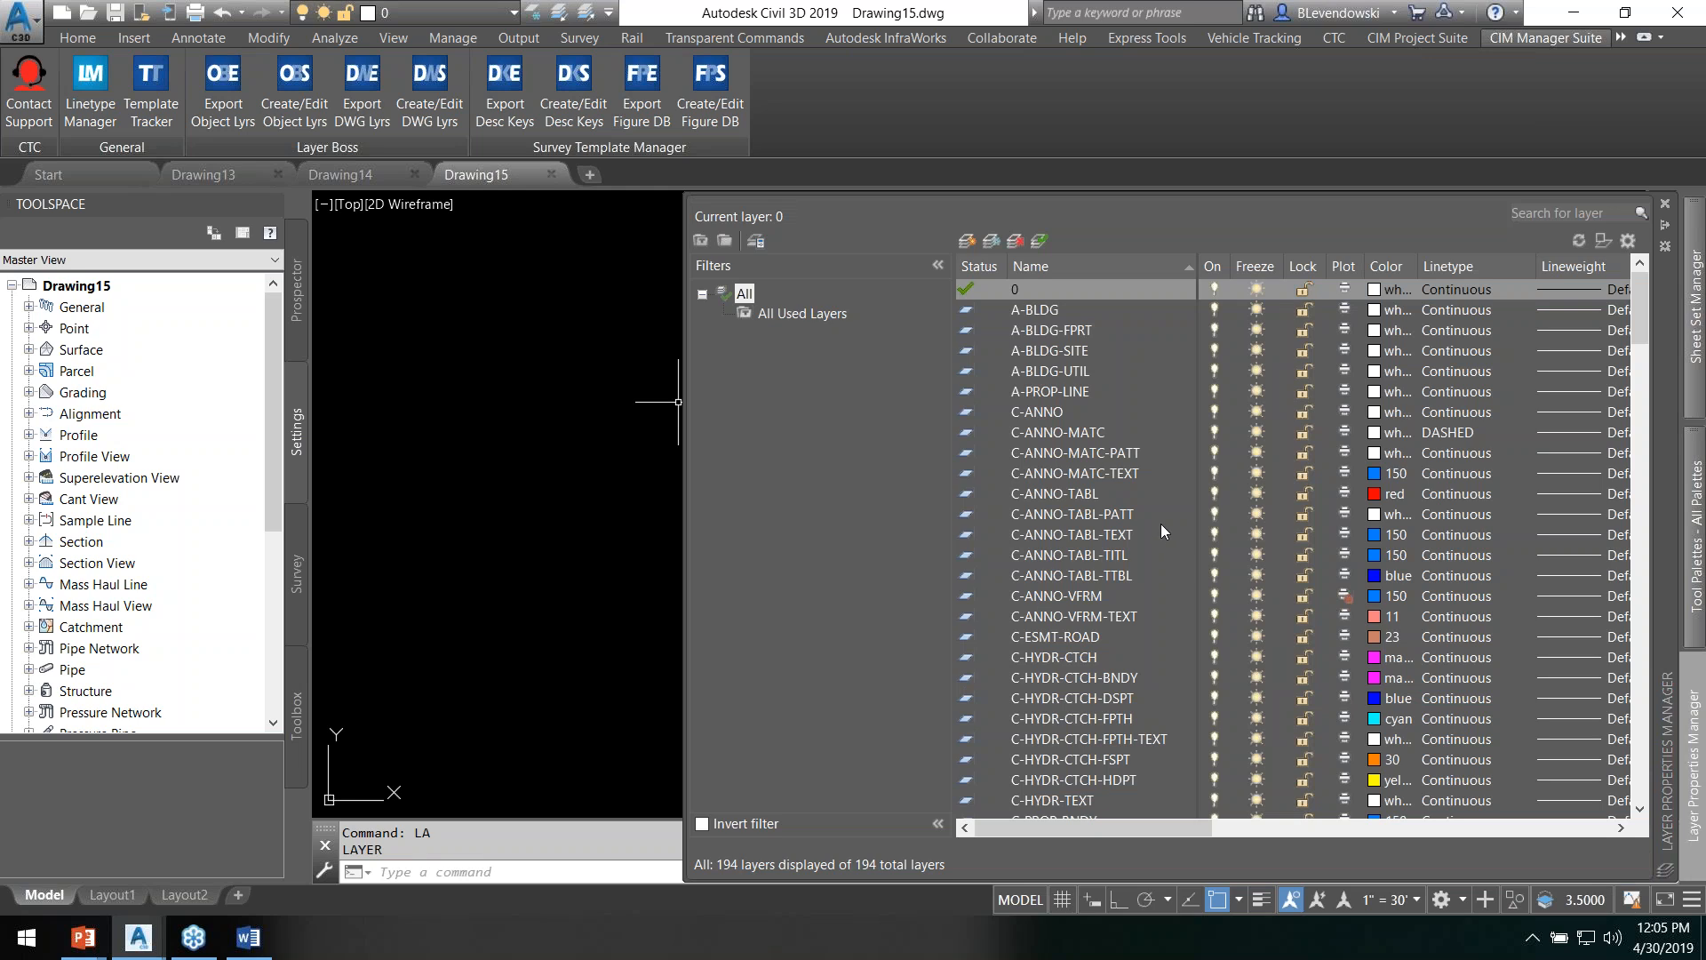
Step: Examine the drawing's full layer list with its colors and linetypes
{"action": "scroll", "coordinate": [1160, 524], "scroll_direction": "down", "scroll_amount": 12}
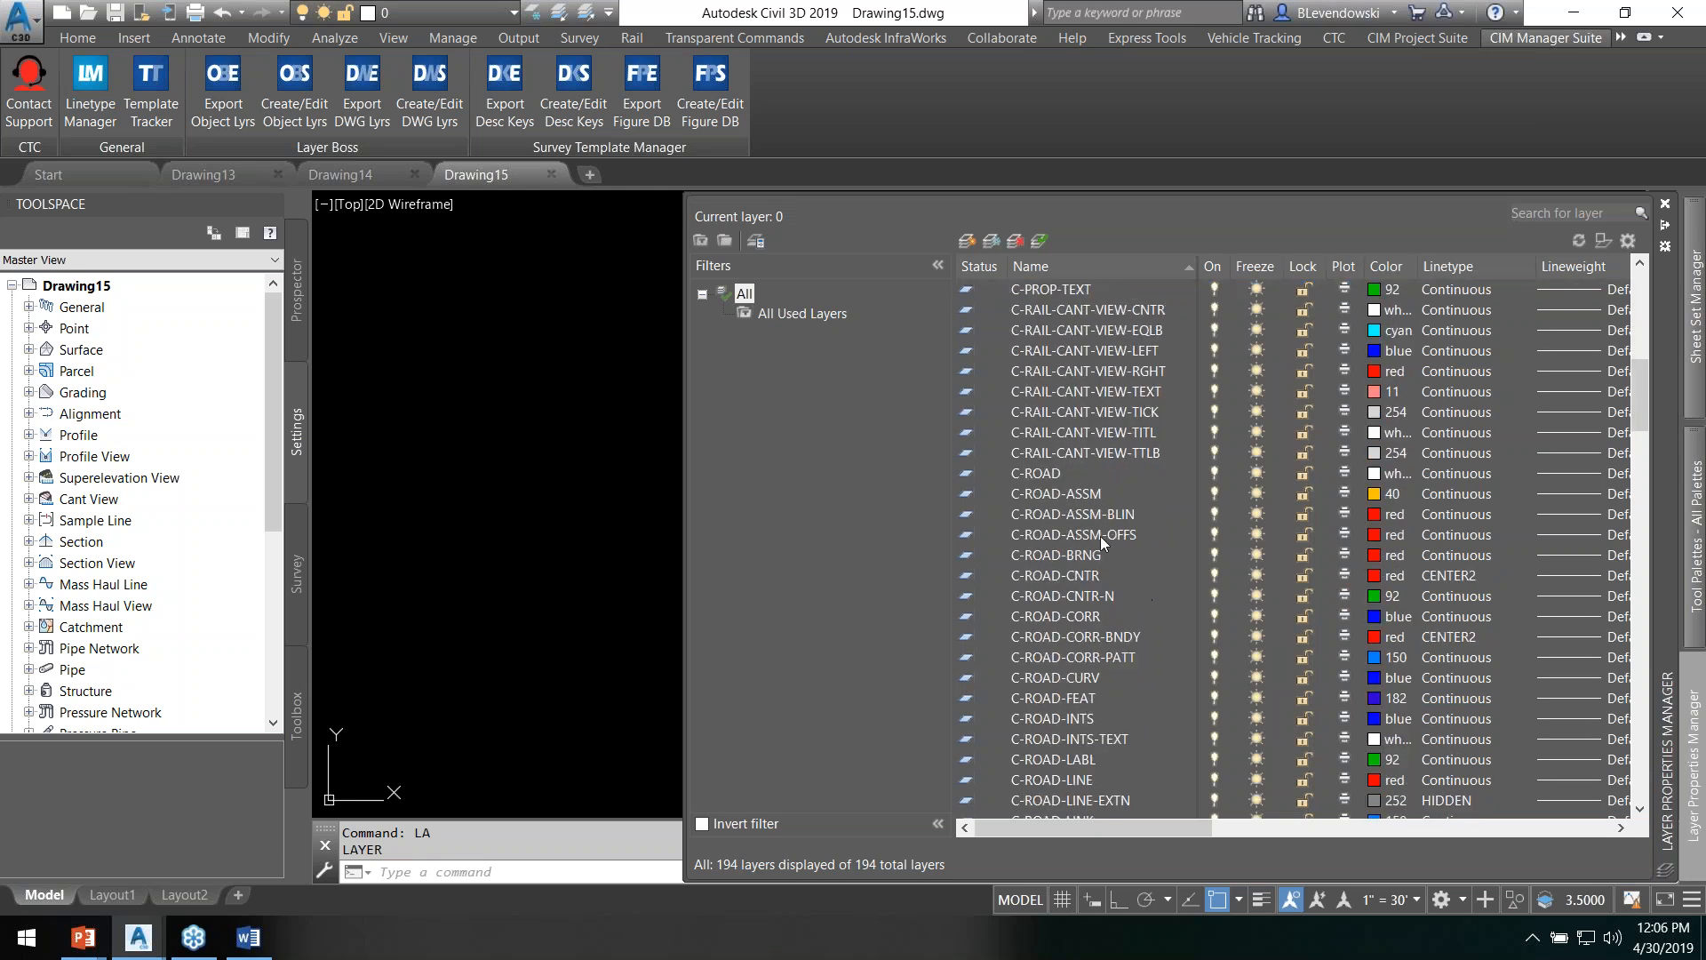
{"action": "scroll", "coordinate": [1116, 520], "scroll_direction": "down", "scroll_amount": 15}
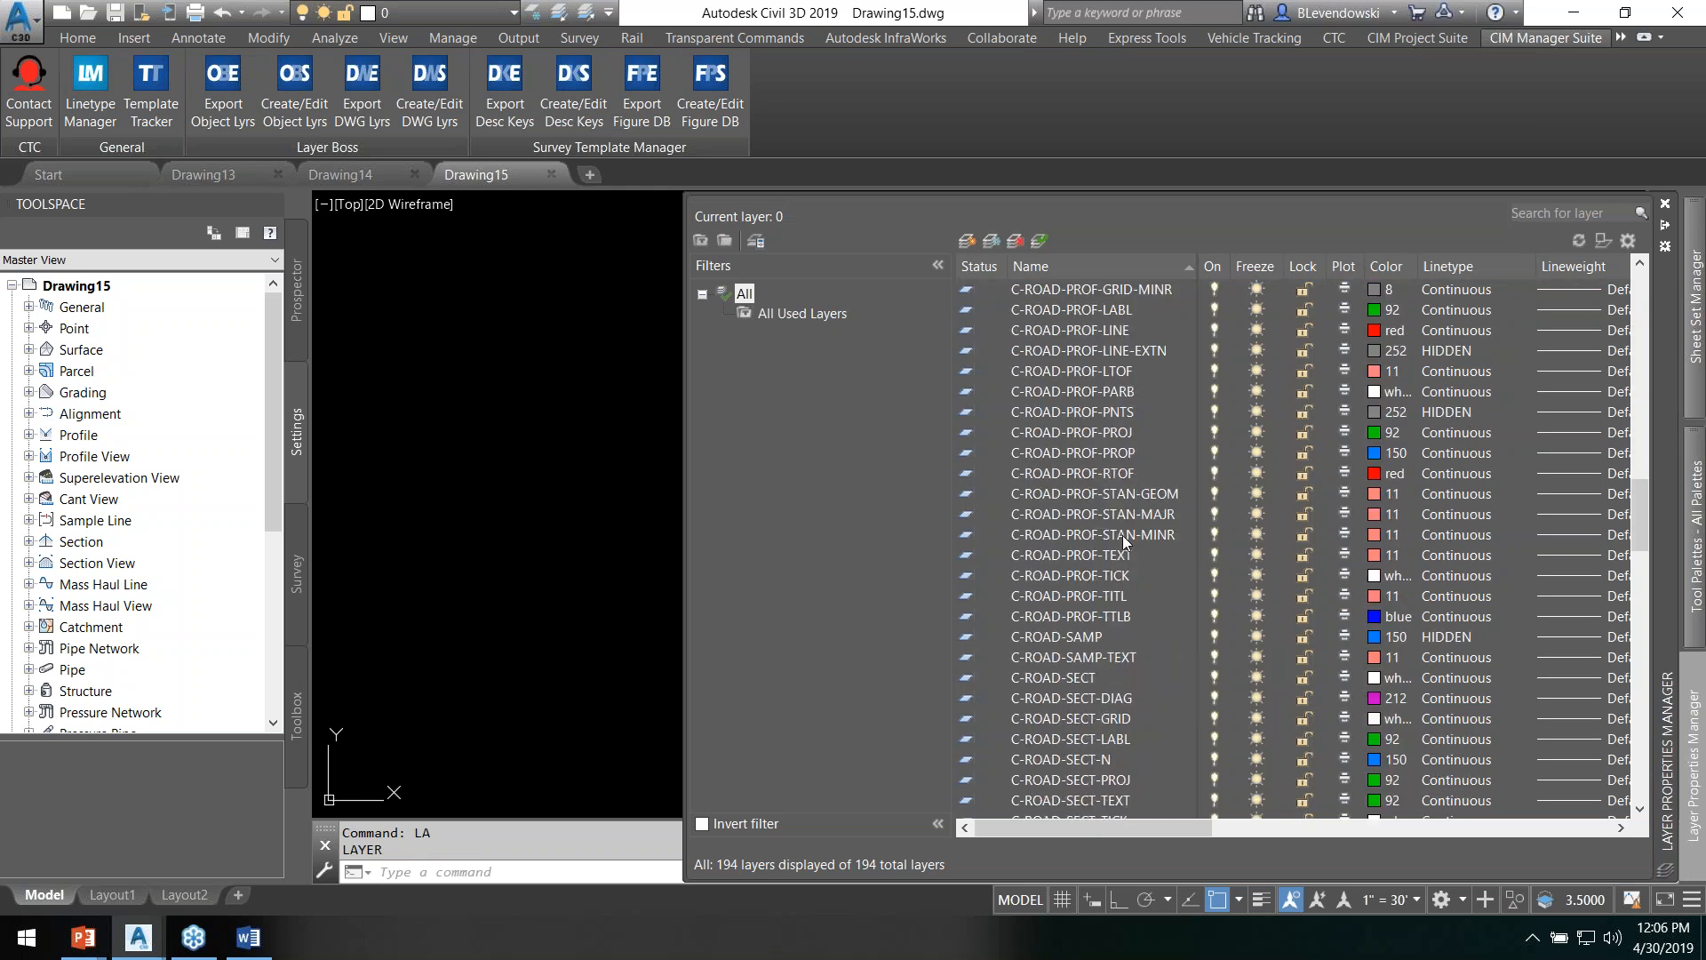
{"action": "scroll", "coordinate": [1123, 555], "scroll_direction": "down", "scroll_amount": 20}
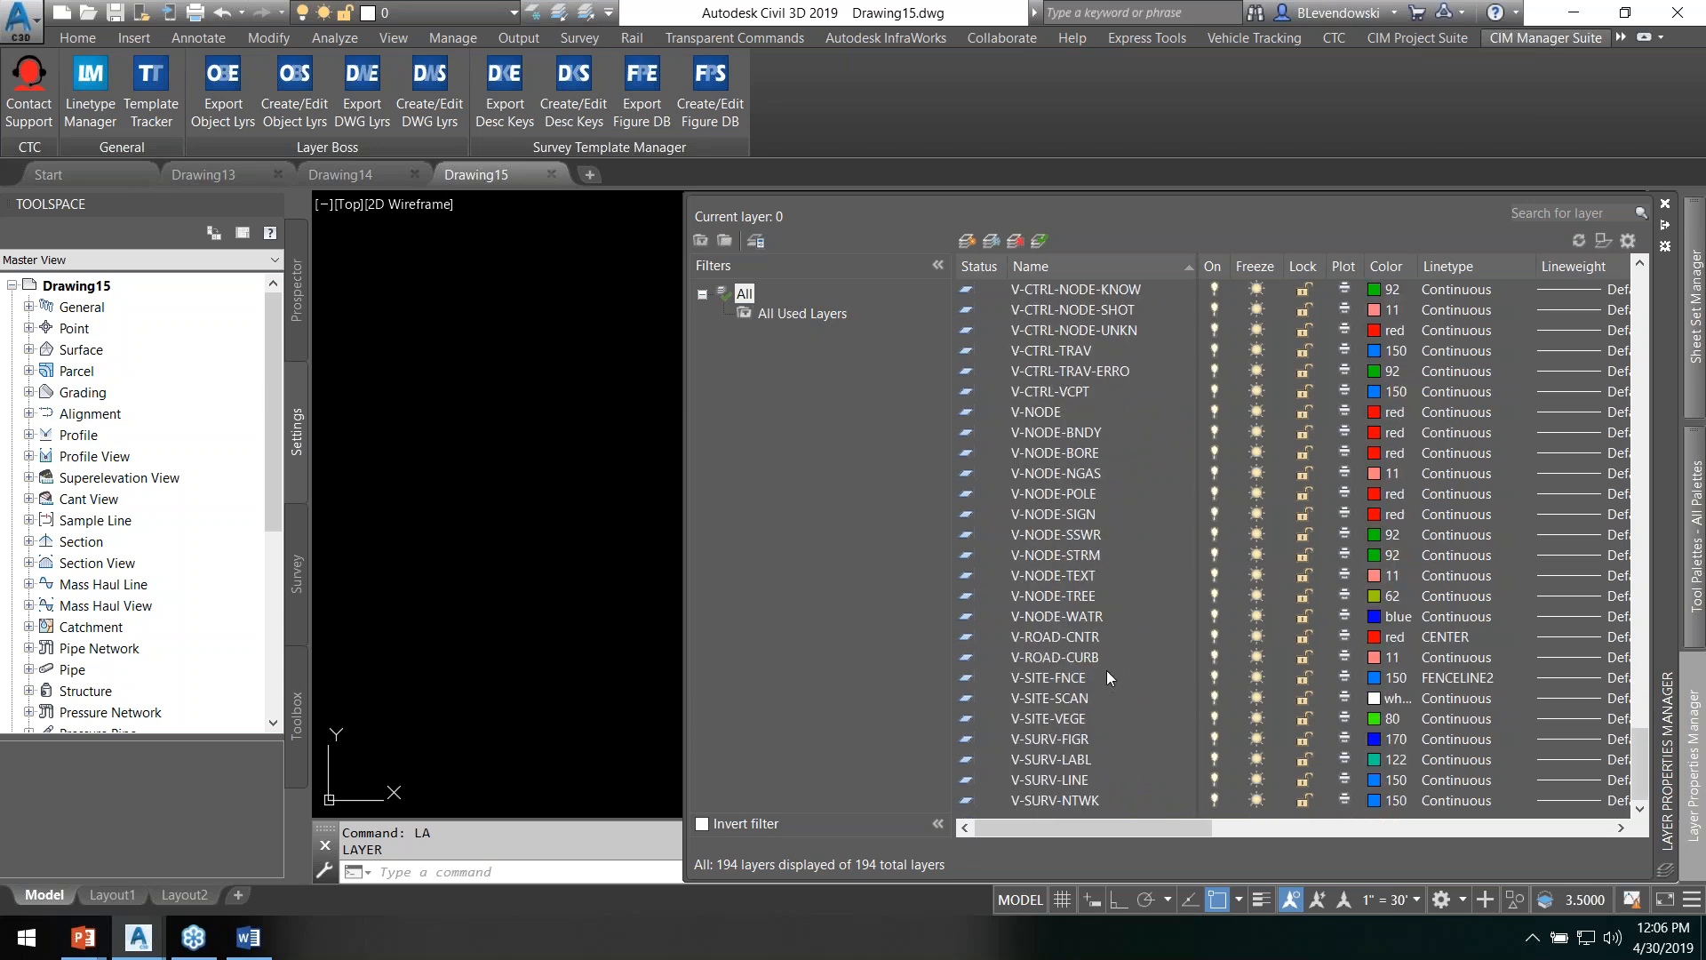
{"action": "scroll", "coordinate": [1146, 604], "scroll_direction": "up", "scroll_amount": 20}
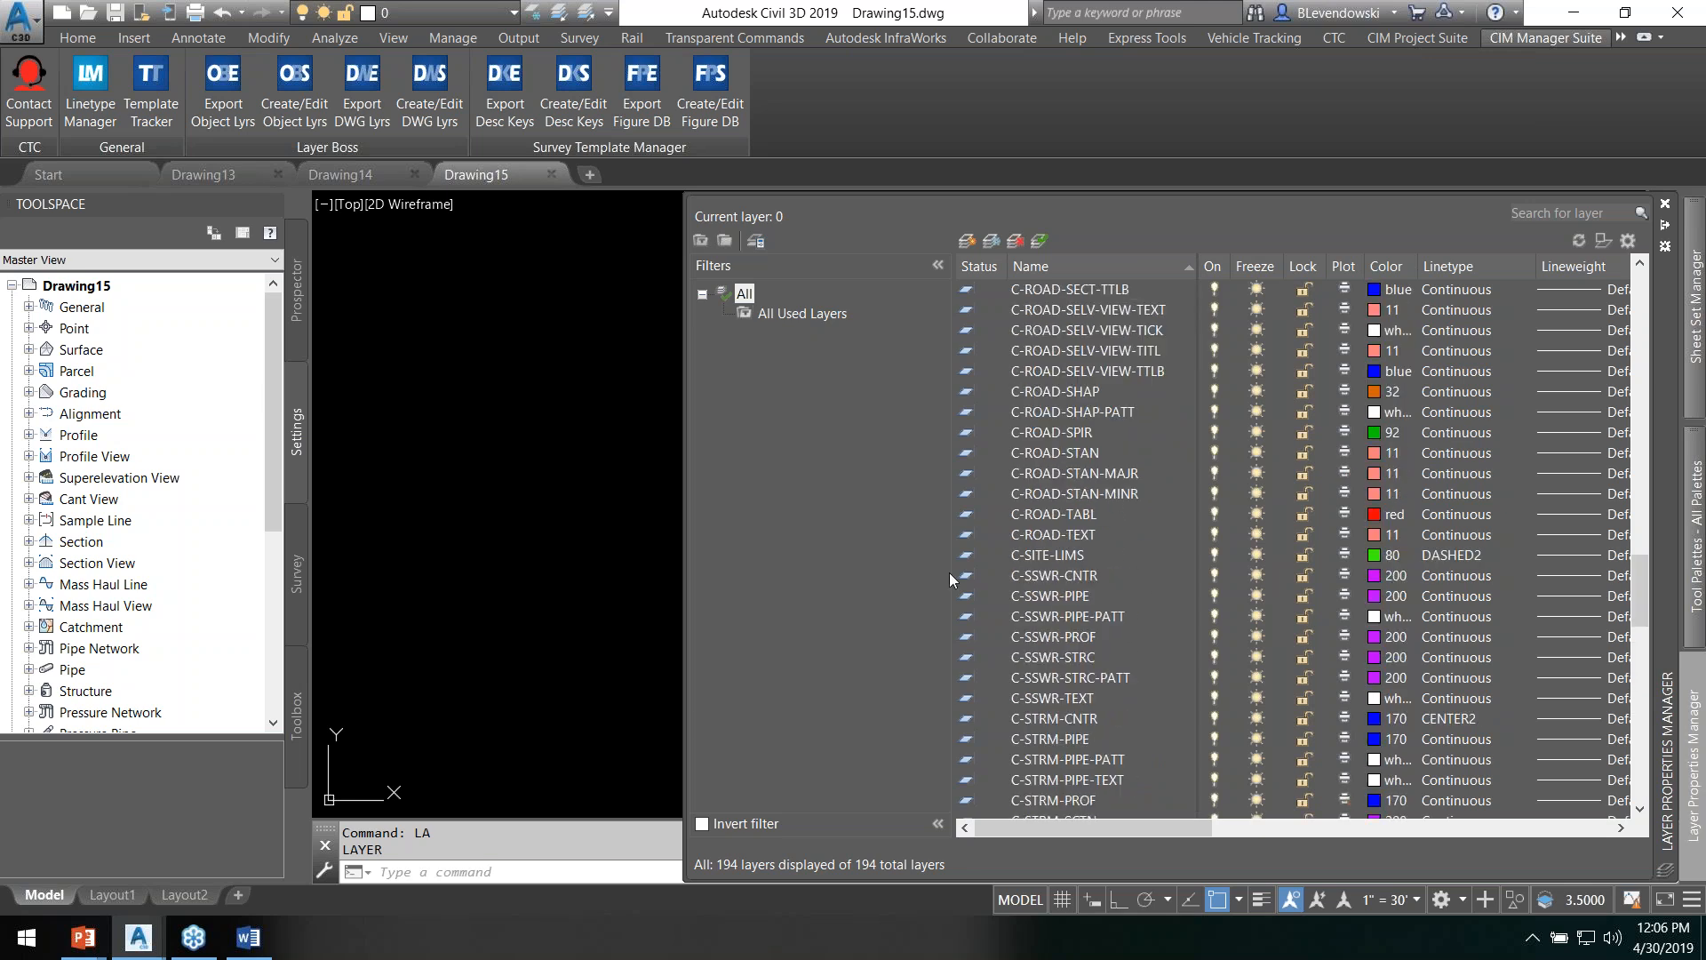
{"action": "left_click", "coordinate": [939, 267]}
{"action": "scroll", "coordinate": [904, 430], "scroll_direction": "up", "scroll_amount": 9}
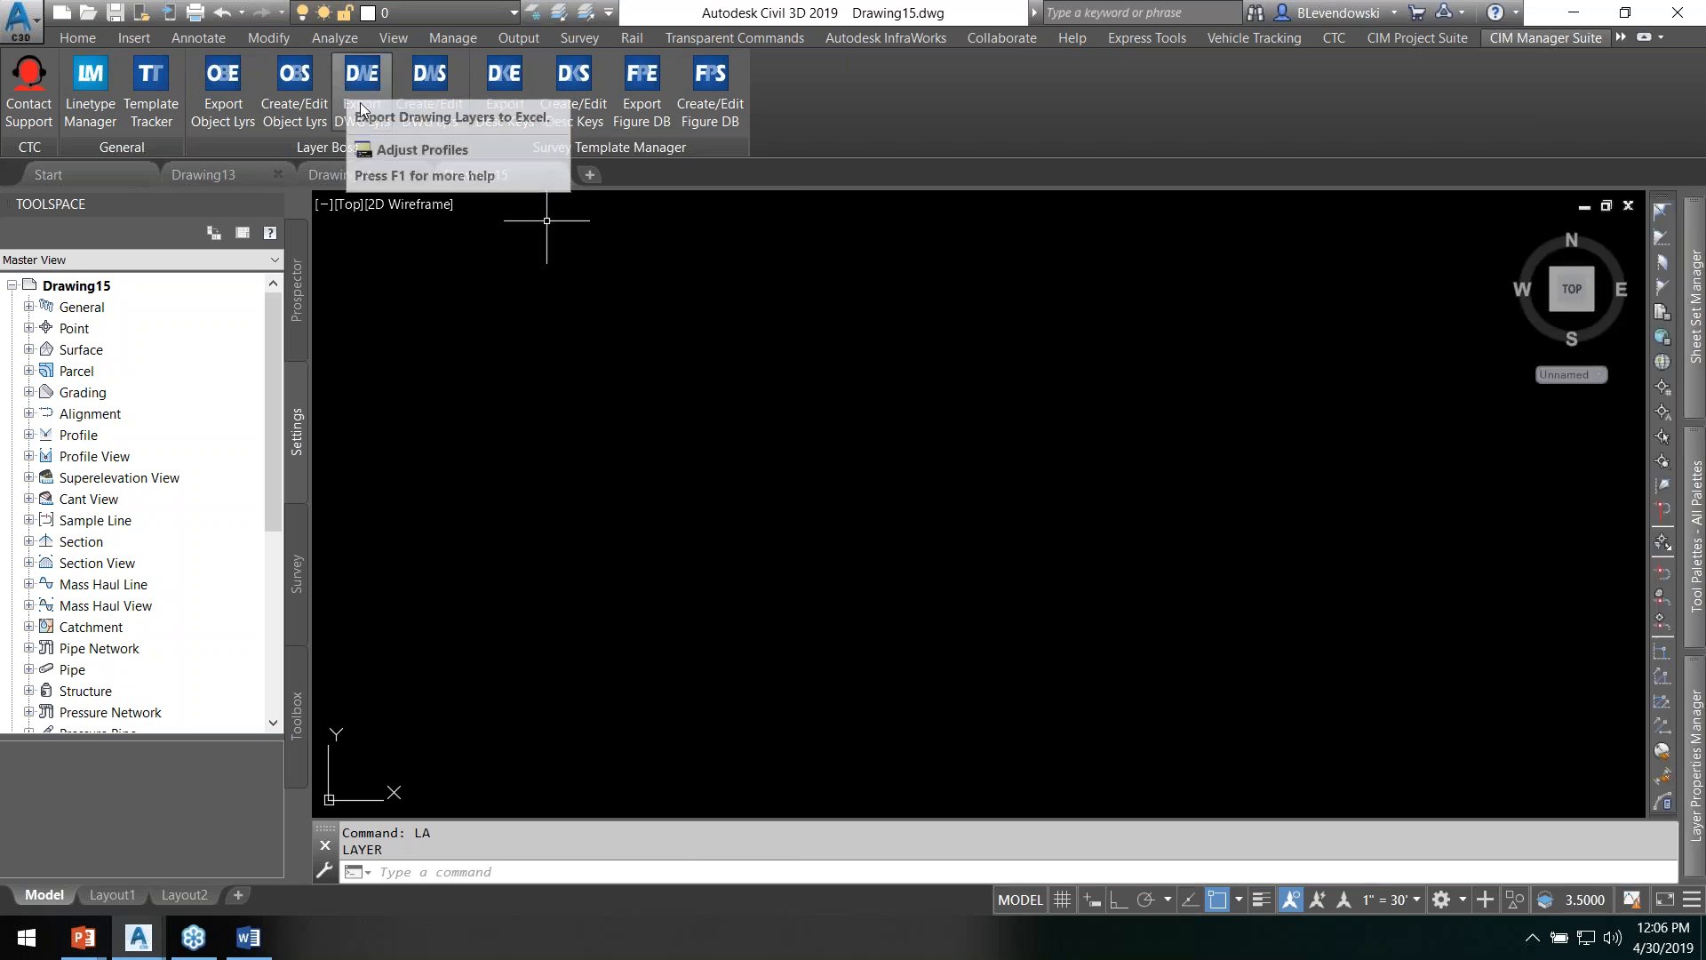
Step: Export the current drawing's layers to Excel, replacing Layers Properties Manager.xlsx, and open the exported workbook
{"action": "left_click", "coordinate": [362, 85]}
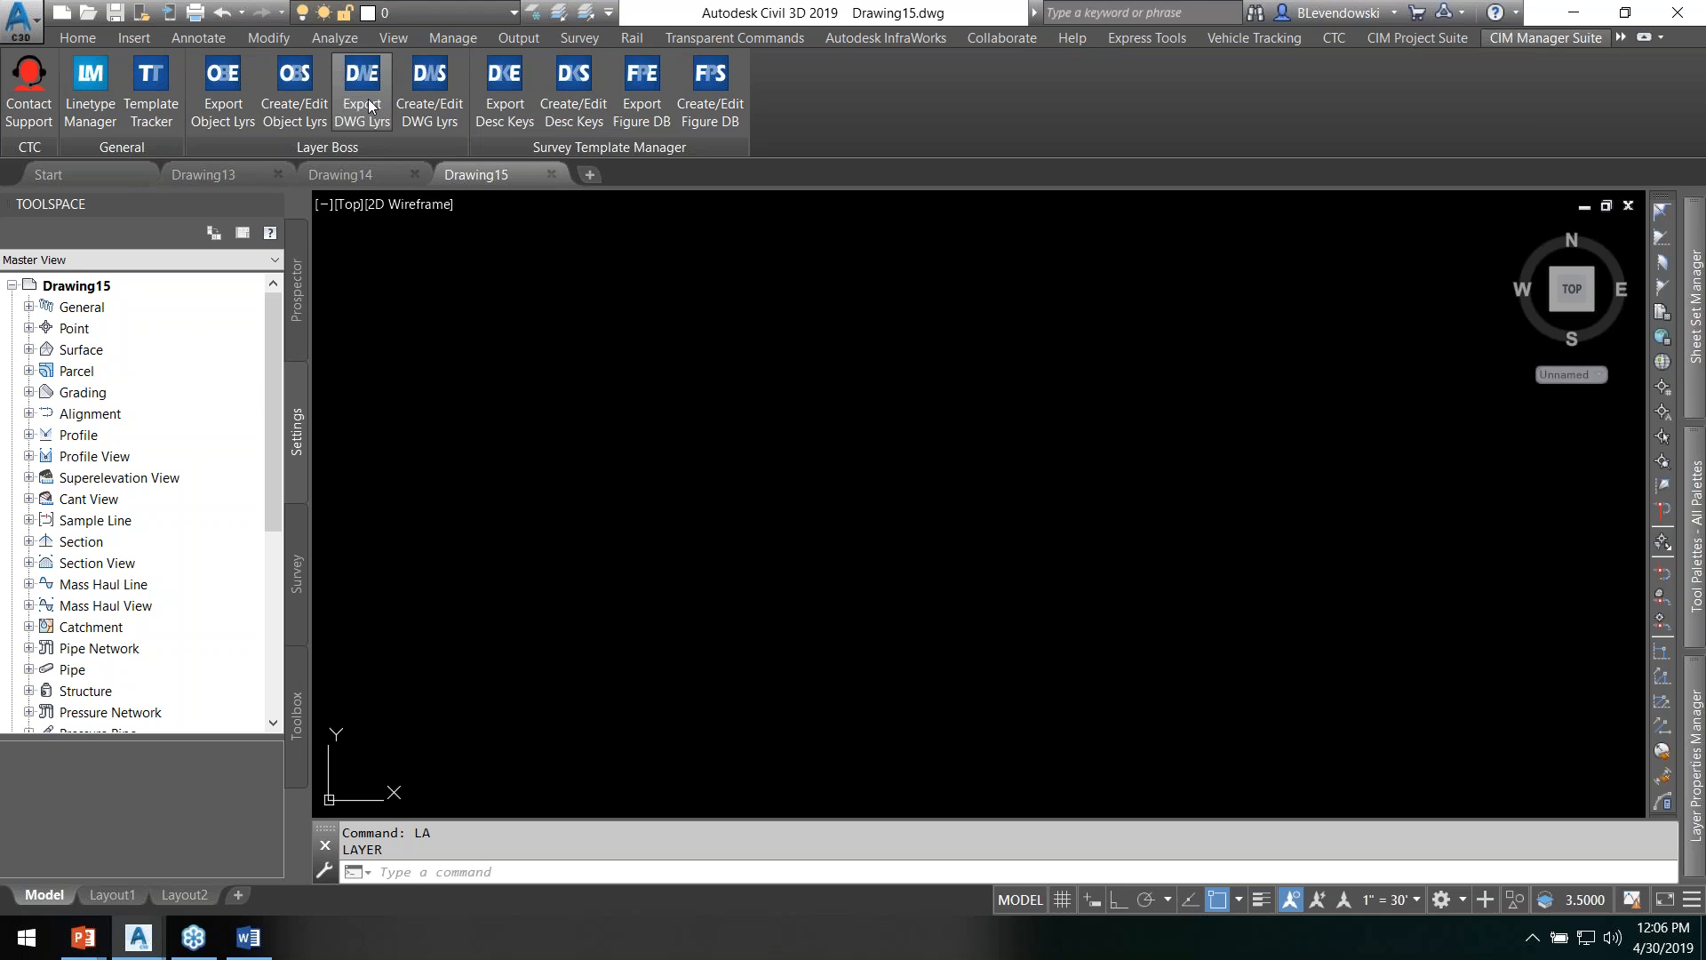
{"action": "left_click_drag", "start_coordinate": [836, 256], "coordinate": [779, 212]}
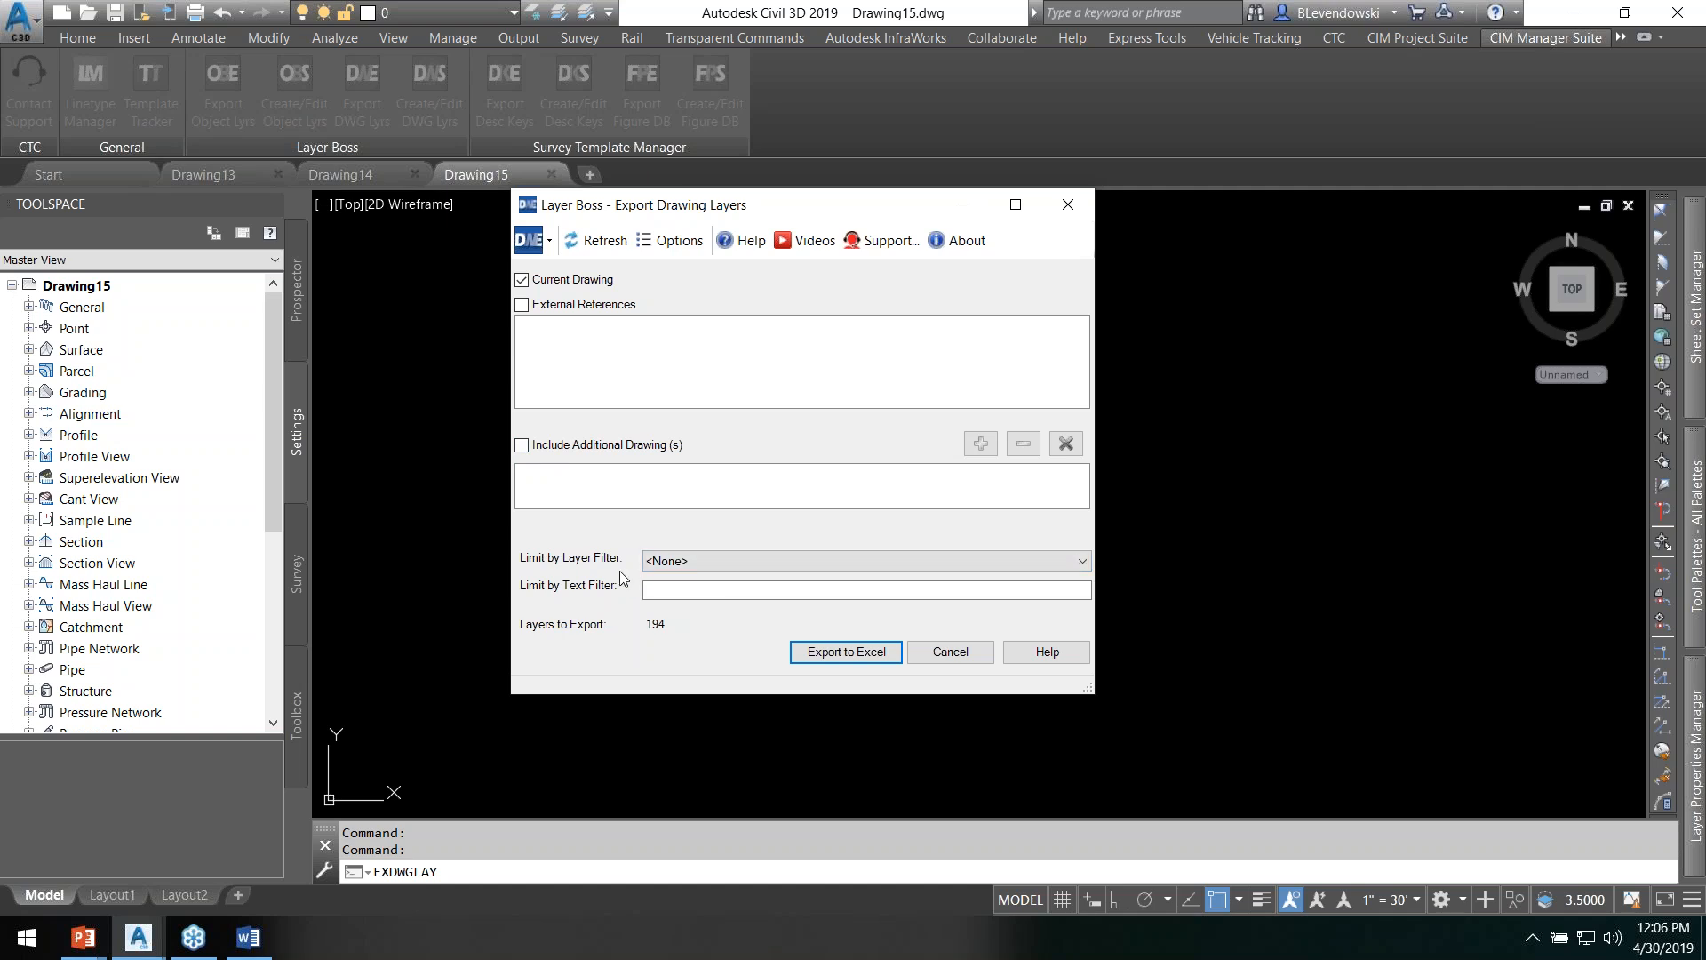
{"action": "left_click", "coordinate": [672, 590]}
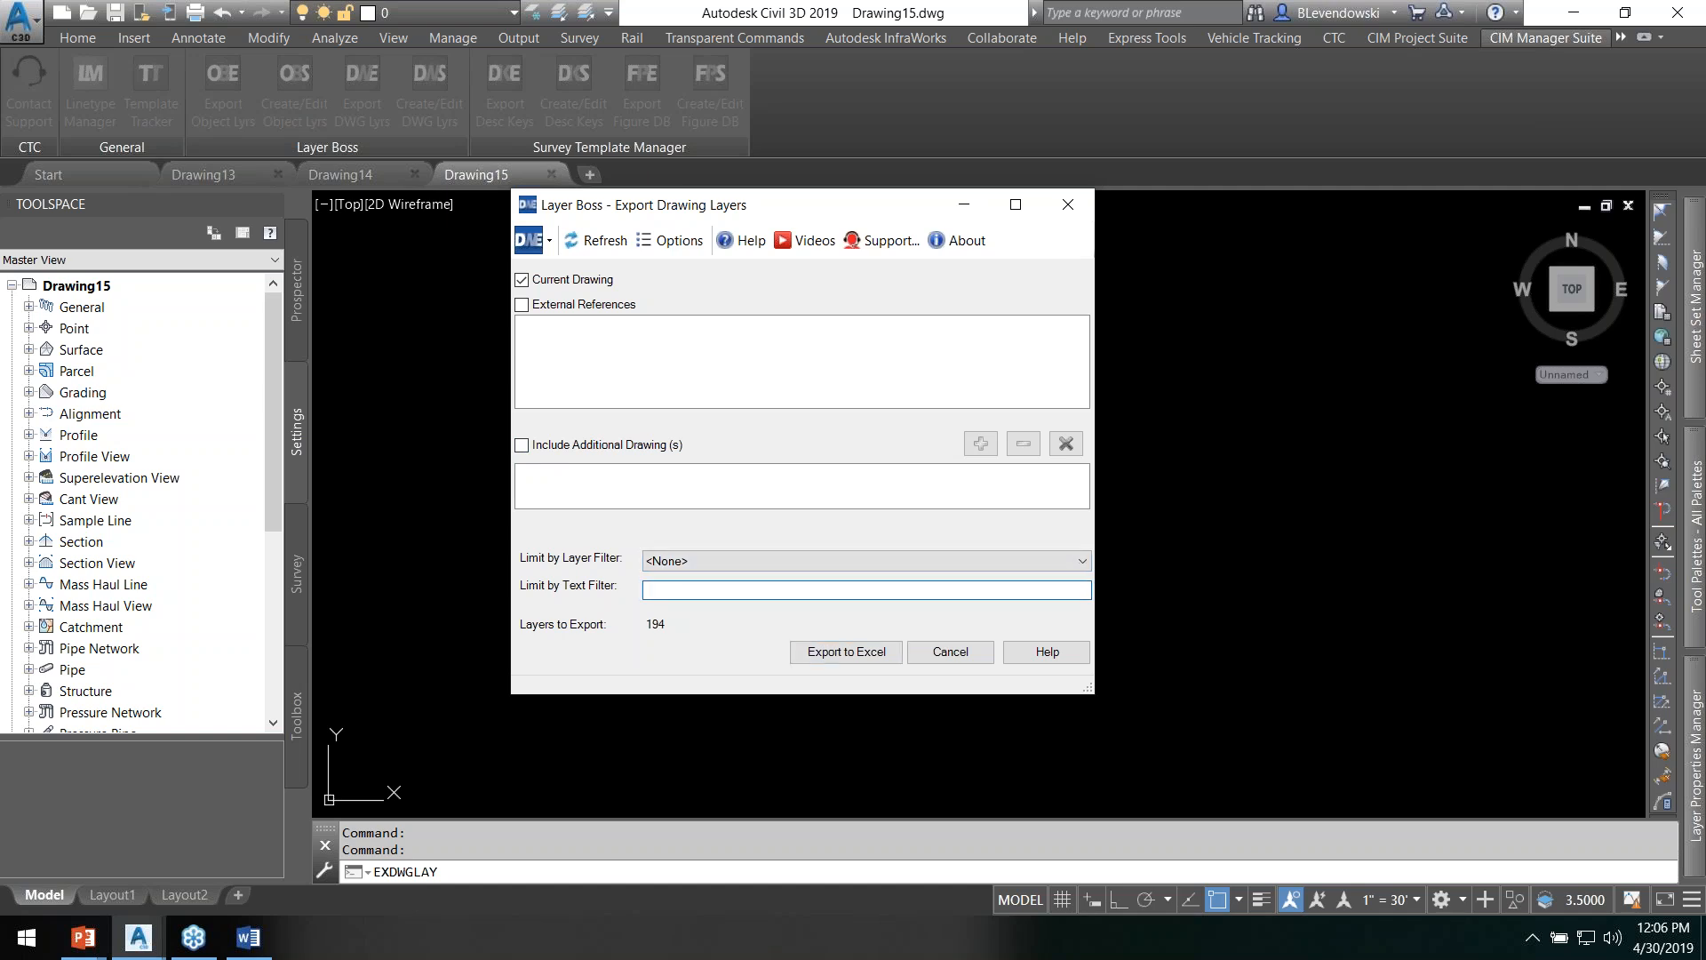
{"action": "left_click", "coordinate": [846, 653]}
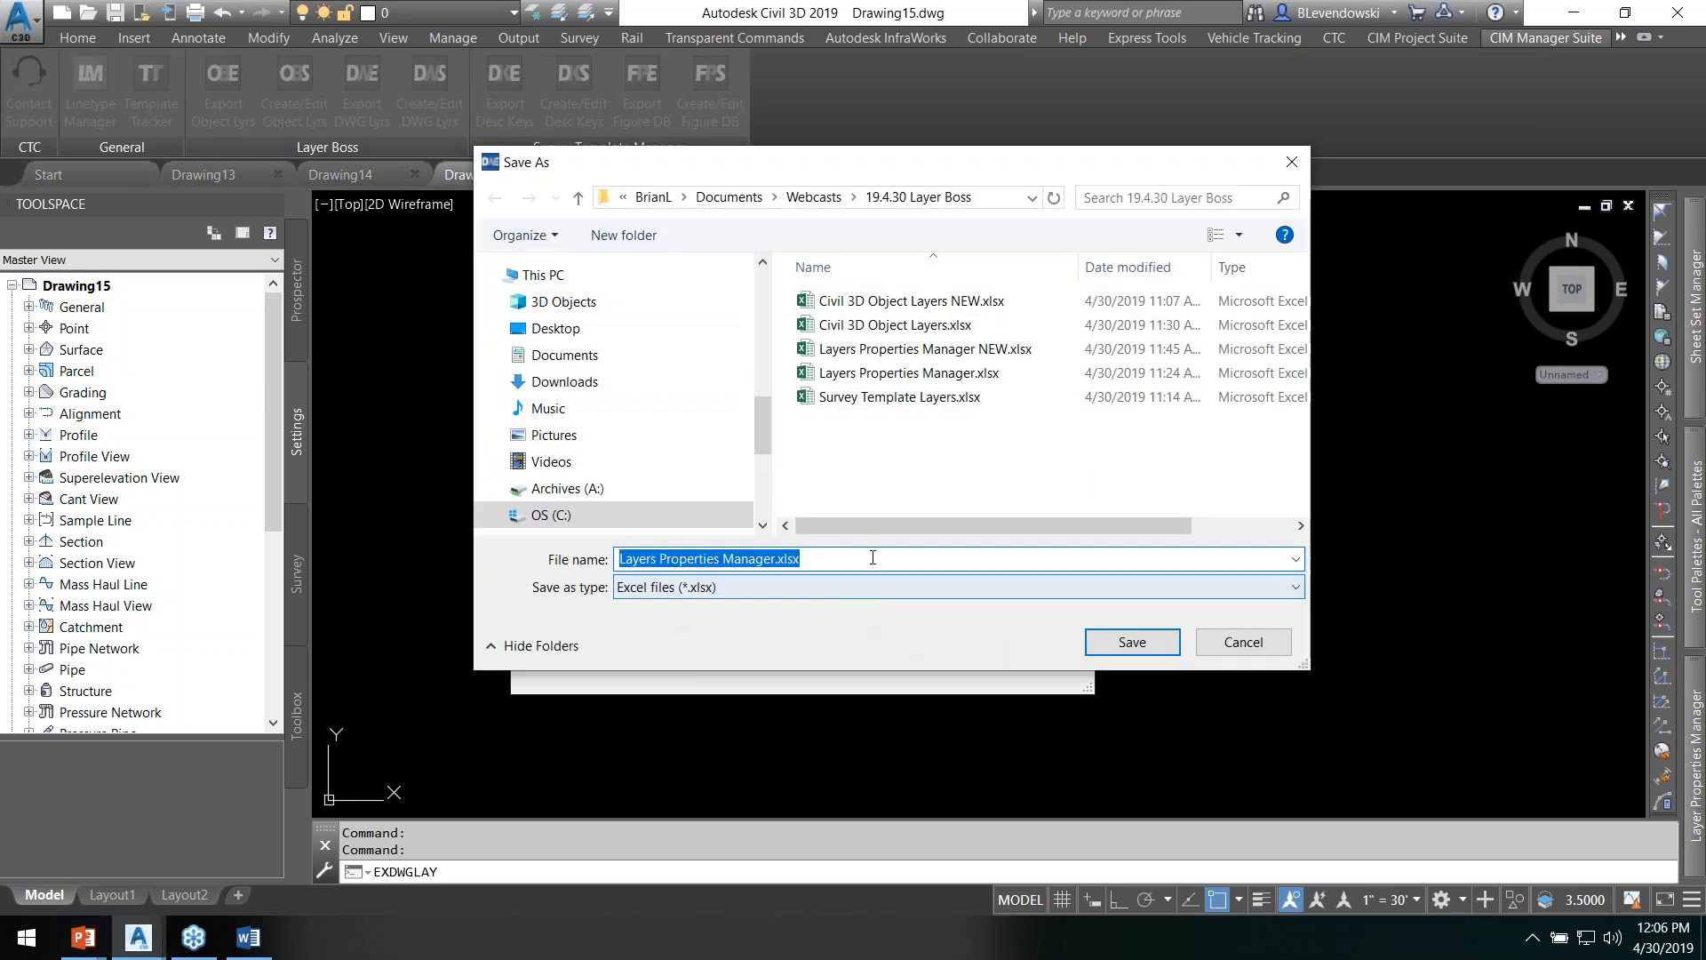
{"action": "double_click", "coordinate": [849, 373]}
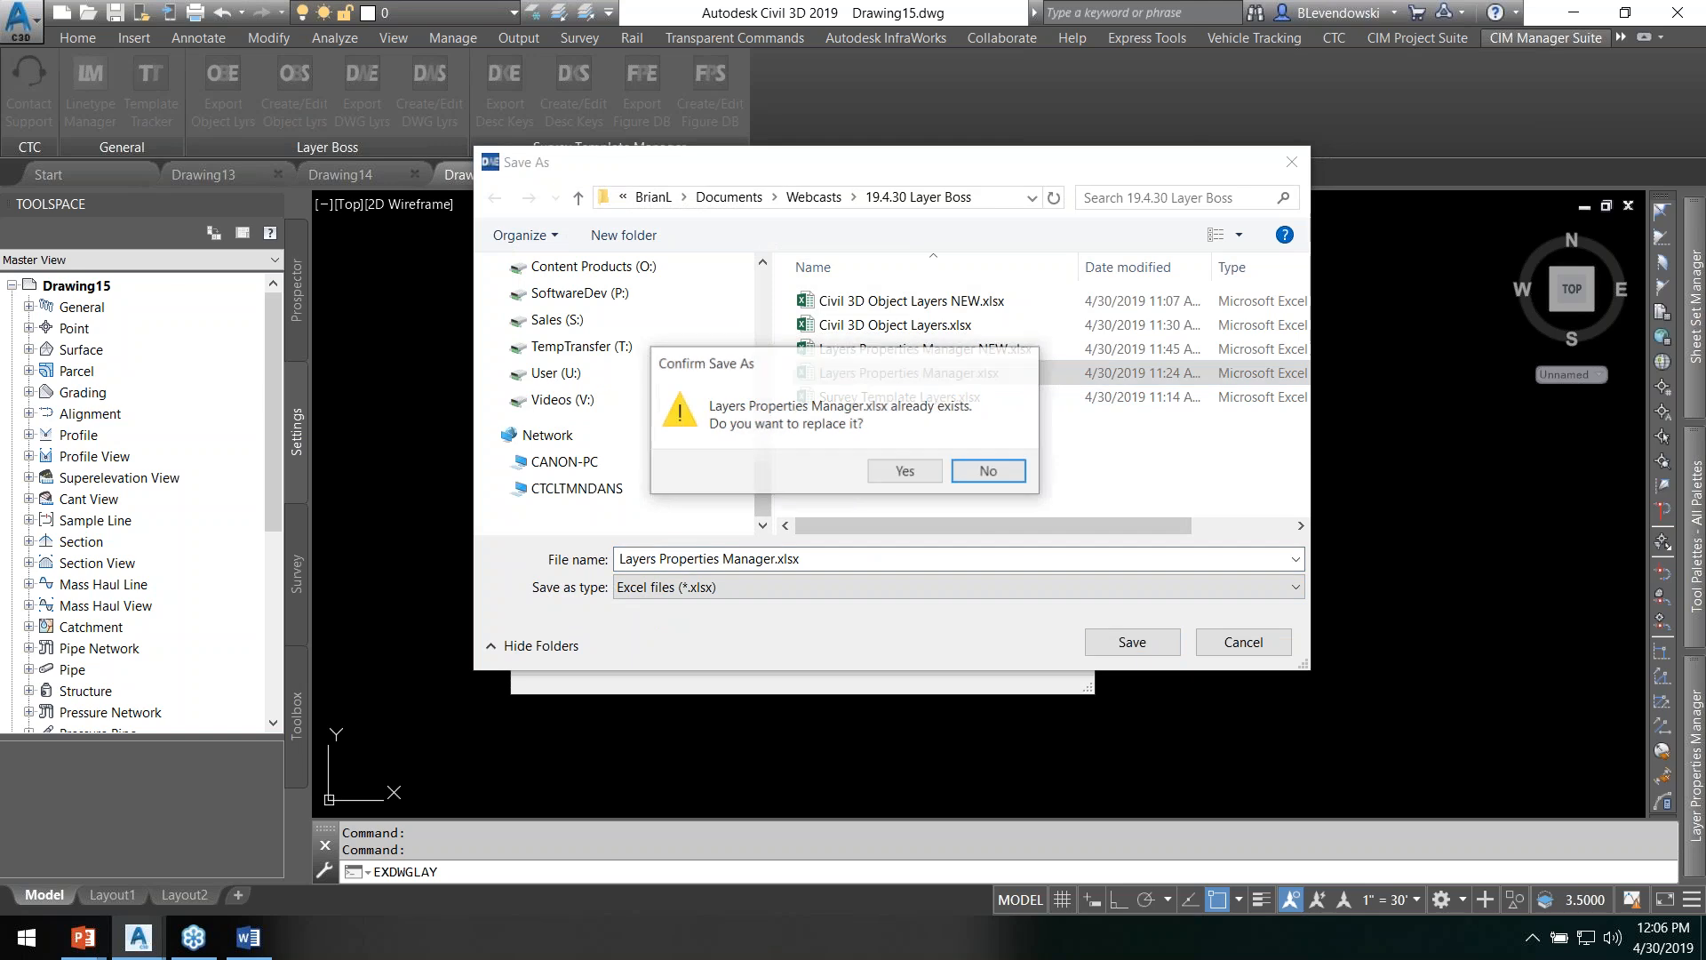
{"action": "left_click", "coordinate": [906, 472]}
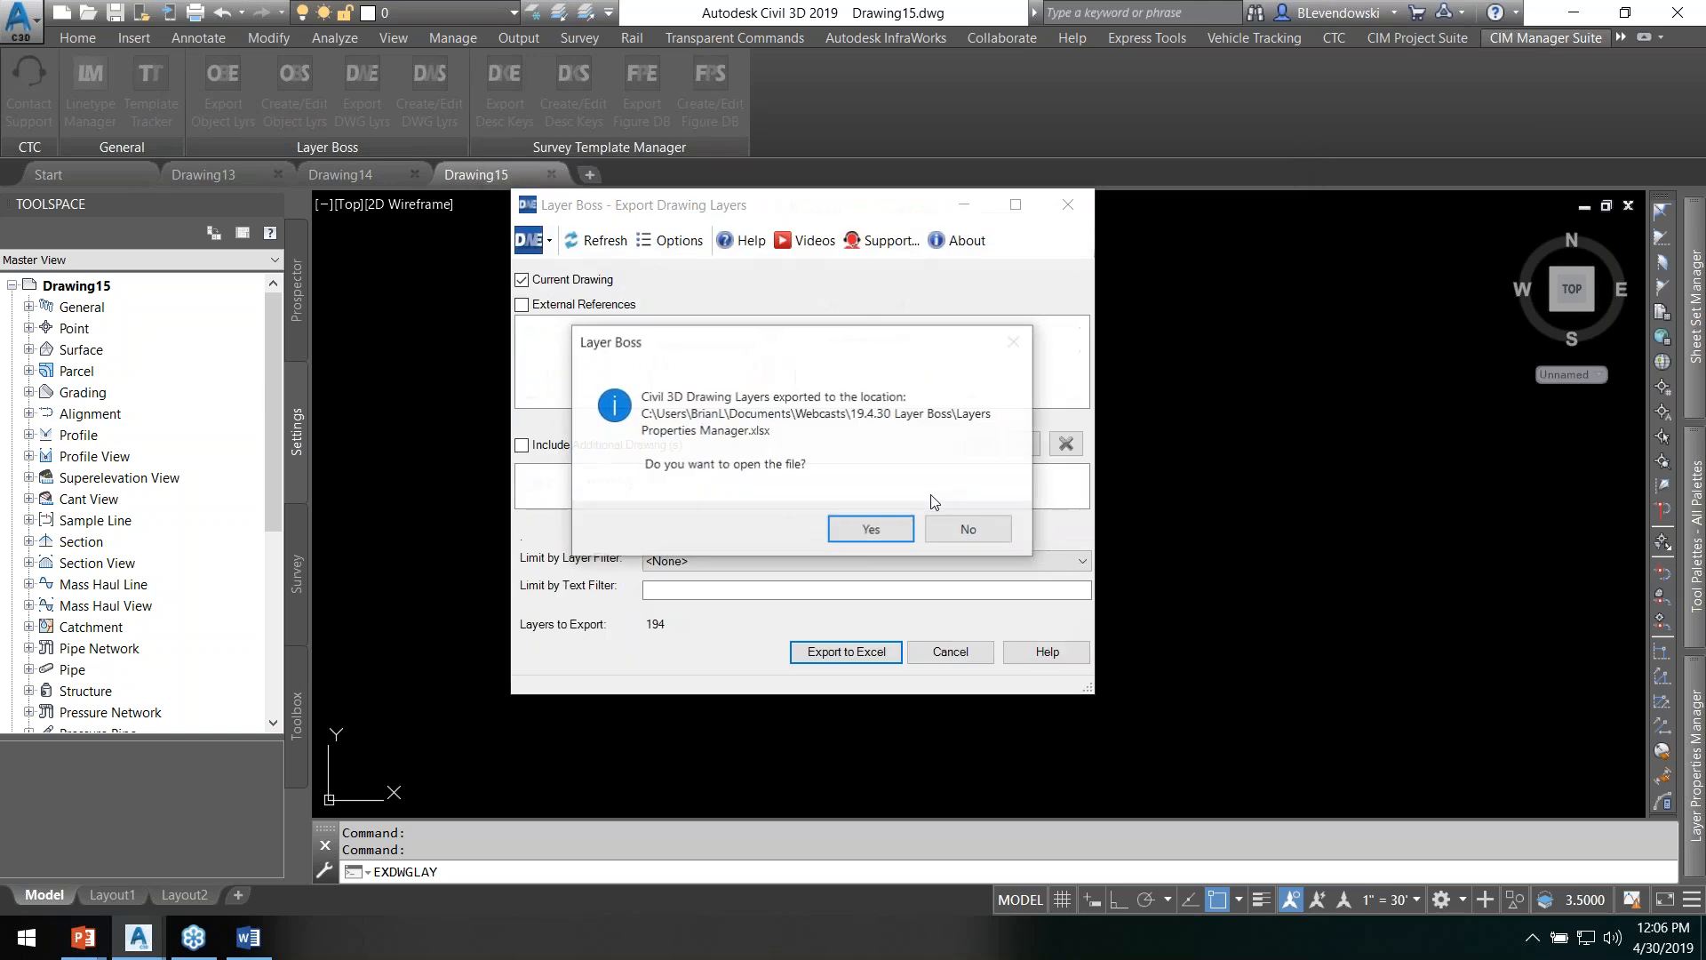
{"action": "left_click", "coordinate": [876, 531]}
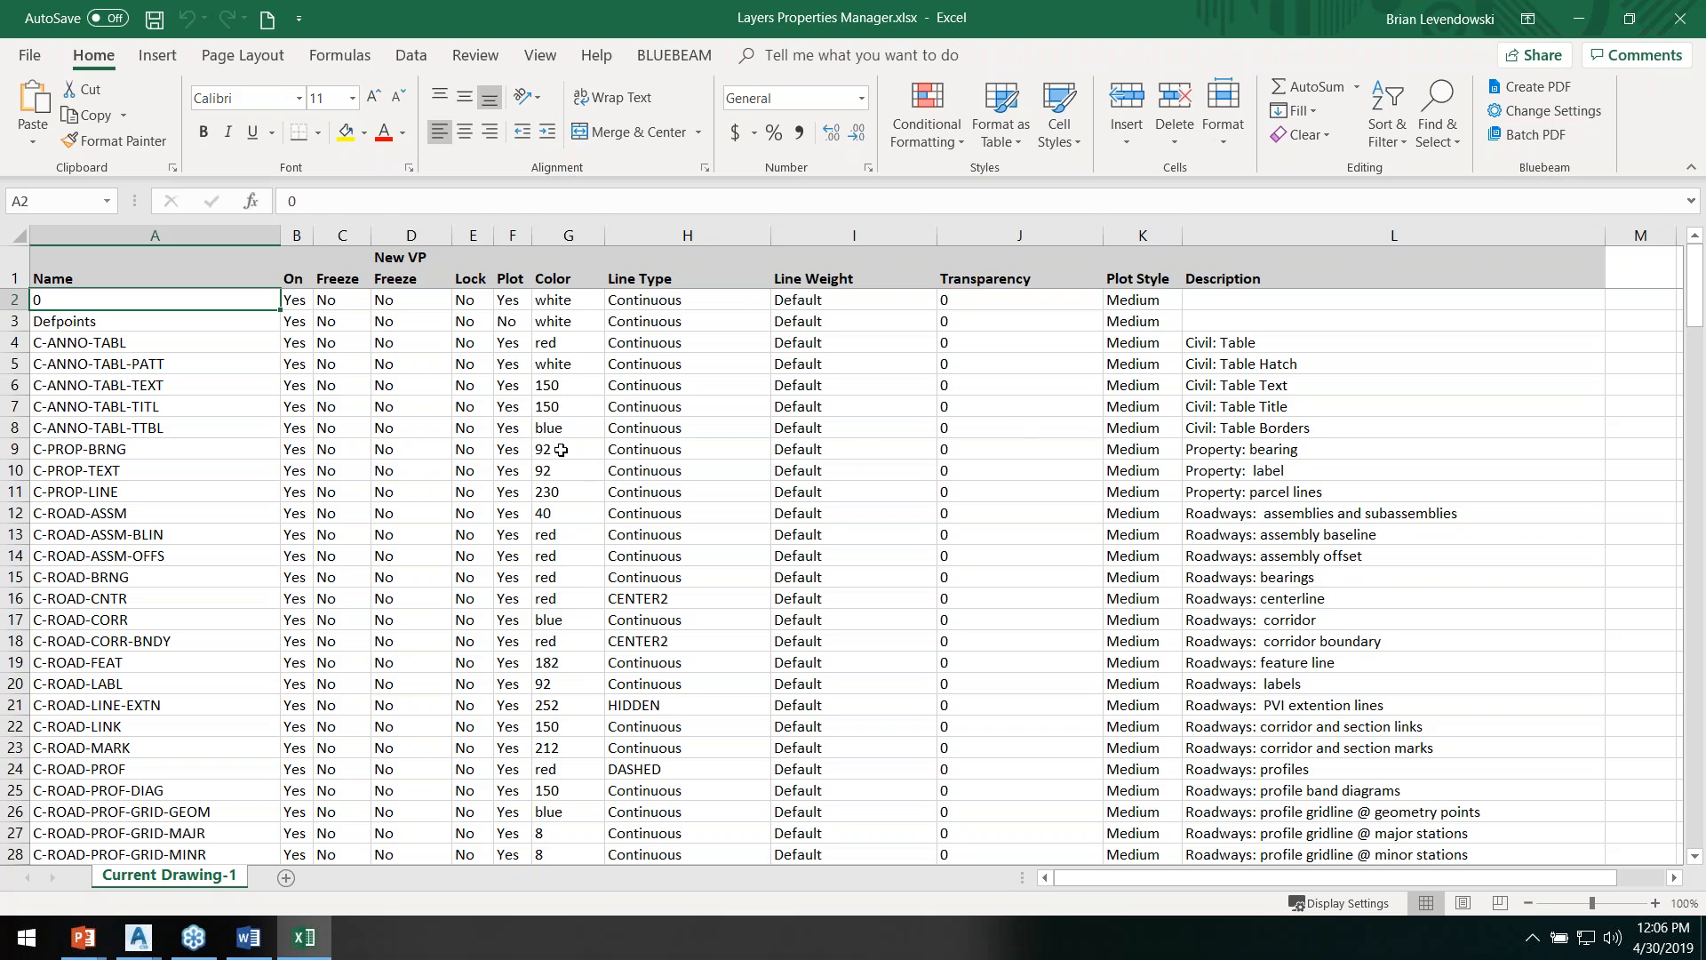
Step: Examine the available Line Type choices for layer 0 and the Plot Style choices for Defpoints
{"action": "left_click", "coordinate": [753, 302]}
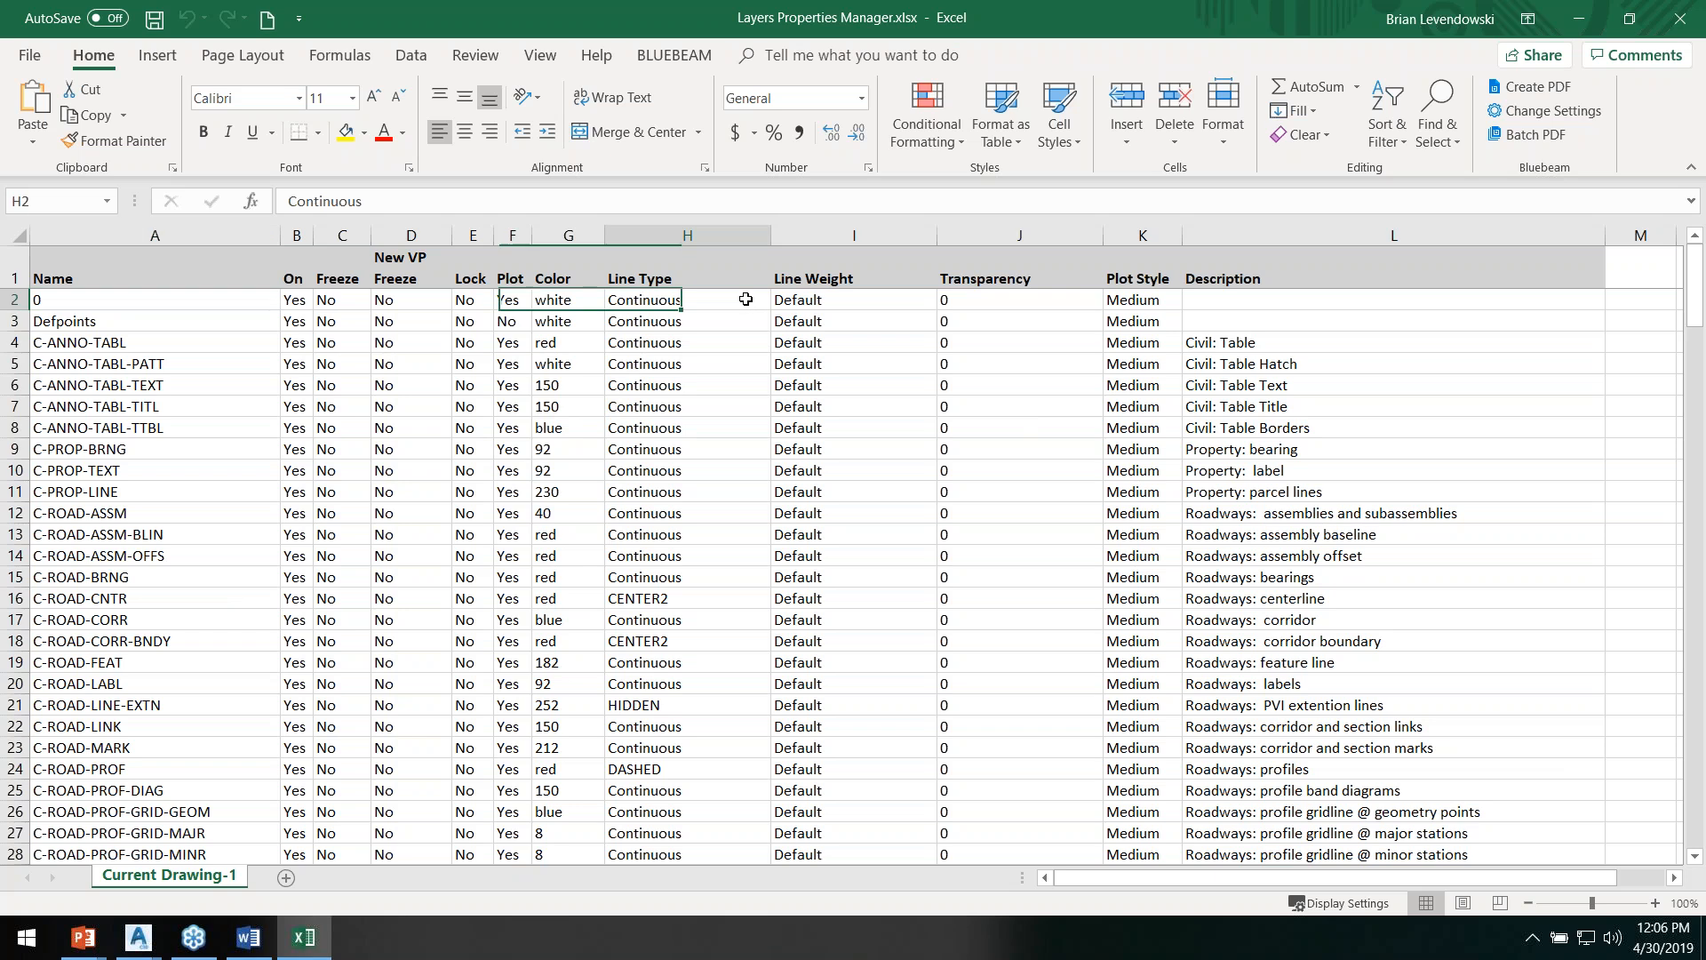
{"action": "left_click", "coordinate": [780, 302]}
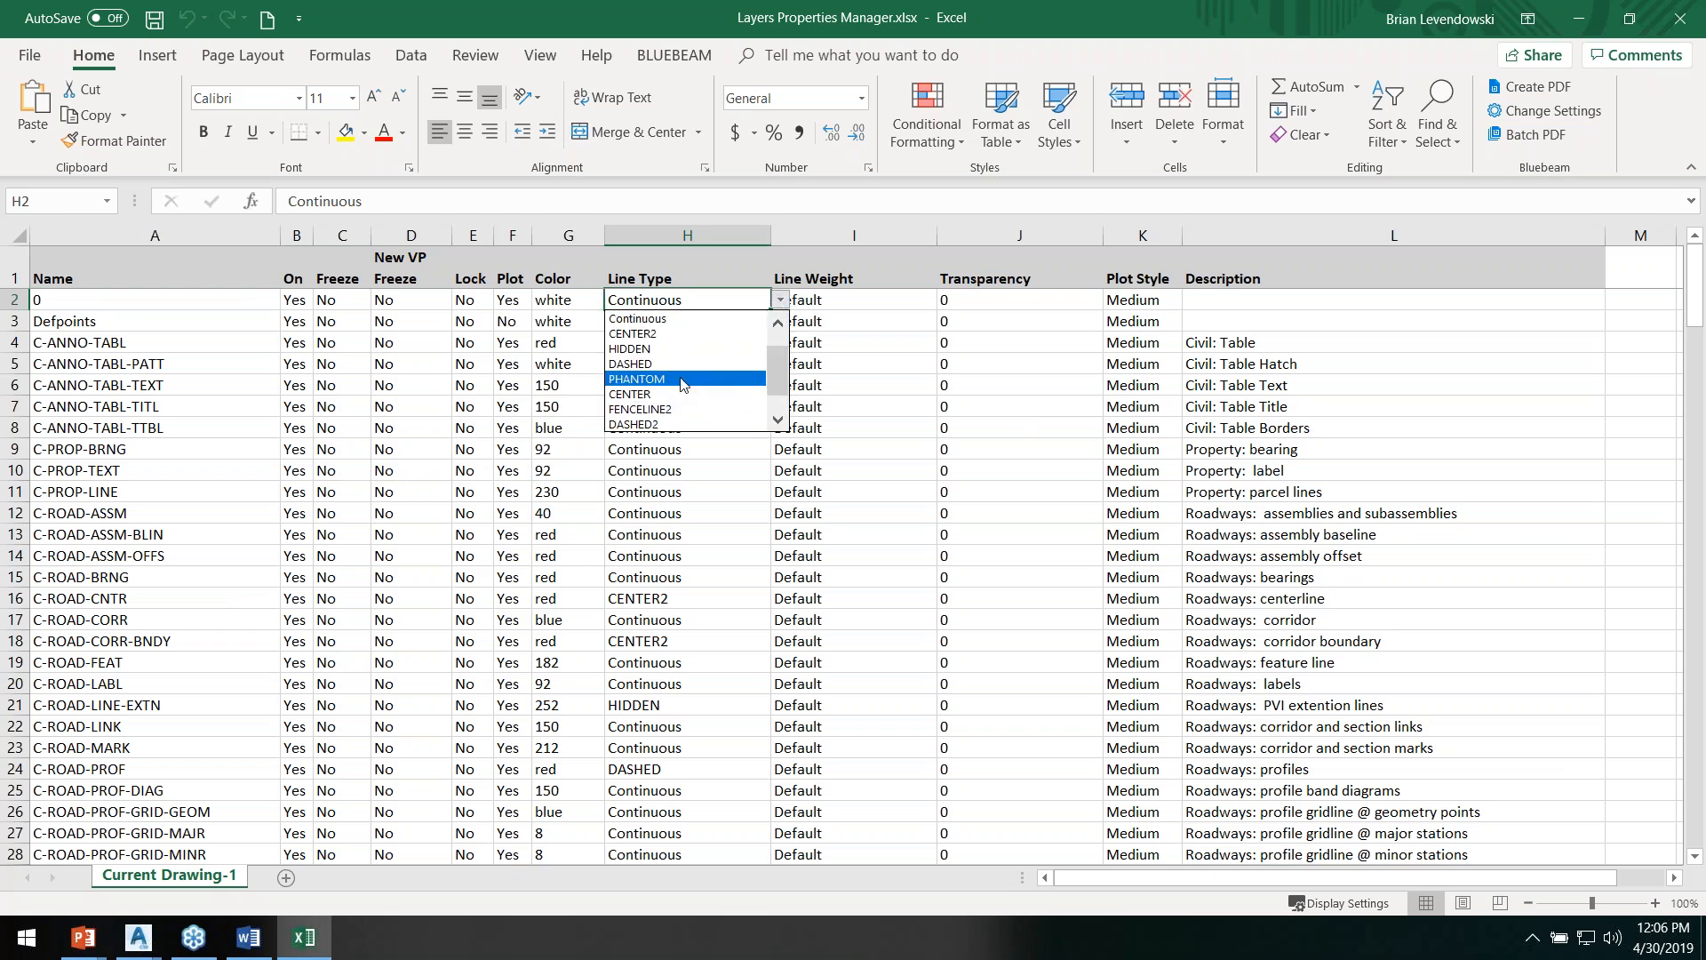
{"action": "left_click", "coordinate": [1156, 321]}
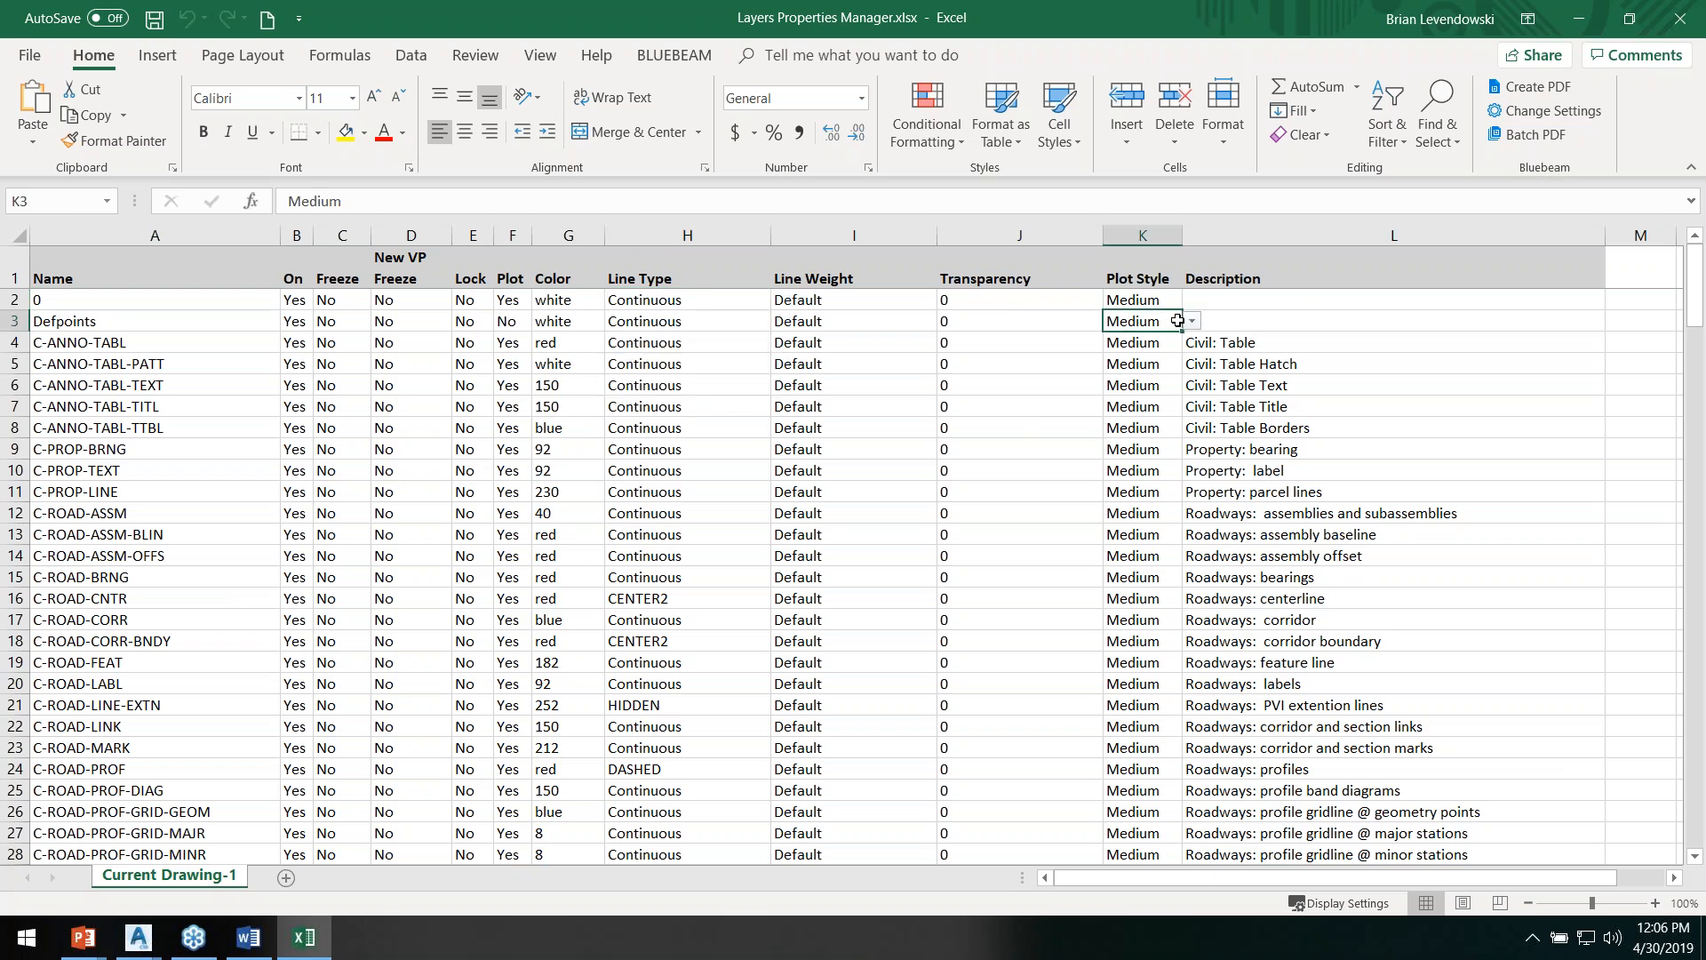
{"action": "left_click", "coordinate": [1192, 321]}
{"action": "key", "text": "Escape"}
Step: Sort the layer table by the Name column in ascending order, expanding the selection to include all adjacent columns
{"action": "left_click", "coordinate": [233, 391]}
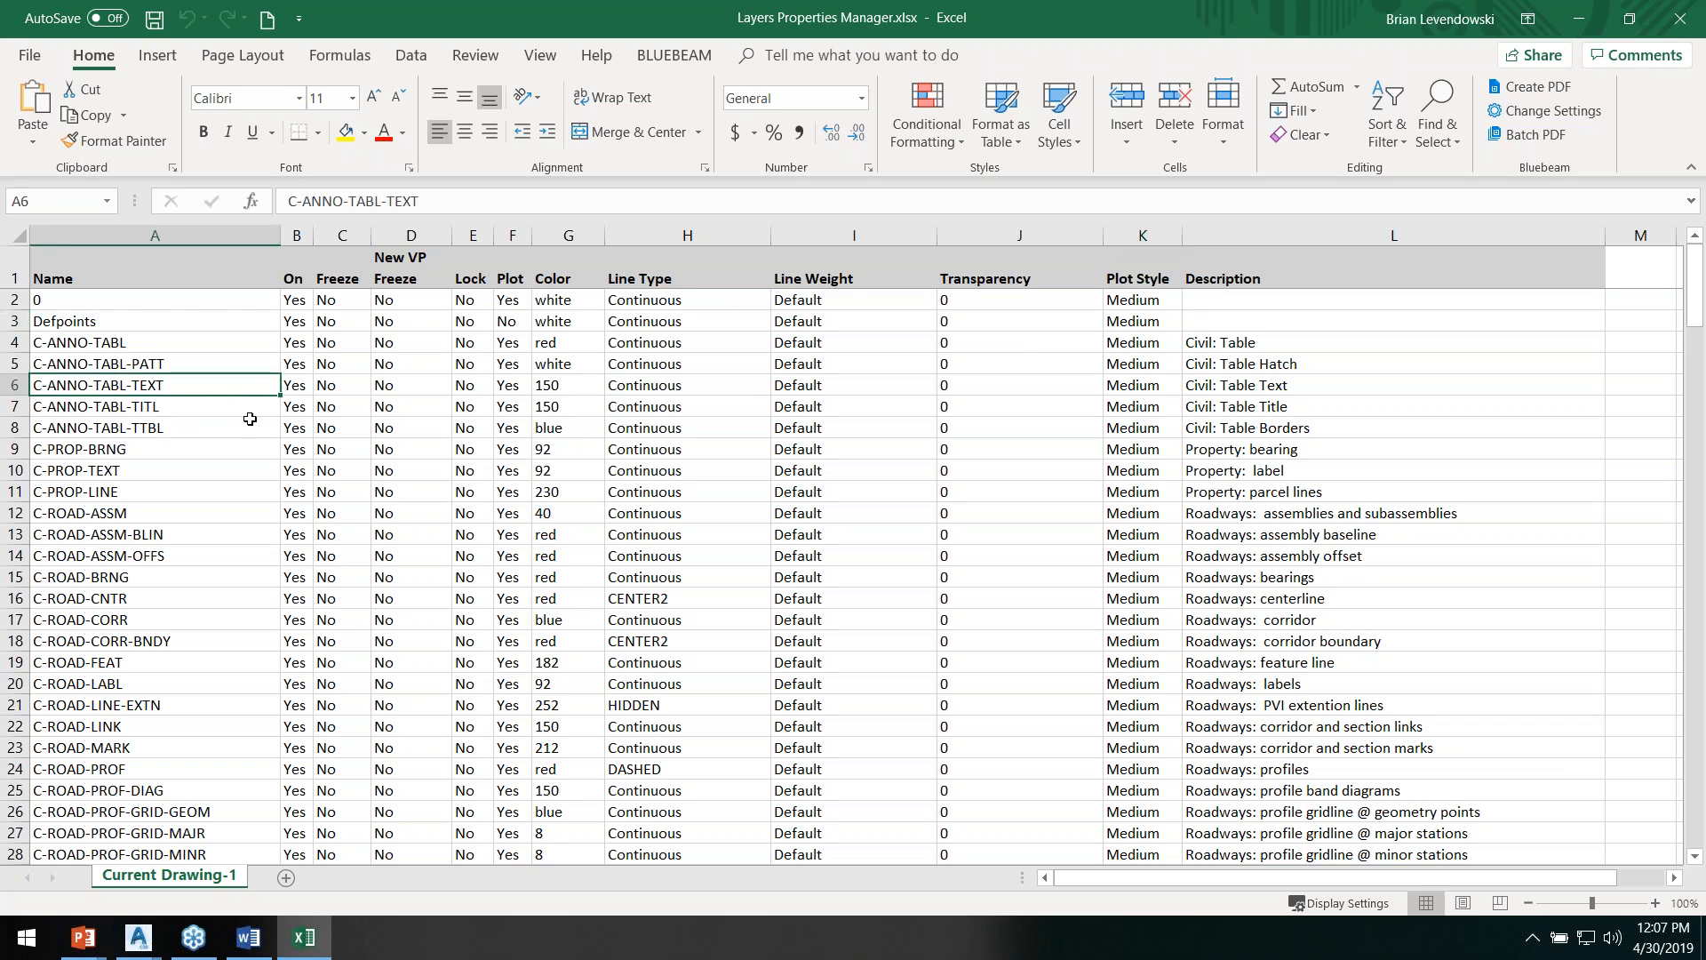
{"action": "left_click", "coordinate": [231, 235]}
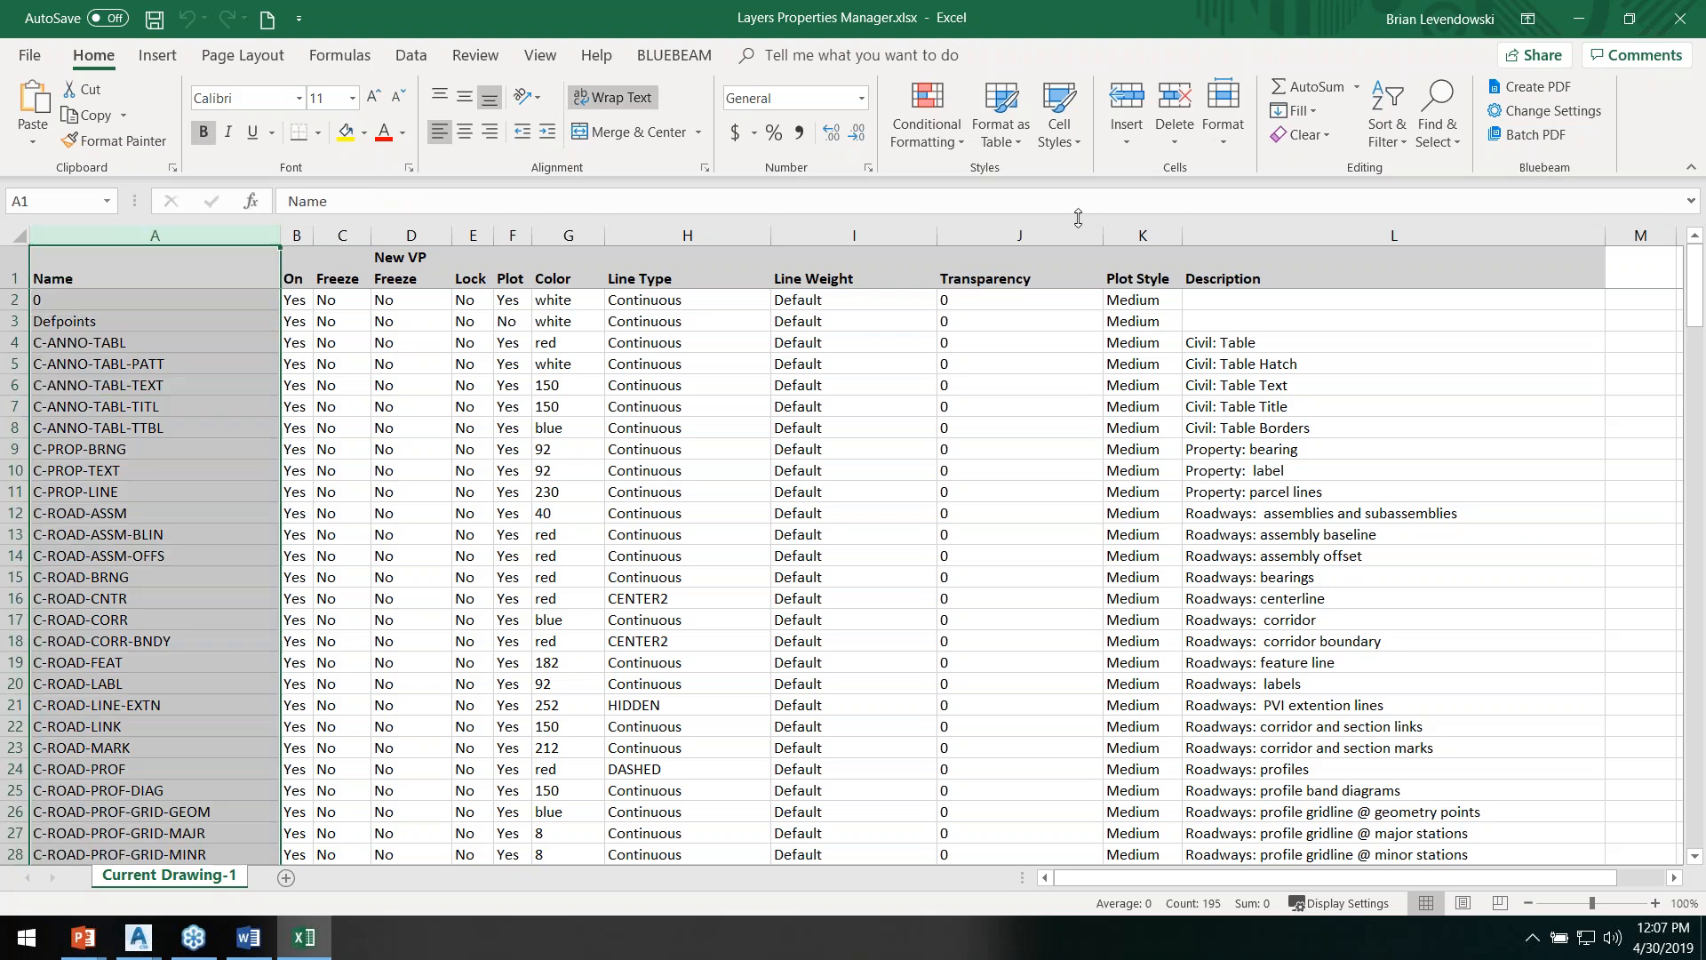
{"action": "left_click", "coordinate": [1388, 129]}
{"action": "left_click", "coordinate": [1415, 169]}
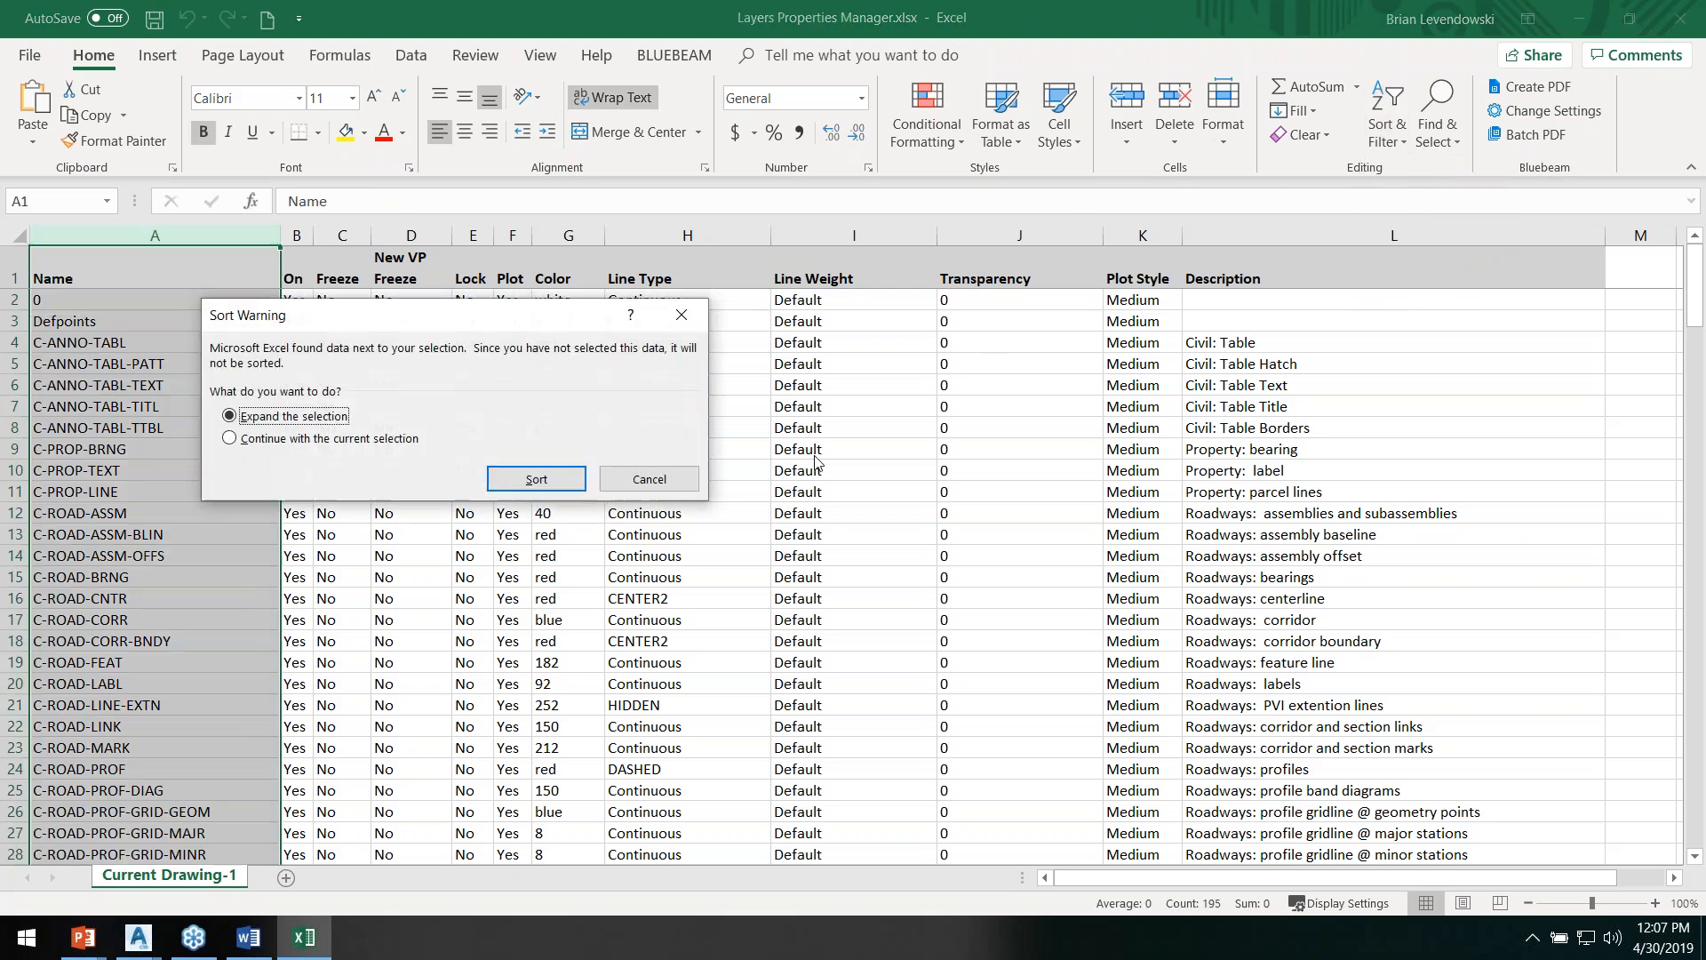
{"action": "left_click", "coordinate": [538, 478]}
{"action": "left_click", "coordinate": [163, 410]}
Step: Delete the rows for layers A-BLDG-FPRT, A-BLDG-SITE and A-BLDG-UTIL
{"action": "left_click", "coordinate": [14, 385]}
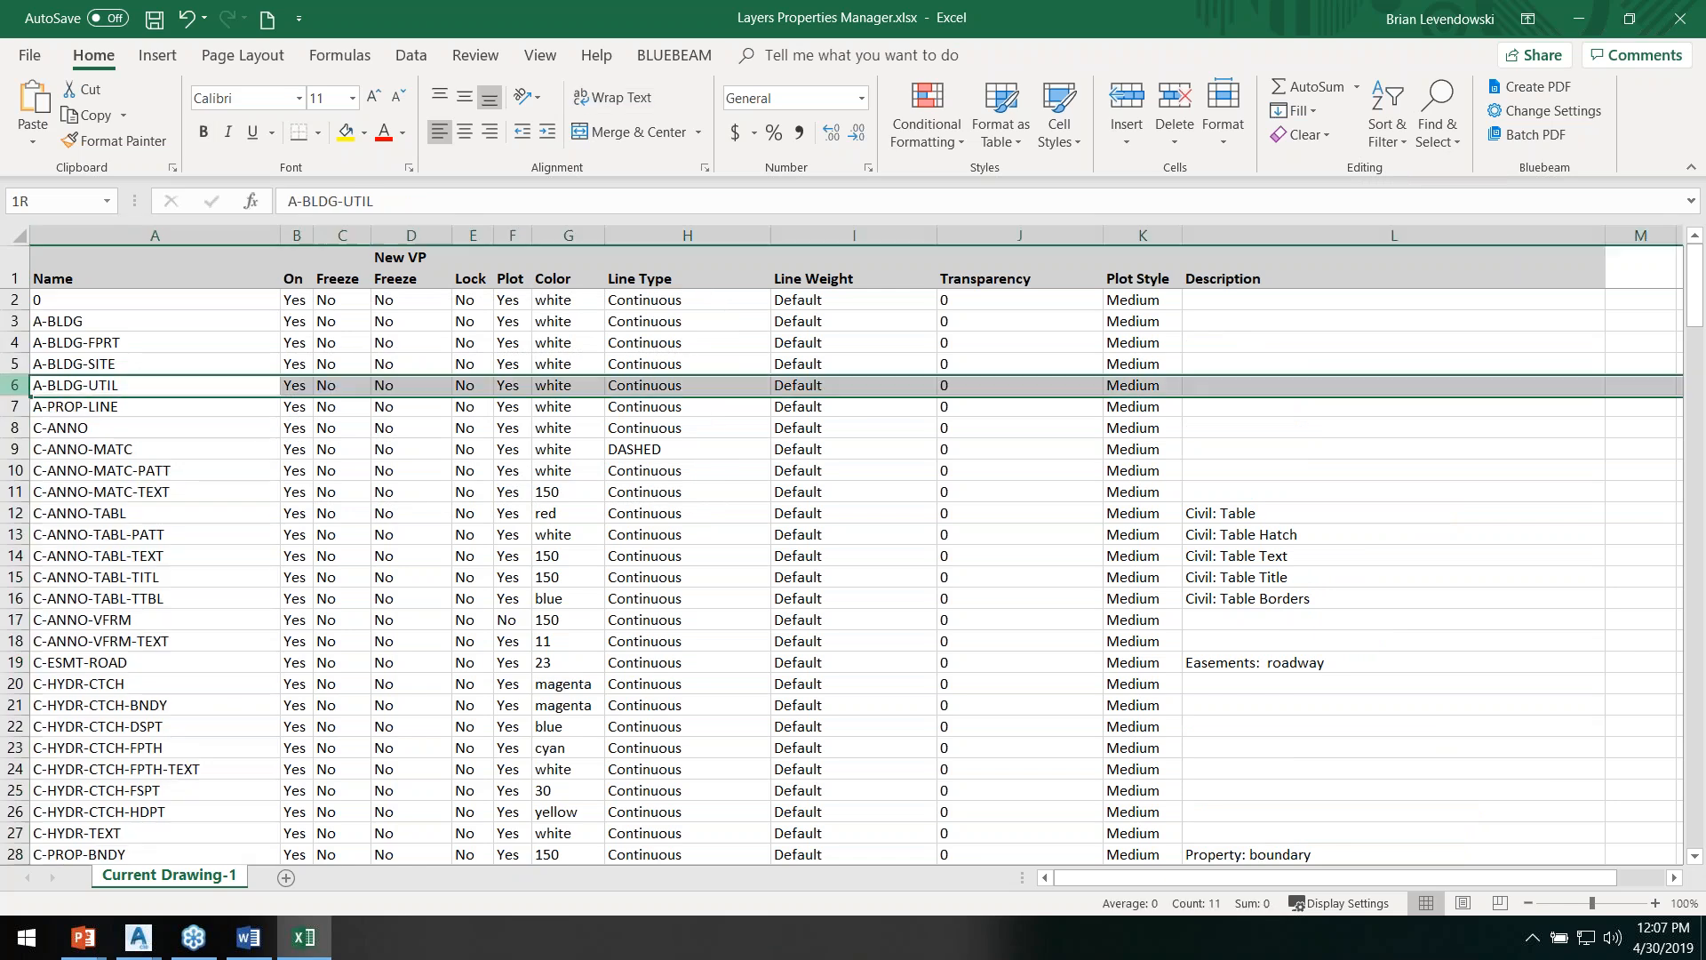
{"action": "left_click", "coordinate": [14, 342], "text": "shift"}
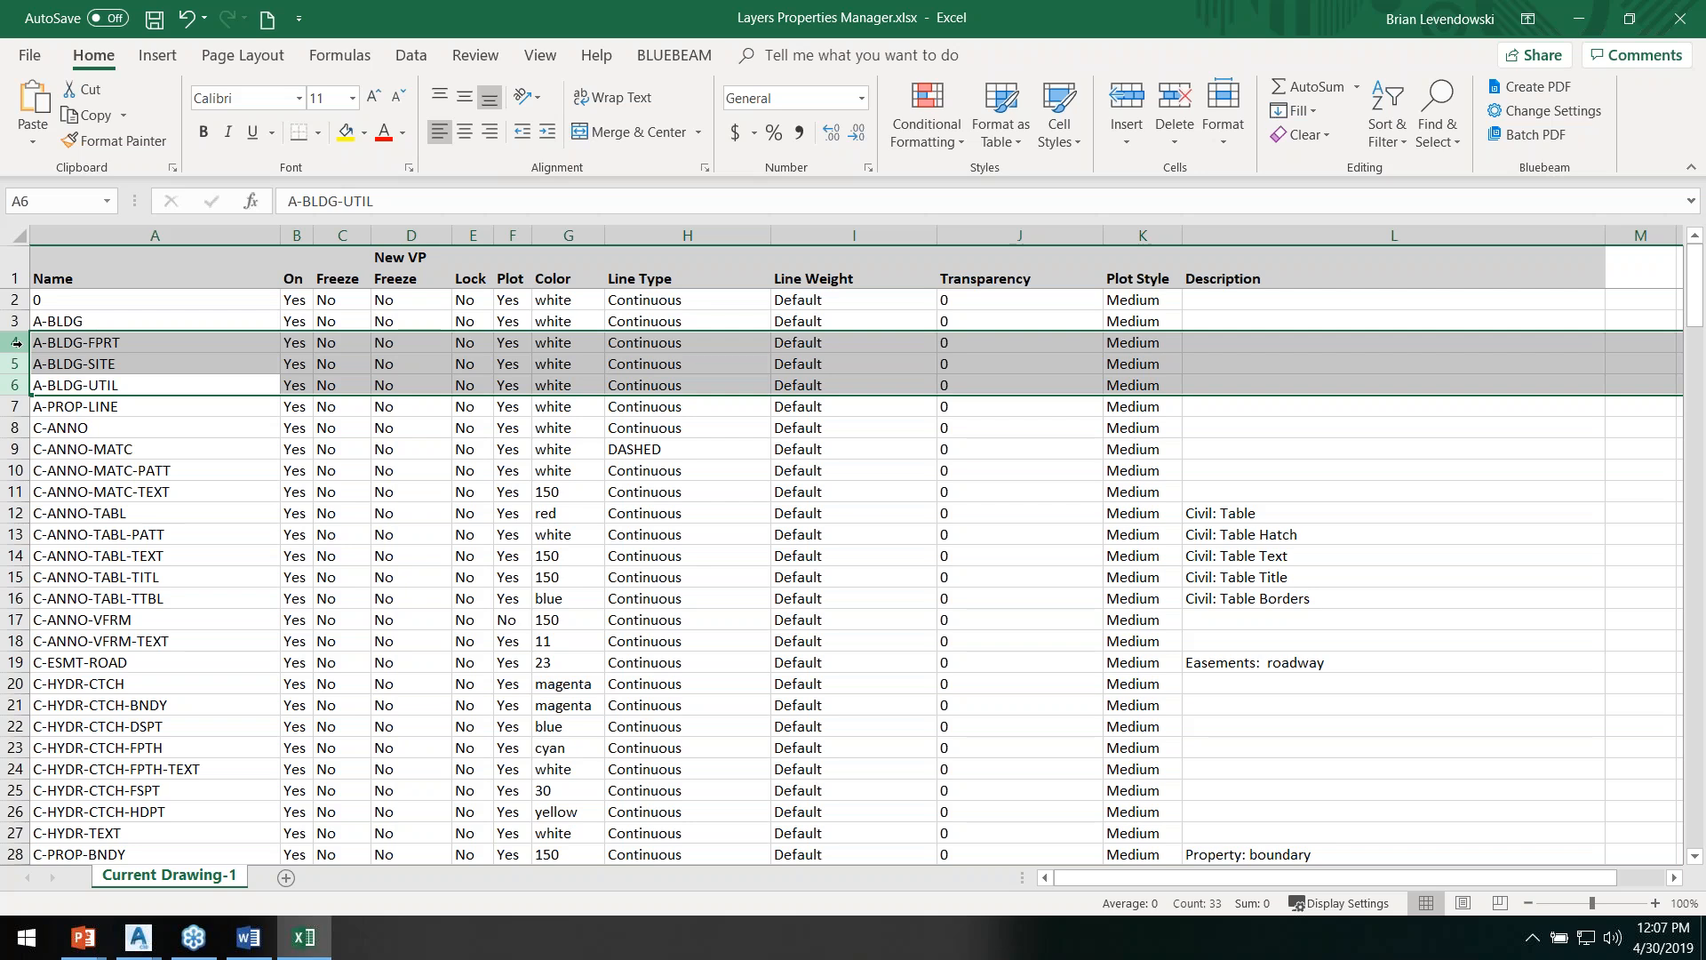
{"action": "right_click", "coordinate": [16, 342]}
{"action": "left_click", "coordinate": [151, 528]}
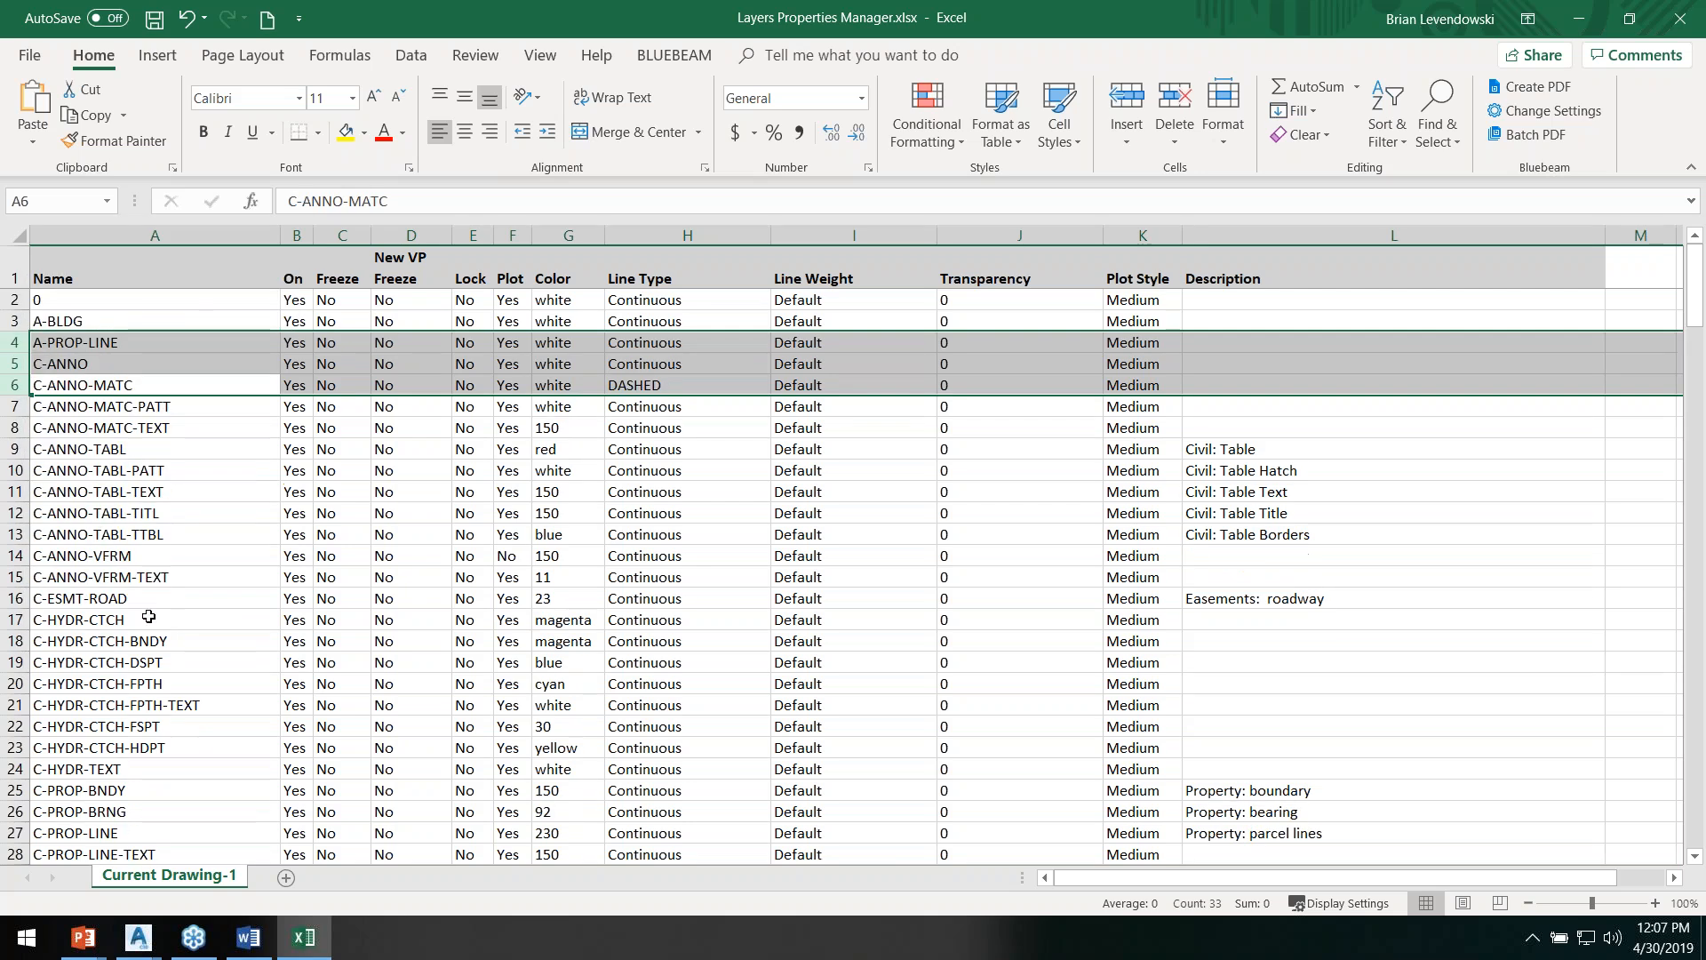
Step: Delete the rows for layers V-SITE-FNCE, V-SITE-SCAN and V-SITE-VEGE near the end of the layer table
{"action": "left_click", "coordinate": [165, 681]}
{"action": "scroll", "coordinate": [169, 662], "scroll_direction": "down", "scroll_amount": 20}
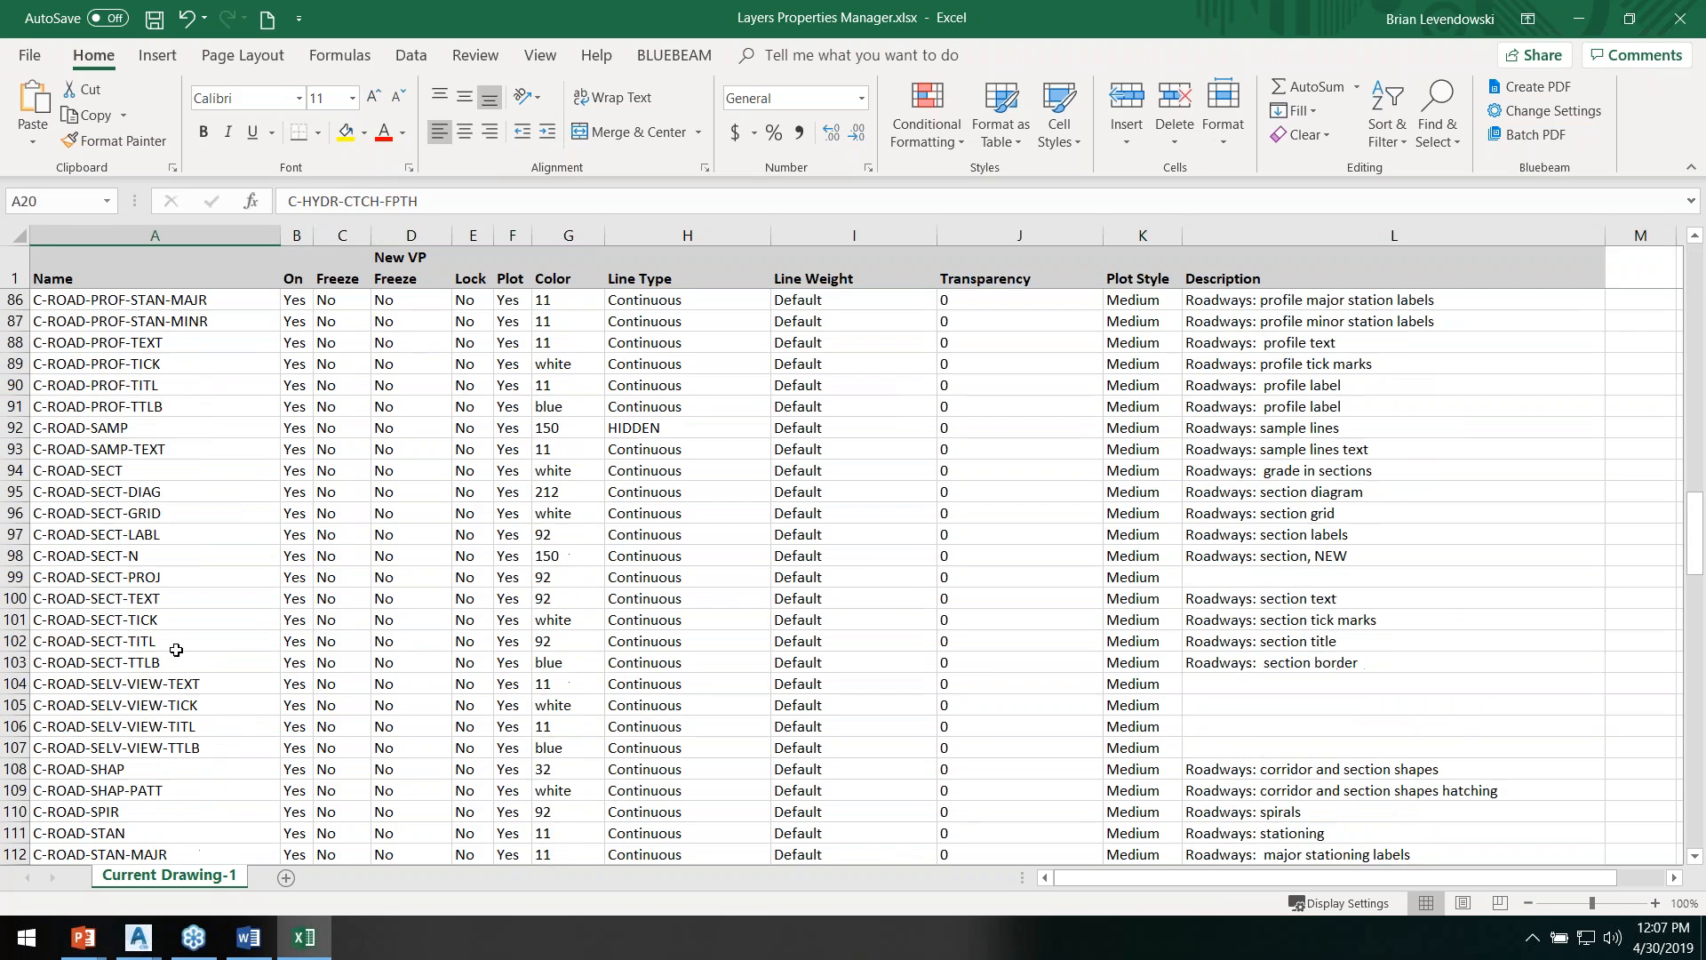
{"action": "scroll", "coordinate": [176, 650], "scroll_direction": "down", "scroll_amount": 20}
{"action": "scroll", "coordinate": [177, 654], "scroll_direction": "down", "scroll_amount": 5}
{"action": "scroll", "coordinate": [142, 613], "scroll_direction": "up", "scroll_amount": 1}
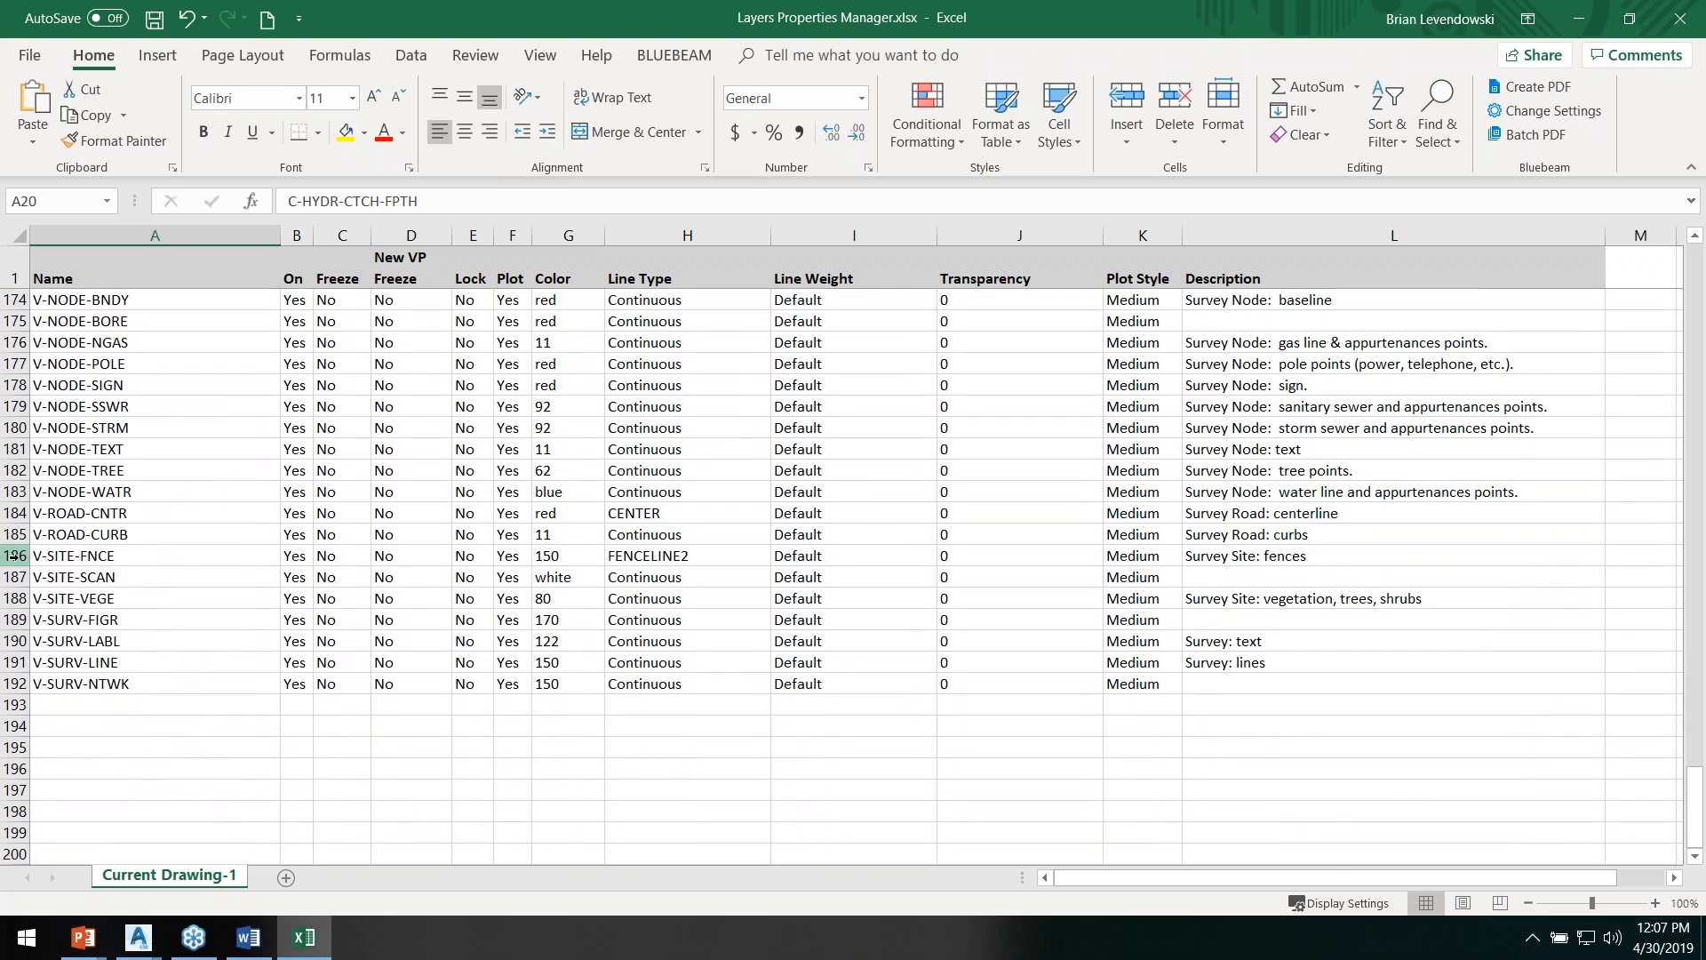
{"action": "left_click", "coordinate": [14, 555], "text": "shift"}
{"action": "left_click", "coordinate": [15, 598]}
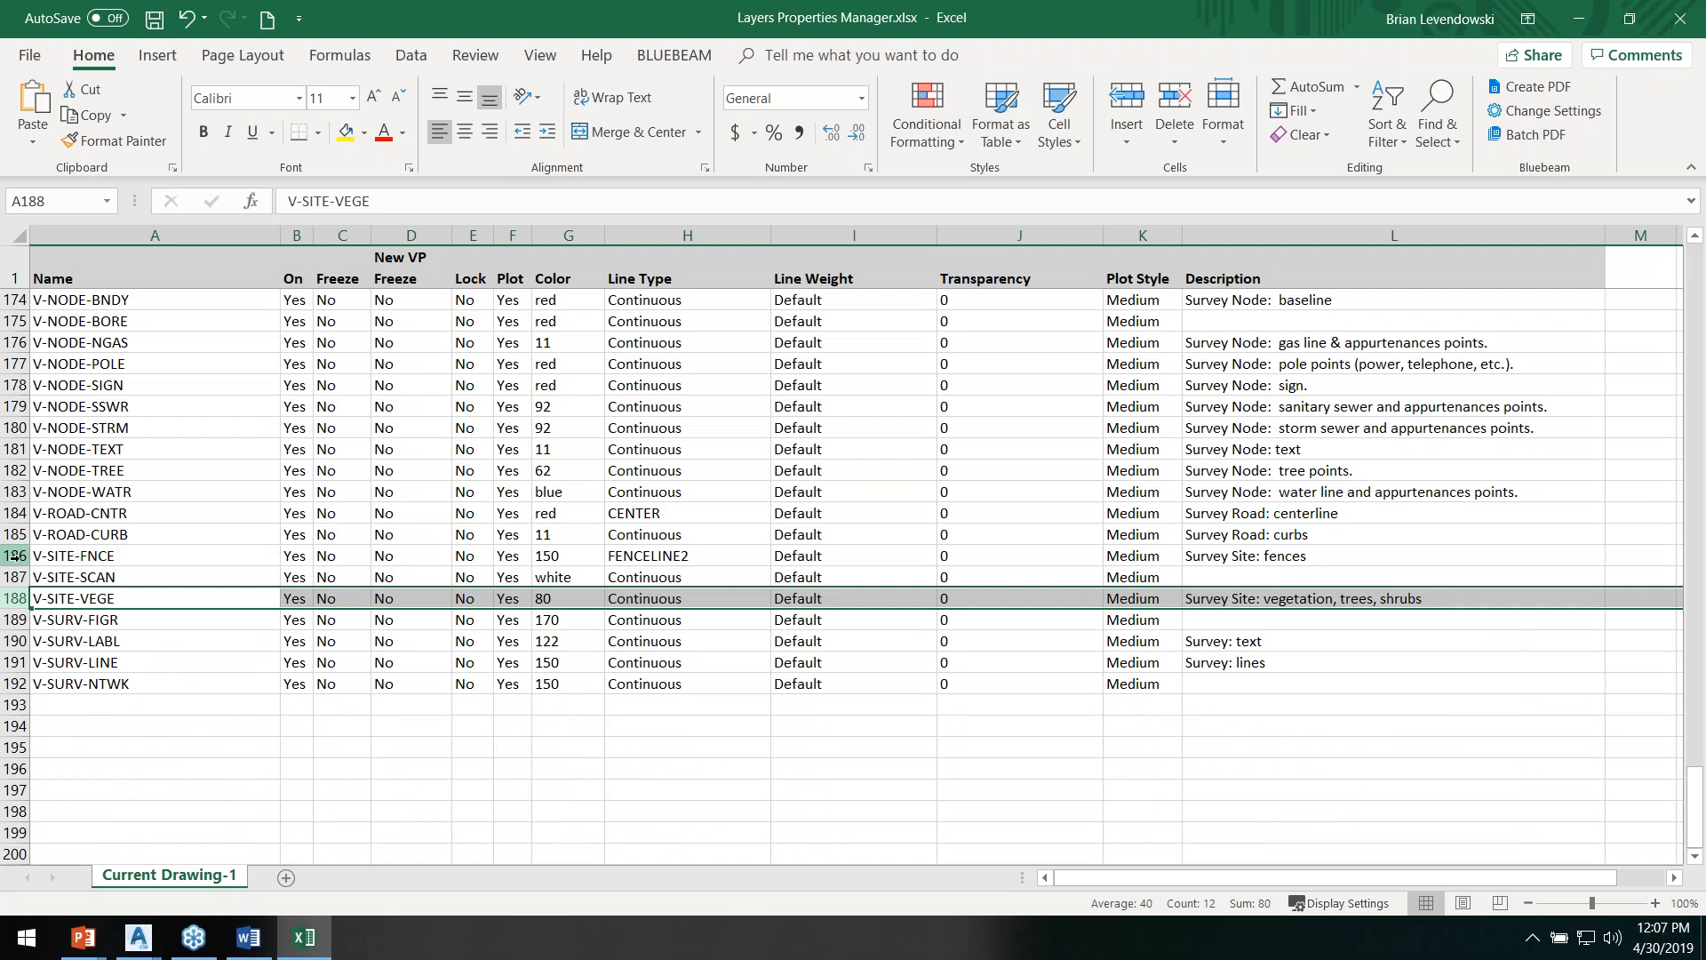
{"action": "left_click", "coordinate": [16, 555], "text": "shift"}
{"action": "right_click", "coordinate": [18, 557]}
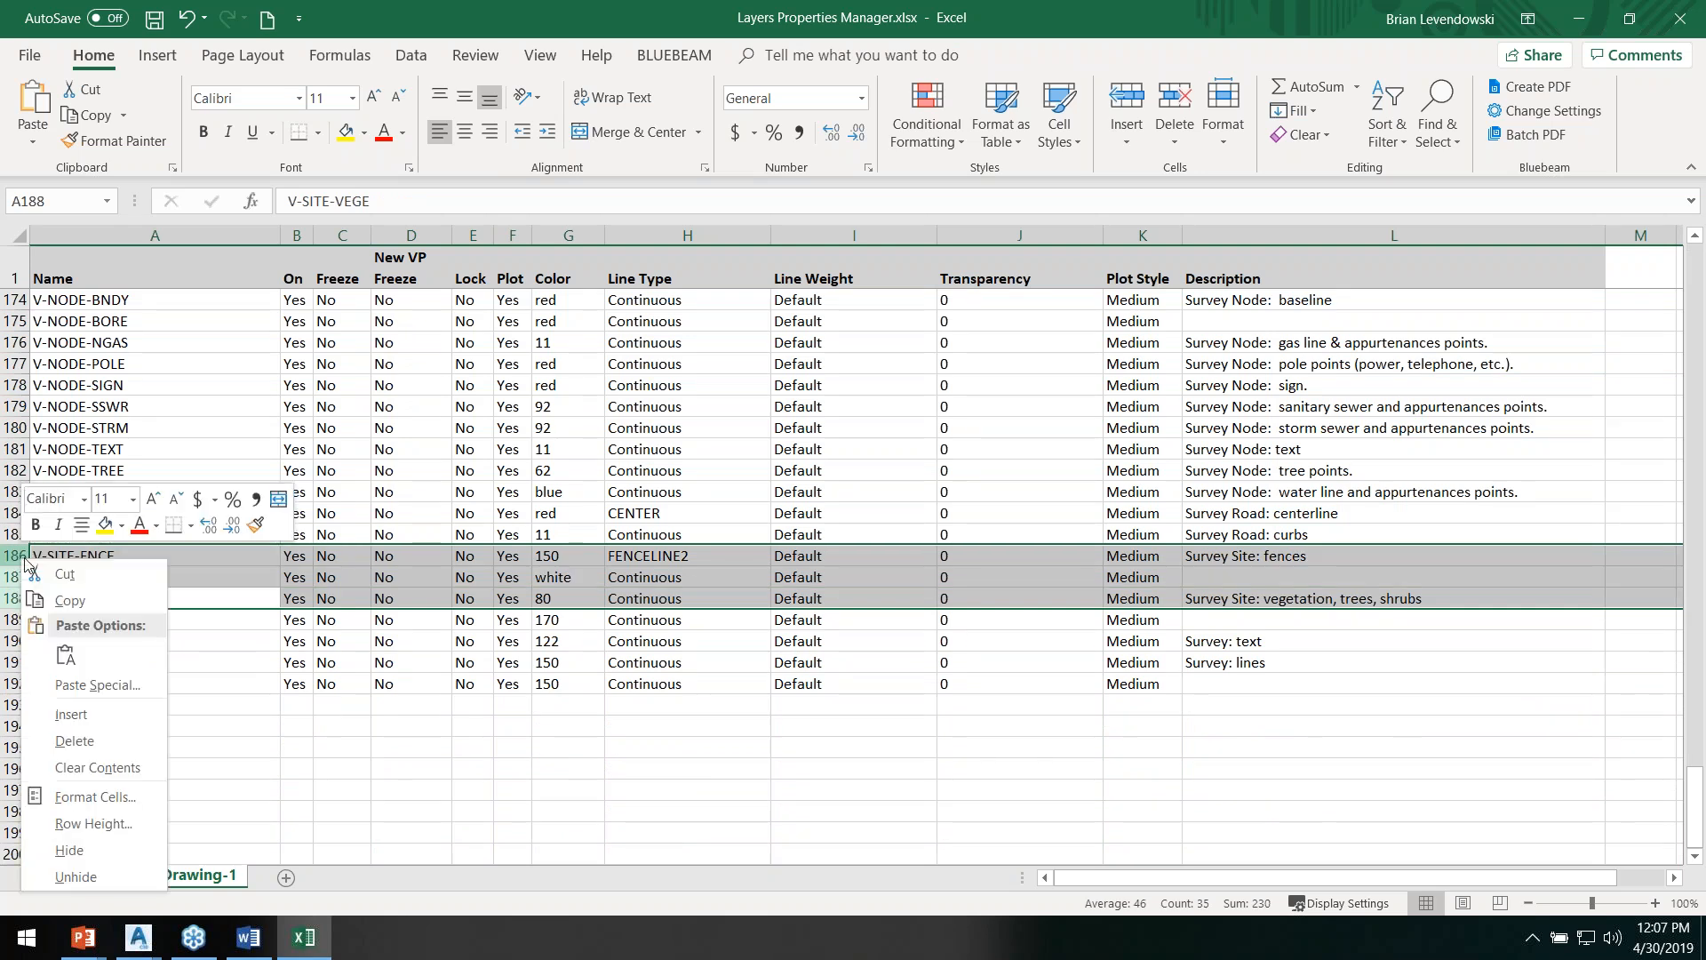
{"action": "left_click", "coordinate": [75, 739]}
Step: Fill the color white down from C-ANNO-MATC-PATT through C-ANNO-VFRM-TEXT and save the workbook
{"action": "scroll", "coordinate": [686, 553], "scroll_direction": "up", "scroll_amount": 20}
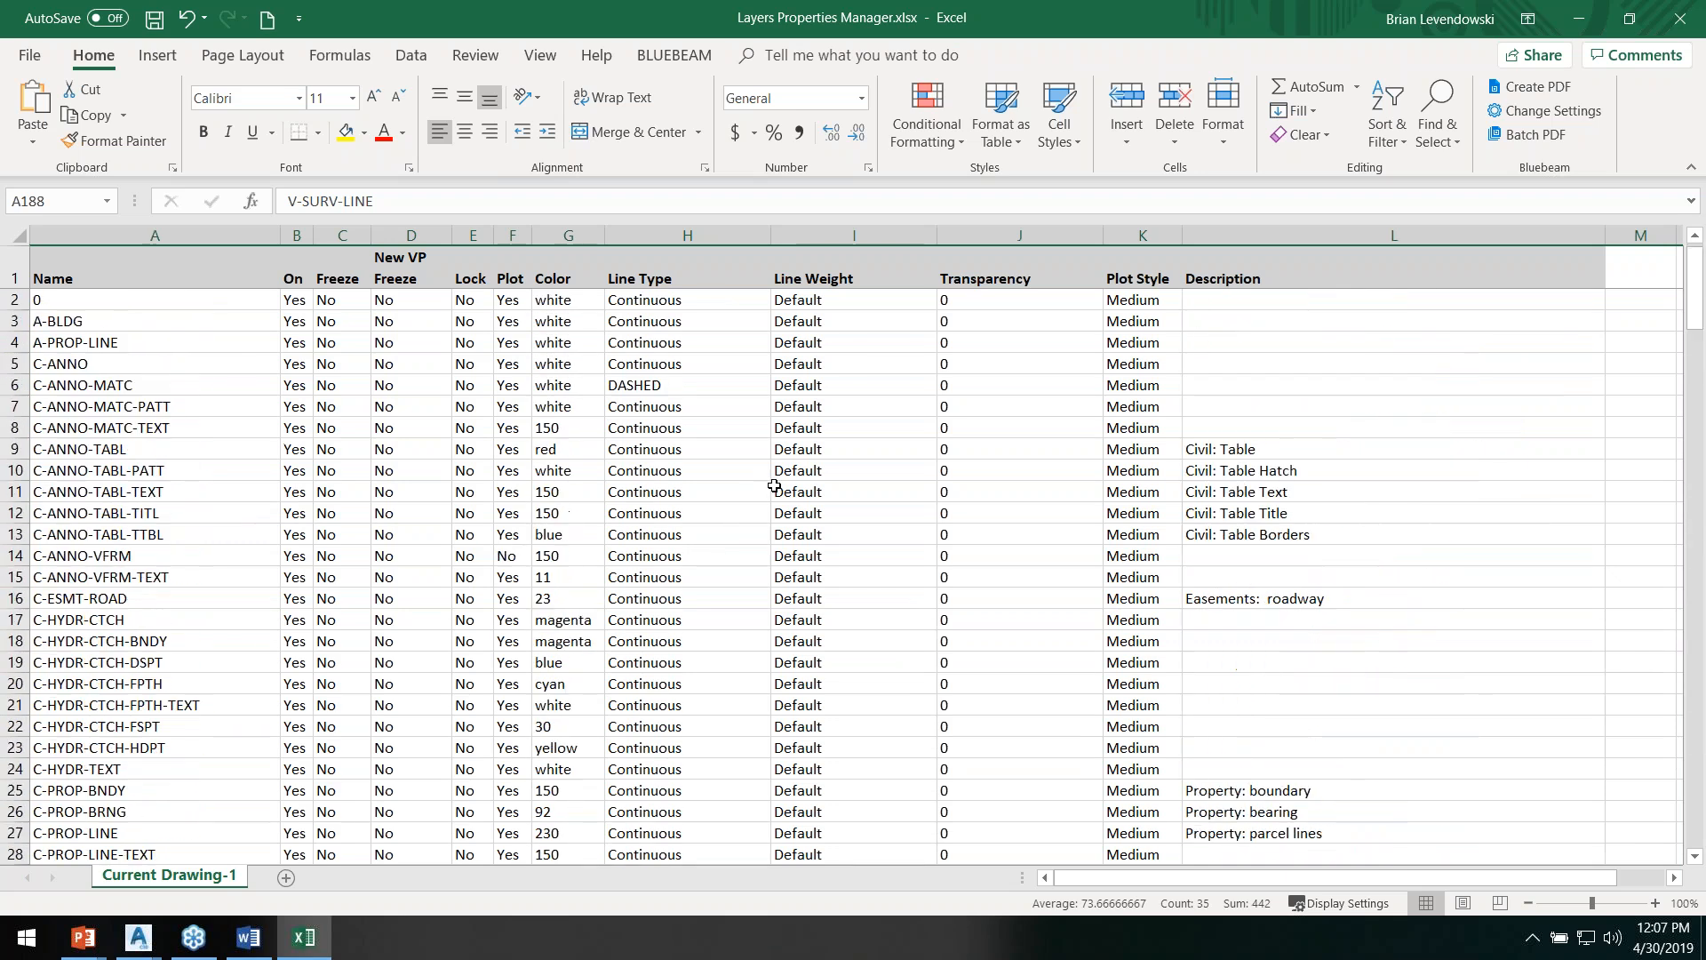
{"action": "left_click", "coordinate": [97, 385]}
{"action": "left_click", "coordinate": [183, 577], "text": "shift"}
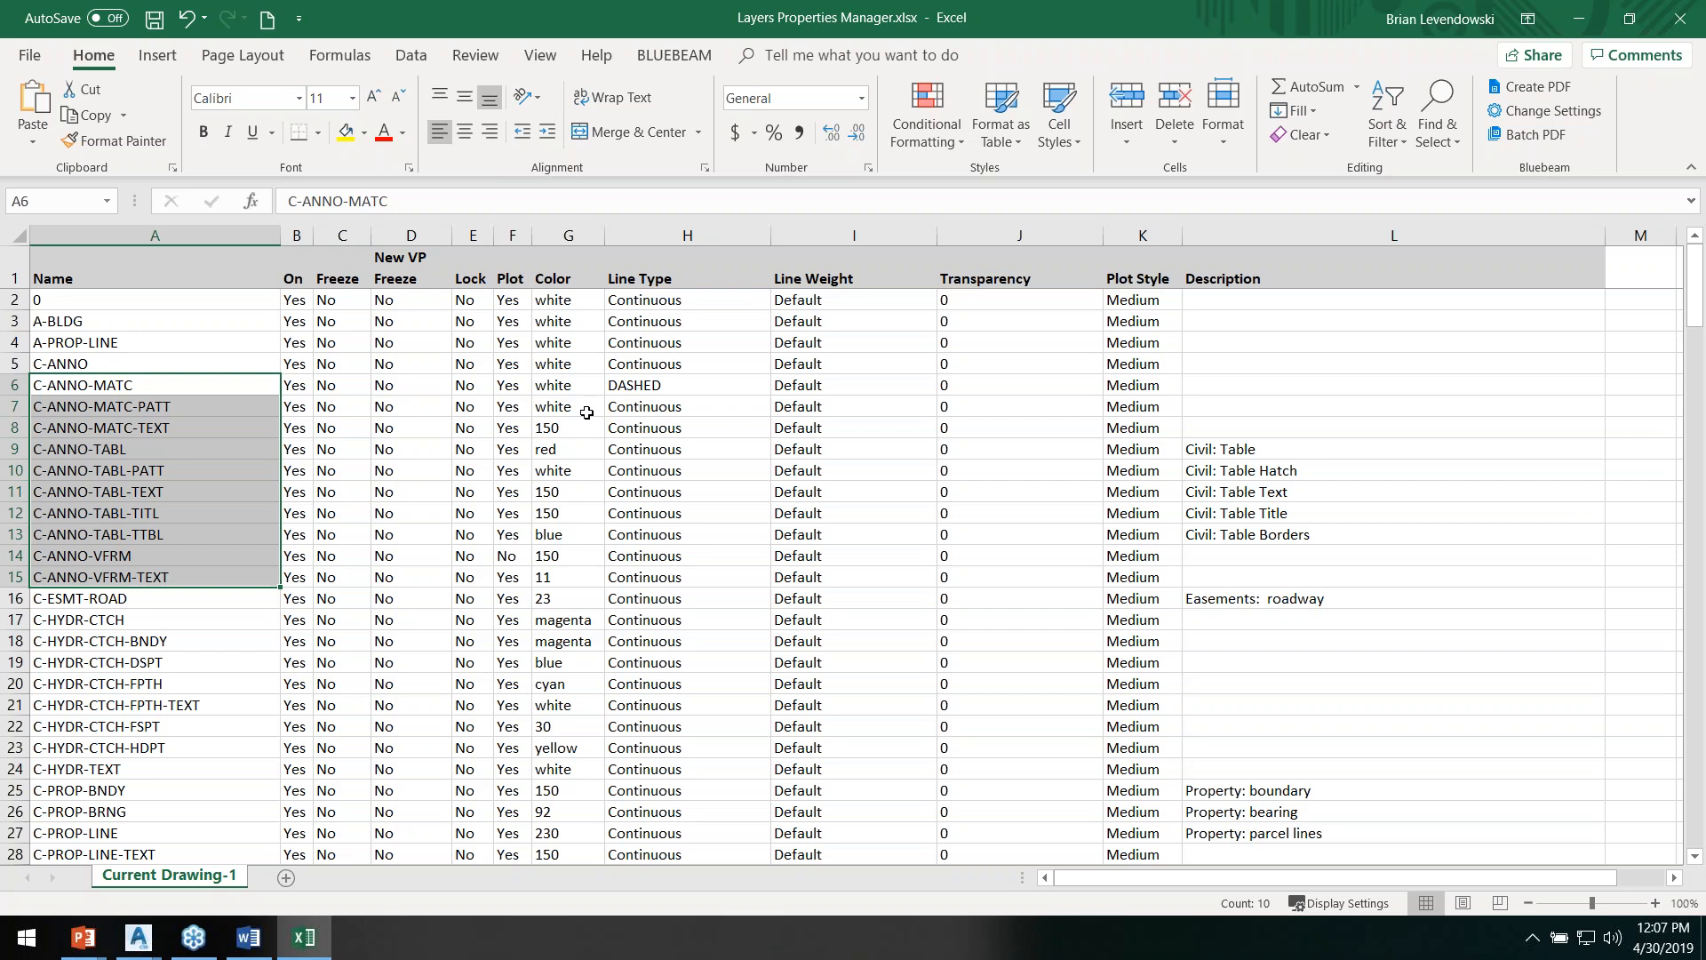
{"action": "left_click", "coordinate": [586, 412]}
{"action": "left_click_drag", "start_coordinate": [604, 416], "coordinate": [604, 587]}
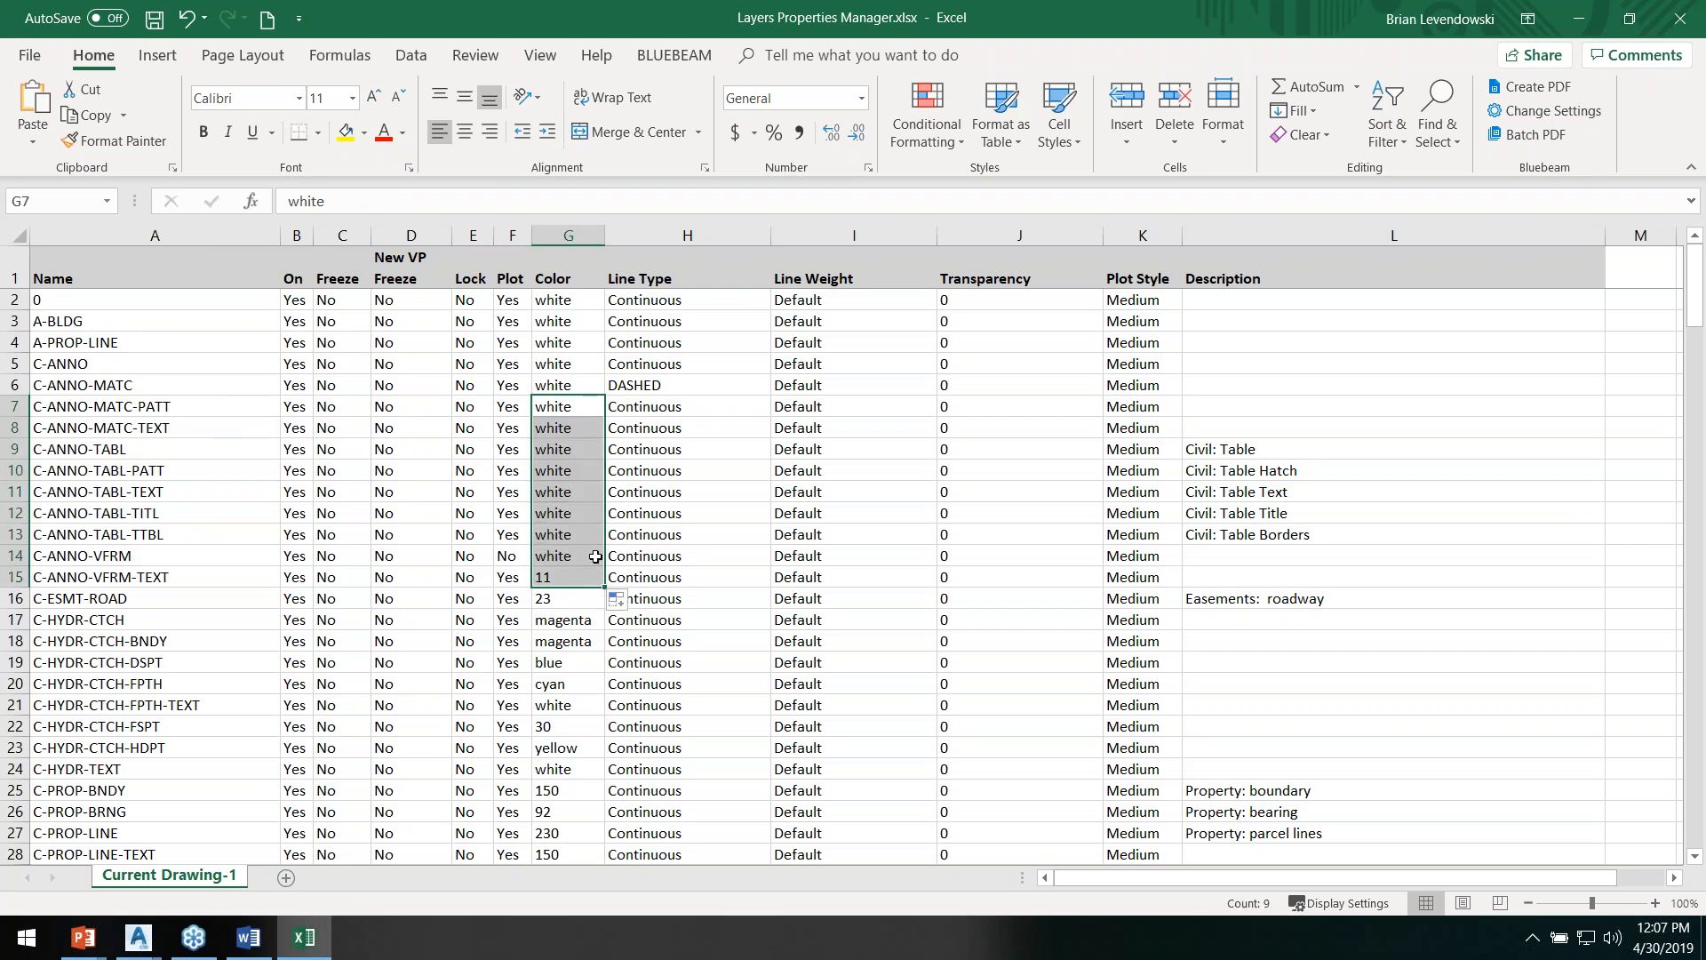
{"action": "left_click", "coordinate": [166, 457]}
{"action": "left_click", "coordinate": [154, 18]}
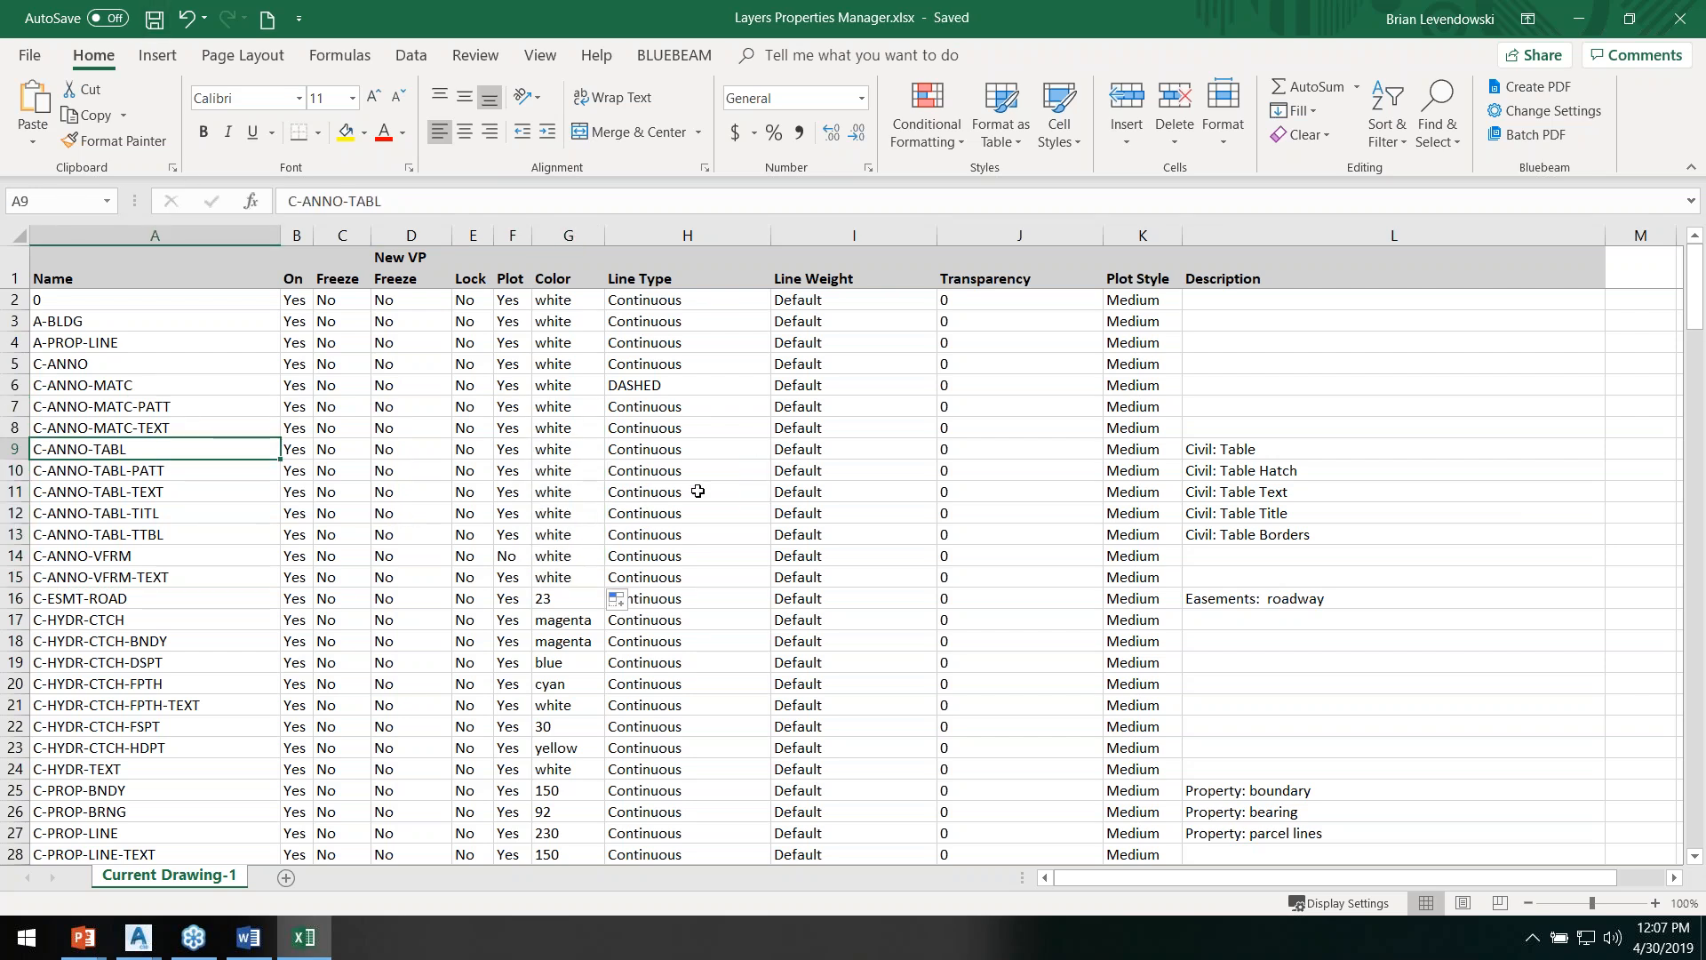
Step: Switch back to Civil 3D, dismiss the layer export dialog and load Layers Properties Manager.xlsx into Layer Boss's Create/Sync Drawing Layers tool
{"action": "left_click", "coordinate": [1579, 19]}
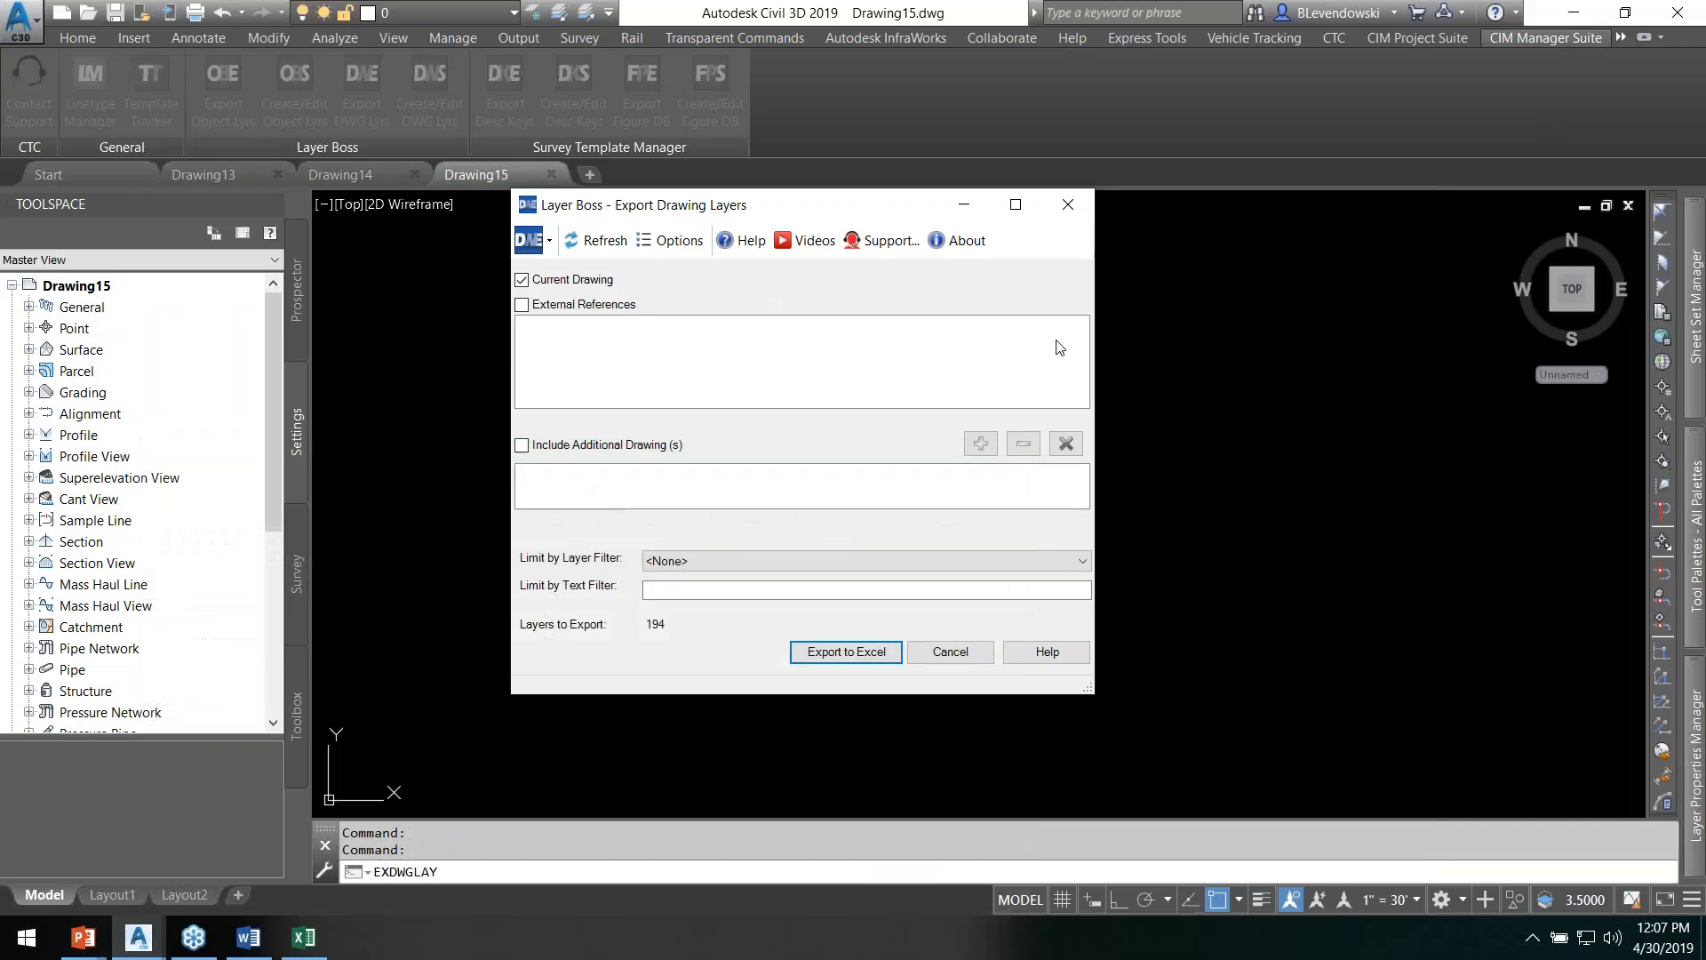
{"action": "left_click", "coordinate": [844, 643]}
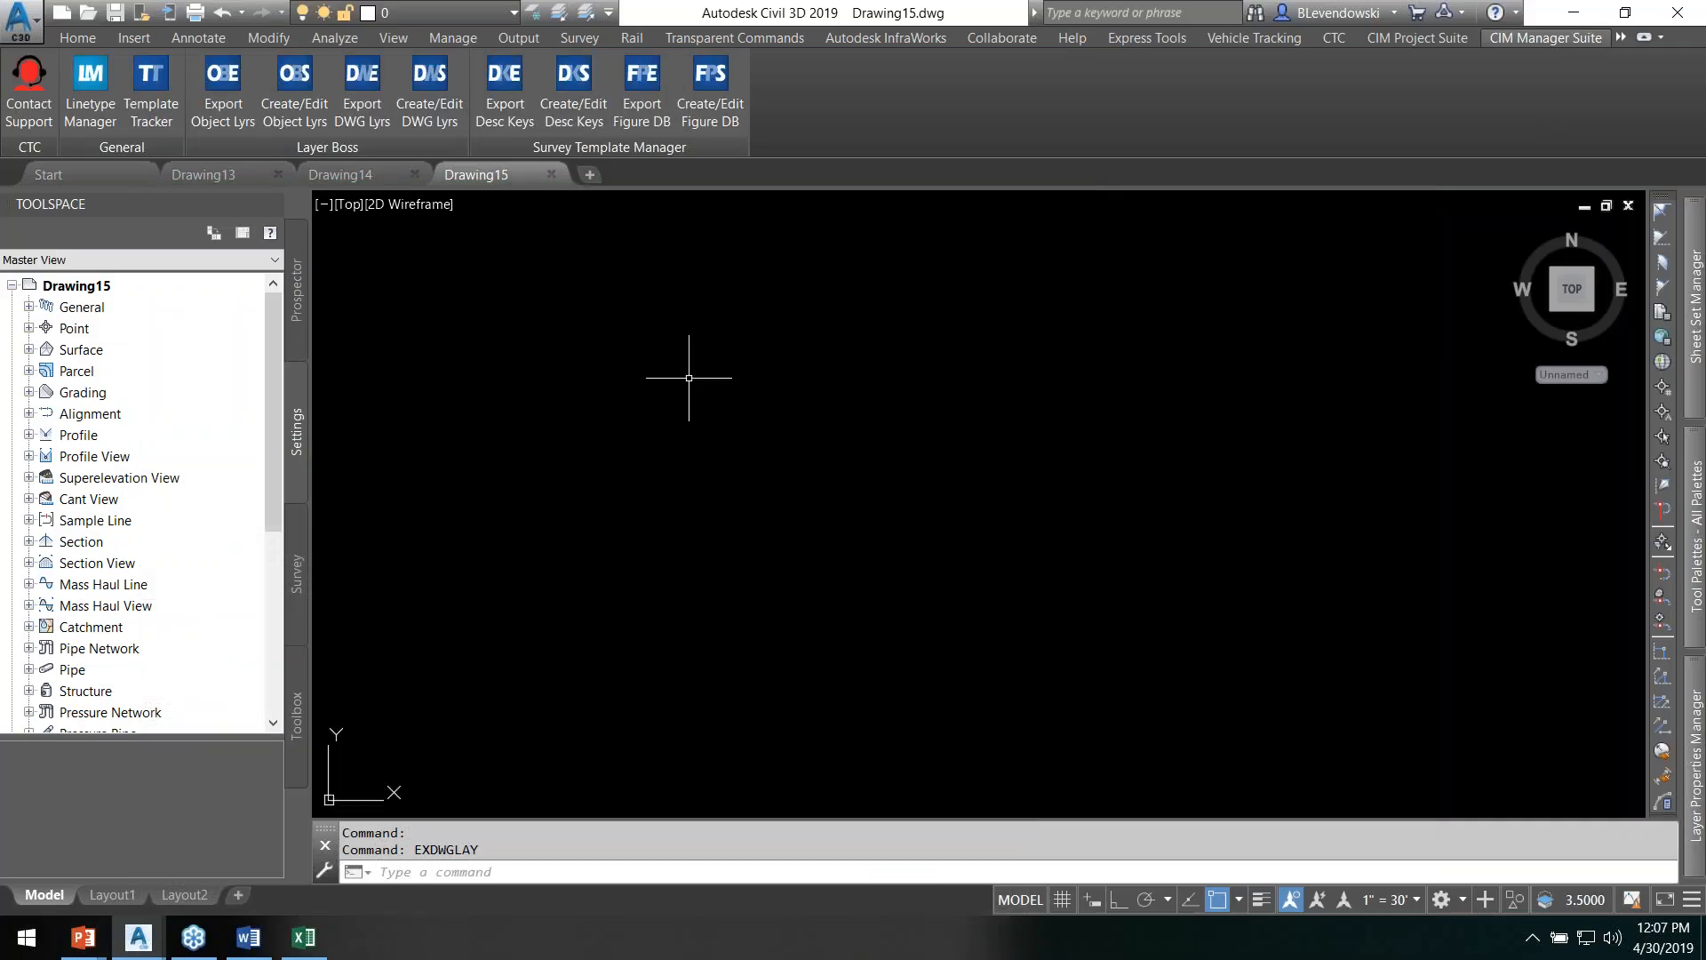
{"action": "left_click", "coordinate": [428, 98]}
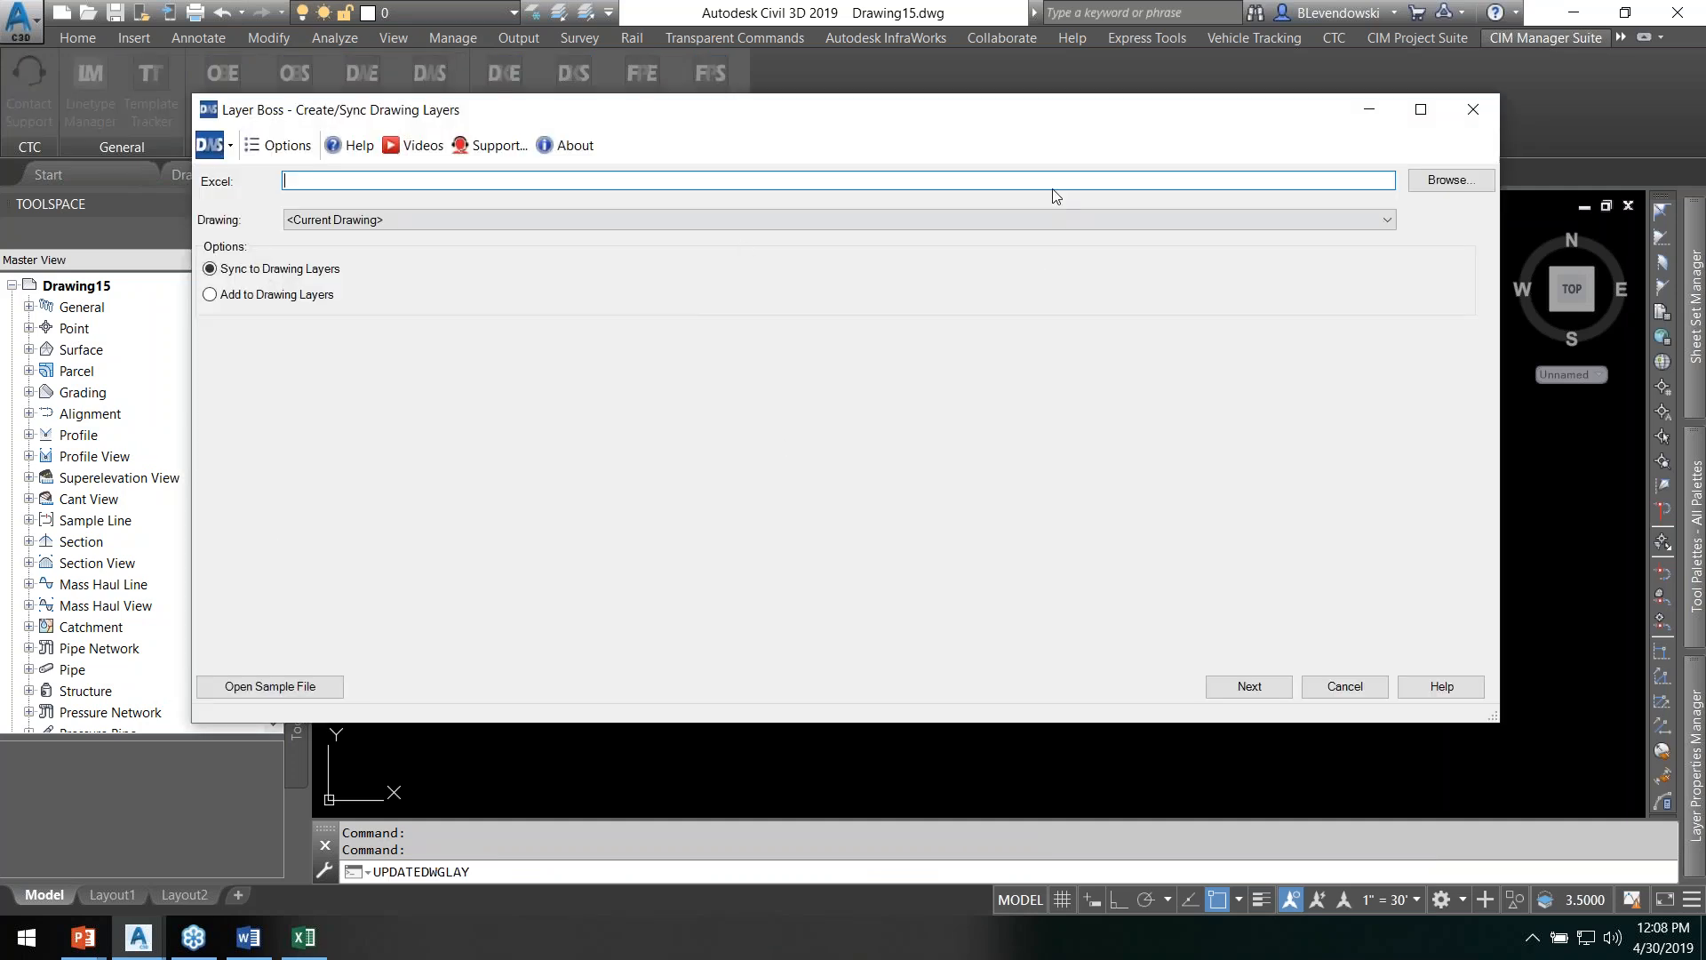
{"action": "left_click", "coordinate": [1502, 240]}
{"action": "left_click", "coordinate": [685, 414]}
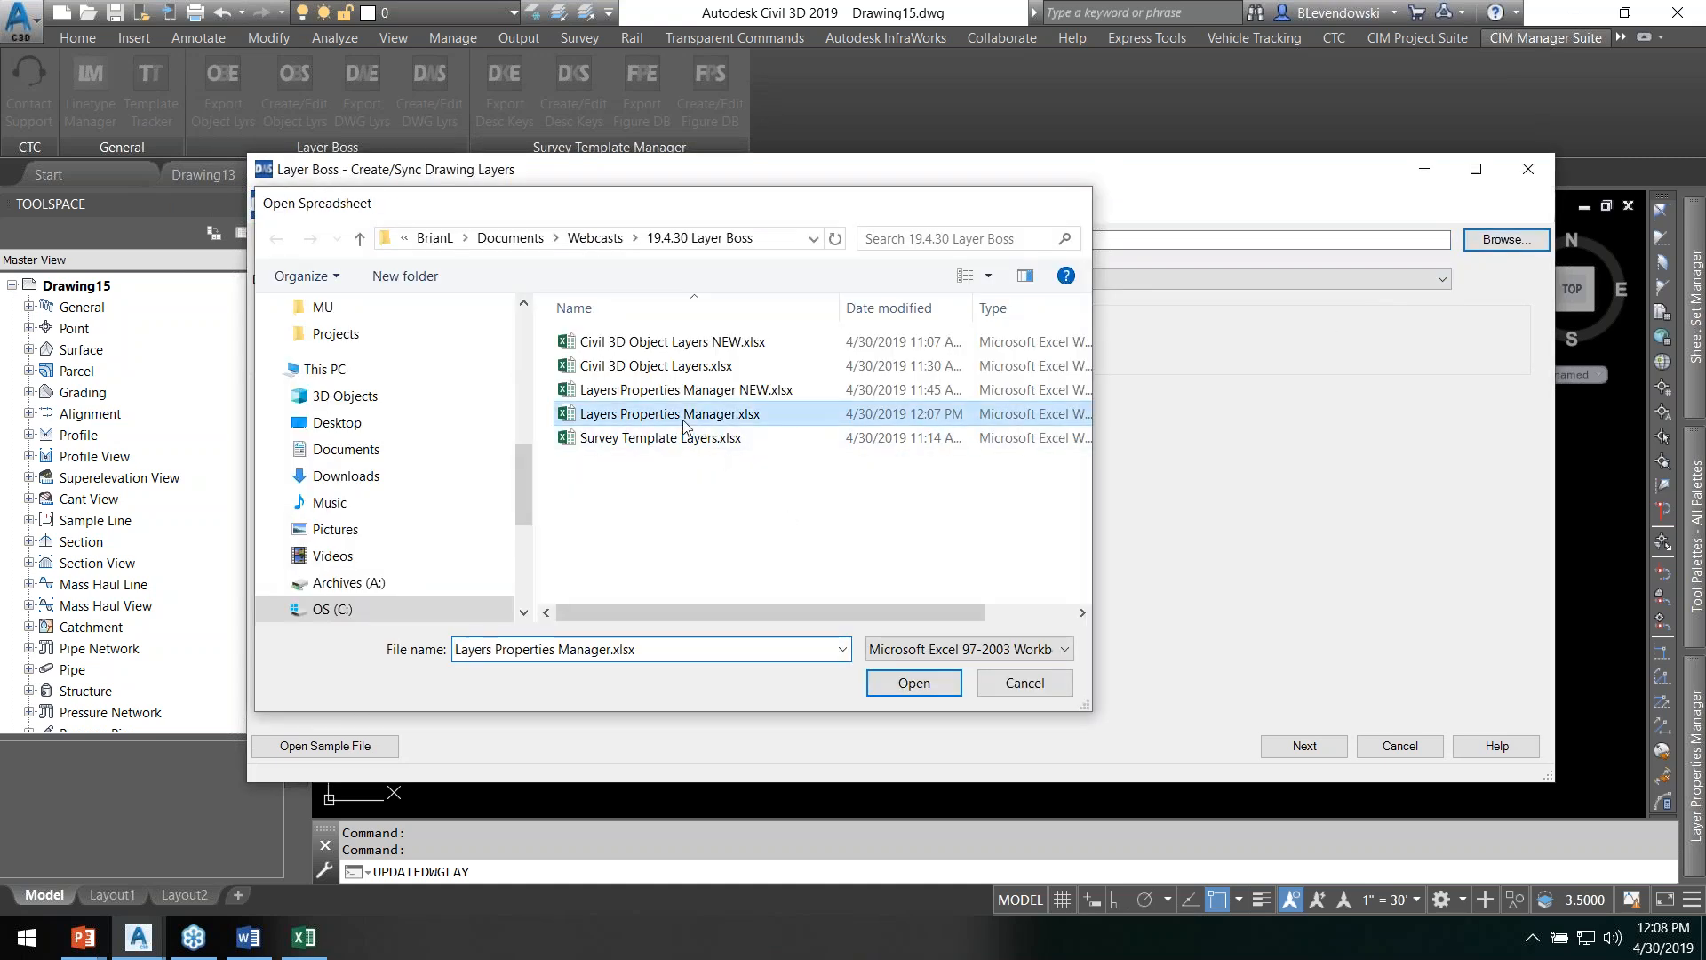
{"action": "double_click", "coordinate": [683, 415]}
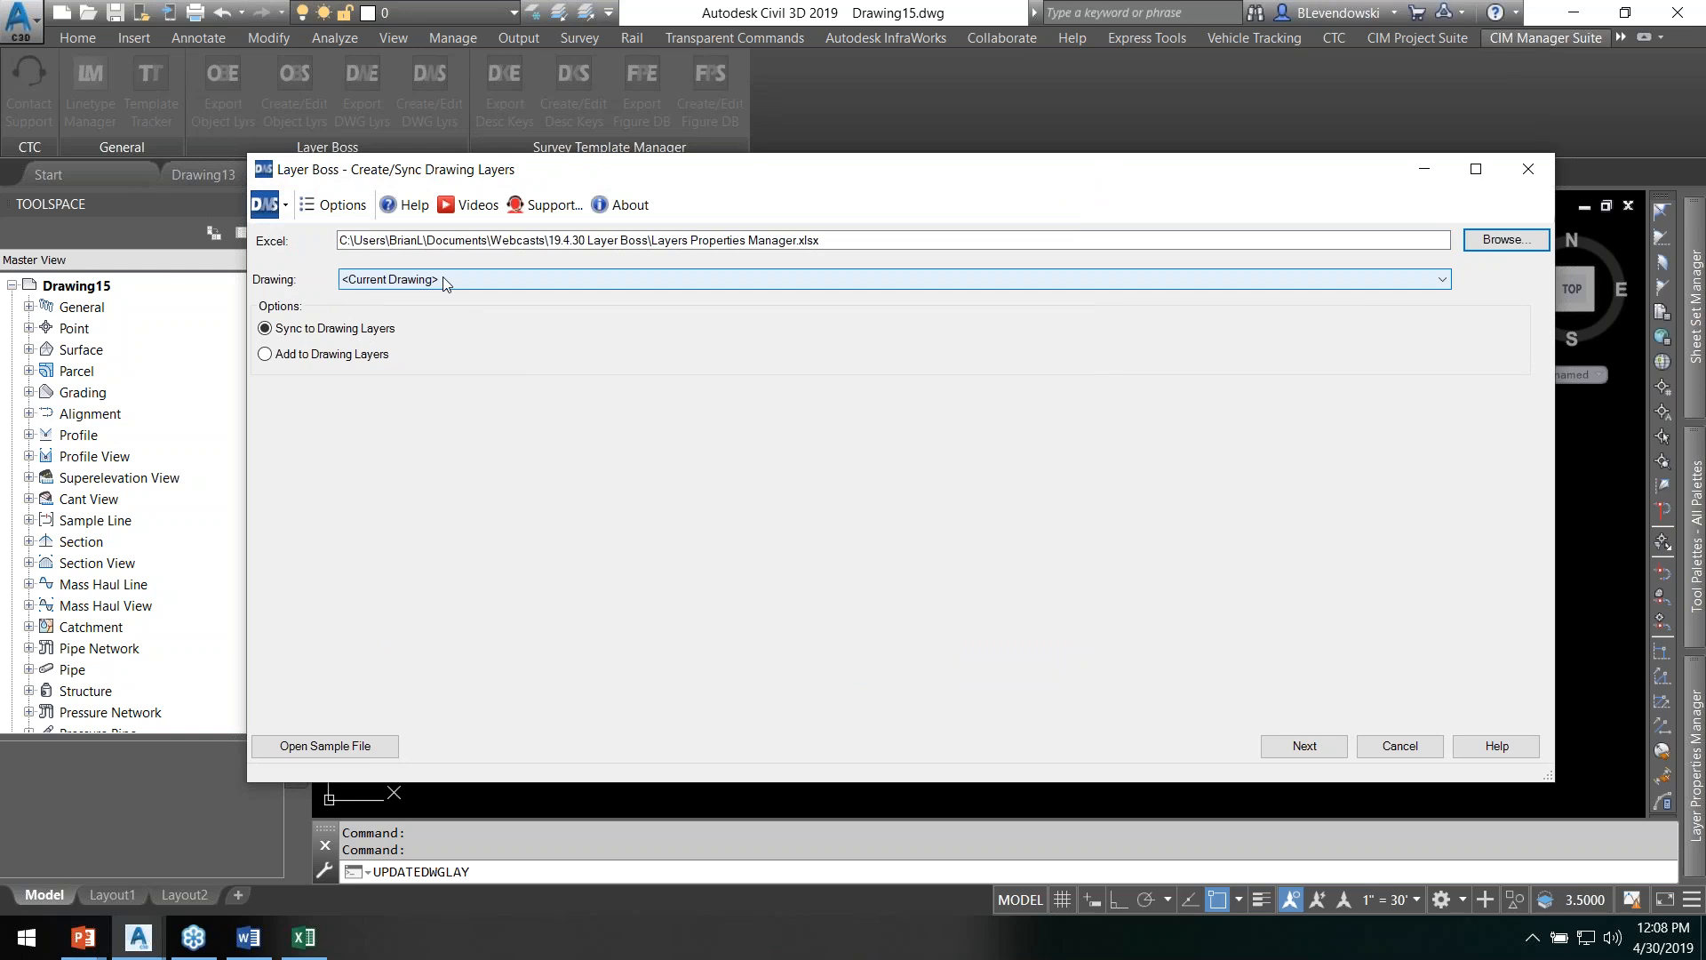
Step: Compare the spreadsheet with the current drawing, using the Sync to Drawing Layers option
{"action": "left_click", "coordinate": [484, 281]}
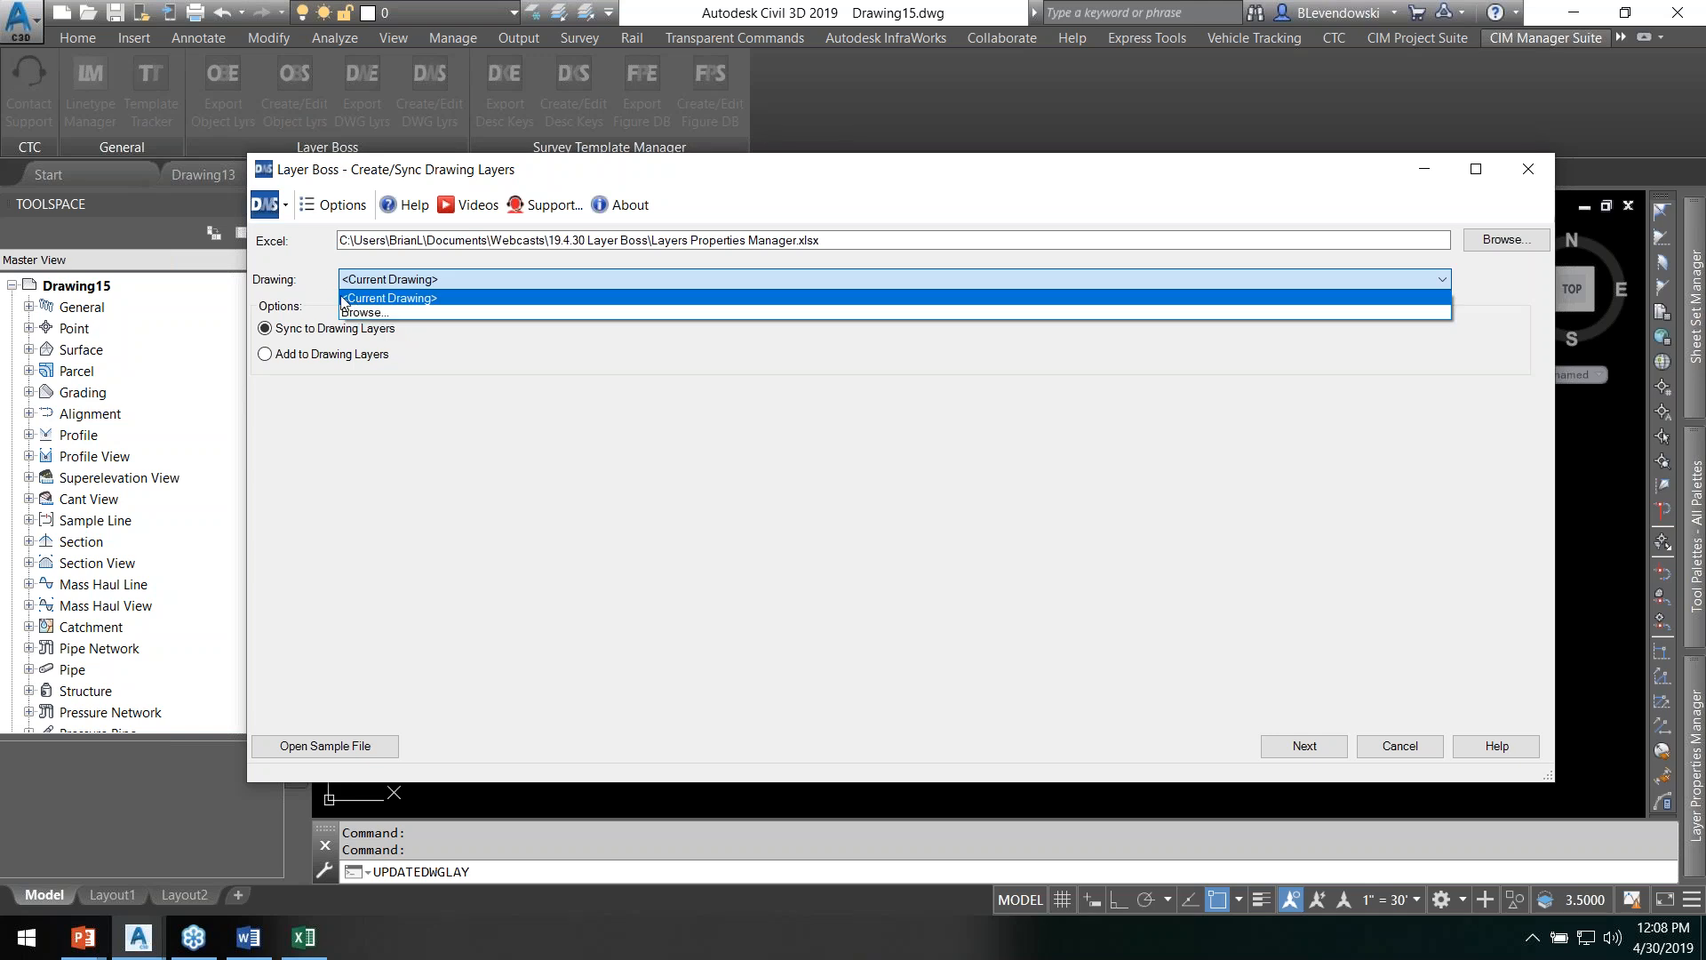
{"action": "left_click", "coordinate": [302, 282]}
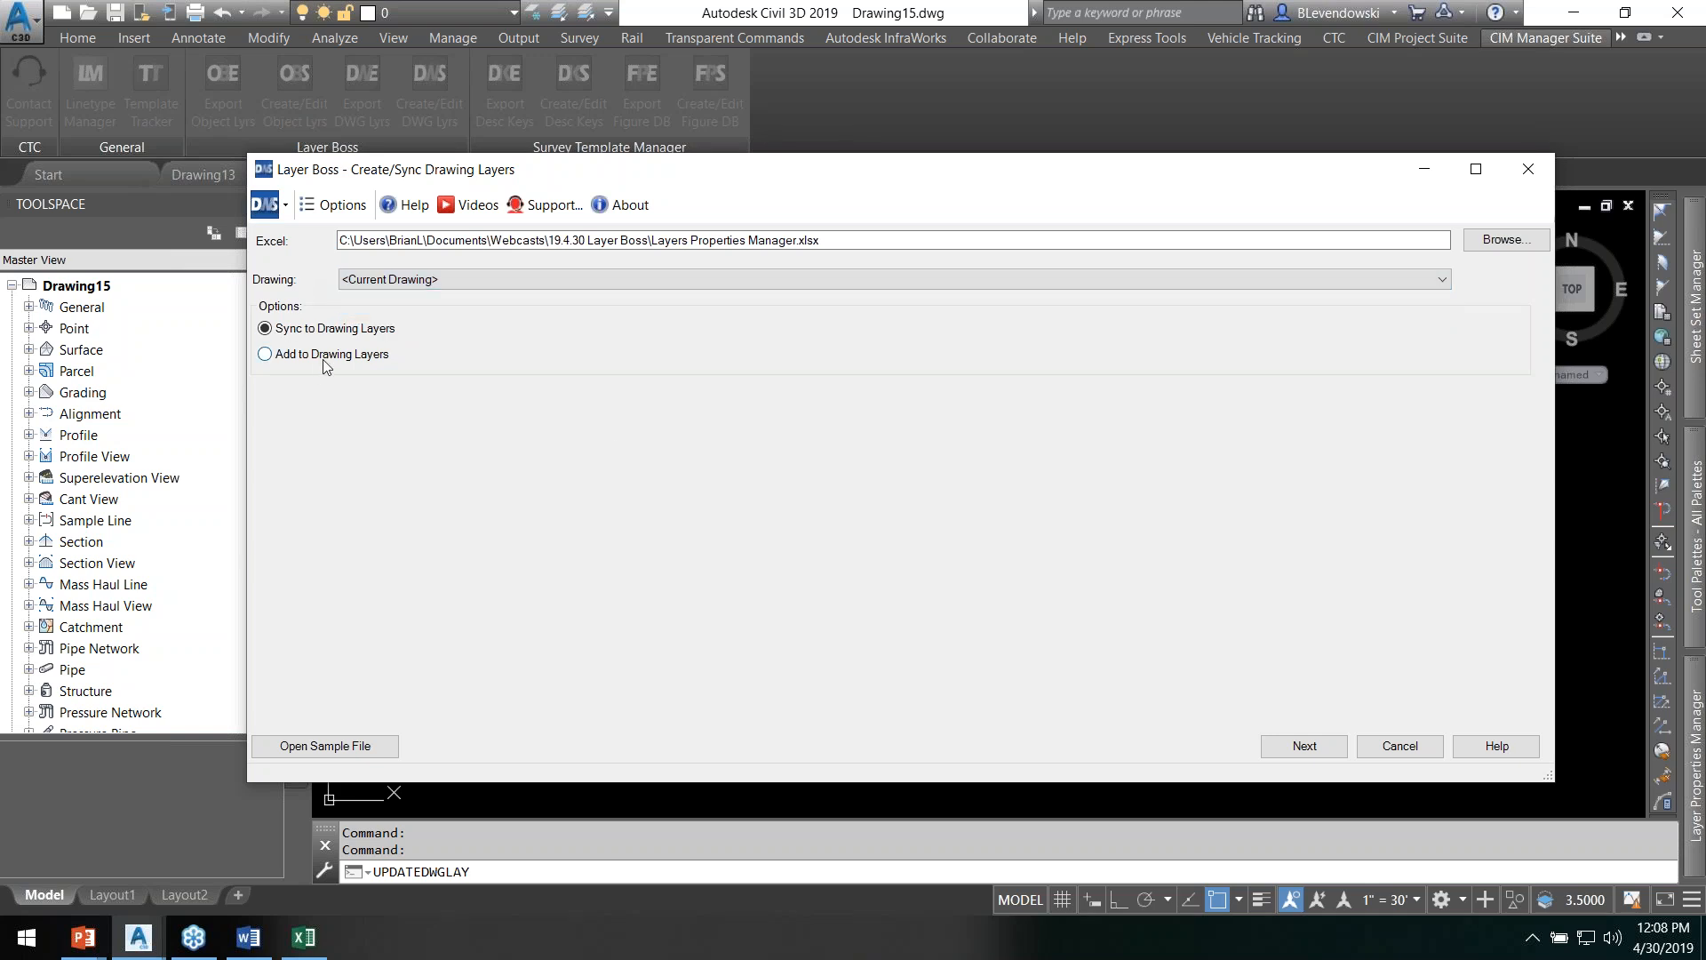
{"action": "left_click_drag", "start_coordinate": [1551, 775], "coordinate": [1177, 652]}
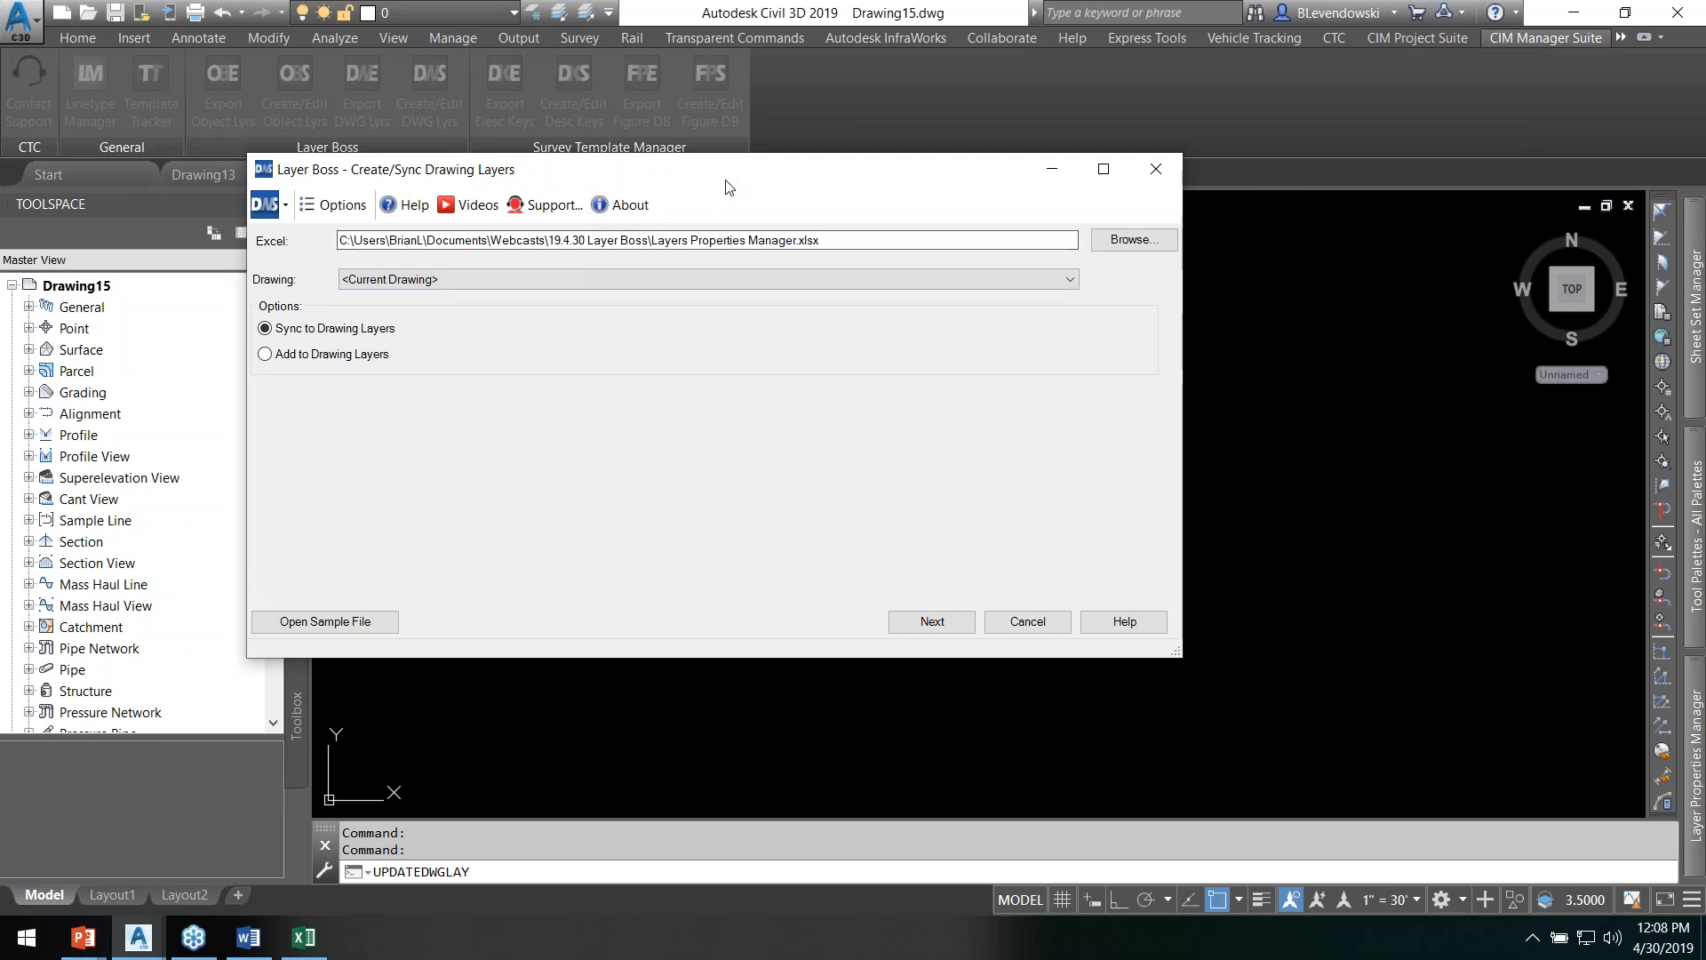
{"action": "left_click_drag", "start_coordinate": [727, 181], "coordinate": [870, 280]}
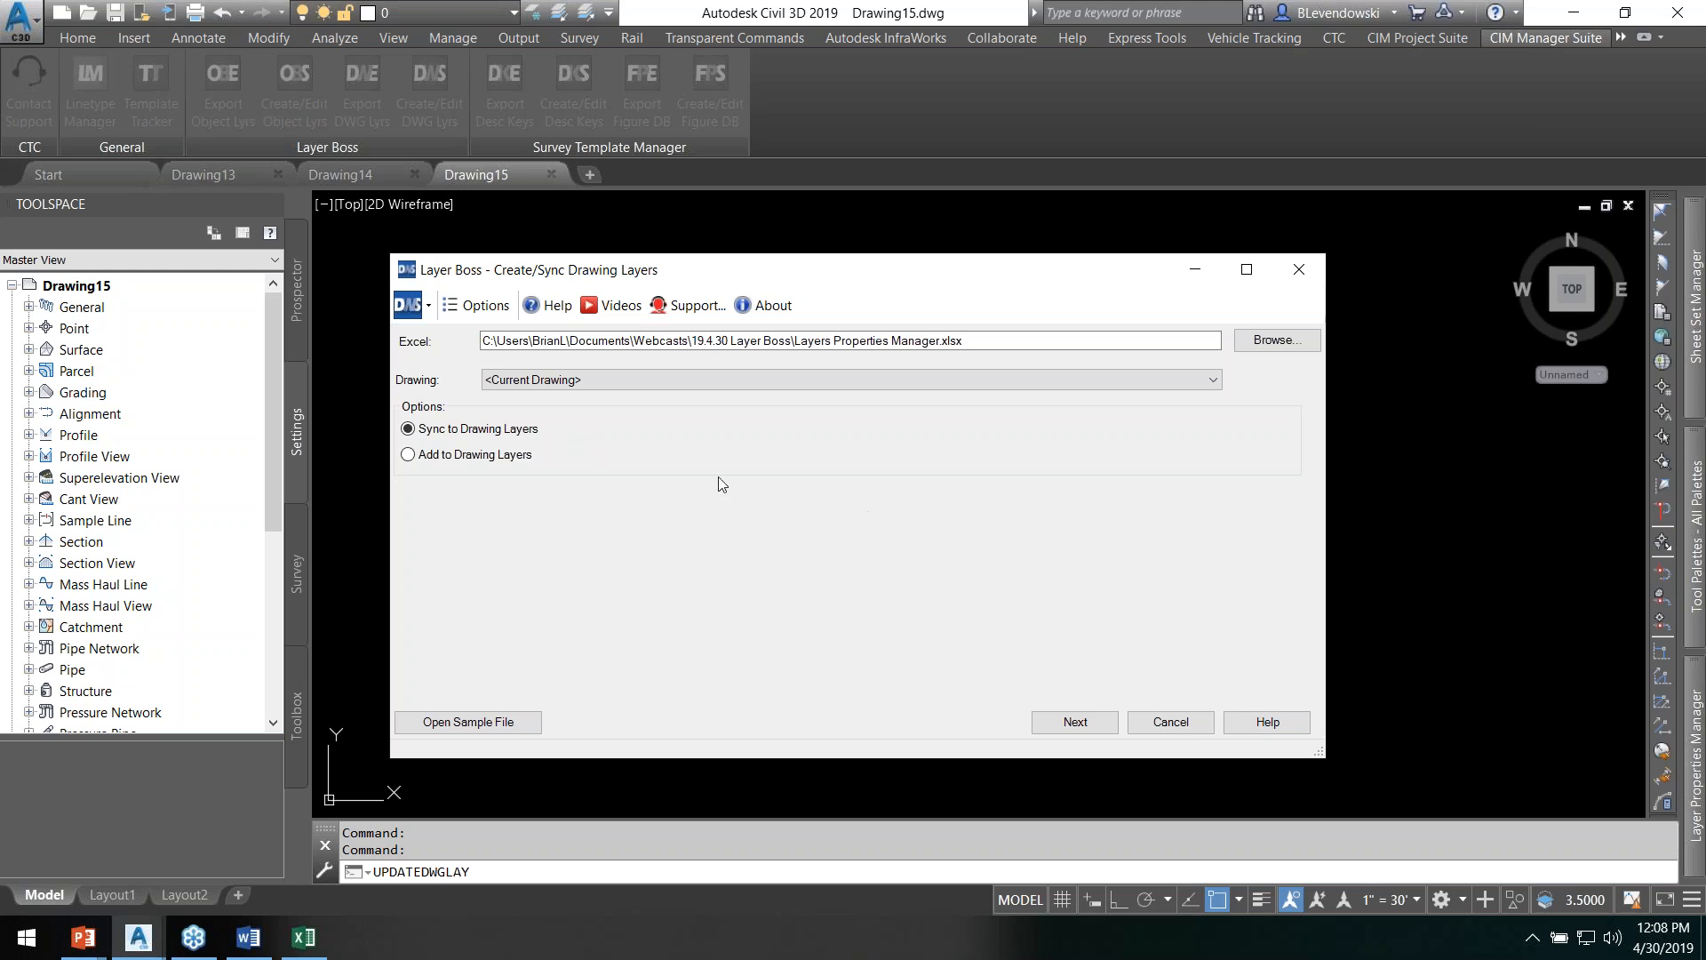
{"action": "left_click", "coordinate": [458, 457]}
{"action": "left_click", "coordinate": [1075, 722]}
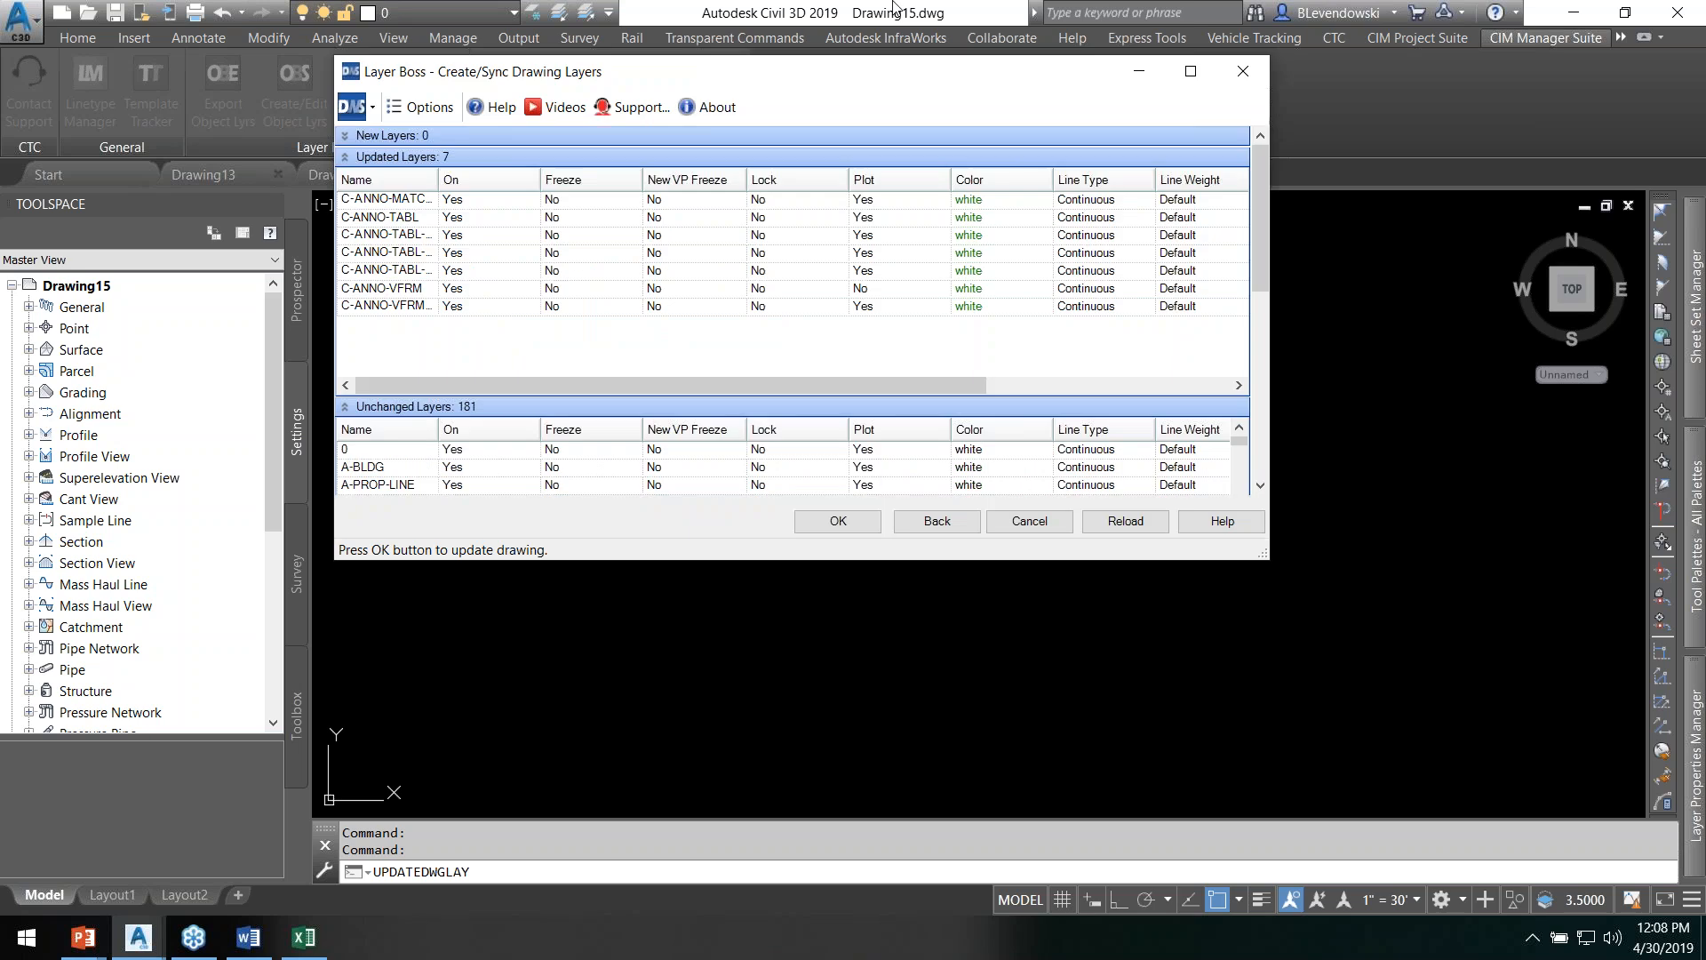
Step: Maximize the sync preview and examine its New, Unchanged, Deleted and Duplicate Layers sections
{"action": "left_click_drag", "start_coordinate": [895, 8], "coordinate": [895, 1]}
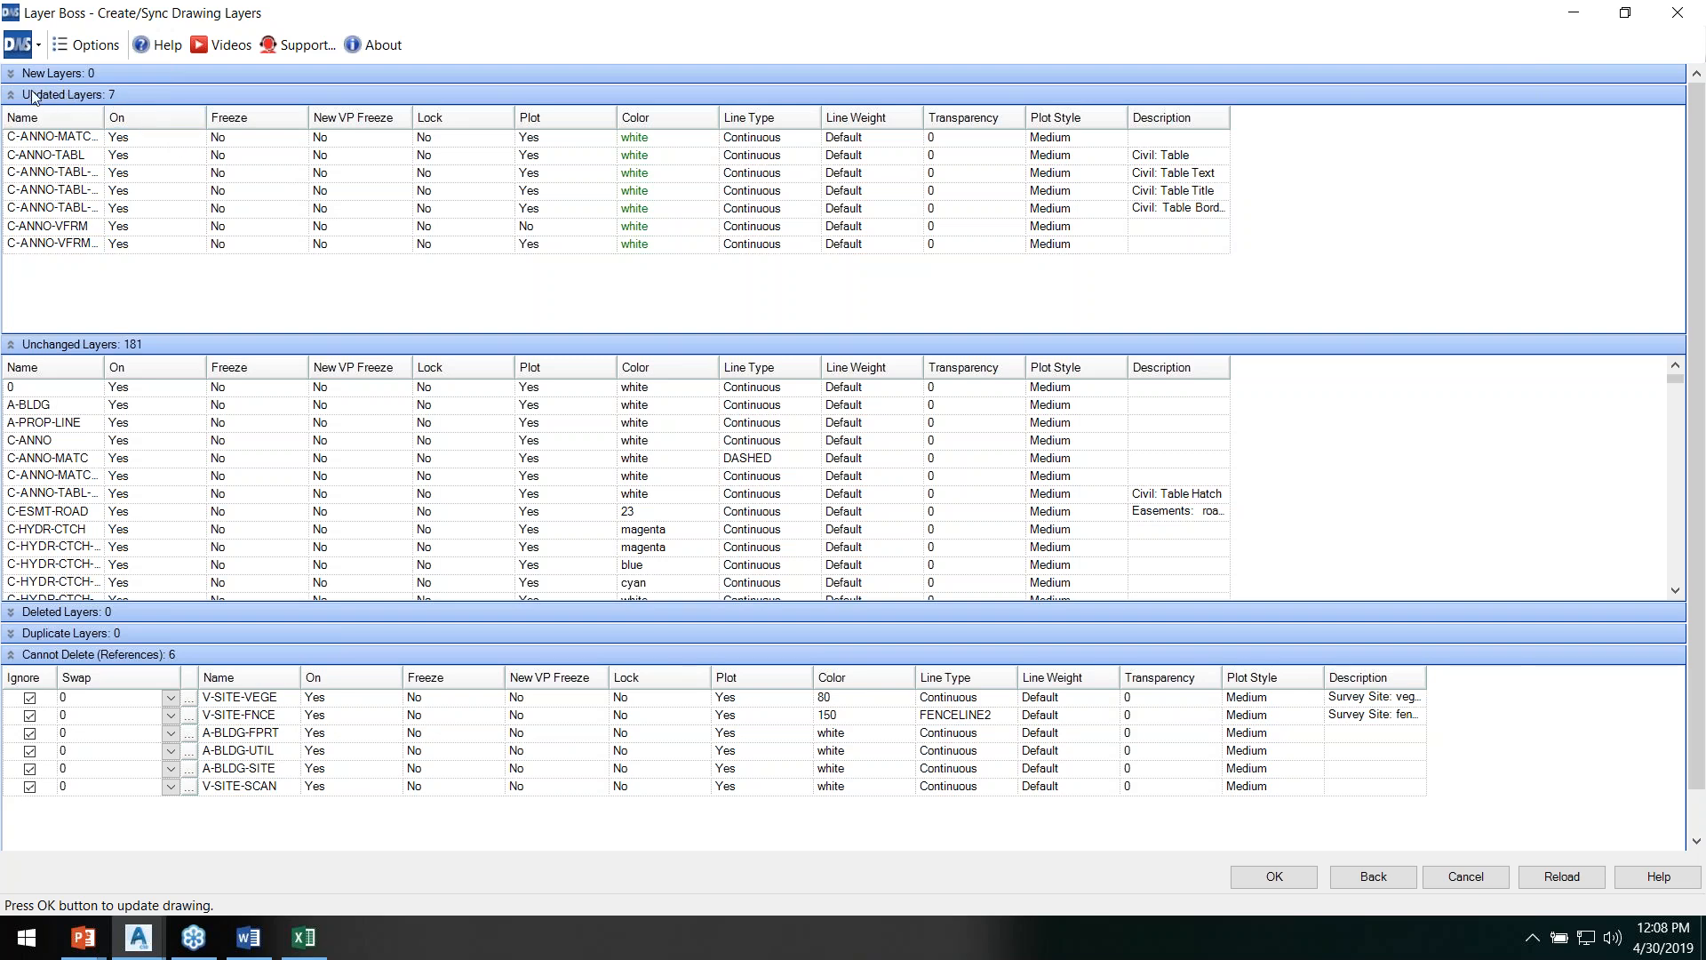
{"action": "left_click", "coordinate": [11, 75]}
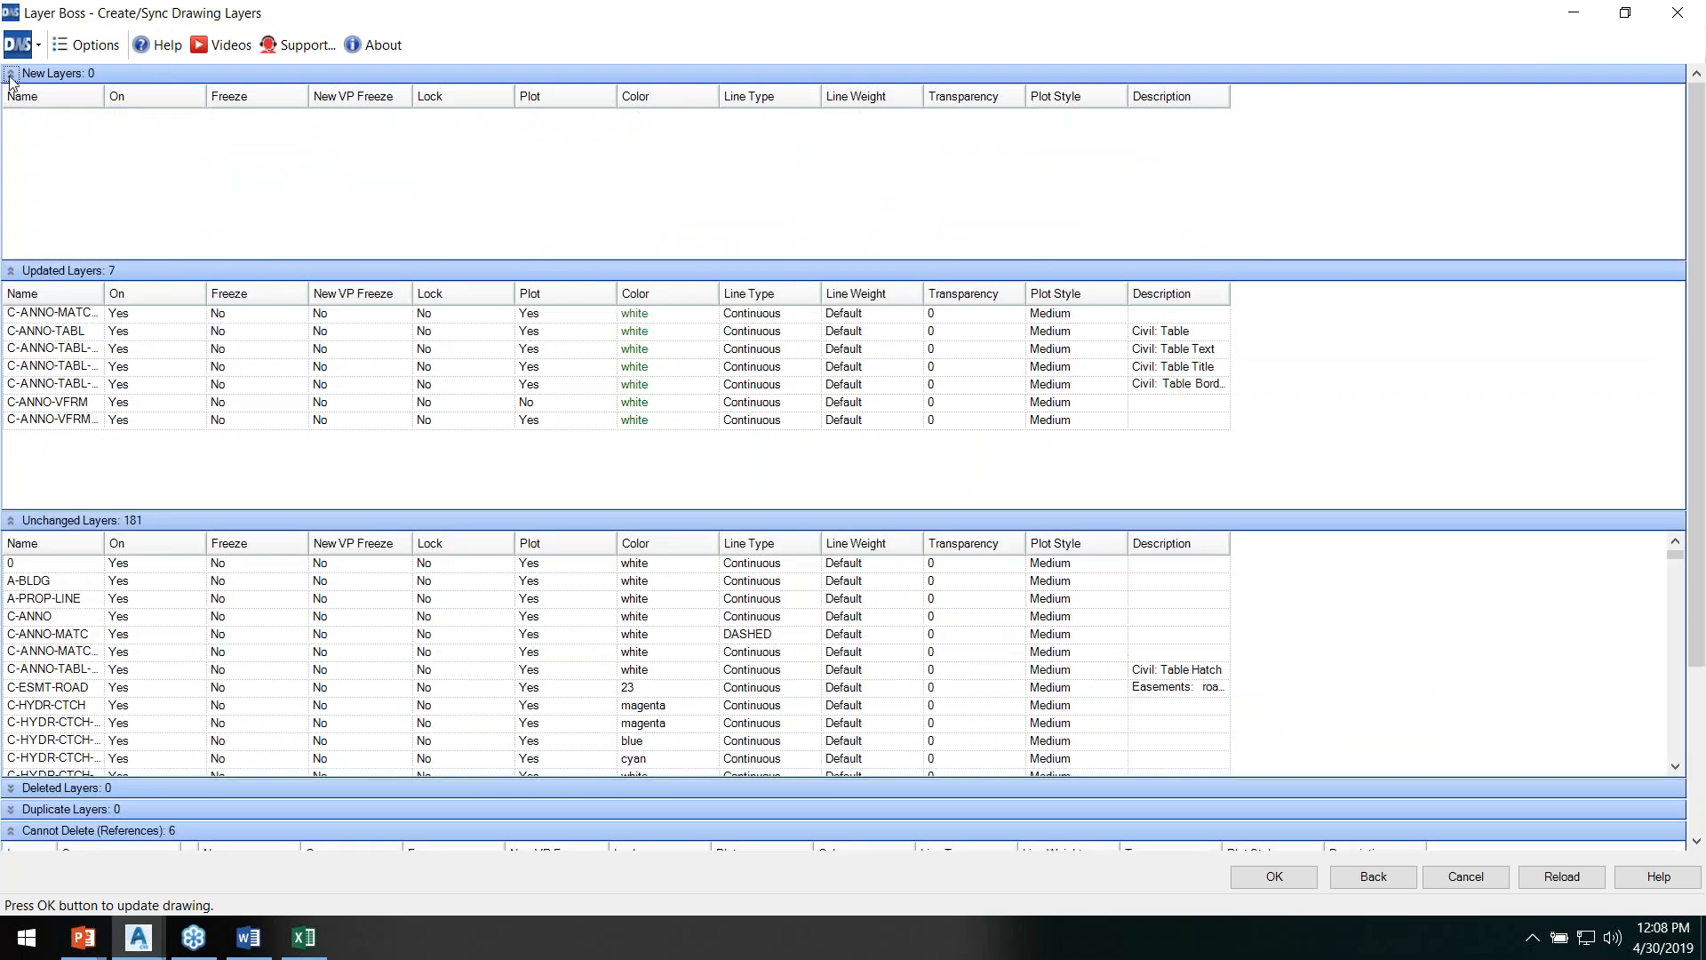
{"action": "left_click", "coordinate": [11, 74]}
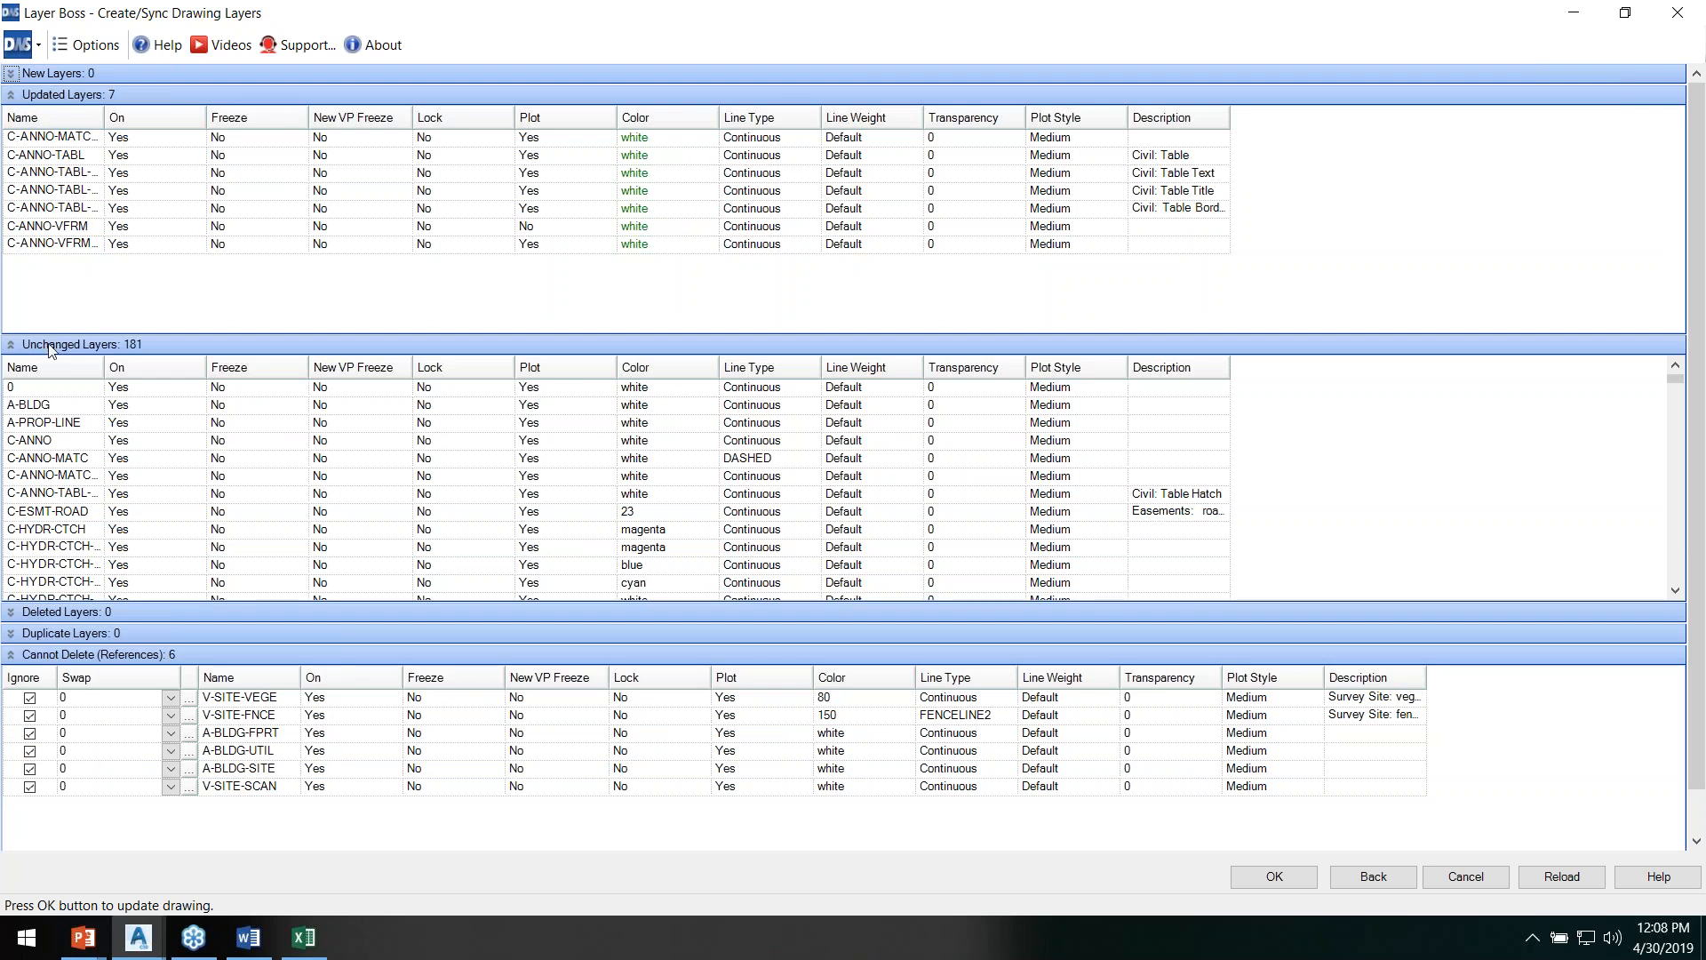
{"action": "left_click", "coordinate": [12, 345]}
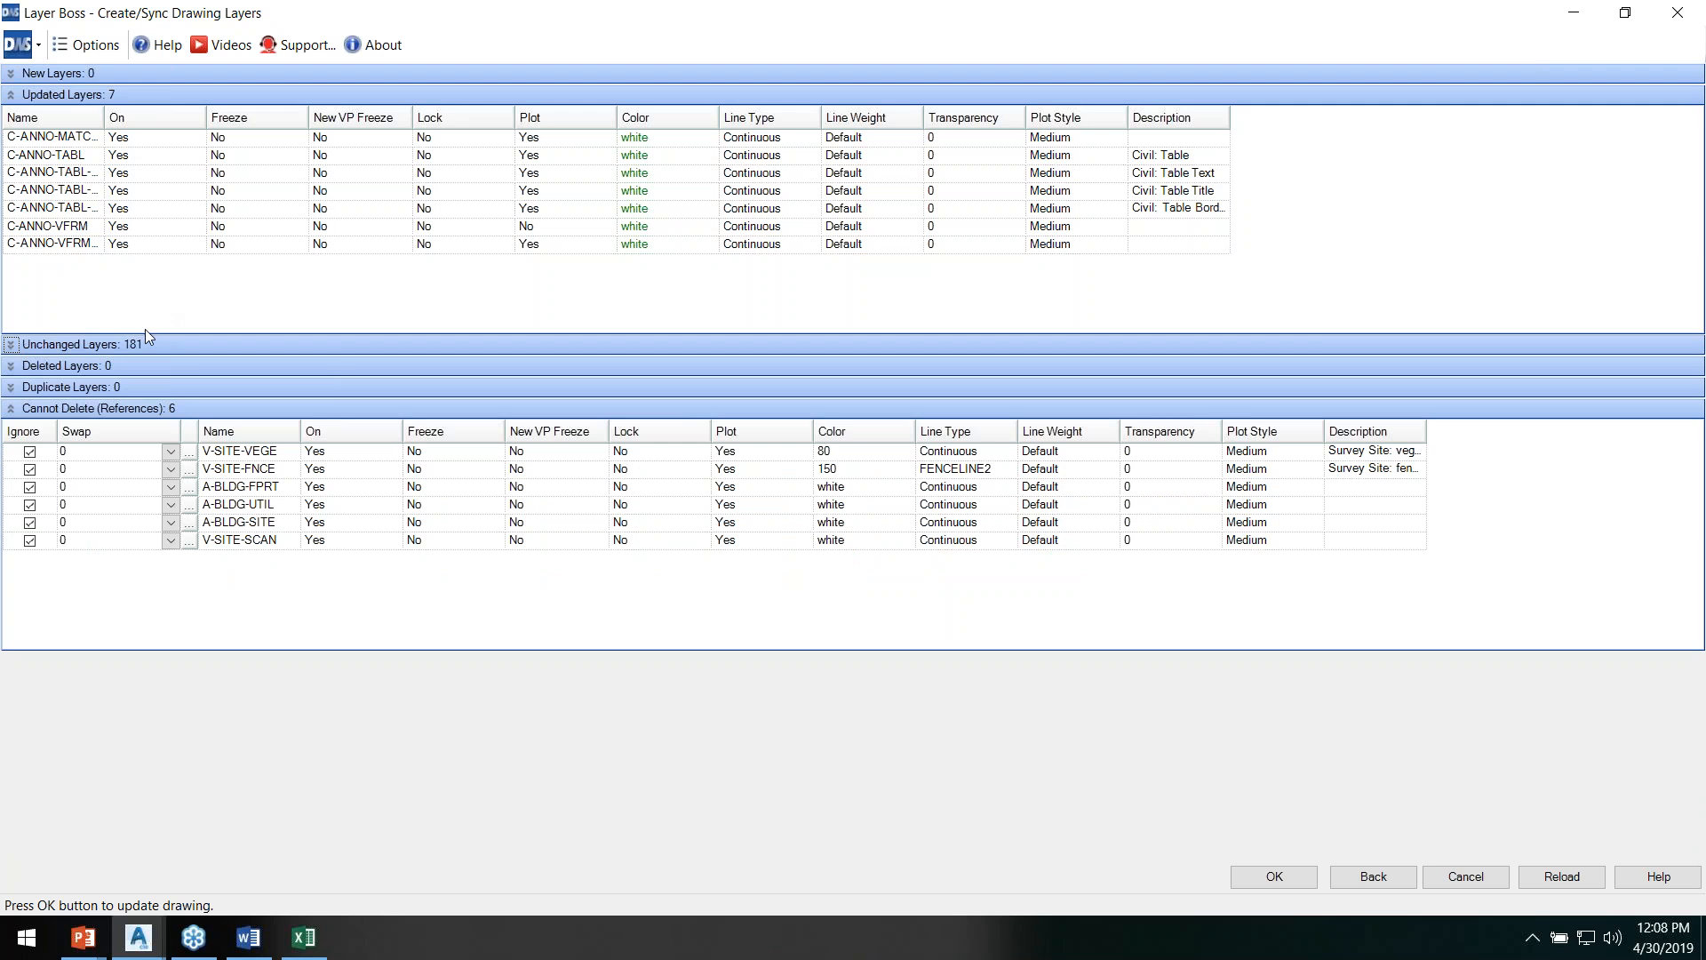
{"action": "left_click", "coordinate": [12, 366]}
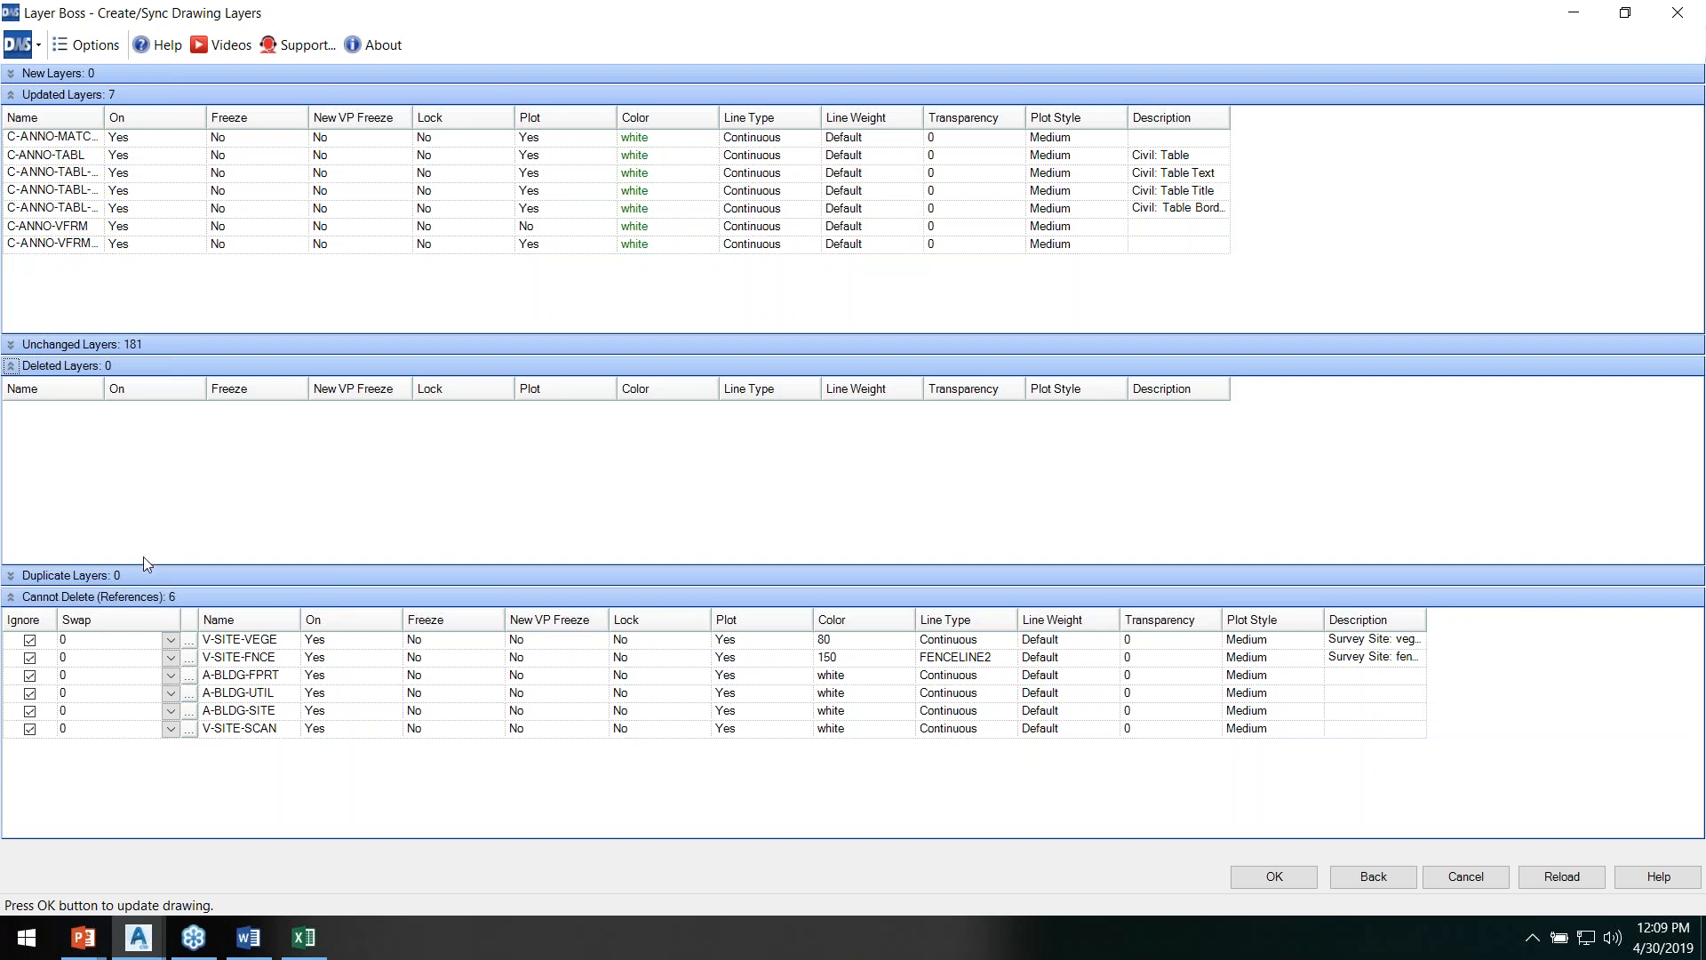
{"action": "left_click", "coordinate": [10, 576]}
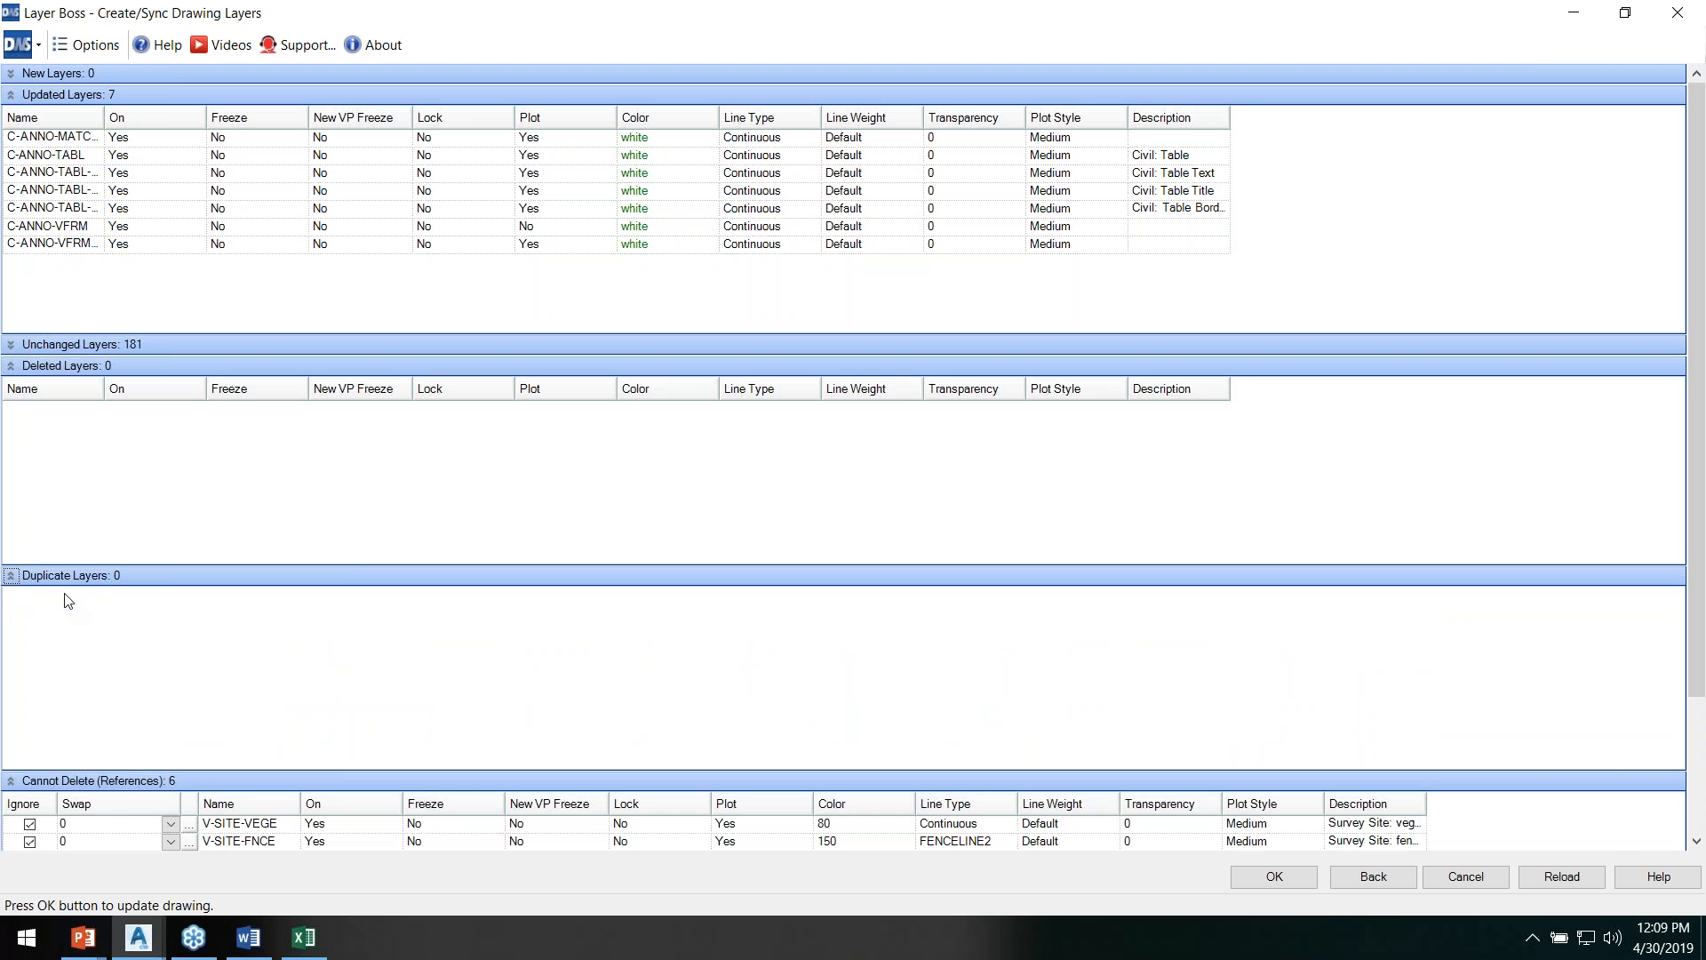
Step: Switch to the layer workbook in Excel and insert a duplicate of the C-ANNO row directly beside the original
{"action": "left_click", "coordinate": [303, 937]}
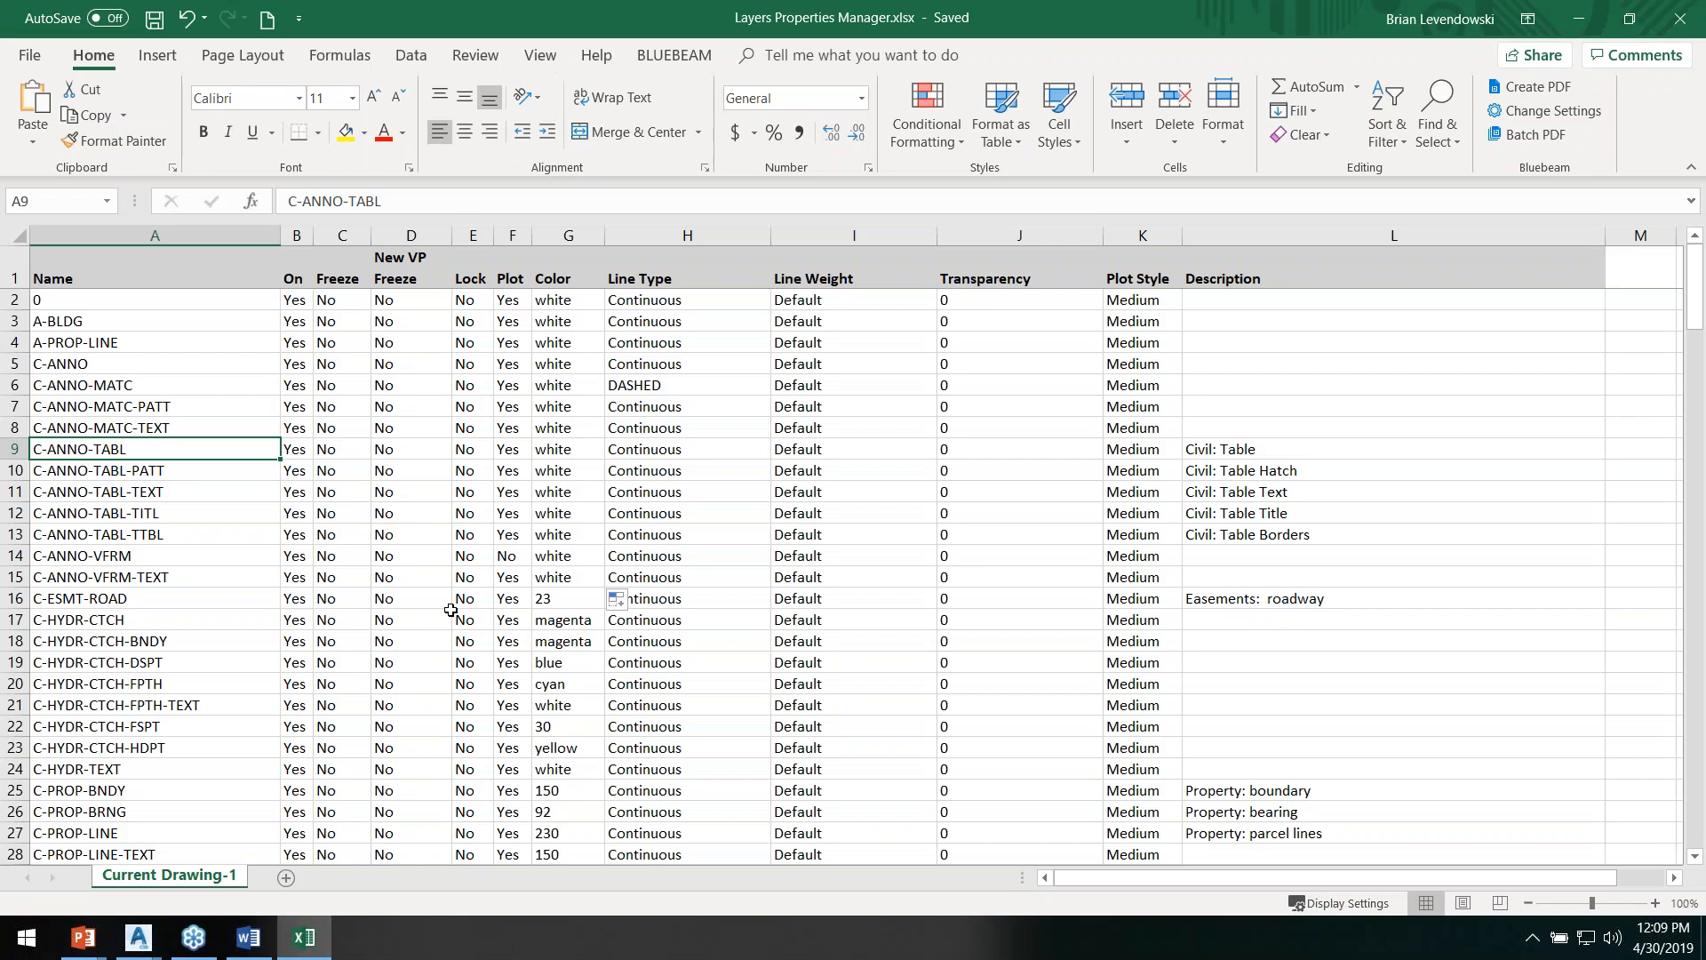
{"action": "left_click_drag", "start_coordinate": [17, 438], "coordinate": [17, 365]}
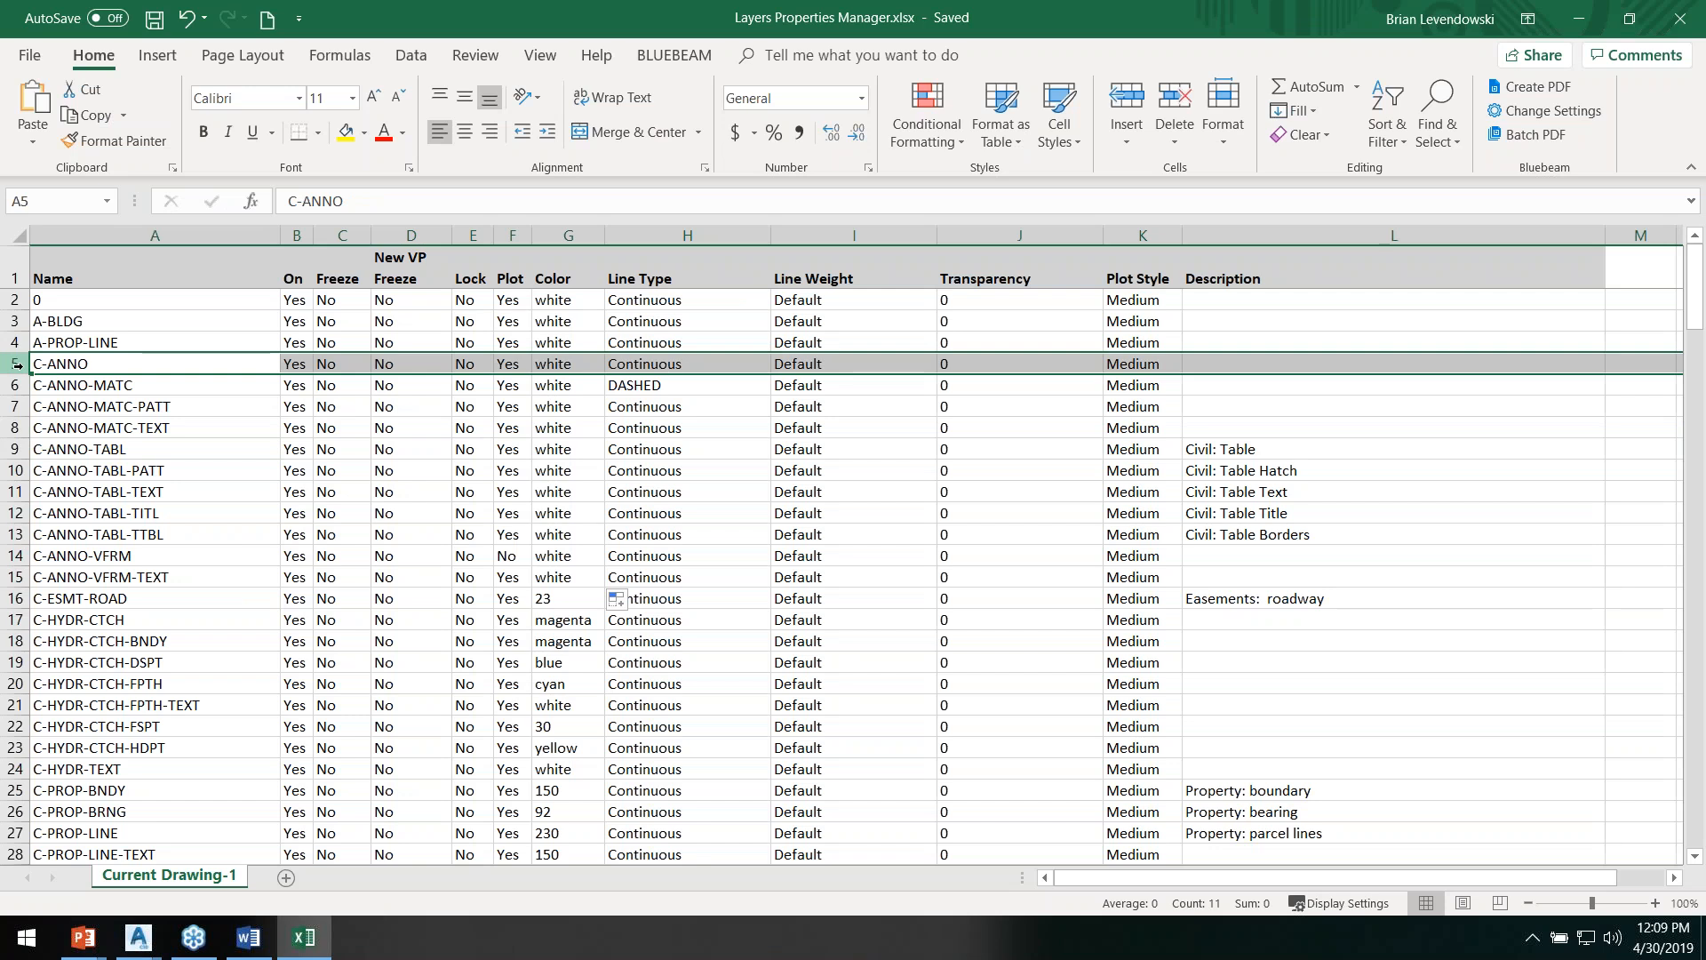
{"action": "key", "text": "ctrl+x"}
{"action": "right_click", "coordinate": [18, 365]}
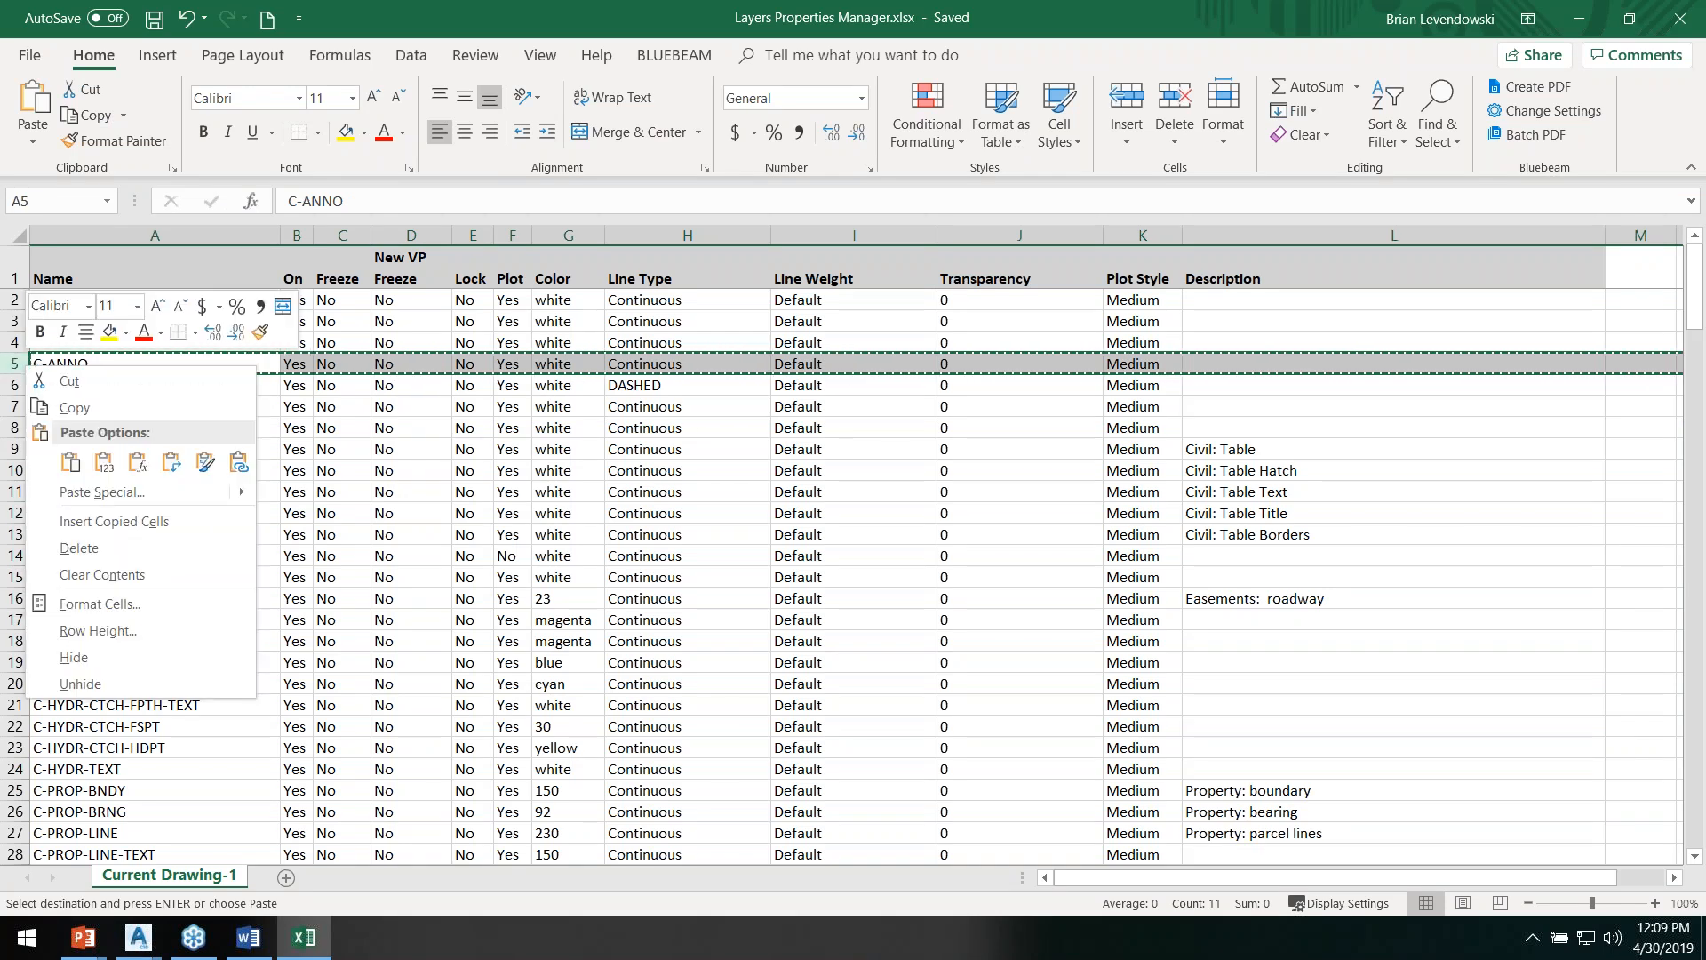
{"action": "left_click", "coordinate": [89, 525]}
{"action": "left_click", "coordinate": [98, 445]}
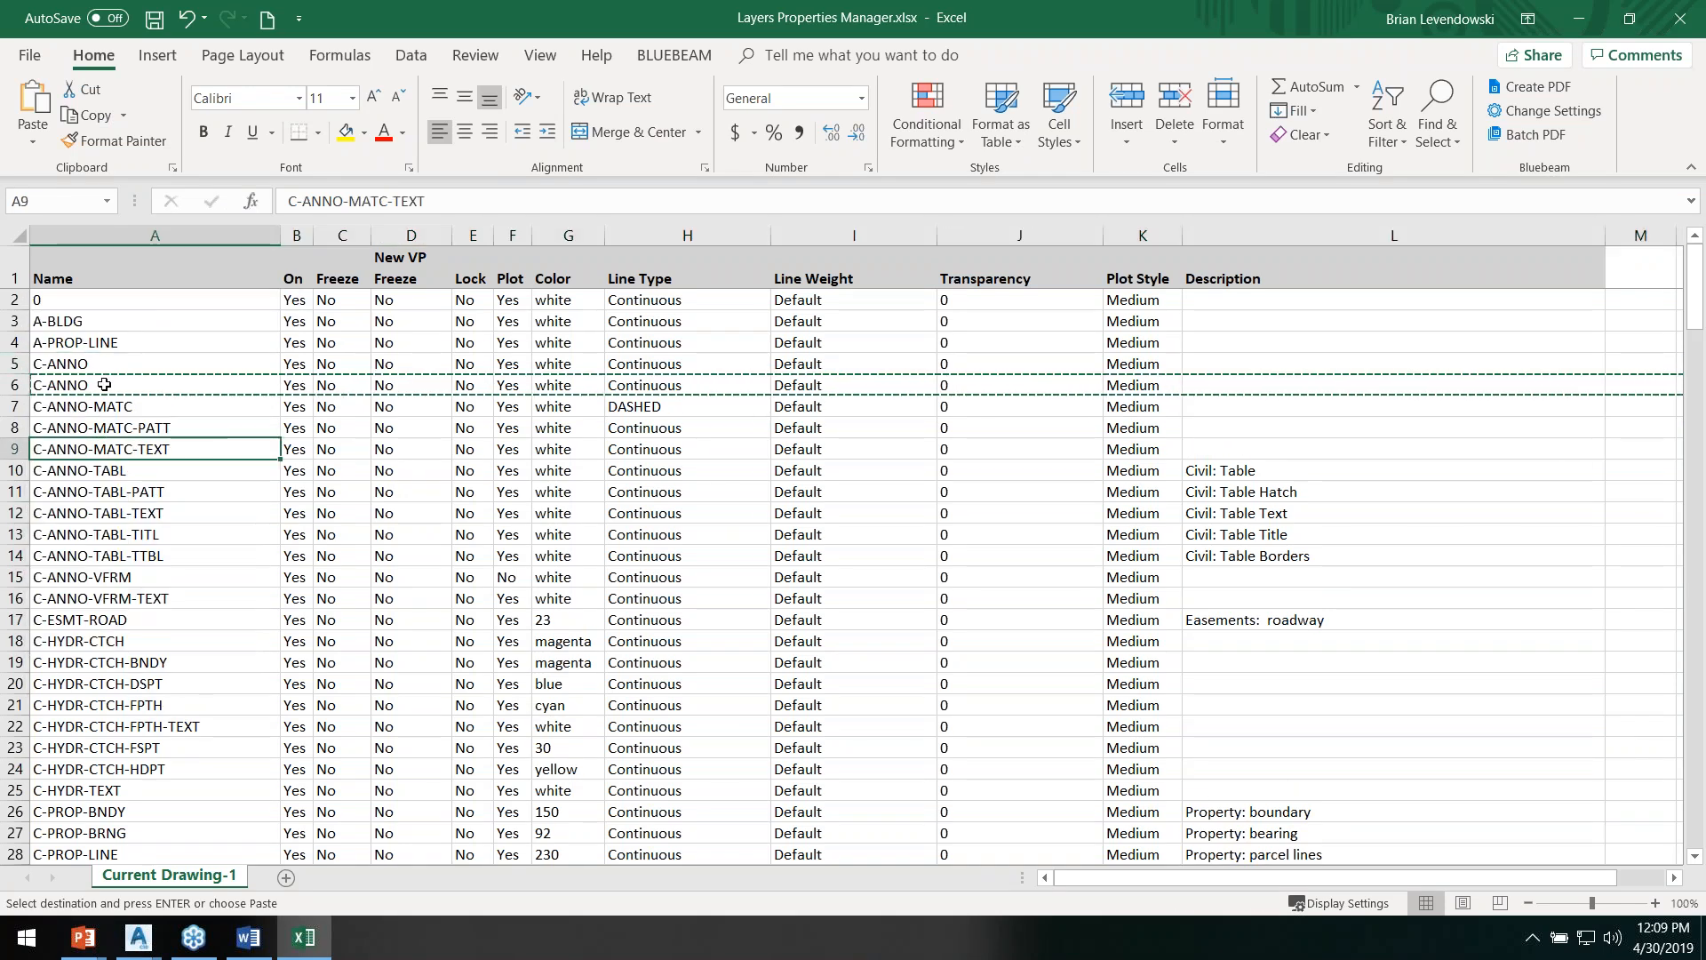
{"action": "left_click", "coordinate": [104, 387]}
{"action": "left_click", "coordinate": [107, 362]}
{"action": "key", "text": "Escape"}
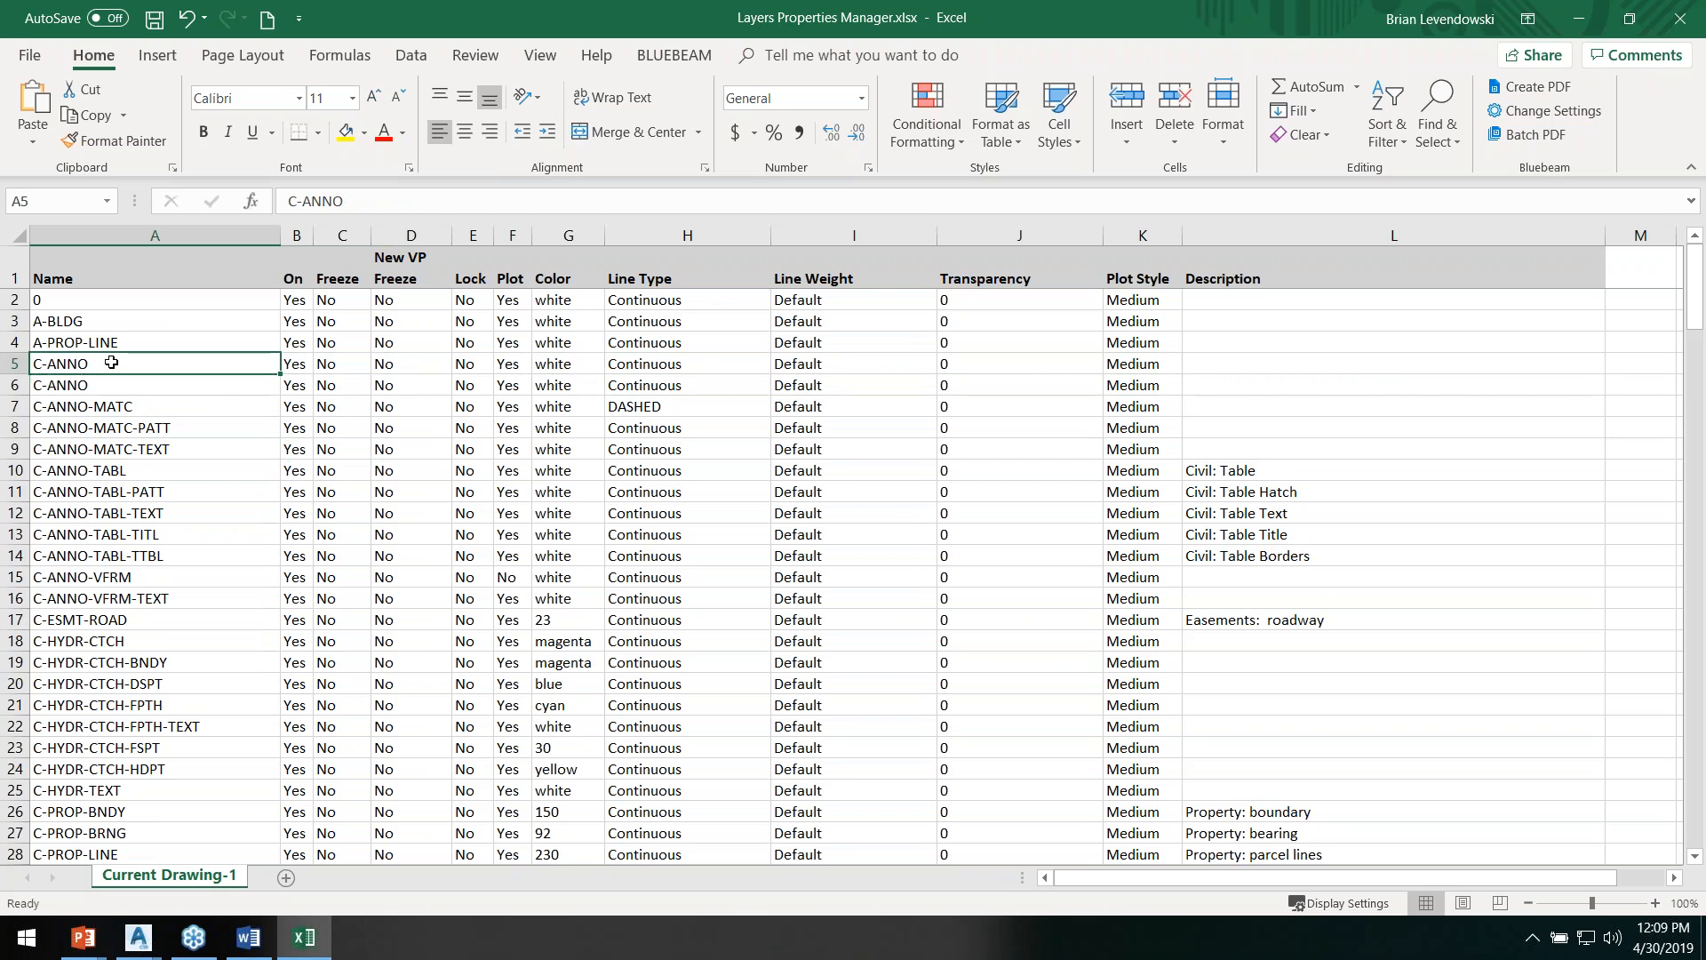
Step: Save the workbook and reload it in the Layer Boss sync preview
{"action": "left_click", "coordinate": [155, 19]}
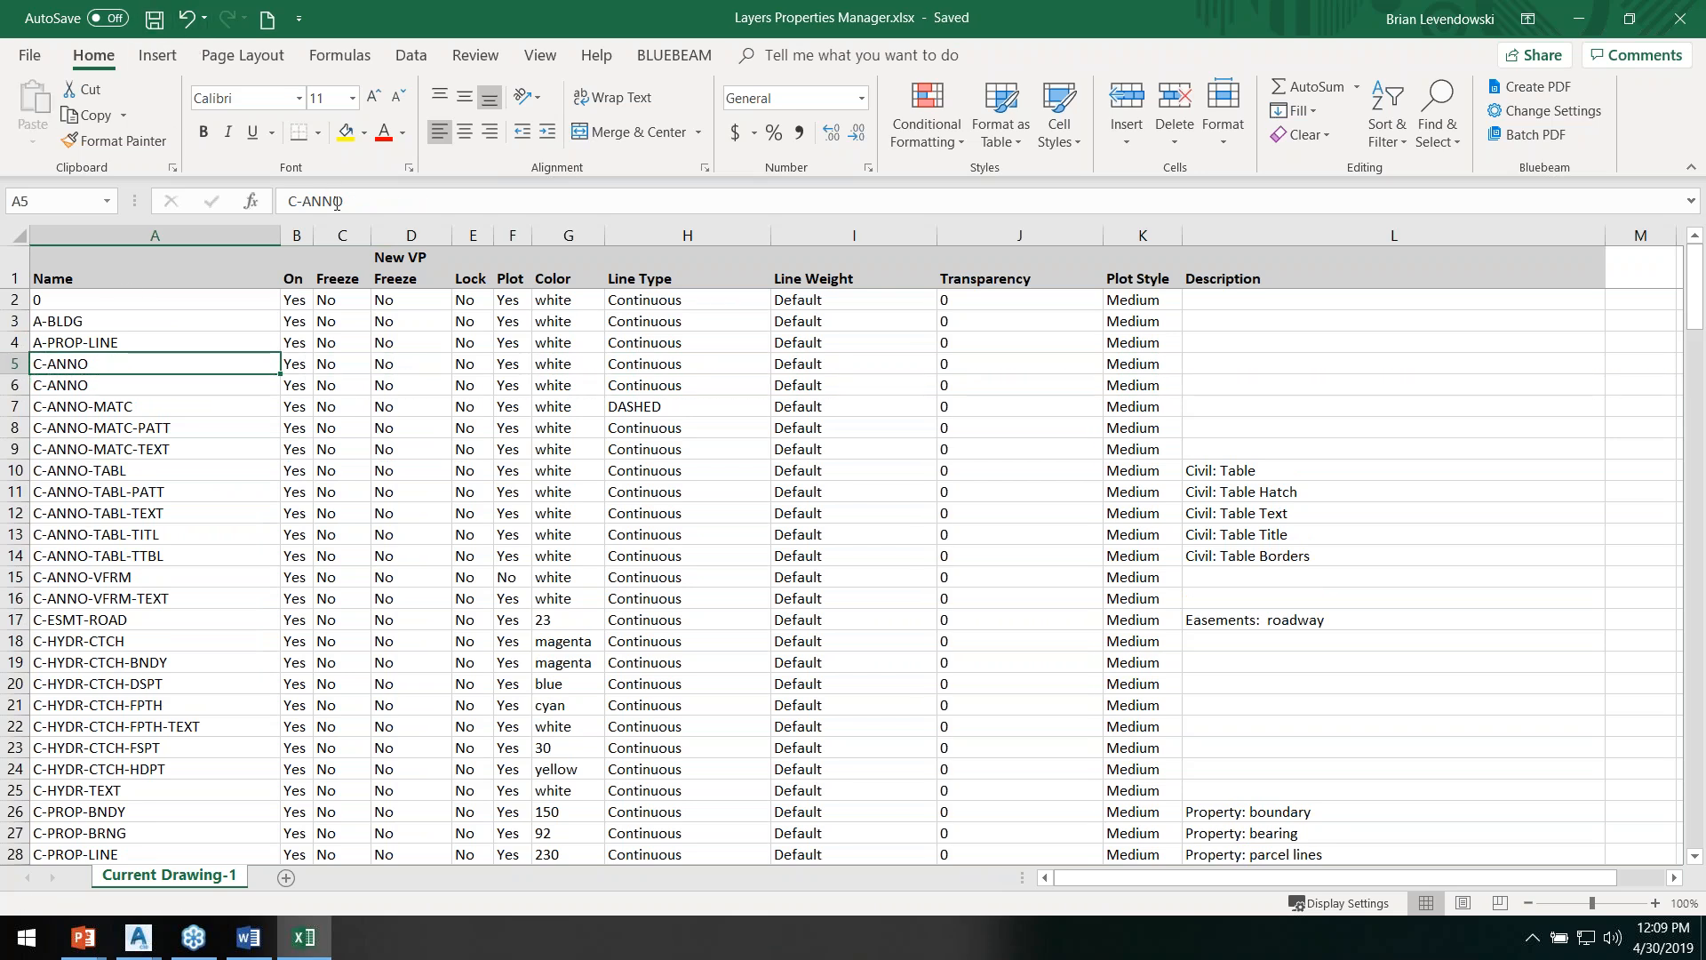
{"action": "key", "text": "alt+Tab"}
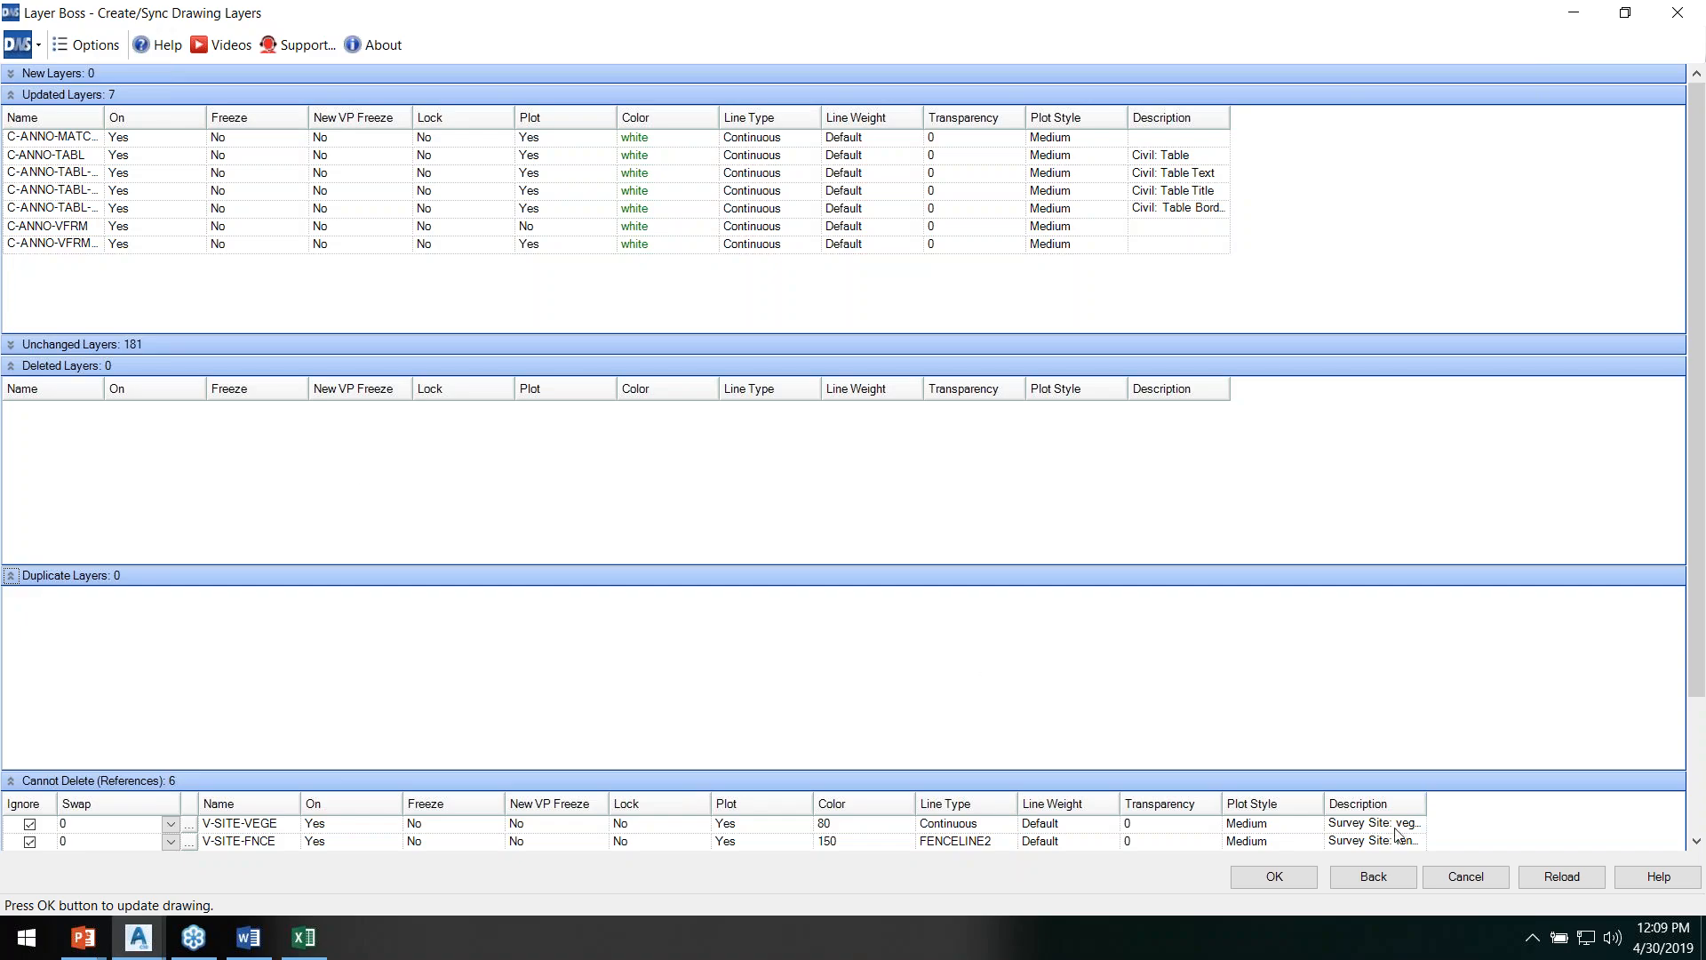
{"action": "left_click", "coordinate": [1541, 878]}
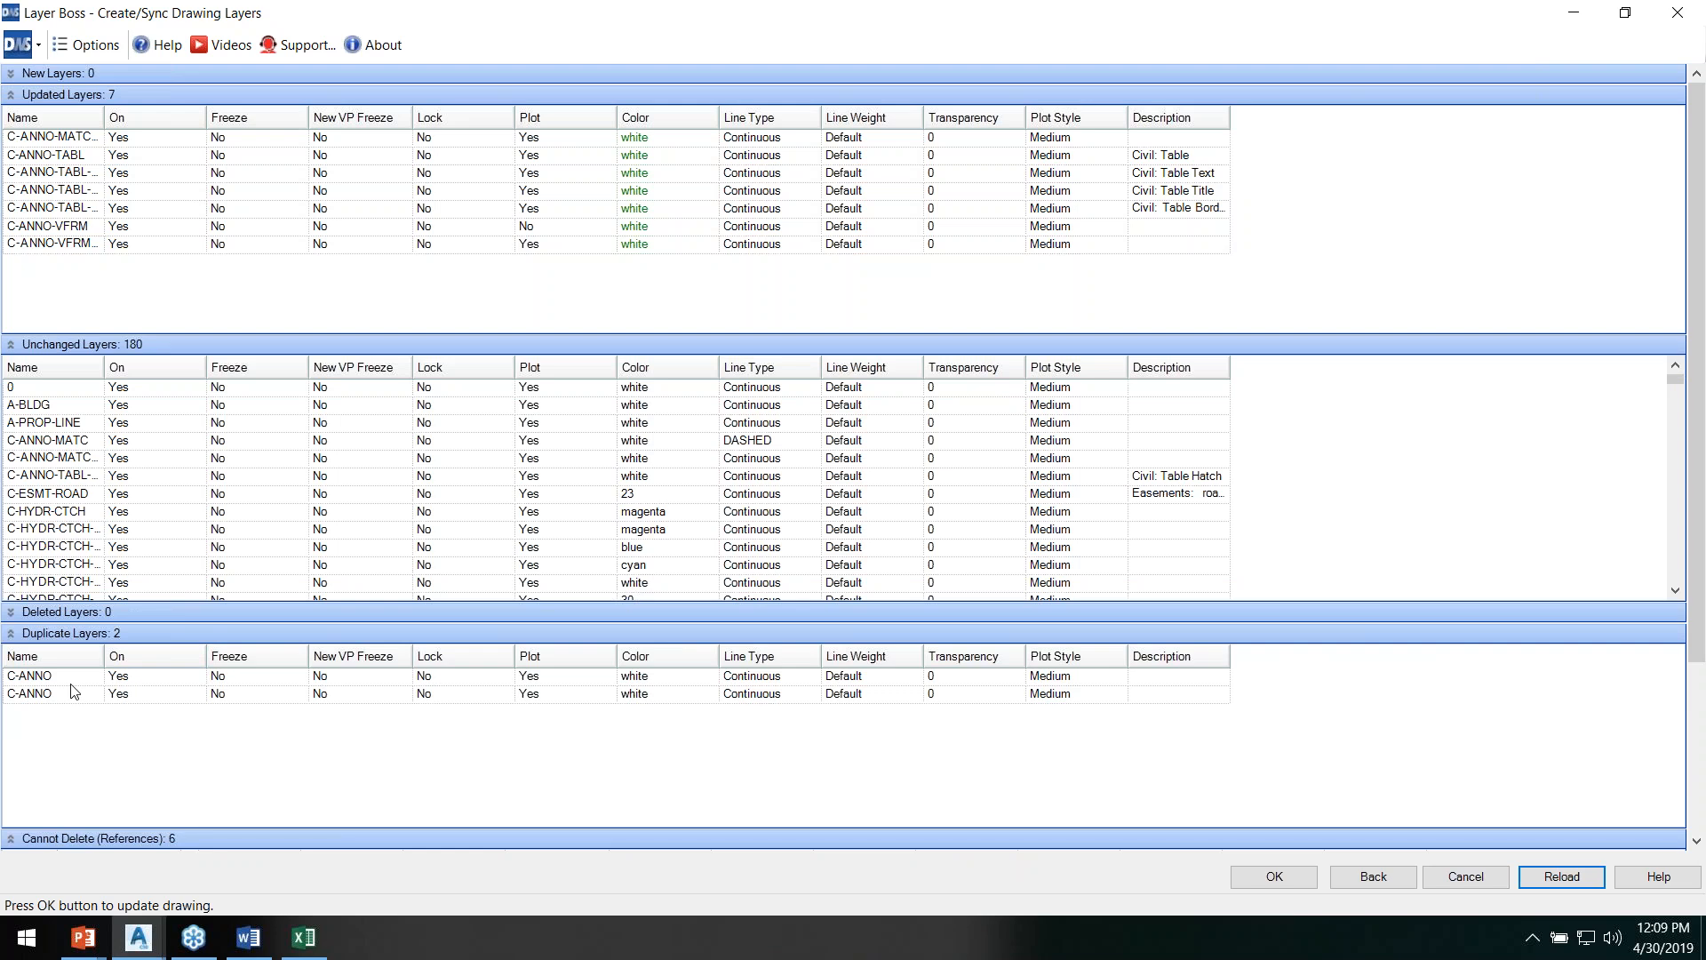
Step: Delete the duplicate C-ANNO row 6 in Excel, then save the workbook and reload it in Layer Boss
{"action": "key", "text": "alt+Tab"}
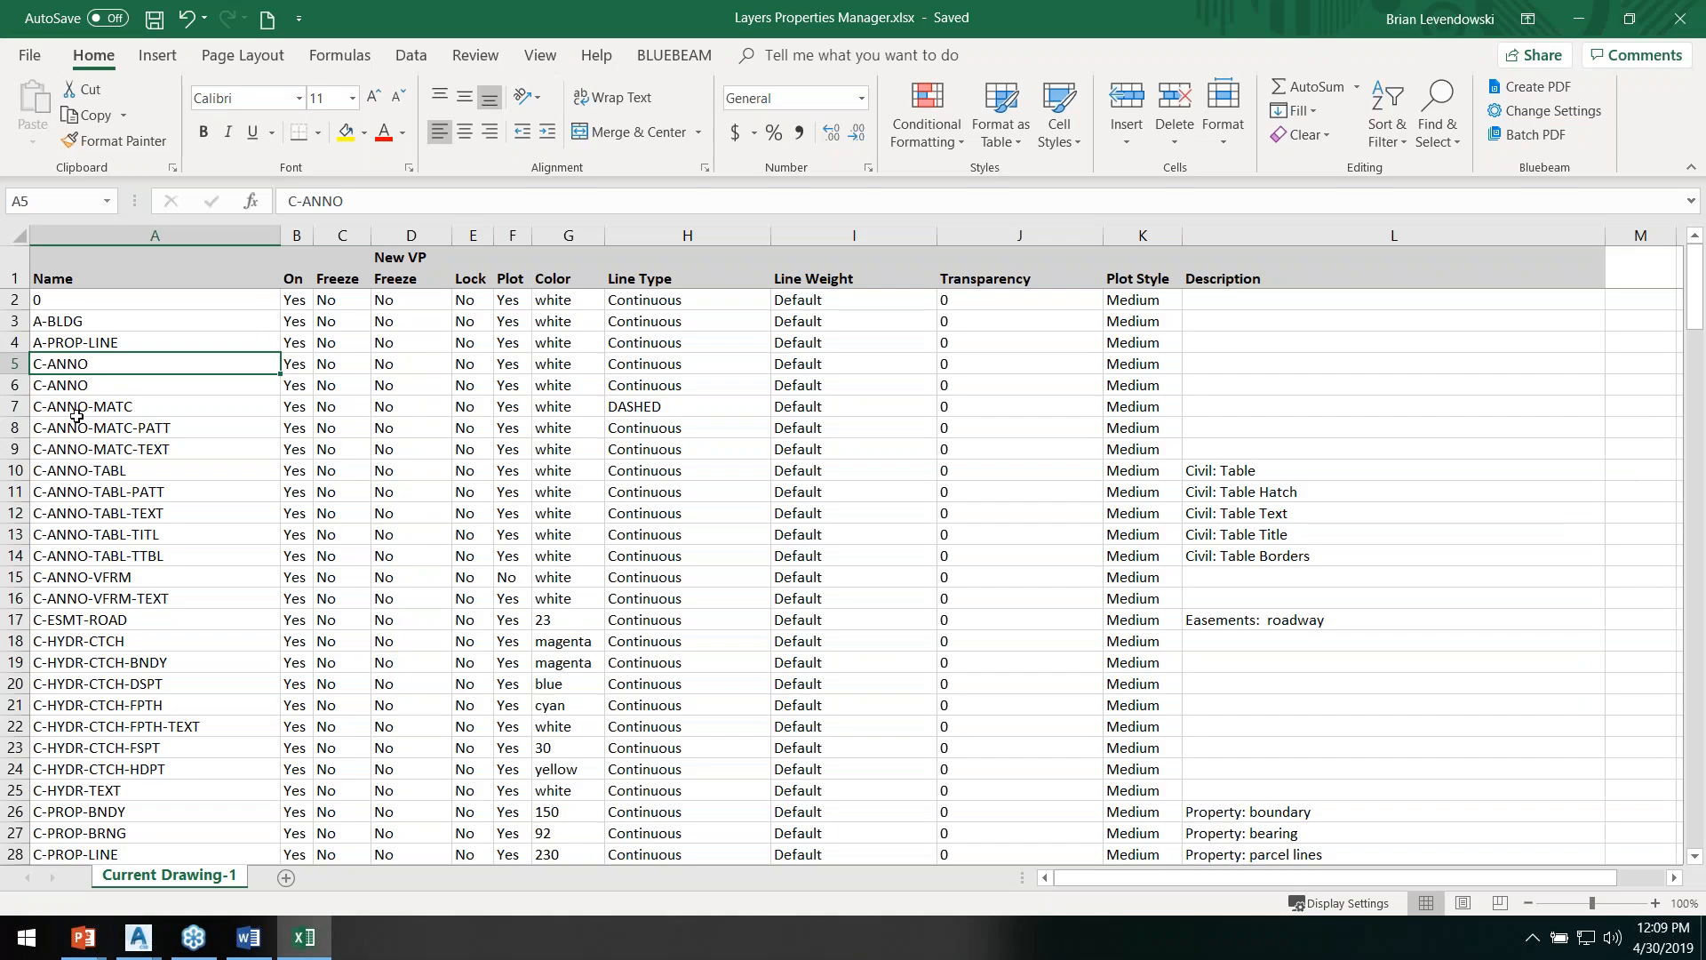
{"action": "left_click", "coordinate": [16, 386]}
{"action": "right_click", "coordinate": [20, 389]}
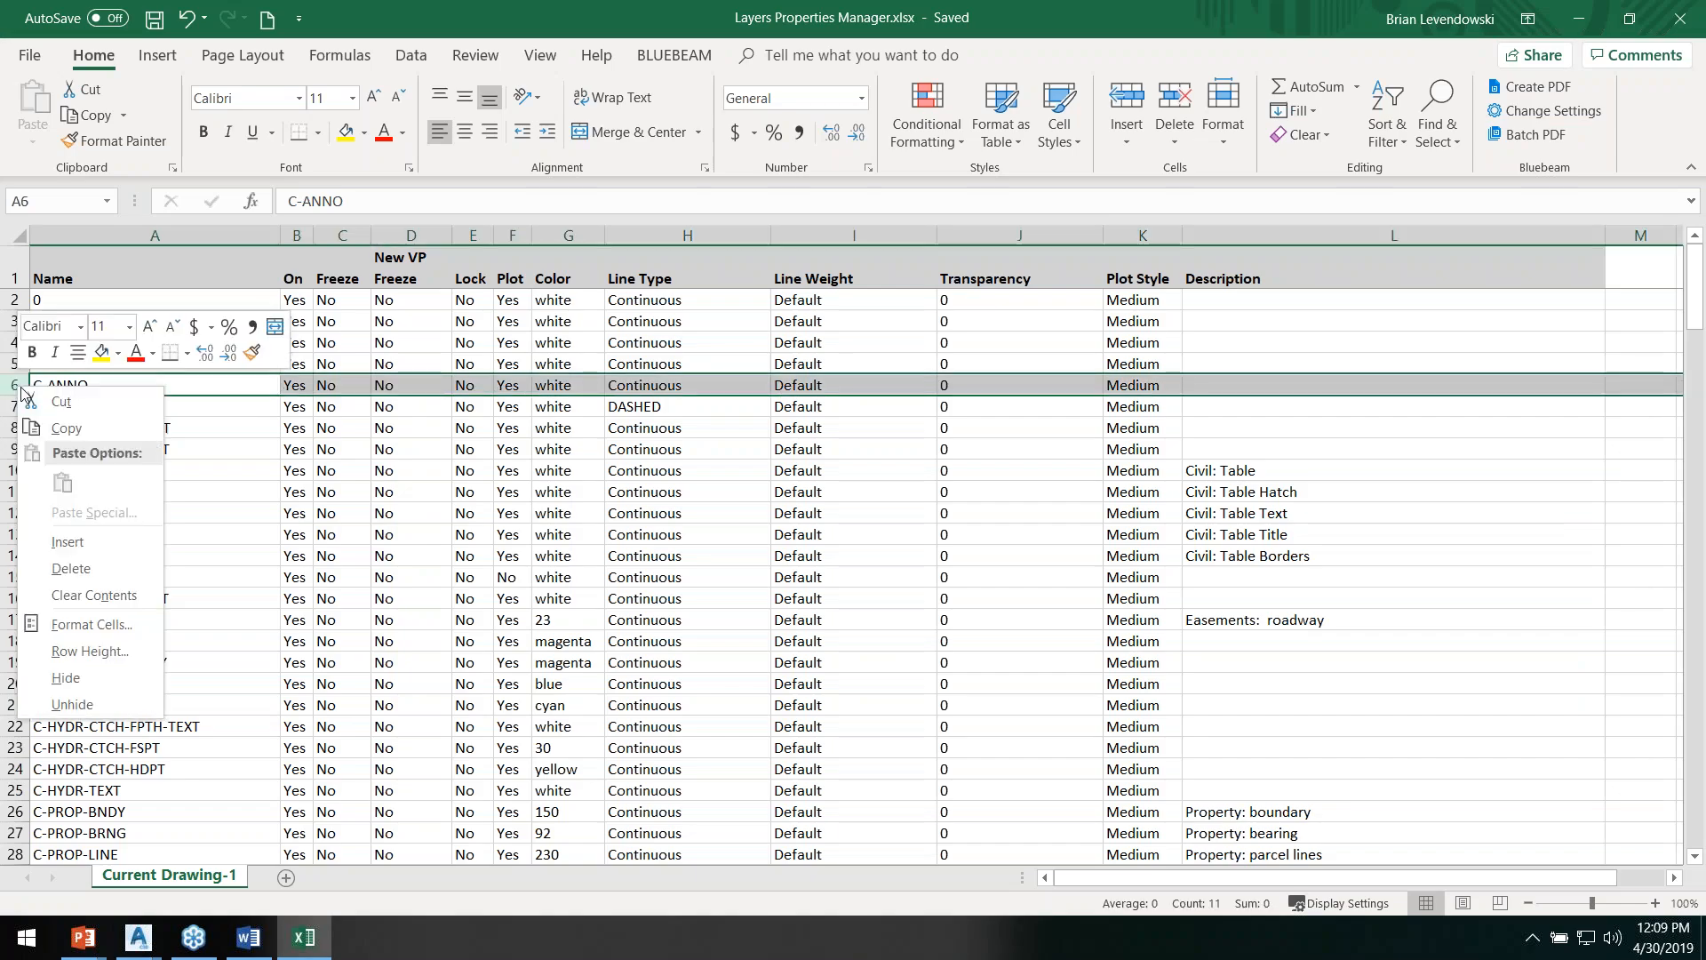
{"action": "left_click", "coordinate": [71, 568]}
{"action": "left_click", "coordinate": [155, 19]}
{"action": "key", "text": "alt+Tab"}
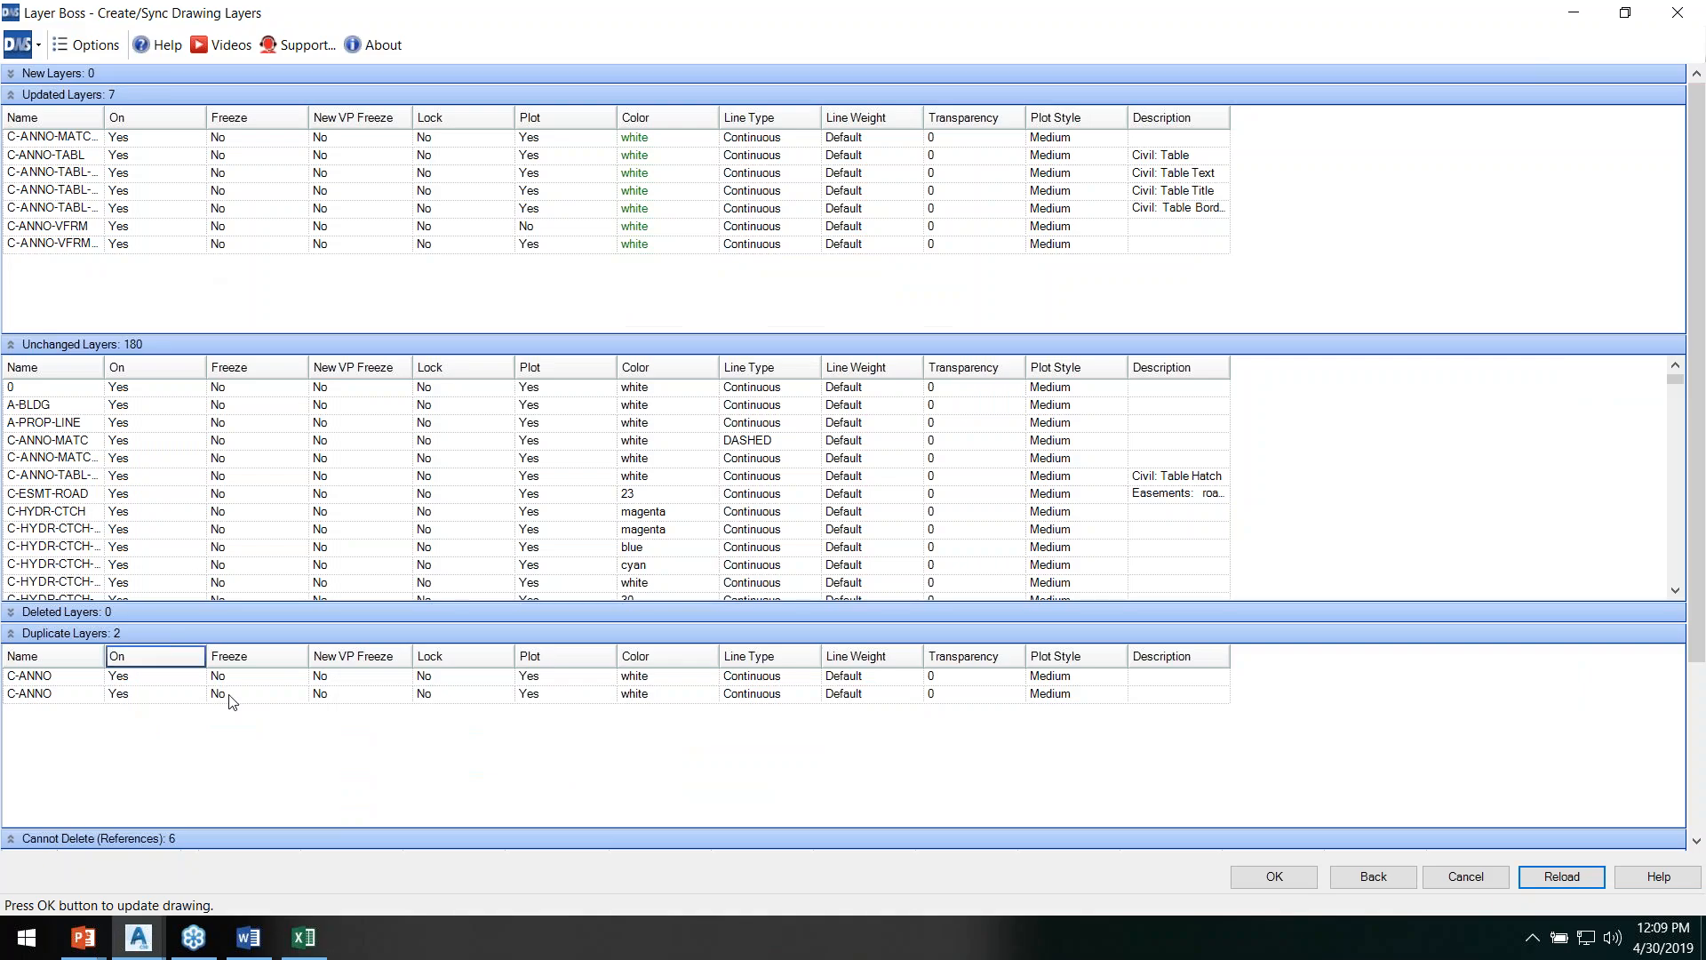
{"action": "left_click", "coordinate": [1555, 878]}
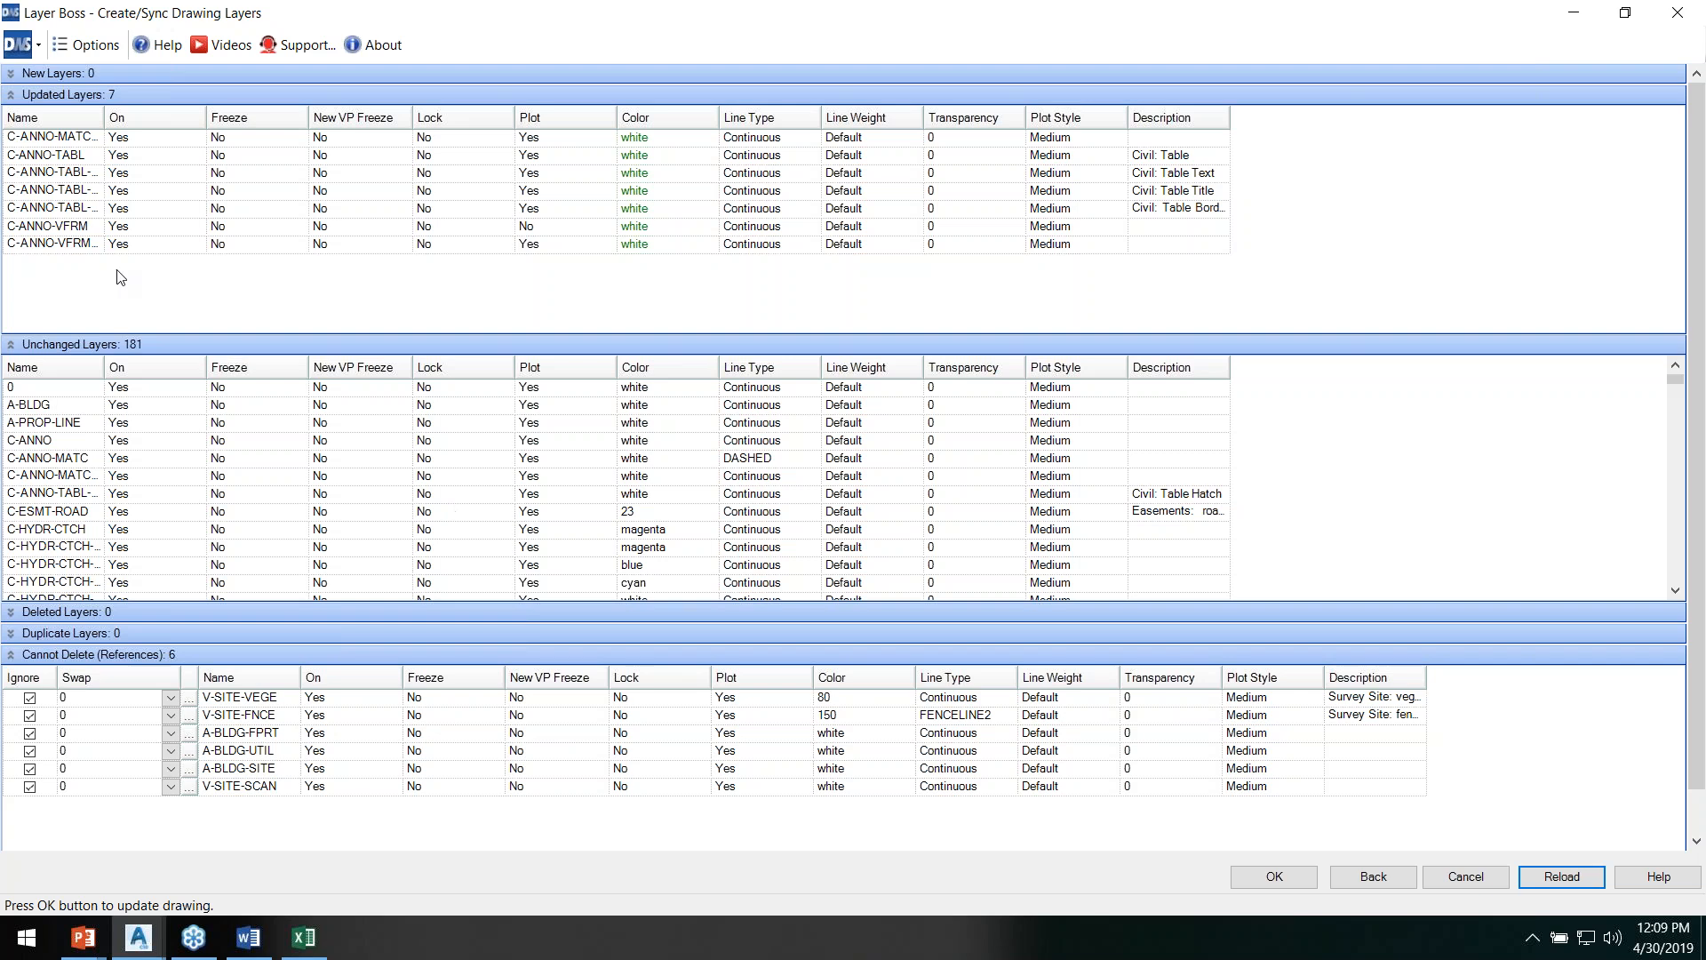
Step: Collapse the Updated and Unchanged Layers sections and sort the Cannot Delete (References) list by name
{"action": "left_click", "coordinate": [11, 96]}
{"action": "left_click", "coordinate": [10, 117]}
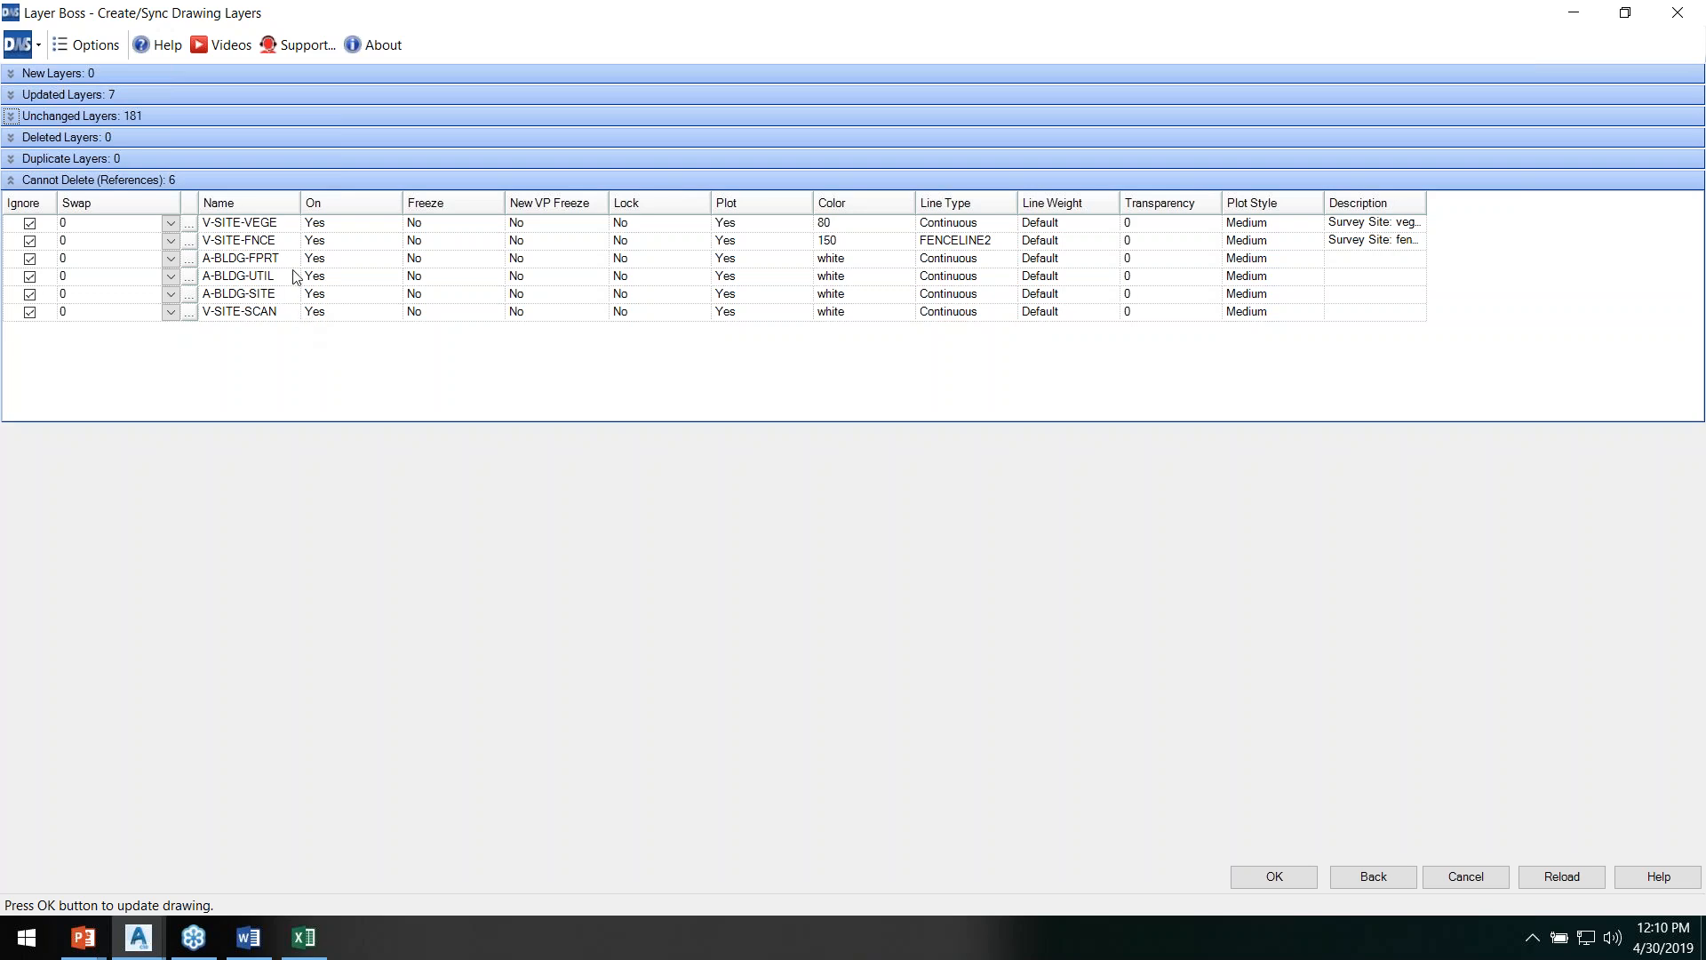
{"action": "left_click", "coordinate": [240, 207]}
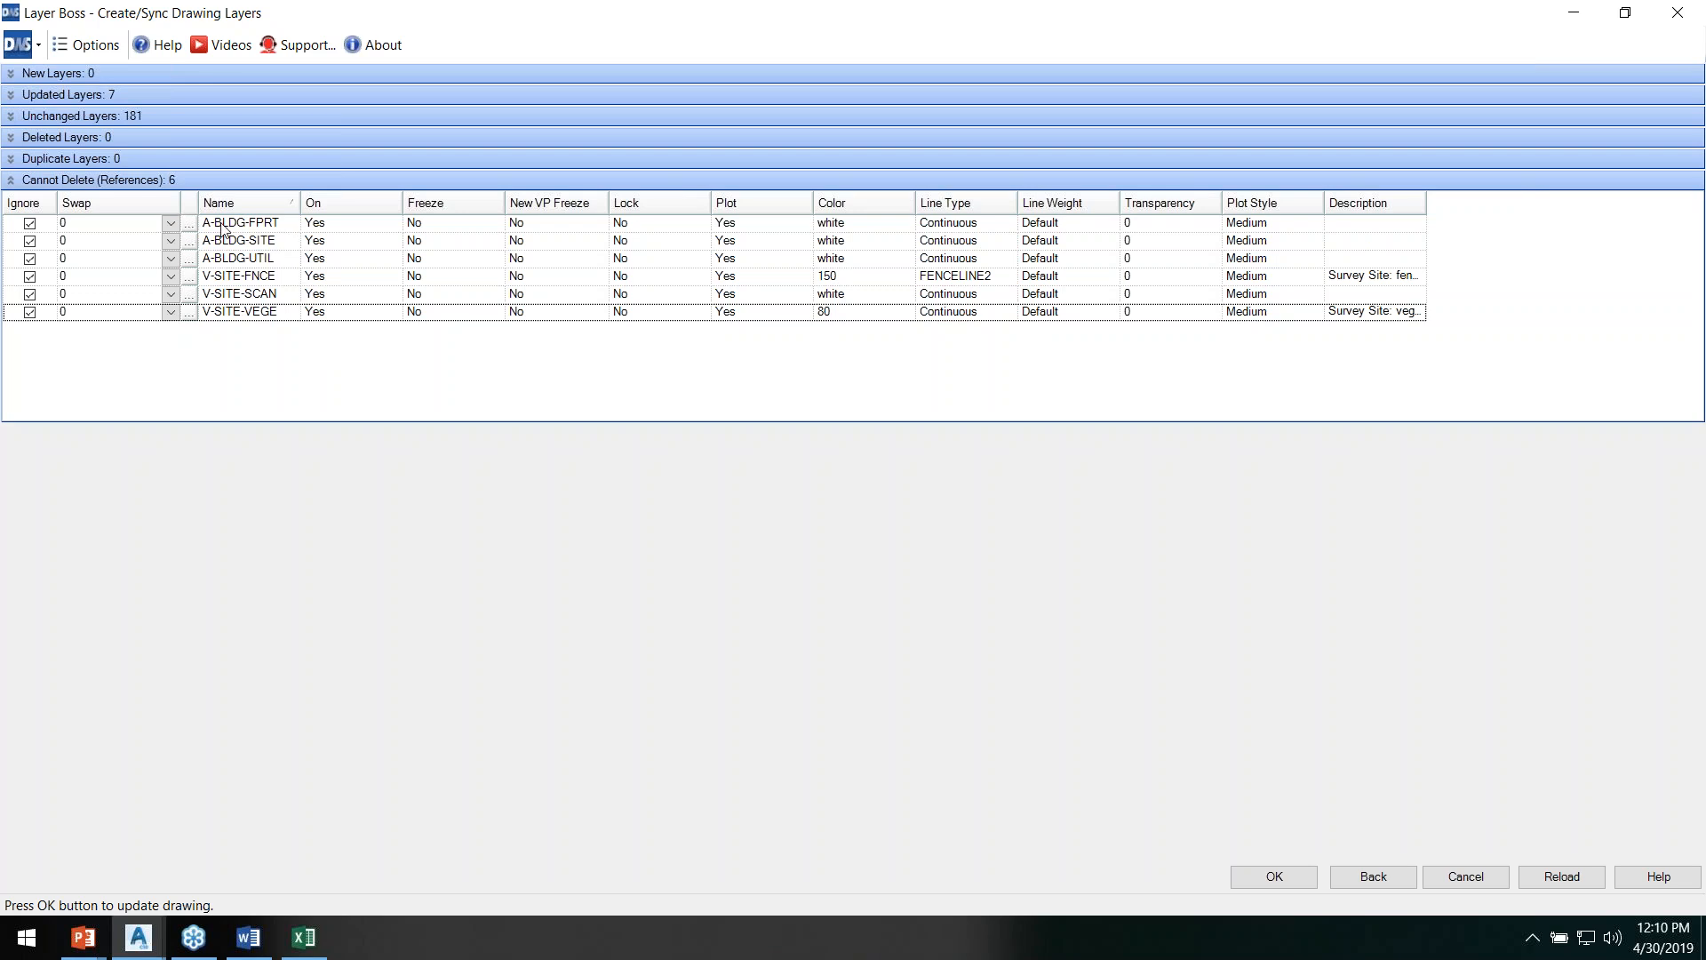
Step: Open Template Tracker for A-BLDG-FPRT and inspect the style layers of its Building Site Style: Basic reference
{"action": "left_click", "coordinate": [189, 224]}
{"action": "left_click_drag", "start_coordinate": [1117, 155], "coordinate": [789, 108]}
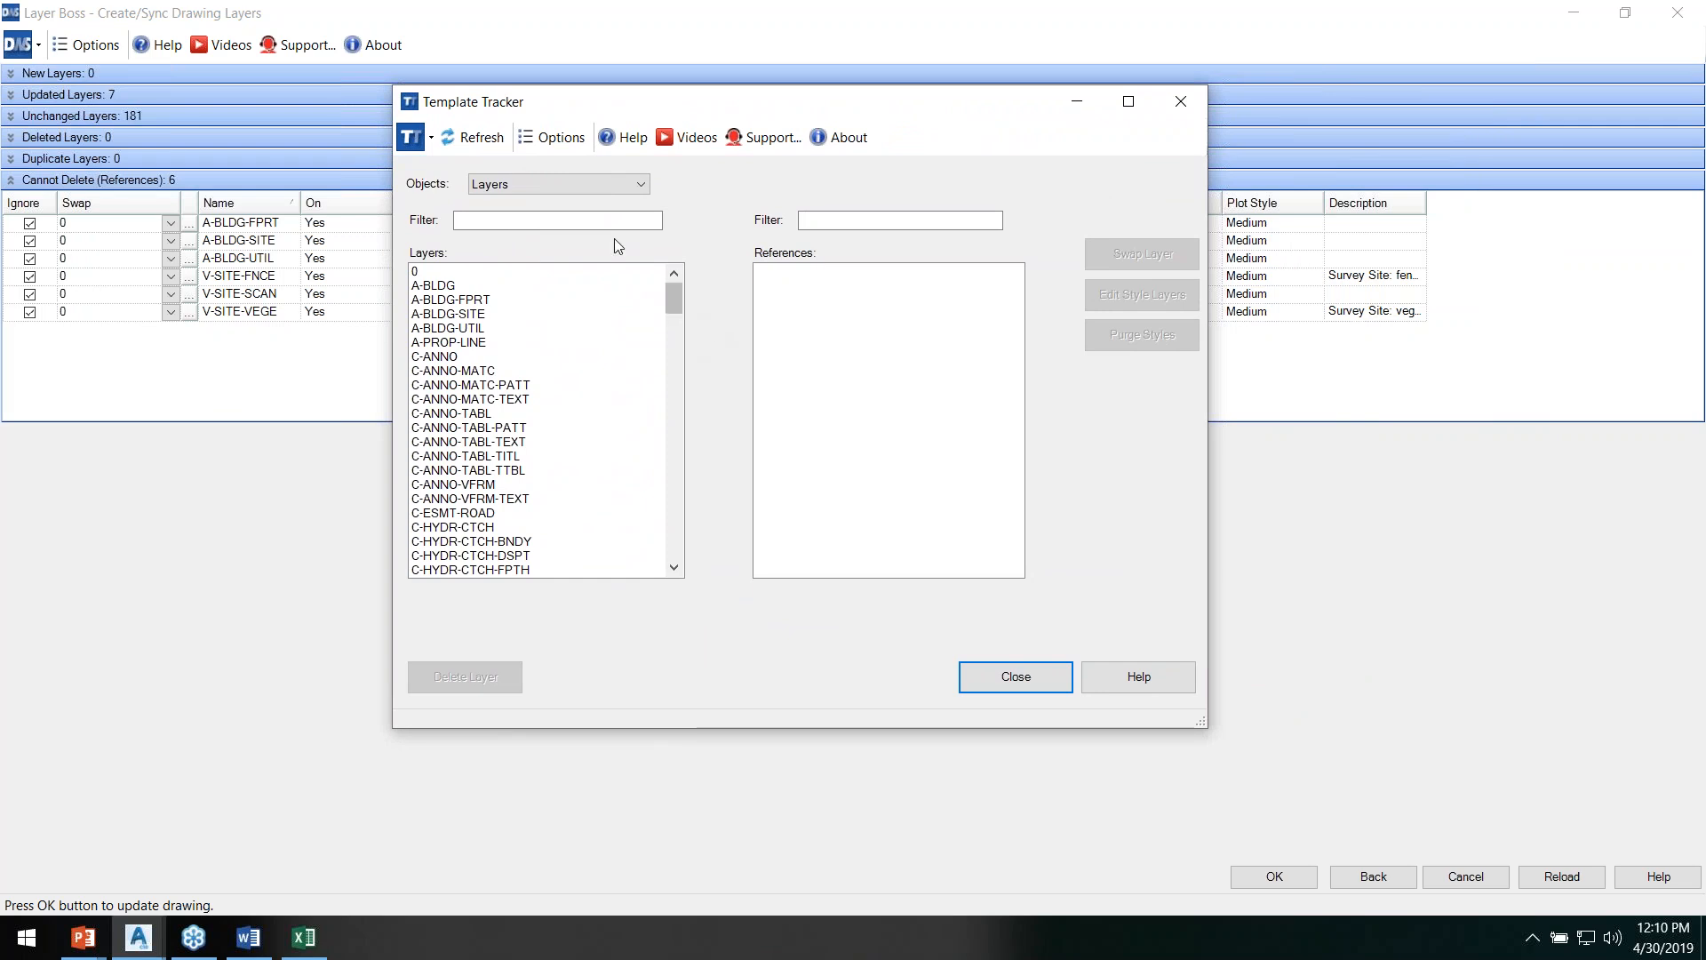
{"action": "left_click_drag", "start_coordinate": [778, 103], "coordinate": [895, 89]}
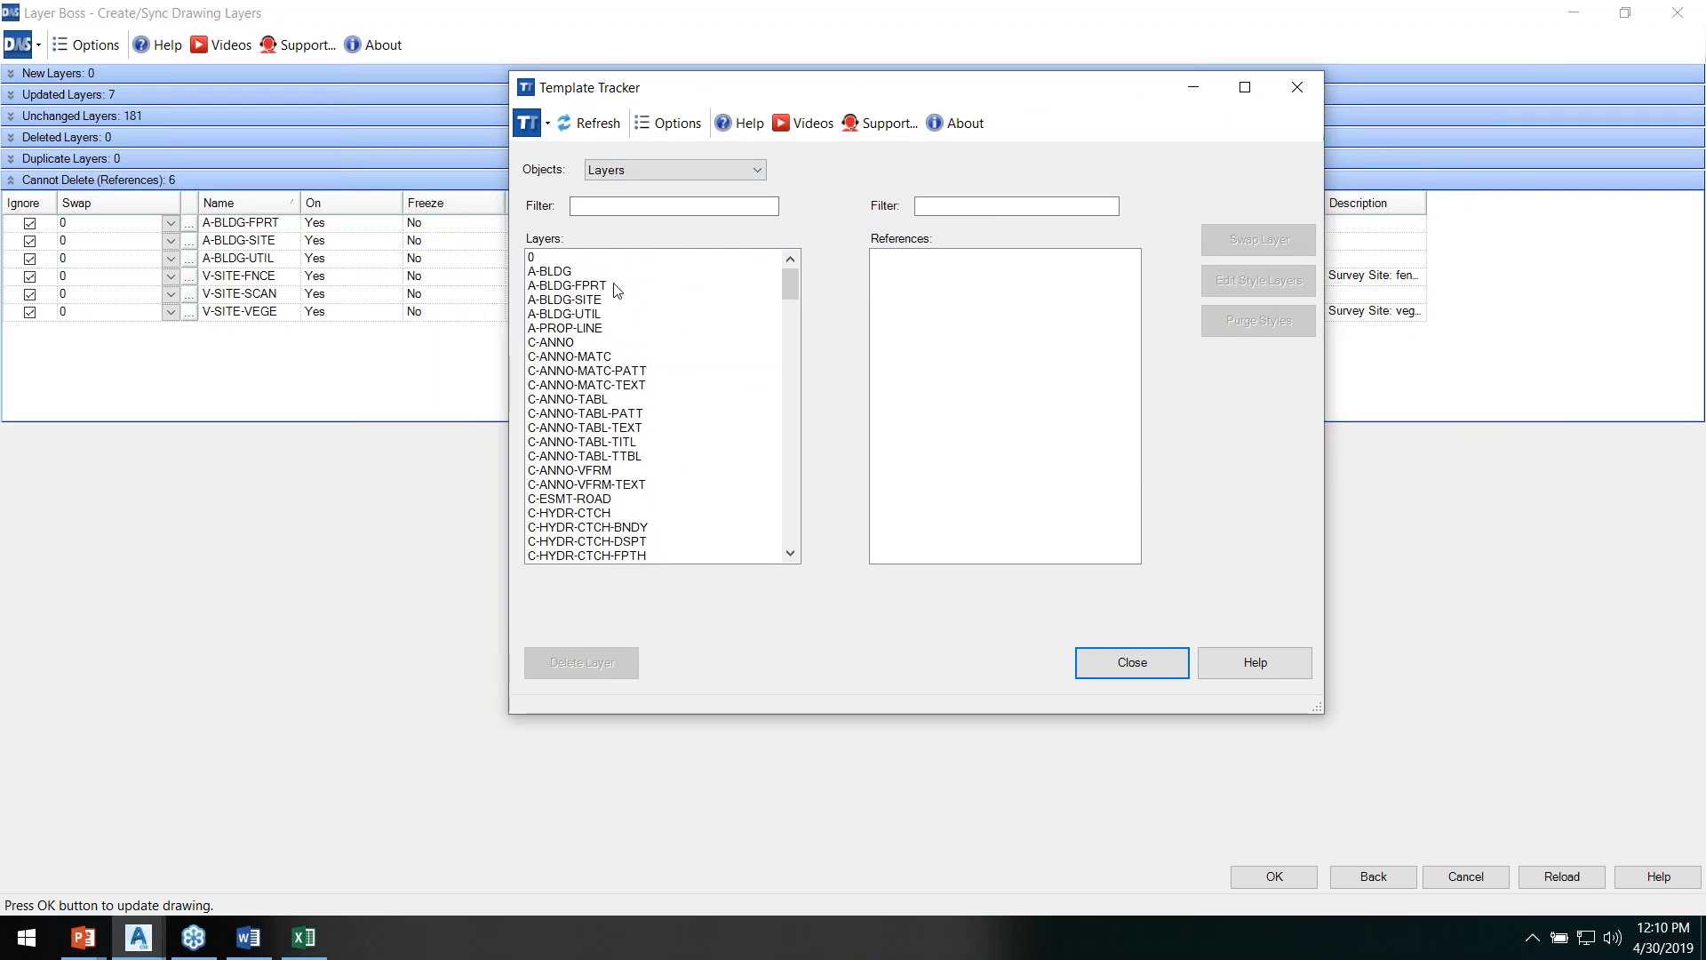
{"action": "left_click", "coordinate": [575, 286]}
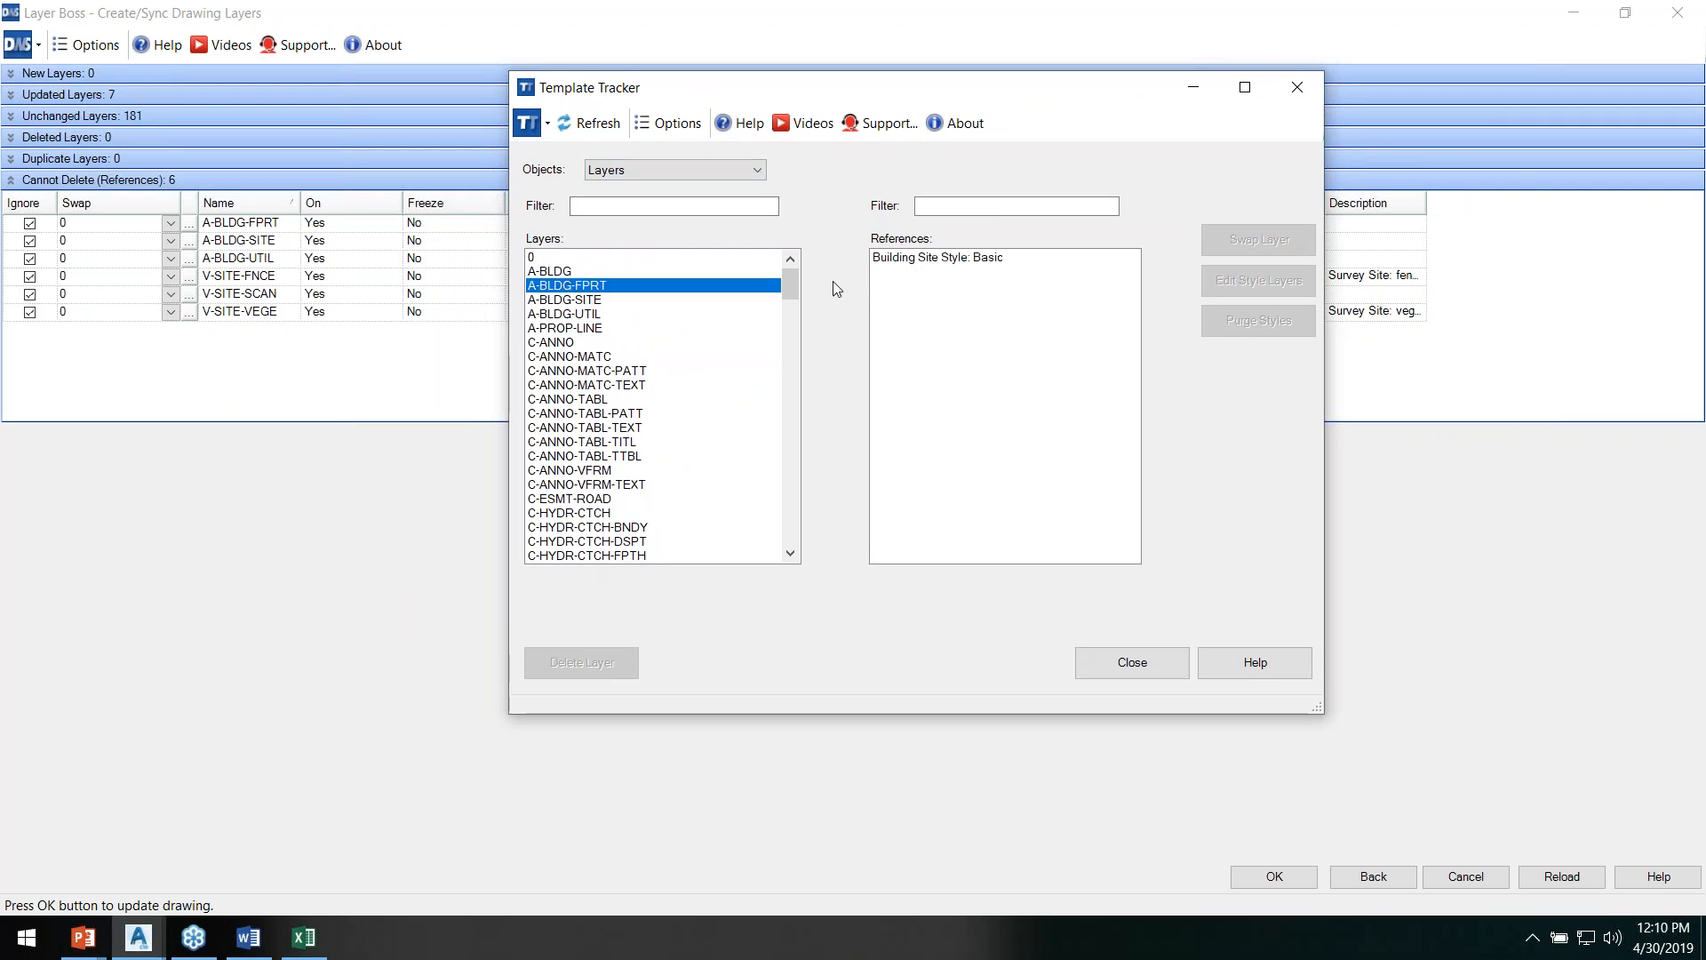
{"action": "left_click", "coordinate": [951, 259]}
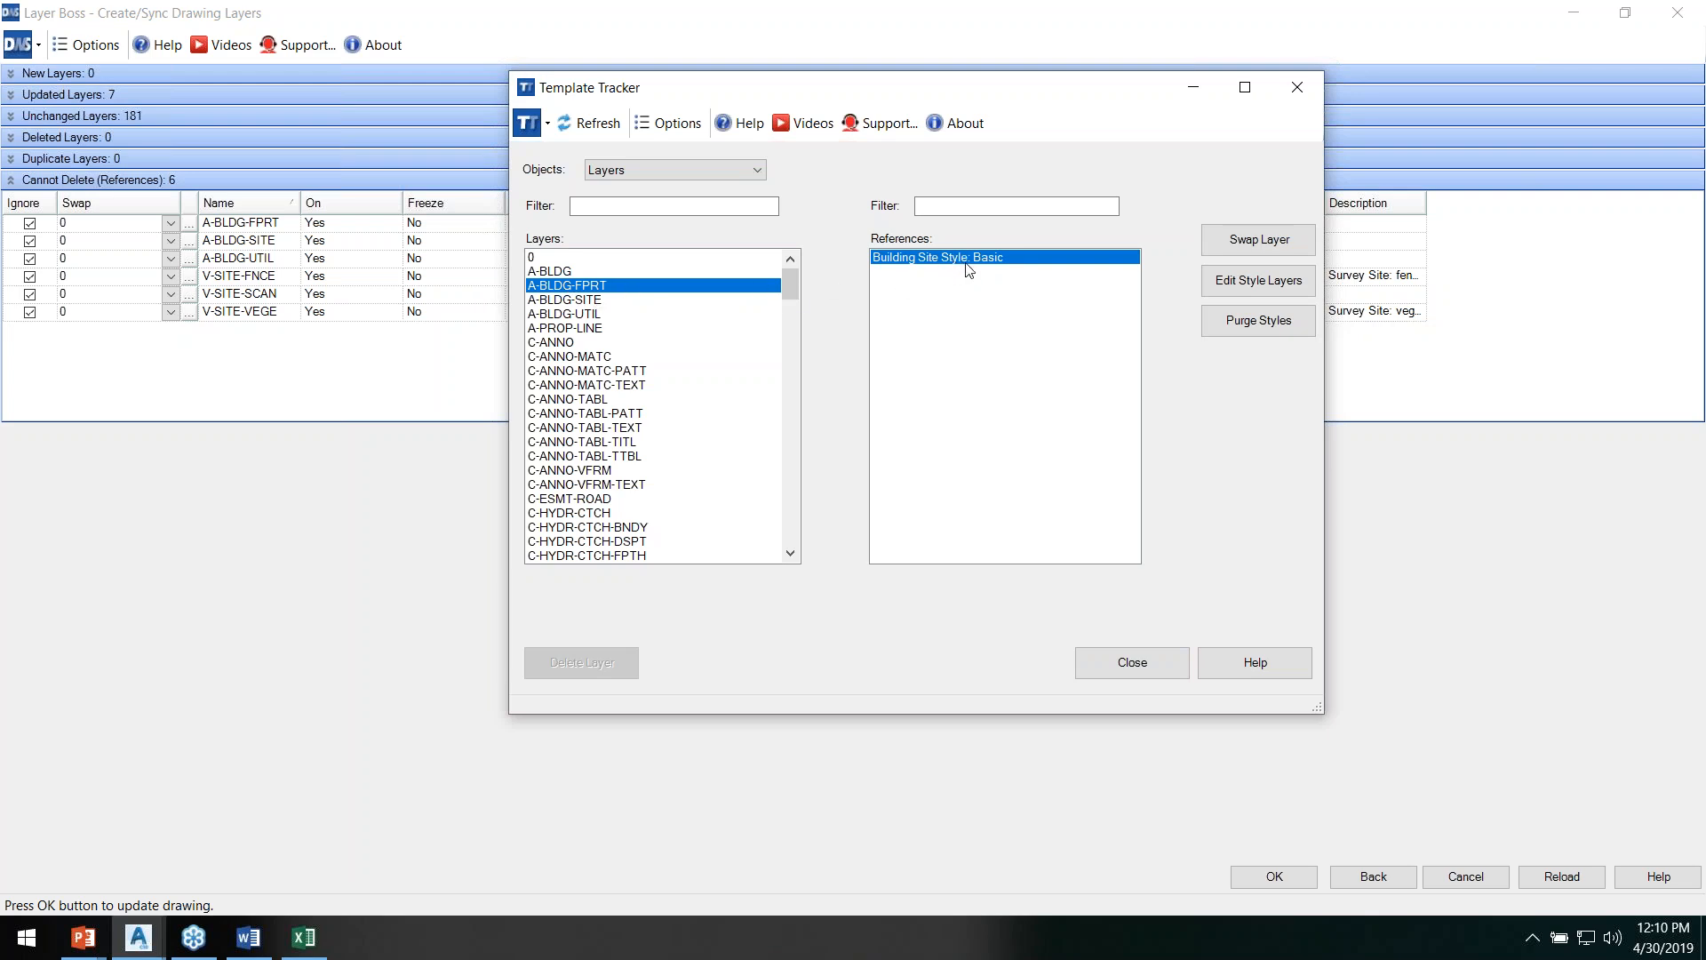
{"action": "left_click", "coordinate": [1266, 284]}
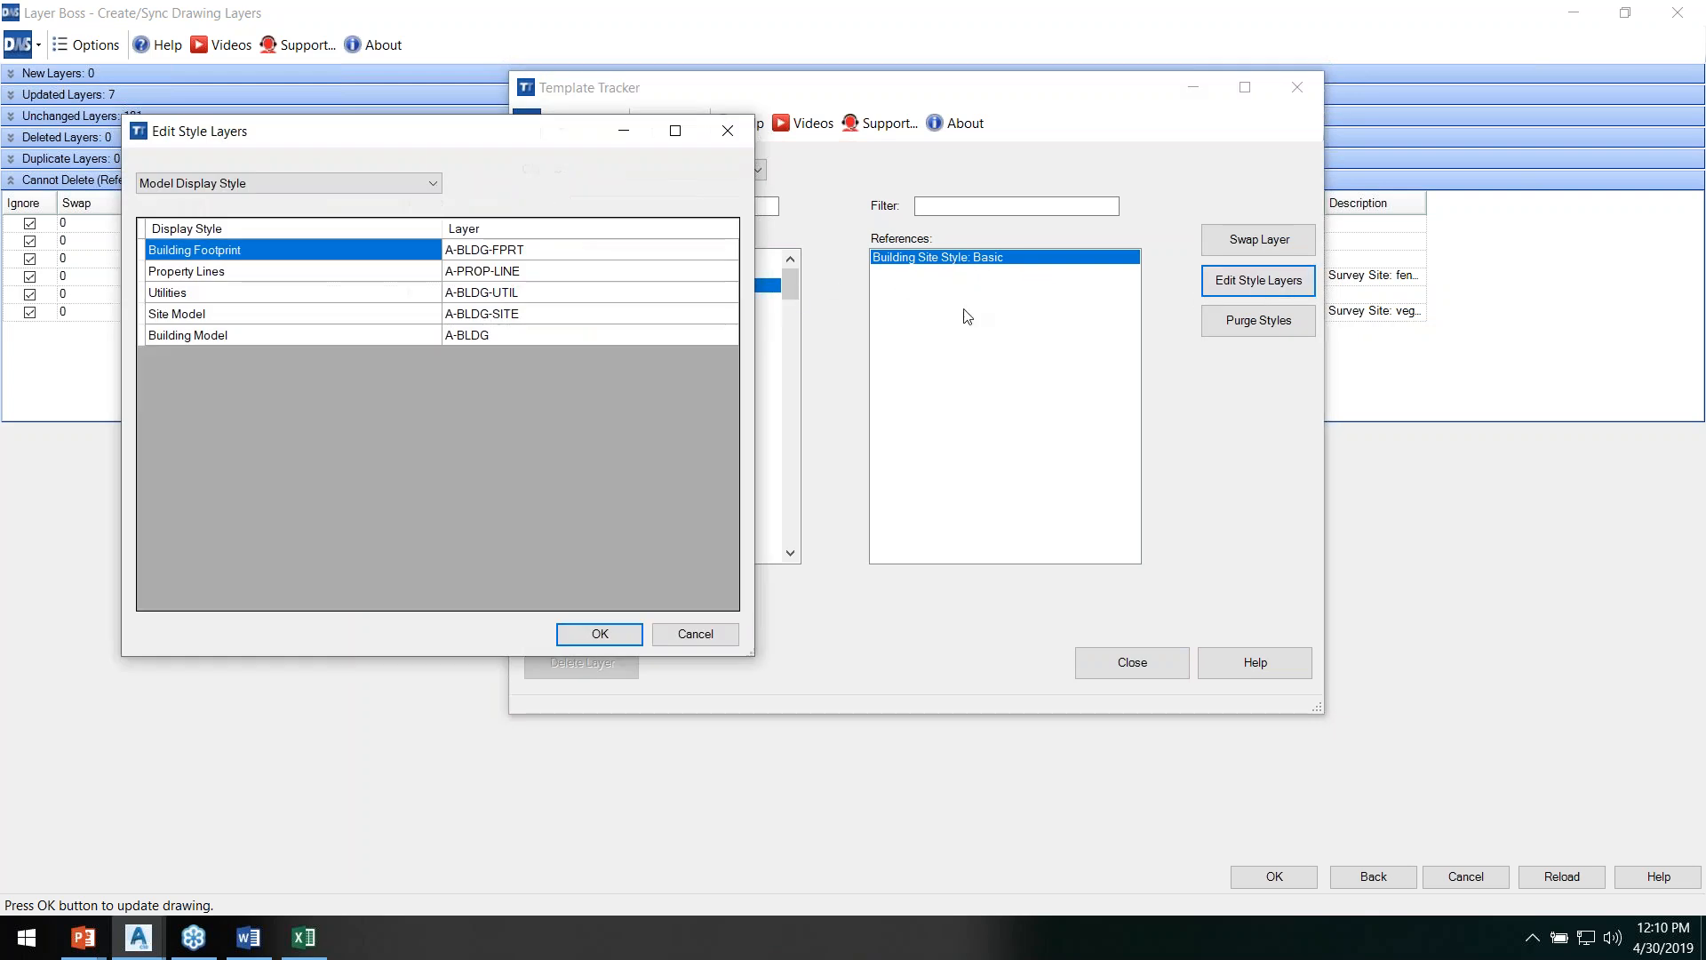
{"action": "left_click", "coordinate": [689, 634]}
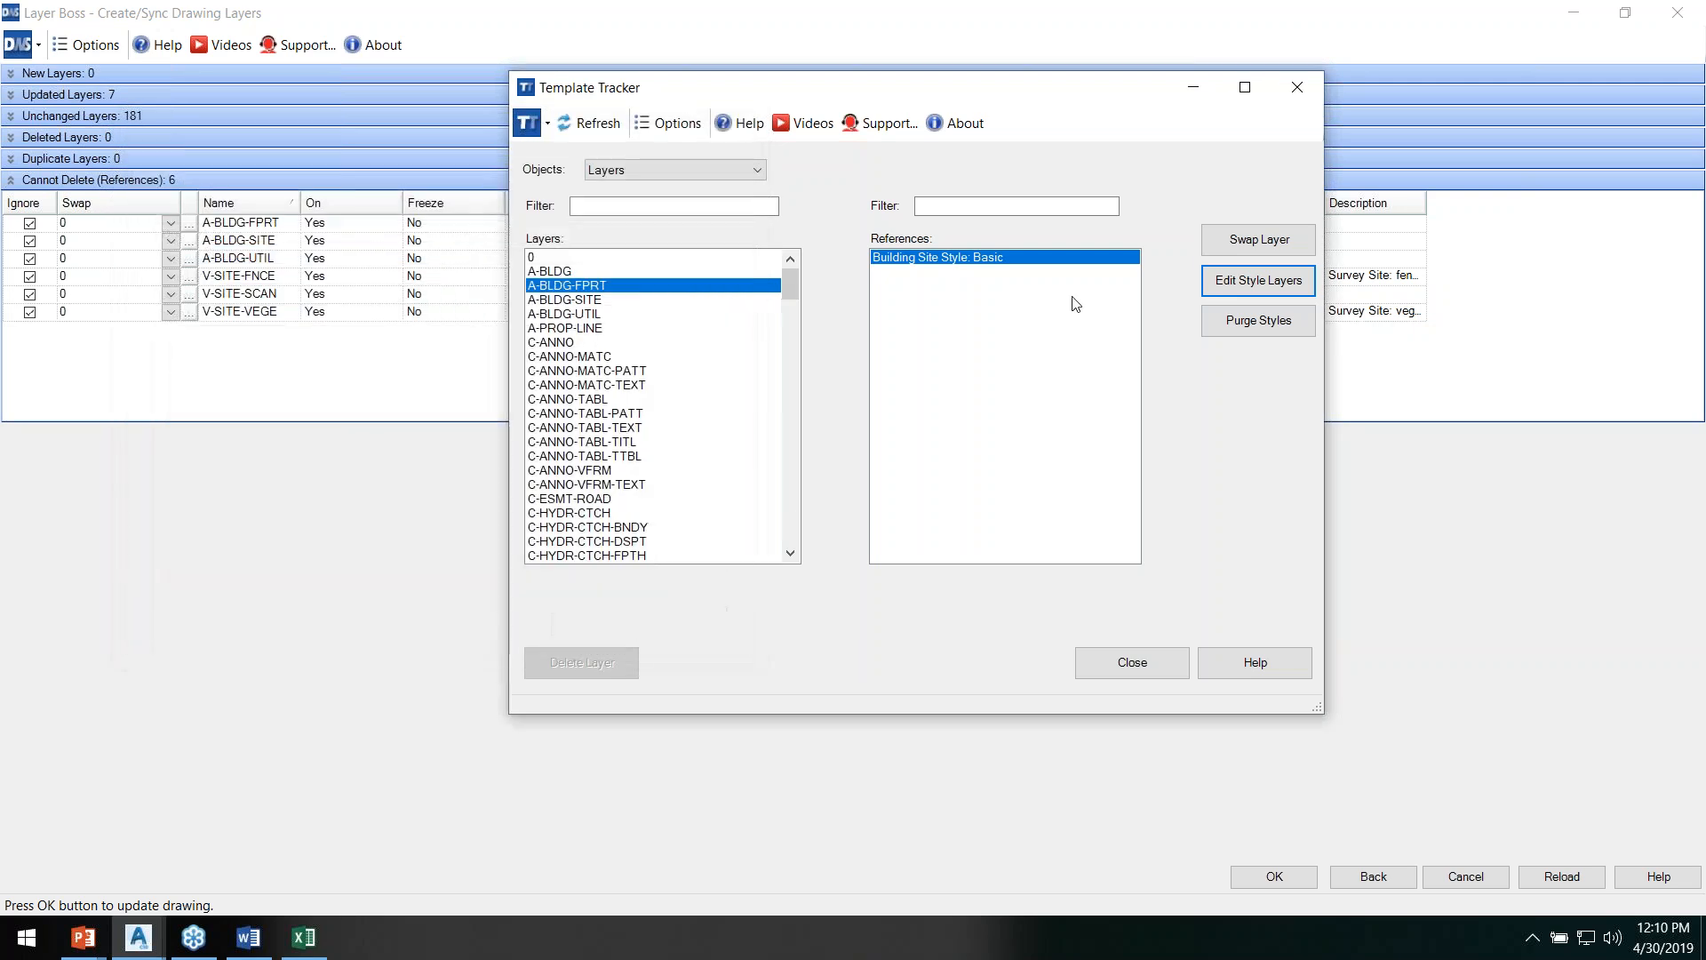
Step: Swap the layer used by the Building Site Style: Basic reference to A-BLDG and close Template Tracker
{"action": "left_click", "coordinate": [1248, 241]}
{"action": "left_click", "coordinate": [805, 288]}
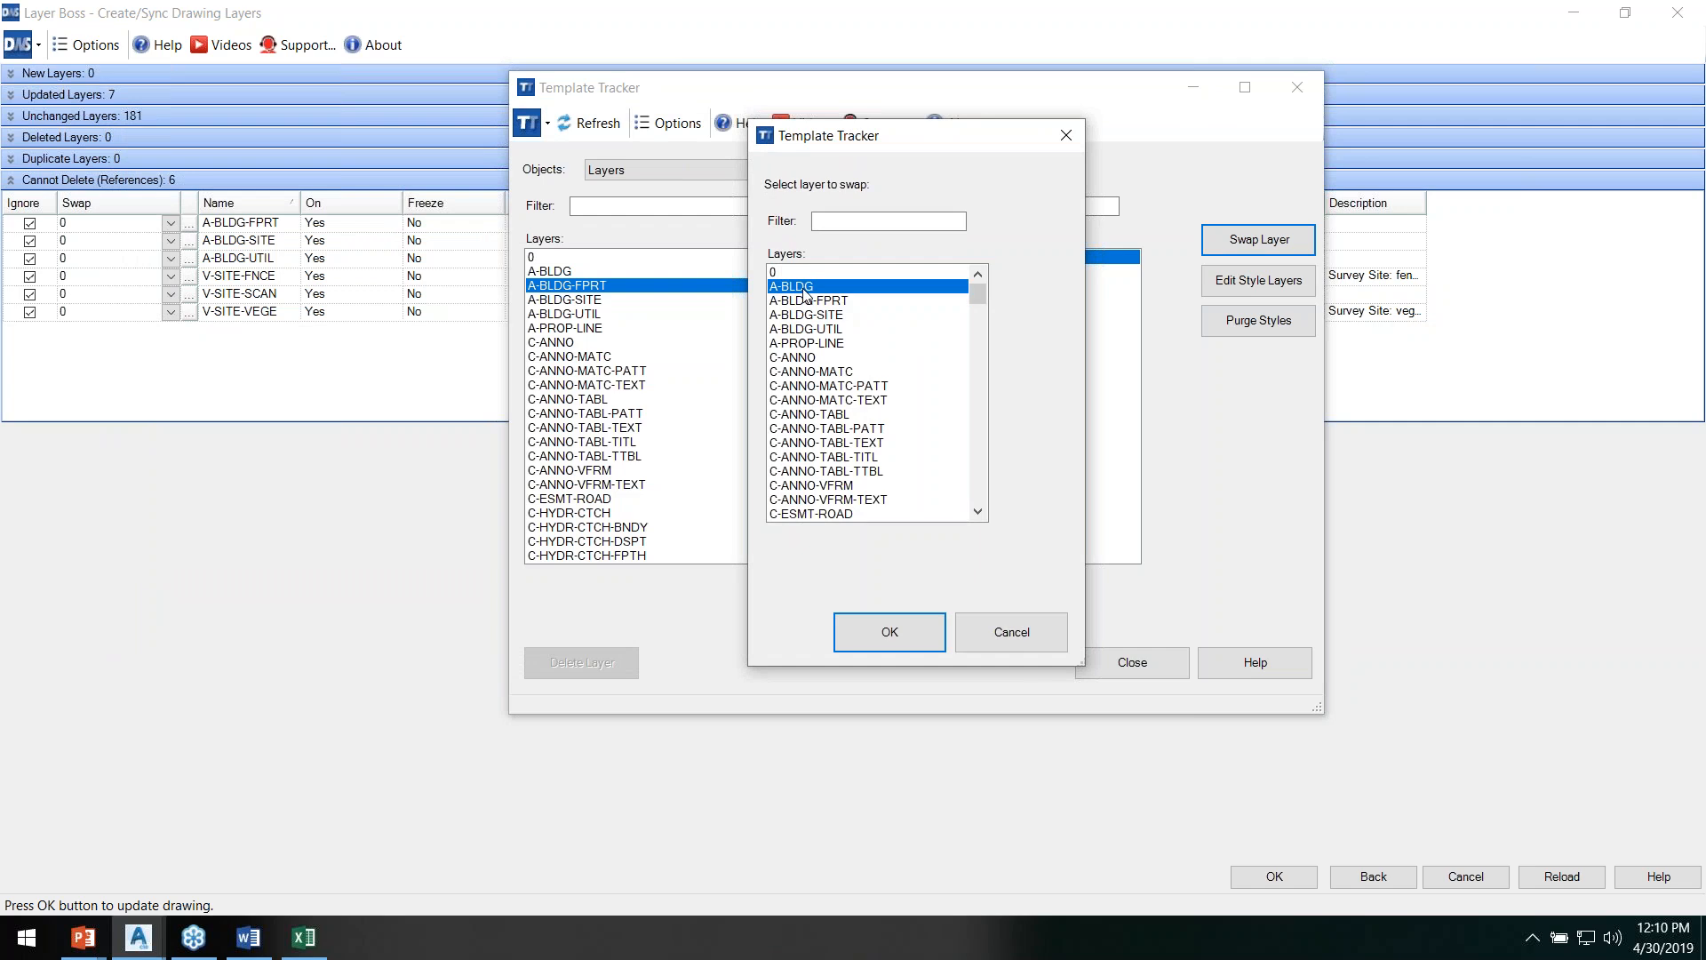
{"action": "left_click", "coordinate": [889, 629]}
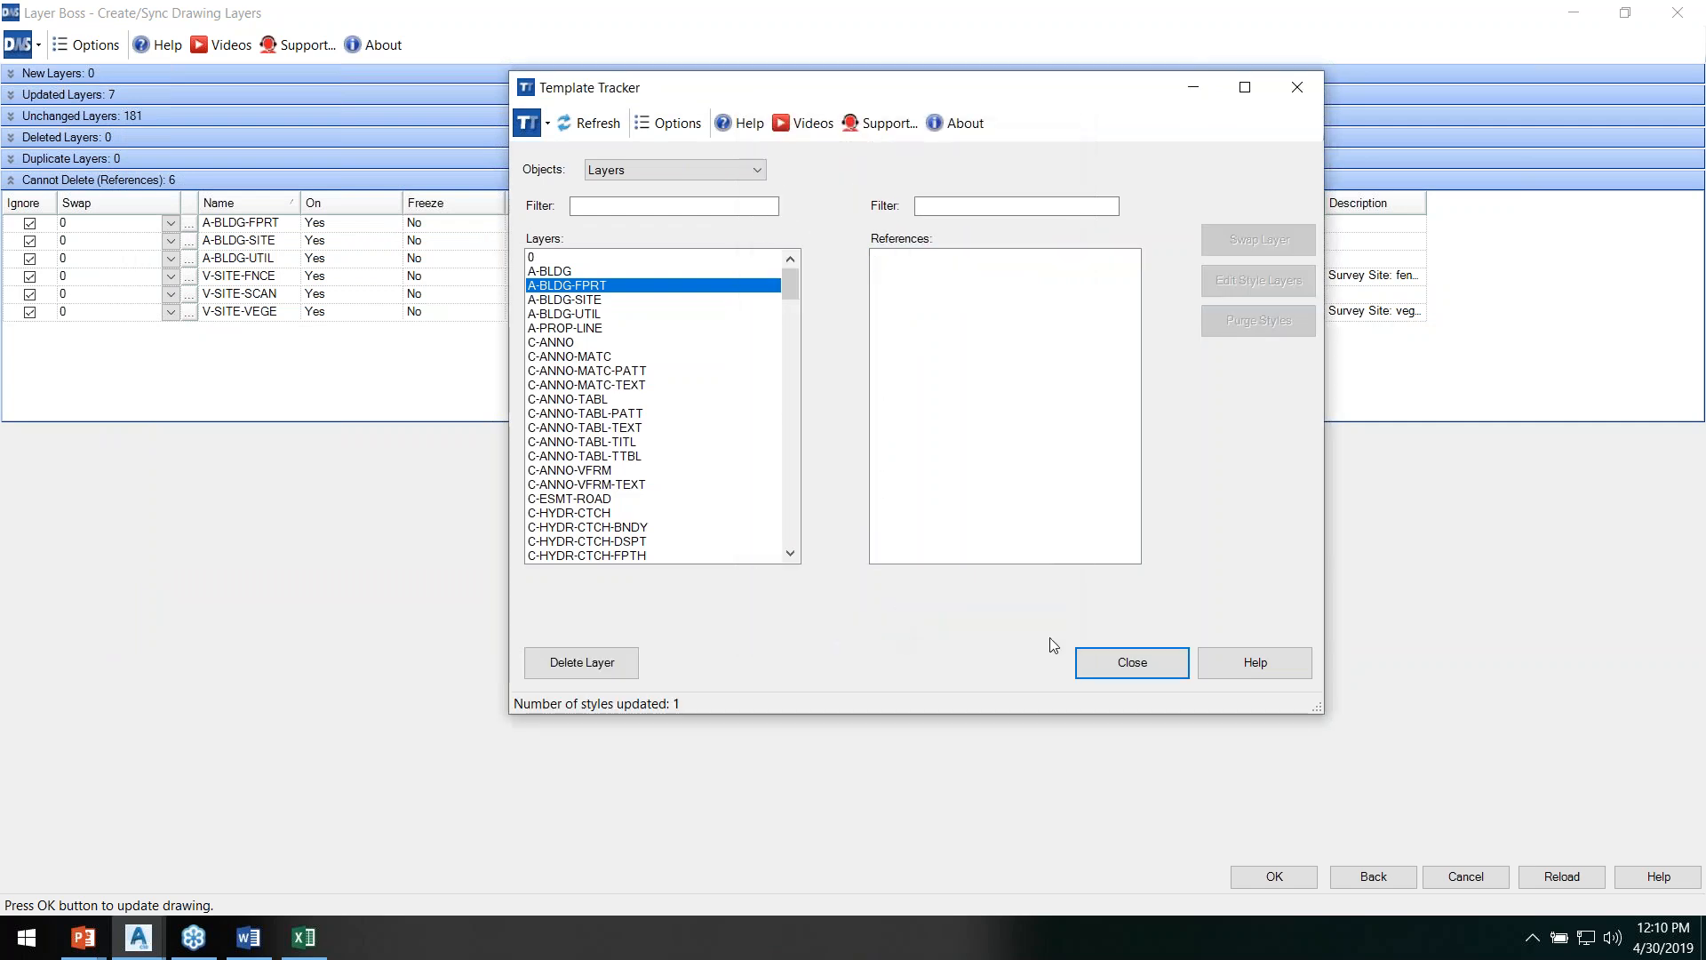
{"action": "left_click", "coordinate": [1132, 662]}
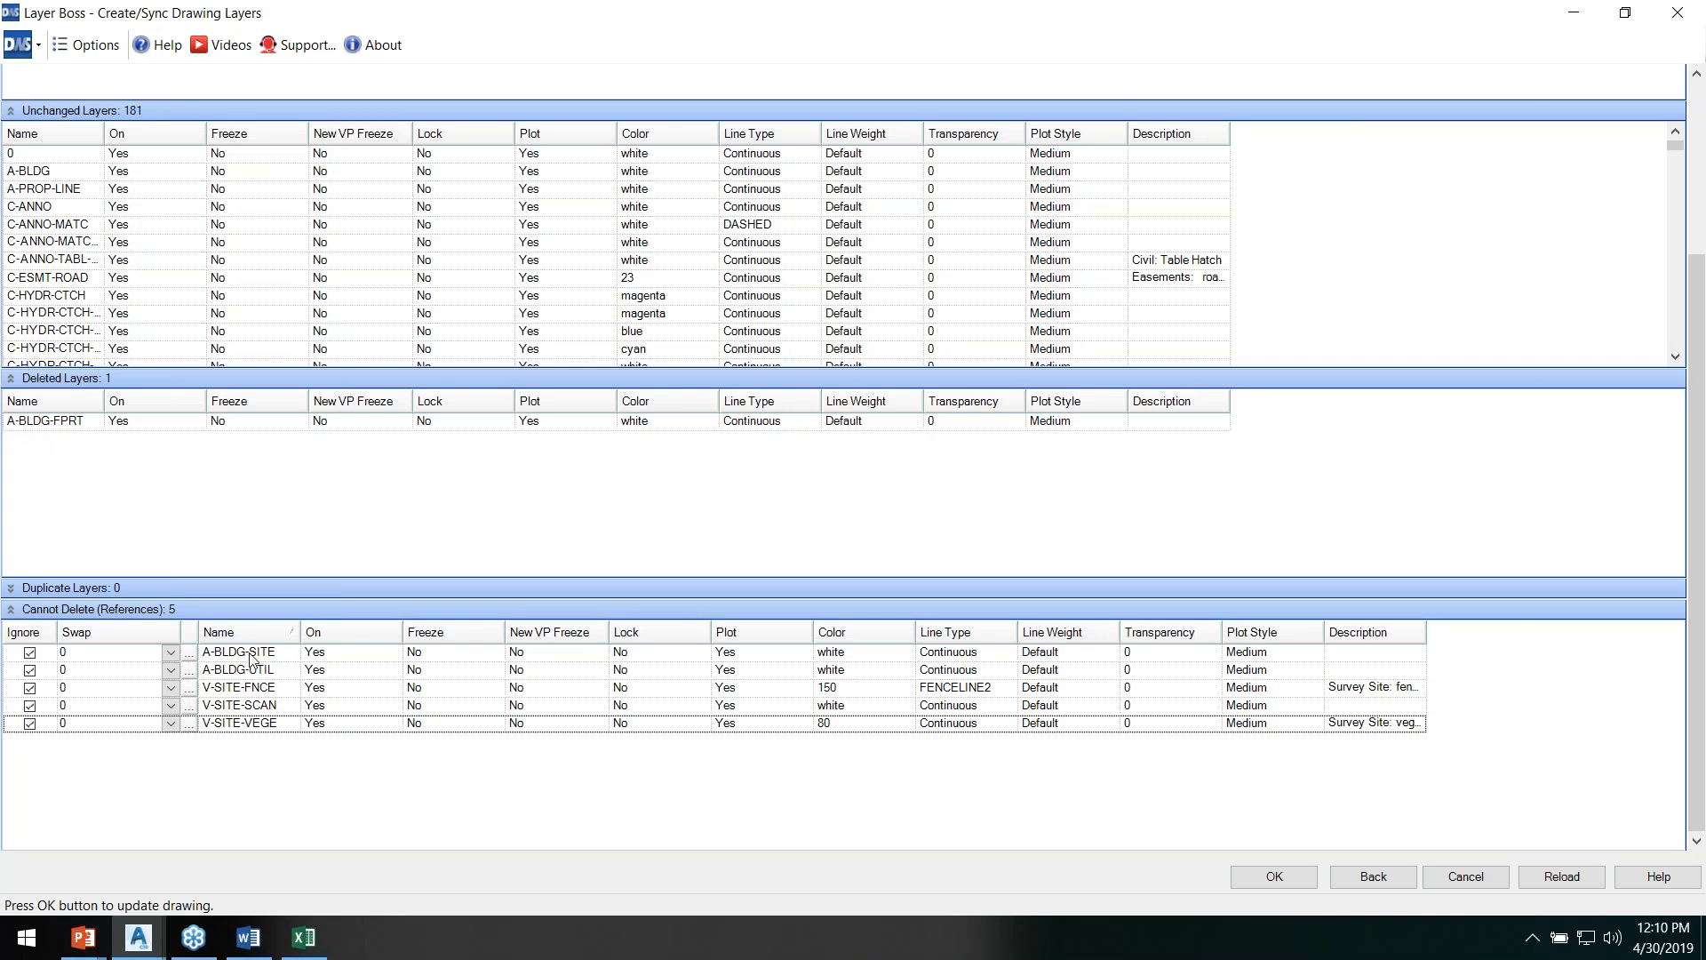
Step: Set the swap layer of both A-BLDG-SITE and A-BLDG-UTIL to A-BLDG
{"action": "left_click", "coordinate": [172, 654]}
{"action": "left_click", "coordinate": [131, 686]}
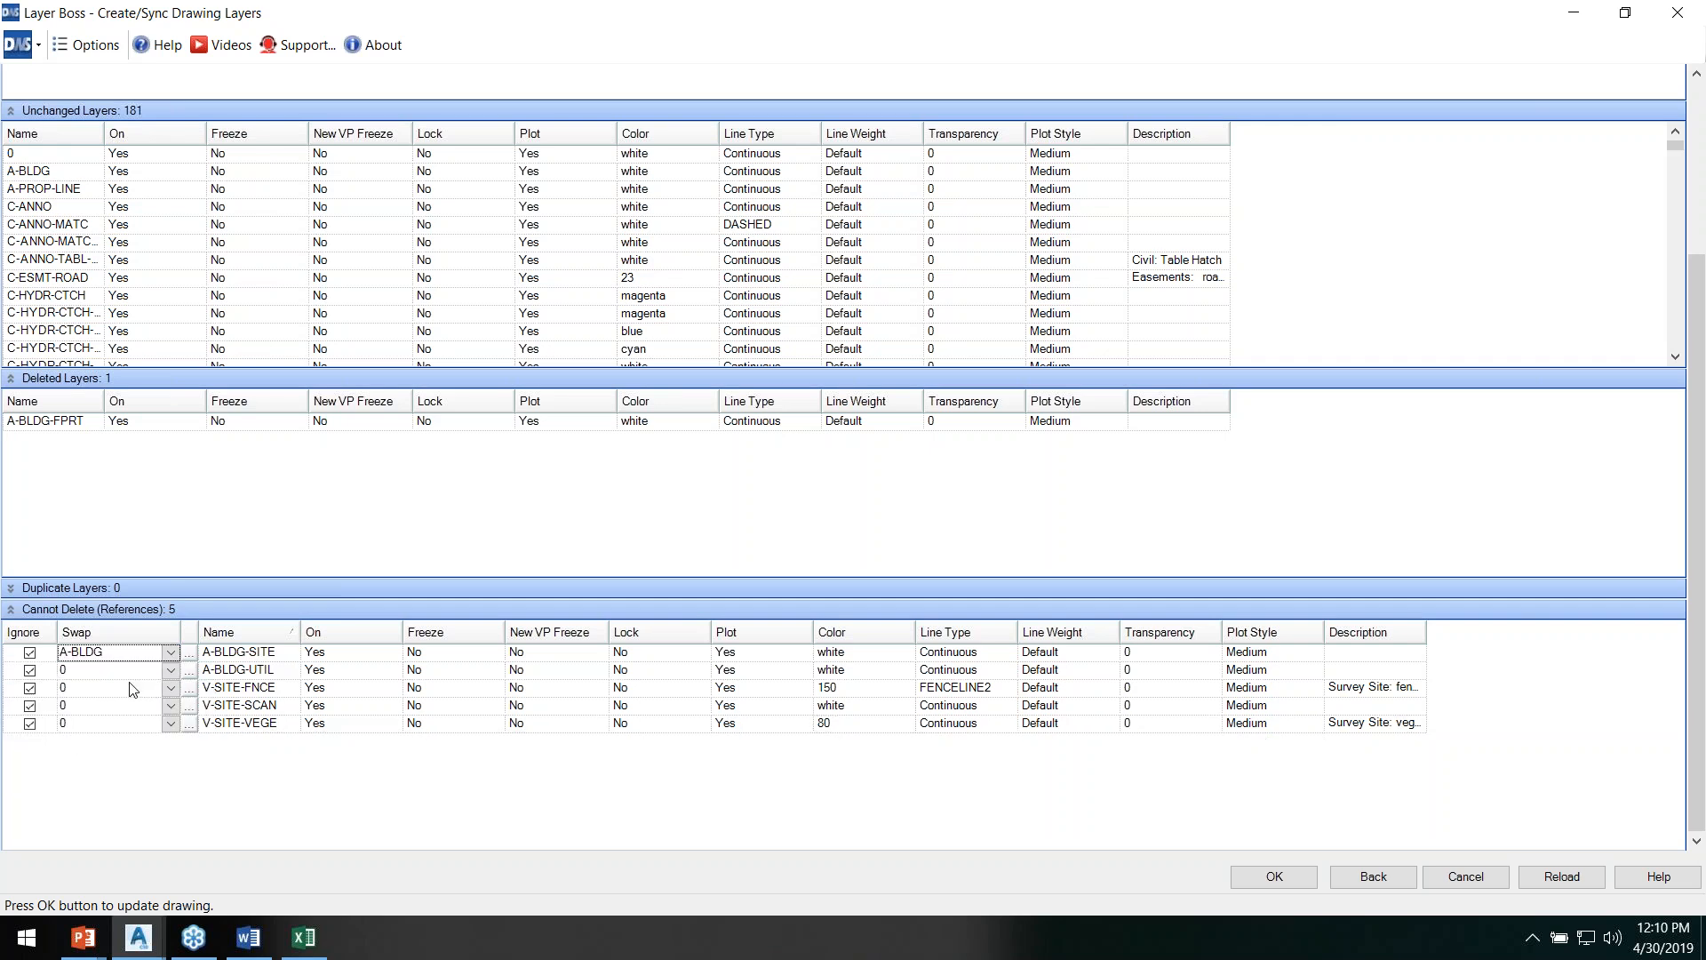
{"action": "left_click", "coordinate": [171, 670]}
{"action": "left_click", "coordinate": [115, 704]}
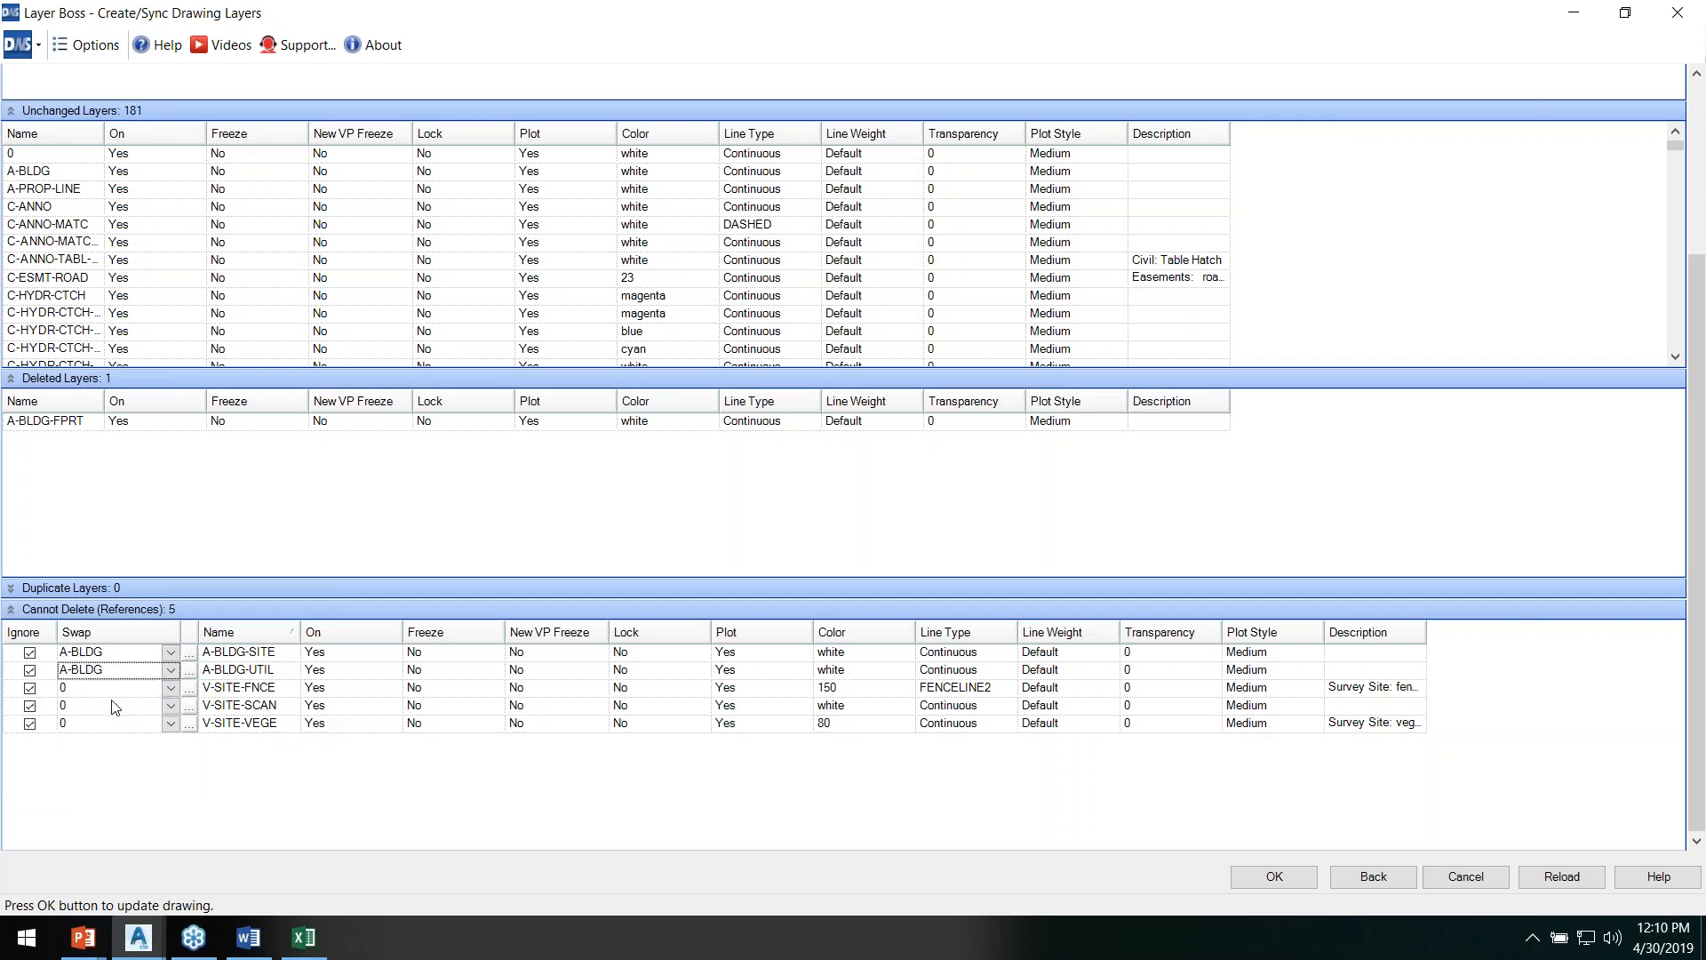
Step: Stop ignoring all five layers in the Cannot Delete (References) list and apply the sync to the drawing
{"action": "left_click", "coordinate": [30, 670]}
{"action": "left_click", "coordinate": [29, 653]}
{"action": "left_click", "coordinate": [30, 687]}
{"action": "left_click", "coordinate": [30, 706]}
{"action": "left_click", "coordinate": [29, 723]}
{"action": "left_click", "coordinate": [1273, 874]}
Step: Open the Layer Properties Manager and check the synced layer list from A-BLDG down to the V- layers
{"action": "type", "text": "LA"}
{"action": "key", "text": "Return"}
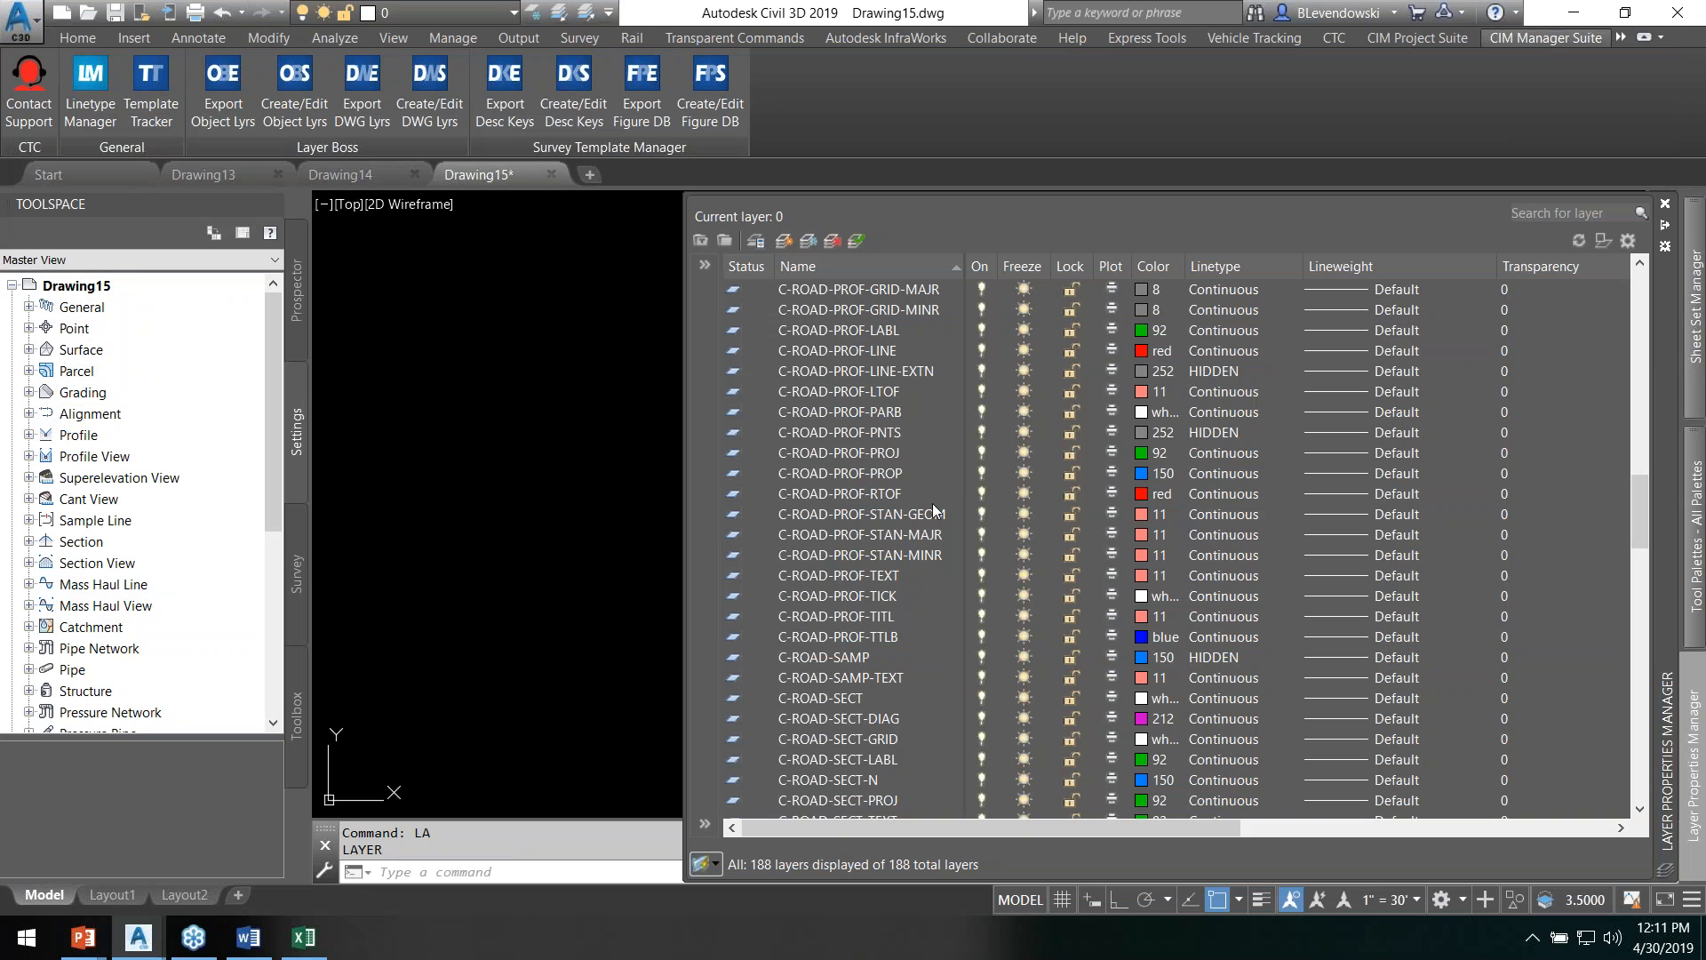
{"action": "scroll", "coordinate": [937, 498], "scroll_direction": "up", "scroll_amount": 20}
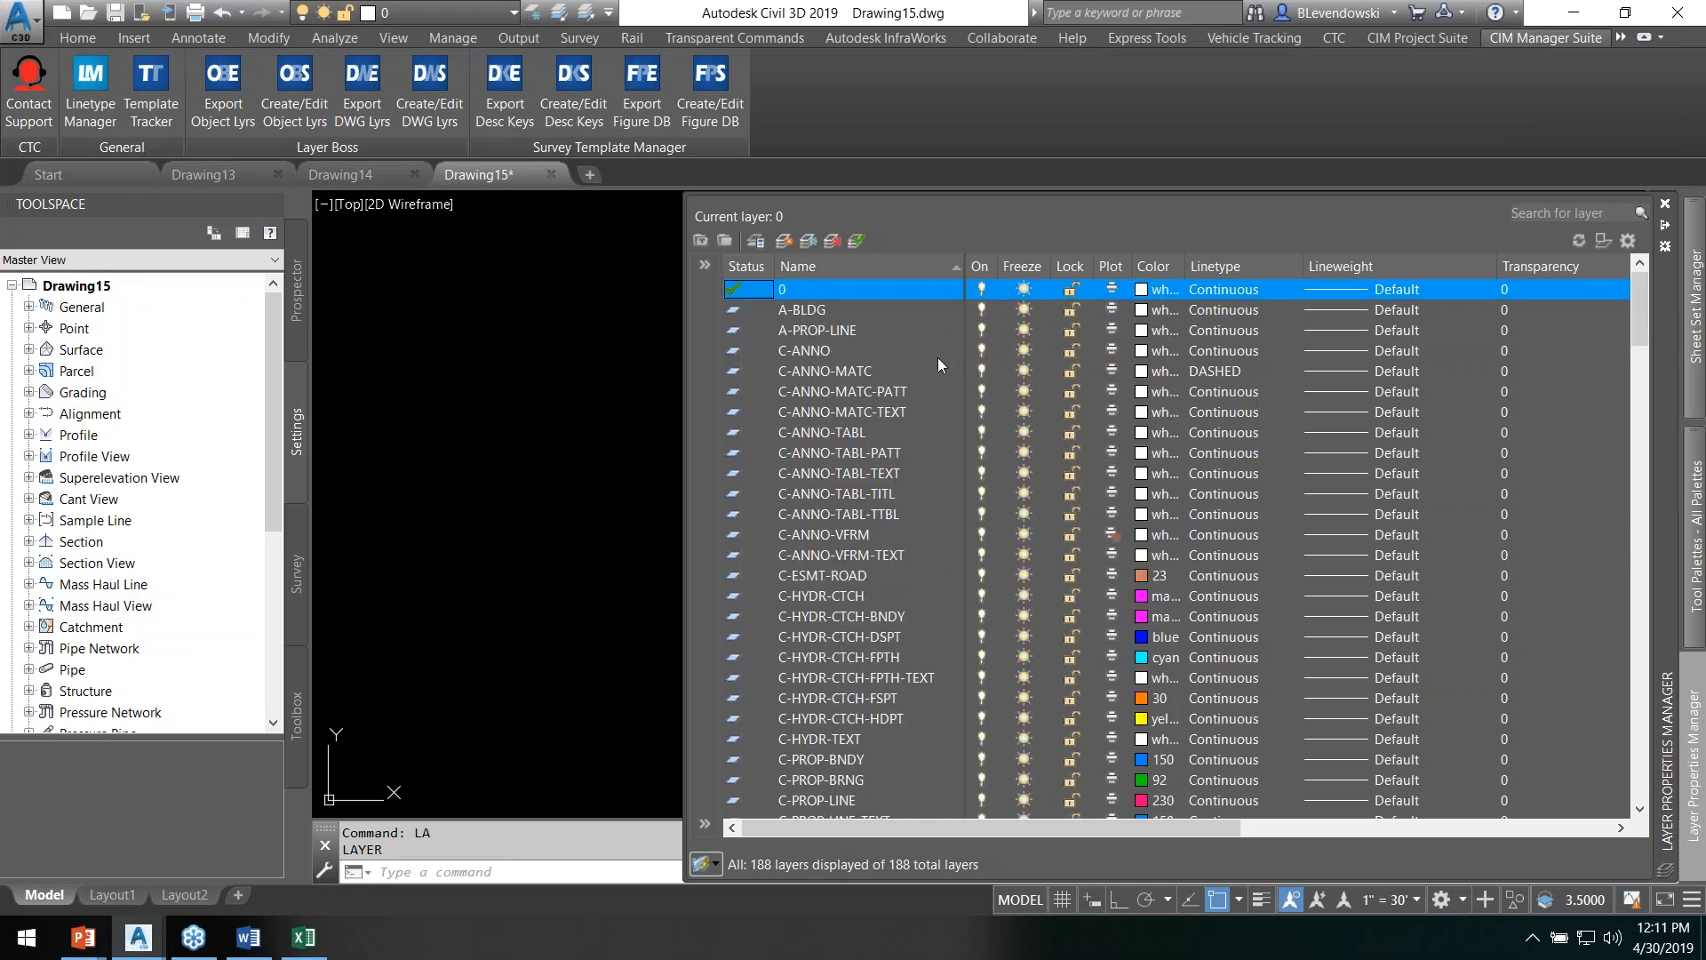
{"action": "left_click", "coordinate": [803, 313]}
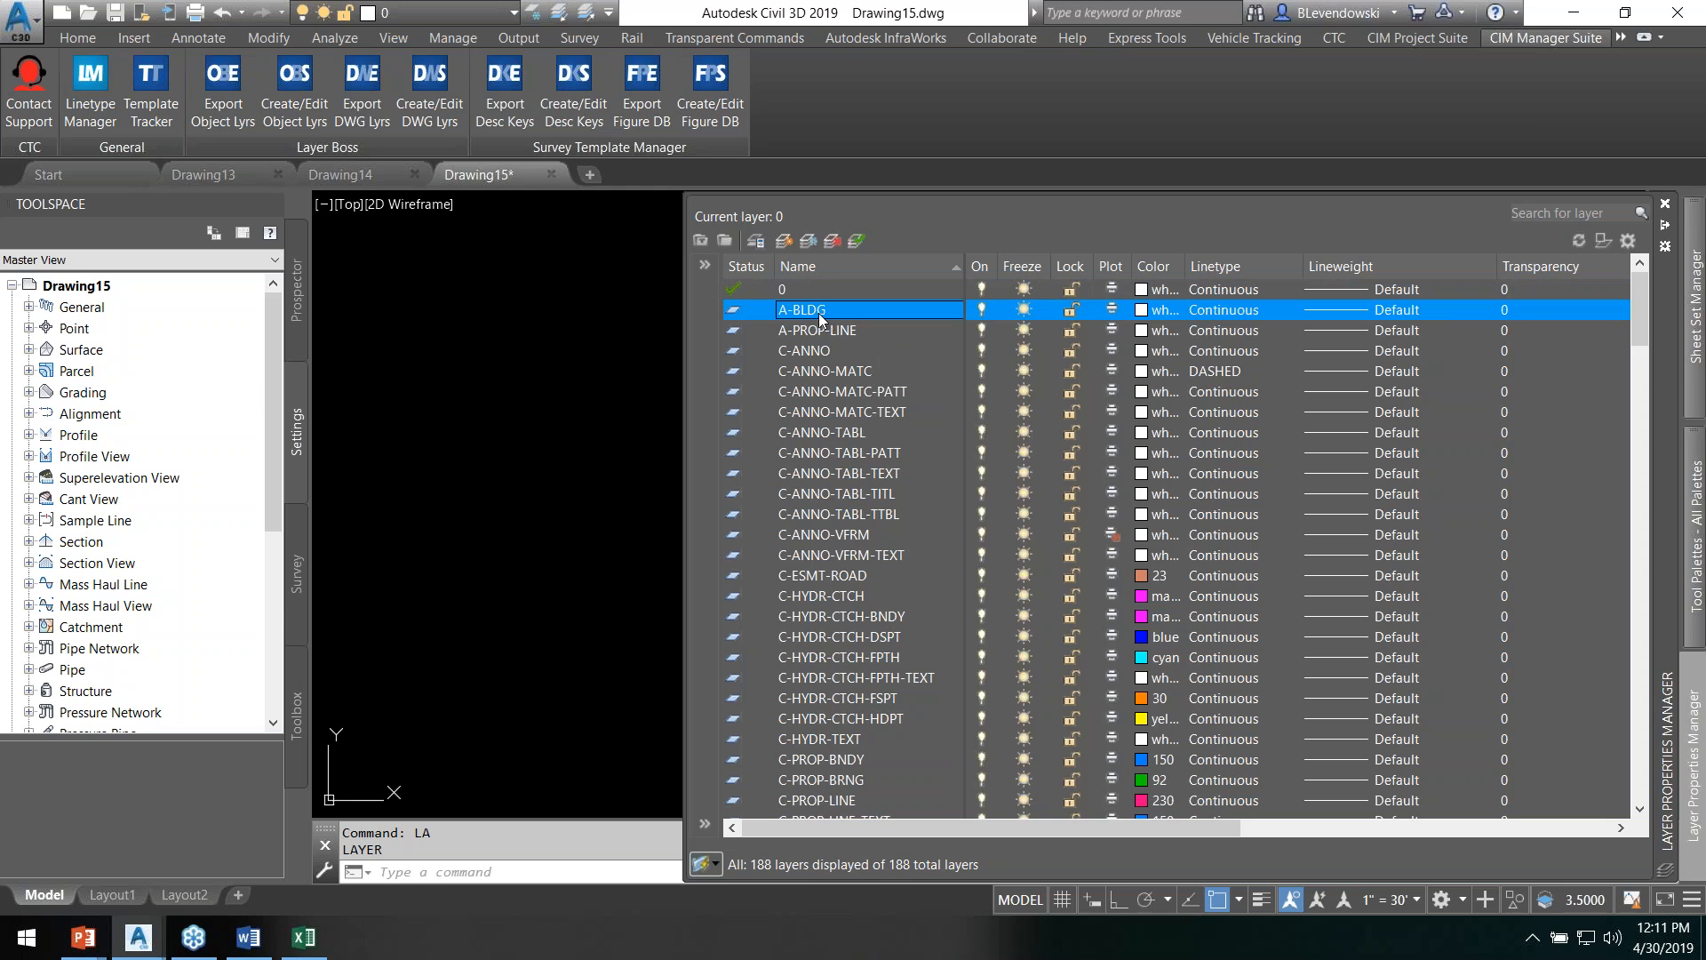
{"action": "left_click_drag", "start_coordinate": [1634, 316], "coordinate": [1640, 824]}
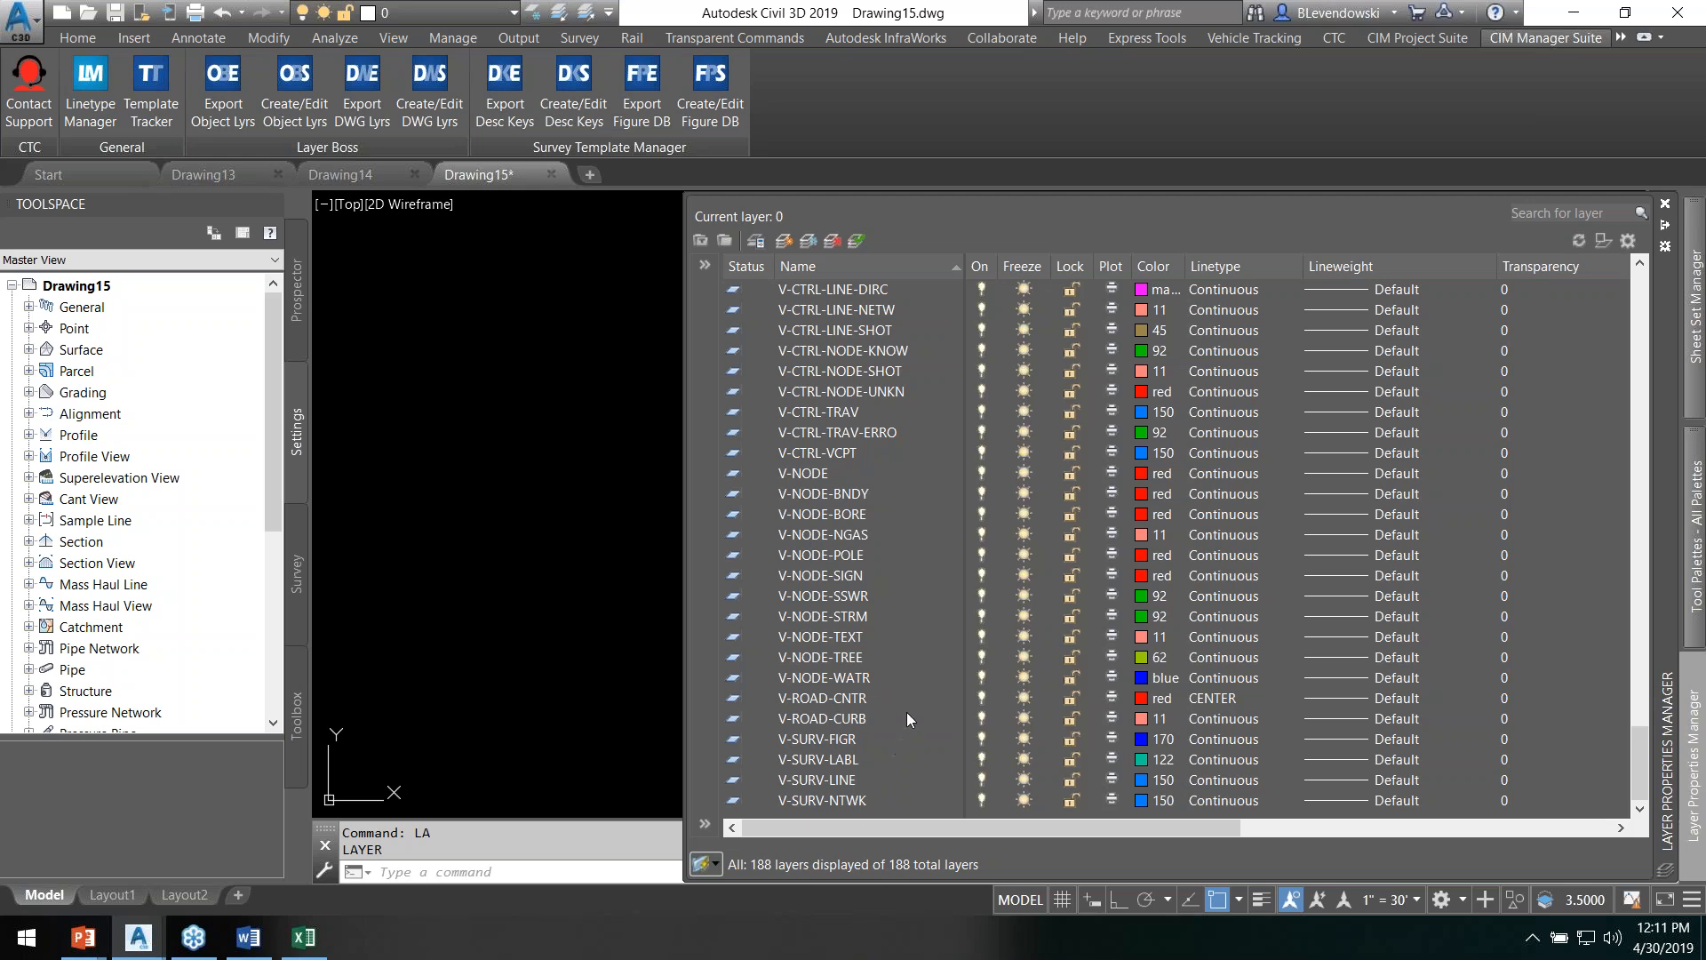
{"action": "scroll", "coordinate": [905, 712], "scroll_direction": "up", "scroll_amount": 20}
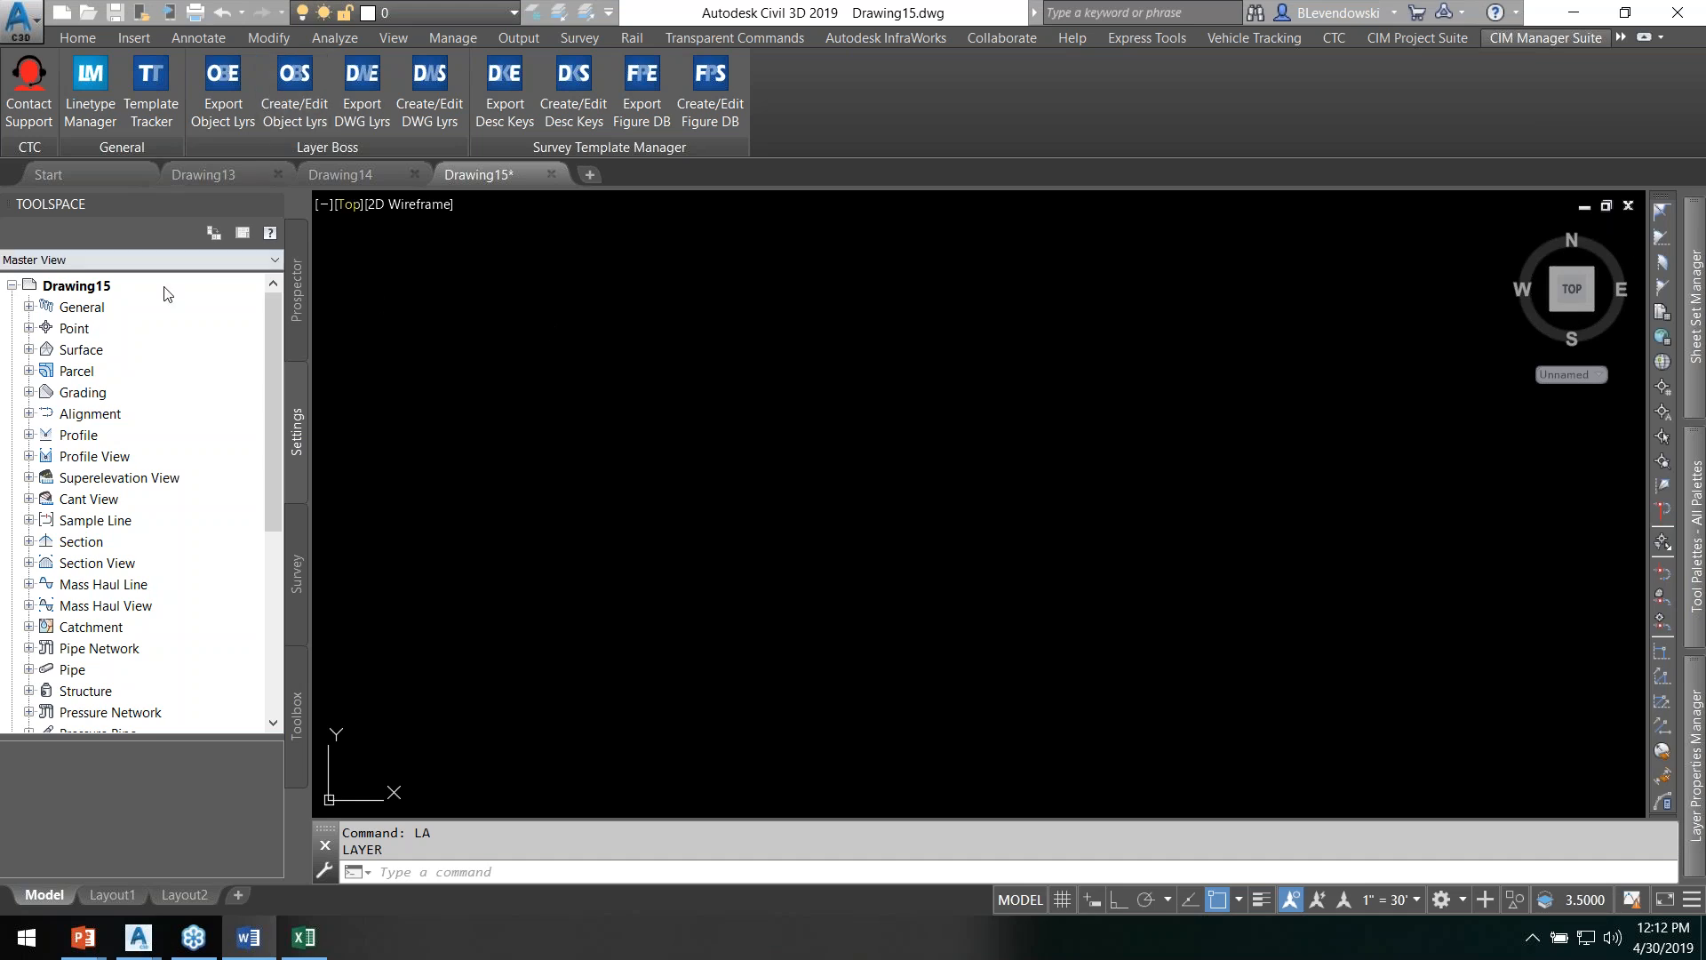
Step: Open the drawing settings of Drawing15 and review the object layer assignments
{"action": "right_click", "coordinate": [73, 287]}
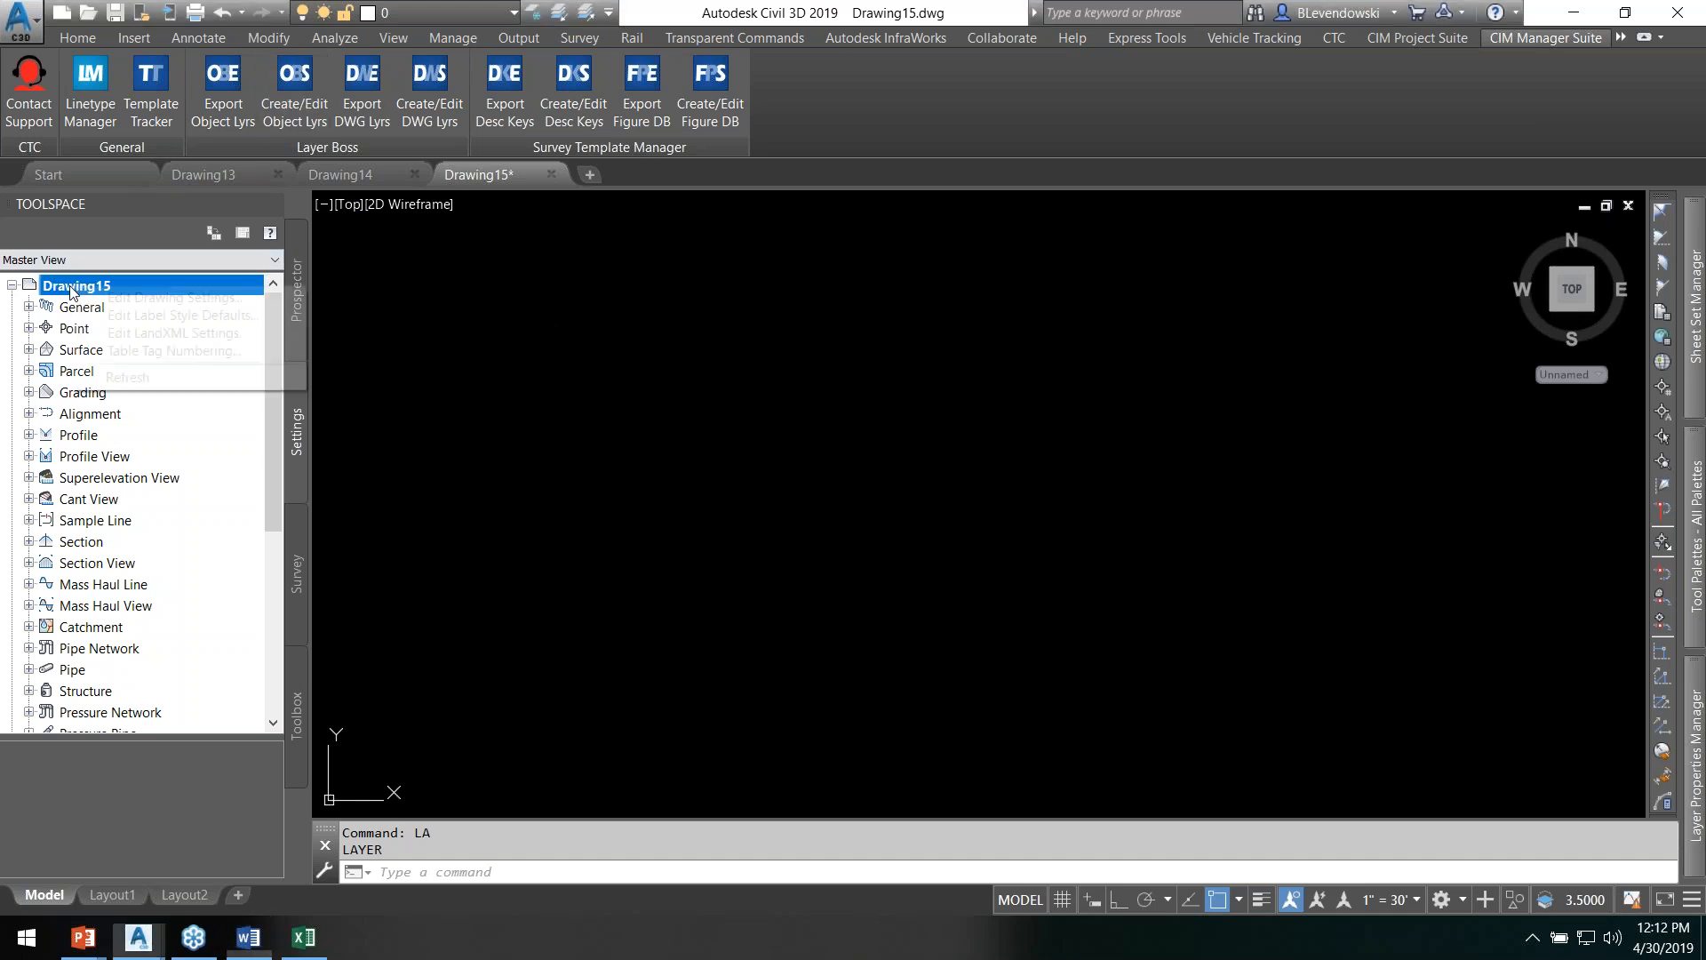
{"action": "left_click", "coordinate": [197, 299]}
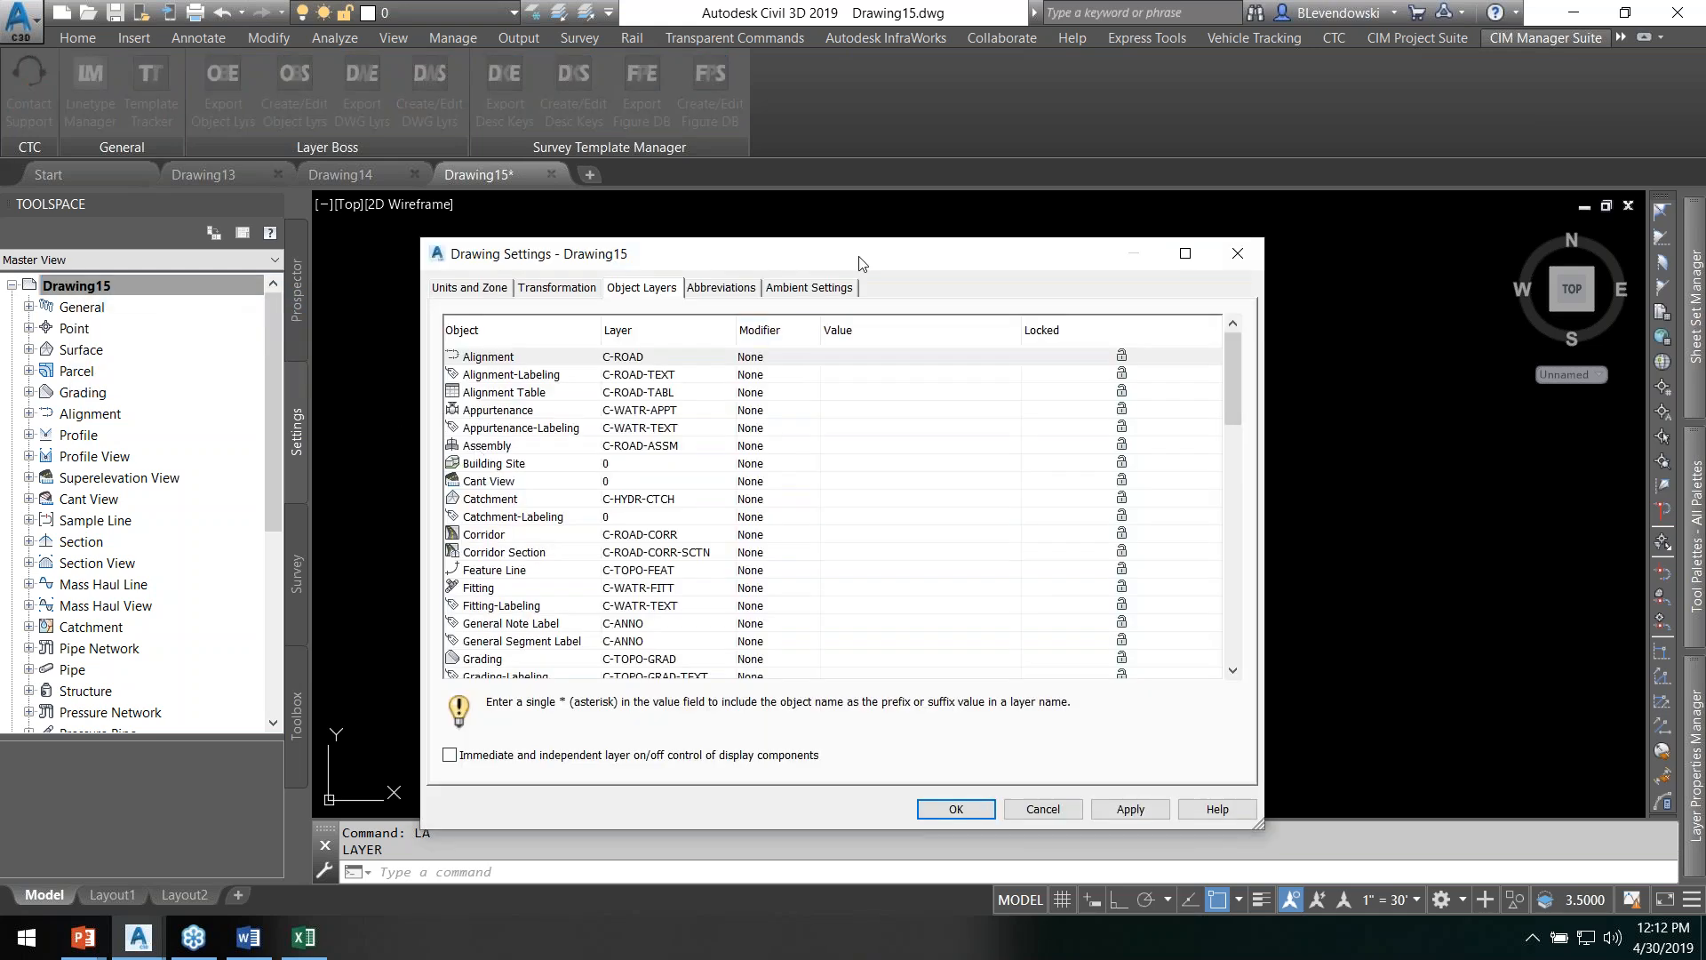
{"action": "left_click_drag", "start_coordinate": [859, 263], "coordinate": [812, 143]}
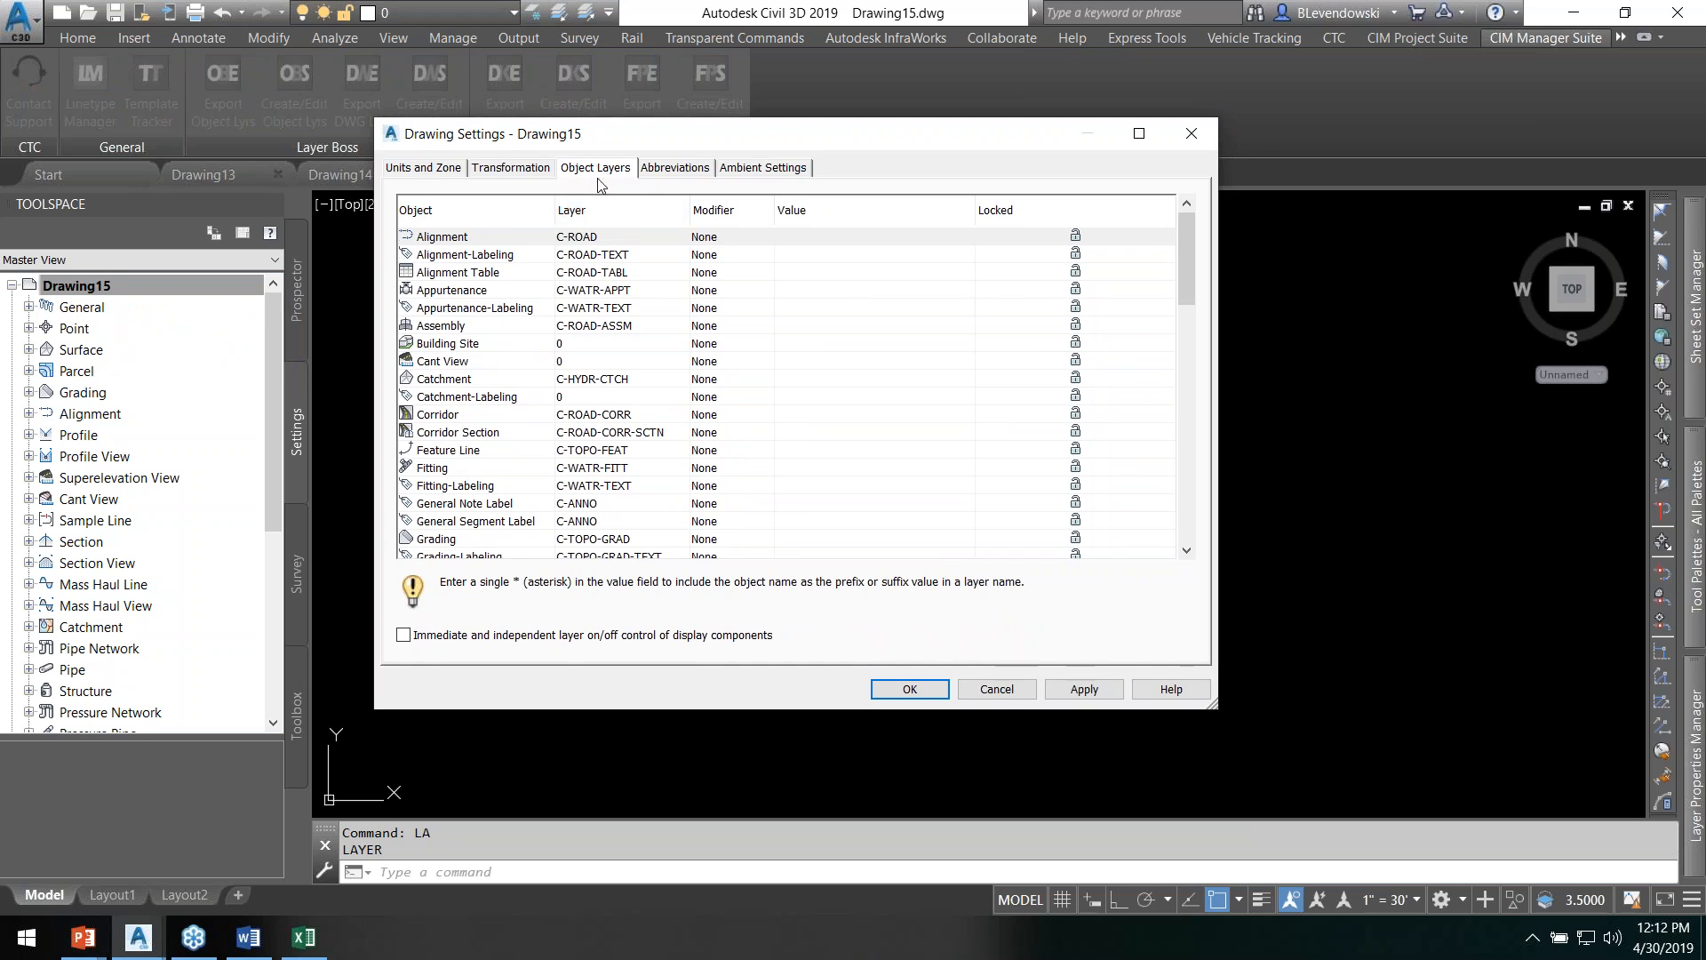
{"action": "scroll", "coordinate": [641, 475], "scroll_direction": "down", "scroll_amount": 3}
{"action": "scroll", "coordinate": [641, 487], "scroll_direction": "down", "scroll_amount": 3}
{"action": "scroll", "coordinate": [622, 426], "scroll_direction": "up", "scroll_amount": 7}
Step: Try entering the value -* for Alignment and -8 for Alignment-Labeling in the object layer settings, and close the settings
{"action": "left_click", "coordinate": [480, 237]}
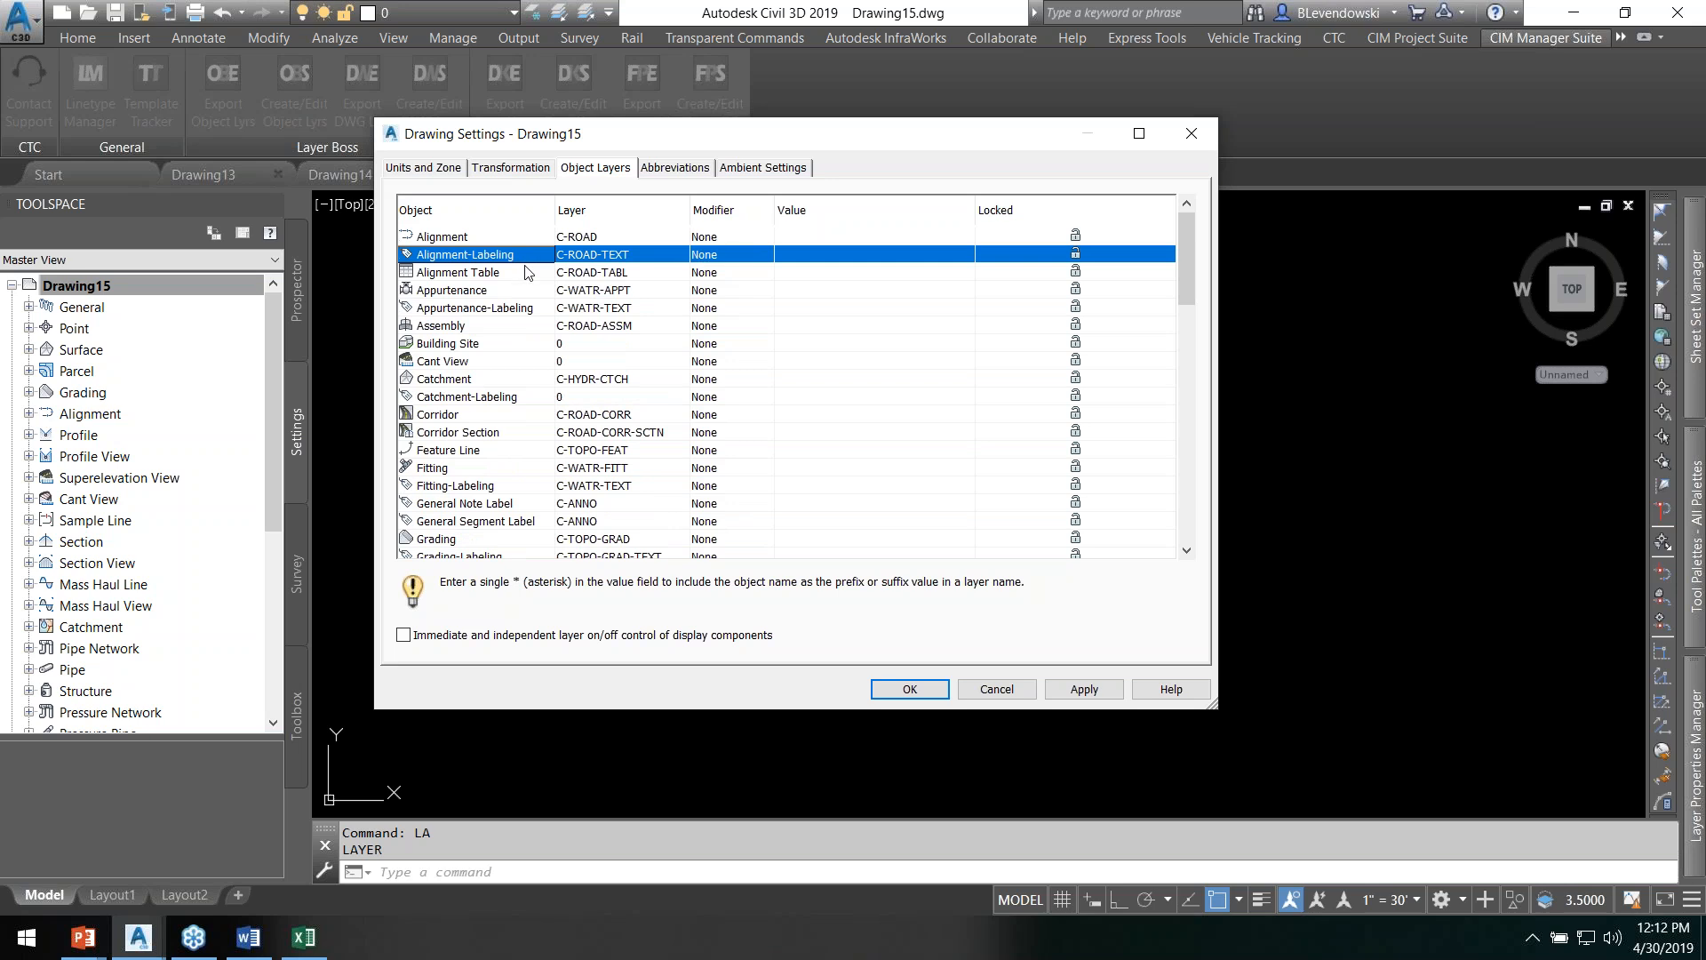
{"action": "left_click", "coordinate": [838, 235]}
{"action": "left_click", "coordinate": [837, 235]}
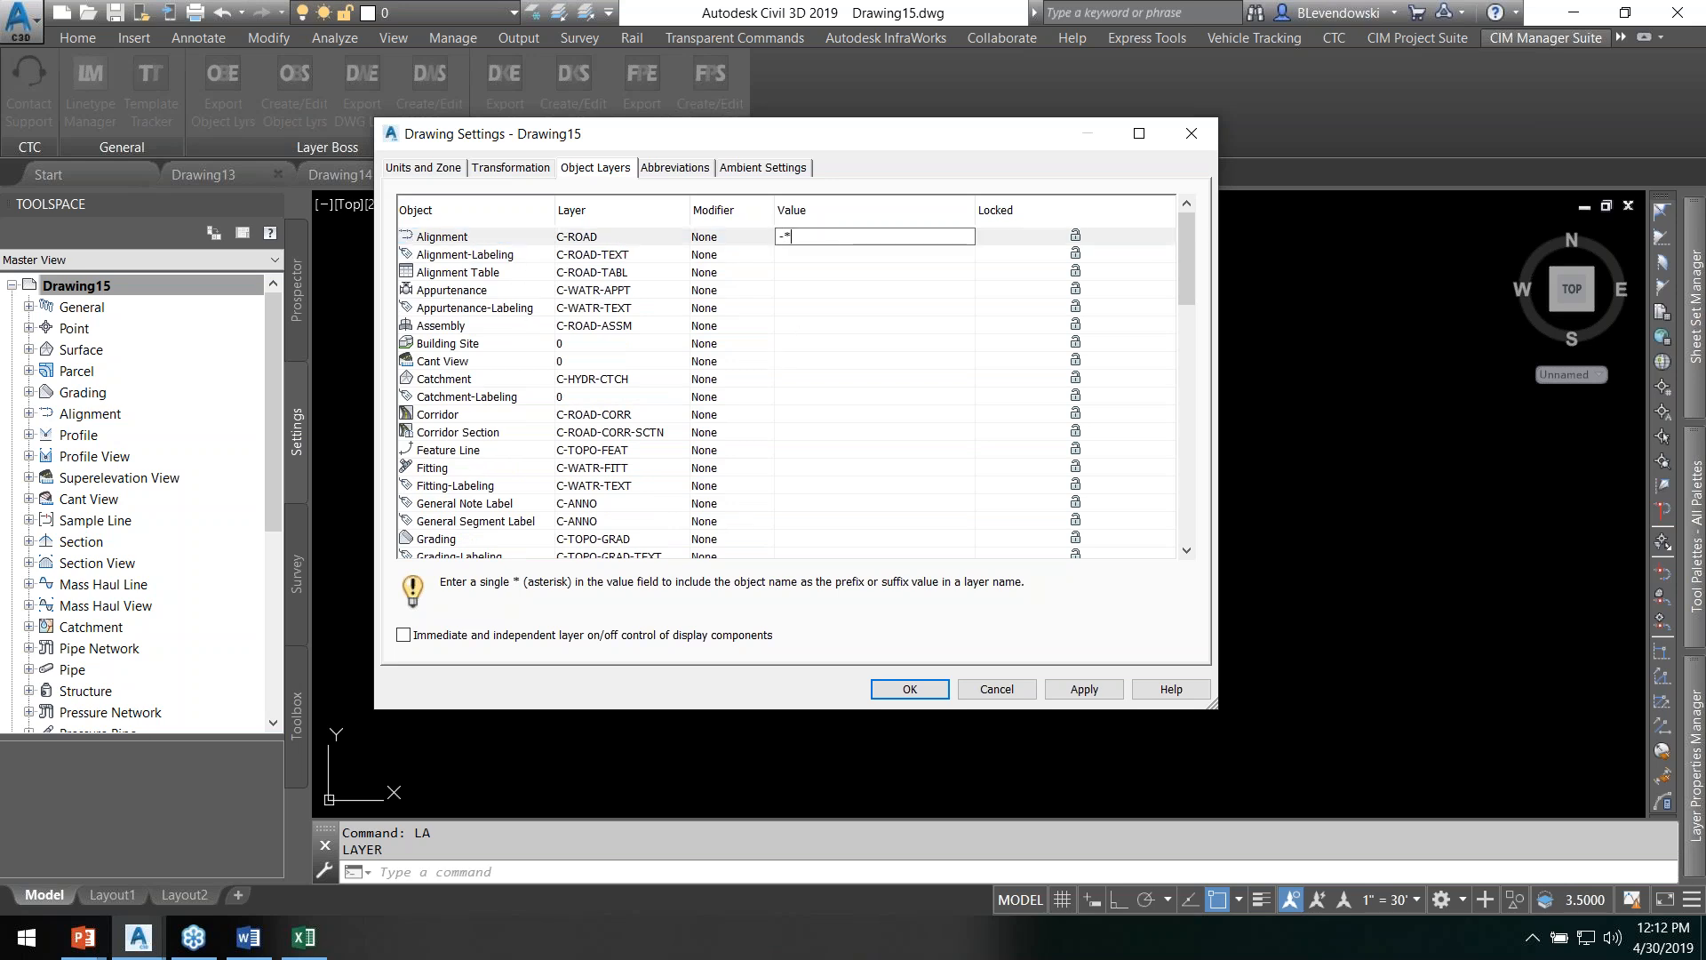
{"action": "left_click", "coordinate": [832, 255]}
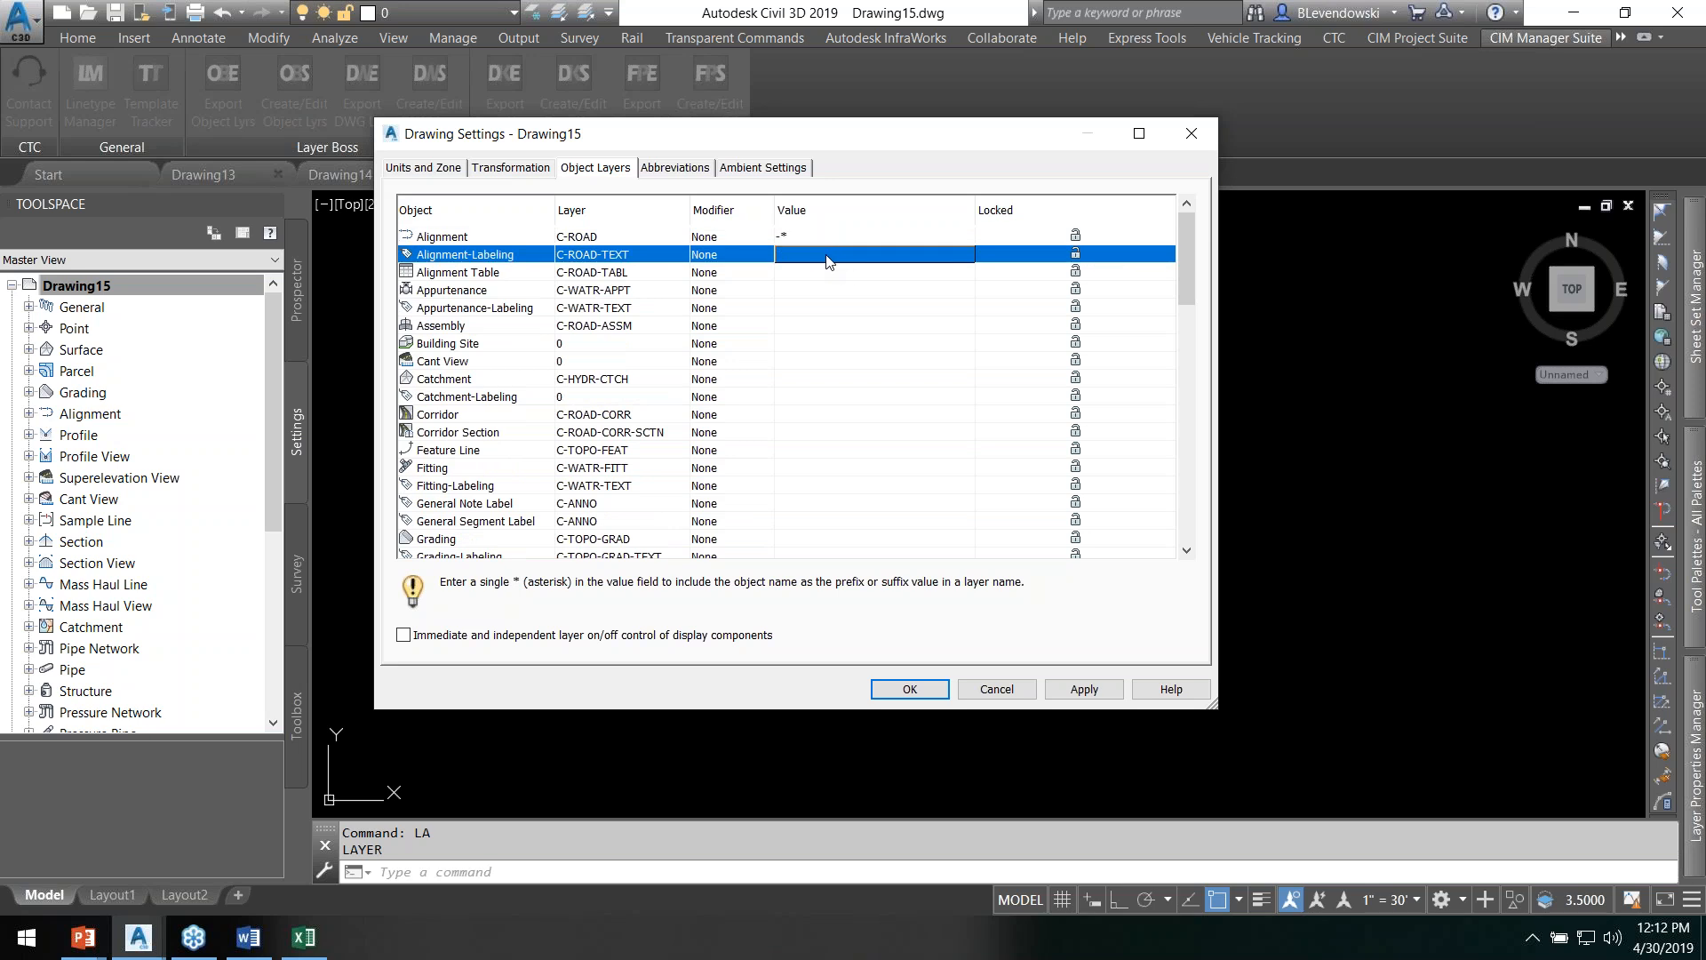
{"action": "left_click", "coordinate": [827, 256]}
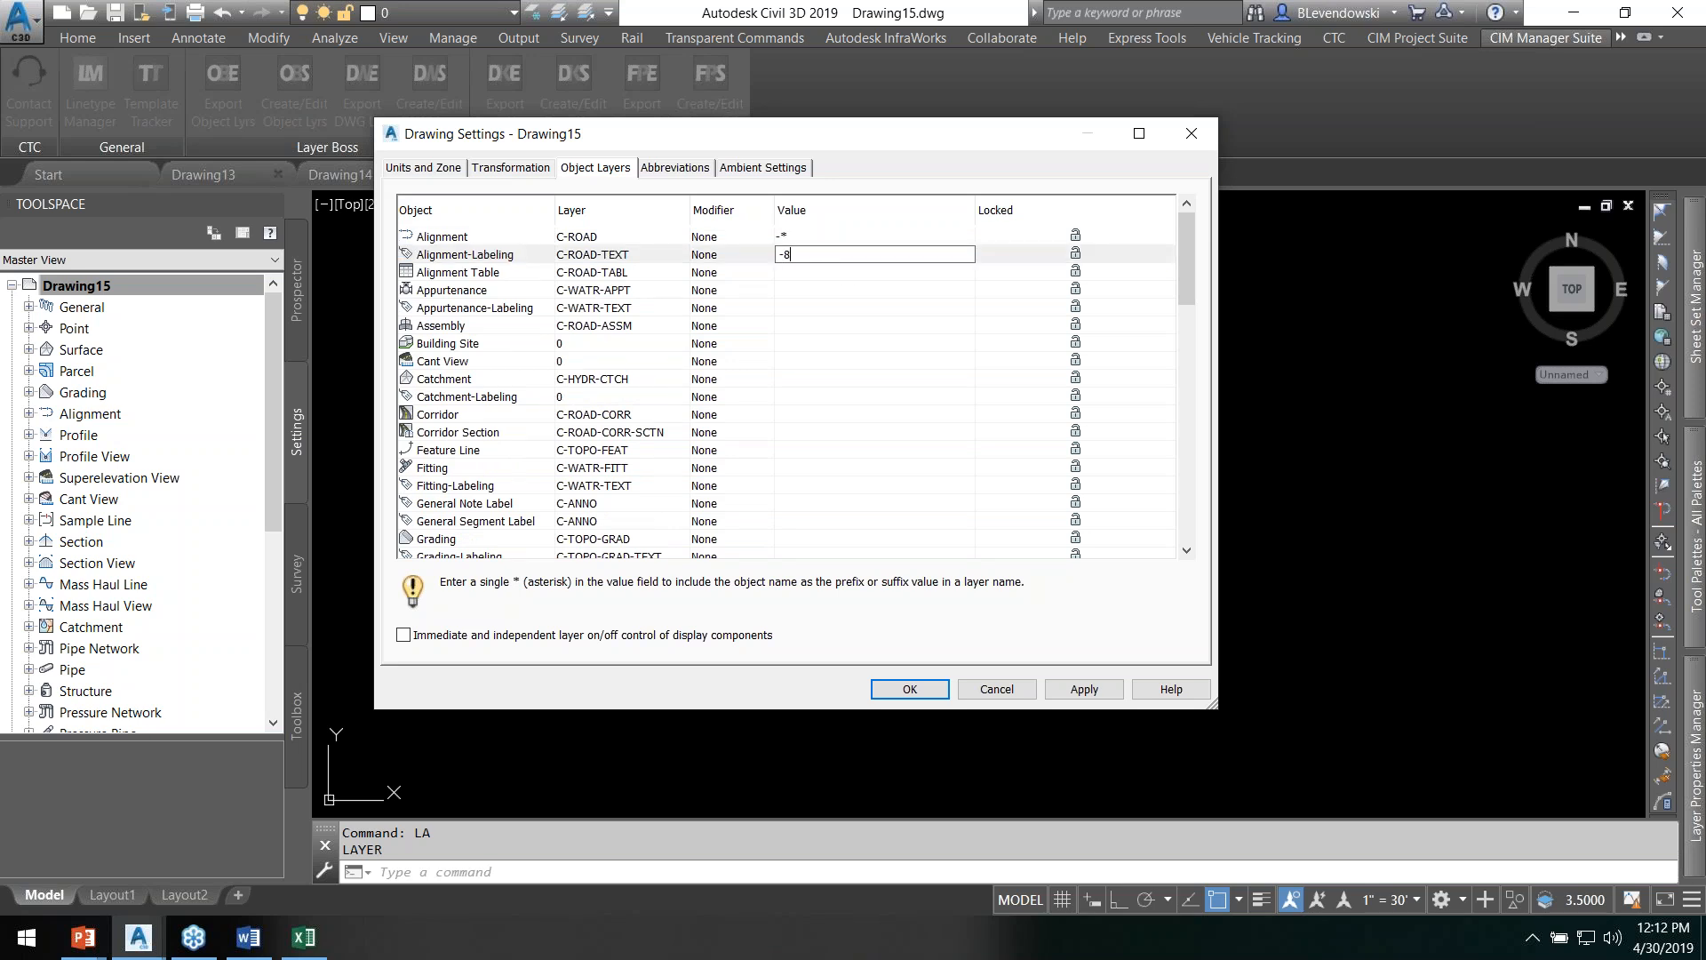
{"action": "key", "text": "Return"}
{"action": "key", "text": "Return"}
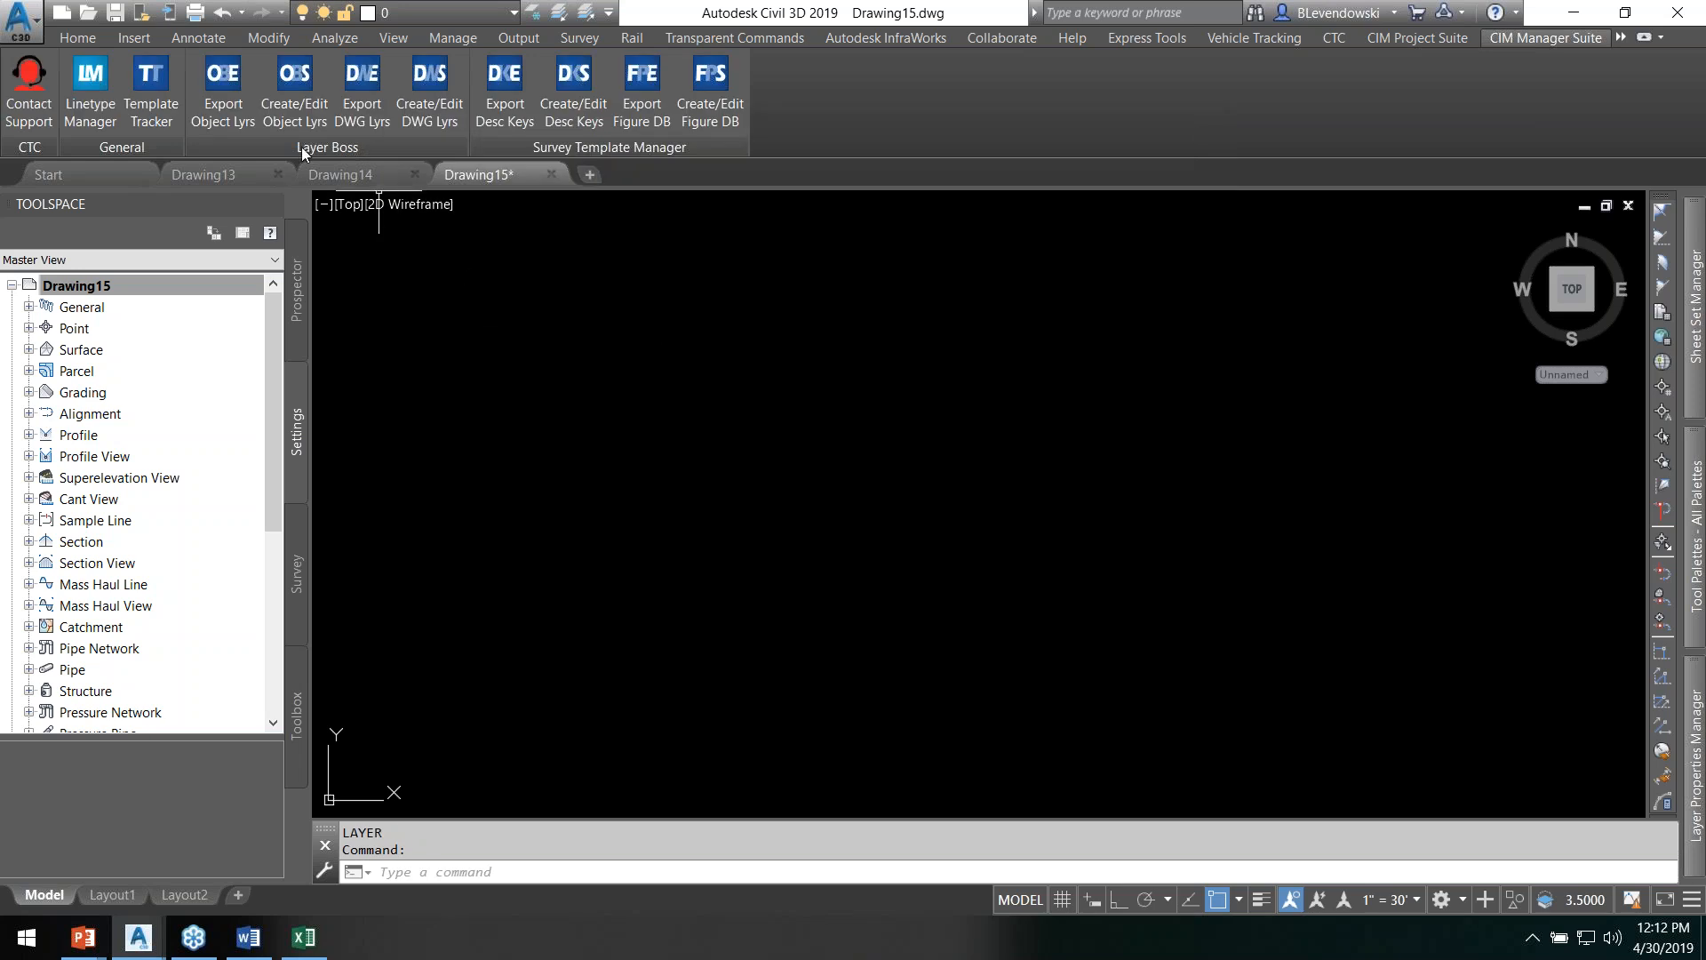
Step: Export the current drawing's object layers with Layer Boss, overwriting Civil 3D Object Layers.xlsx, and open the workbook in Excel
{"action": "left_click", "coordinate": [222, 87]}
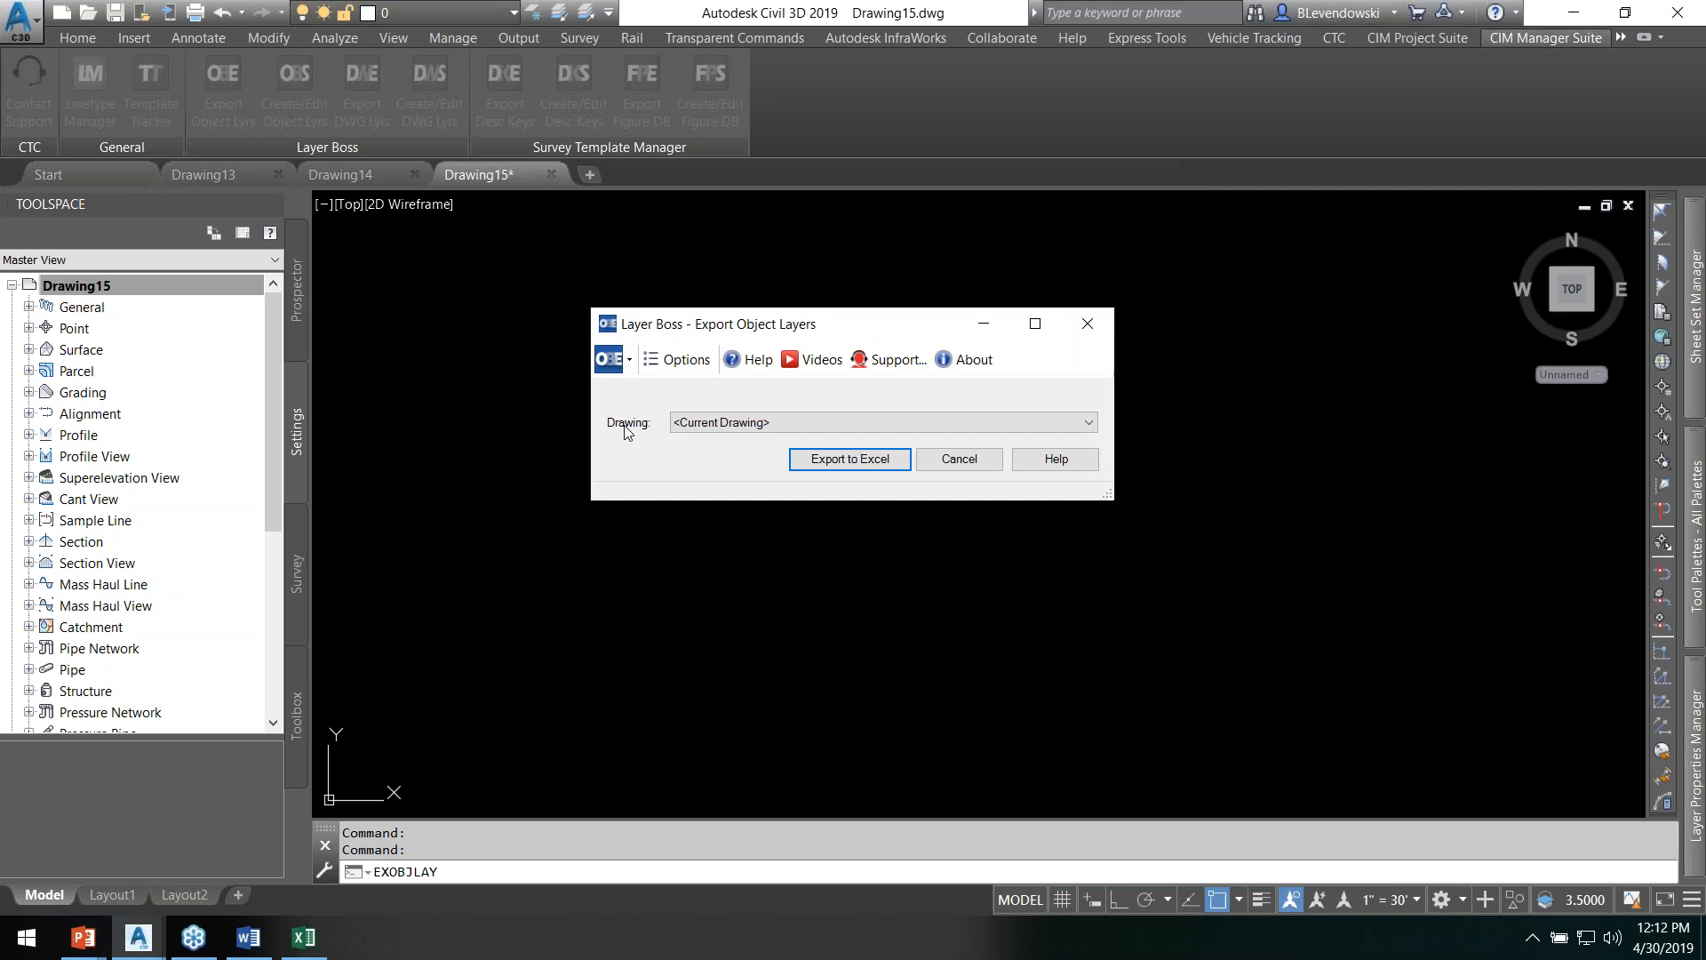
{"action": "left_click_drag", "start_coordinate": [826, 311], "coordinate": [827, 295]}
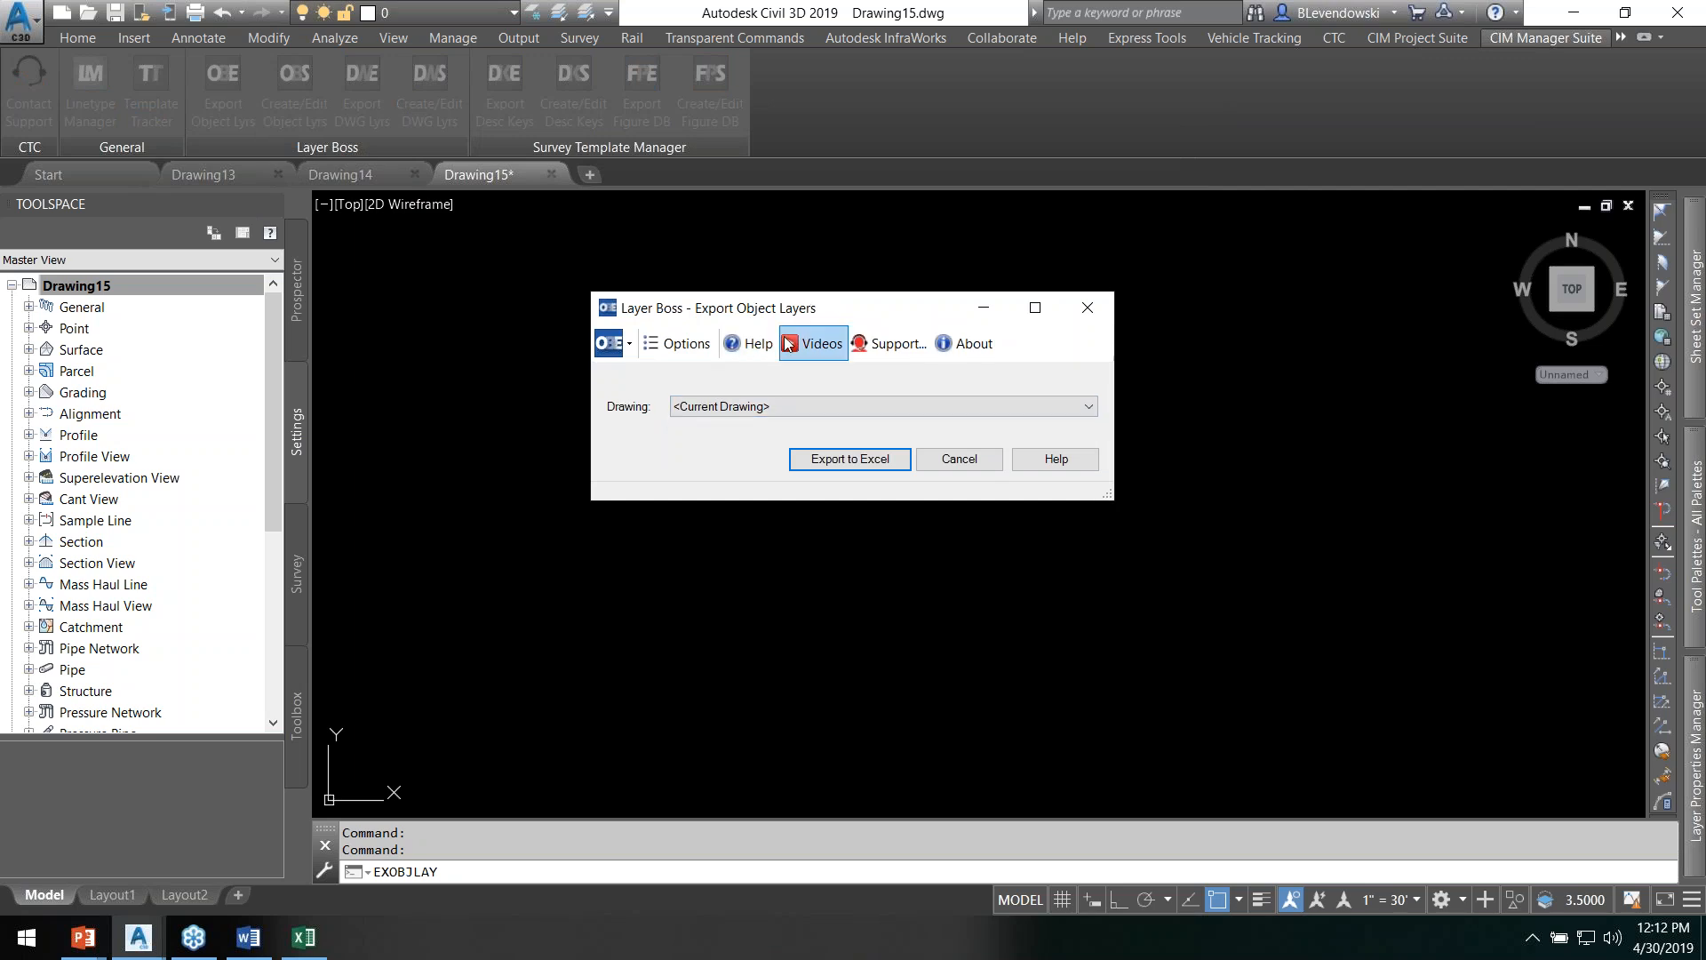
{"action": "left_click", "coordinate": [836, 460]}
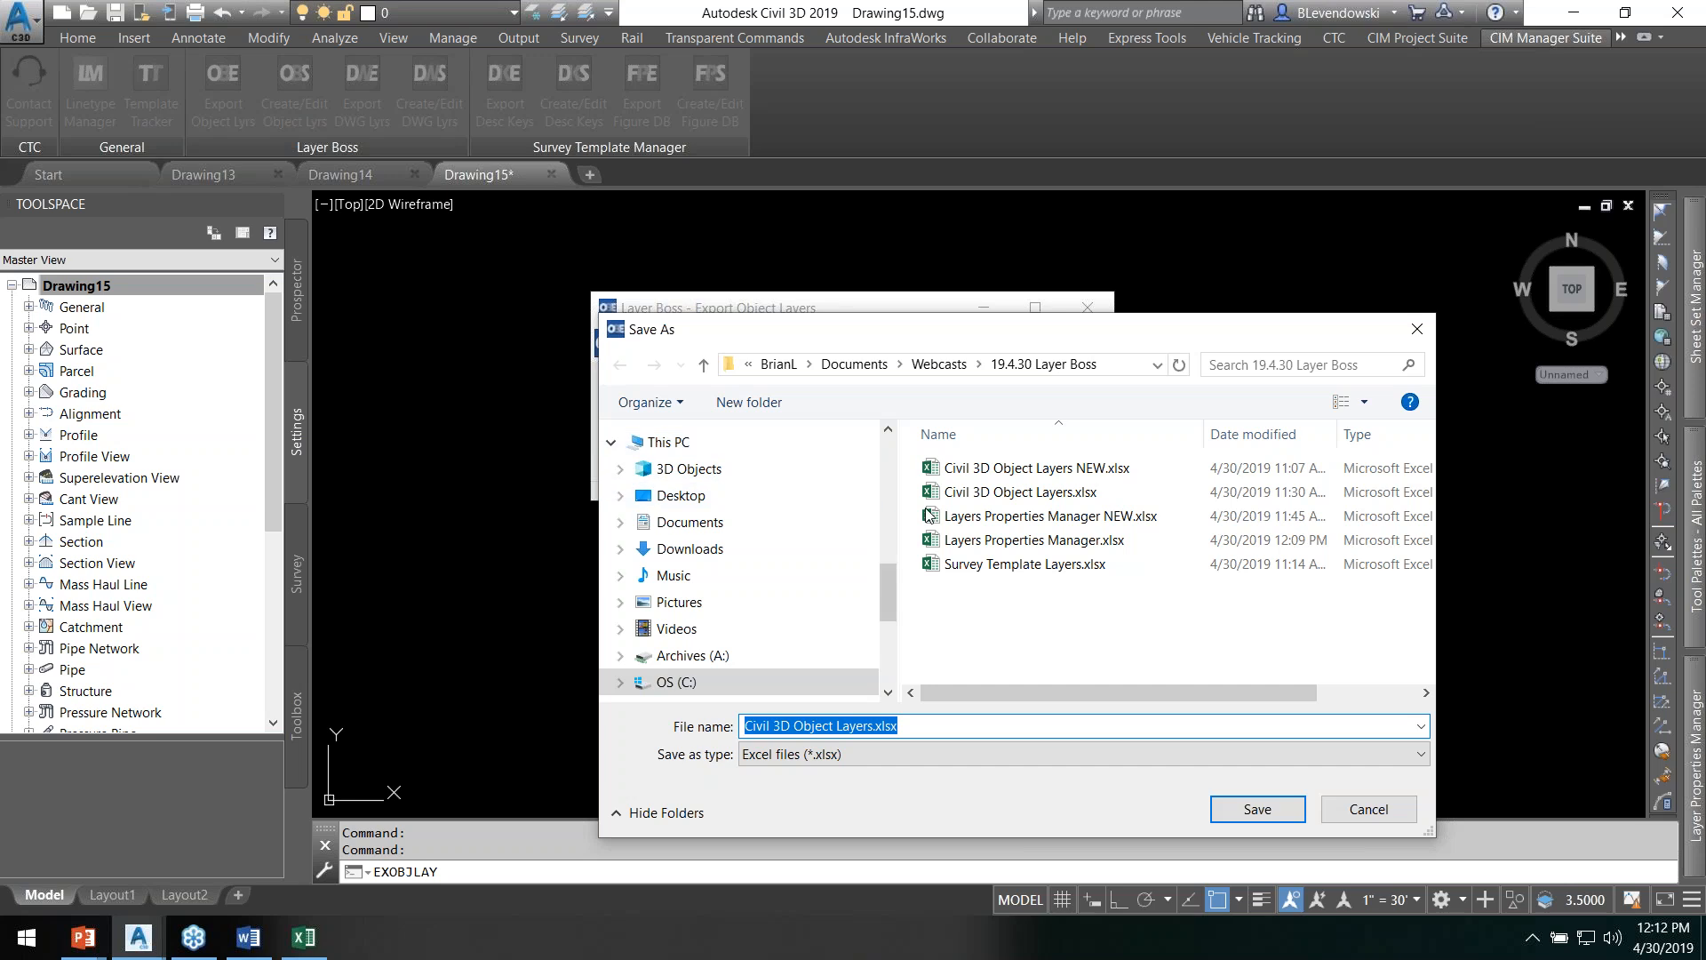
{"action": "double_click", "coordinate": [981, 495]}
{"action": "left_click", "coordinate": [905, 471]}
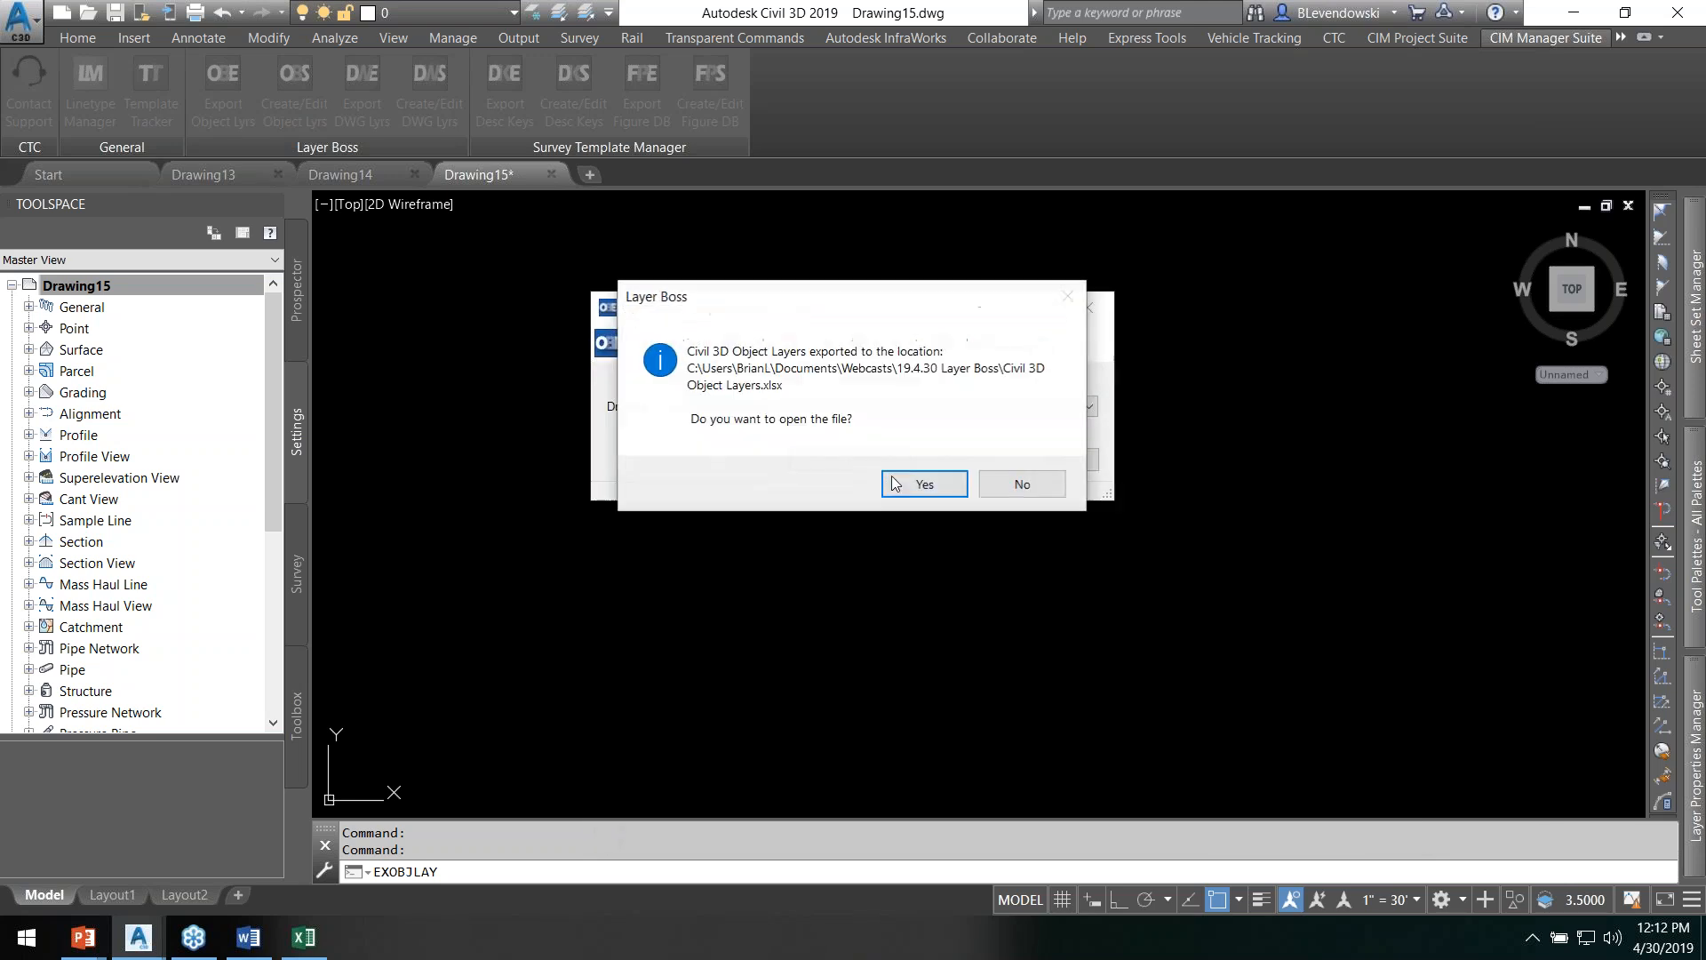
{"action": "left_click", "coordinate": [925, 484]}
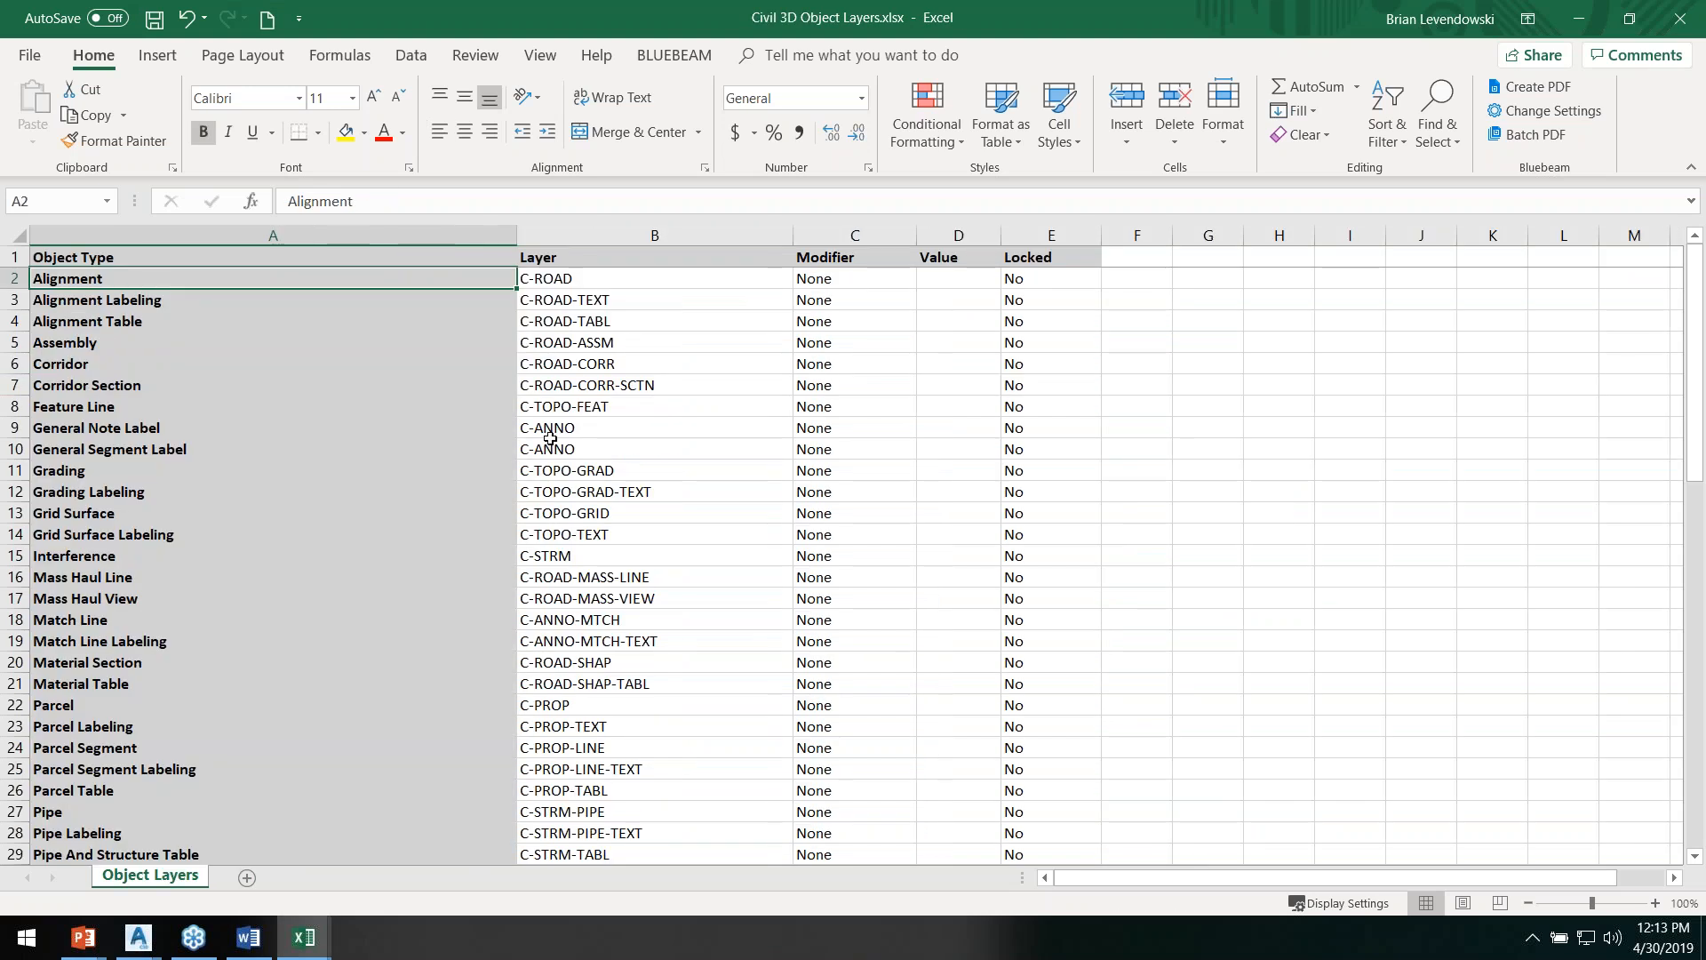
Step: Narrow column A, set Alignment's modifier to Suffix with value -*, and fill both down through Corridor Section in row 7
{"action": "left_click_drag", "start_coordinate": [520, 238], "coordinate": [370, 237]}
{"action": "left_click", "coordinate": [739, 278]}
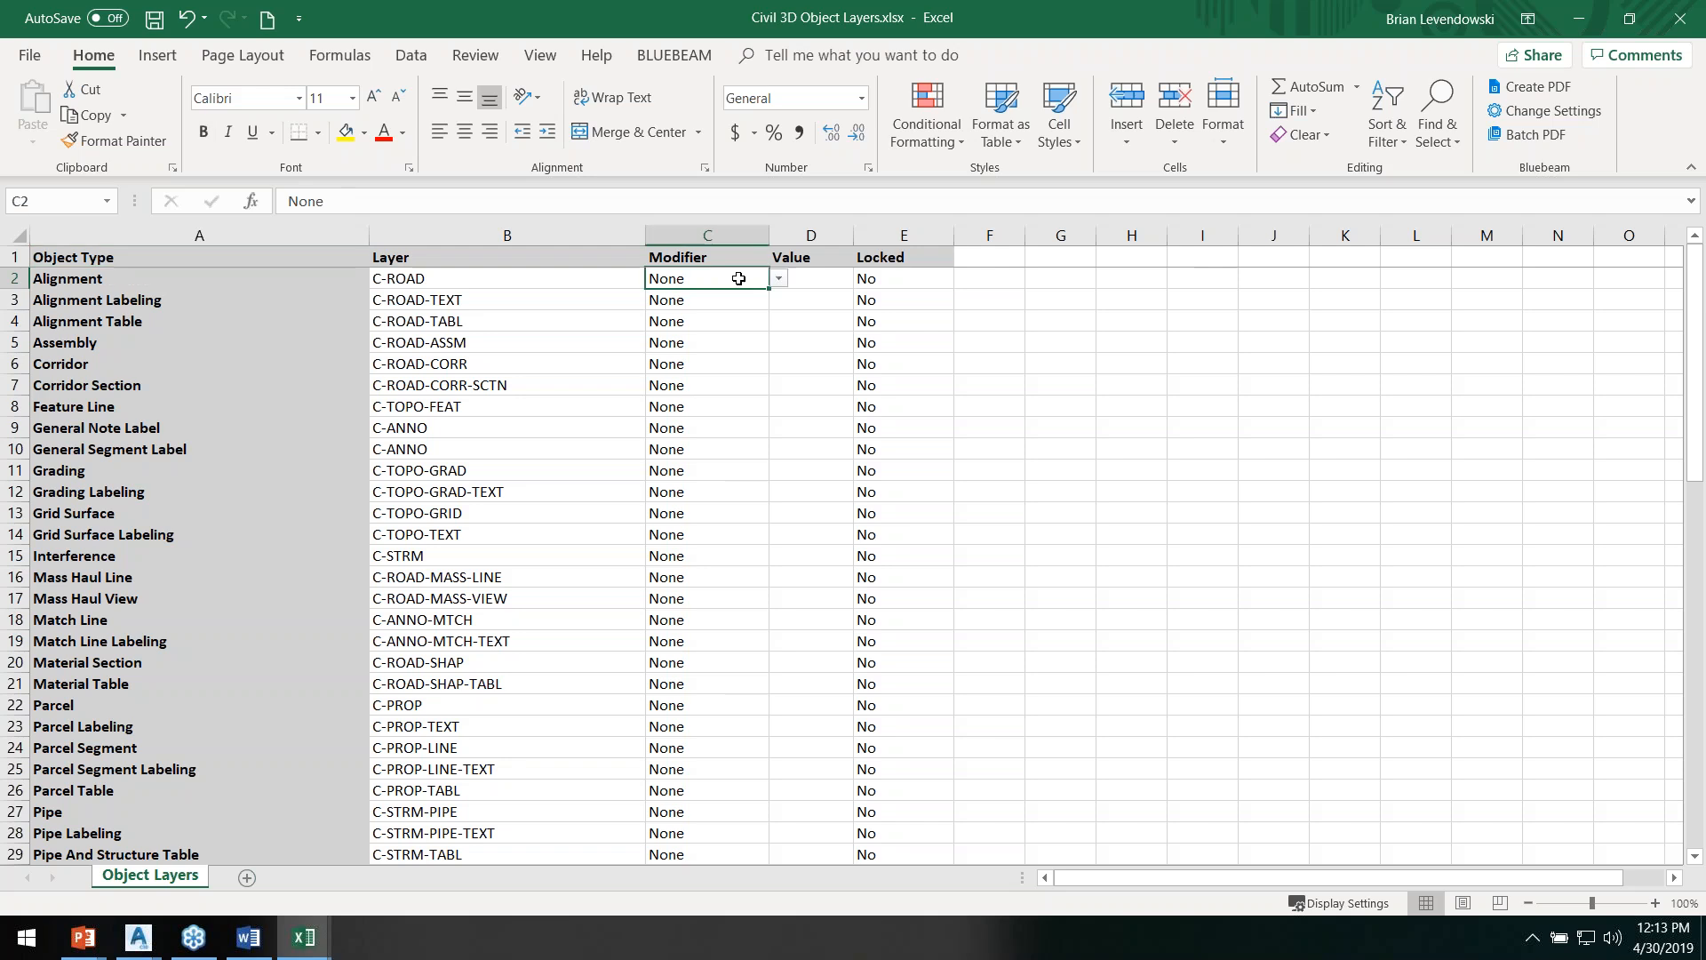
{"action": "left_click", "coordinate": [778, 278]}
{"action": "left_click", "coordinate": [745, 308]}
{"action": "left_click", "coordinate": [816, 278]}
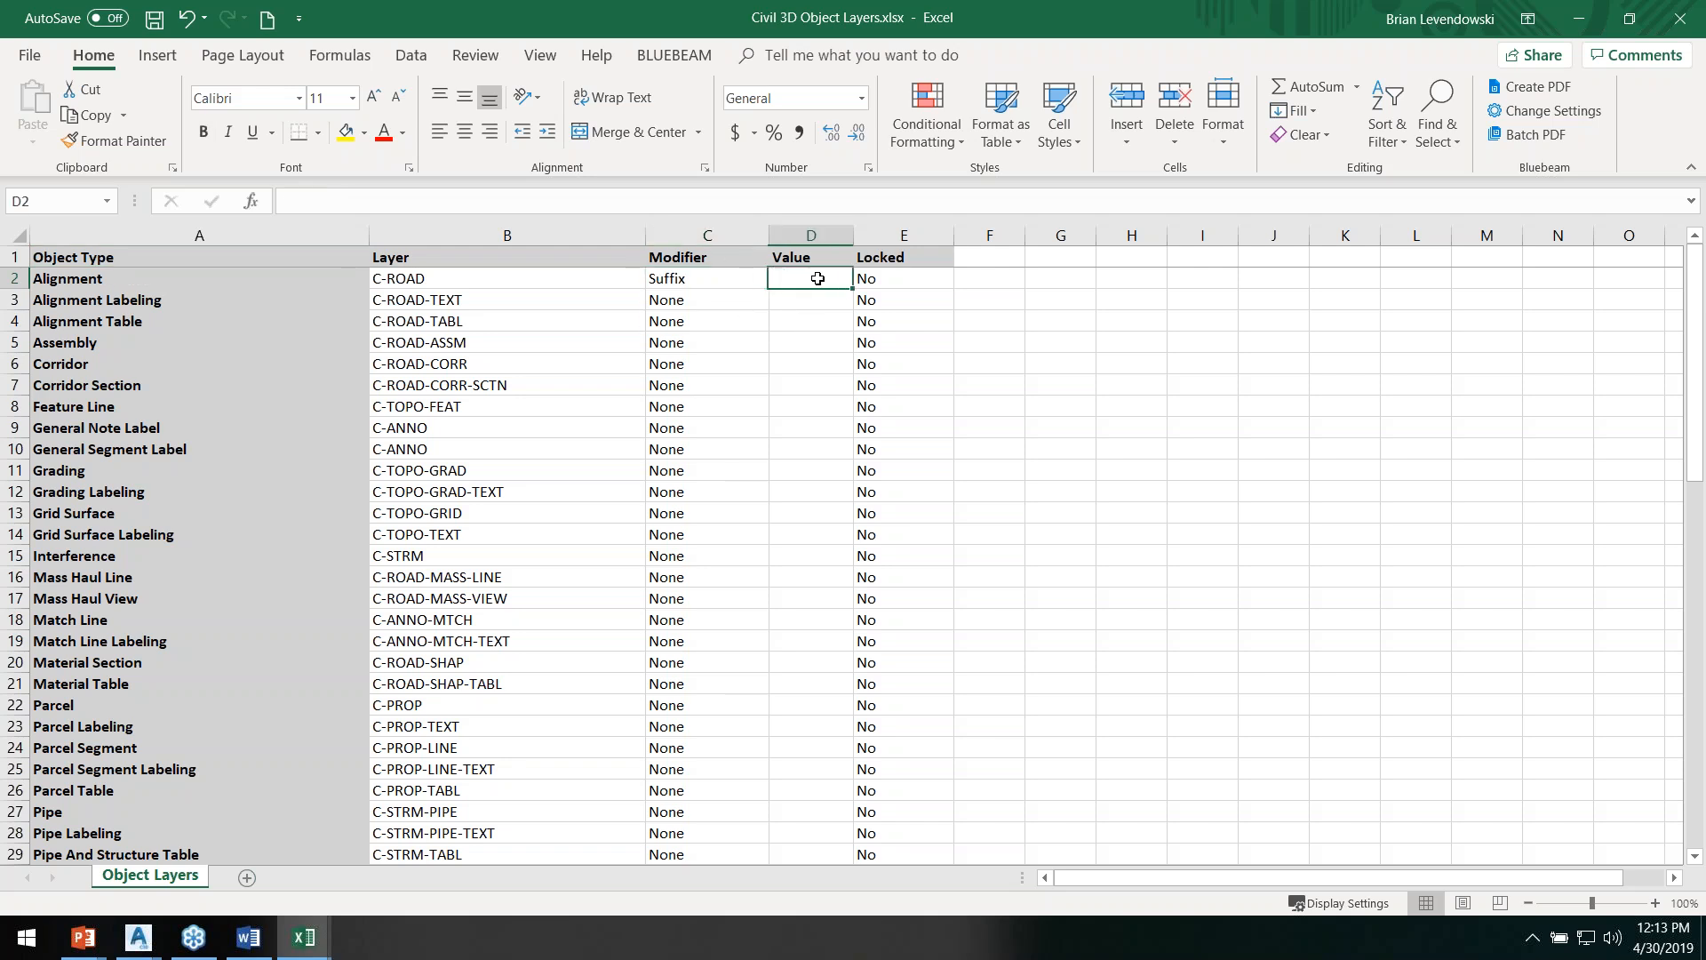
{"action": "type", "text": "-*"}
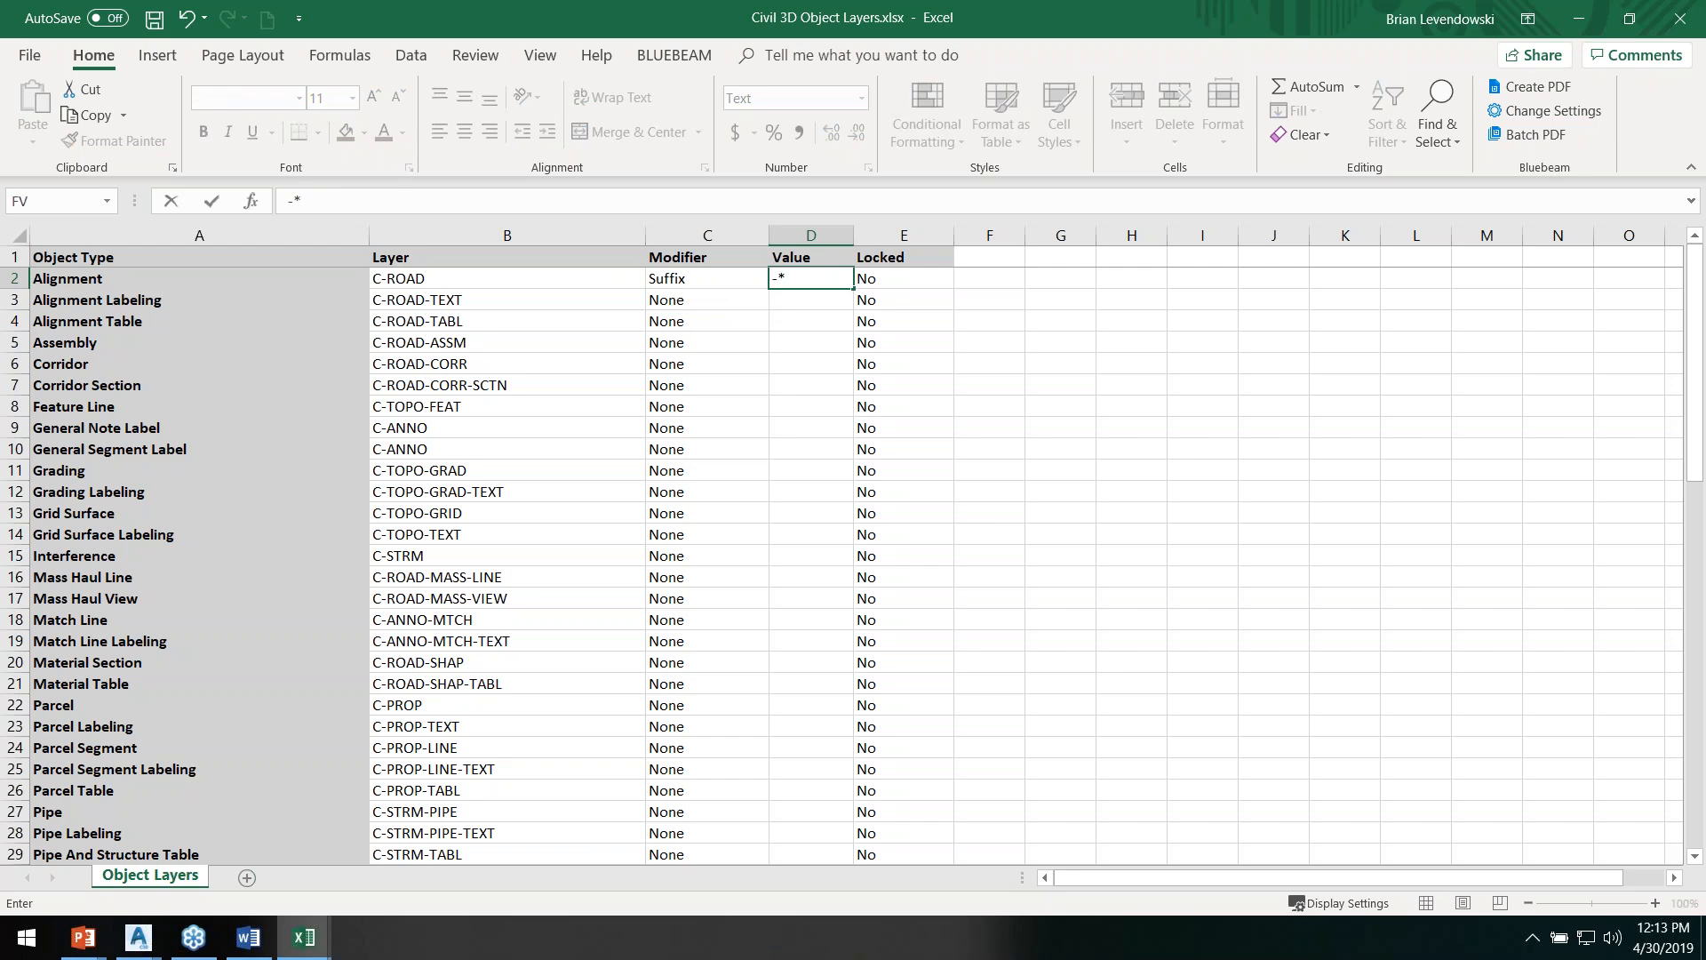
{"action": "key", "text": "Return"}
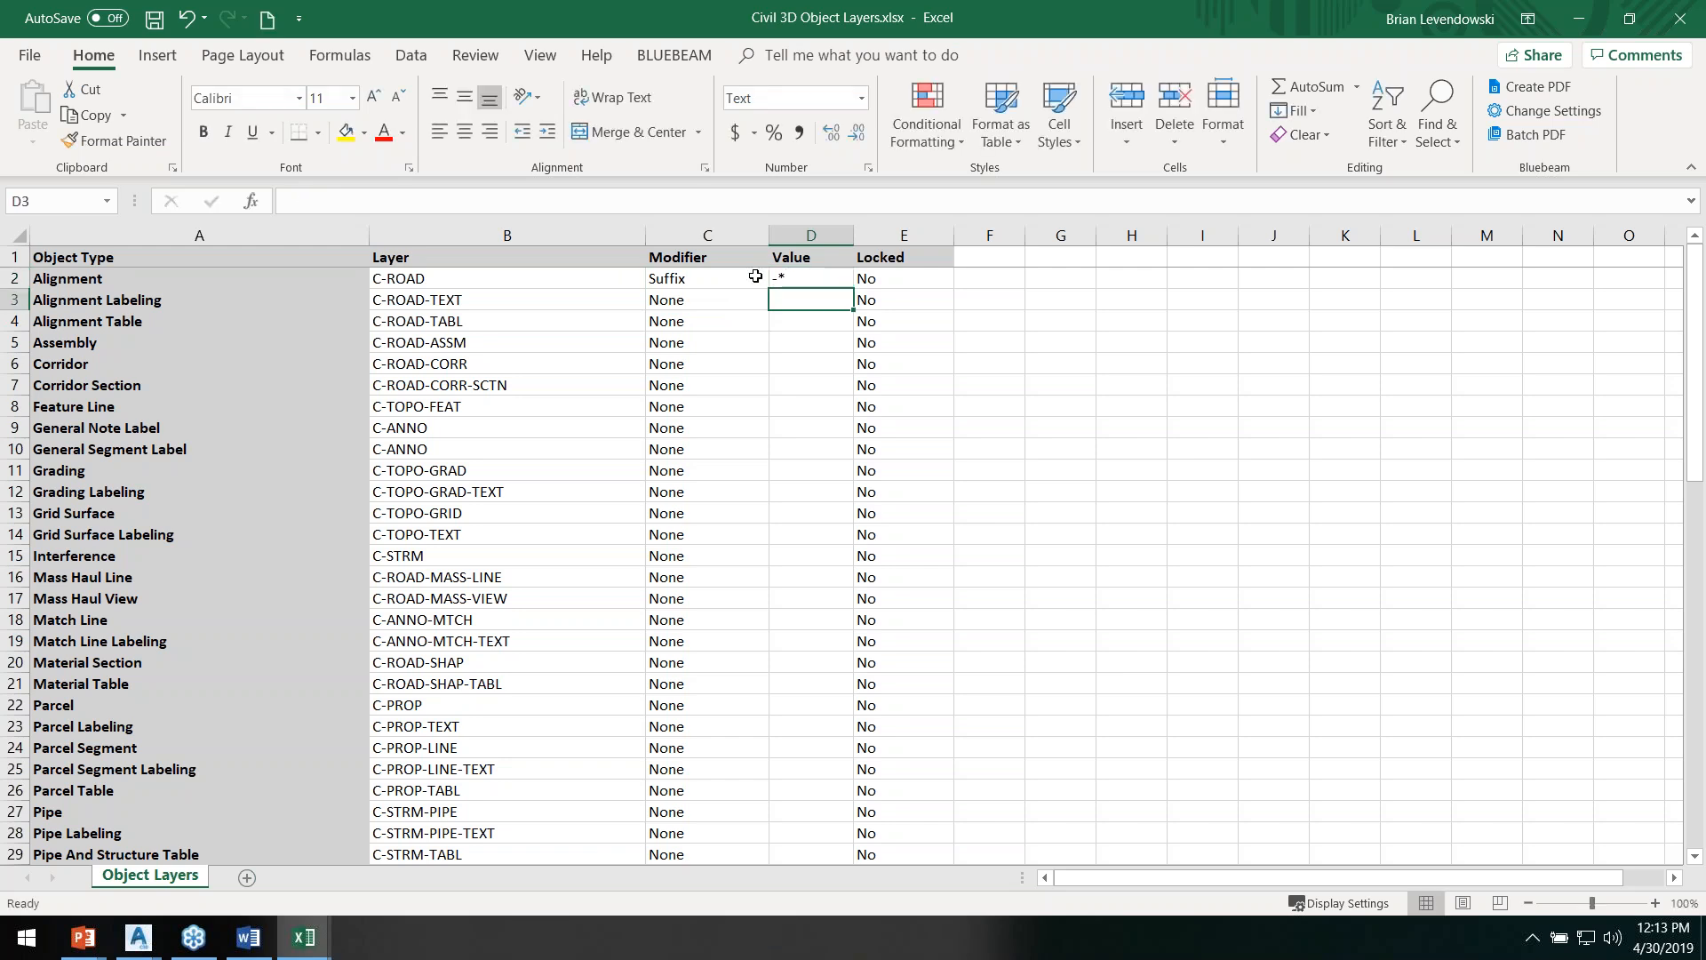
{"action": "left_click", "coordinate": [756, 277]}
{"action": "left_click_drag", "start_coordinate": [729, 281], "coordinate": [854, 397]}
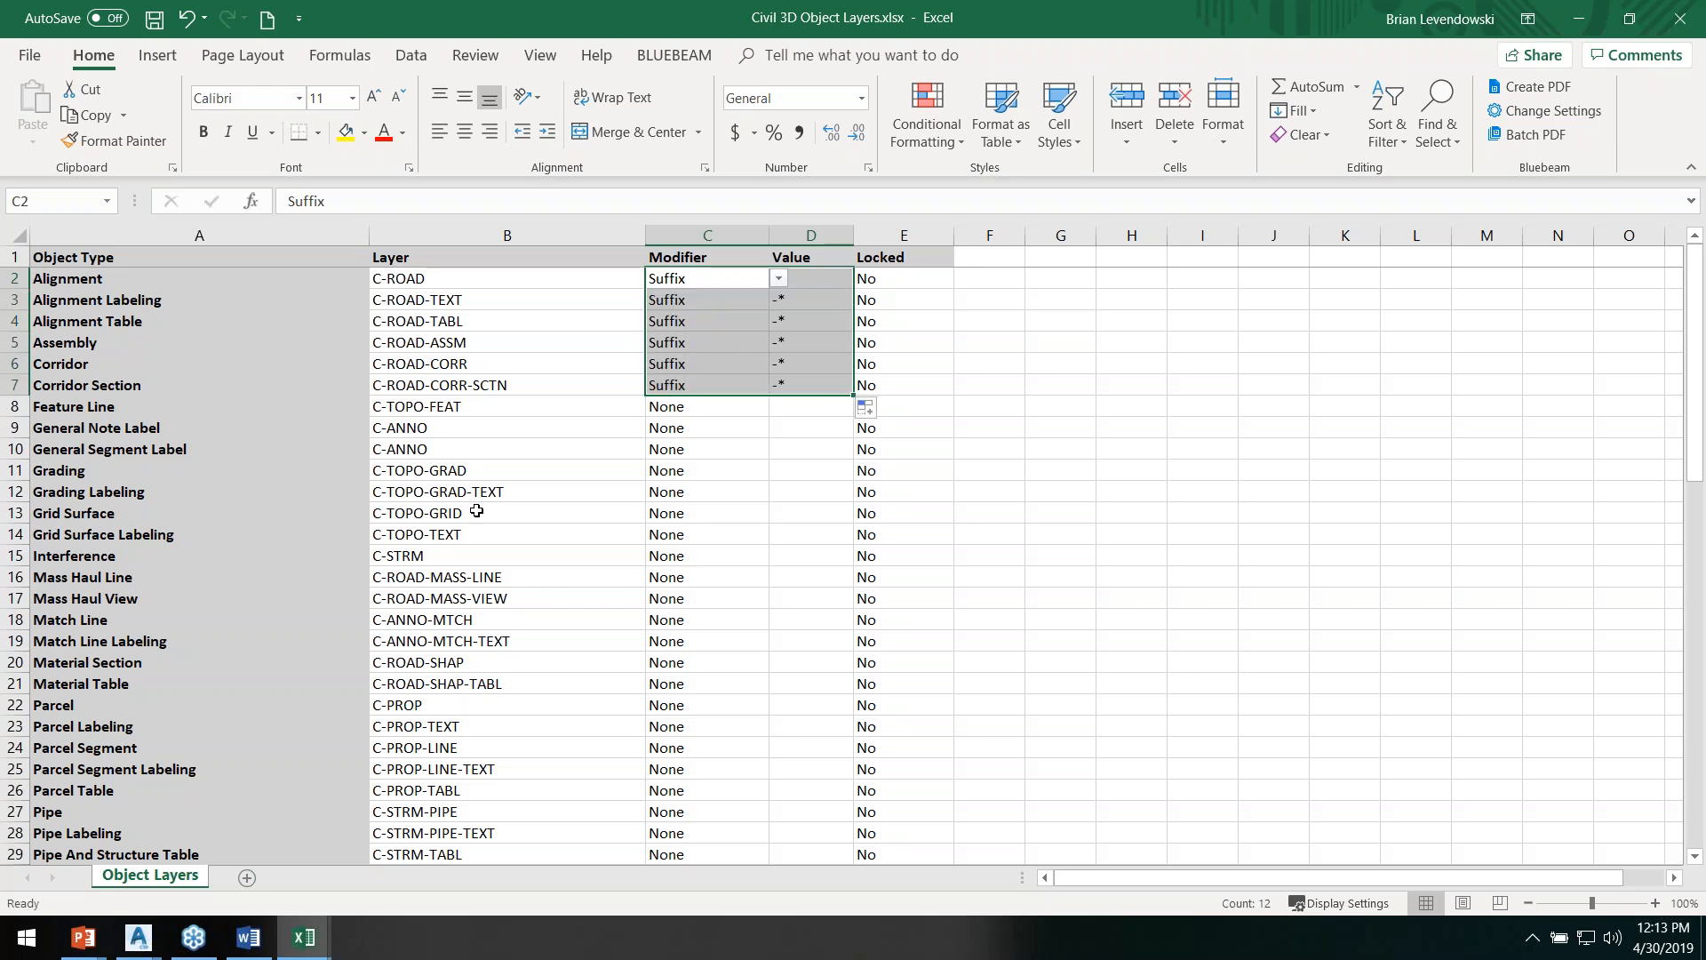
Step: Set the layer of the Alignment Table object type to C-TABL
{"action": "left_click", "coordinate": [437, 429]}
{"action": "left_click", "coordinate": [480, 318]}
{"action": "type", "text": "c-"}
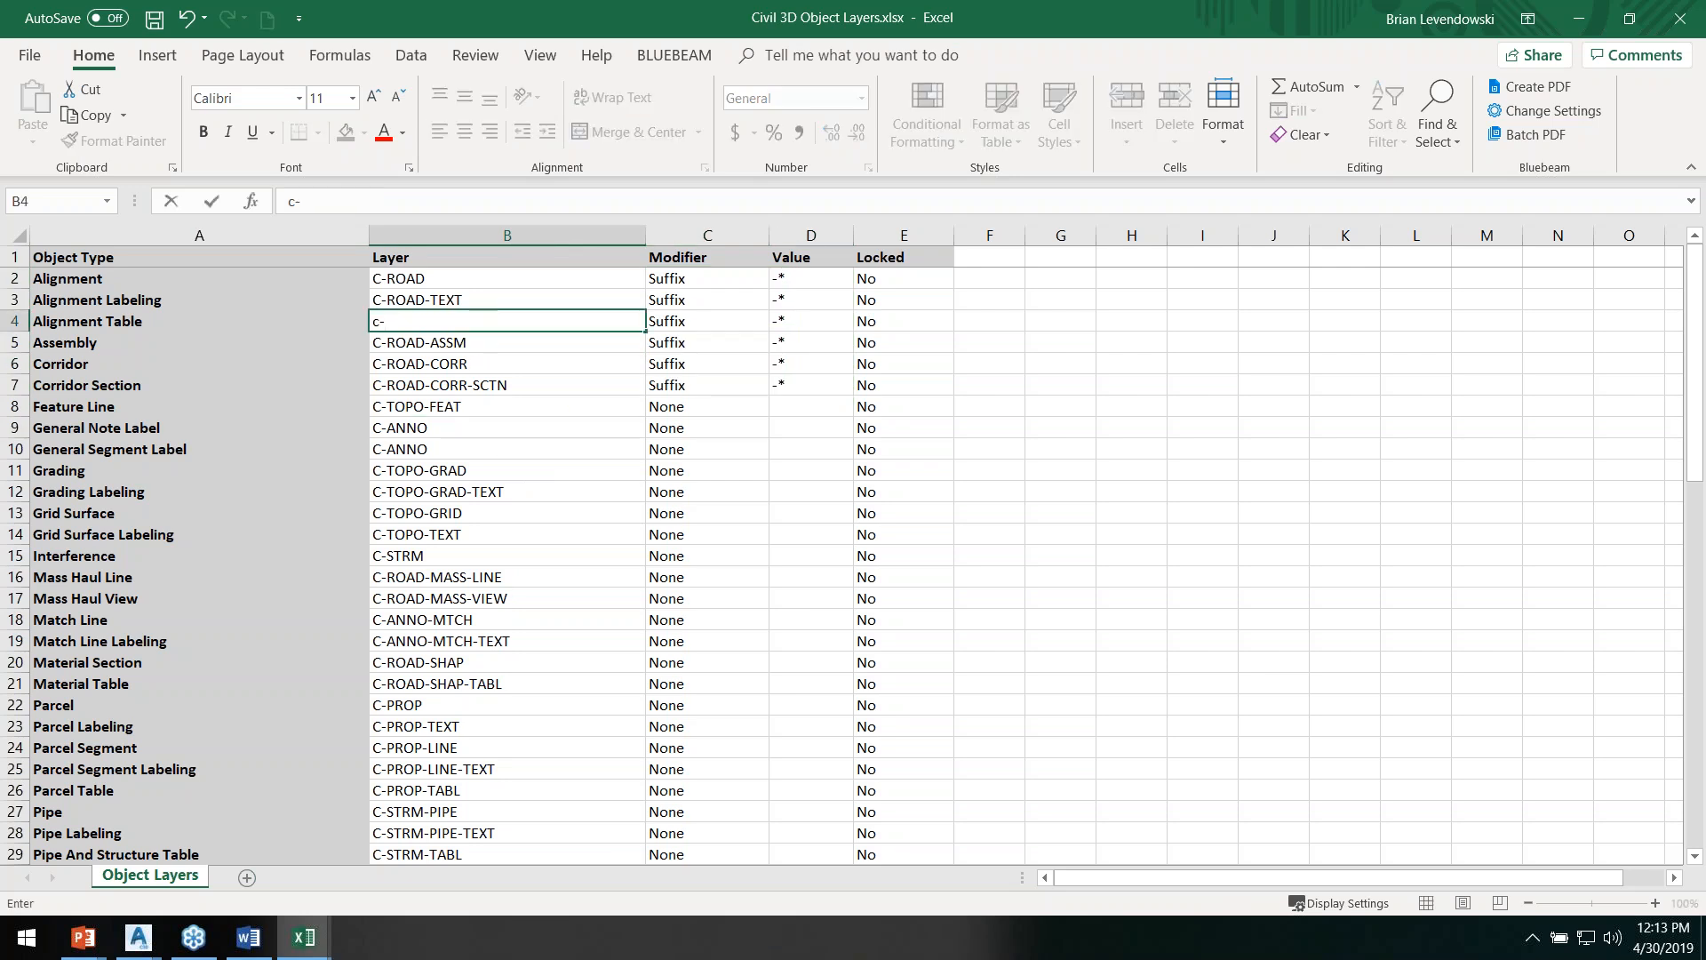
{"action": "key", "text": "BackSpace"}
{"action": "type", "text": "C-TABL"}
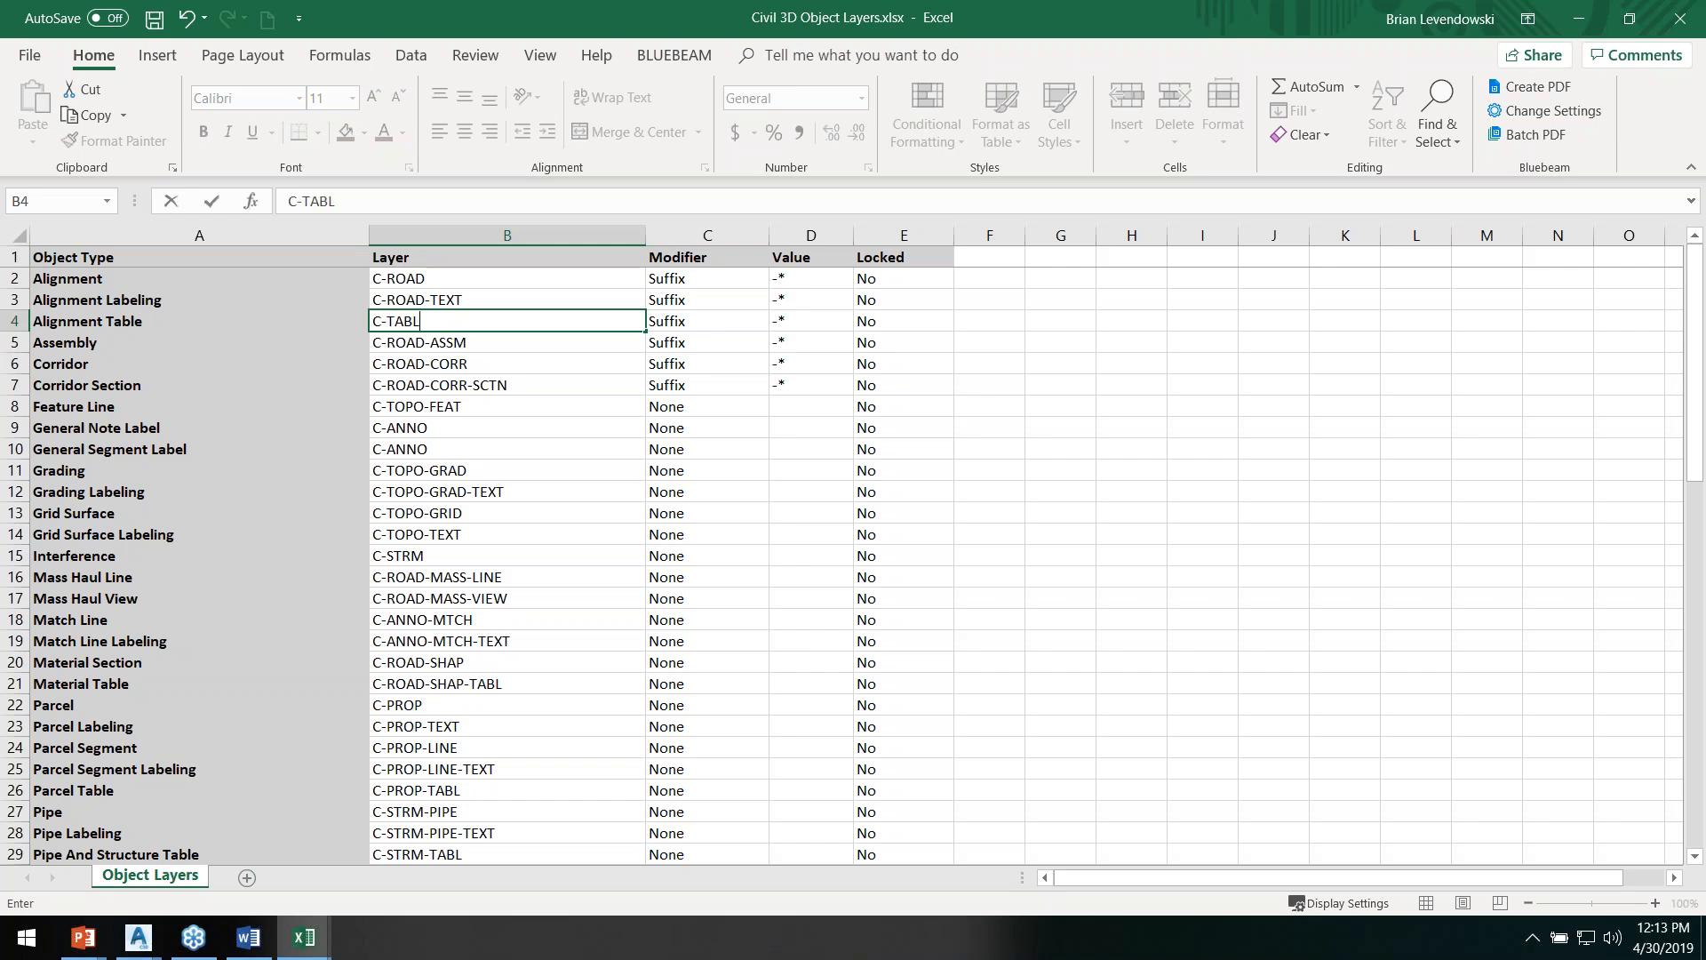
{"action": "key", "text": "Return"}
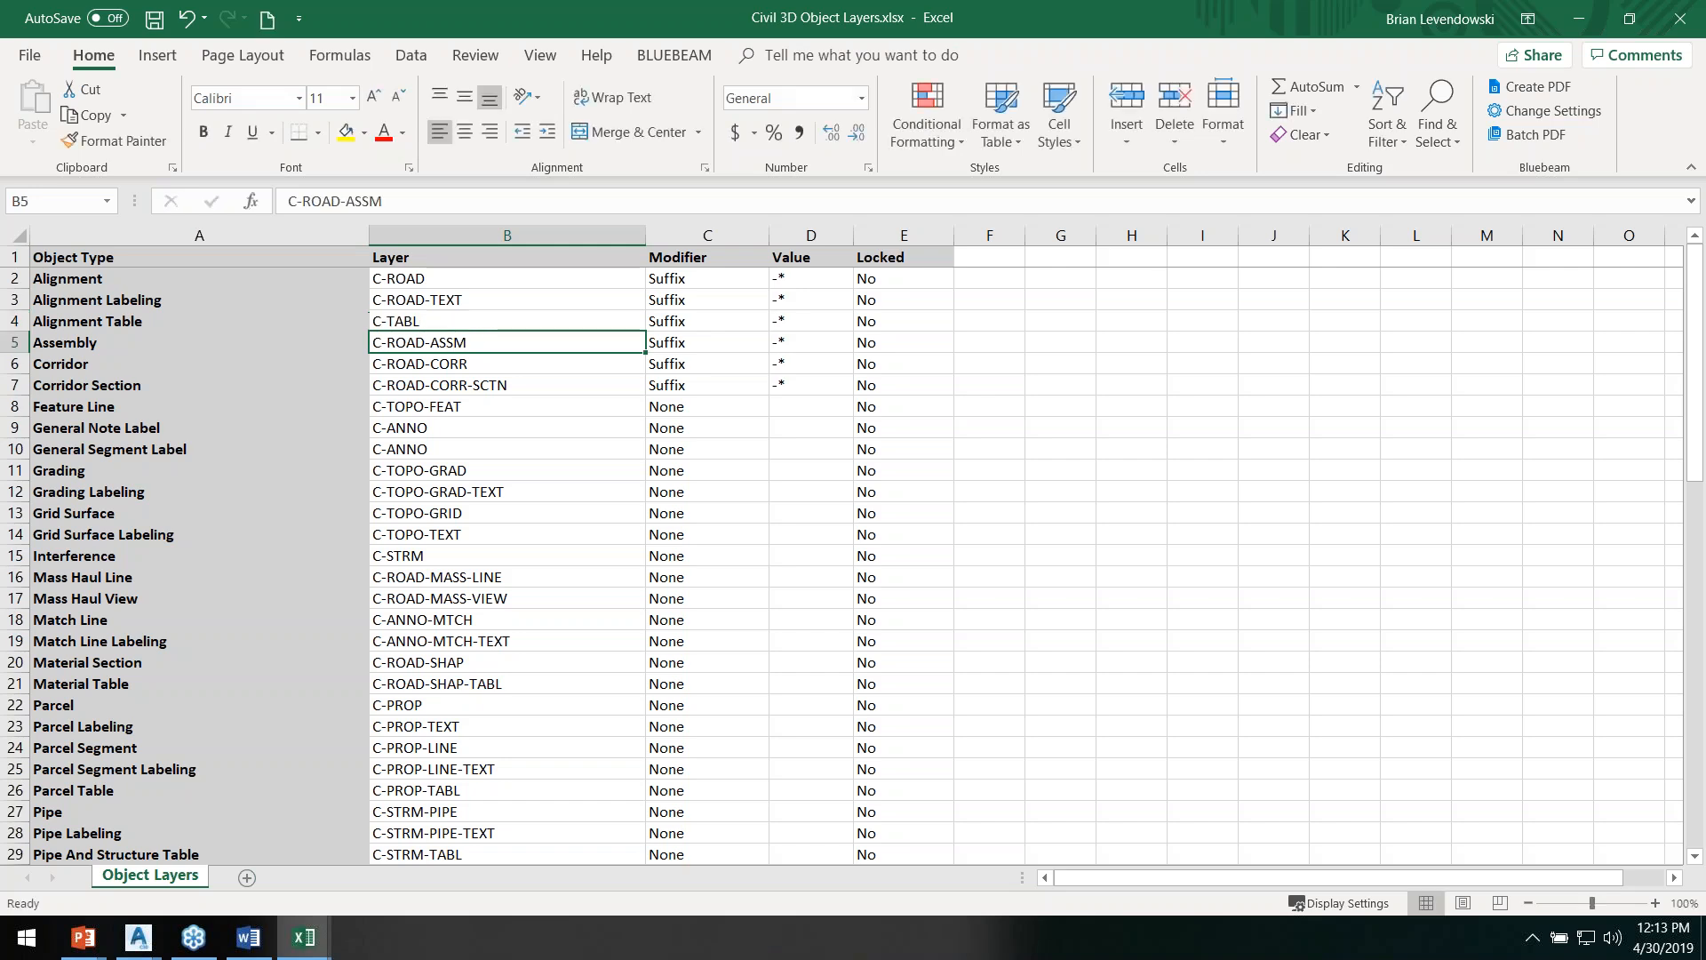
Step: Search the sheet for TABLE and copy Alignment Table's layer C-TABL into the layer cell of Material Table
{"action": "left_click", "coordinate": [426, 323]}
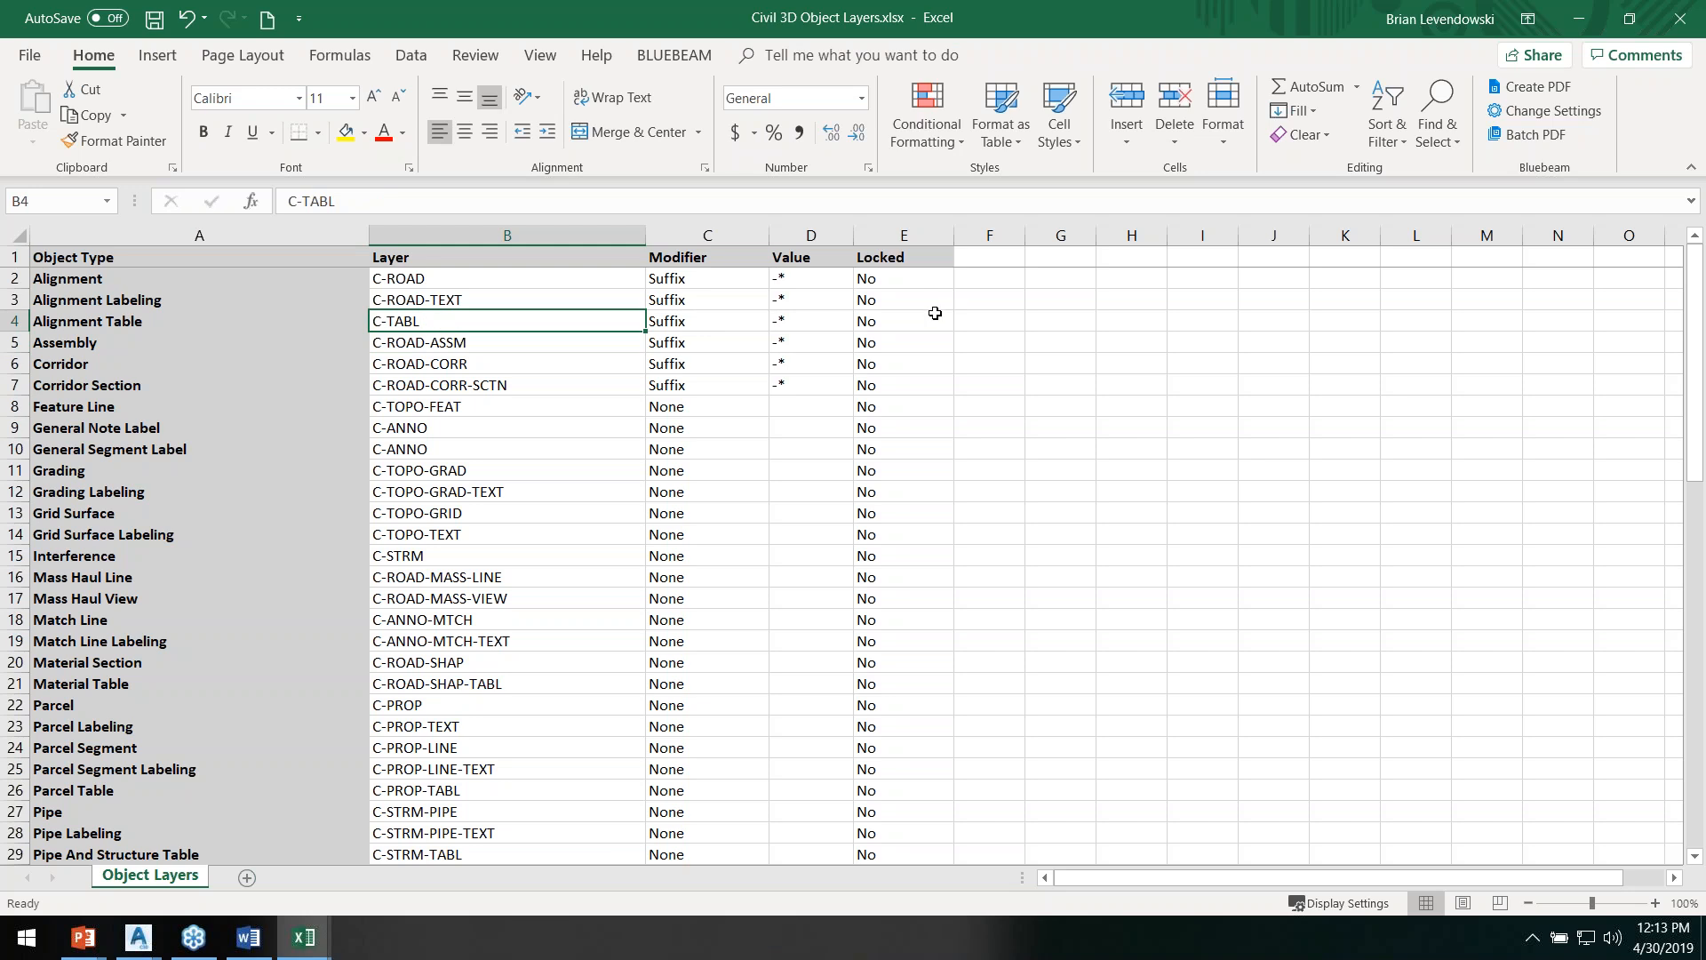
{"action": "key", "text": "ctrl+f"}
{"action": "left_click_drag", "start_coordinate": [738, 351], "coordinate": [1390, 271]}
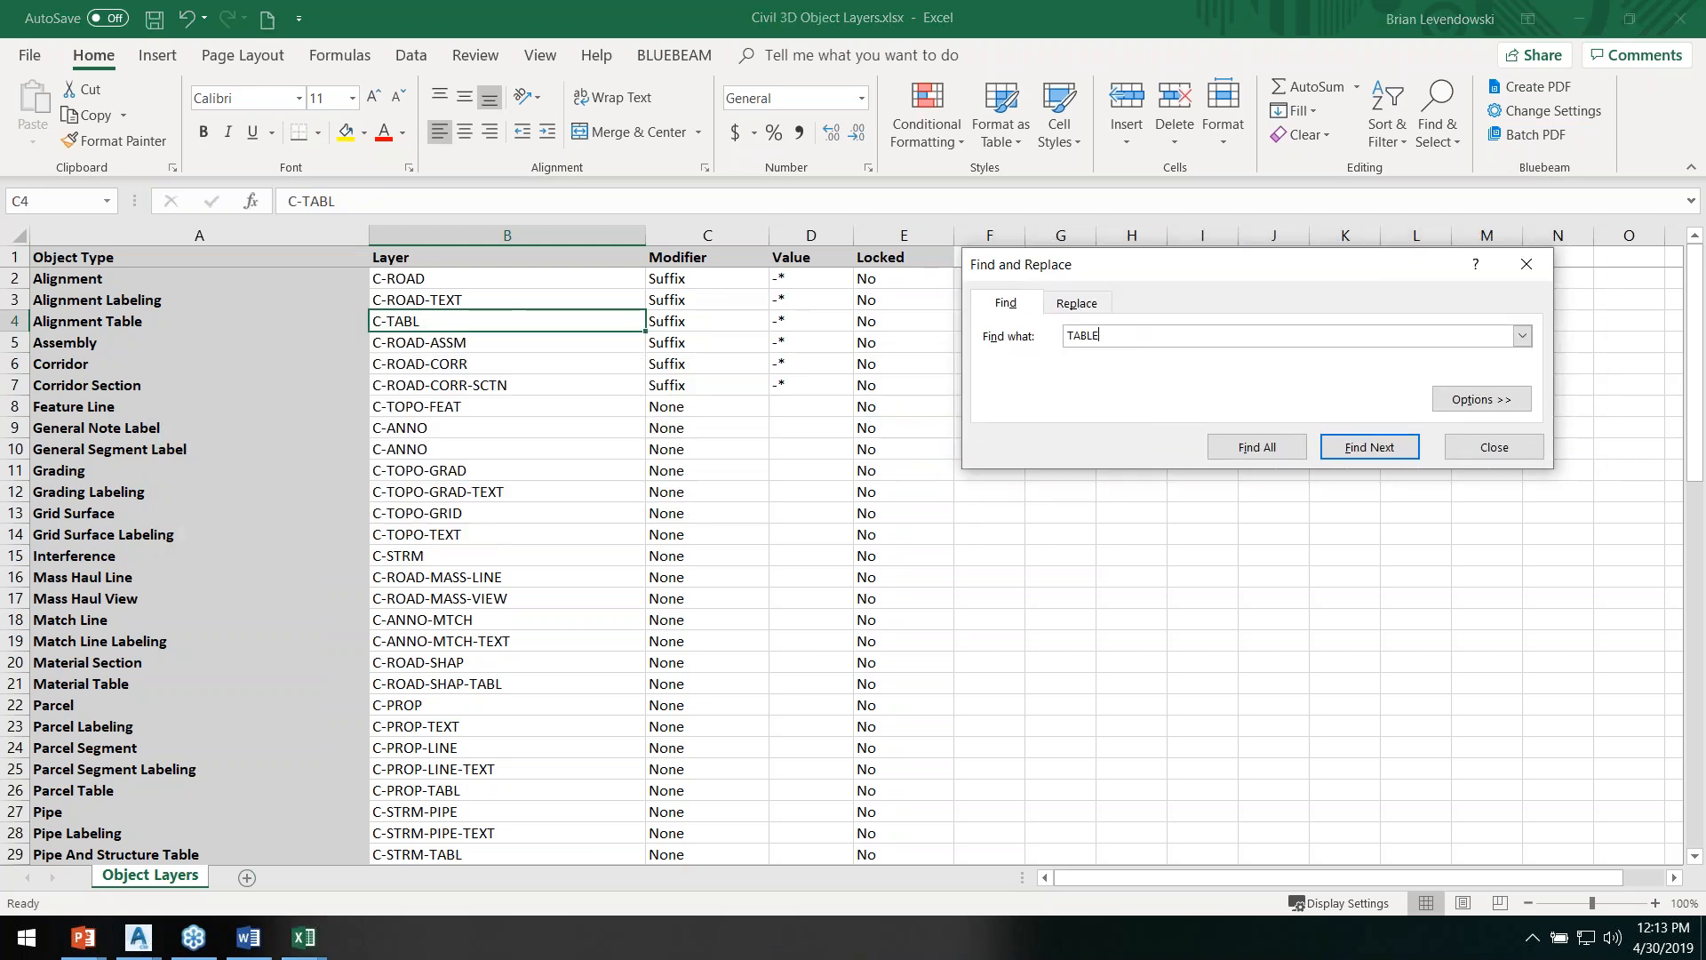
{"action": "key", "text": "Return"}
{"action": "left_click", "coordinate": [427, 318]}
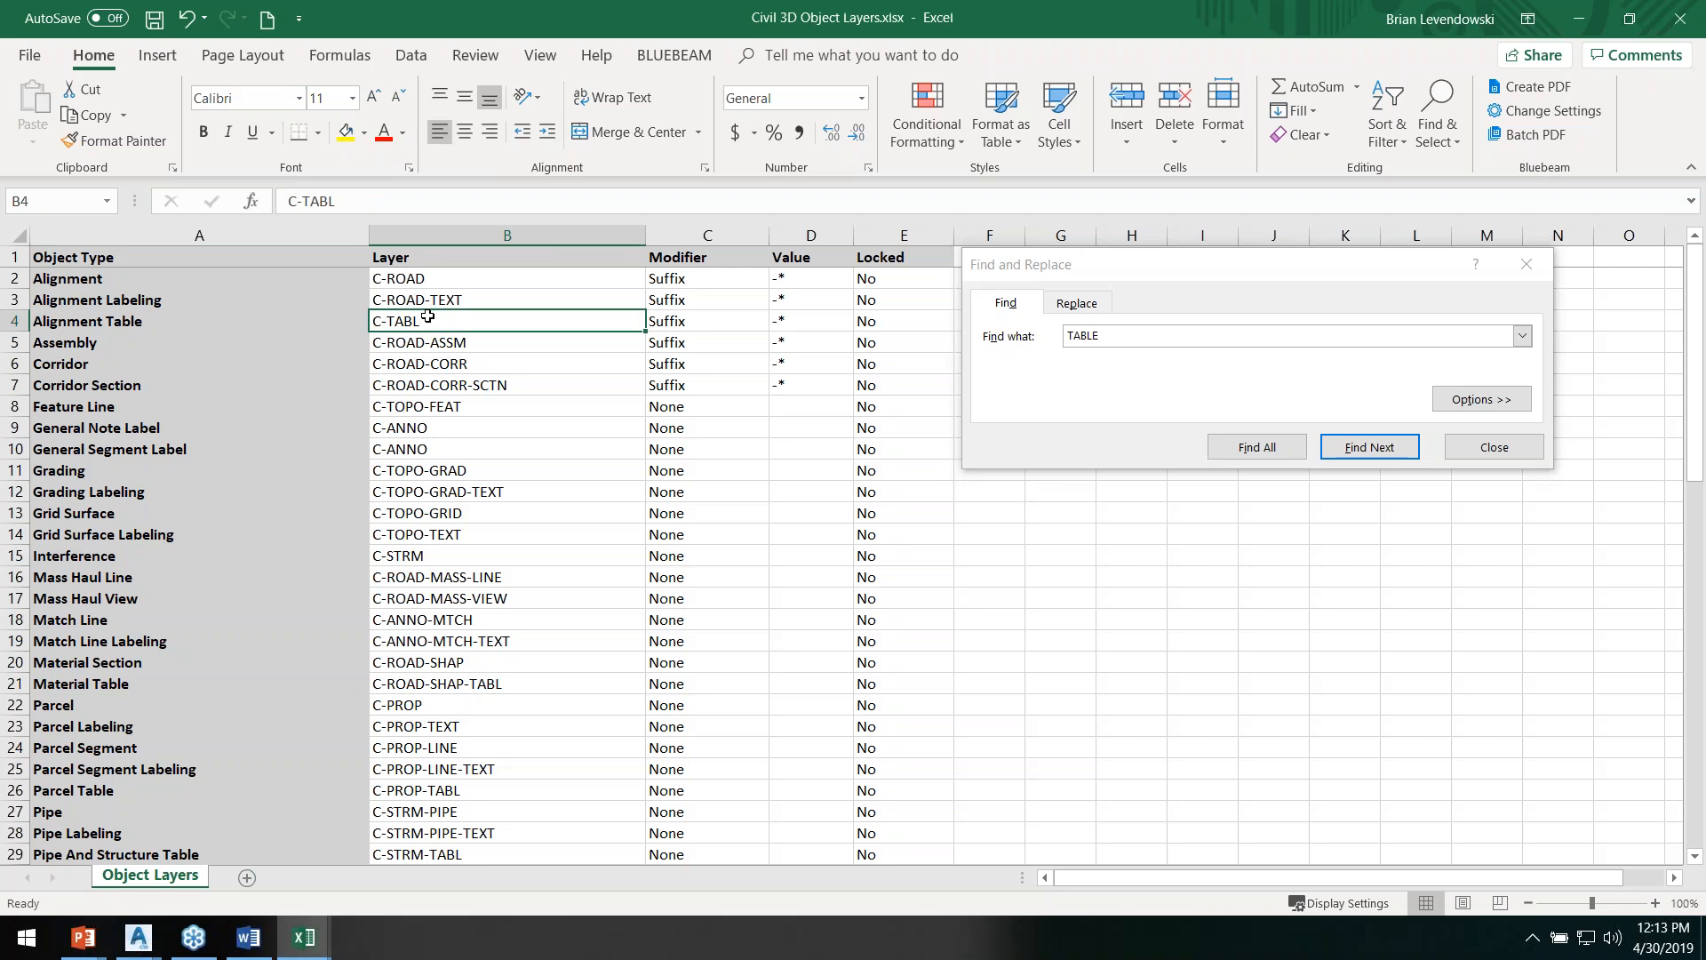
{"action": "key", "text": "ctrl+c"}
{"action": "left_click", "coordinate": [1370, 447]}
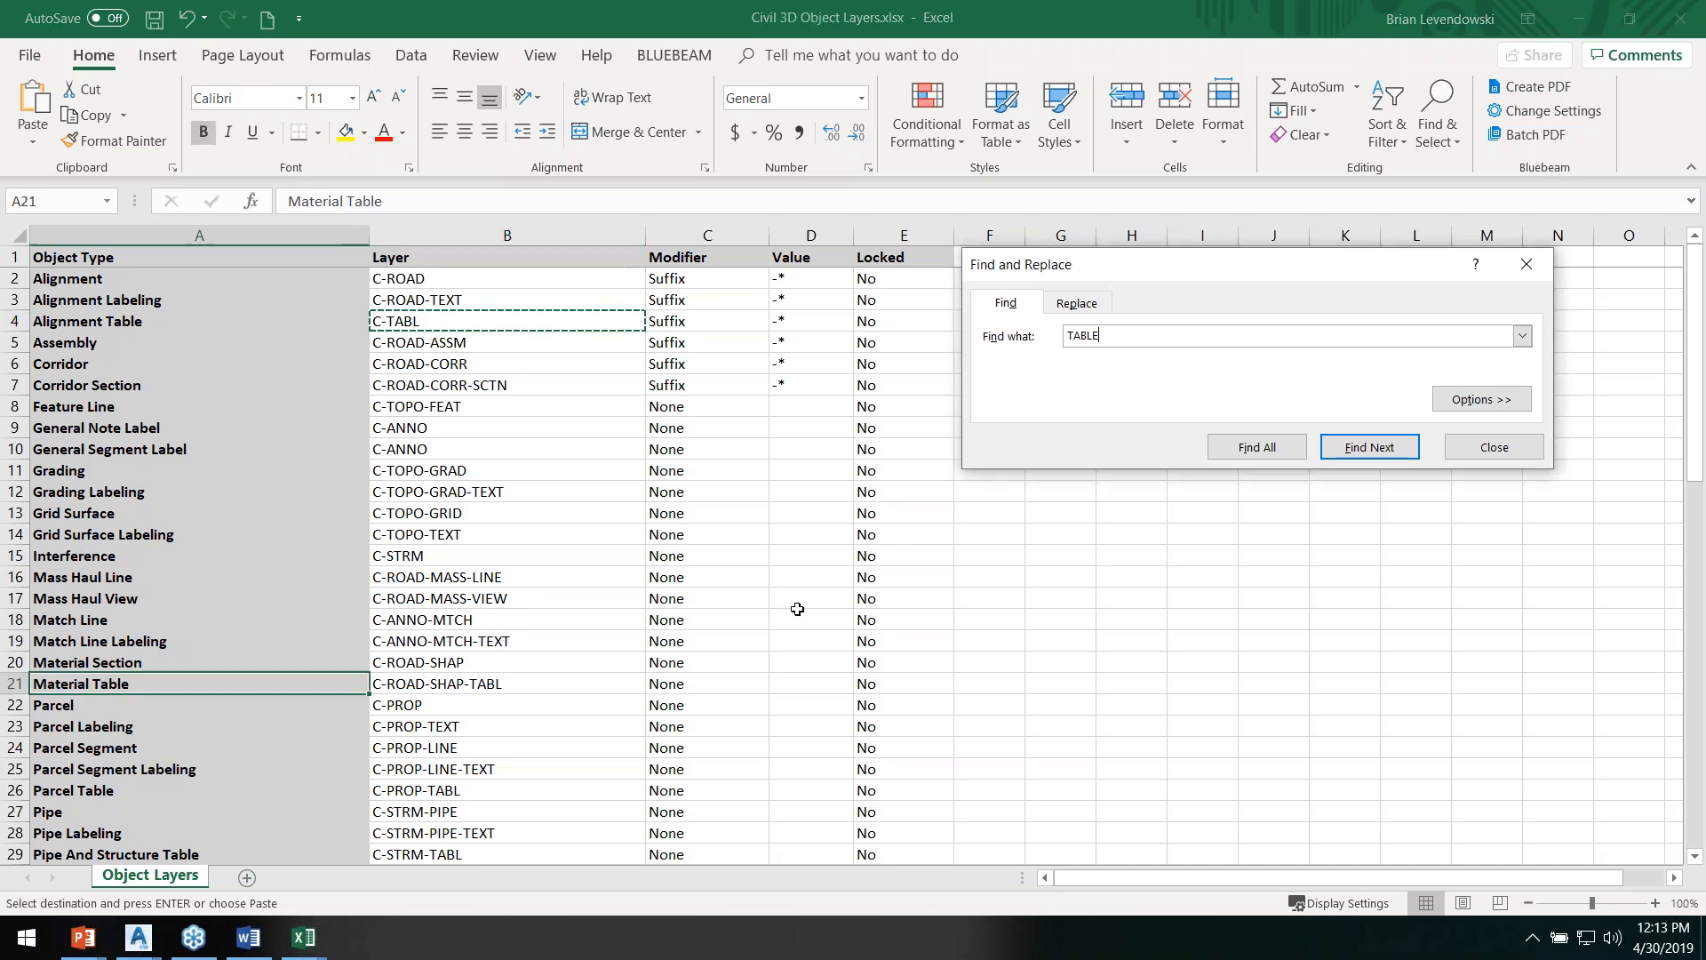
{"action": "left_click", "coordinate": [504, 694]}
{"action": "key", "text": "ctrl+c"}
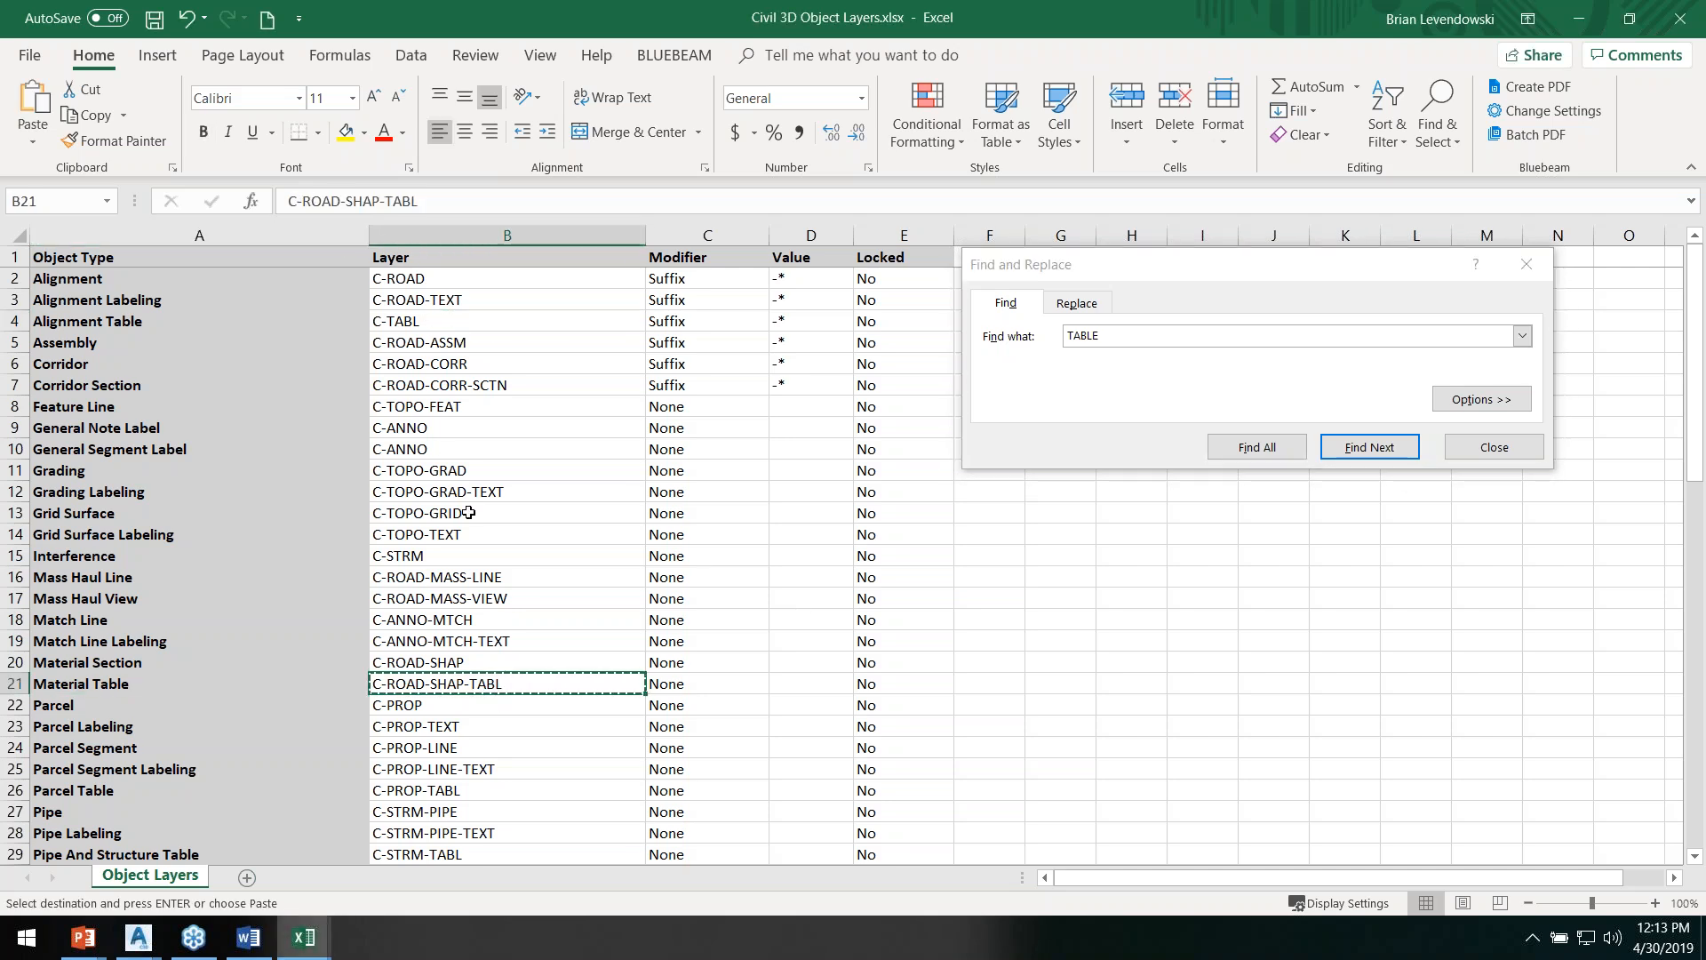
{"action": "left_click", "coordinate": [436, 322]}
{"action": "key", "text": "ctrl+c"}
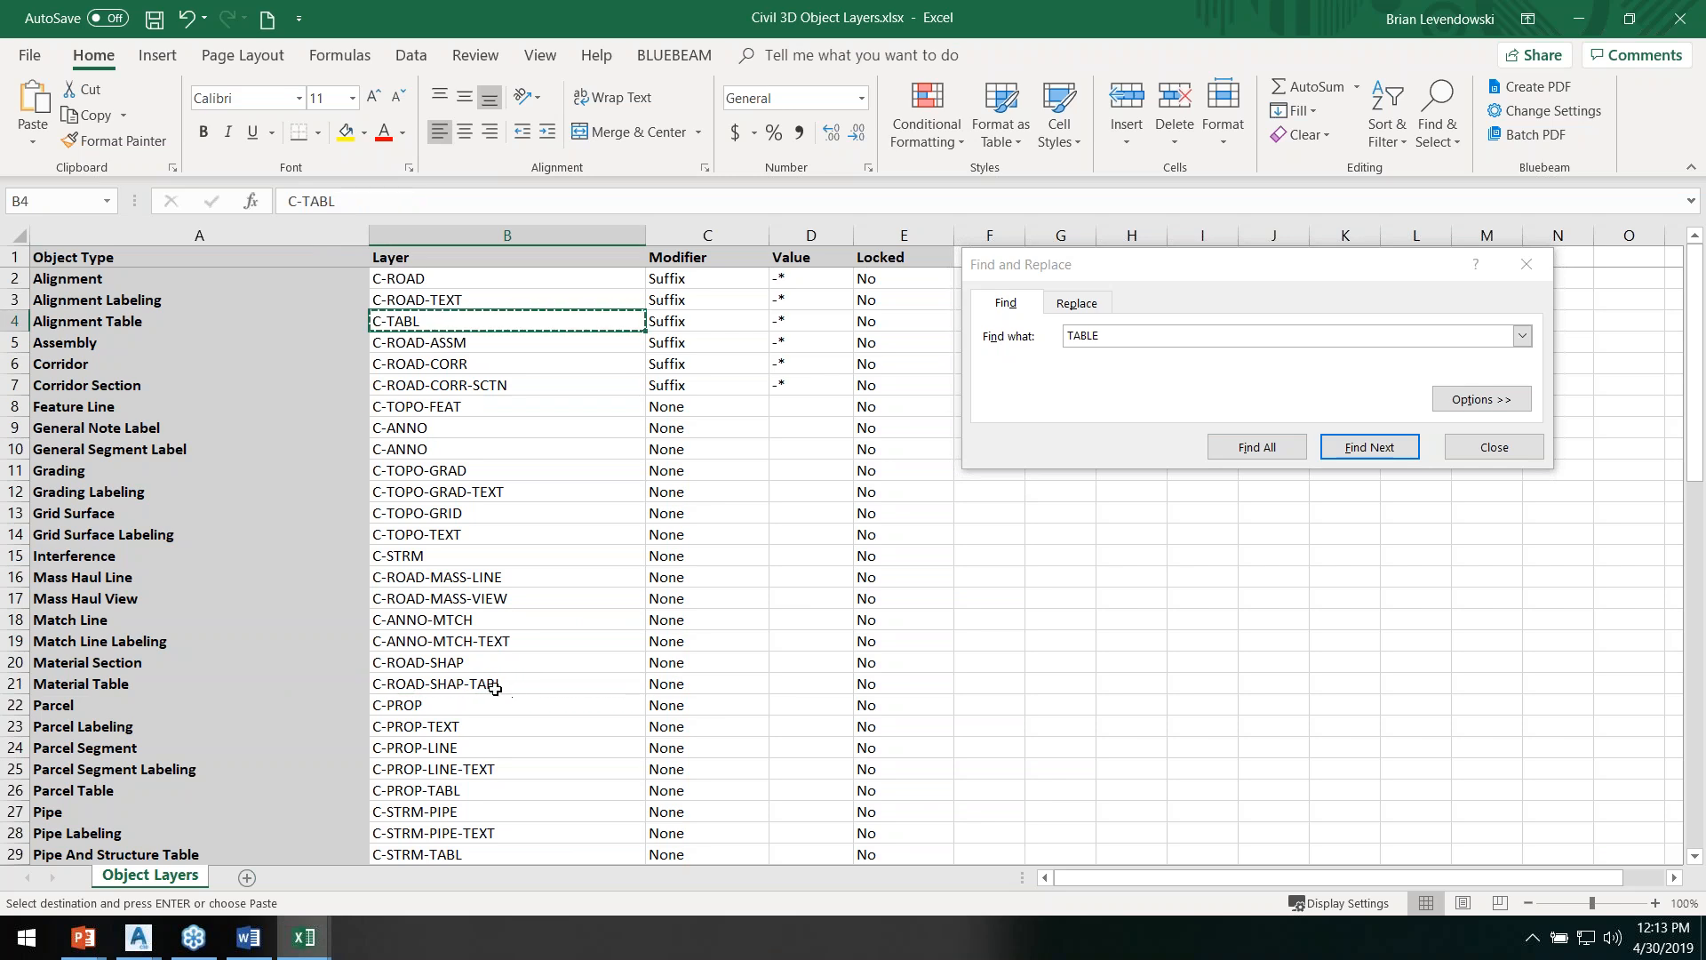
{"action": "left_click", "coordinate": [495, 688]}
{"action": "key", "text": "ctrl+v"}
Step: Find the following TABLE matches and paste C-TABL as the layer for Parcel Table and Pipe And Structure Table
{"action": "key", "text": "ctrl+f"}
{"action": "key", "text": "Return"}
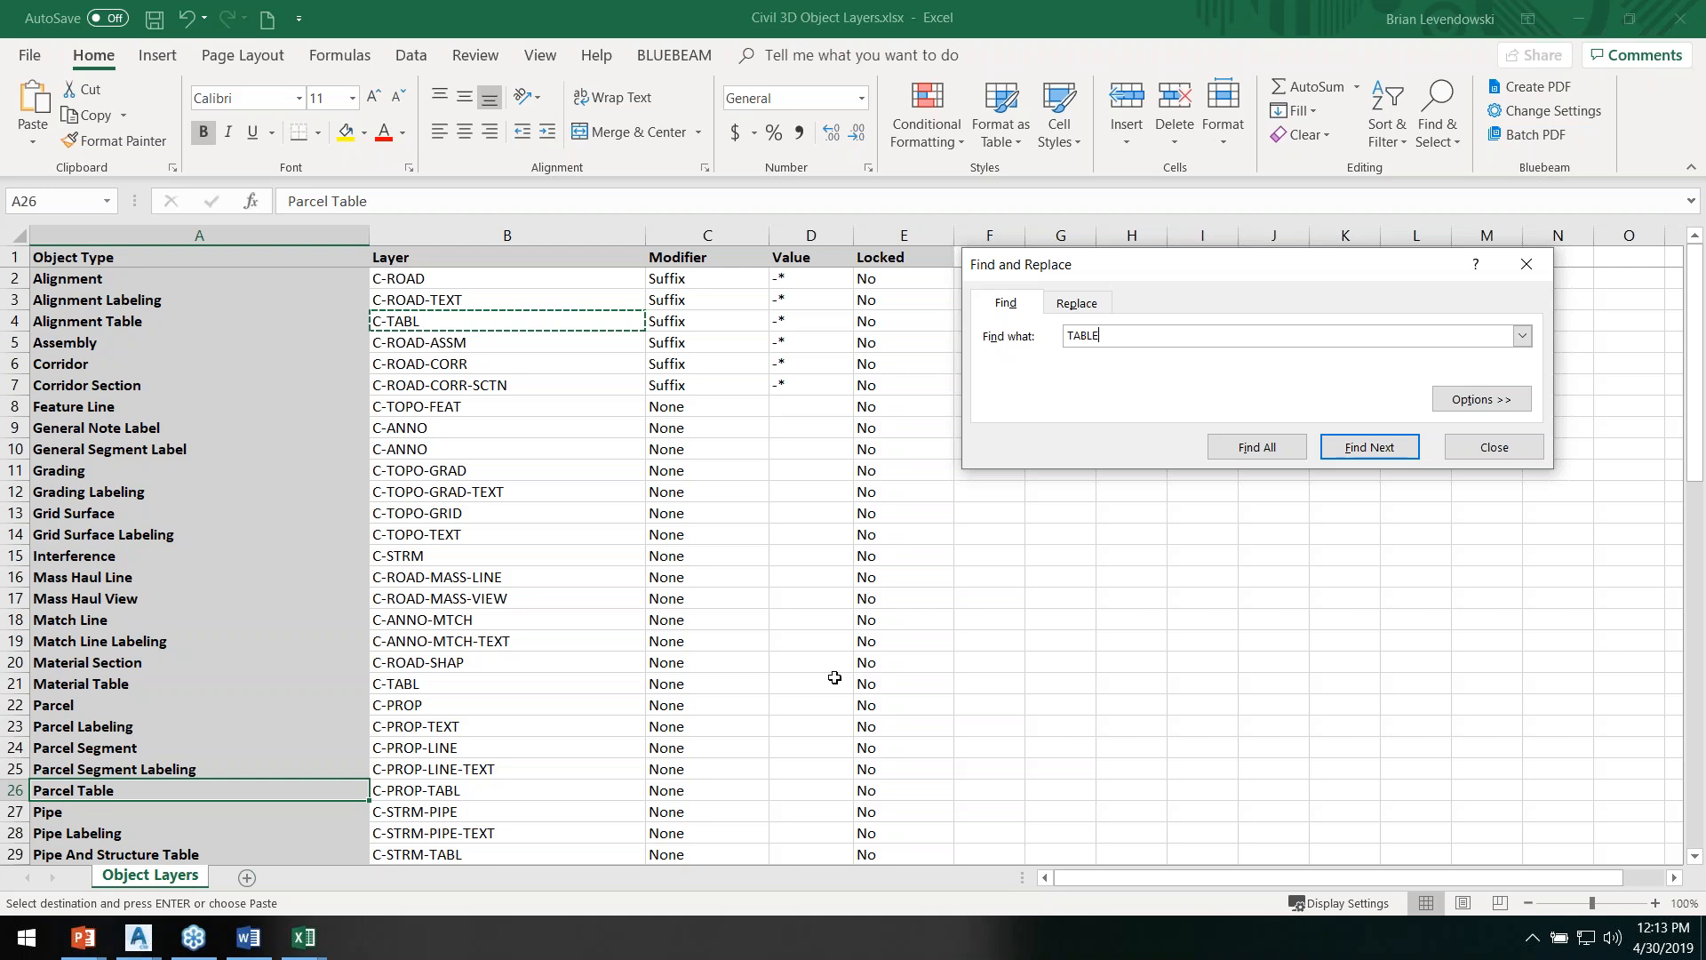
{"action": "left_click", "coordinate": [498, 790]}
{"action": "key", "text": "ctrl+v"}
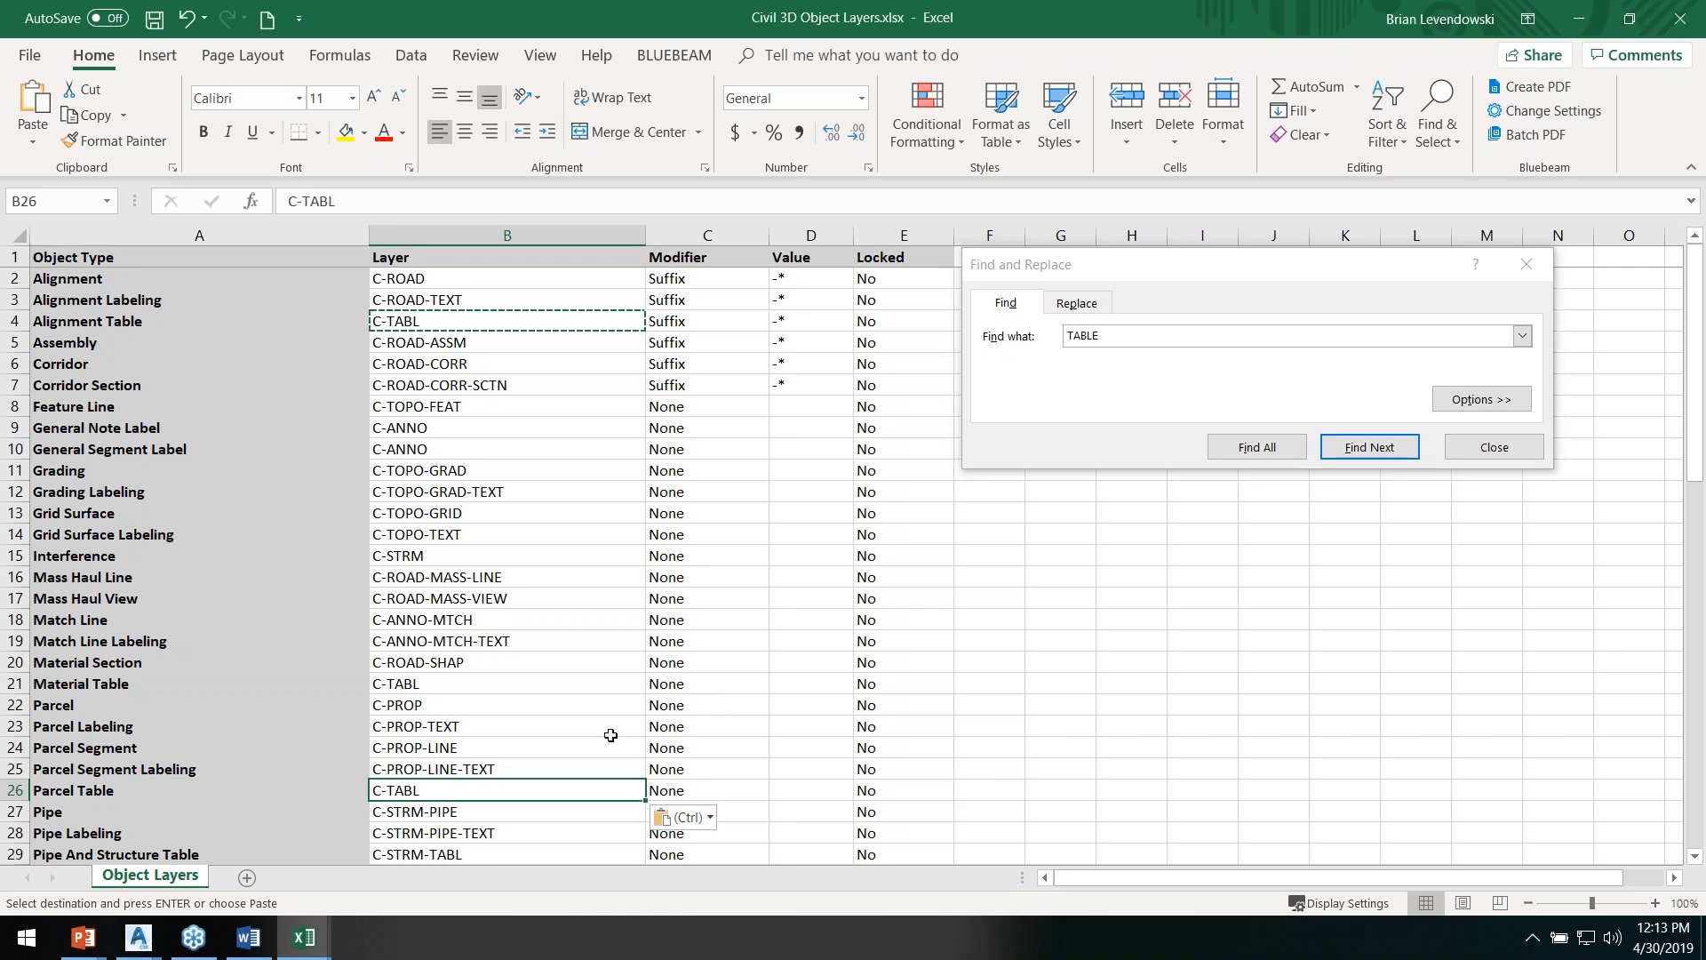
{"action": "left_click", "coordinate": [1413, 447]}
{"action": "left_click", "coordinate": [477, 856]}
{"action": "key", "text": "ctrl+v"}
Step: Continue the TABLE search and paste C-TABL as the layer for Point Table and Section View Quantity Takeoff Table
{"action": "left_click", "coordinate": [1370, 447]}
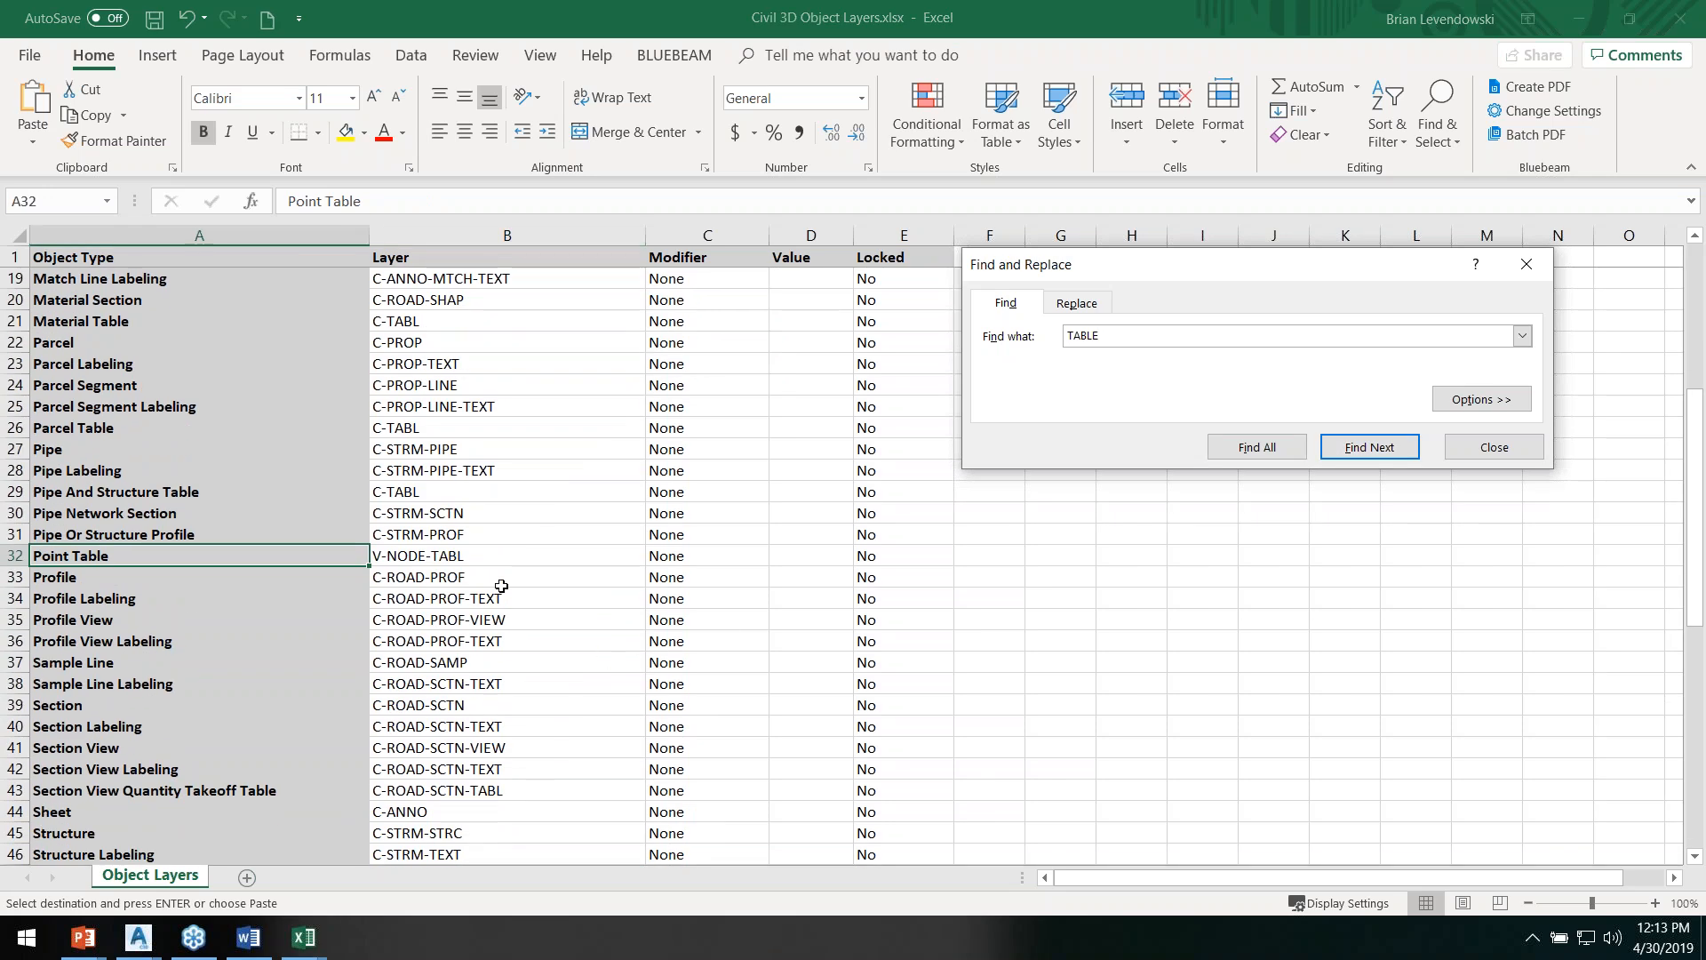
{"action": "left_click", "coordinate": [472, 562]}
{"action": "key", "text": "ctrl+v"}
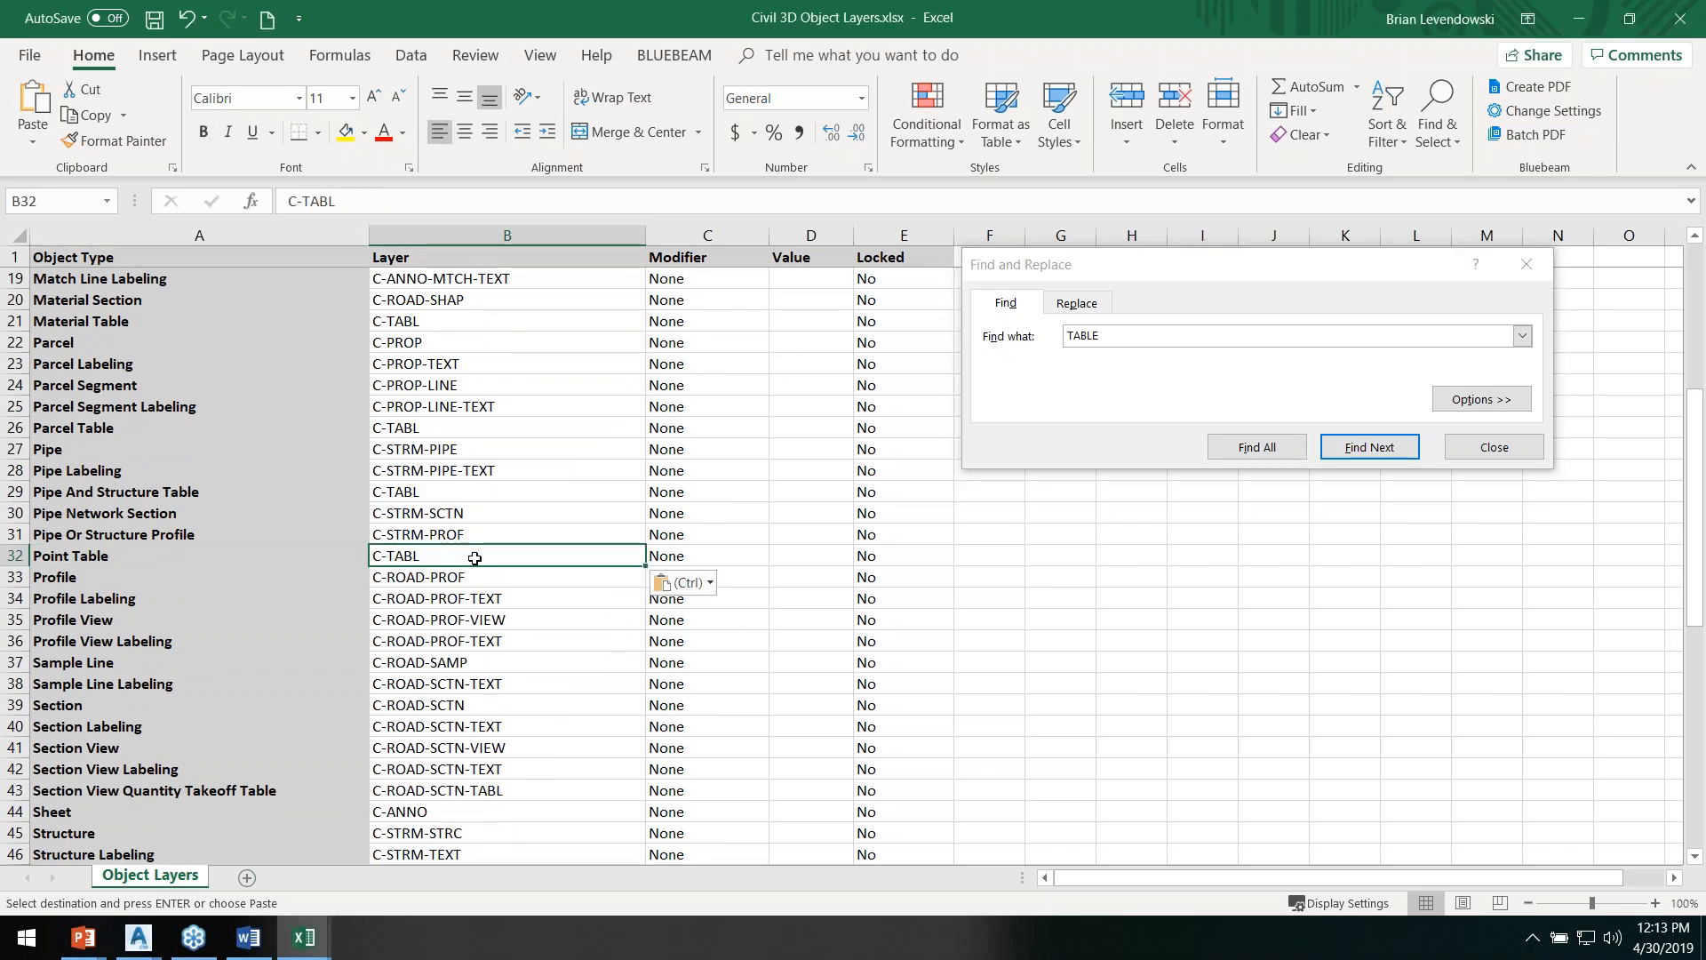
{"action": "left_click", "coordinate": [1358, 447]}
{"action": "left_click", "coordinate": [486, 789]}
{"action": "key", "text": "ctrl+v"}
Step: Paste C-TABL as the layer for Surface Legend Table and Pressure Part Table, and end the search and copy mode
{"action": "left_click", "coordinate": [1370, 449]}
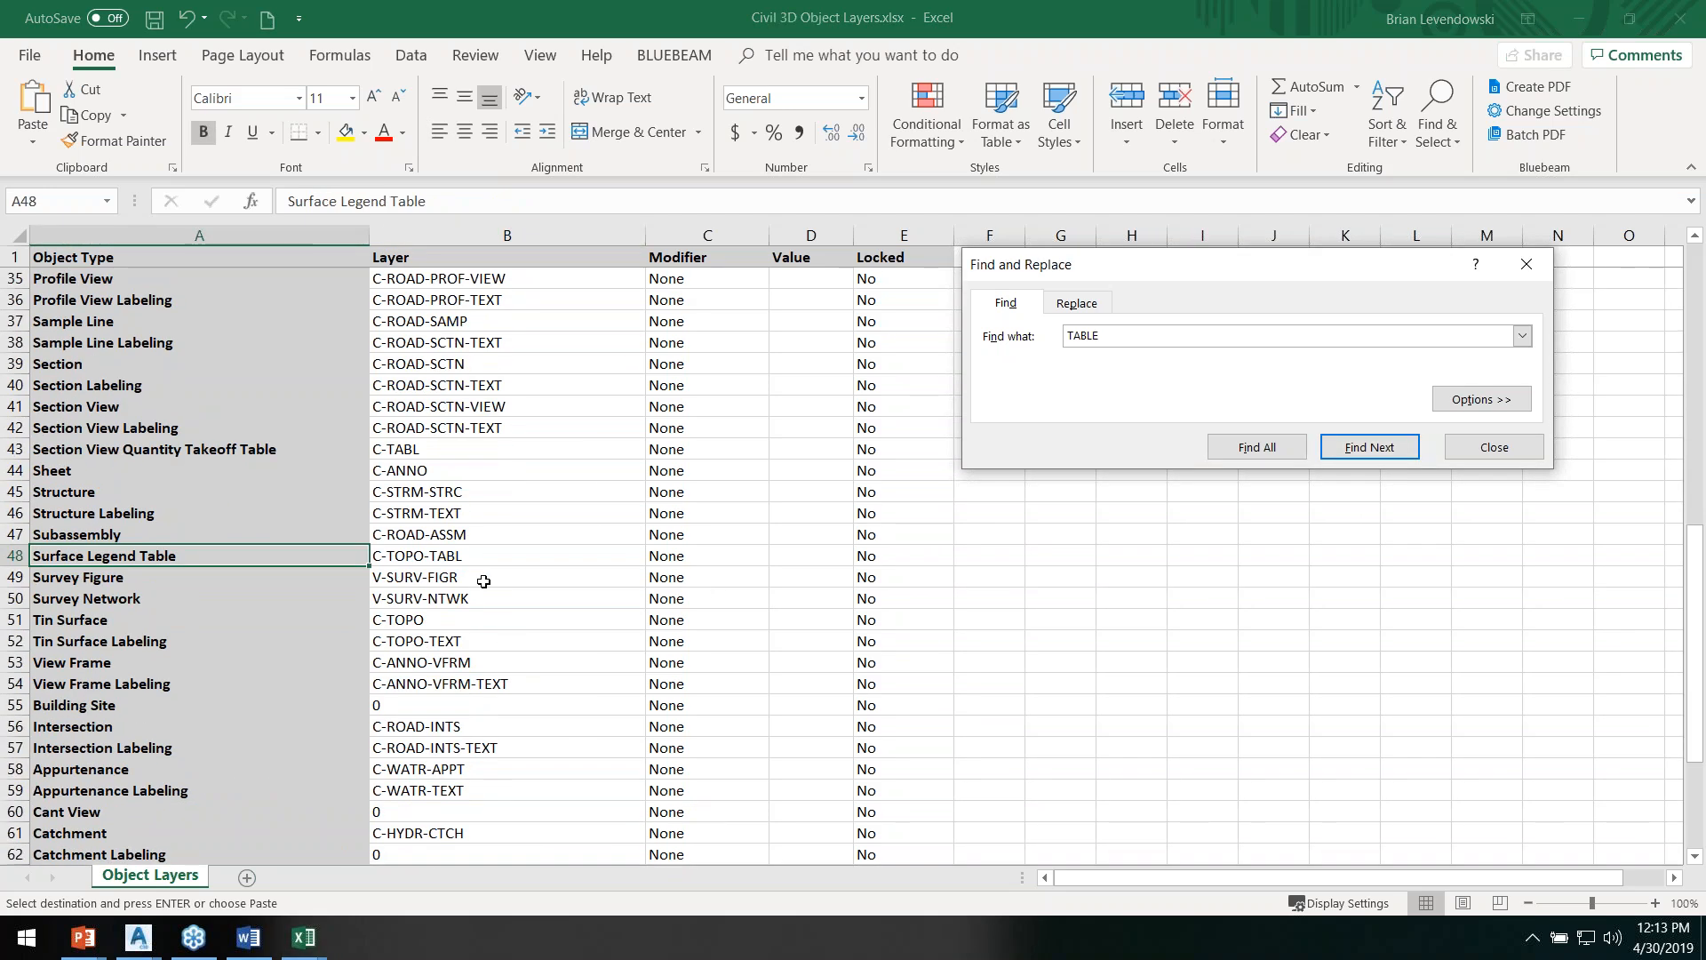
{"action": "left_click", "coordinate": [461, 557]}
{"action": "key", "text": "ctrl+v"}
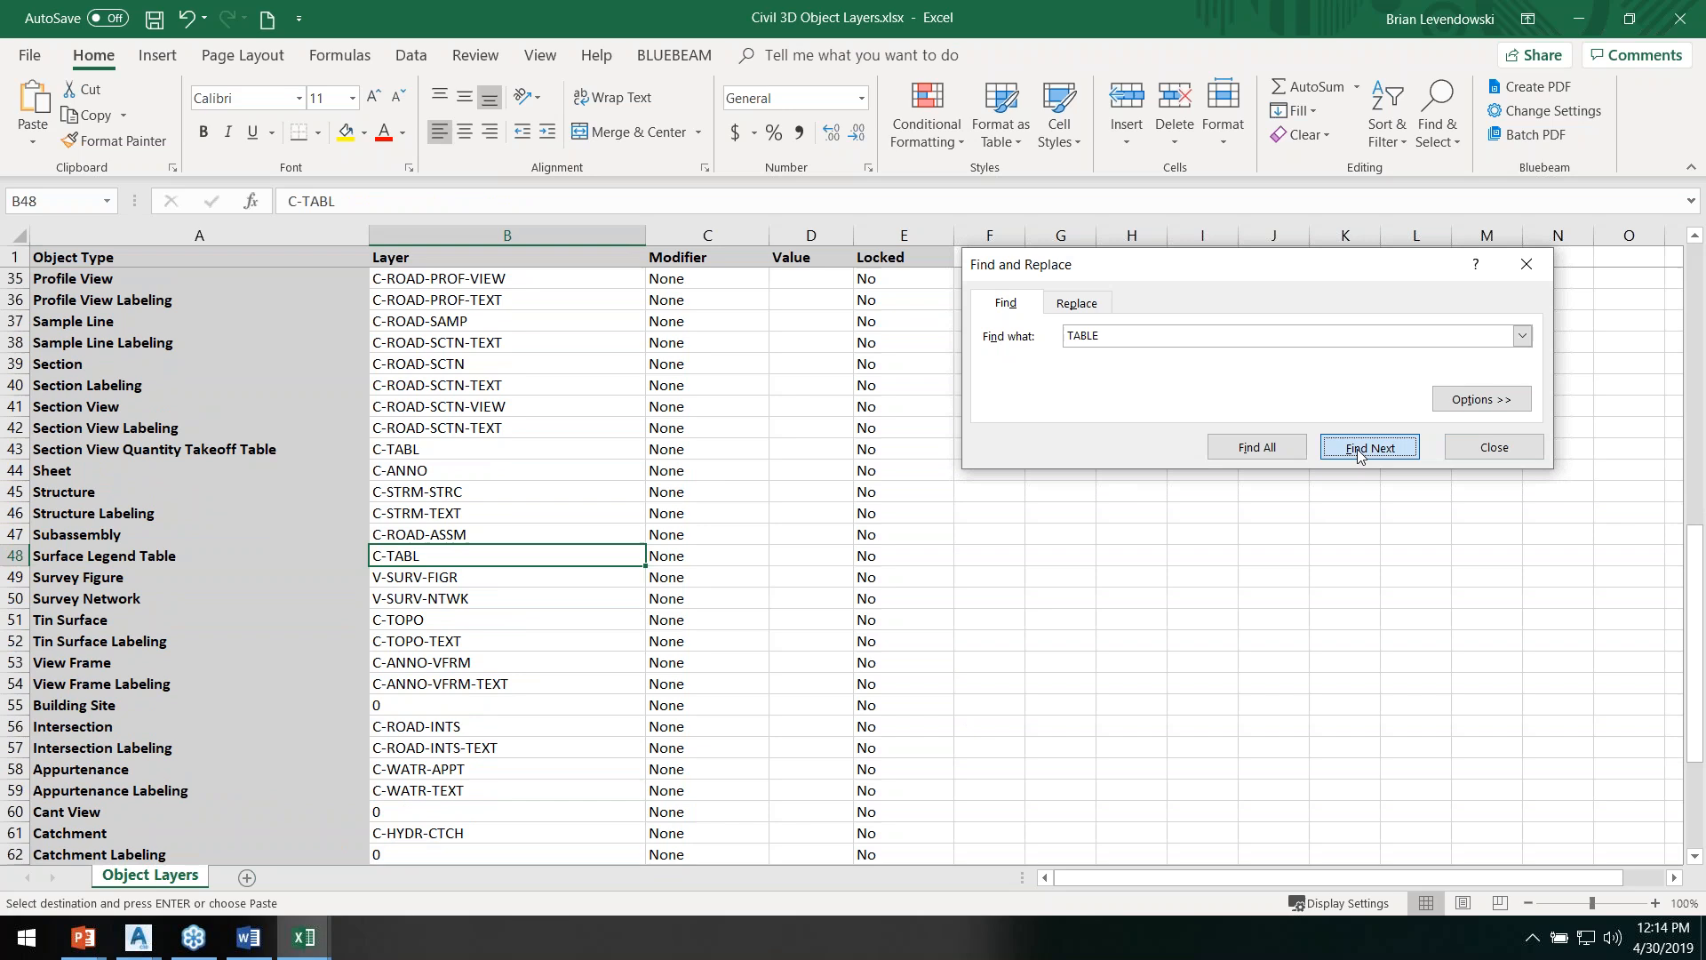
{"action": "left_click", "coordinate": [1369, 447]}
{"action": "left_click", "coordinate": [542, 558]}
{"action": "key", "text": "ctrl+v"}
{"action": "left_click", "coordinate": [1493, 448]}
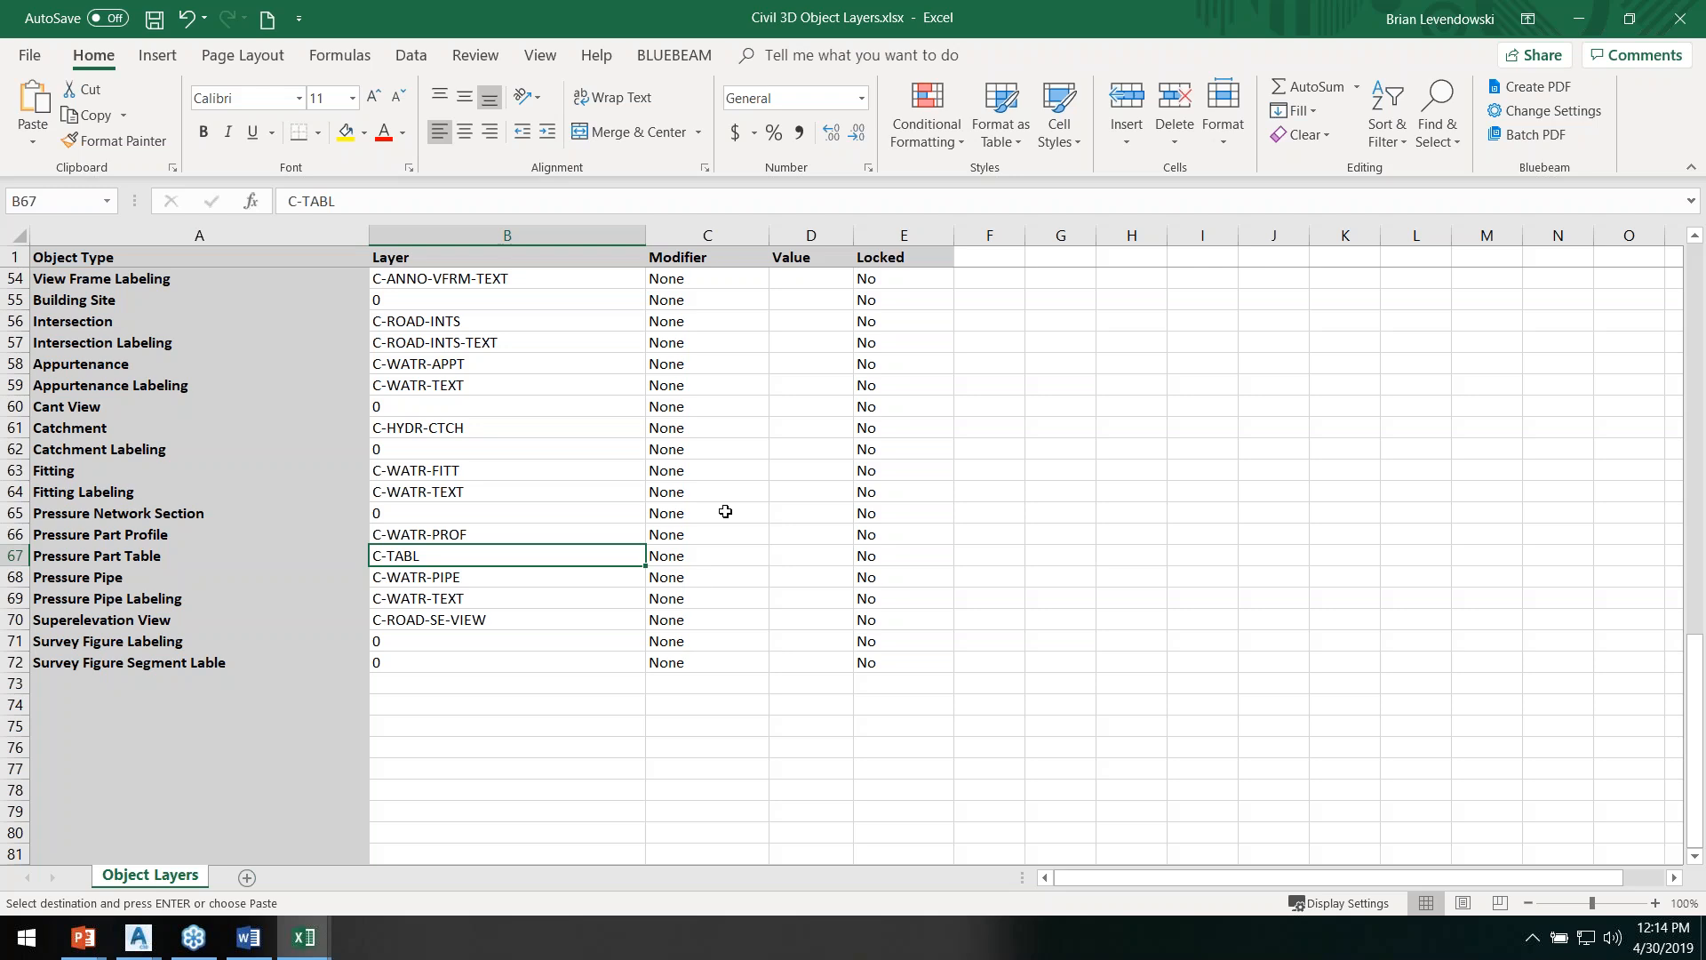
{"action": "scroll", "coordinate": [693, 498], "scroll_direction": "up", "scroll_amount": 17}
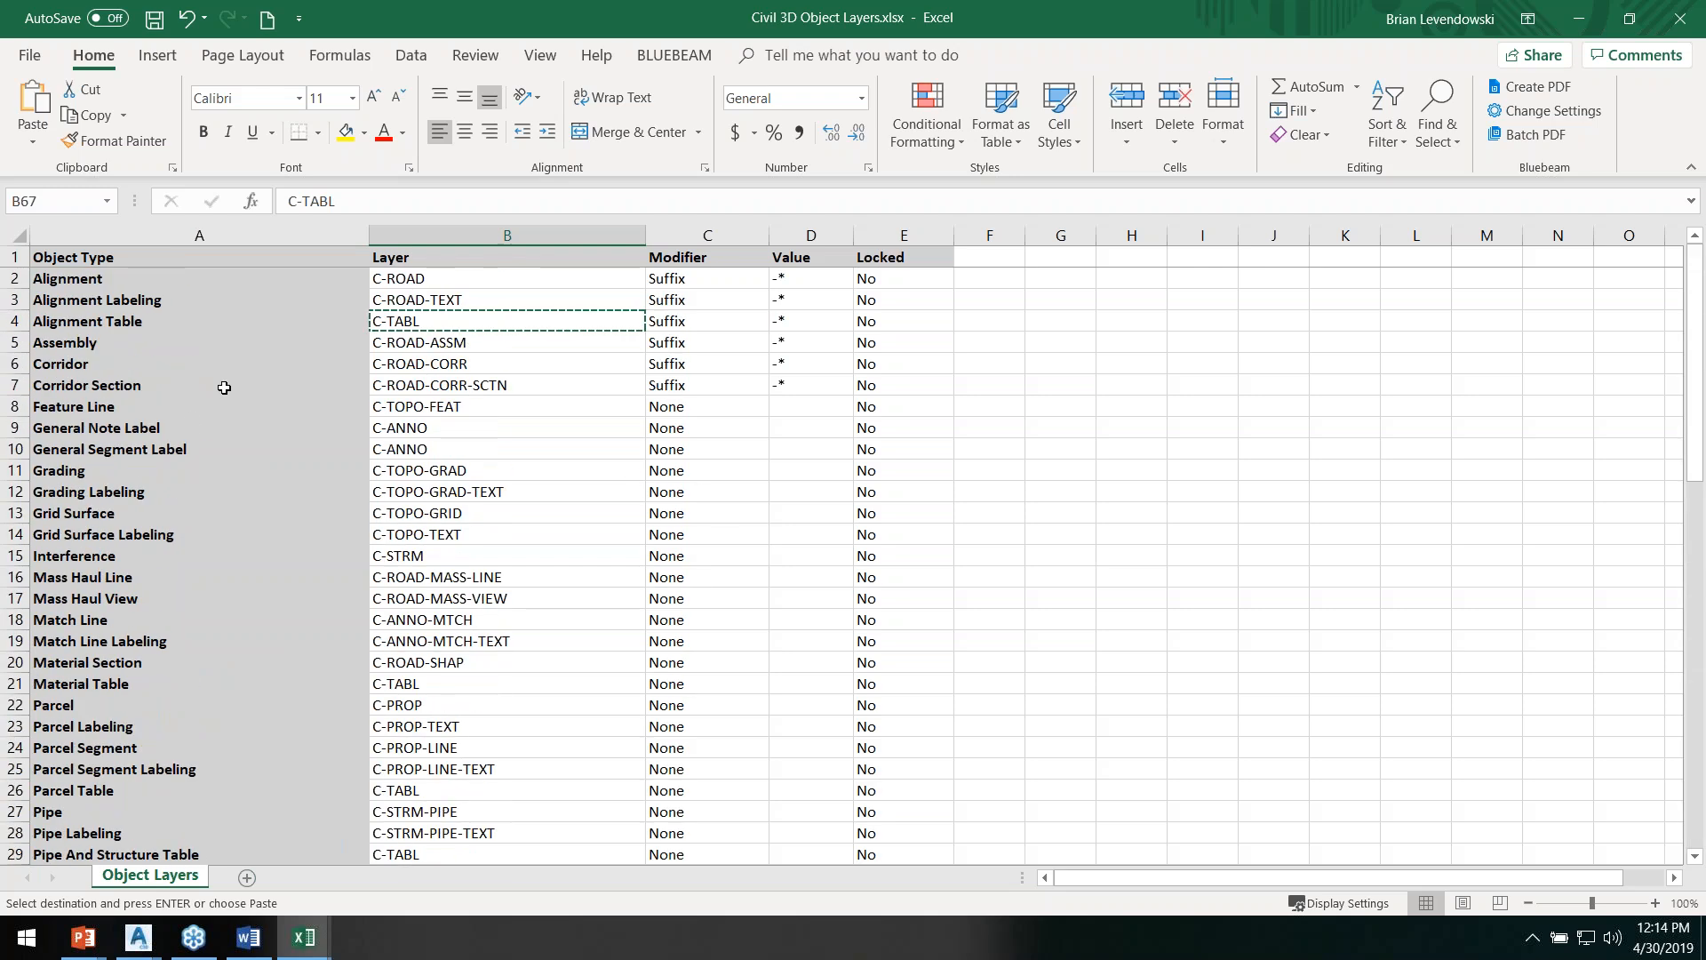
{"action": "left_click", "coordinate": [438, 365]}
{"action": "key", "text": "Escape"}
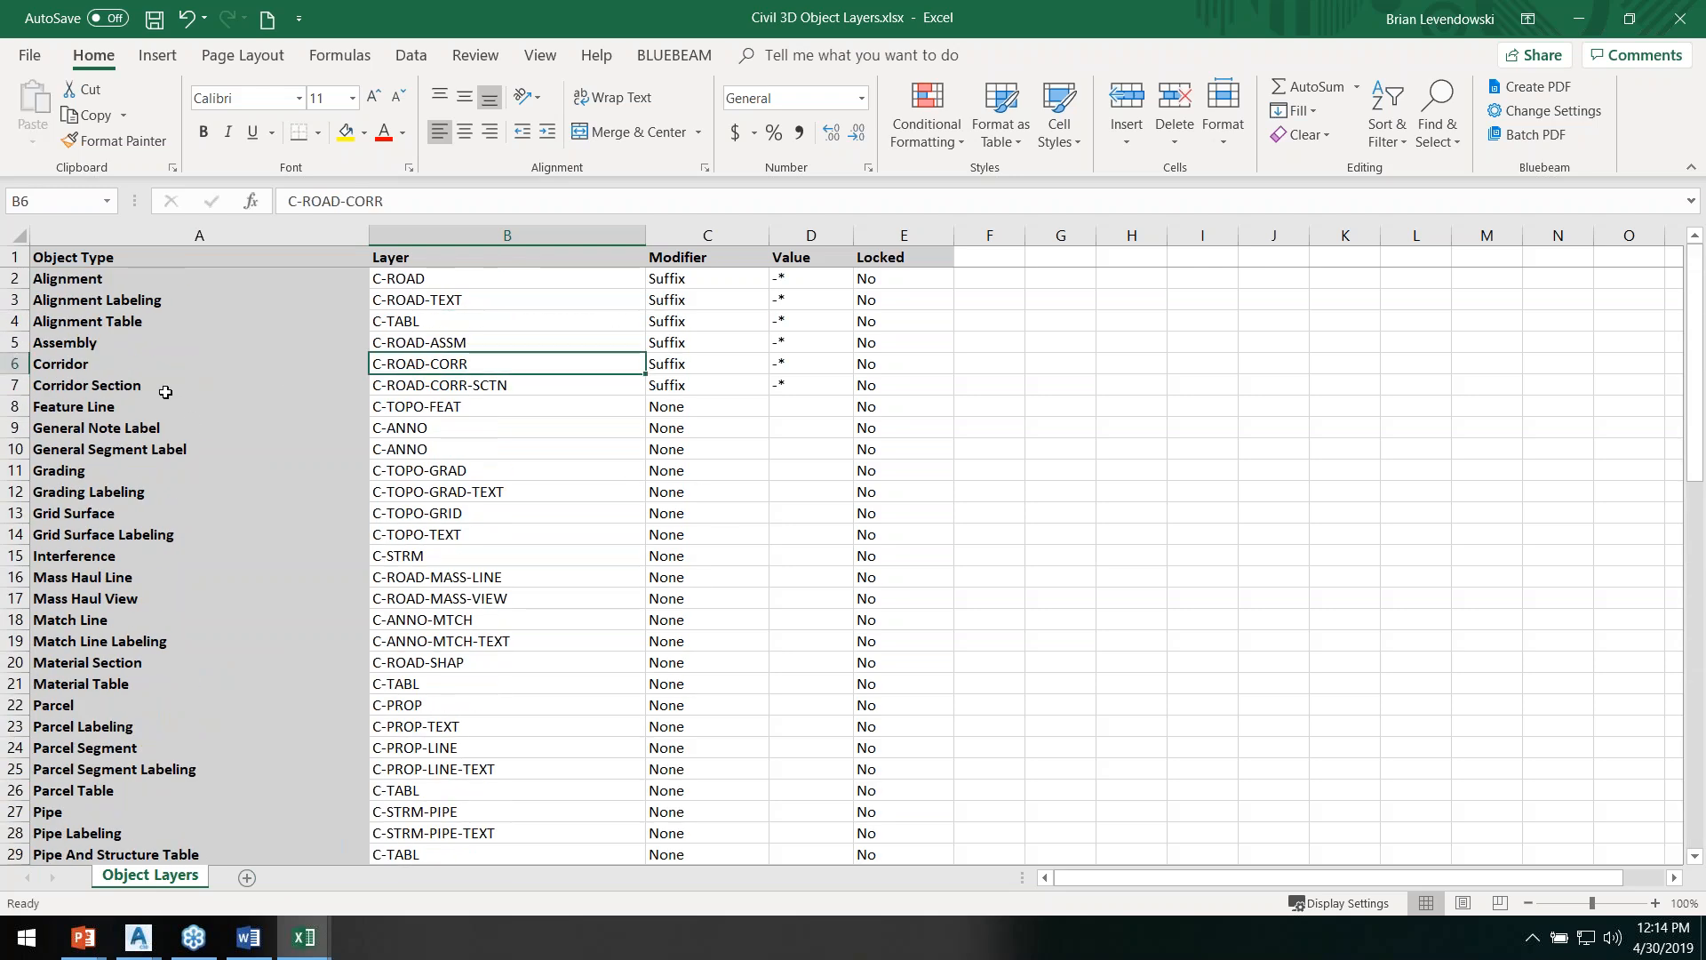
Step: Change the Corridor Section object type name in row 7 to Corridor SectionN and save the workbook
{"action": "left_click", "coordinate": [165, 389]}
{"action": "key", "text": "ctrl+Down"}
{"action": "scroll", "coordinate": [197, 373], "scroll_direction": "down", "scroll_amount": 4}
{"action": "scroll", "coordinate": [242, 382], "scroll_direction": "up", "scroll_amount": 19}
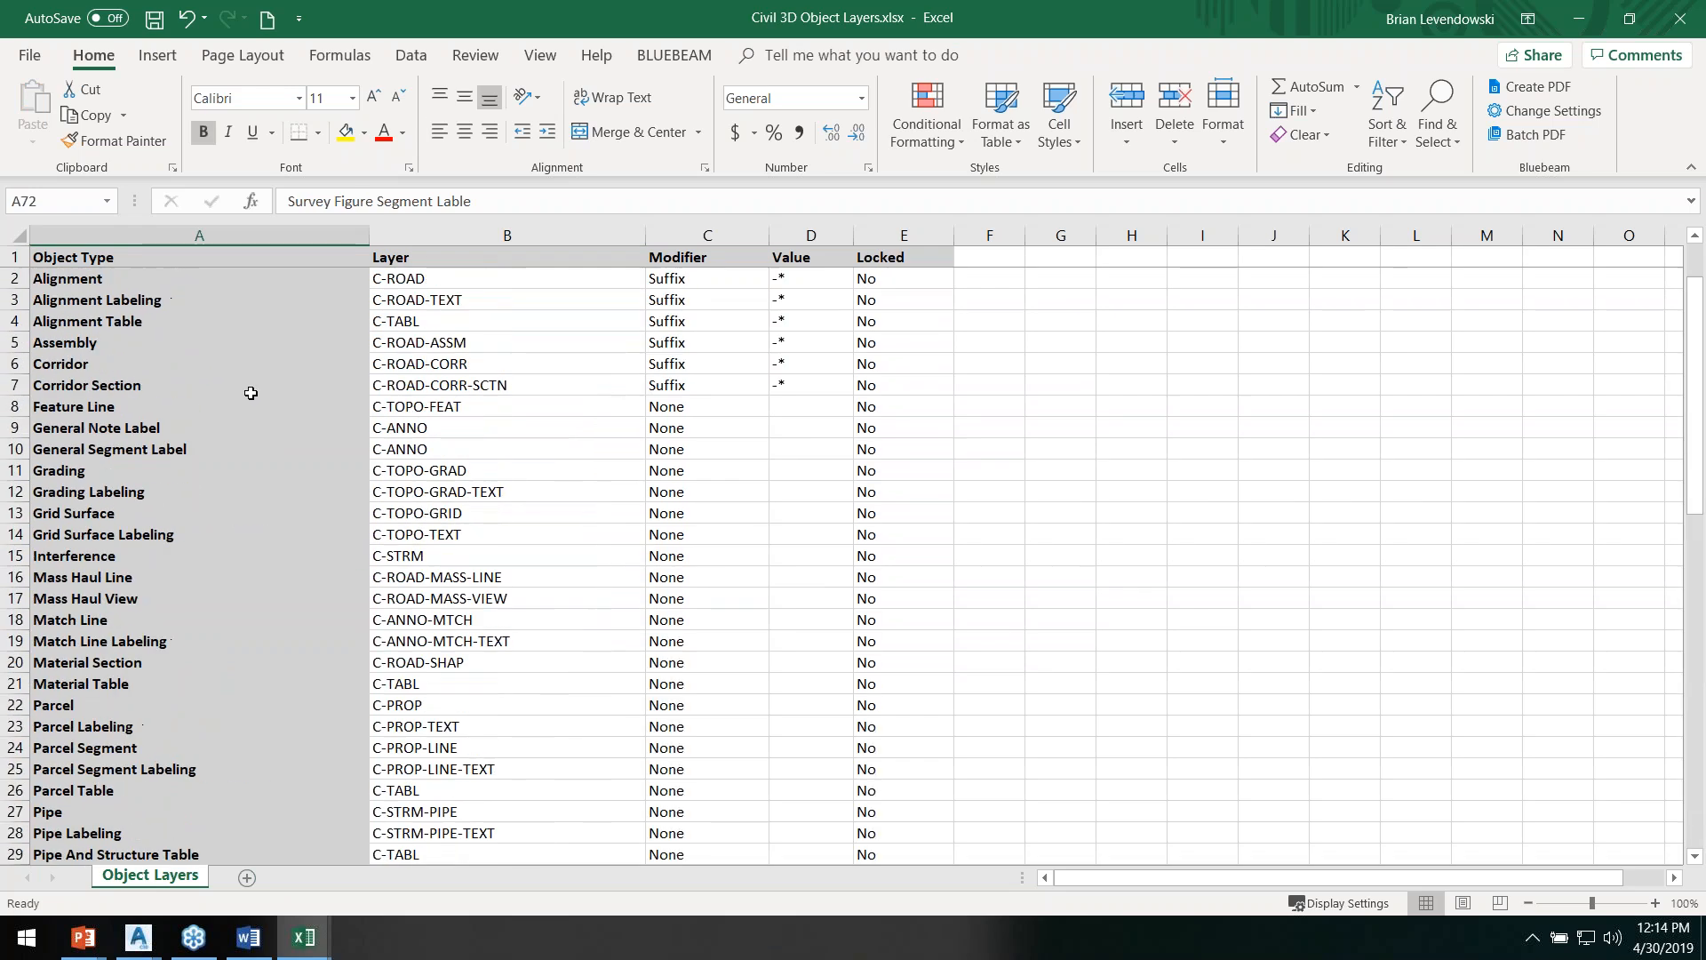
{"action": "double_click", "coordinate": [182, 387]}
{"action": "type", "text": "N"}
{"action": "key", "text": "Return"}
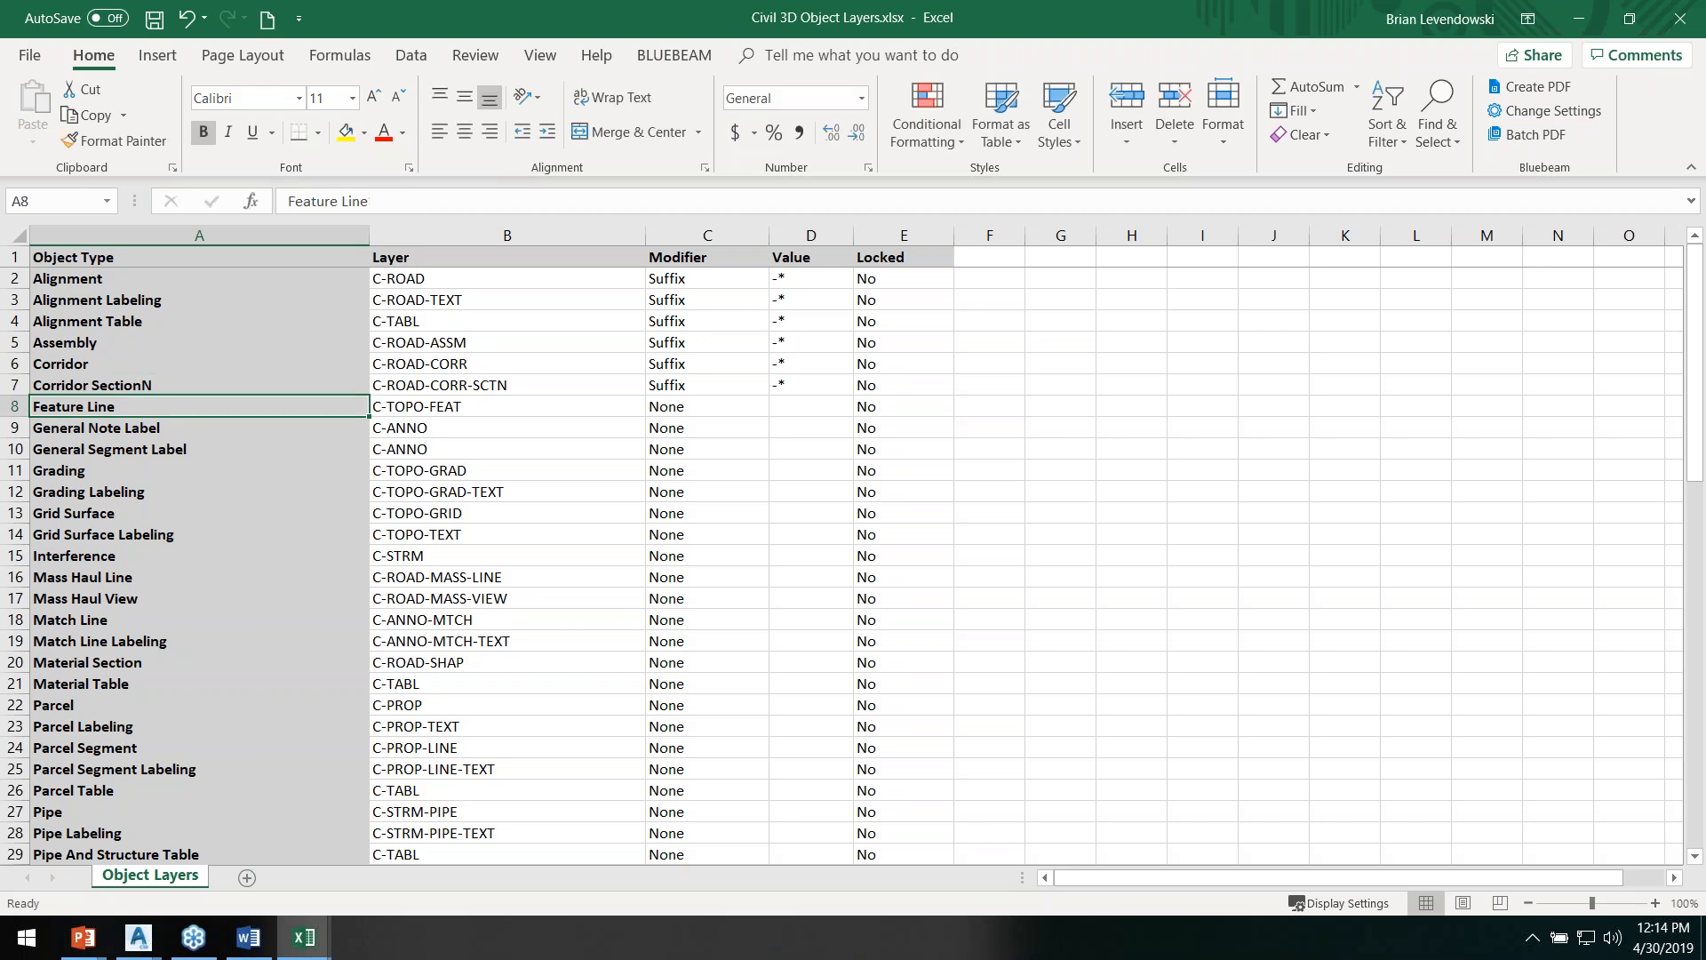
{"action": "left_click", "coordinate": [176, 384]}
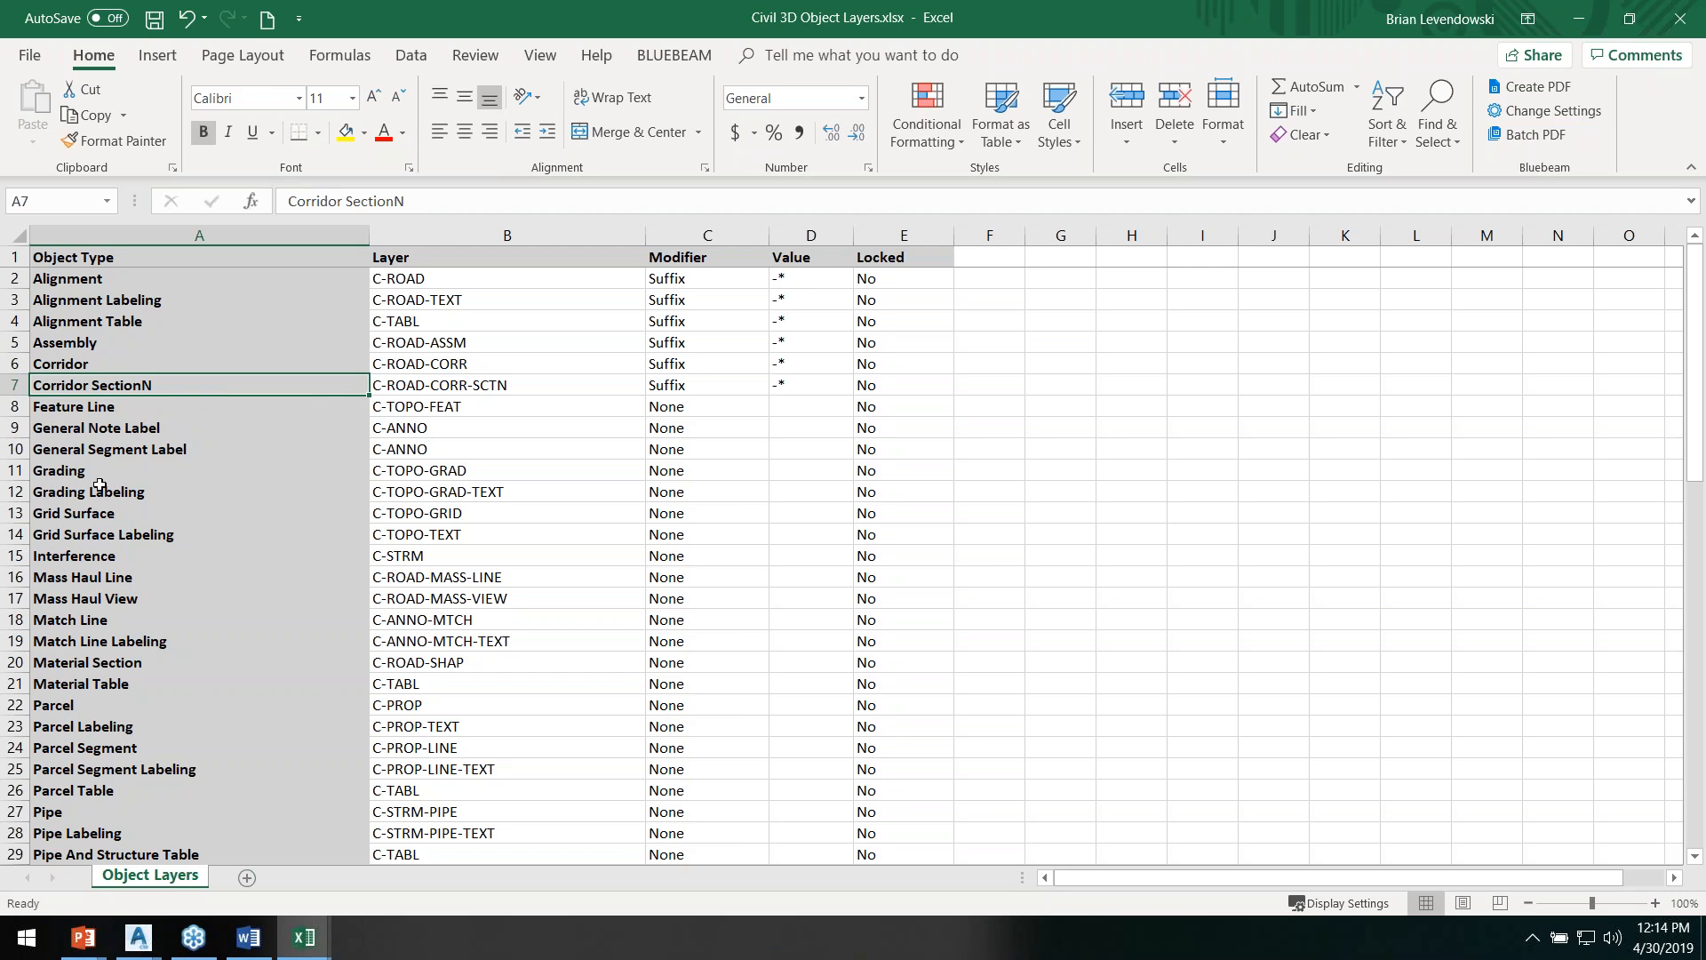
{"action": "left_click", "coordinate": [155, 18]}
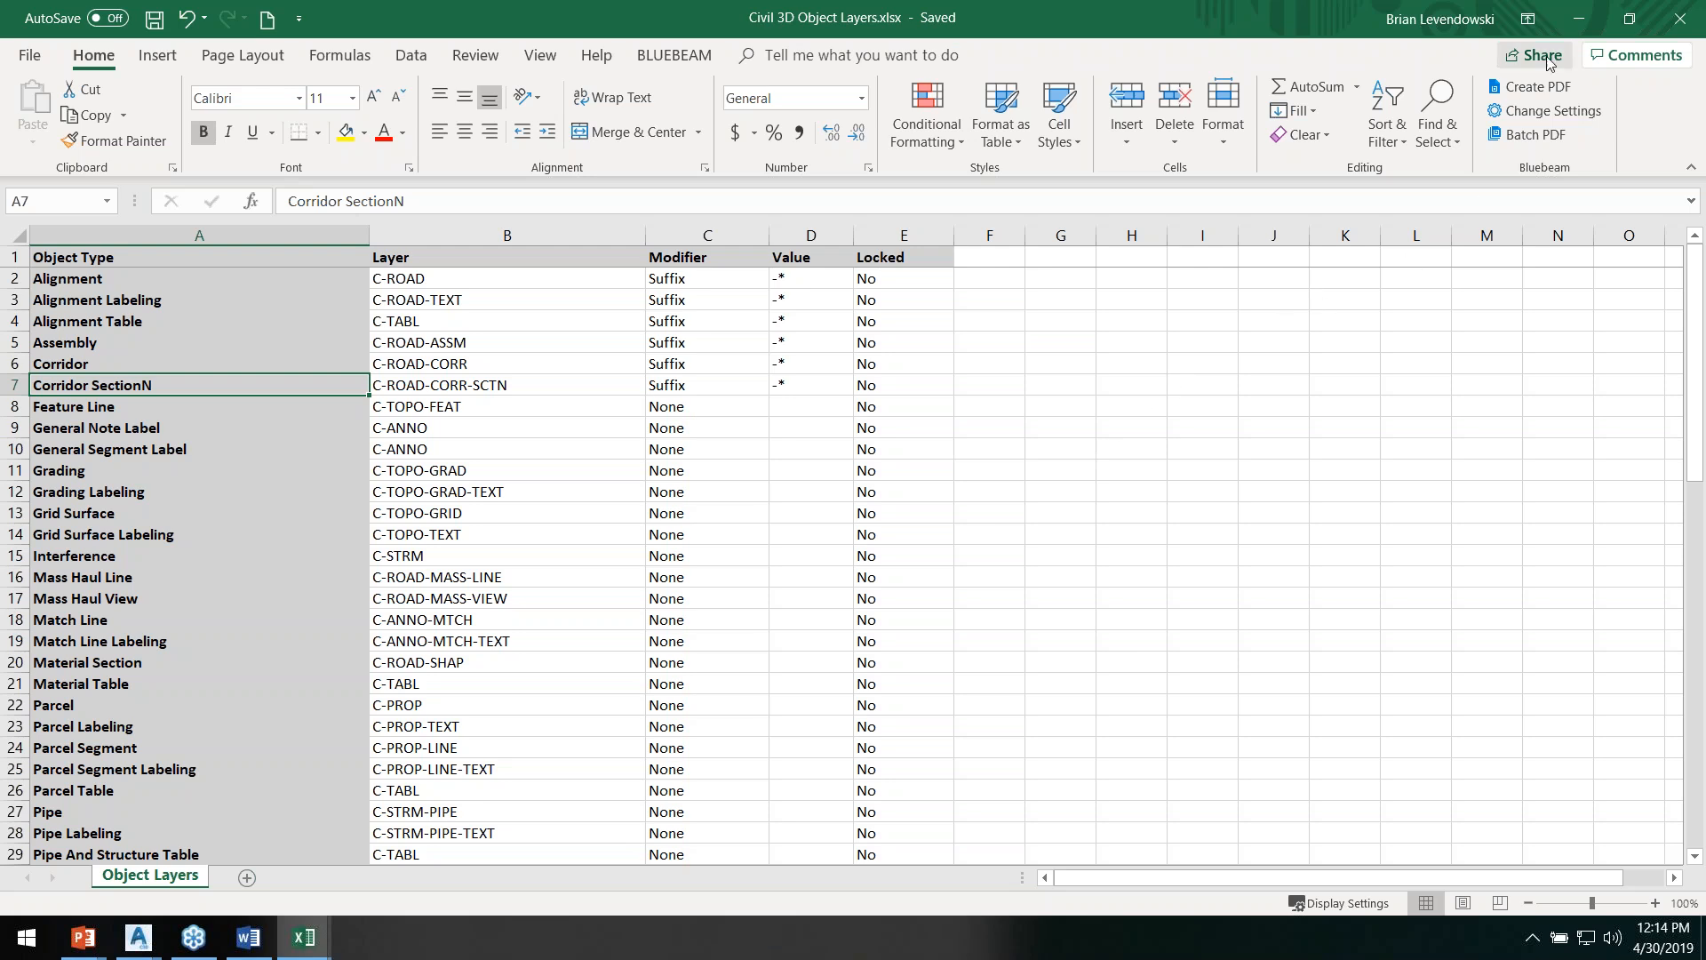
Step: Switch to Civil 3D, start Layer Boss's Create/Edit Object Layers command and load Civil 3D Object Layers.xlsx
{"action": "left_click", "coordinate": [1579, 18]}
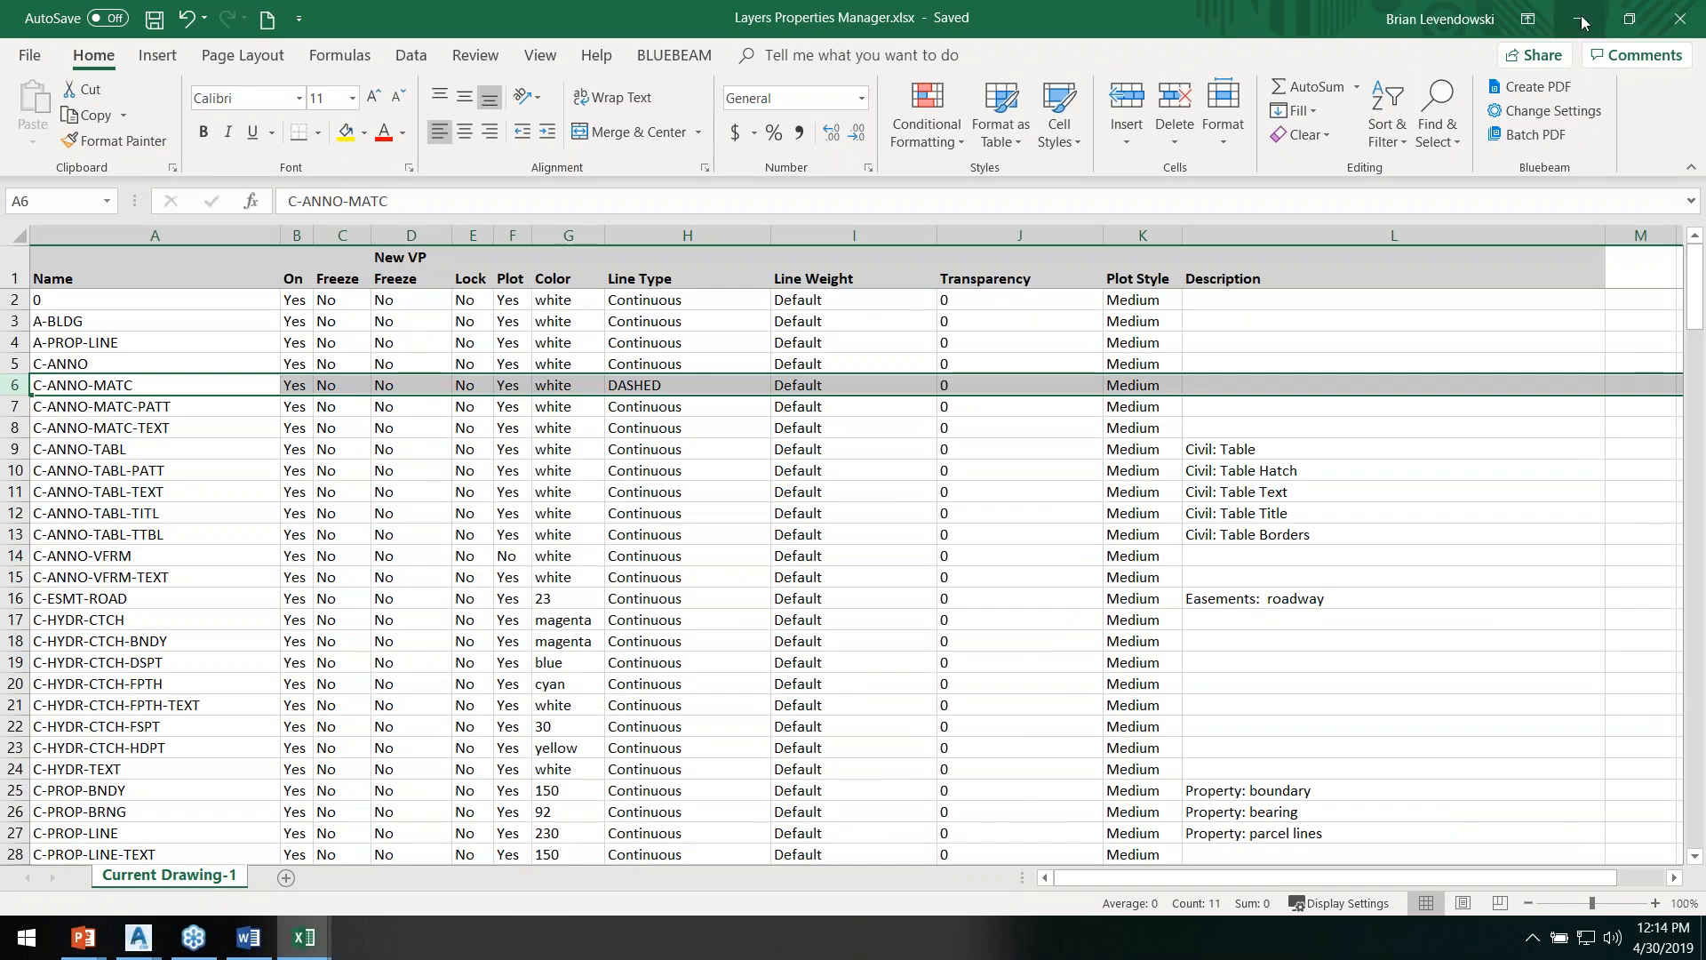
{"action": "left_click", "coordinate": [1580, 18]}
{"action": "left_click", "coordinate": [959, 458]}
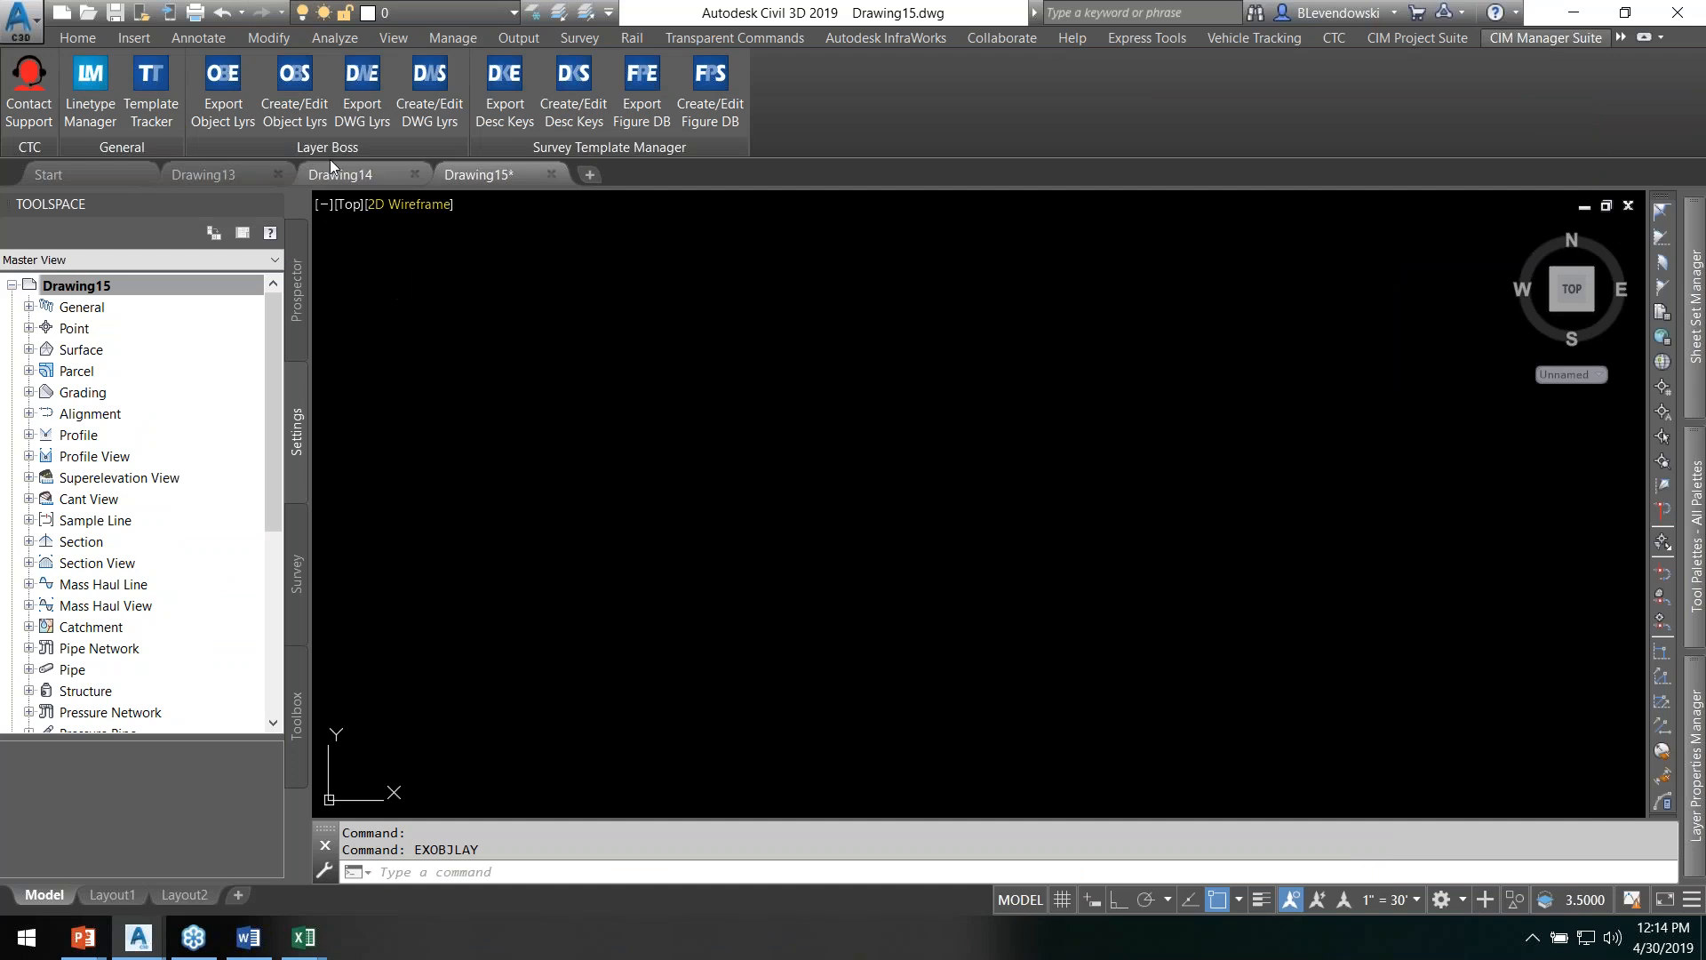
{"action": "left_click", "coordinate": [293, 101]}
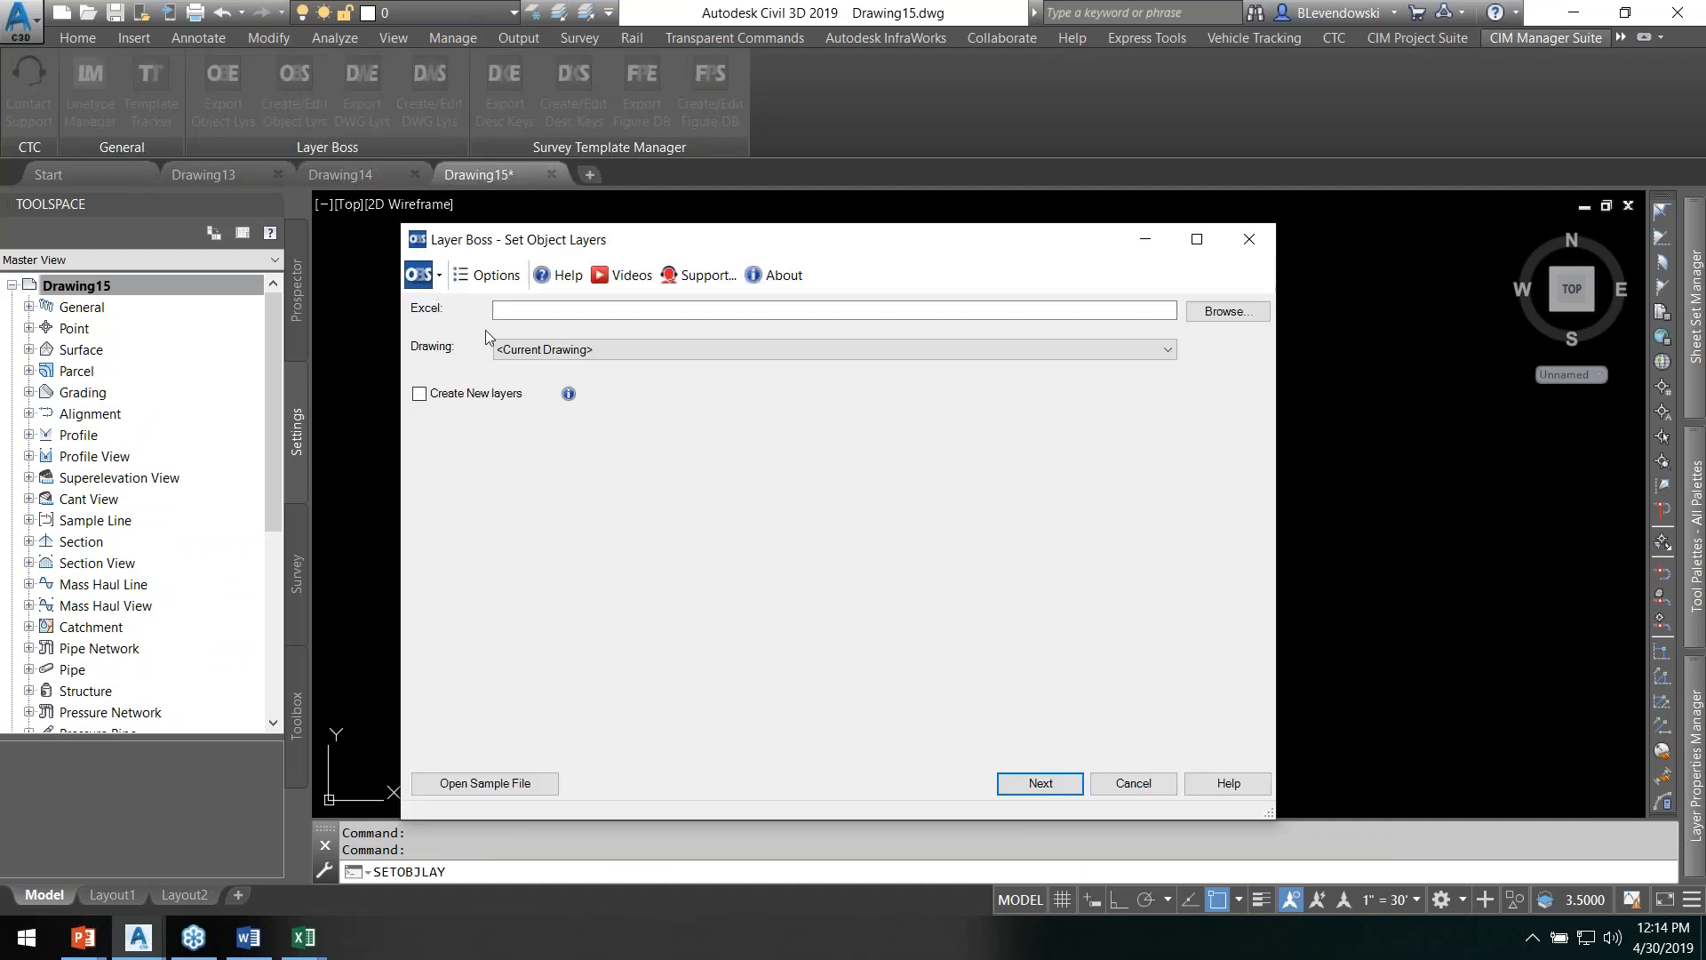
{"action": "left_click_drag", "start_coordinate": [791, 242], "coordinate": [747, 168]}
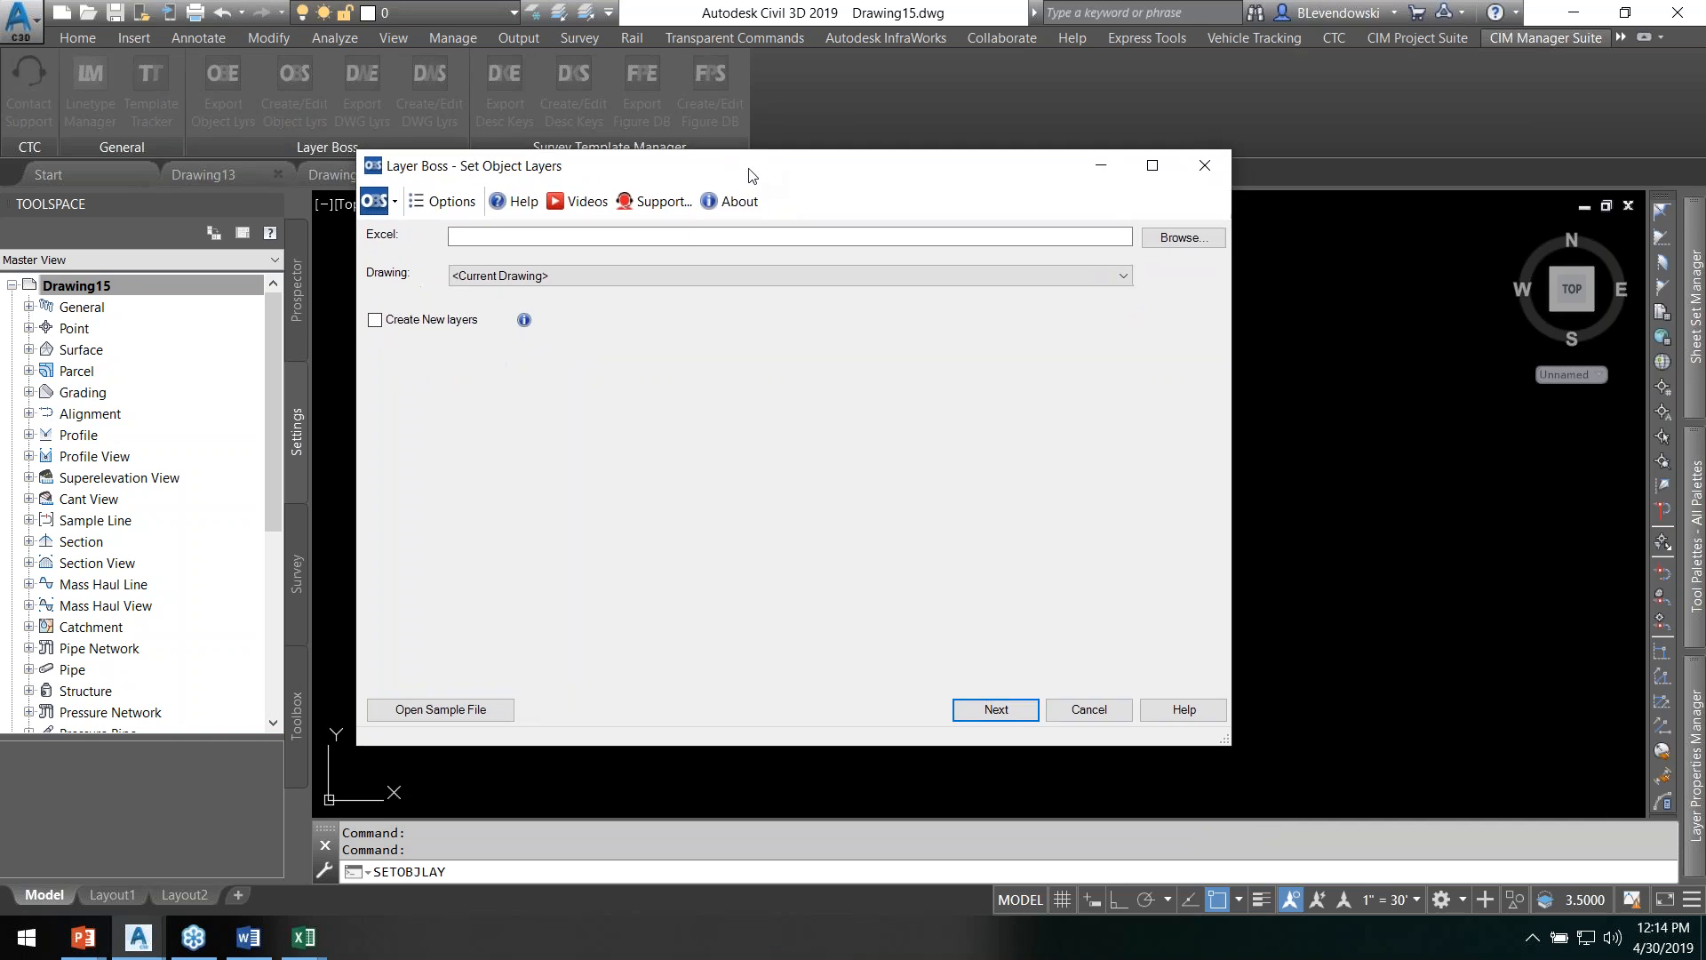
{"action": "left_click", "coordinate": [1182, 237]}
{"action": "double_click", "coordinate": [766, 363]}
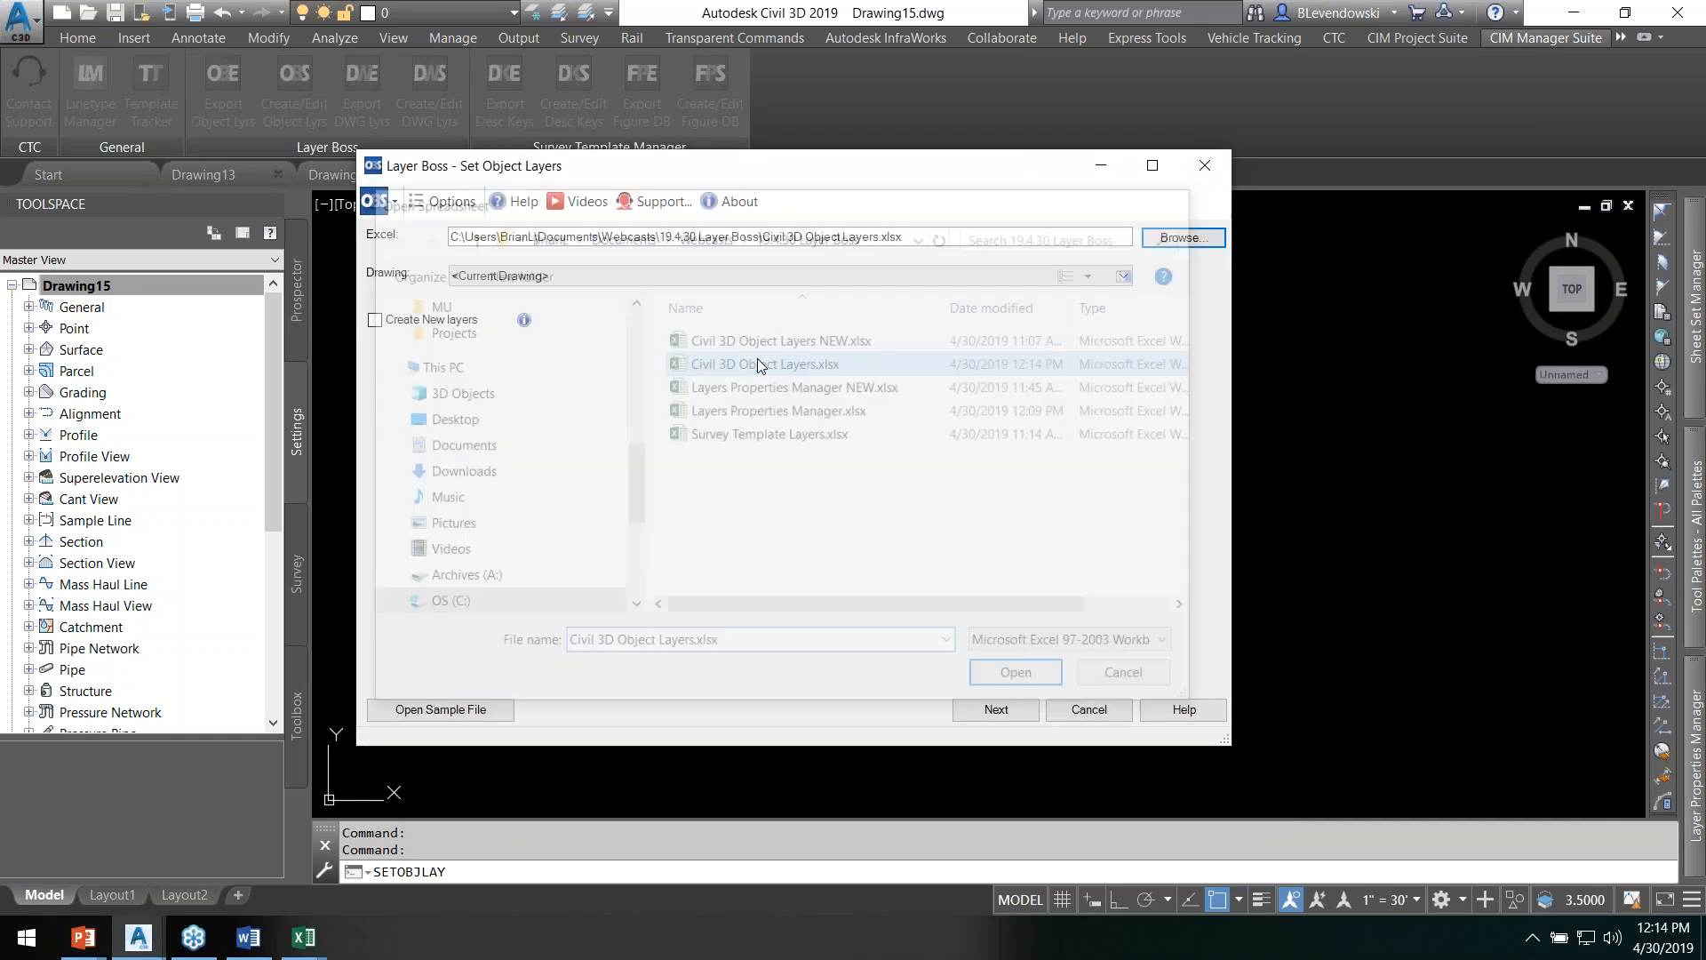
{"action": "left_click_drag", "start_coordinate": [728, 156], "coordinate": [727, 322]}
Step: Keep the current drawing as the target, enable Create New layers and generate the object layer report
{"action": "left_click", "coordinate": [508, 444]}
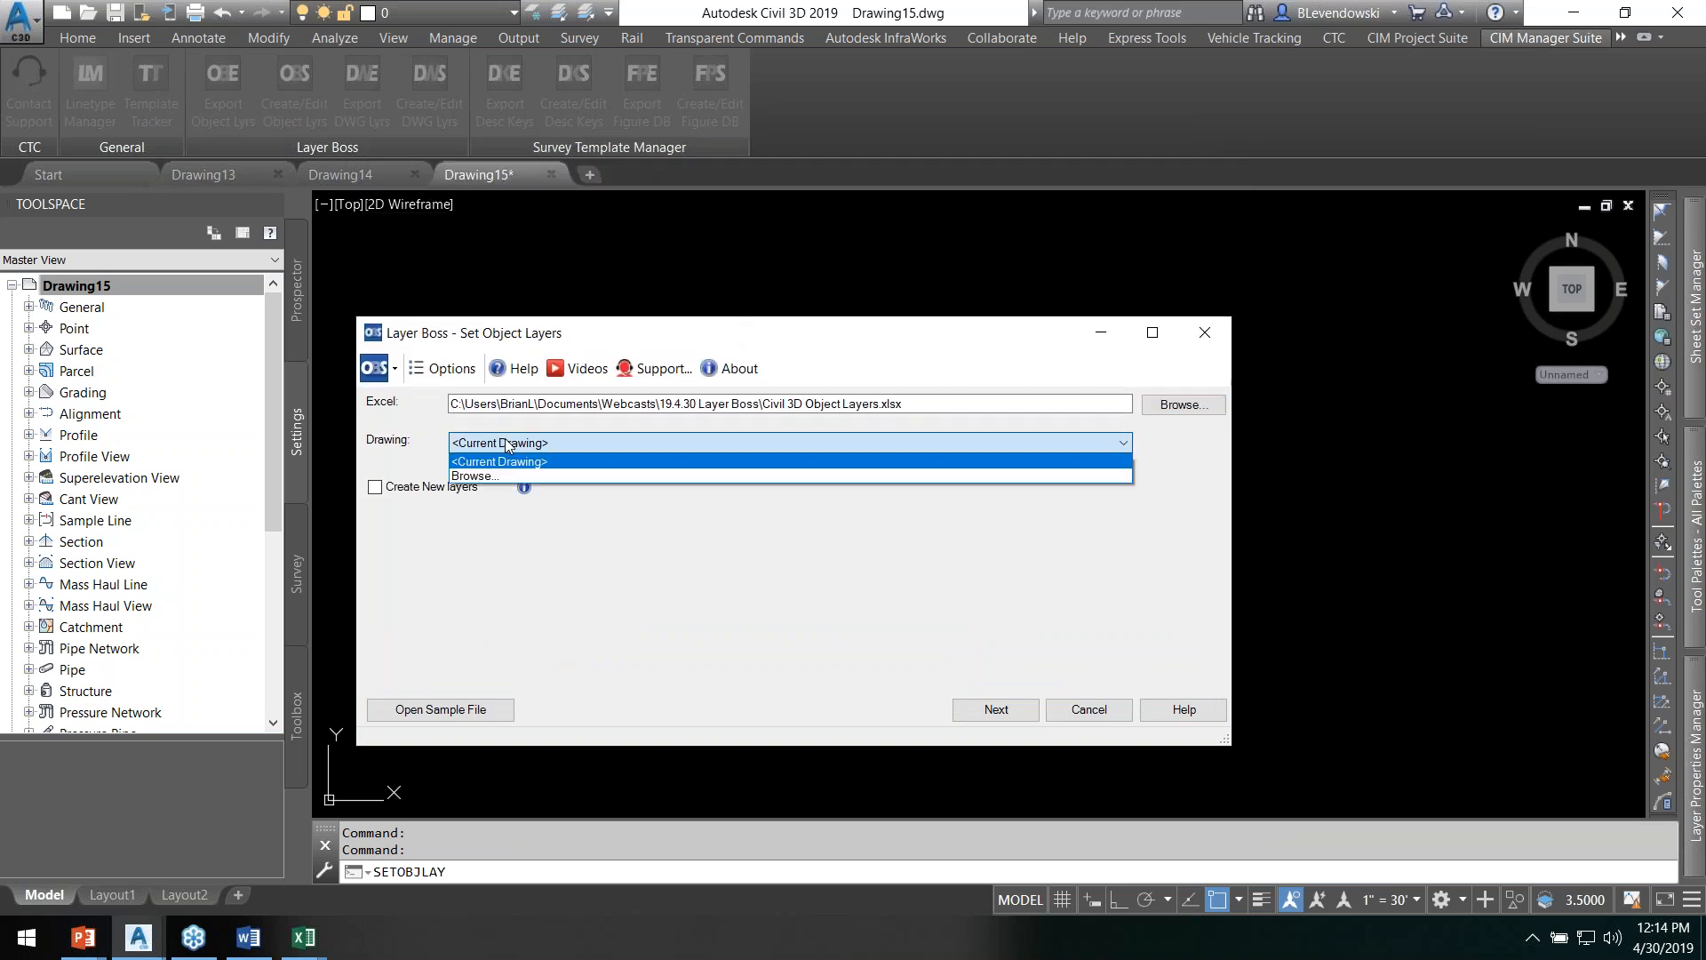
{"action": "left_click", "coordinate": [421, 440]}
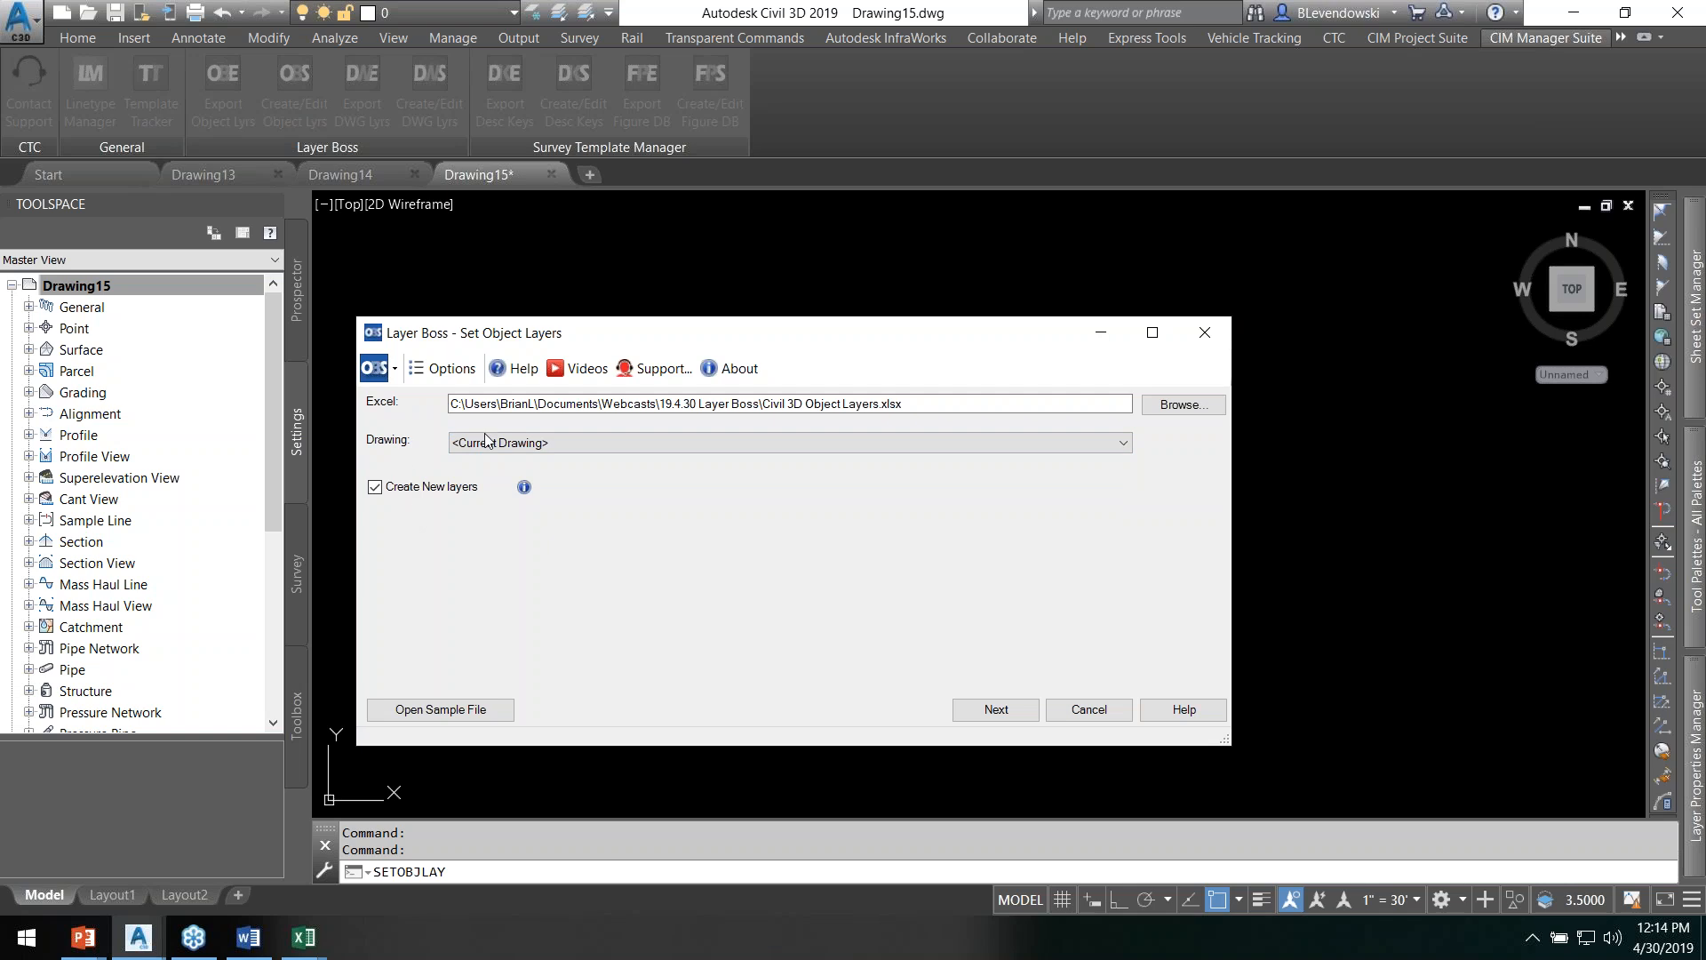
{"action": "left_click_drag", "start_coordinate": [829, 327], "coordinate": [876, 284]}
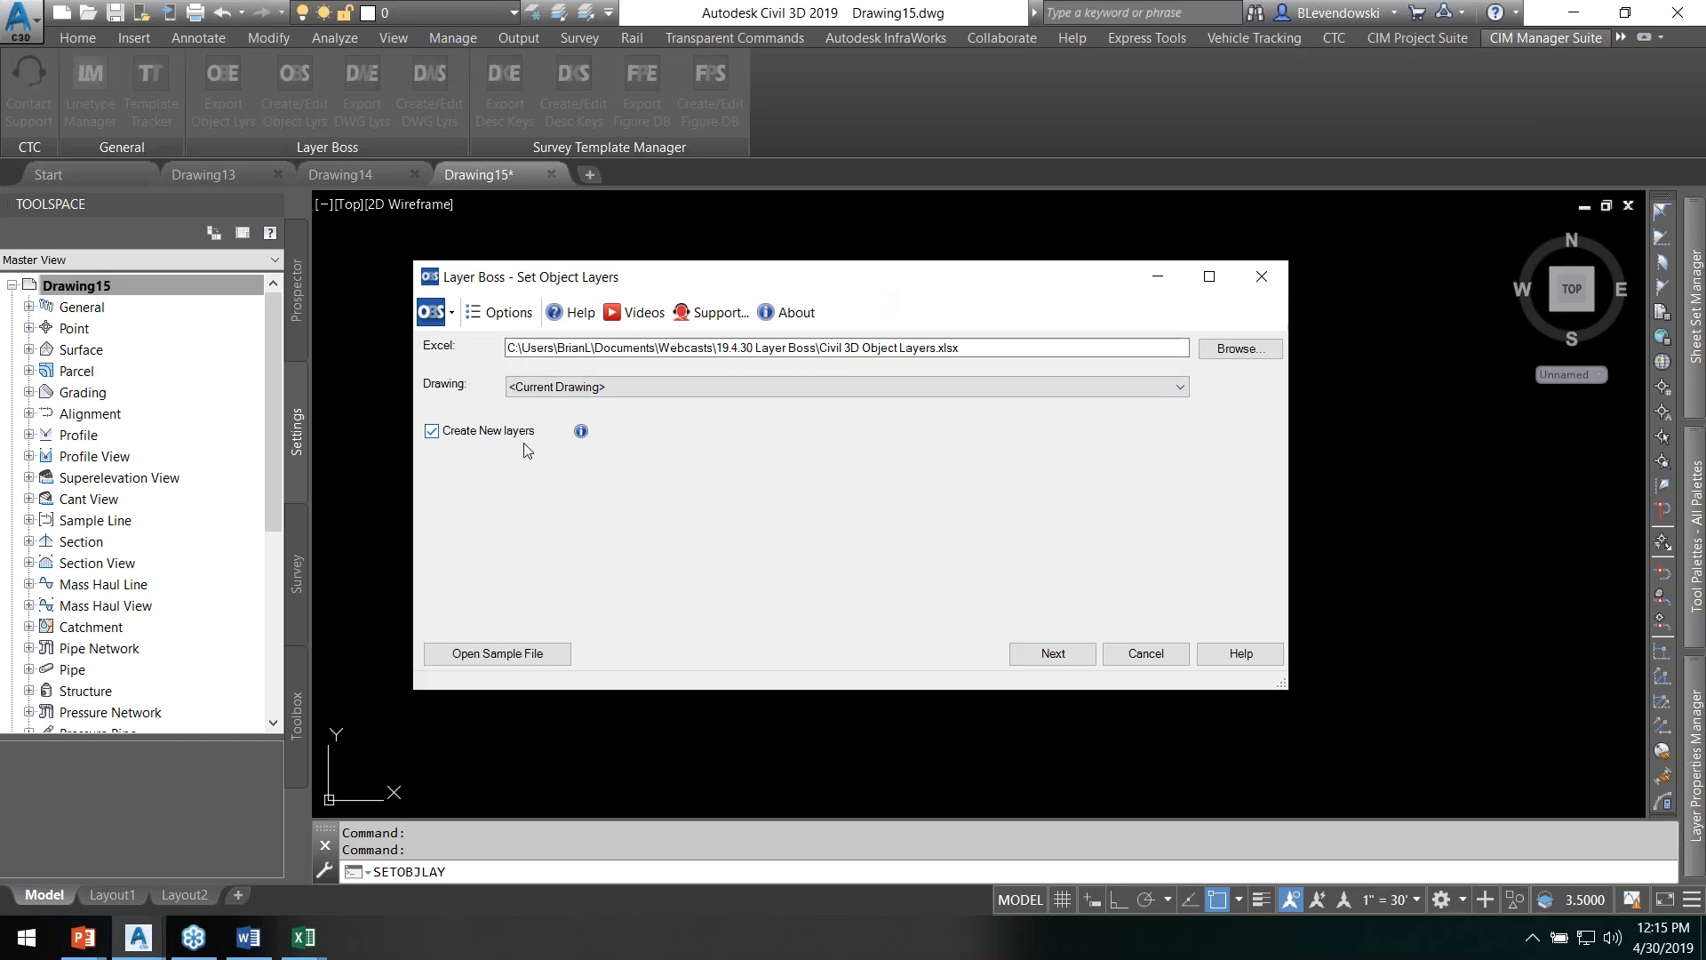
{"action": "left_click", "coordinate": [1035, 654]}
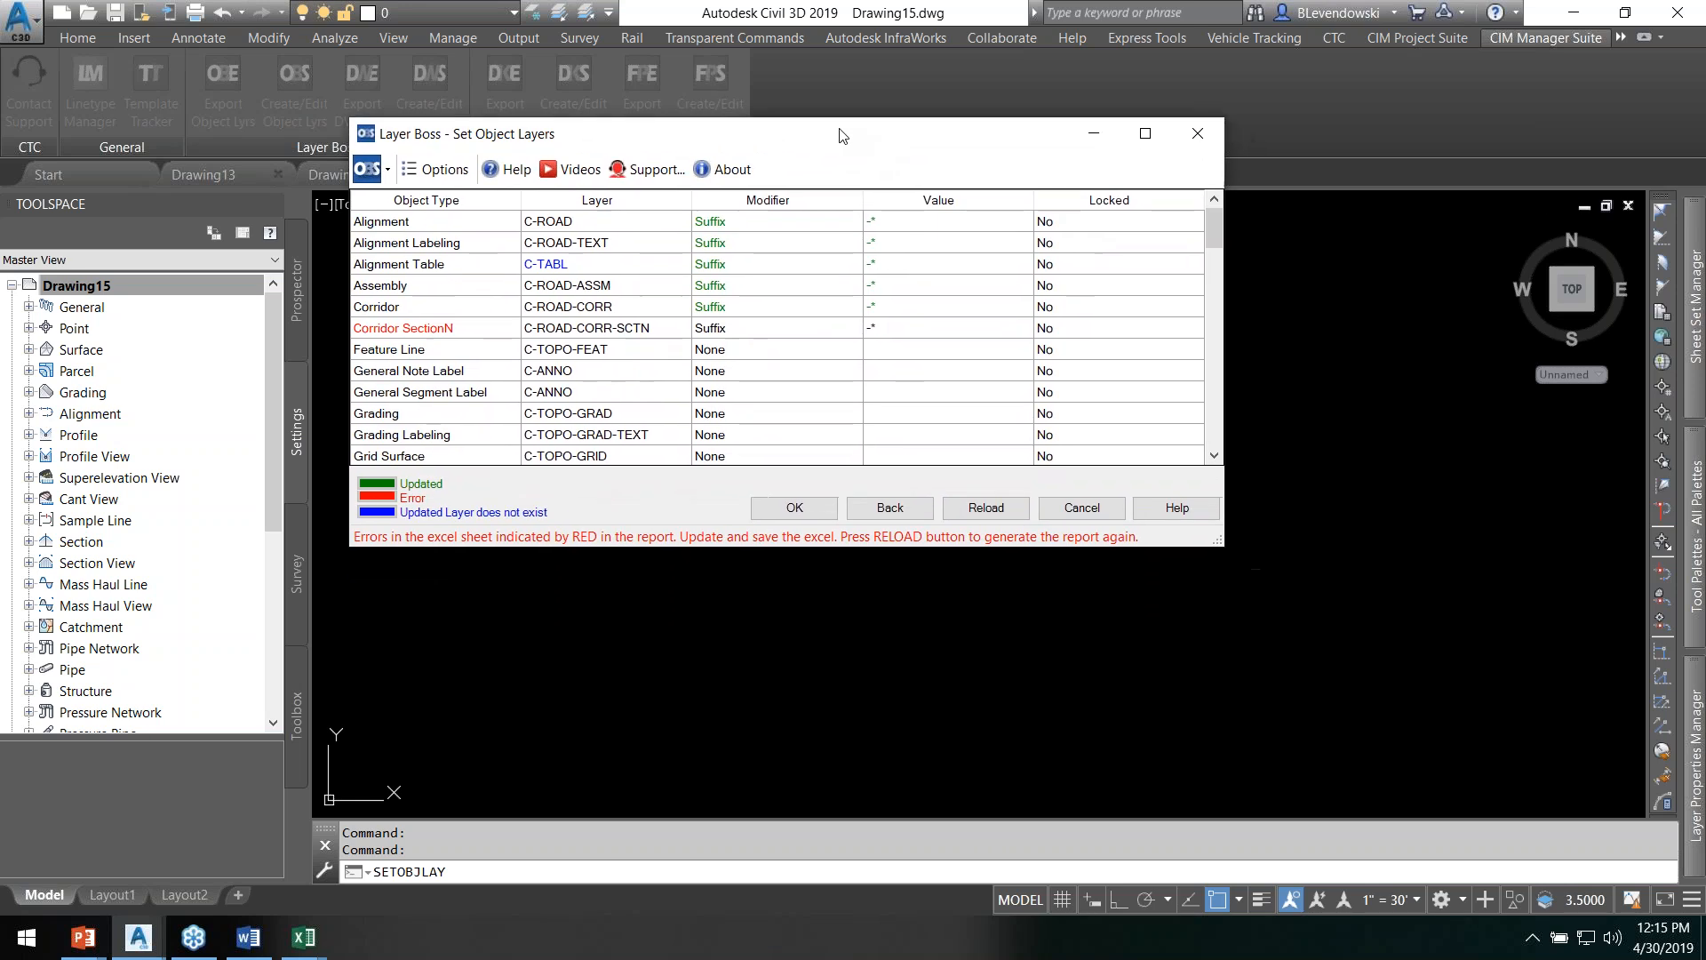
Step: Enlarge the report window and try to apply the listed object layer changes to the drawing
{"action": "left_click_drag", "start_coordinate": [1207, 534], "coordinate": [1319, 779]}
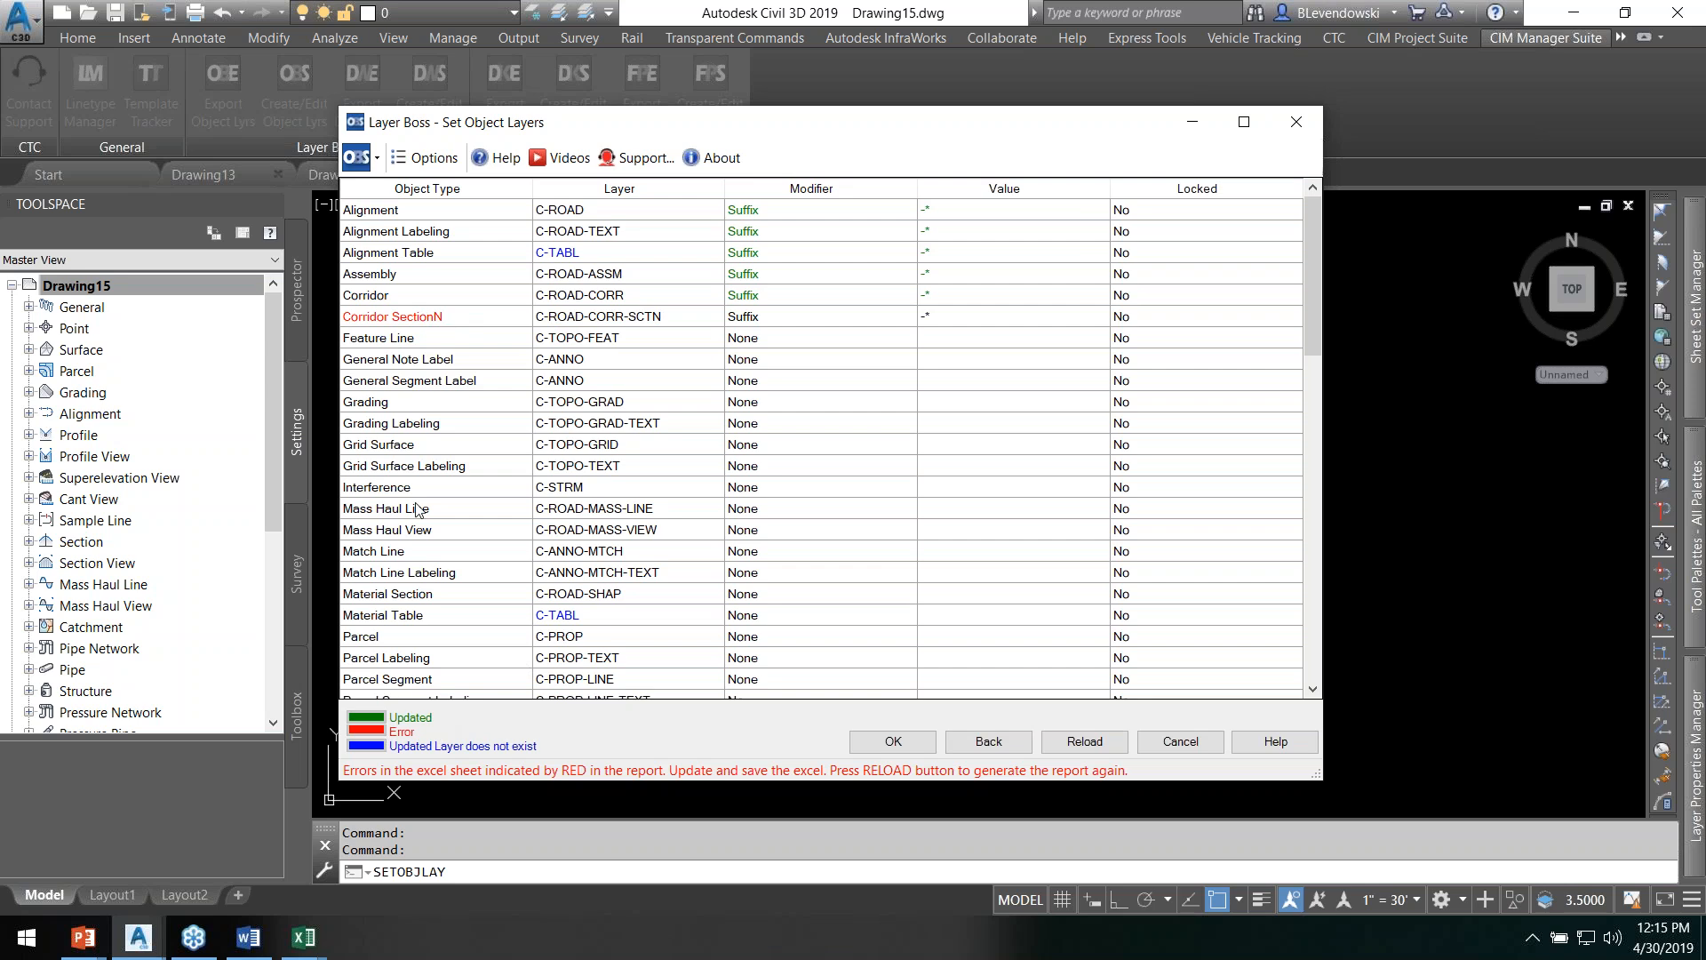
{"action": "left_click", "coordinate": [899, 742]}
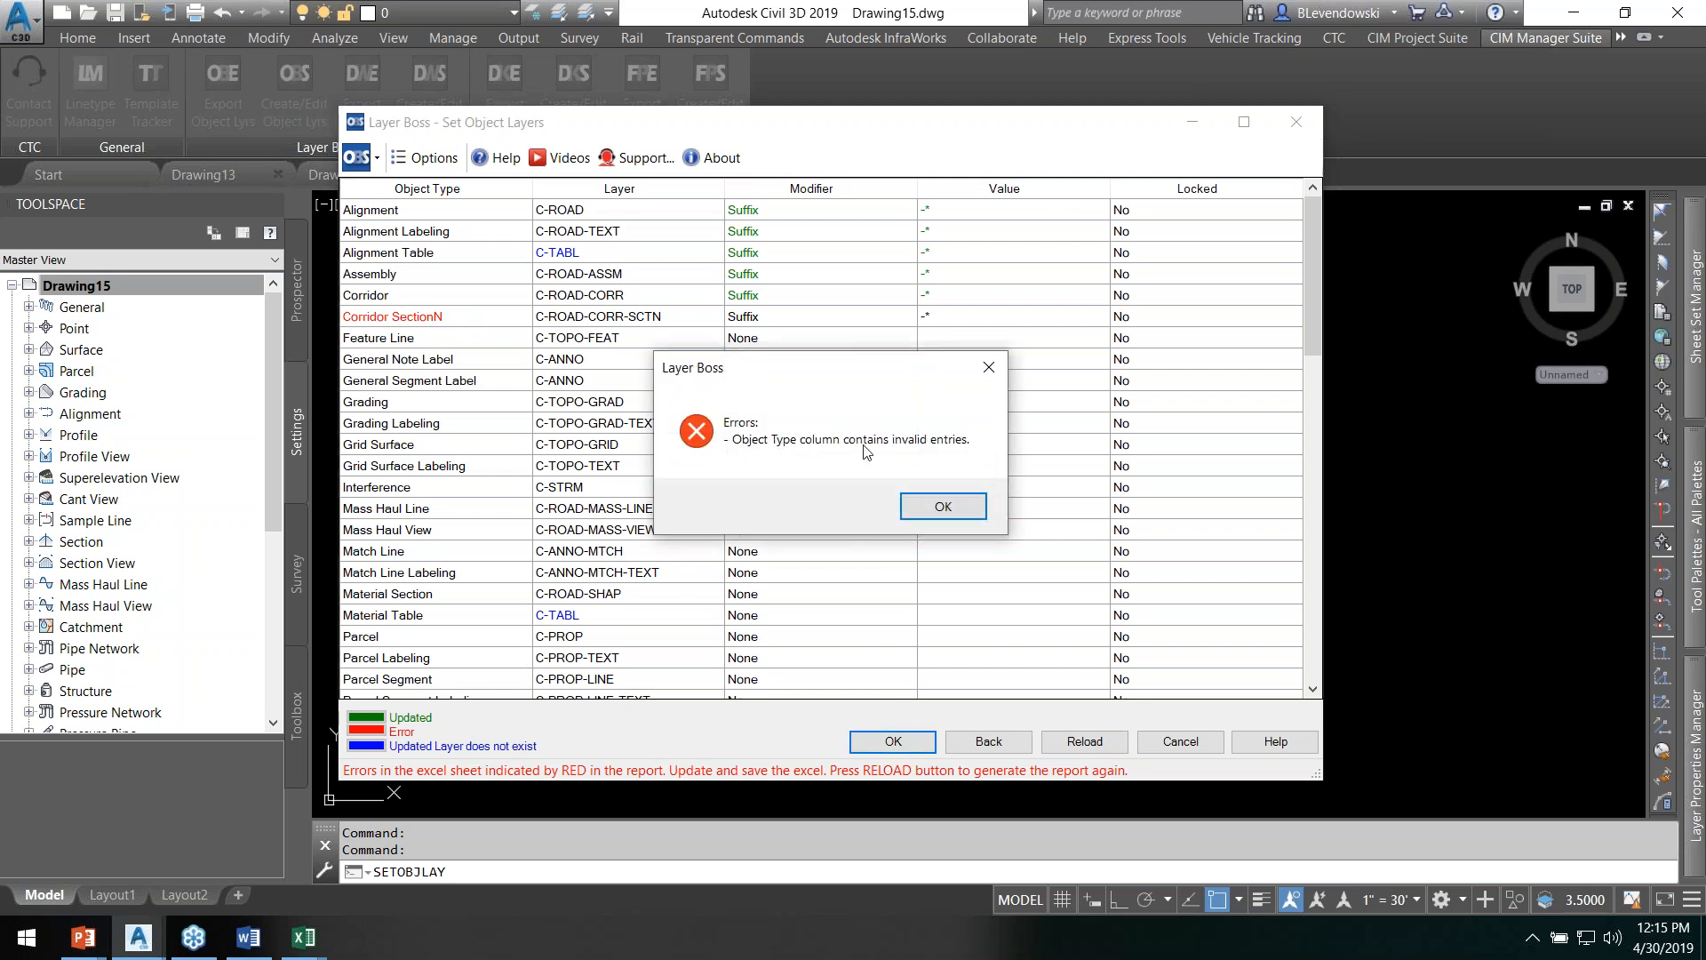
{"action": "left_click", "coordinate": [947, 496]}
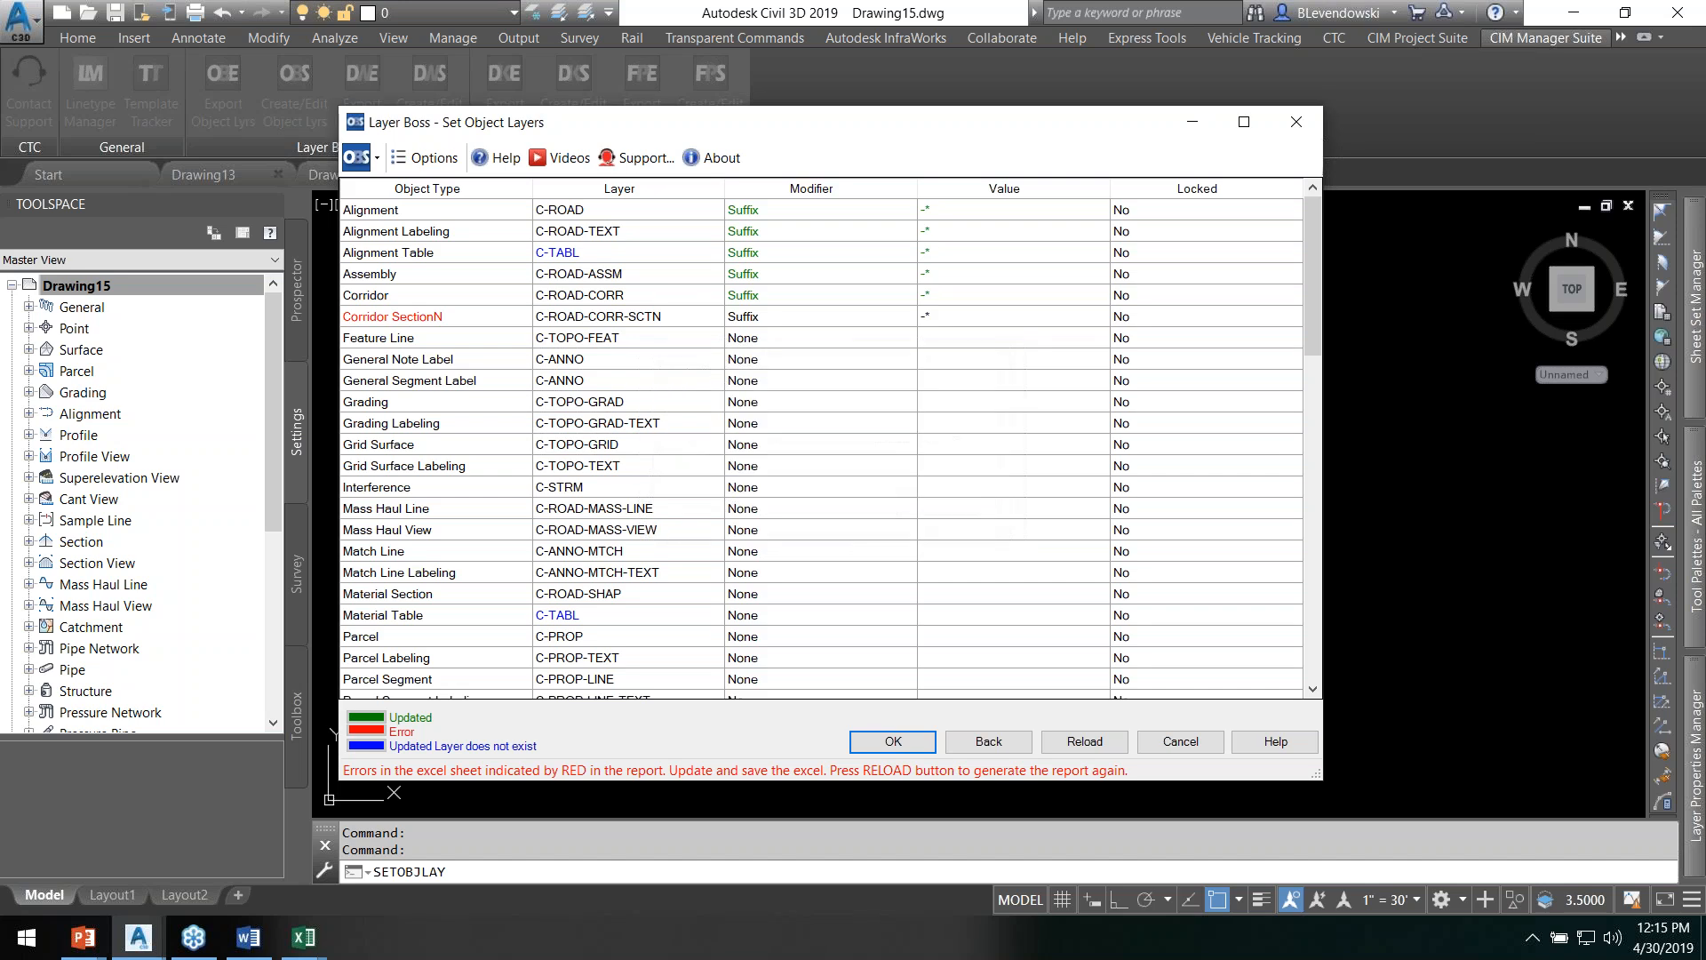
Step: Switch to Civil 3D Object Layers.xlsx in Excel, correct the row 7 object type to Corridor Section and save the workbook
{"action": "key", "text": "alt+Tab"}
{"action": "key", "text": "alt+Tab"}
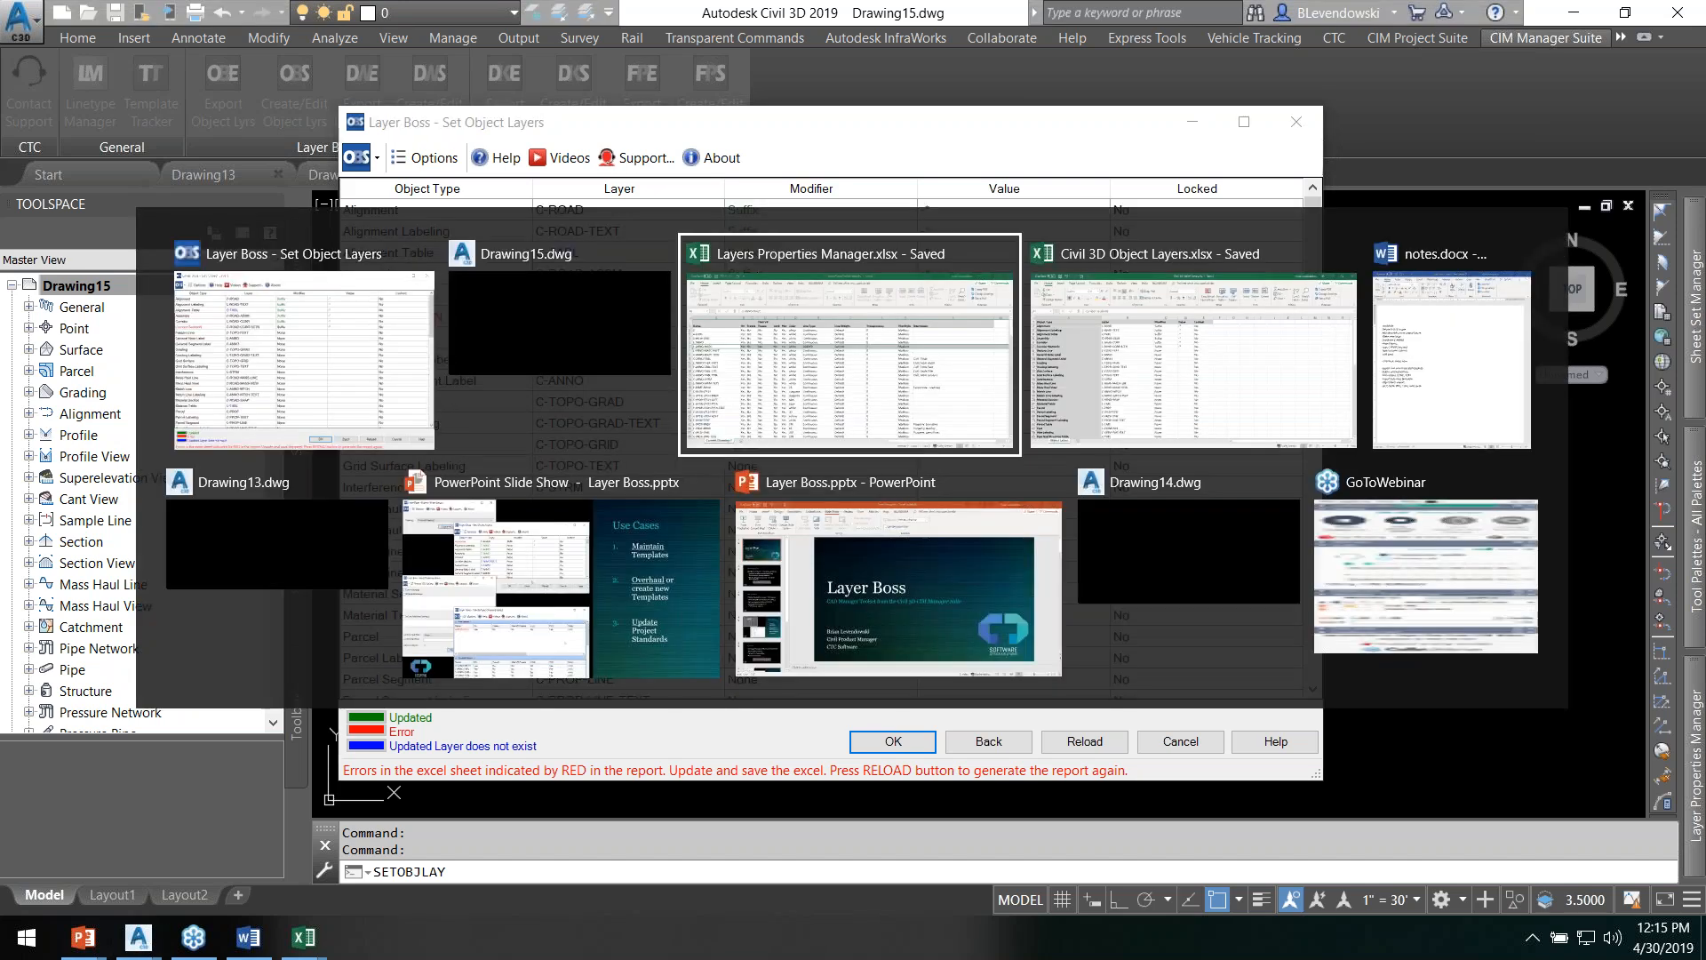
{"action": "key", "text": "alt+Tab"}
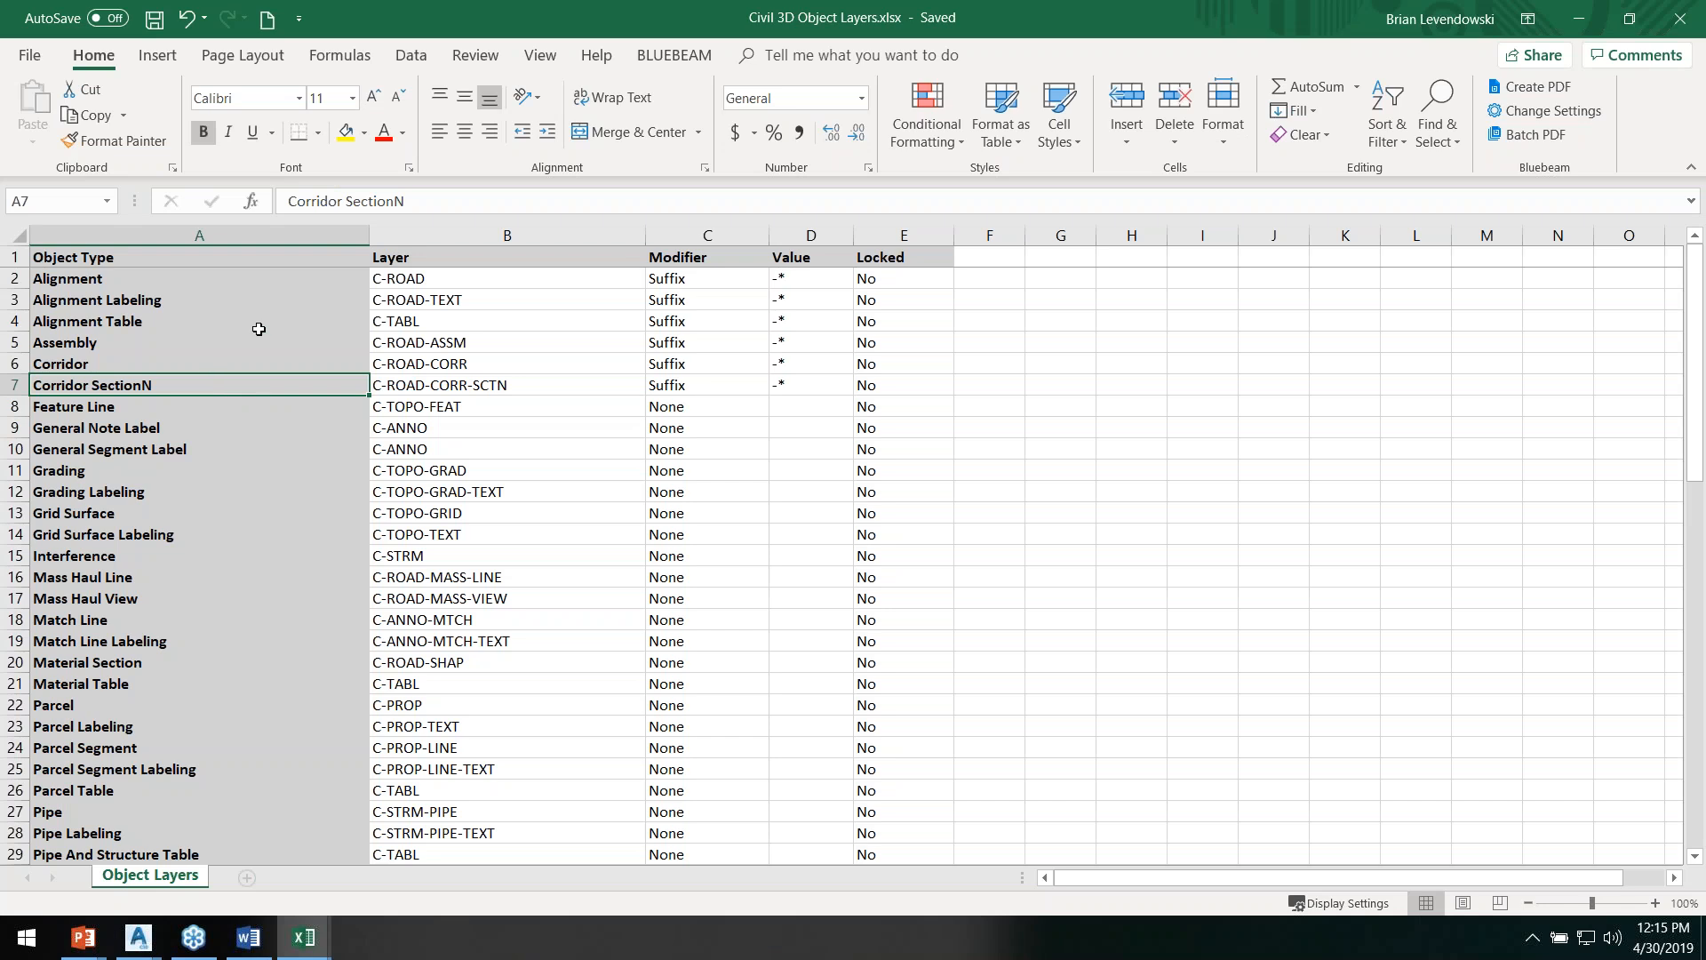
{"action": "double_click", "coordinate": [173, 381]}
{"action": "key", "text": "BackSpace"}
{"action": "key", "text": "Return"}
{"action": "left_click", "coordinate": [153, 384]}
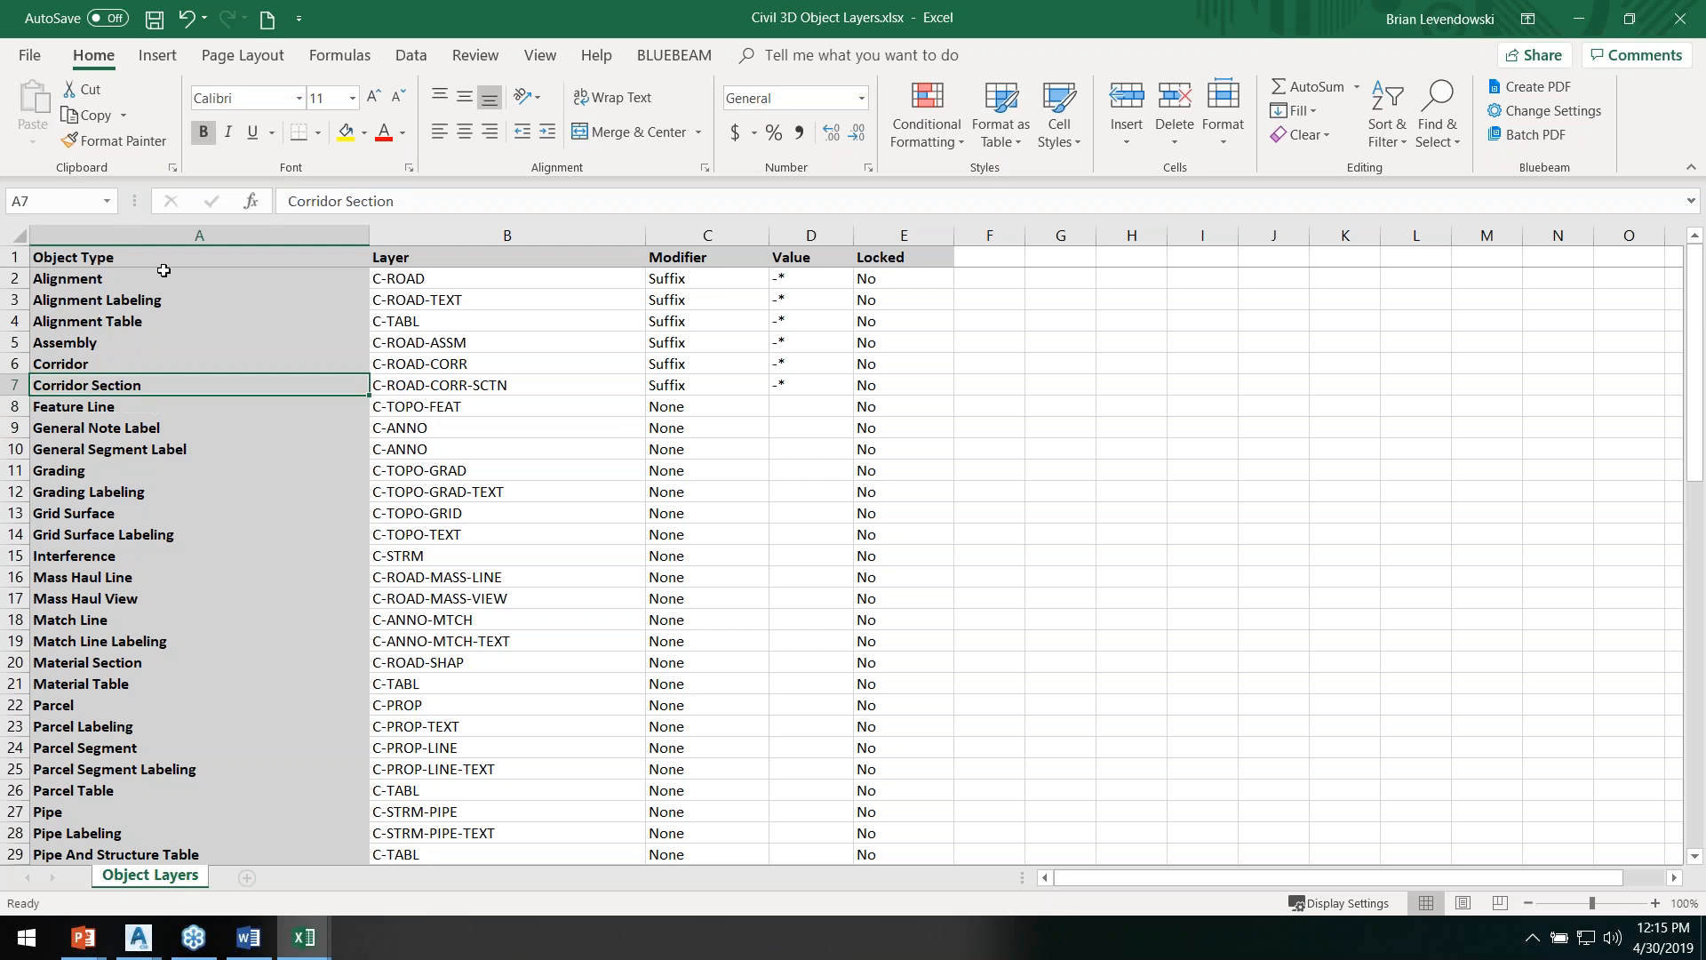
{"action": "left_click", "coordinate": [152, 24]}
Step: Switch back to Civil 3D, reload the Layer Boss report, review its entries and apply the object layer changes to the drawing
{"action": "key", "text": "alt+Tab"}
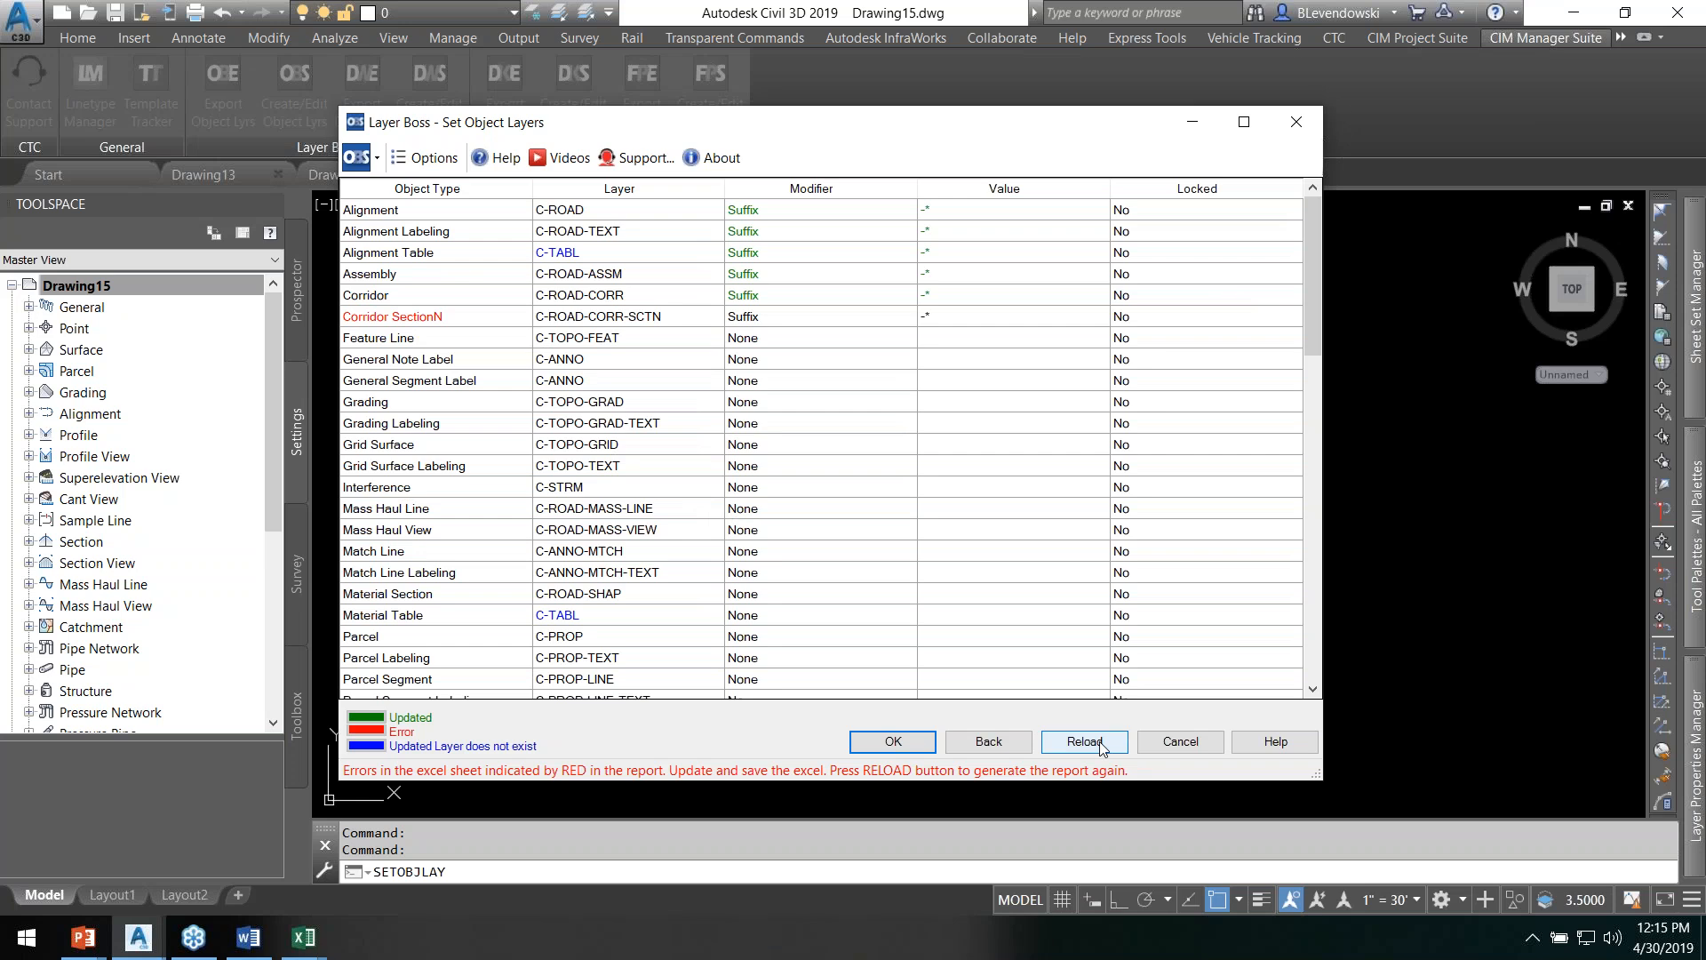
{"action": "left_click", "coordinate": [1100, 742]}
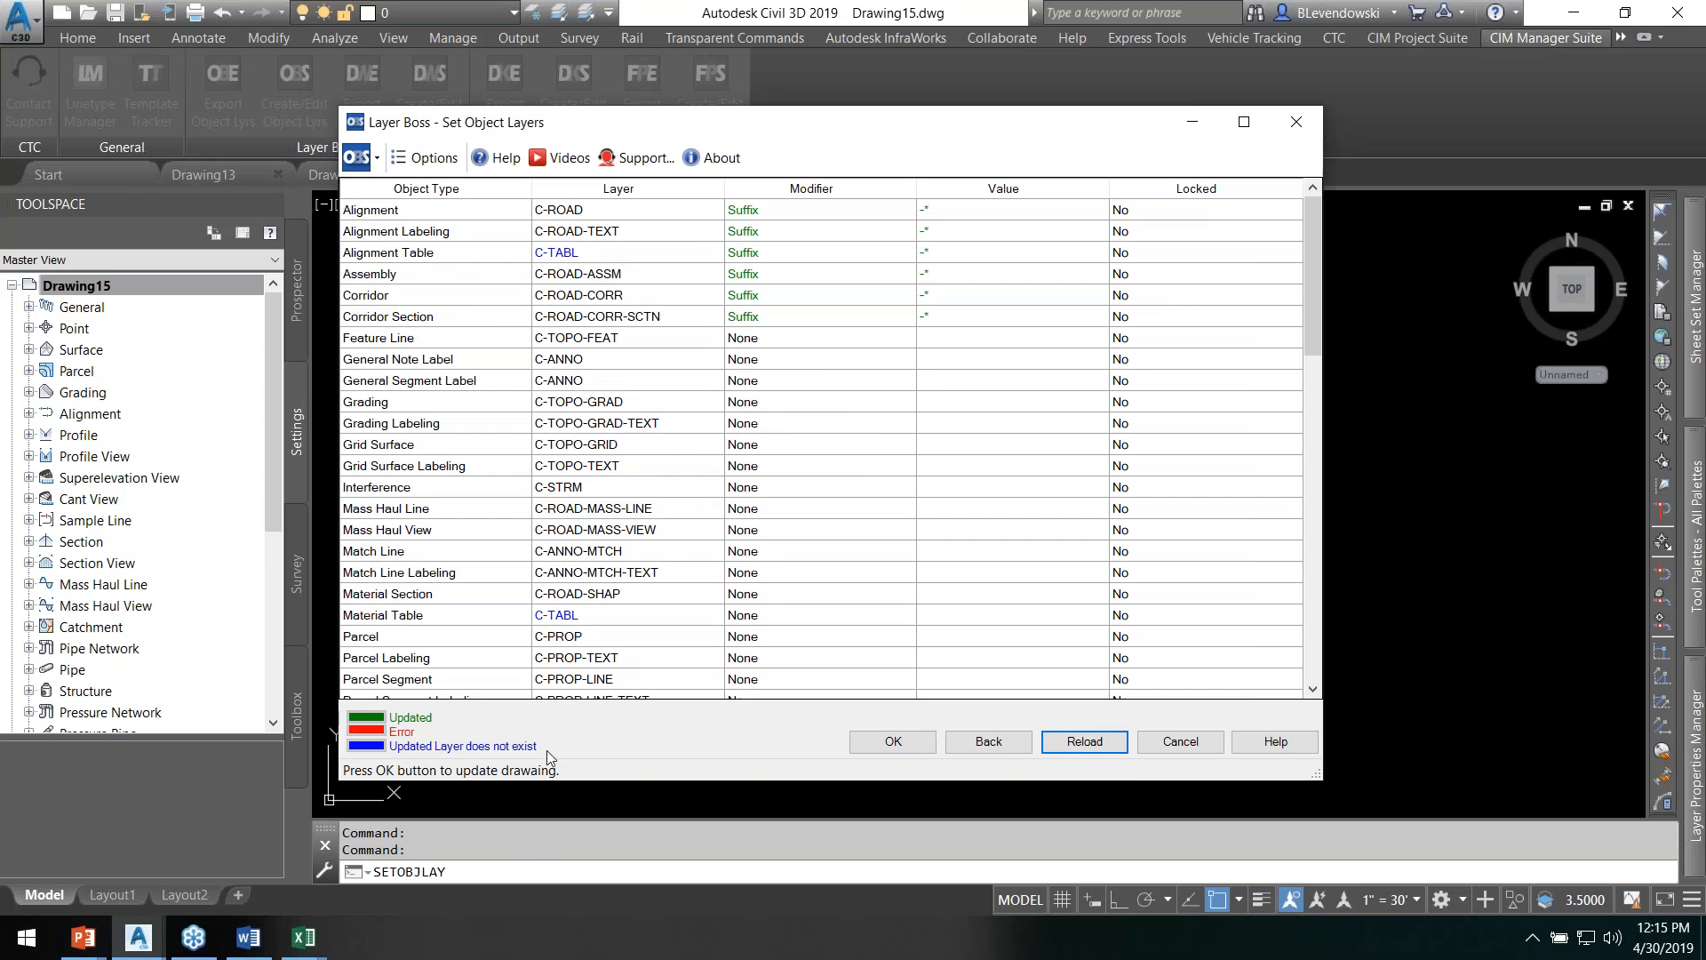
{"action": "scroll", "coordinate": [588, 610], "scroll_direction": "down", "scroll_amount": 20}
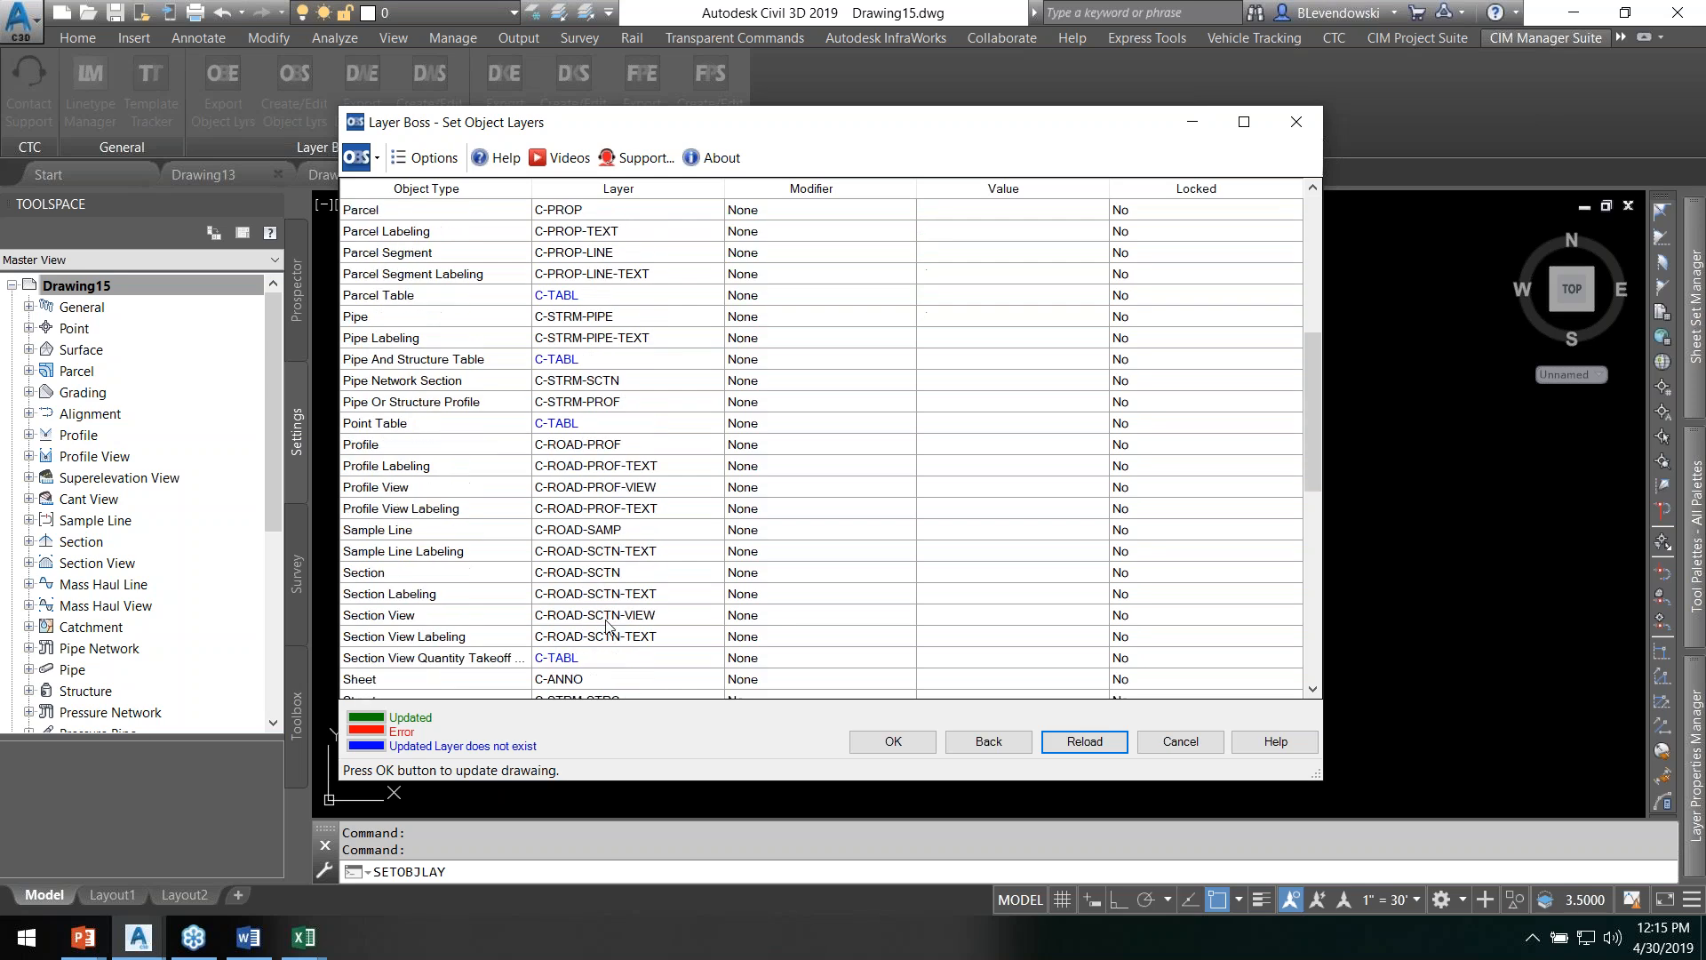
{"action": "scroll", "coordinate": [623, 625], "scroll_direction": "up", "scroll_amount": 20}
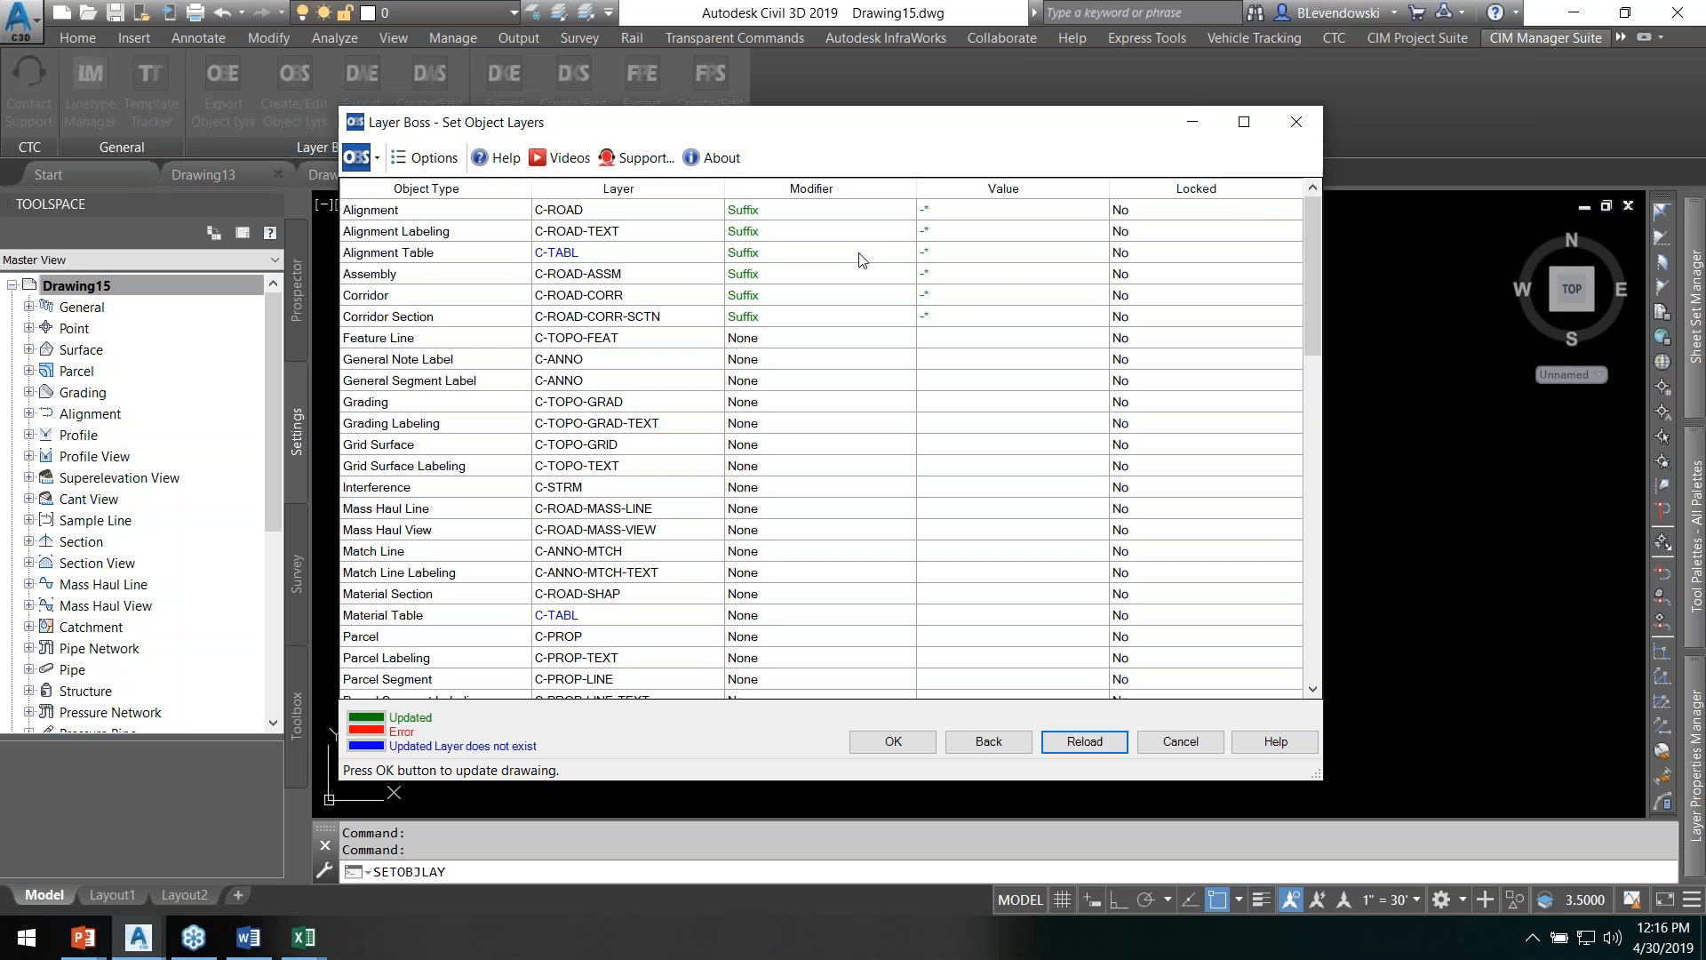
{"action": "left_click", "coordinate": [892, 741]}
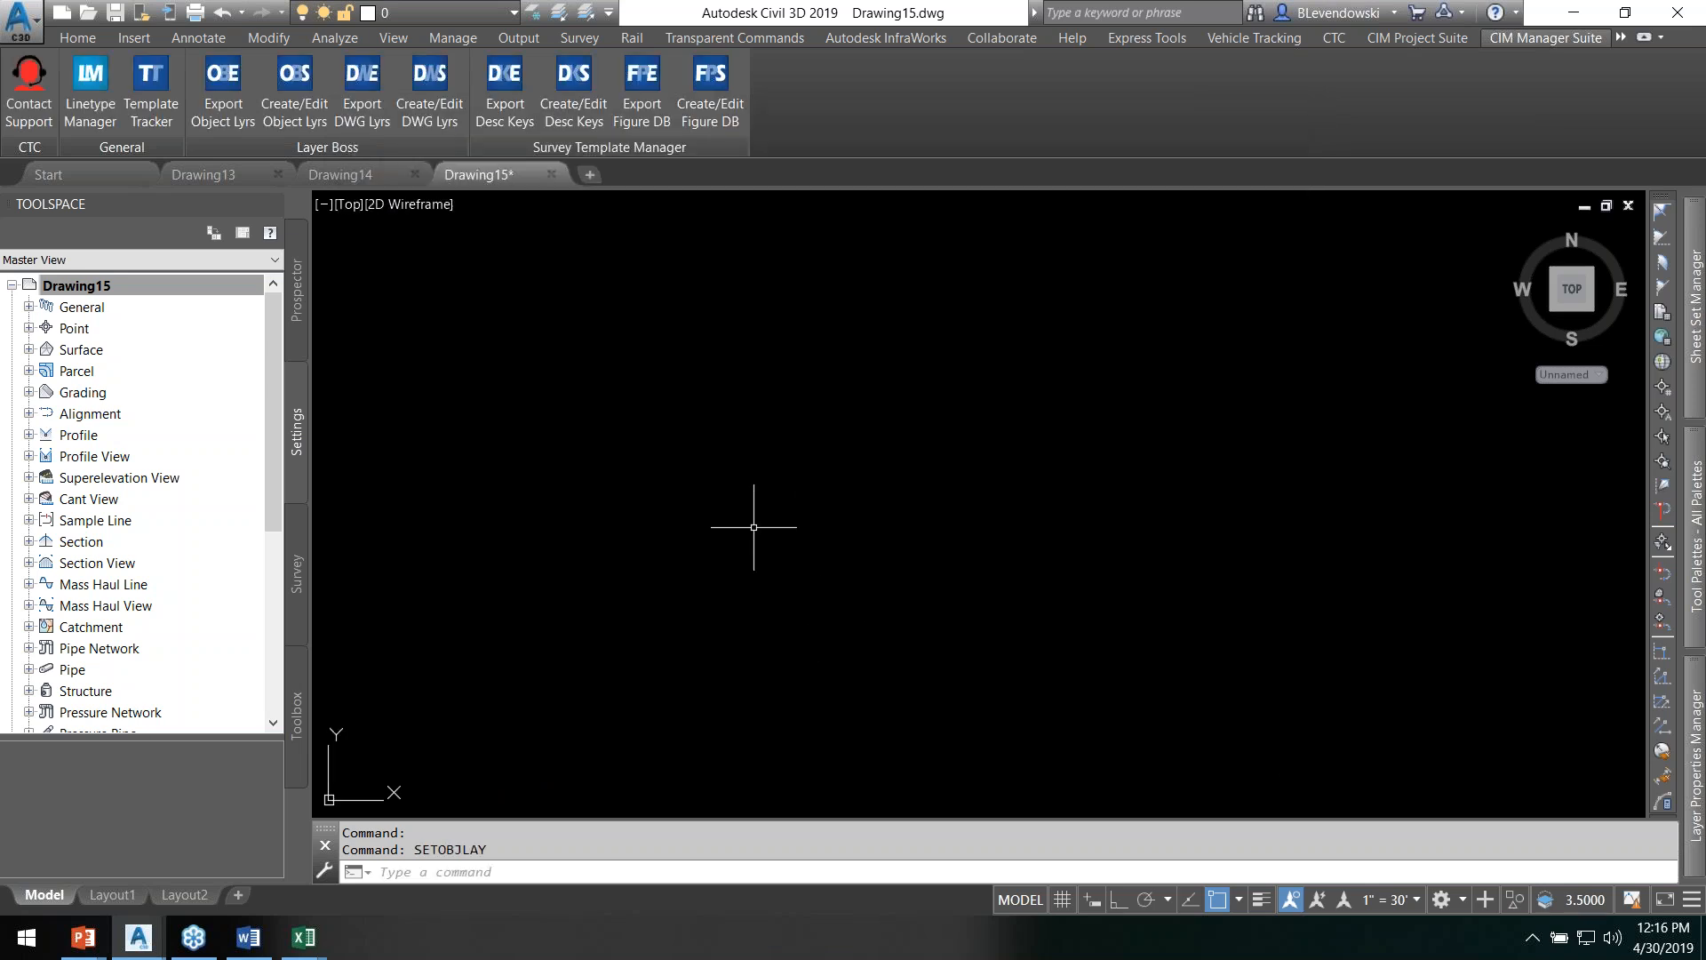
Step: Open Drawing15's drawing settings and check the suffix modifiers on the Alignment and Alignment Table object layers
{"action": "left_click", "coordinate": [80, 285]}
{"action": "right_click", "coordinate": [105, 288]}
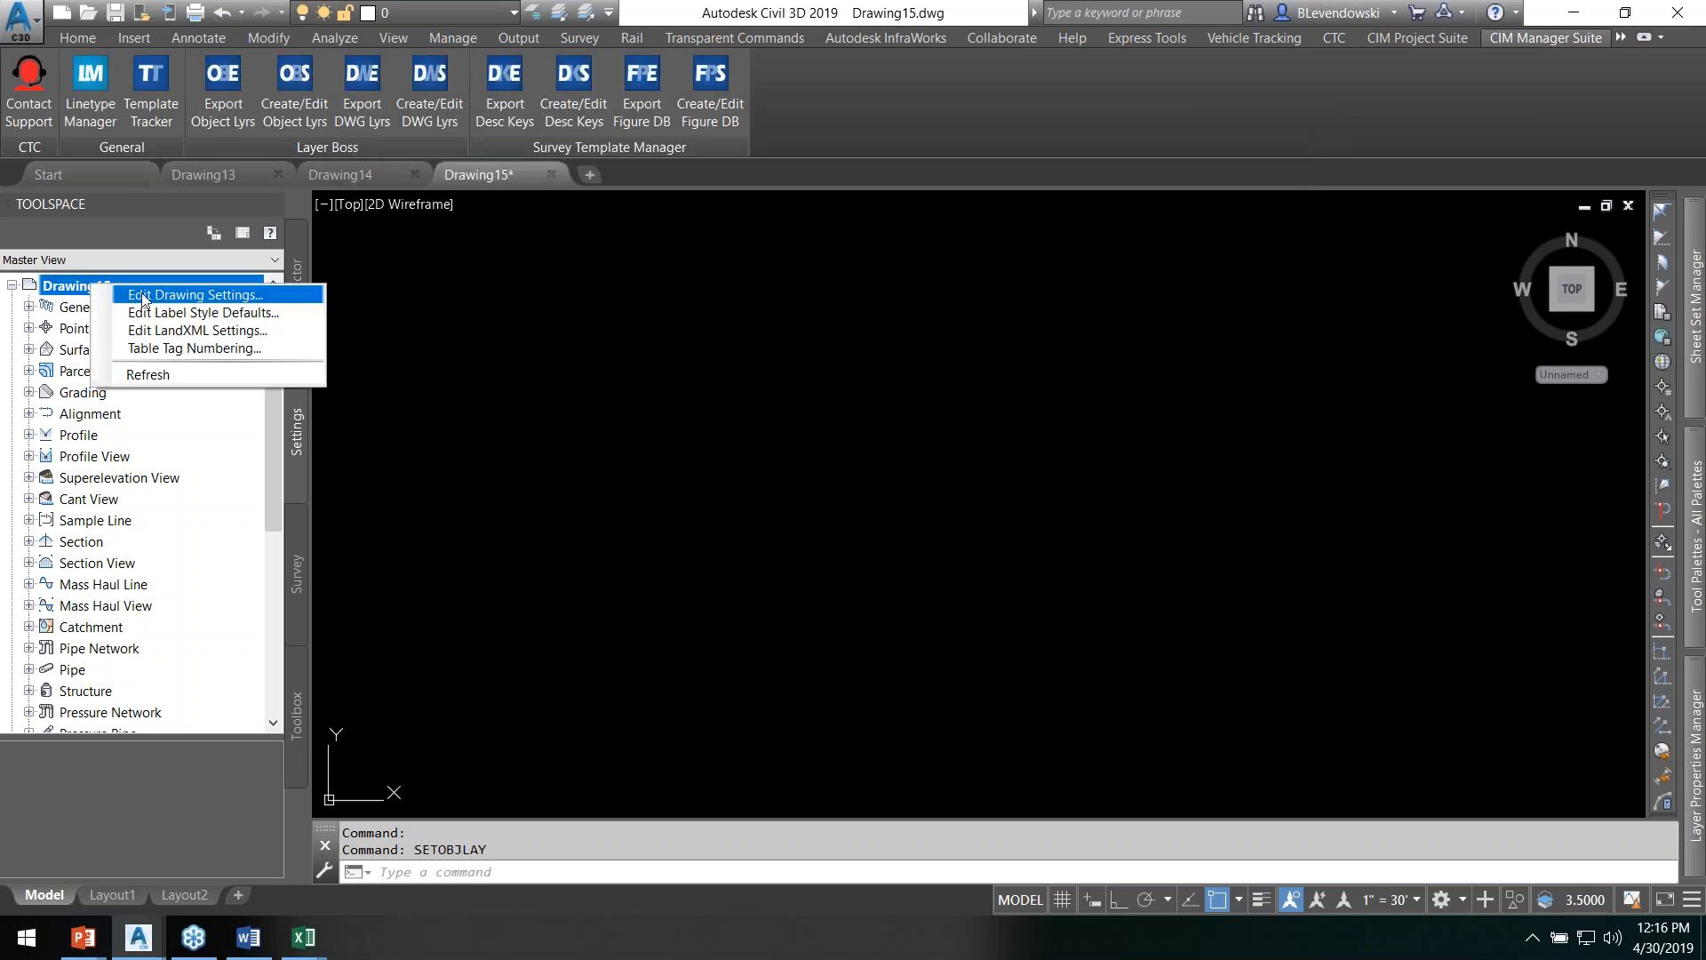
{"action": "left_click", "coordinate": [145, 296]}
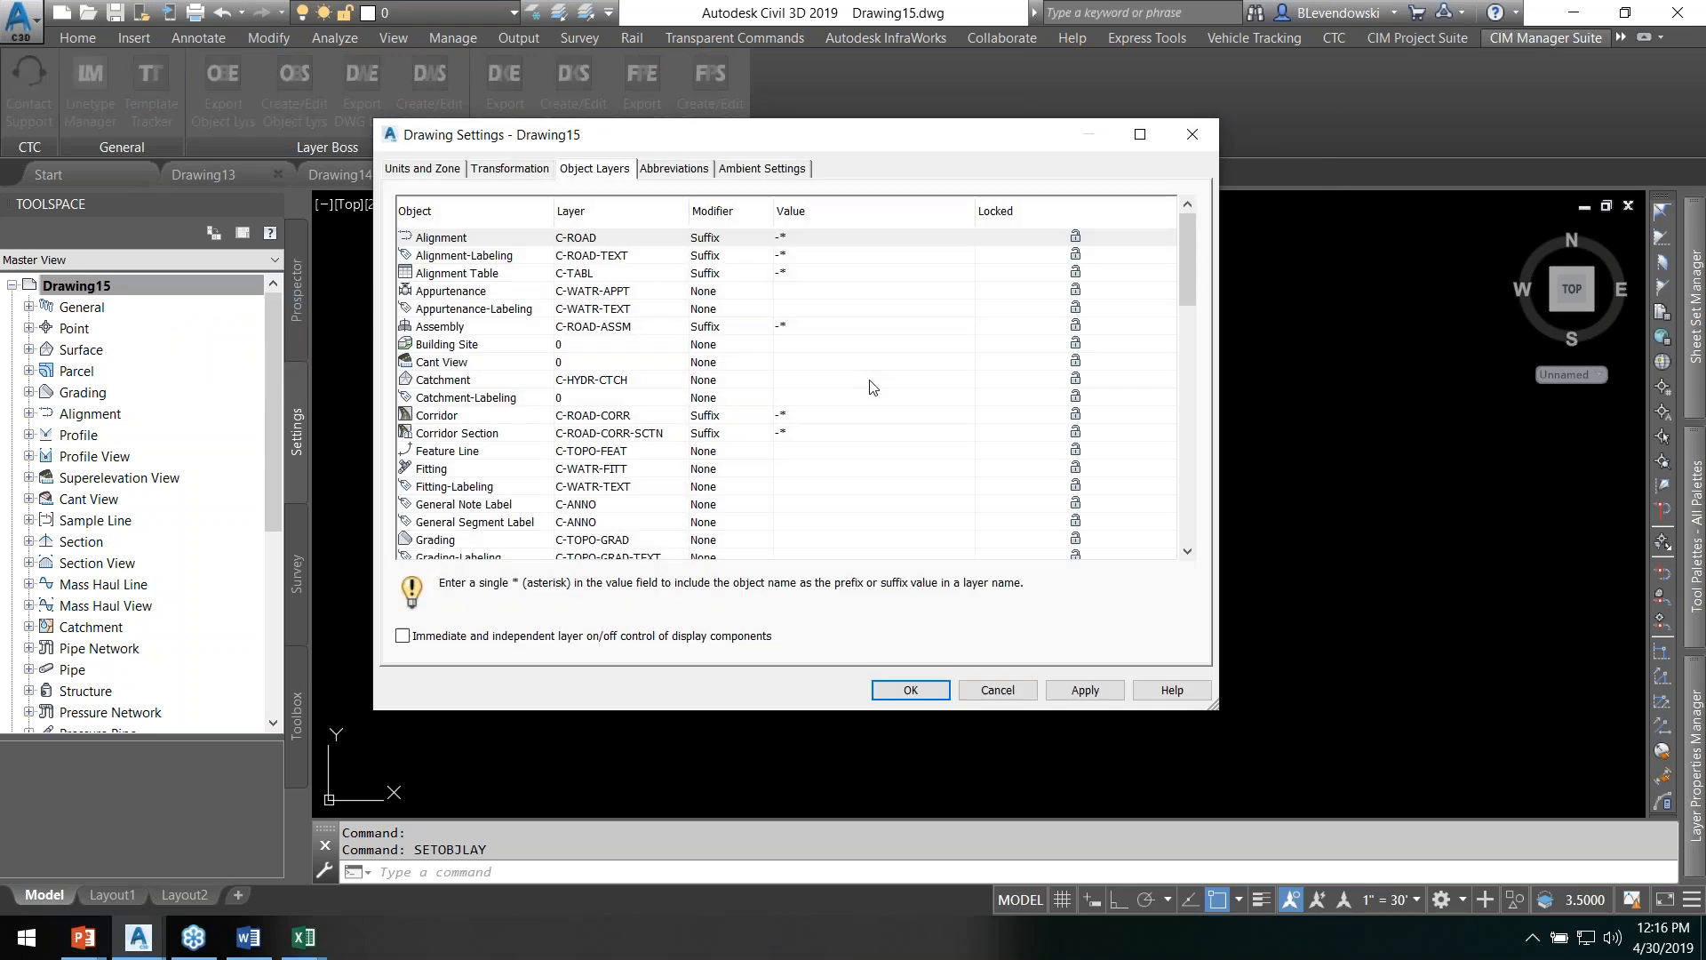
{"action": "left_click", "coordinate": [458, 236]}
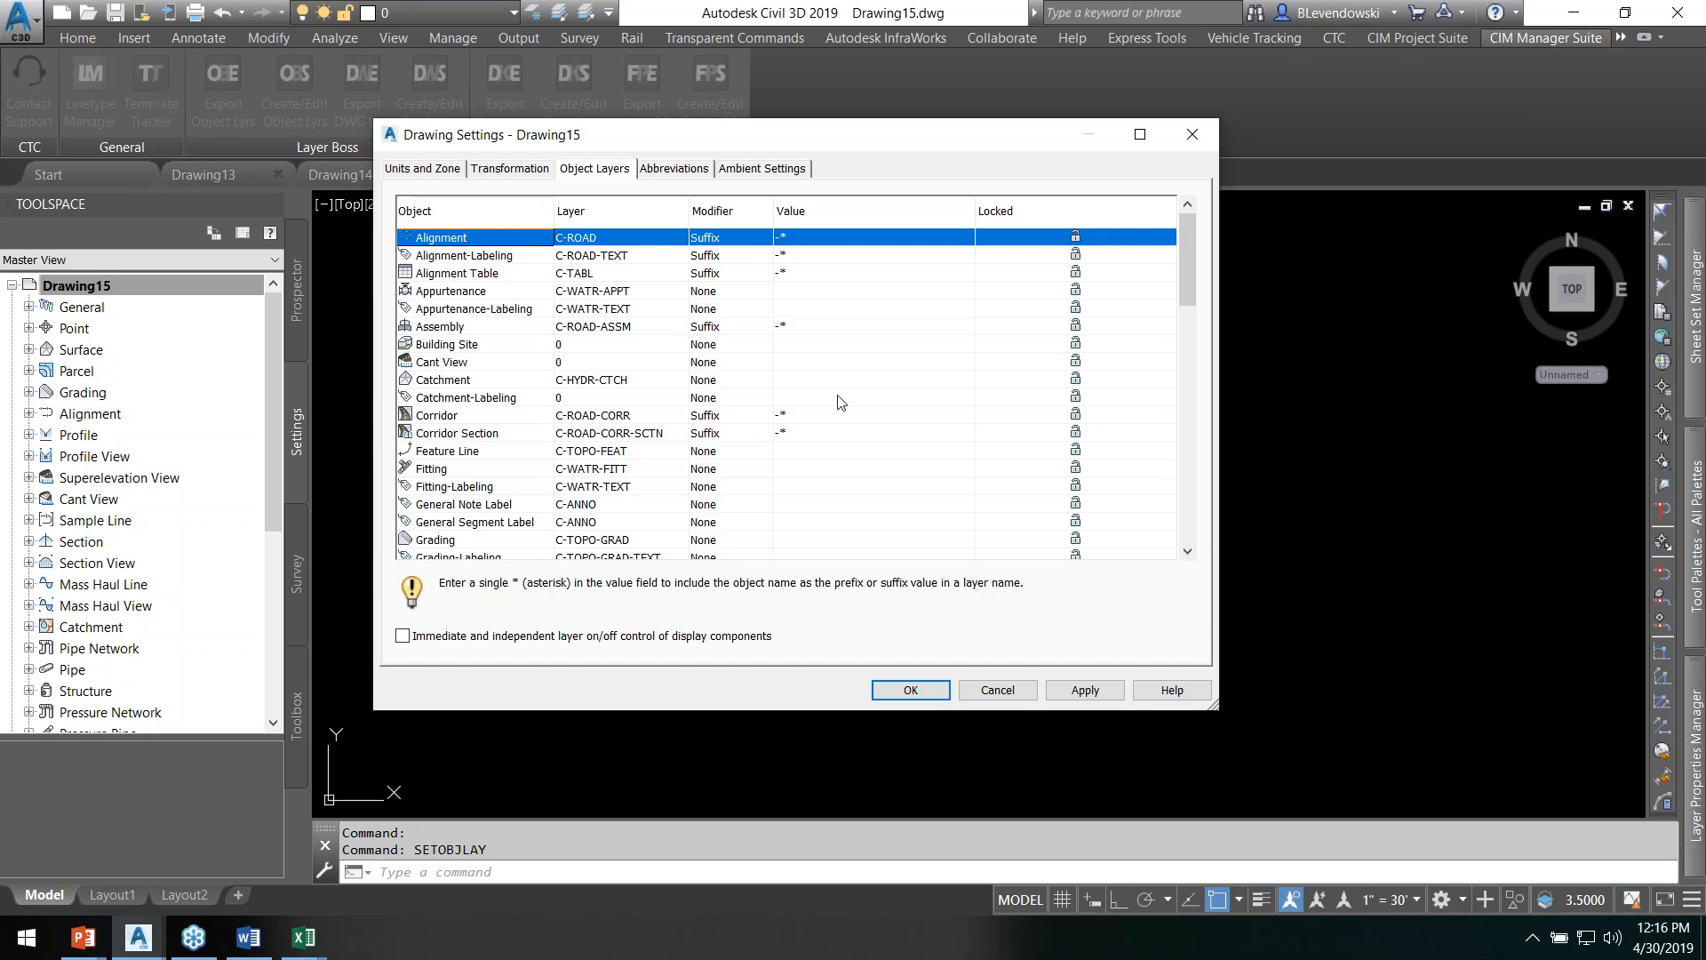
{"action": "left_click", "coordinate": [611, 275]}
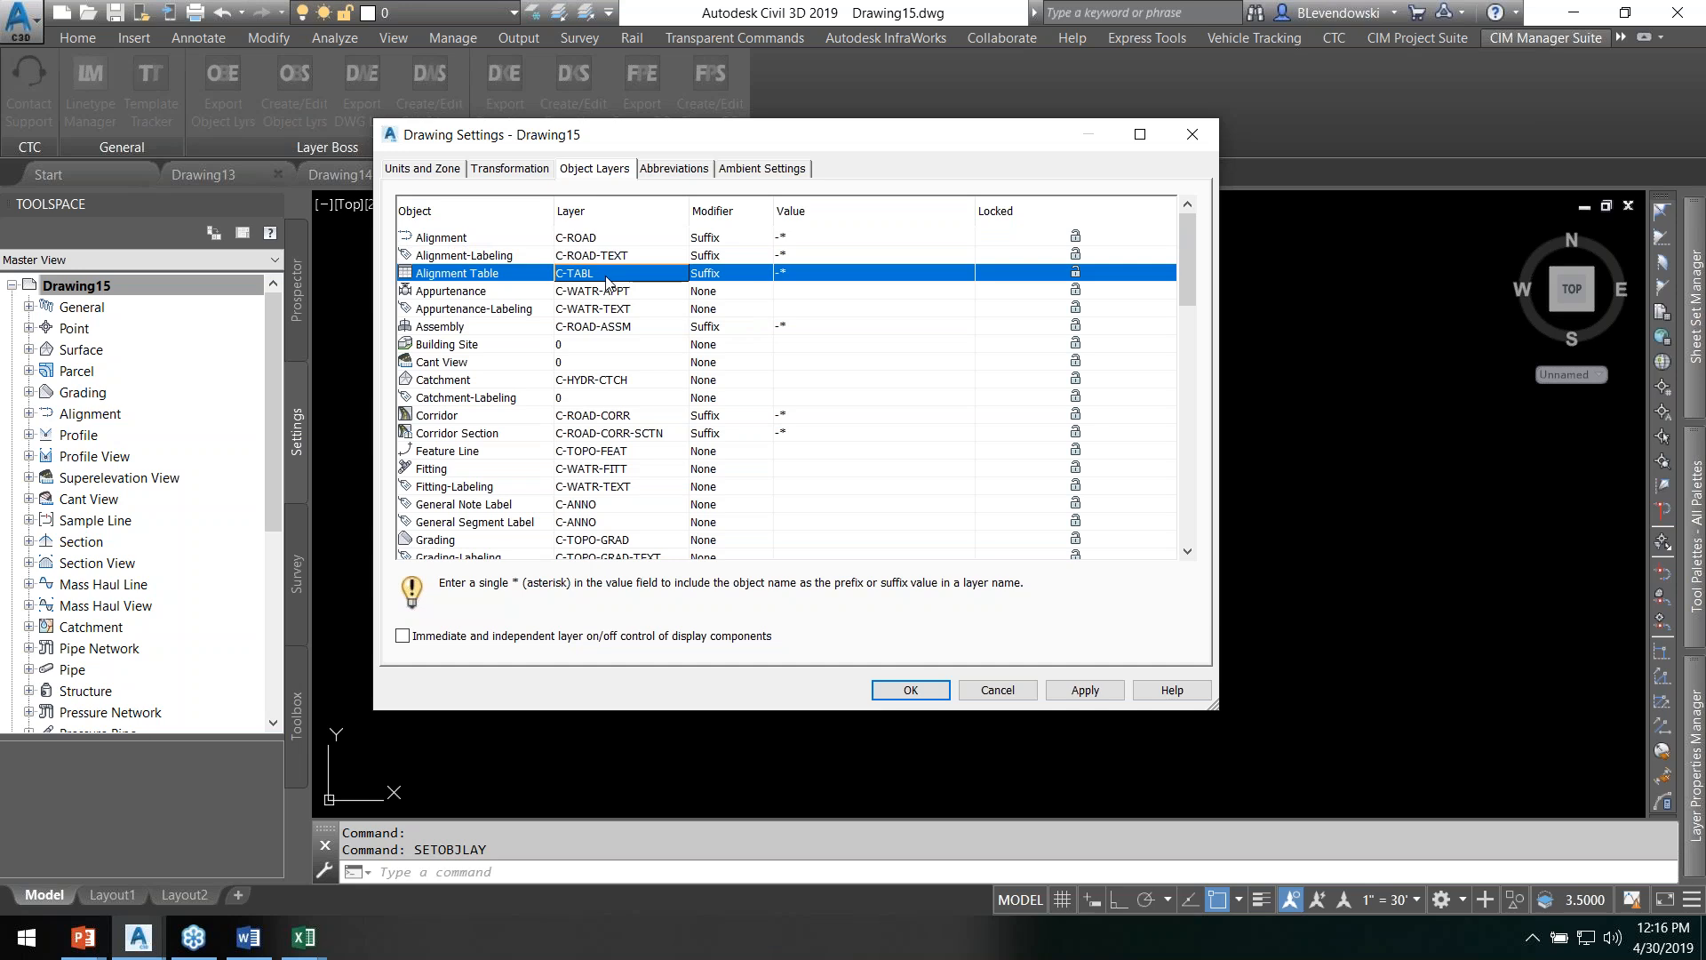
Step: Sort the object layers by layer name, examine the table objects assigned to C-TABL and close the drawing settings
{"action": "scroll", "coordinate": [646, 431], "scroll_direction": "down", "scroll_amount": 2}
{"action": "scroll", "coordinate": [619, 284], "scroll_direction": "up", "scroll_amount": 2}
{"action": "left_click", "coordinate": [613, 211]}
{"action": "scroll", "coordinate": [665, 446], "scroll_direction": "down", "scroll_amount": 3}
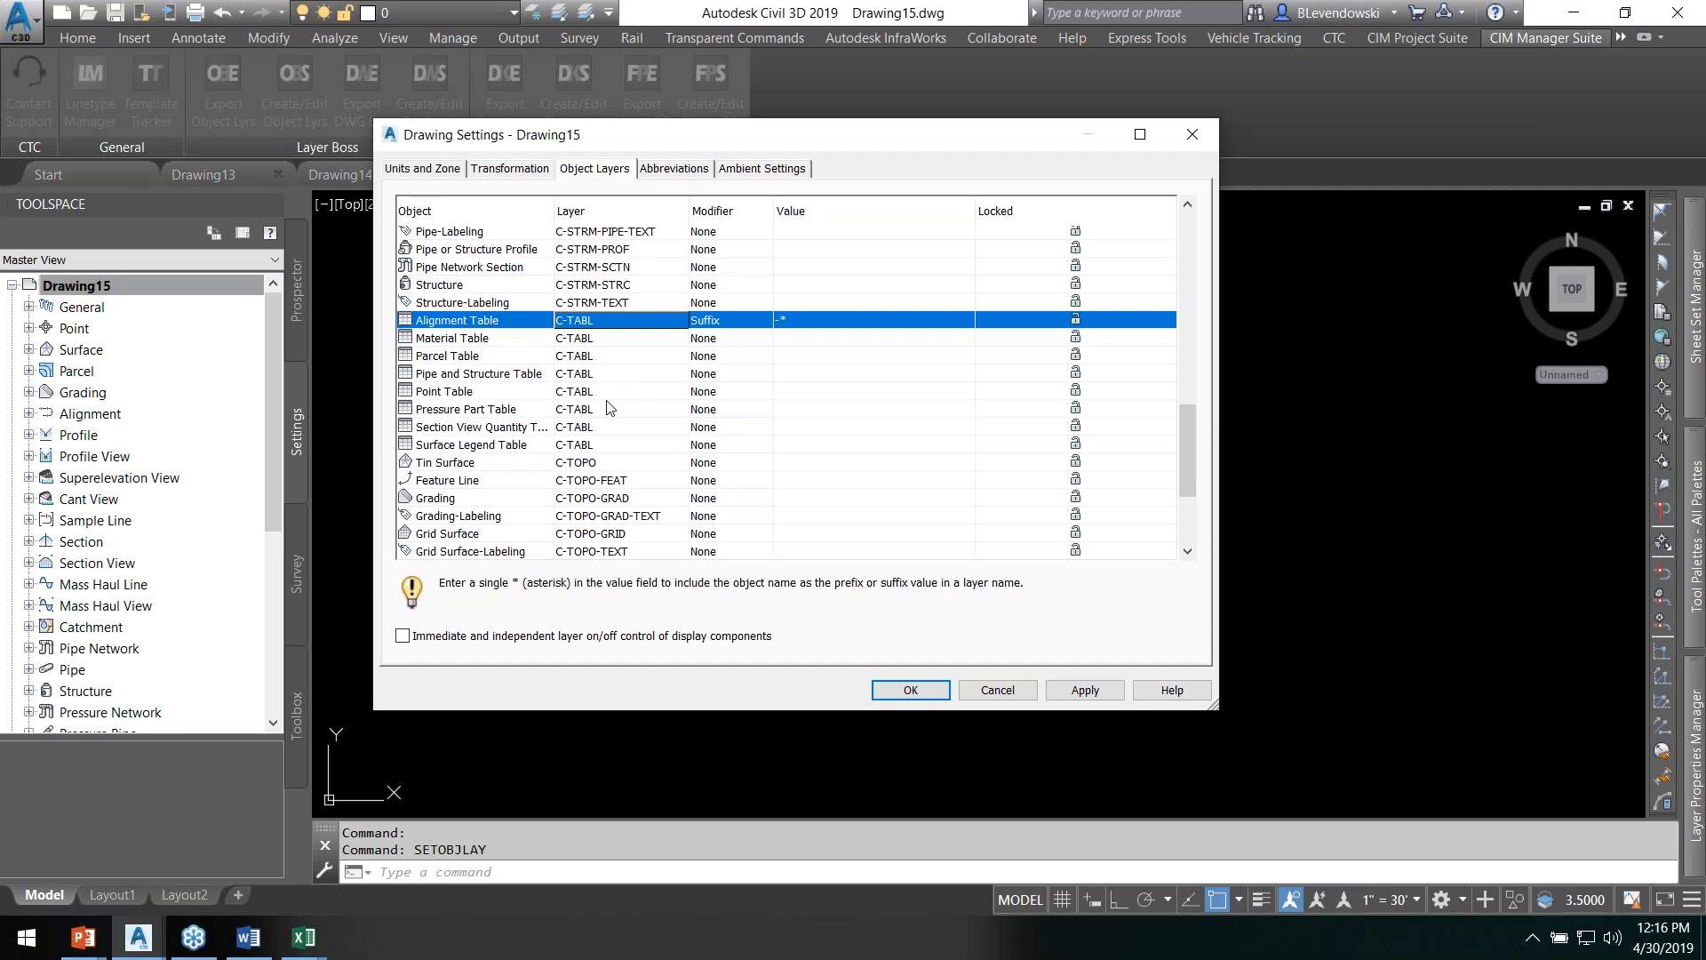
{"action": "left_click", "coordinate": [506, 446]}
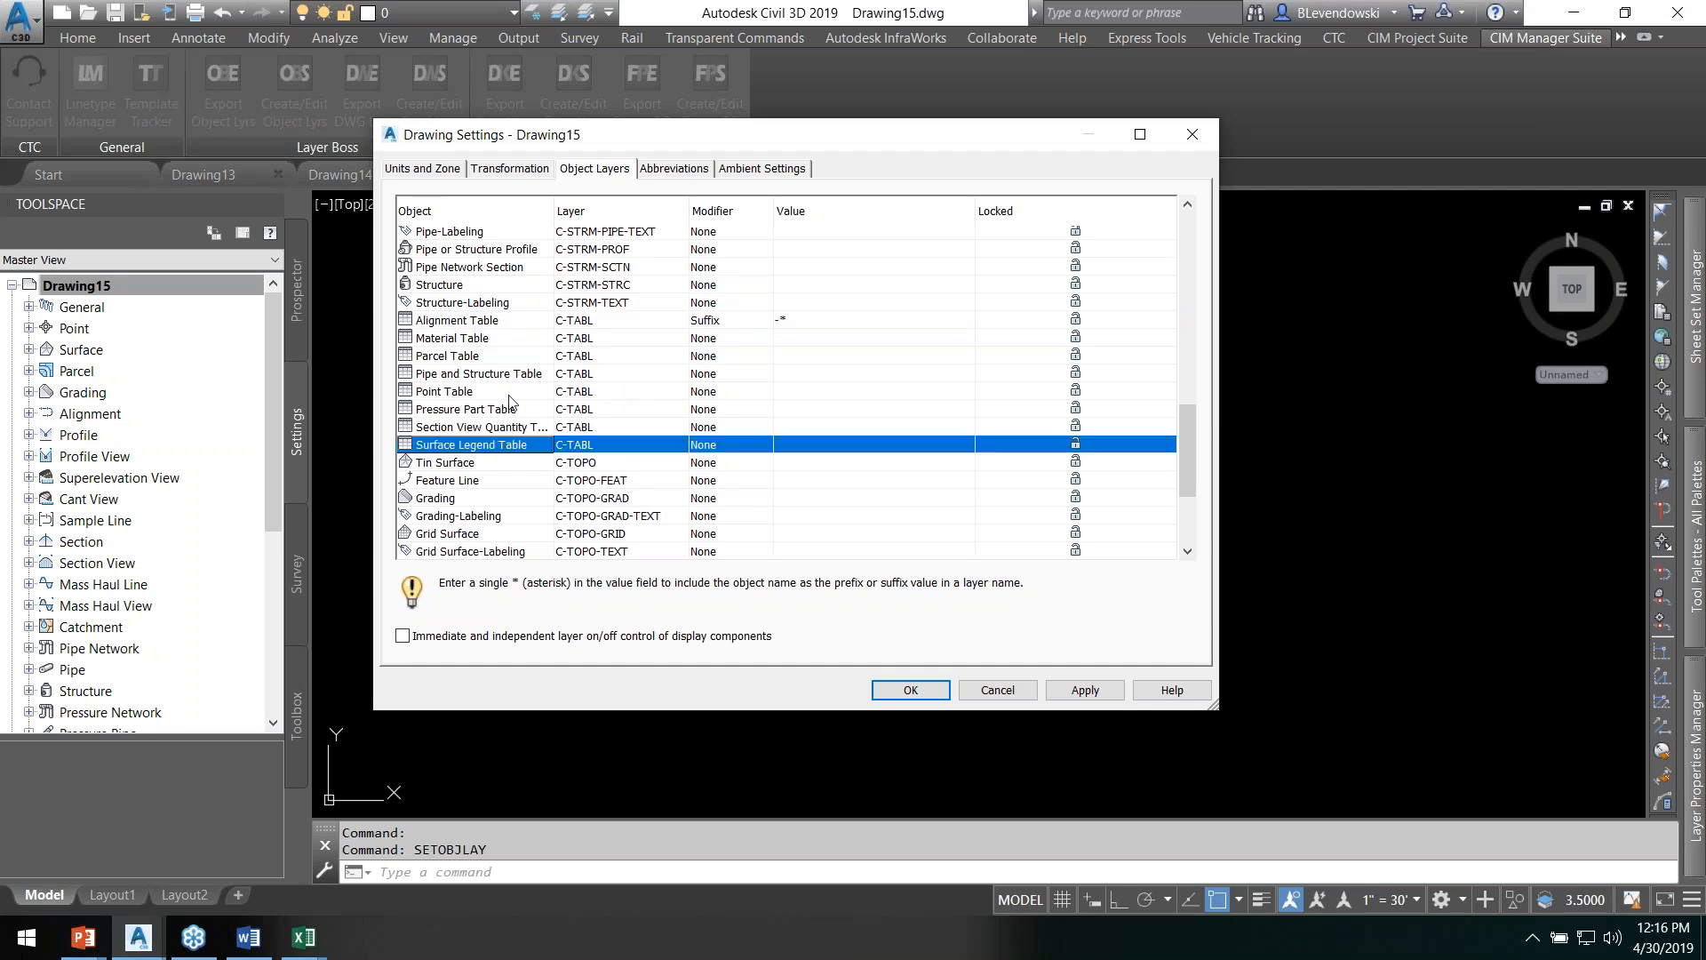
{"action": "left_click", "coordinate": [498, 323]}
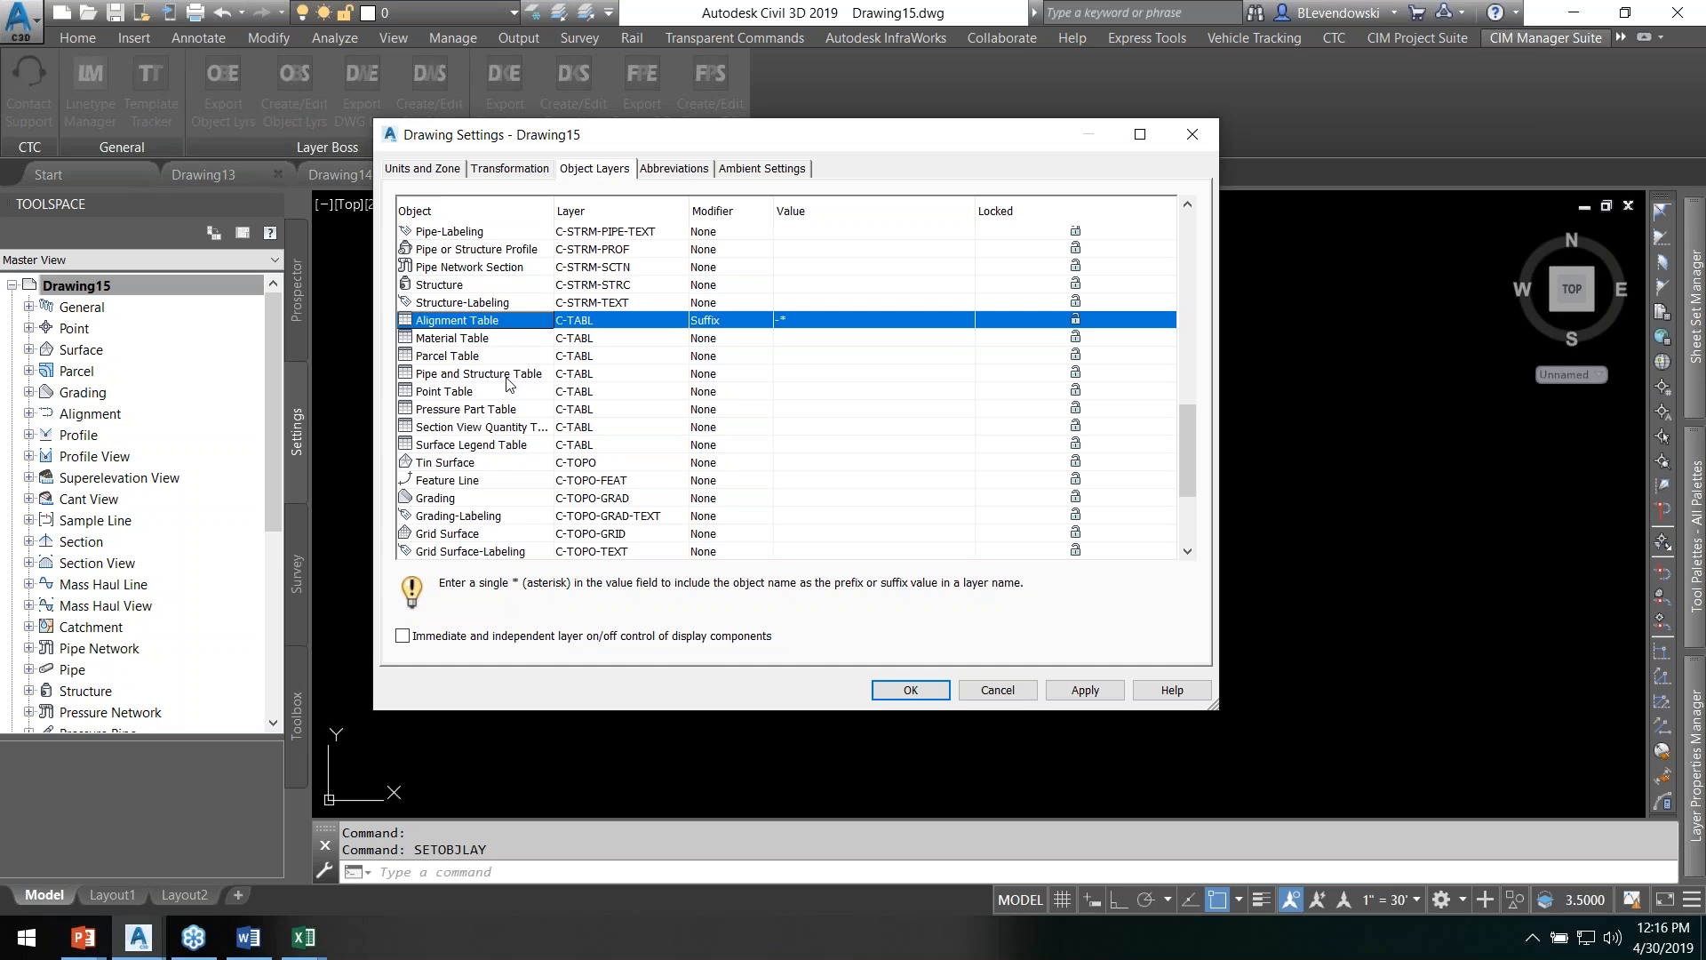
{"action": "left_click", "coordinate": [508, 448]}
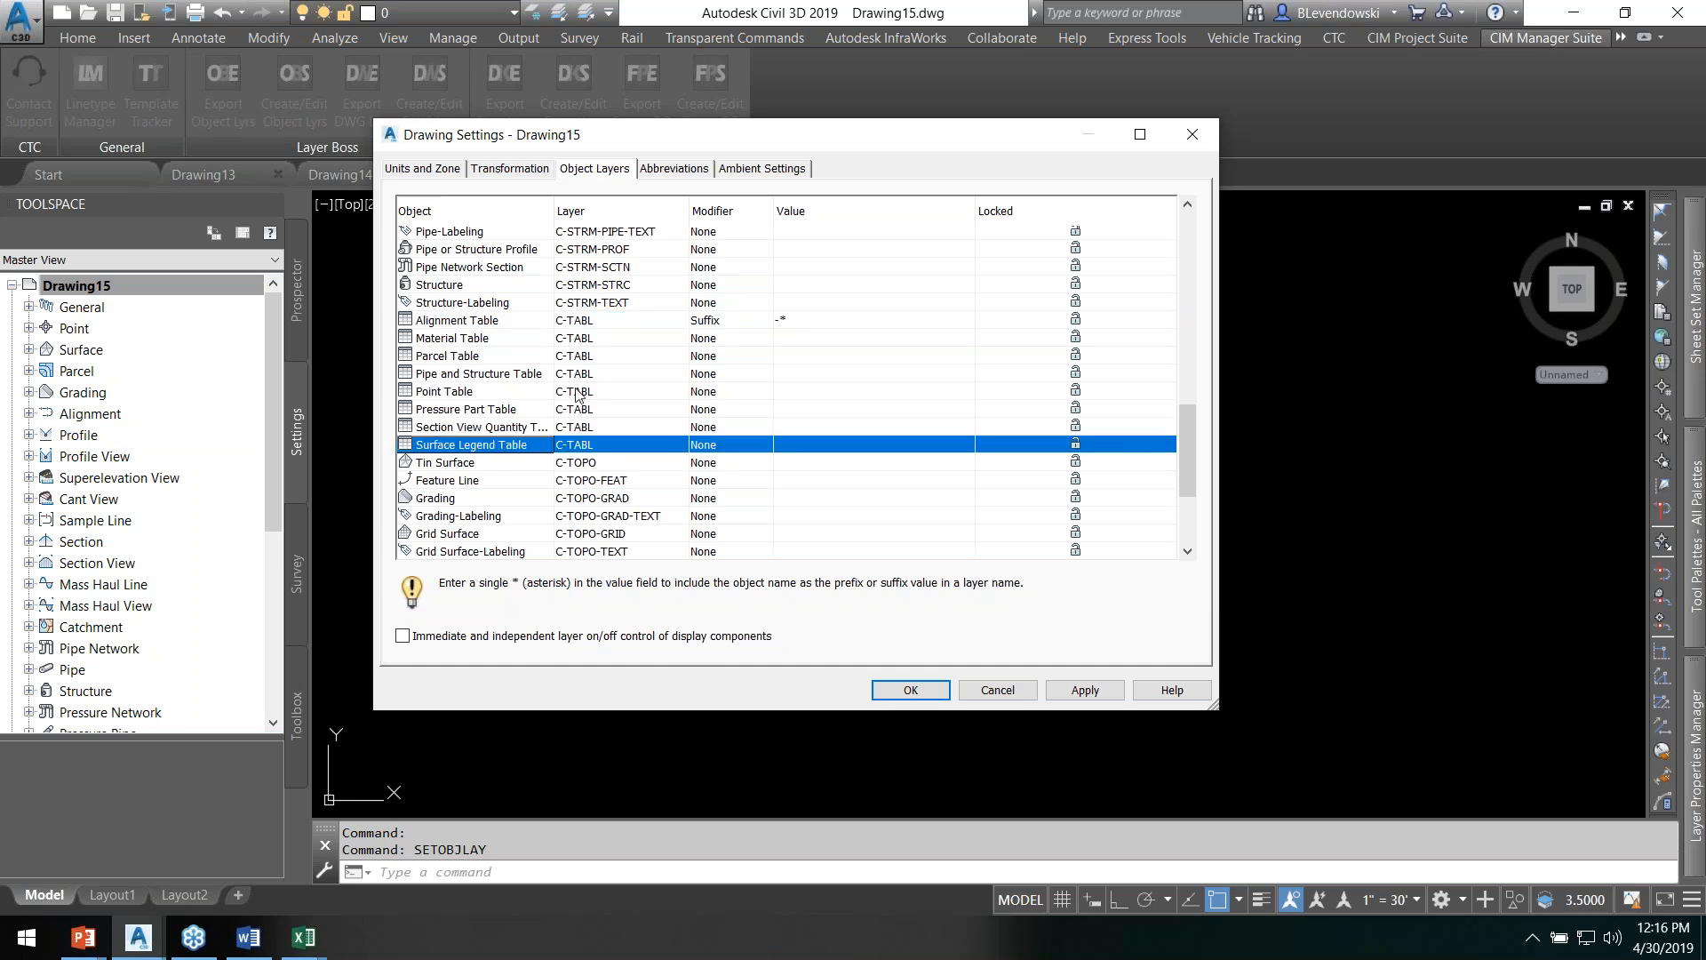
{"action": "scroll", "coordinate": [578, 384], "scroll_direction": "up", "scroll_amount": 12}
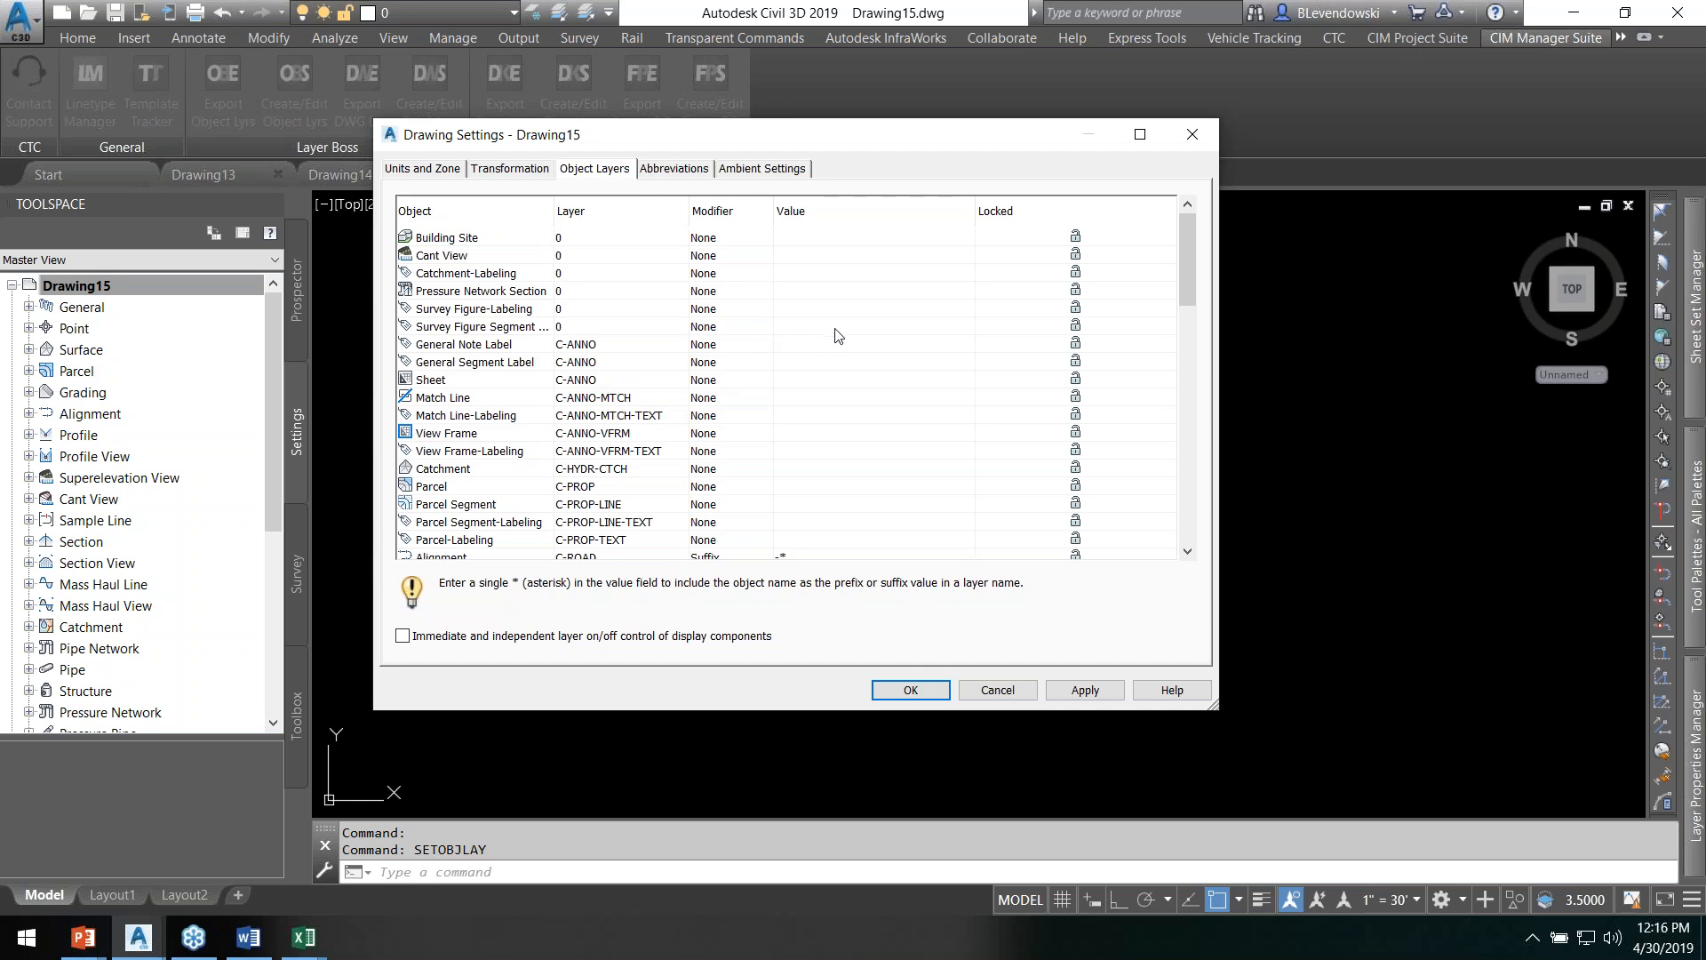
{"action": "left_click", "coordinate": [932, 691]}
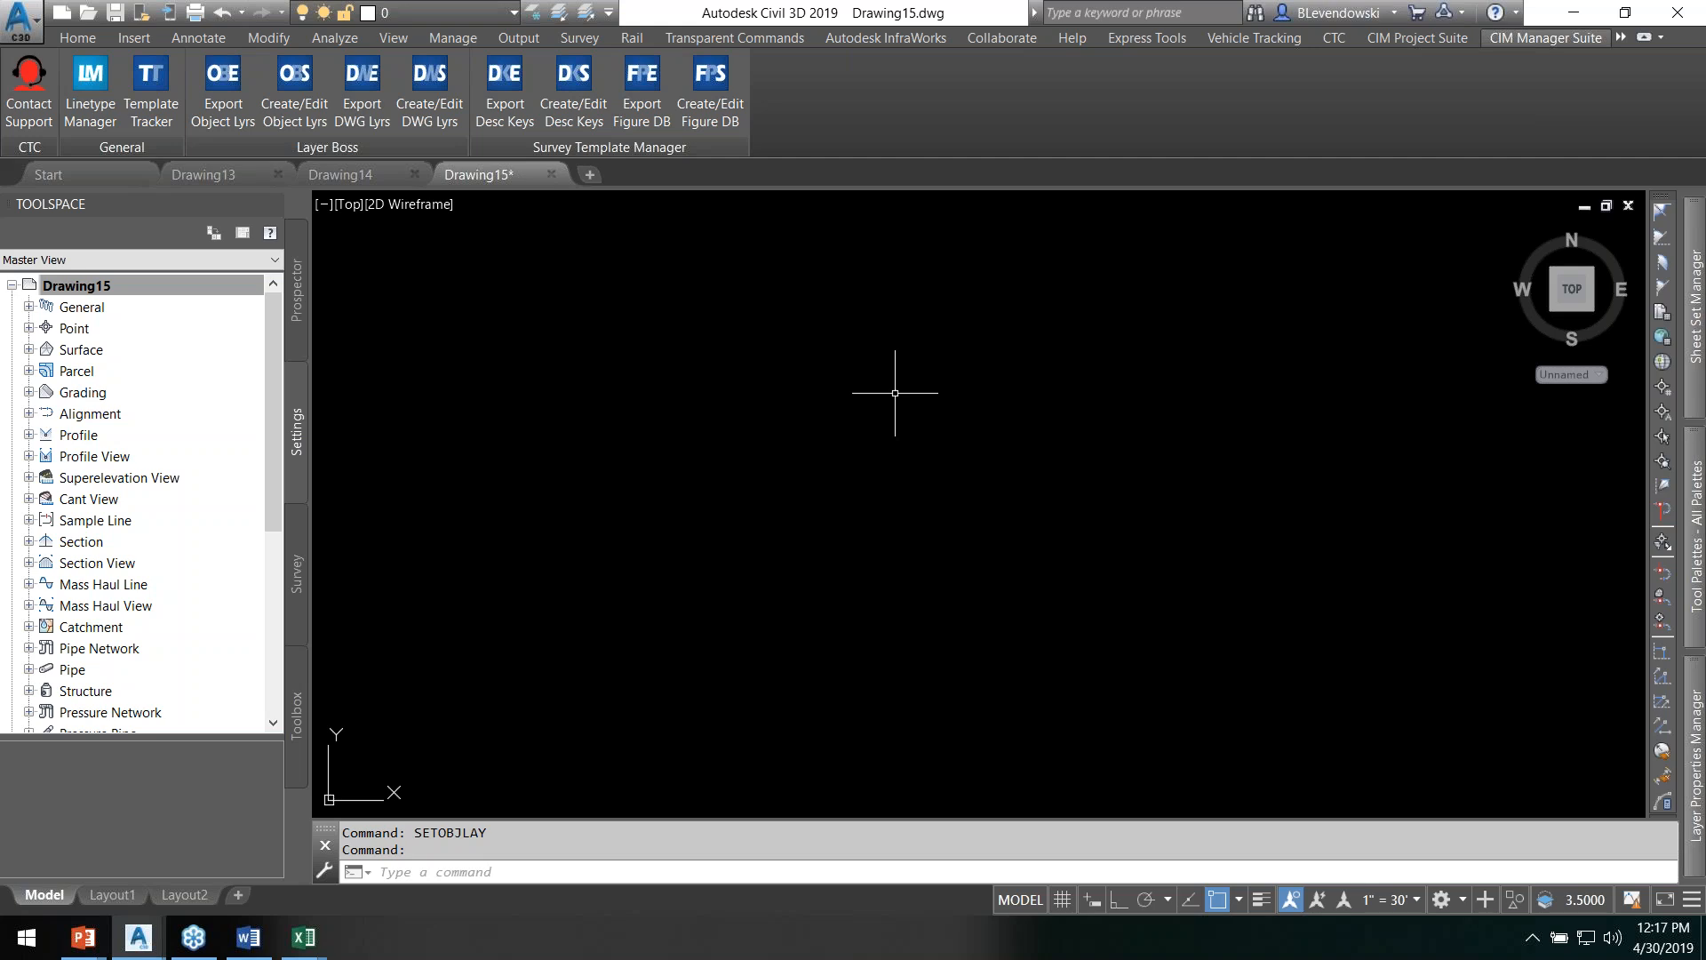
Step: Create a new drawing from the first template in the 19.4.30 Layer Boss folder
{"action": "left_click", "coordinate": [61, 13]}
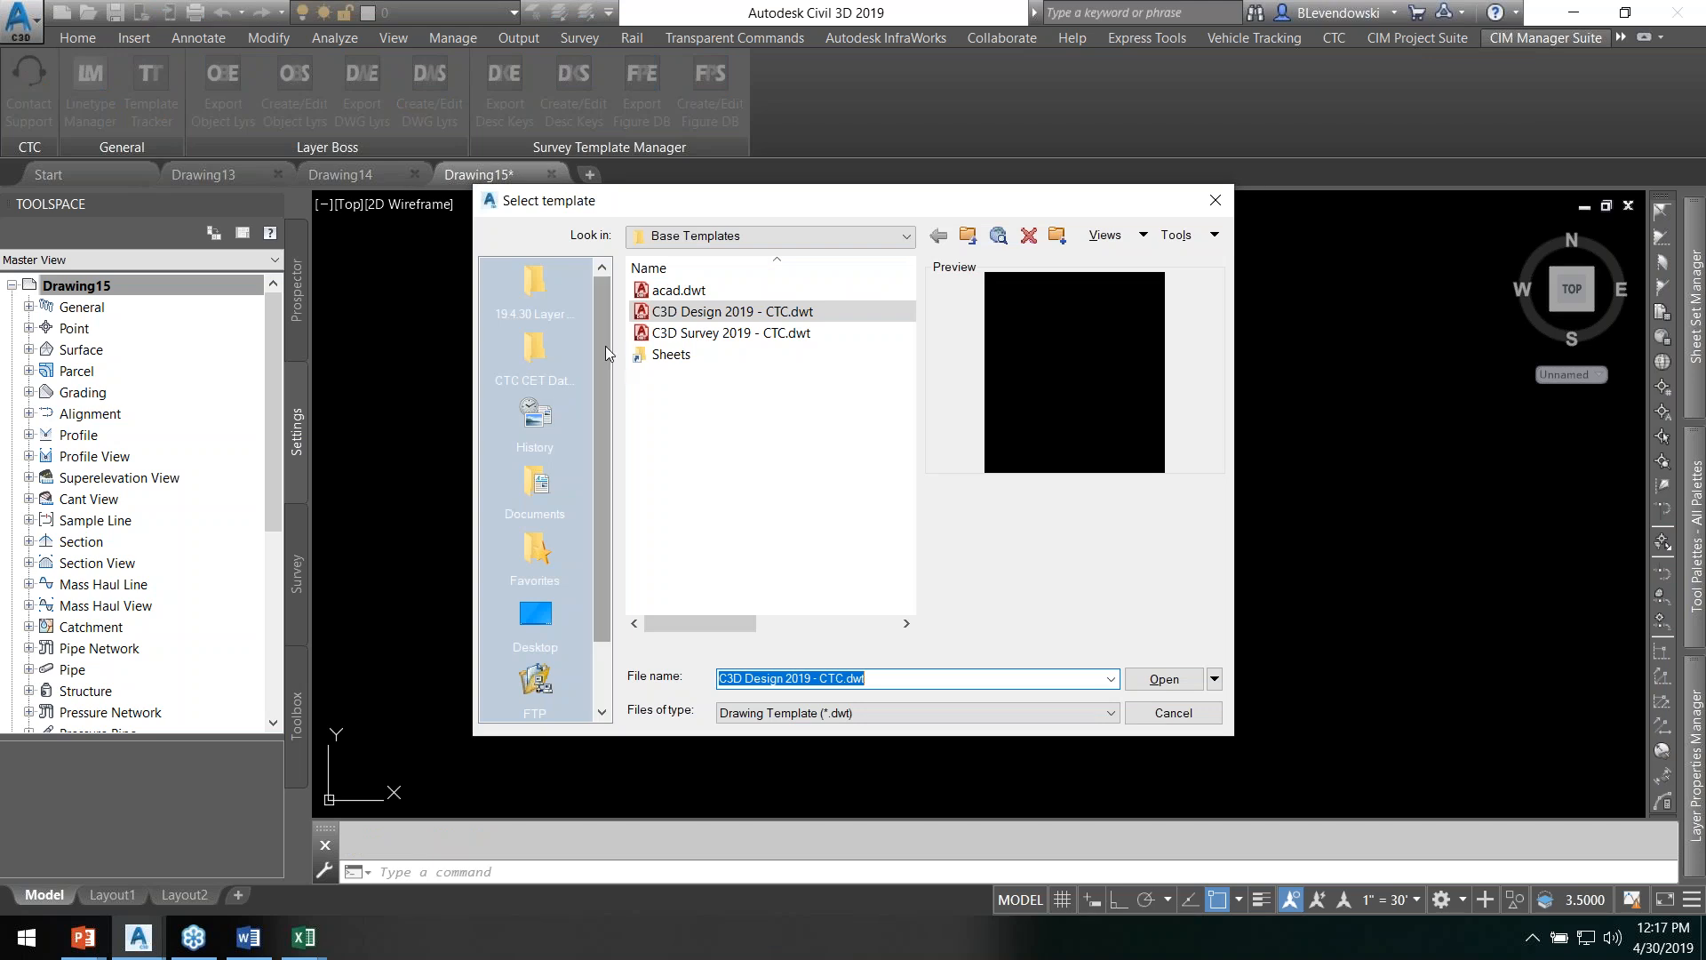
{"action": "left_click", "coordinate": [534, 286]}
{"action": "double_click", "coordinate": [706, 292]}
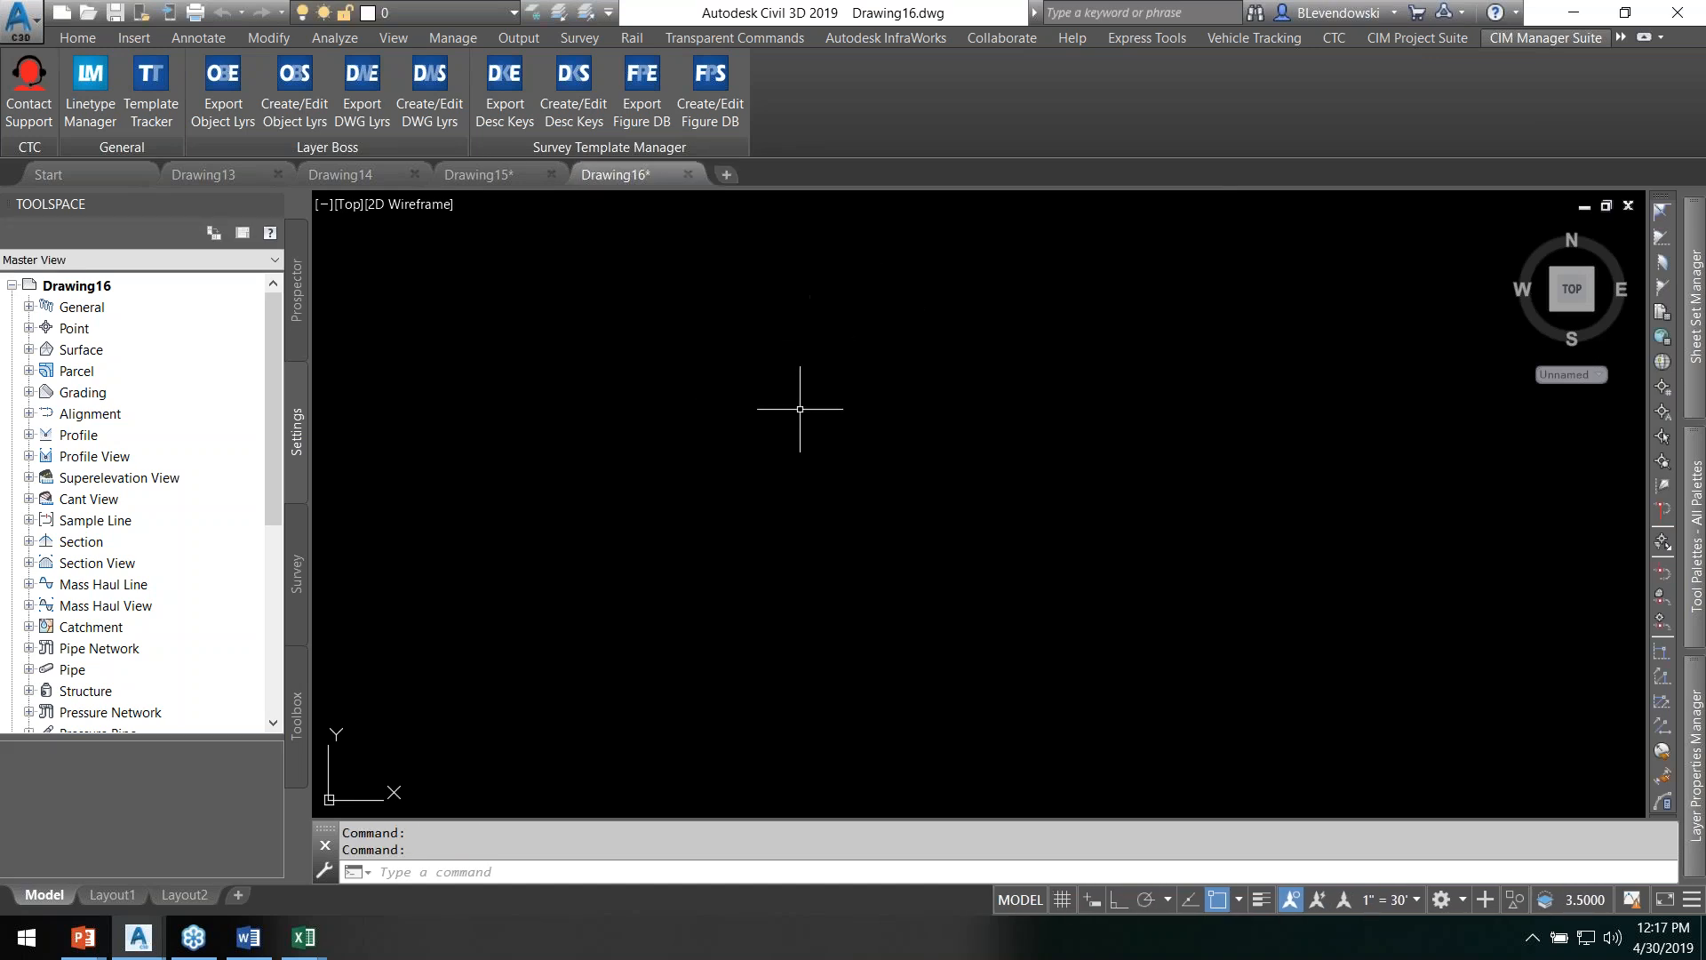
Step: Open the layer list of the new drawing and examine its layer names, colors and linetypes from start to end
{"action": "type", "text": "LA"}
{"action": "key", "text": "Return"}
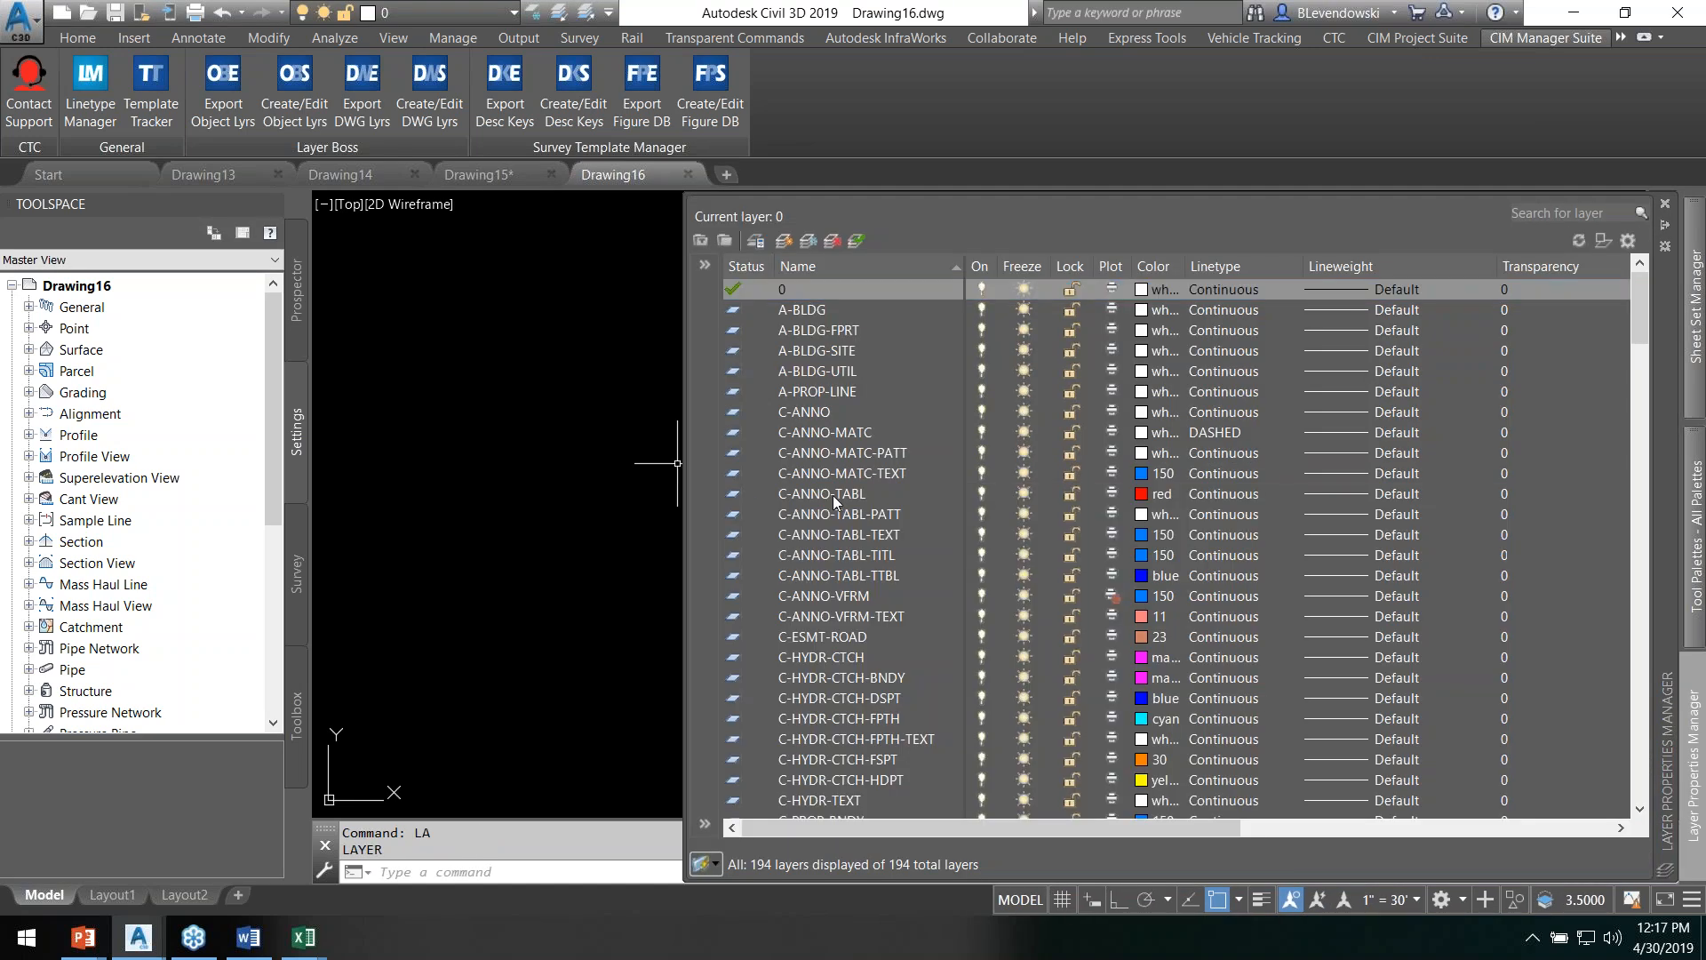
{"action": "left_click", "coordinate": [844, 494]}
{"action": "scroll", "coordinate": [846, 544], "scroll_direction": "down", "scroll_amount": 20}
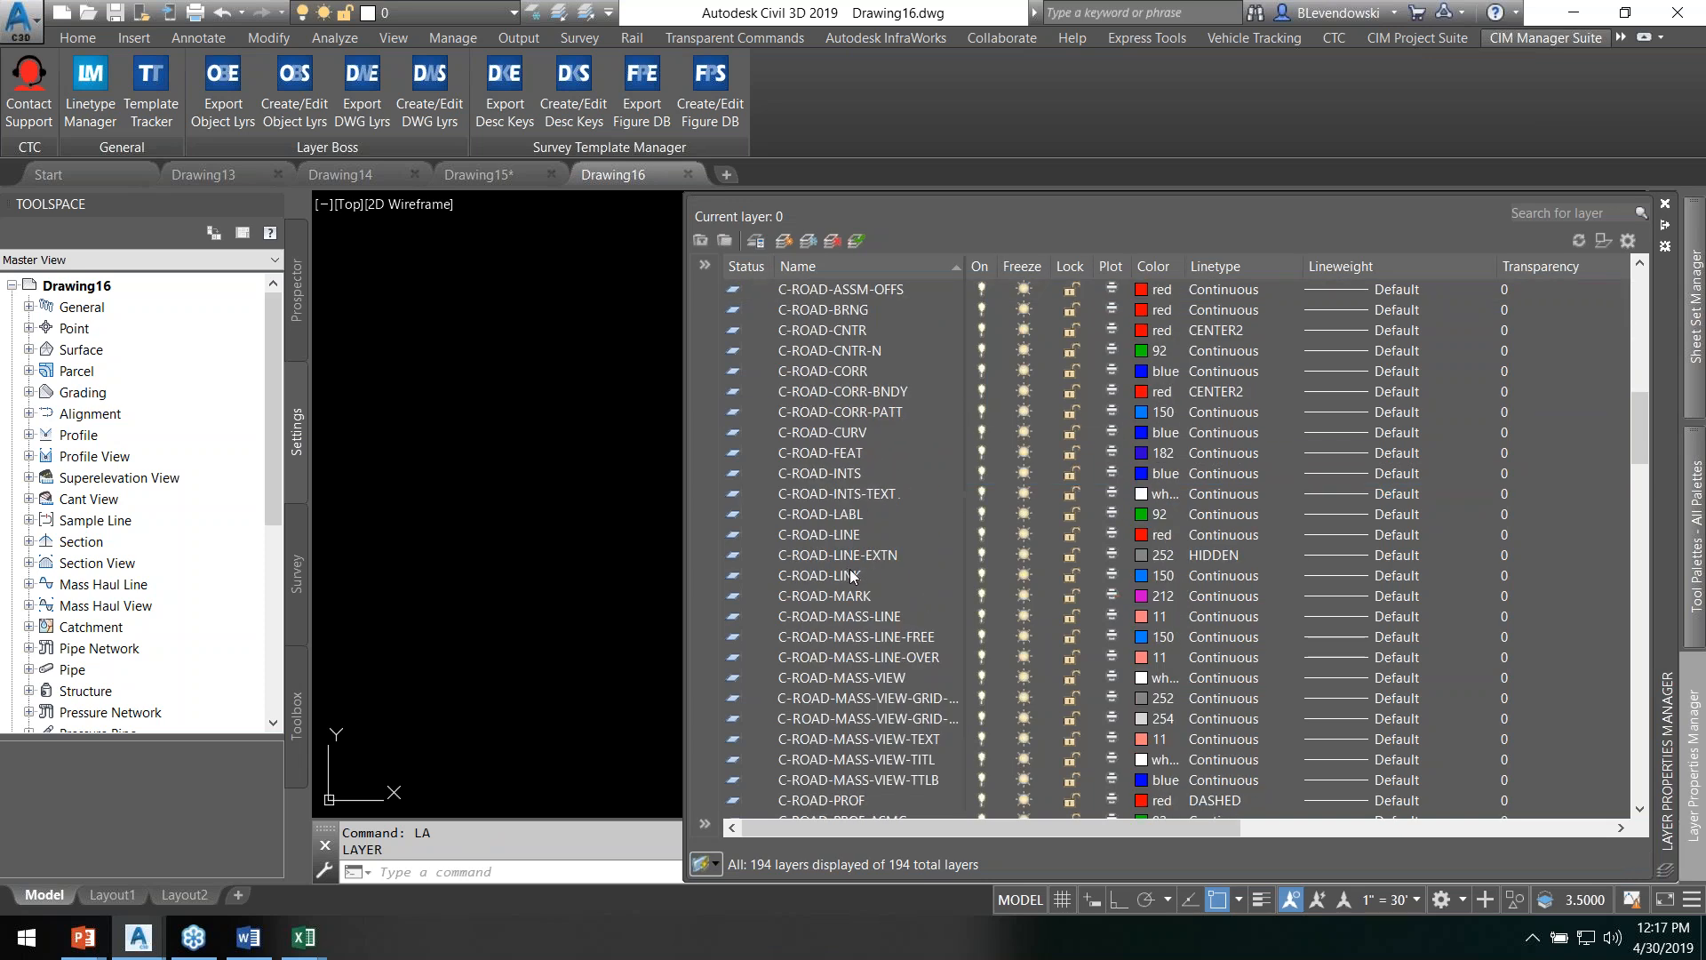
{"action": "scroll", "coordinate": [864, 614], "scroll_direction": "down", "scroll_amount": 20}
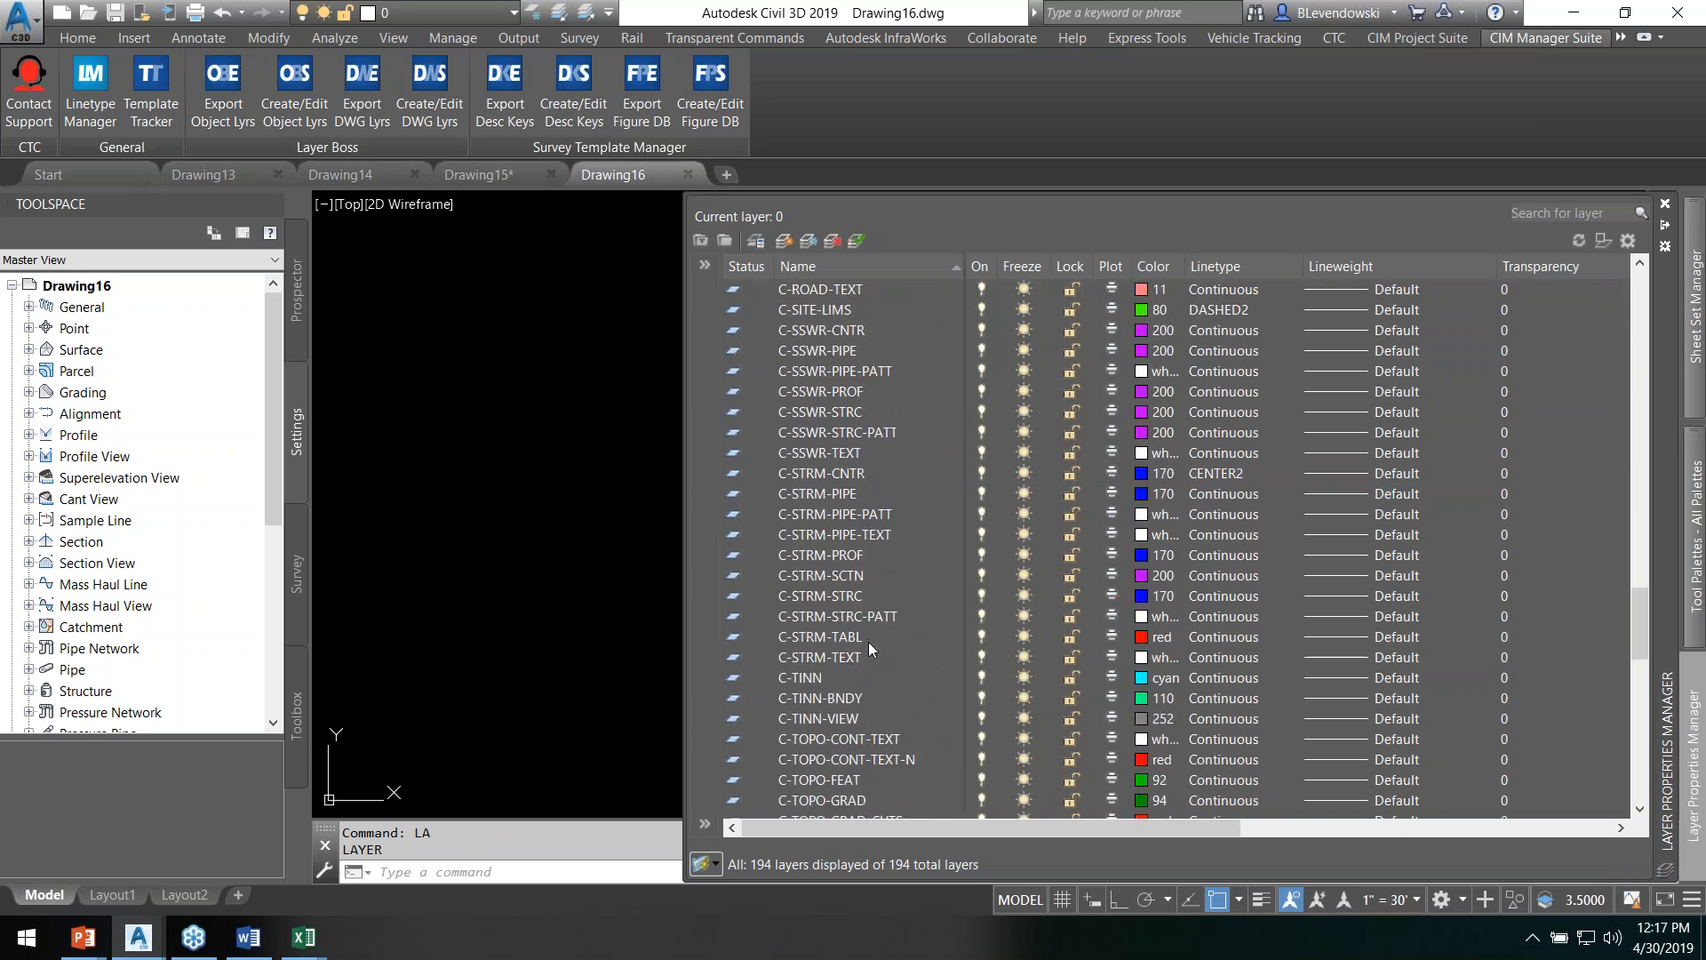
{"action": "scroll", "coordinate": [871, 646], "scroll_direction": "down", "scroll_amount": 6}
{"action": "scroll", "coordinate": [871, 647], "scroll_direction": "up", "scroll_amount": 9}
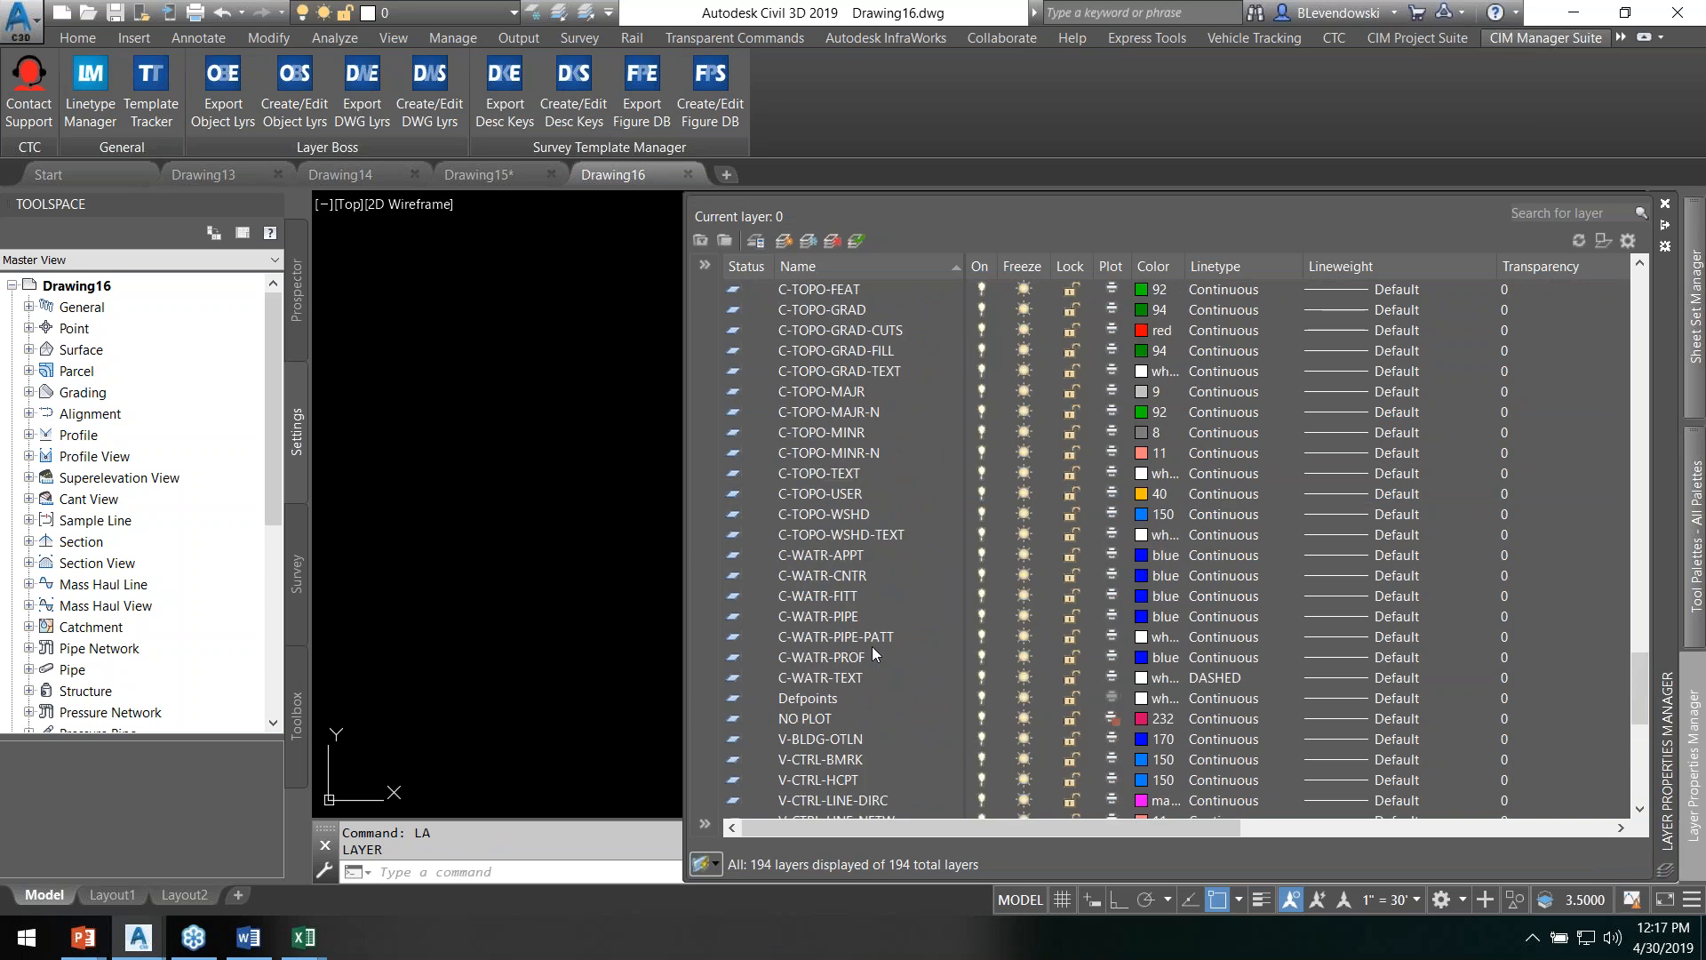
{"action": "scroll", "coordinate": [864, 615], "scroll_direction": "down", "scroll_amount": 4}
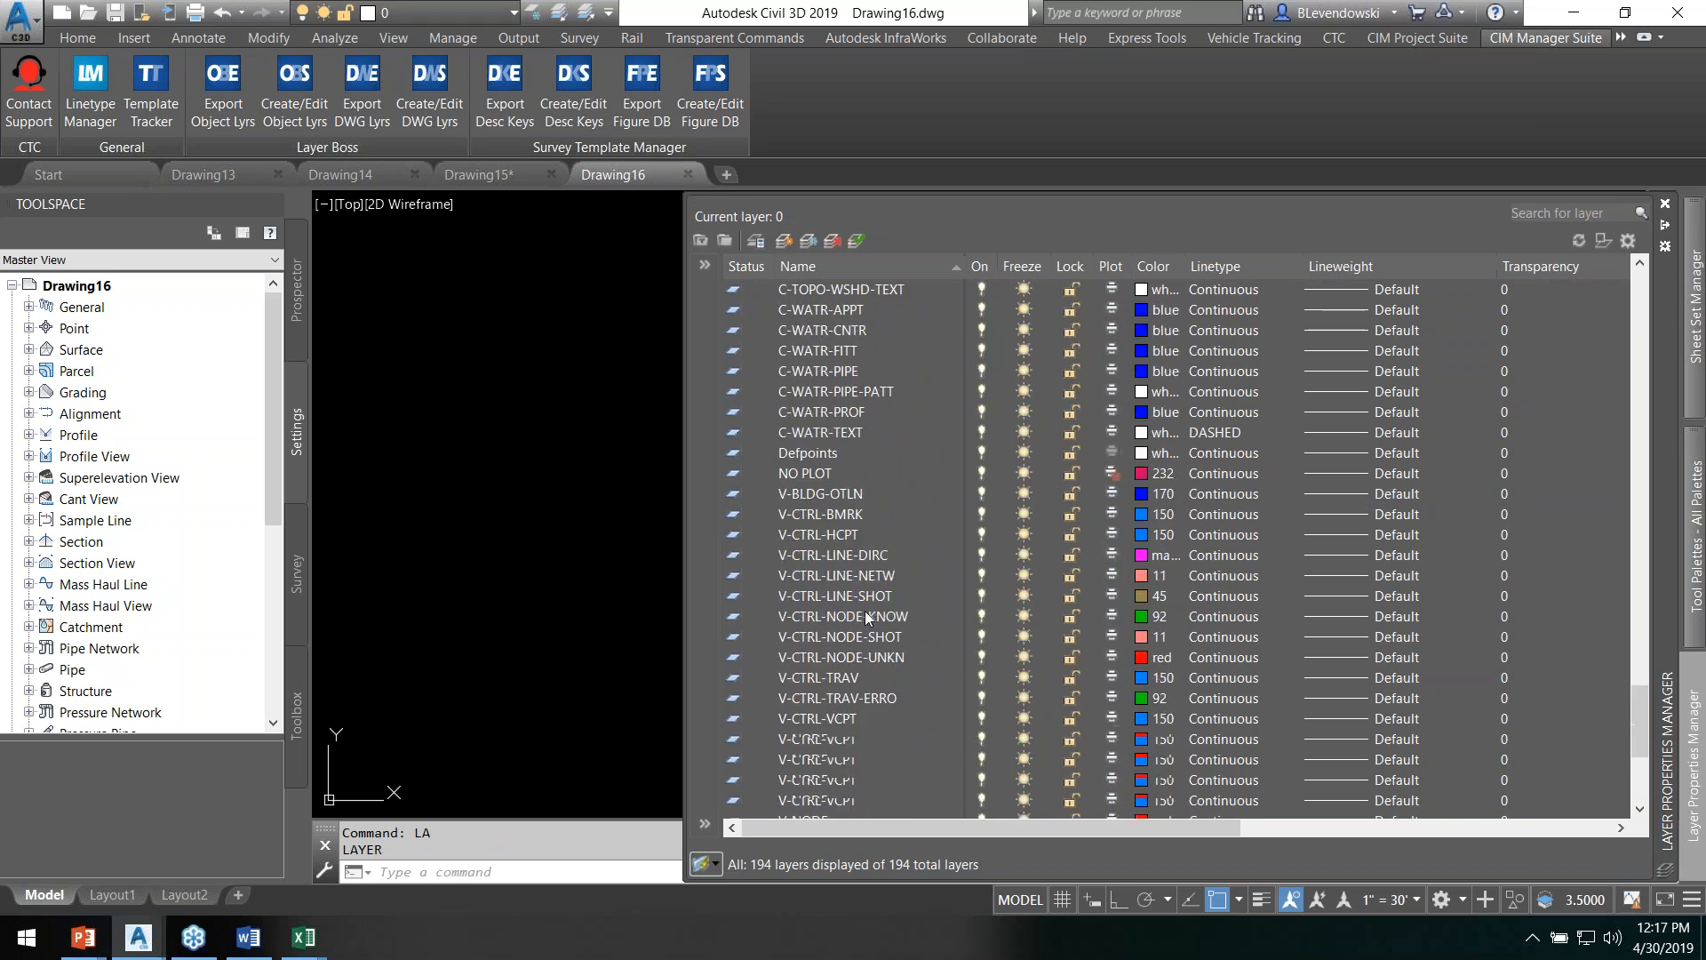
{"action": "scroll", "coordinate": [864, 615], "scroll_direction": "down", "scroll_amount": 5}
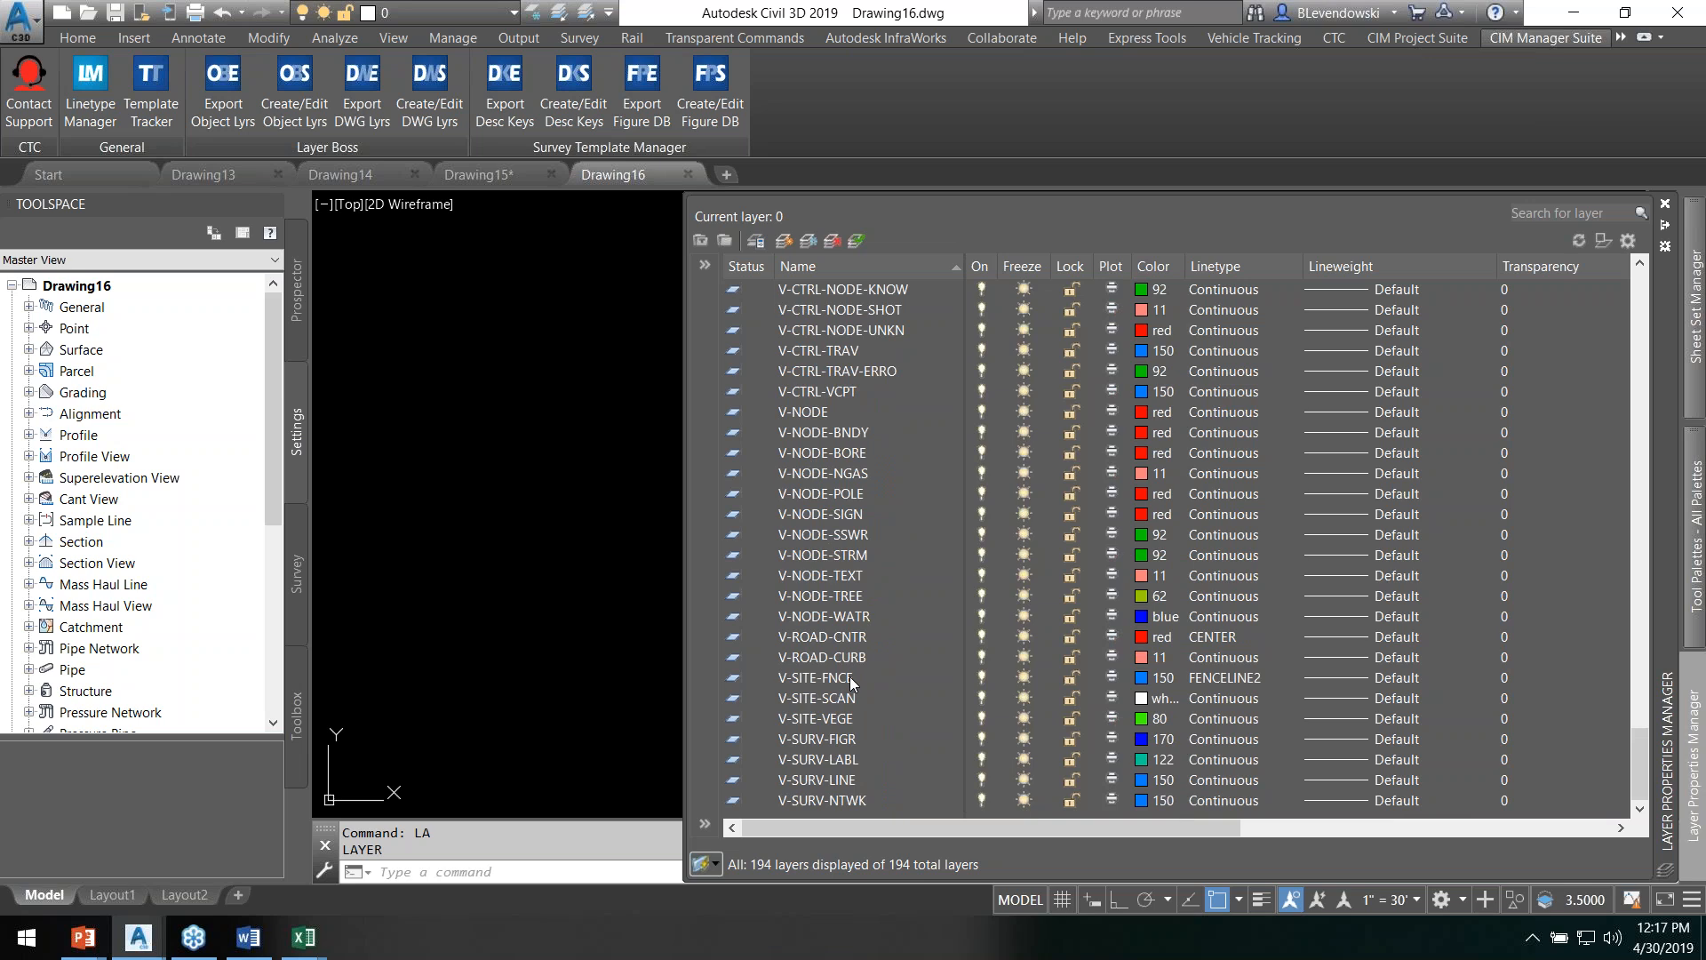
{"action": "scroll", "coordinate": [851, 683], "scroll_direction": "up", "scroll_amount": 20}
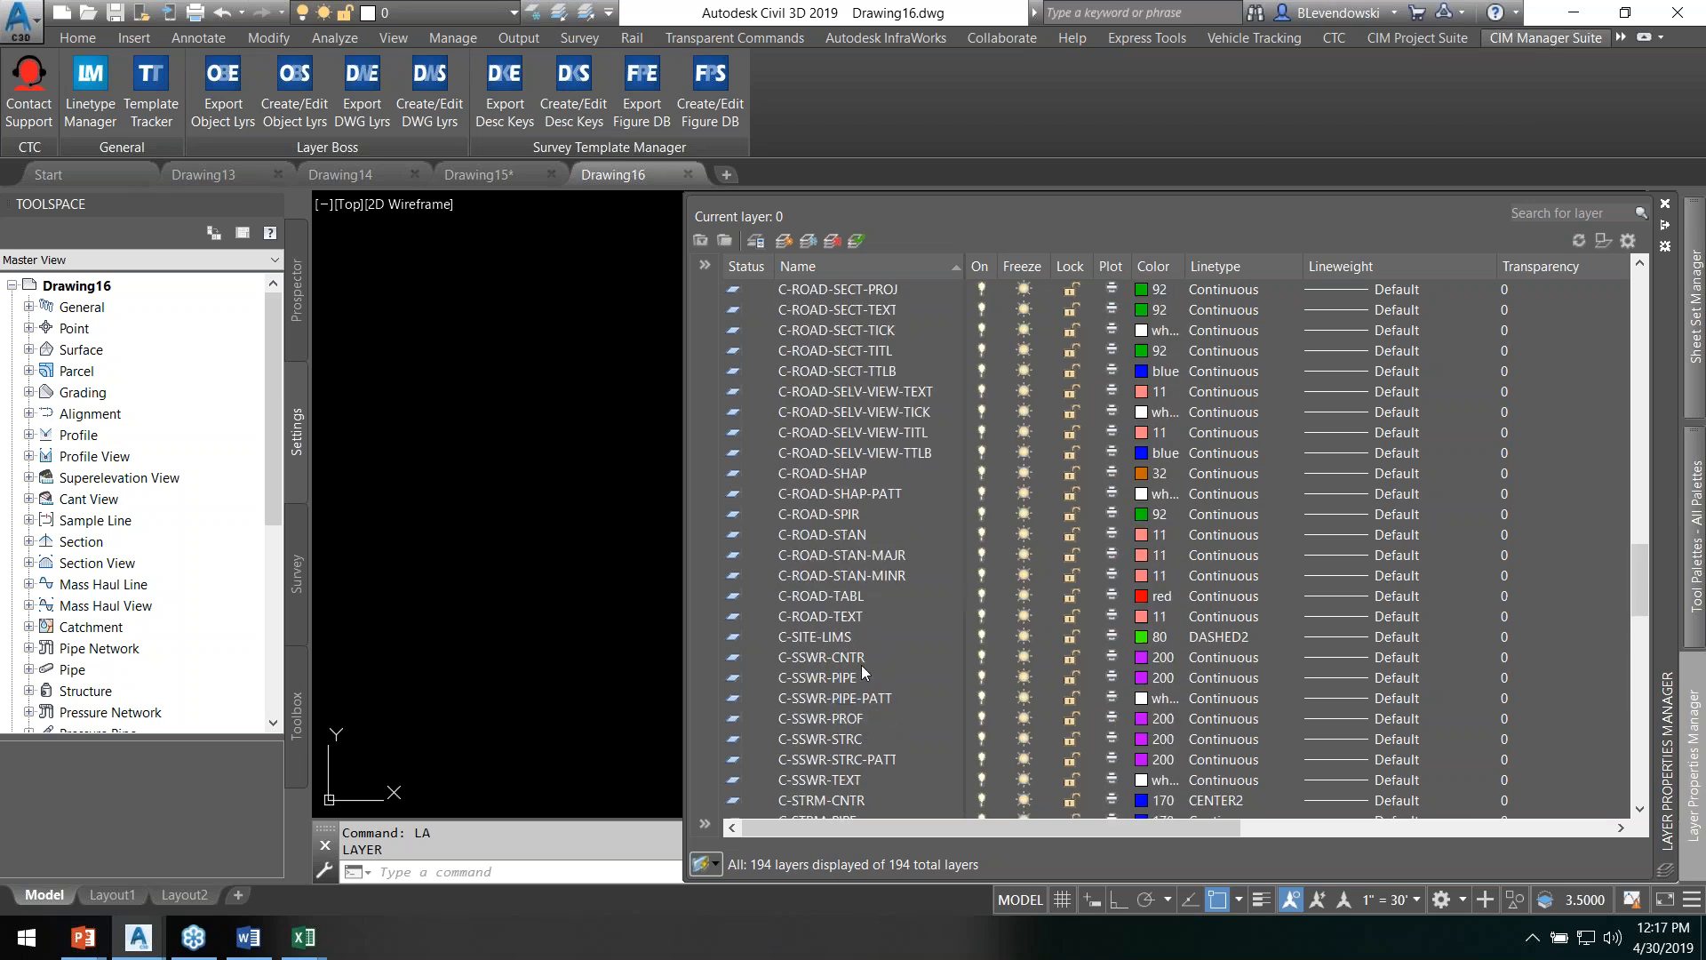
{"action": "scroll", "coordinate": [862, 657], "scroll_direction": "up", "scroll_amount": 12}
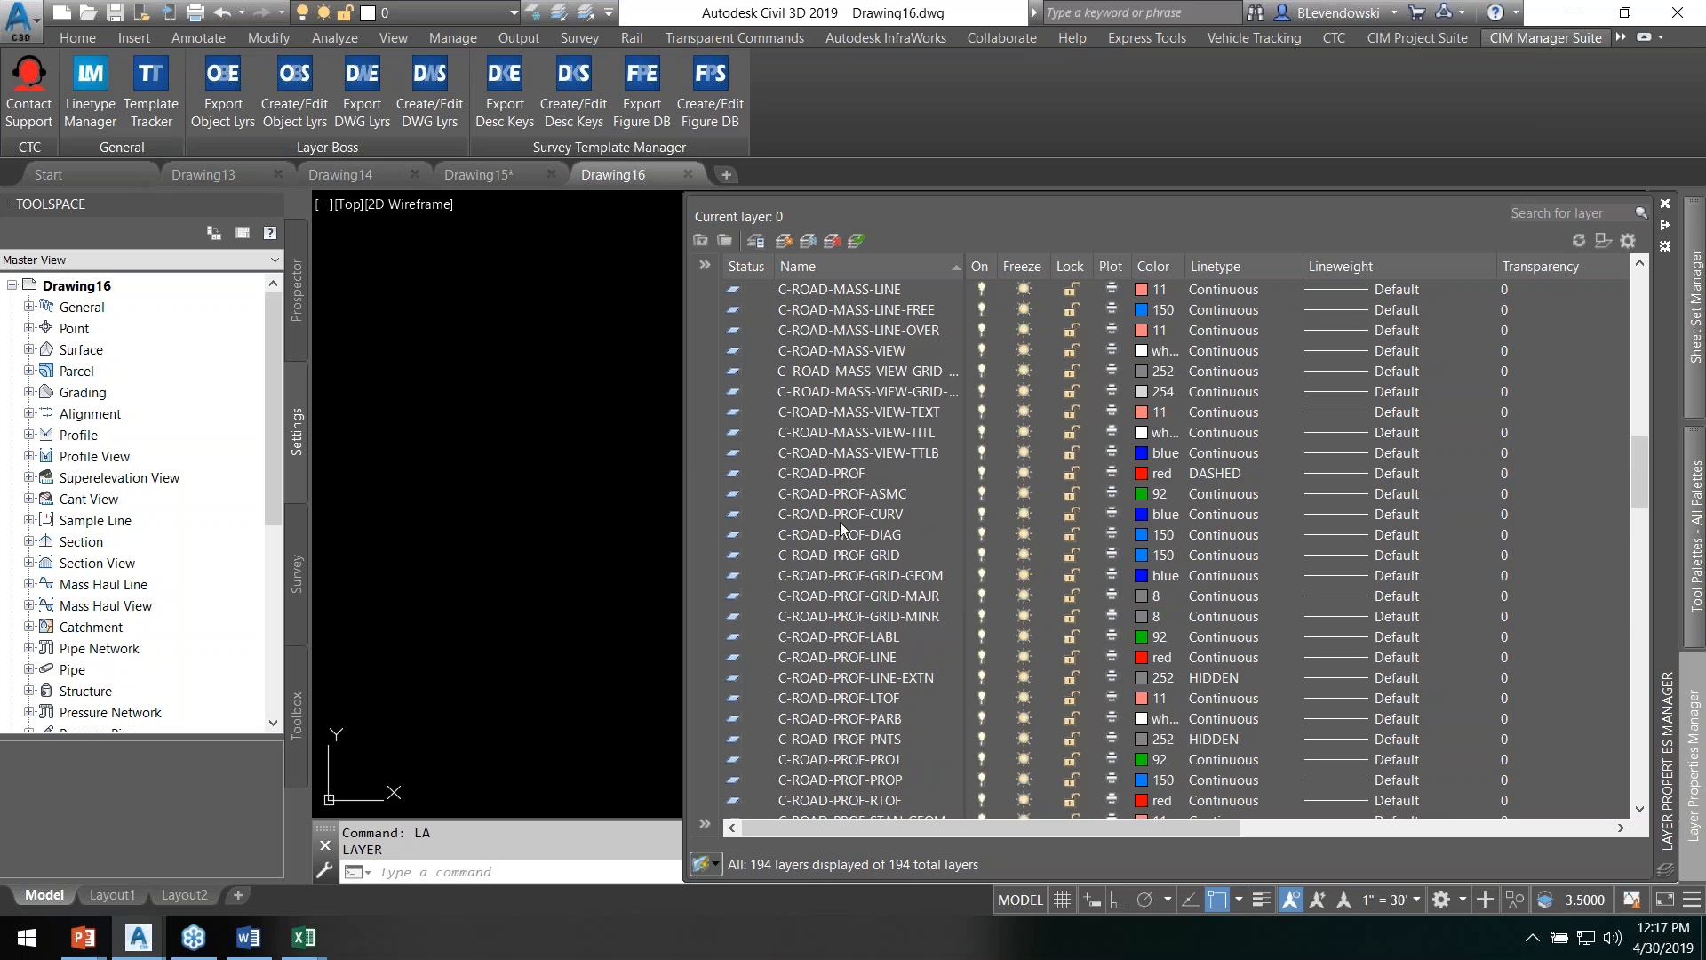
{"action": "scroll", "coordinate": [819, 398], "scroll_direction": "up", "scroll_amount": 12}
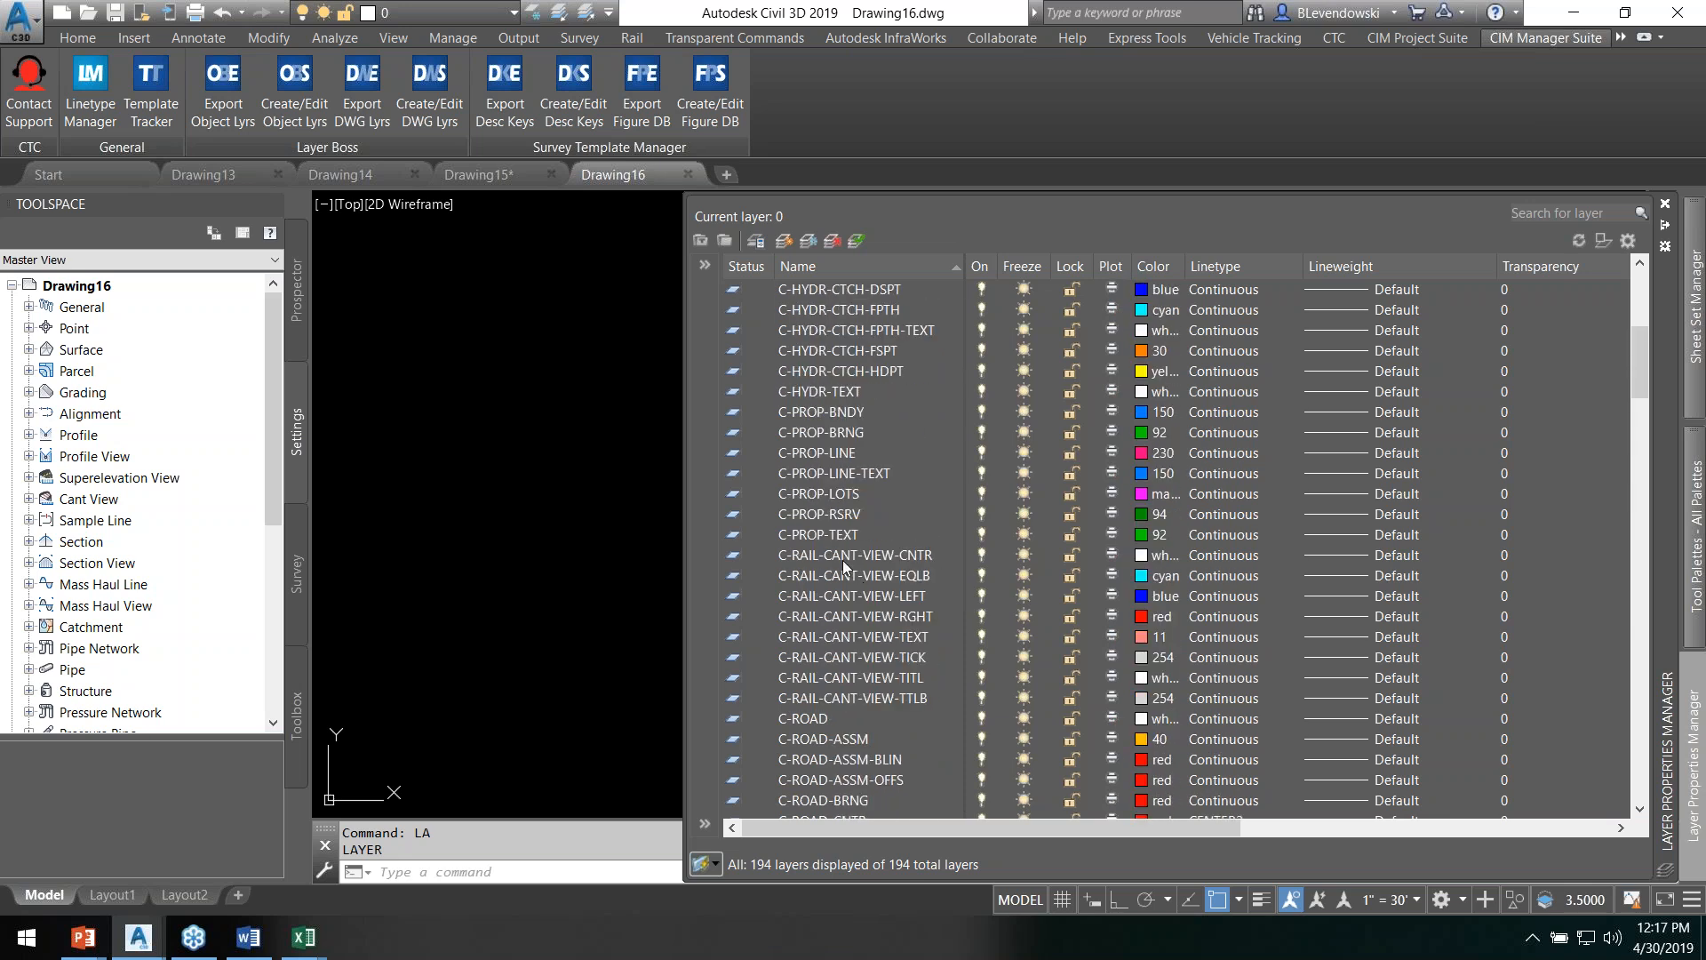
{"action": "left_click", "coordinate": [848, 564]}
{"action": "left_click", "coordinate": [868, 698]}
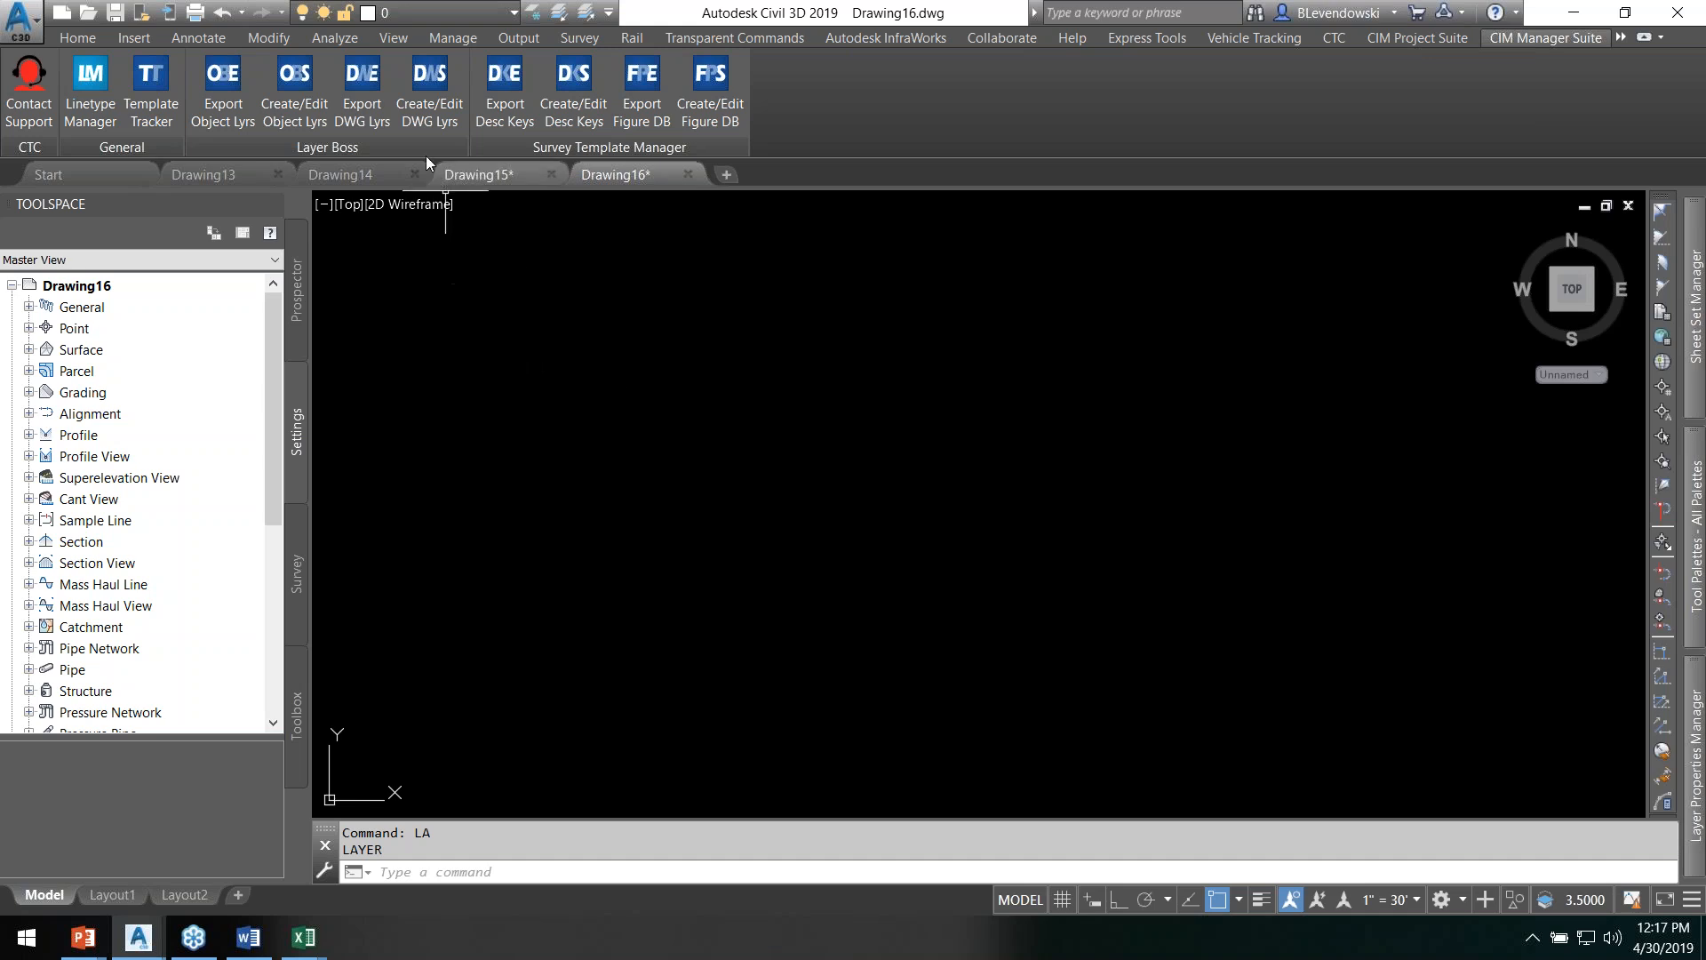
Step: Start Layer Boss's Export Drawing Layers for the current drawing and limit the layers with the text filter C-
{"action": "left_click", "coordinate": [371, 91]}
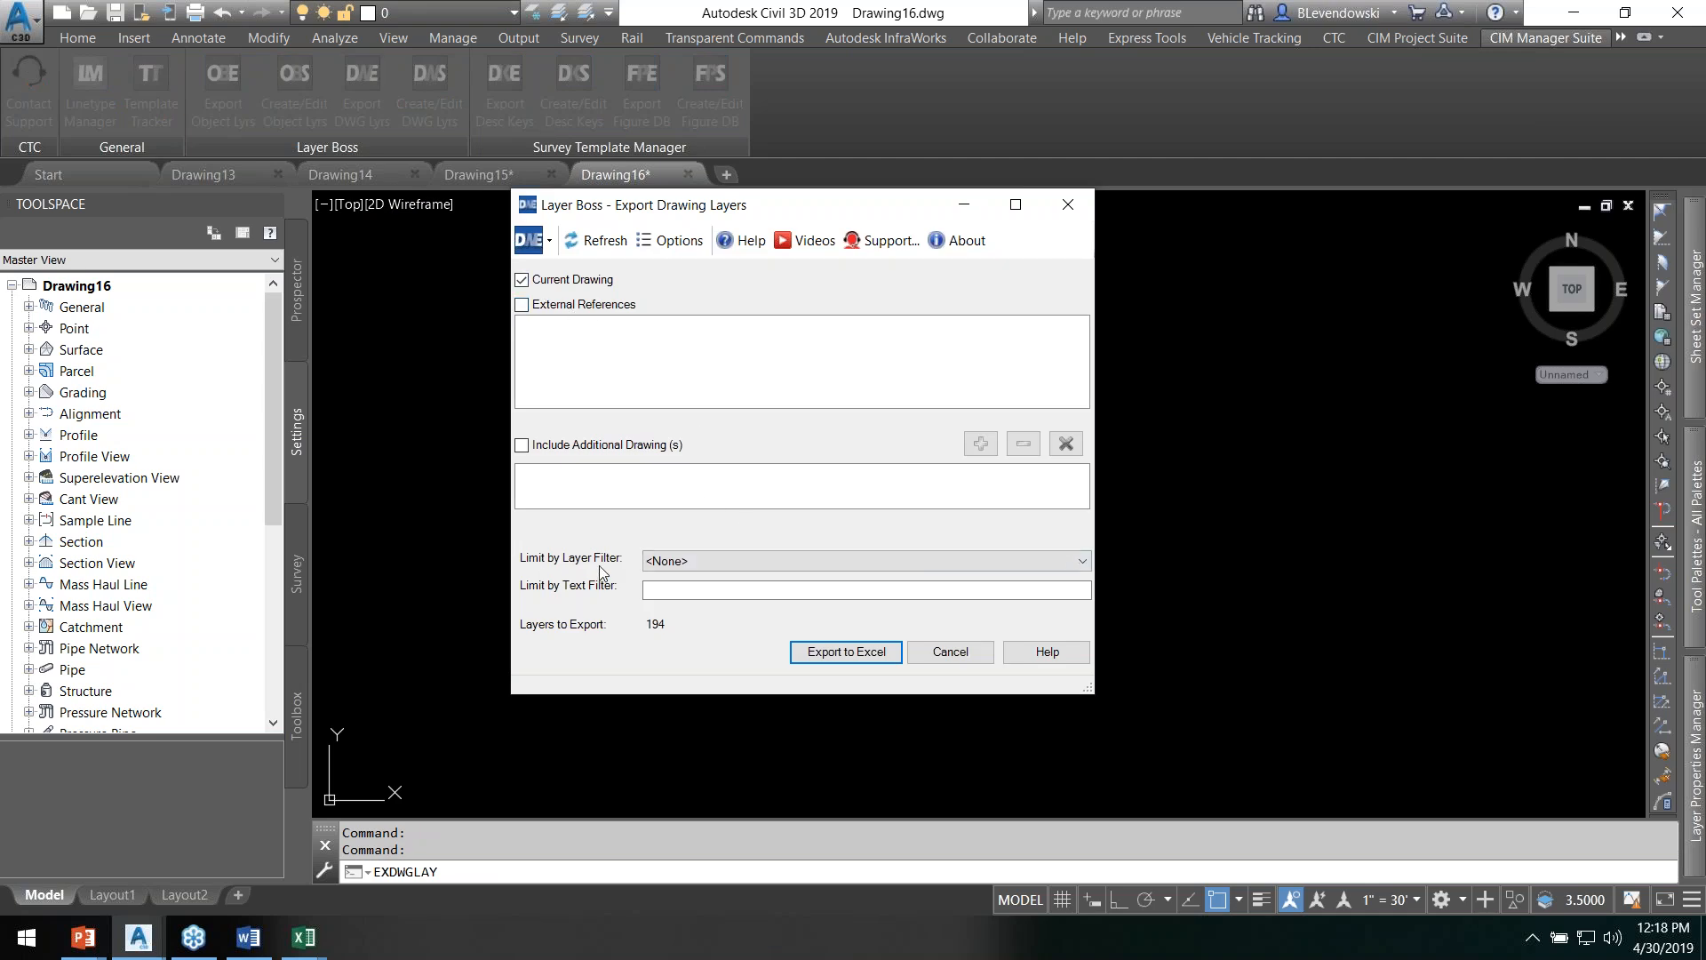
{"action": "left_click", "coordinate": [717, 563]}
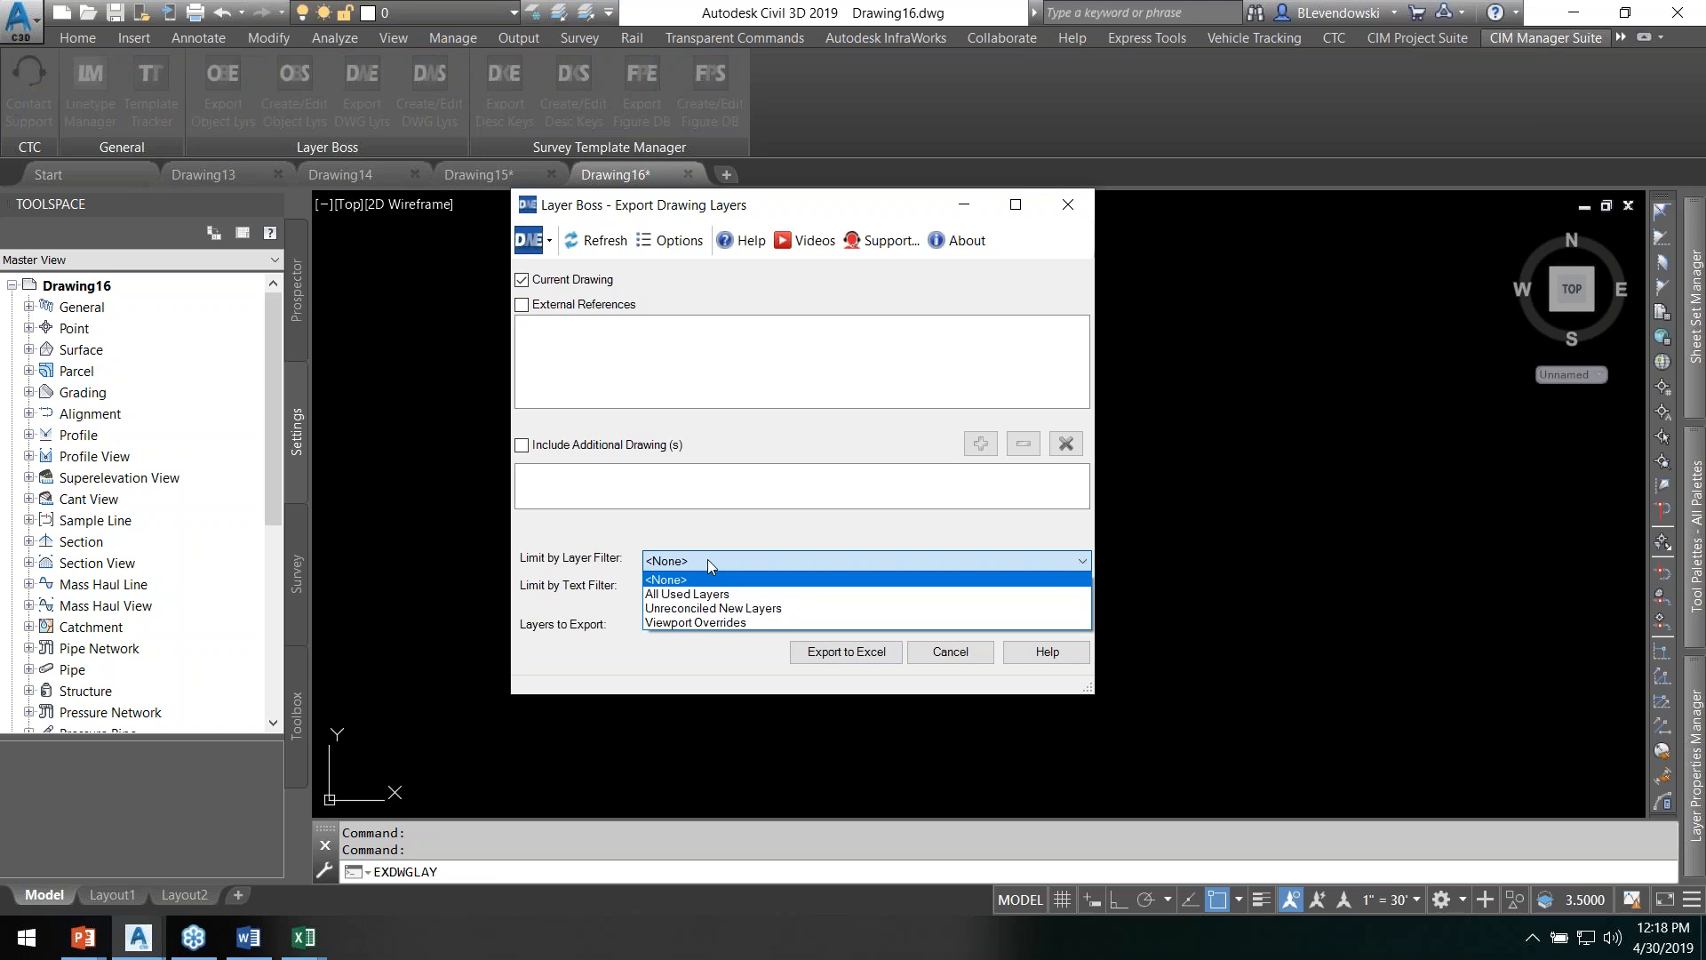
{"action": "left_click", "coordinate": [584, 563]}
{"action": "left_click", "coordinate": [668, 591]}
{"action": "type", "text": "C-"}
{"action": "key", "text": "BackSpace"}
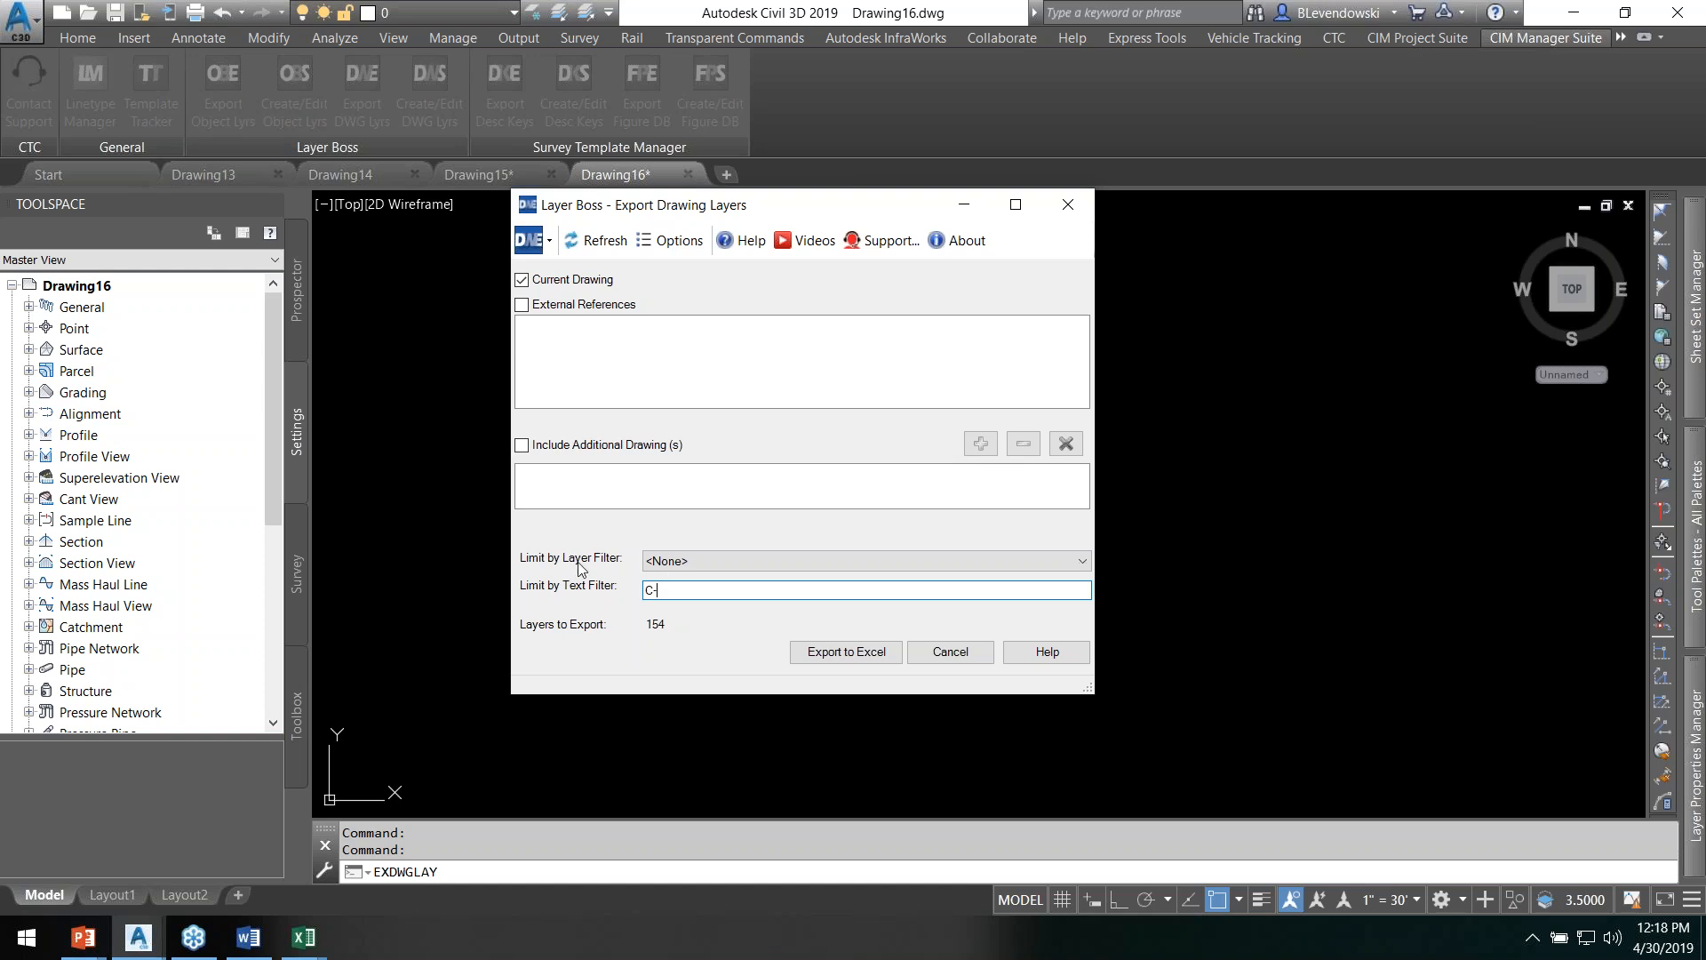
Step: Proceed with the layer export to Excel and bring up the Layers Properties Manager NEW.xlsx workbook
{"action": "left_click", "coordinate": [840, 650]}
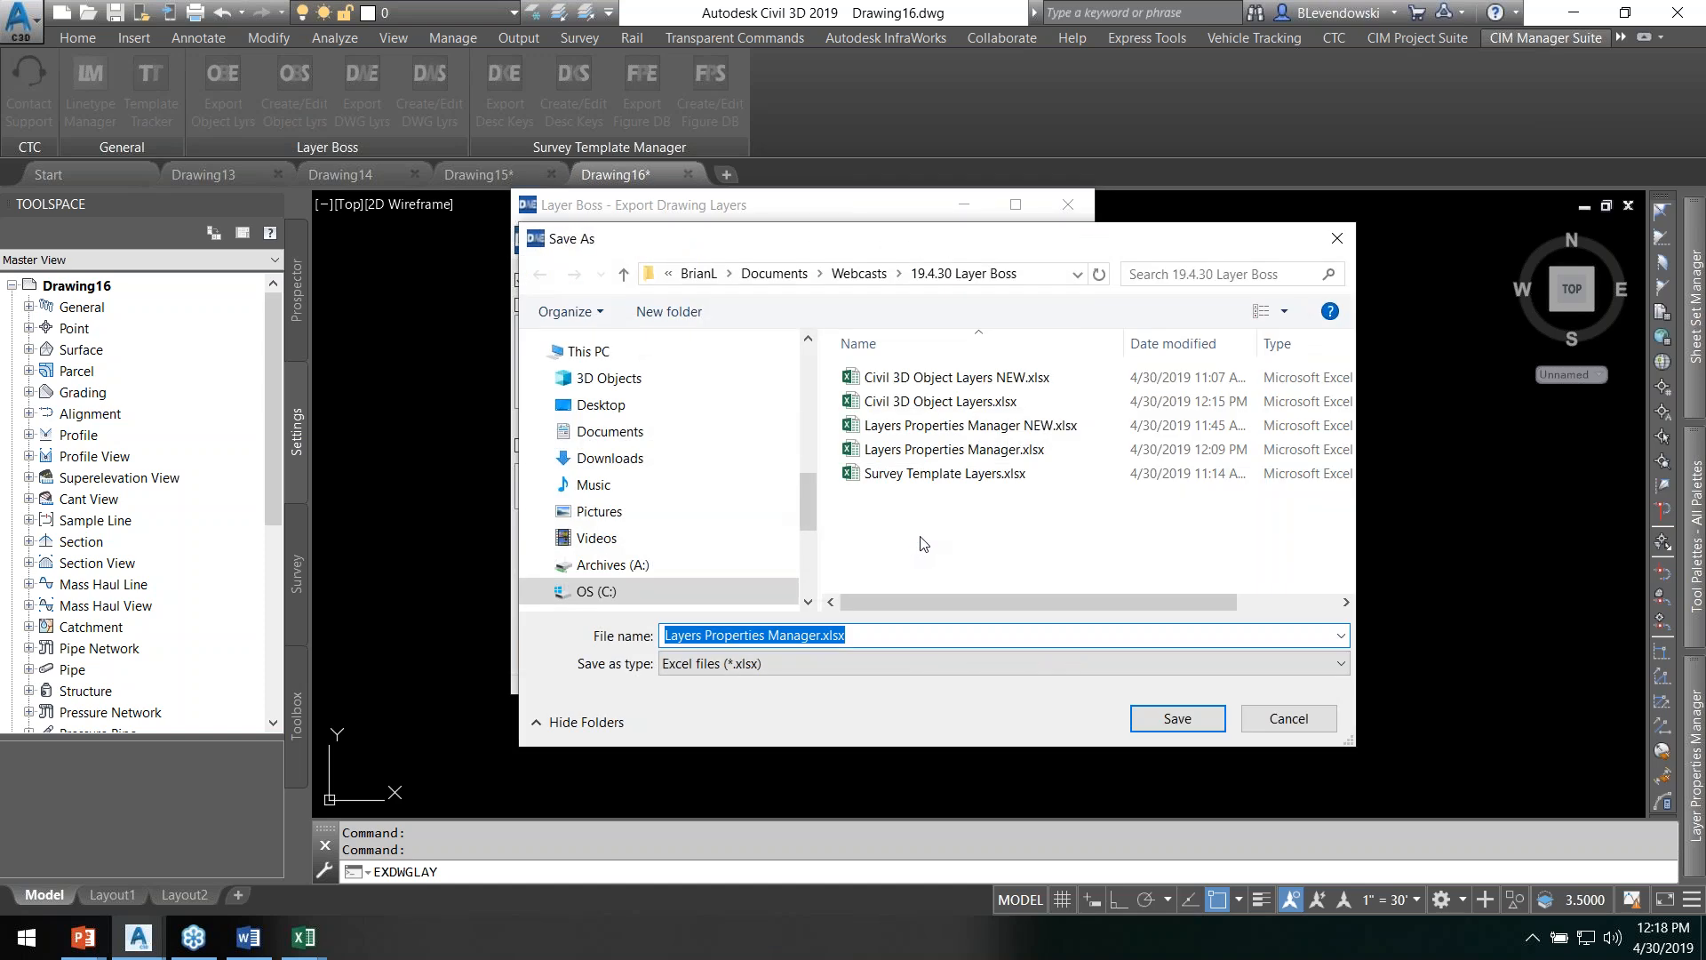
{"action": "double_click", "coordinate": [898, 428]}
{"action": "left_click", "coordinate": [904, 471]}
{"action": "left_click", "coordinate": [871, 529]}
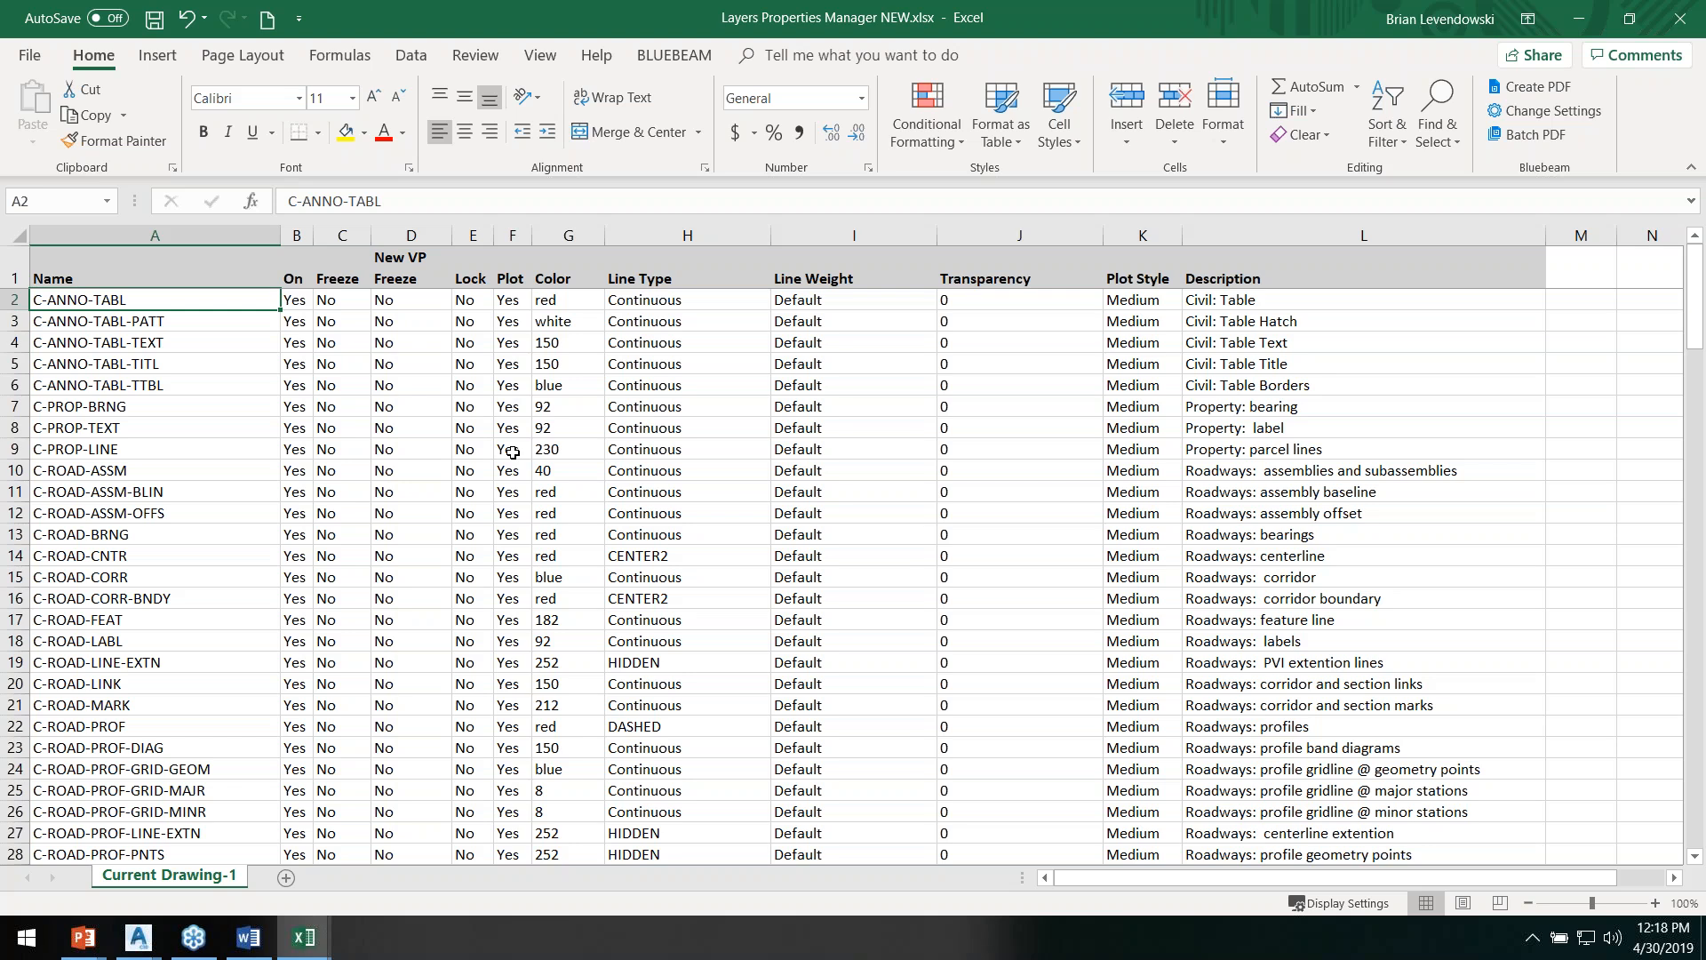
Step: Sort the whole layer table alphabetically from A to Z by the Name column, keeping each layer's properties with its row
{"action": "left_click", "coordinate": [237, 233]}
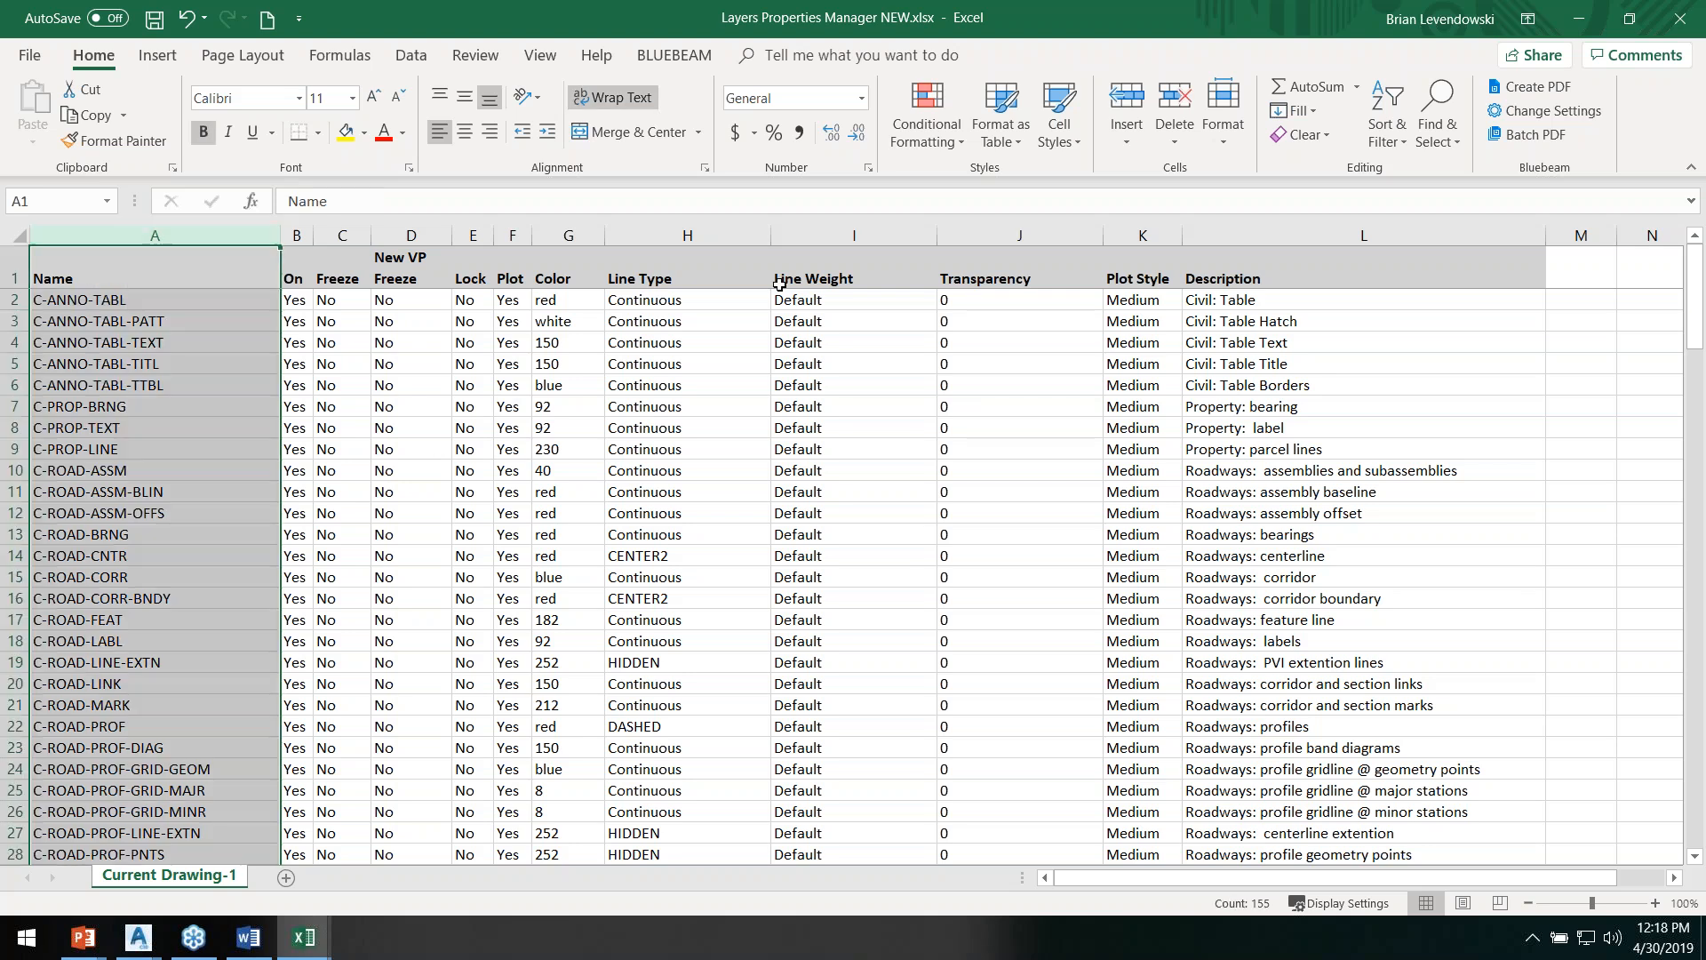
{"action": "left_click", "coordinate": [1384, 134]}
{"action": "left_click", "coordinate": [1417, 174]}
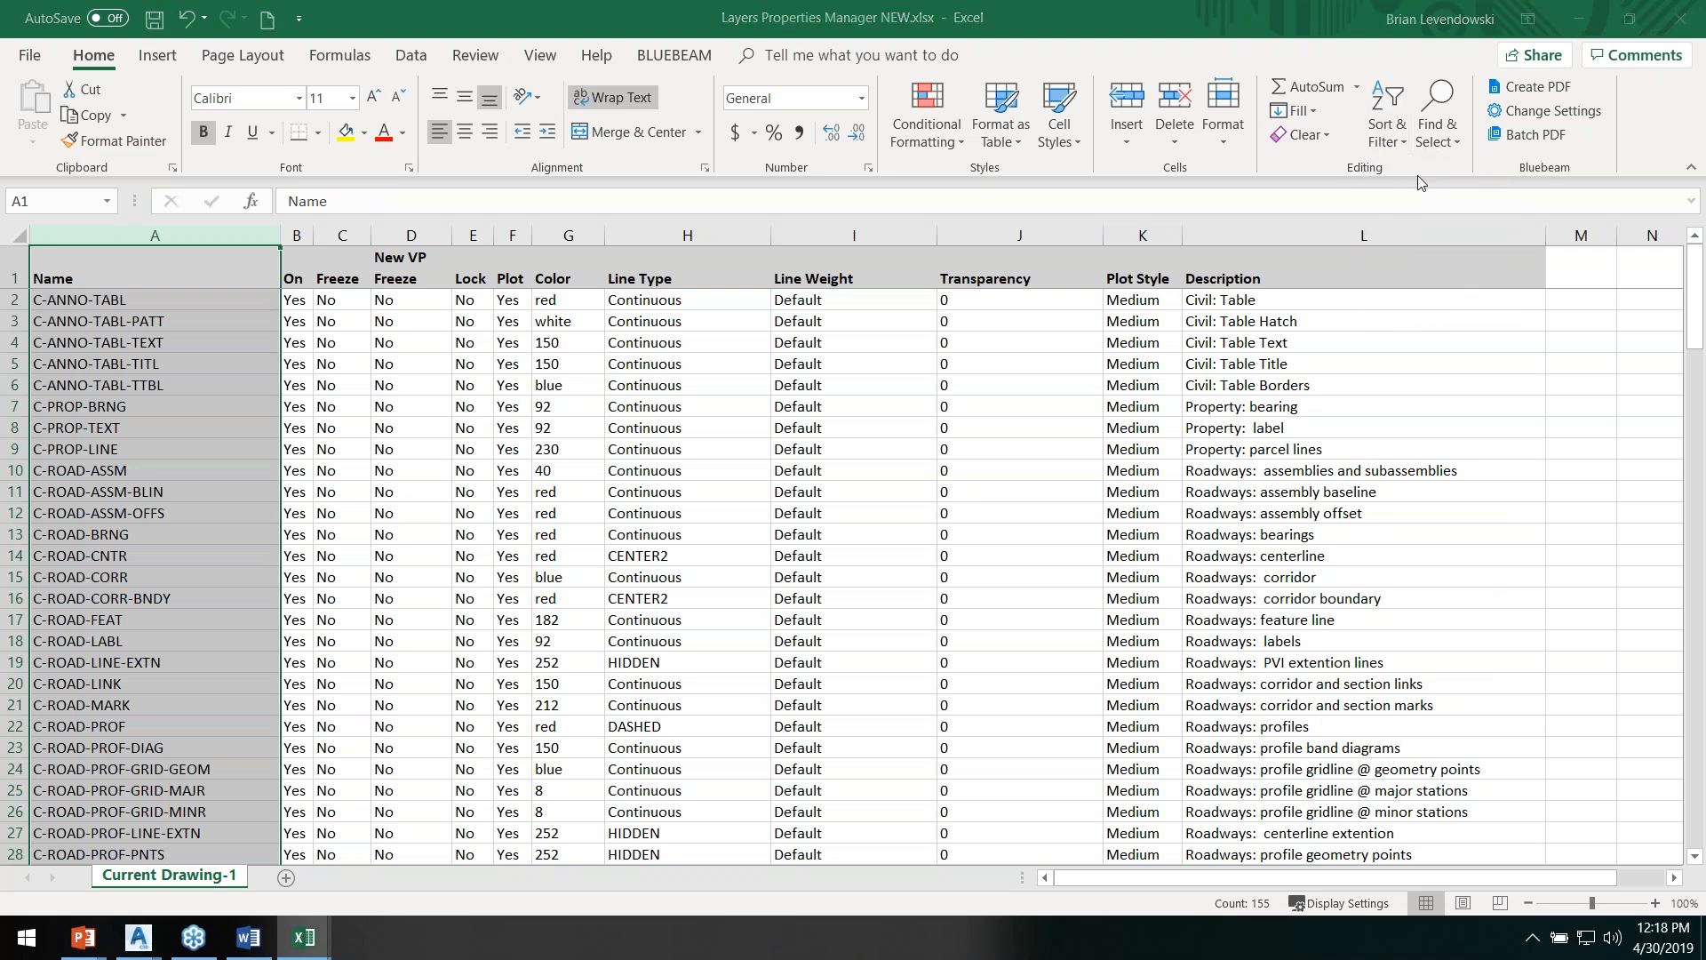
{"action": "left_click", "coordinate": [506, 471]}
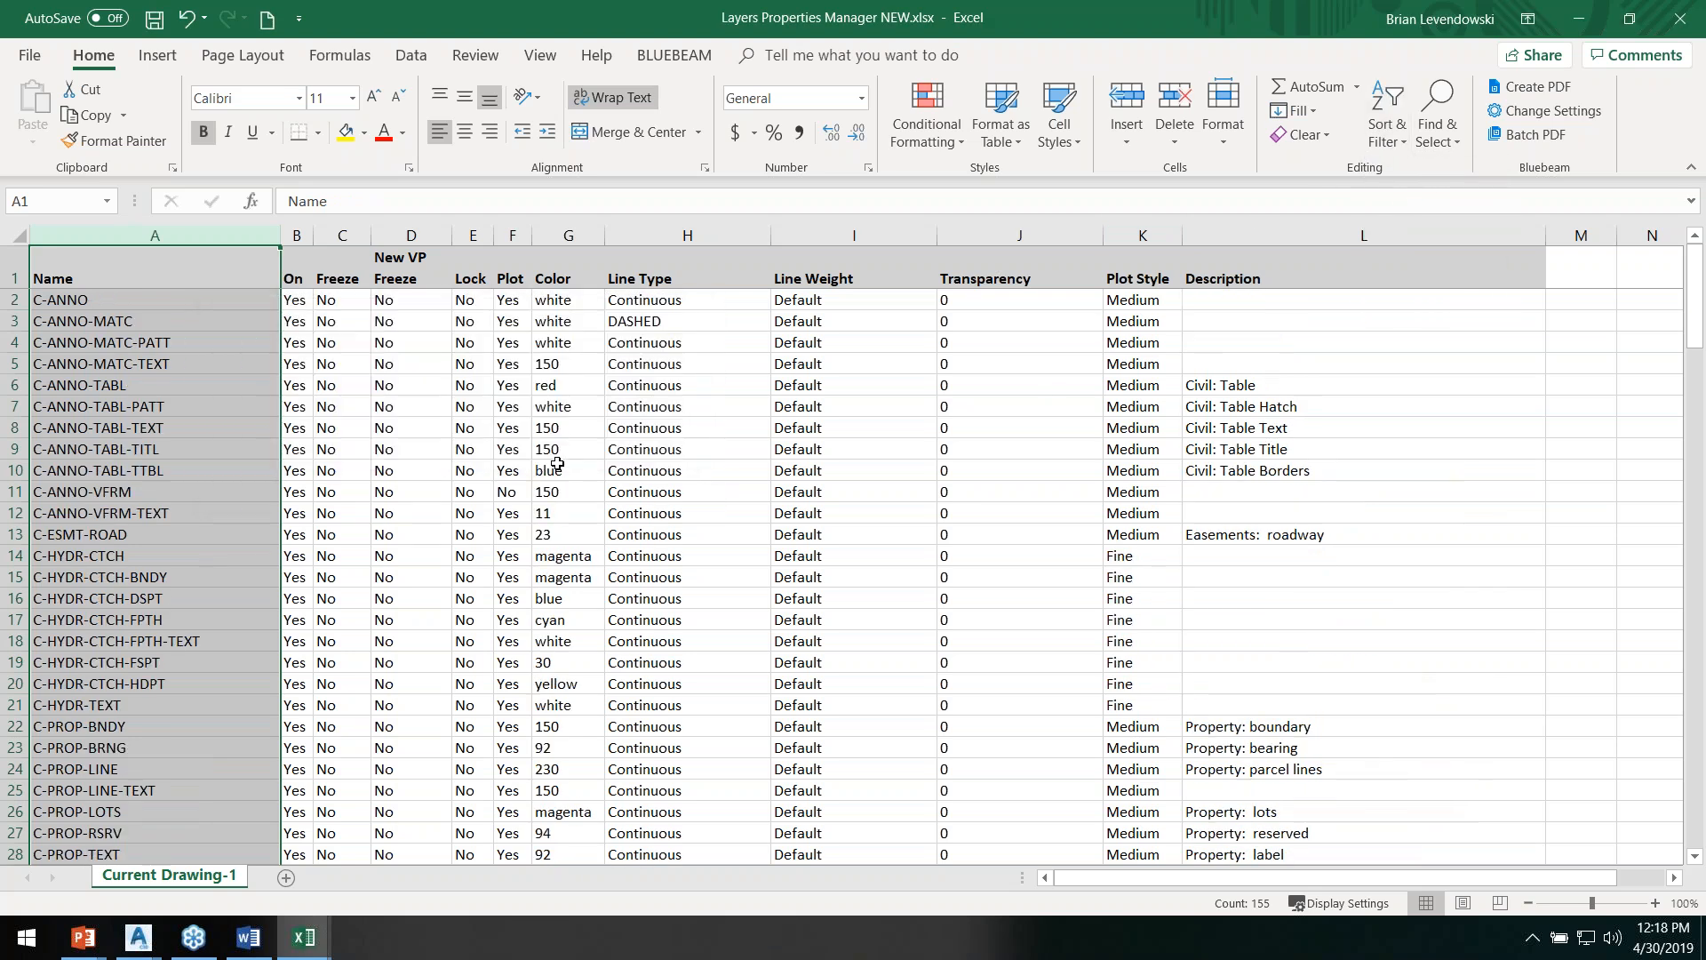
Step: Look through the sorted layer names, paying attention to the group of C-ROAD layers
{"action": "scroll", "coordinate": [159, 585], "scroll_direction": "down", "scroll_amount": 11}
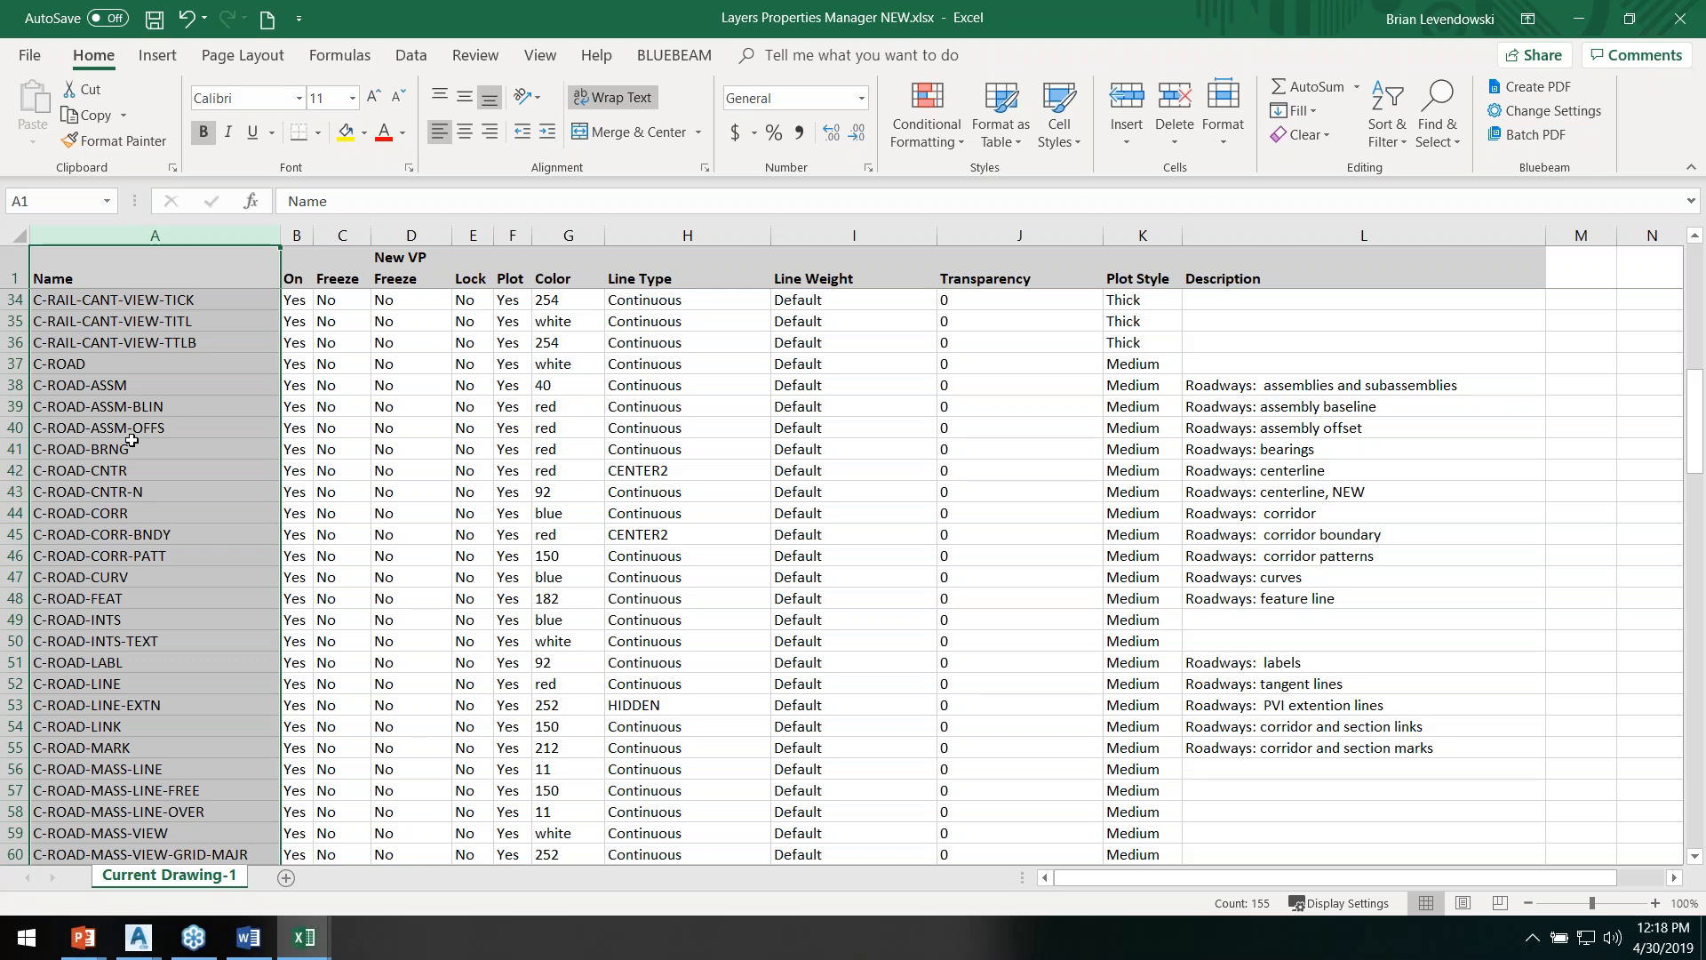
{"action": "left_click", "coordinate": [105, 362]}
{"action": "scroll", "coordinate": [131, 767], "scroll_direction": "down", "scroll_amount": 5}
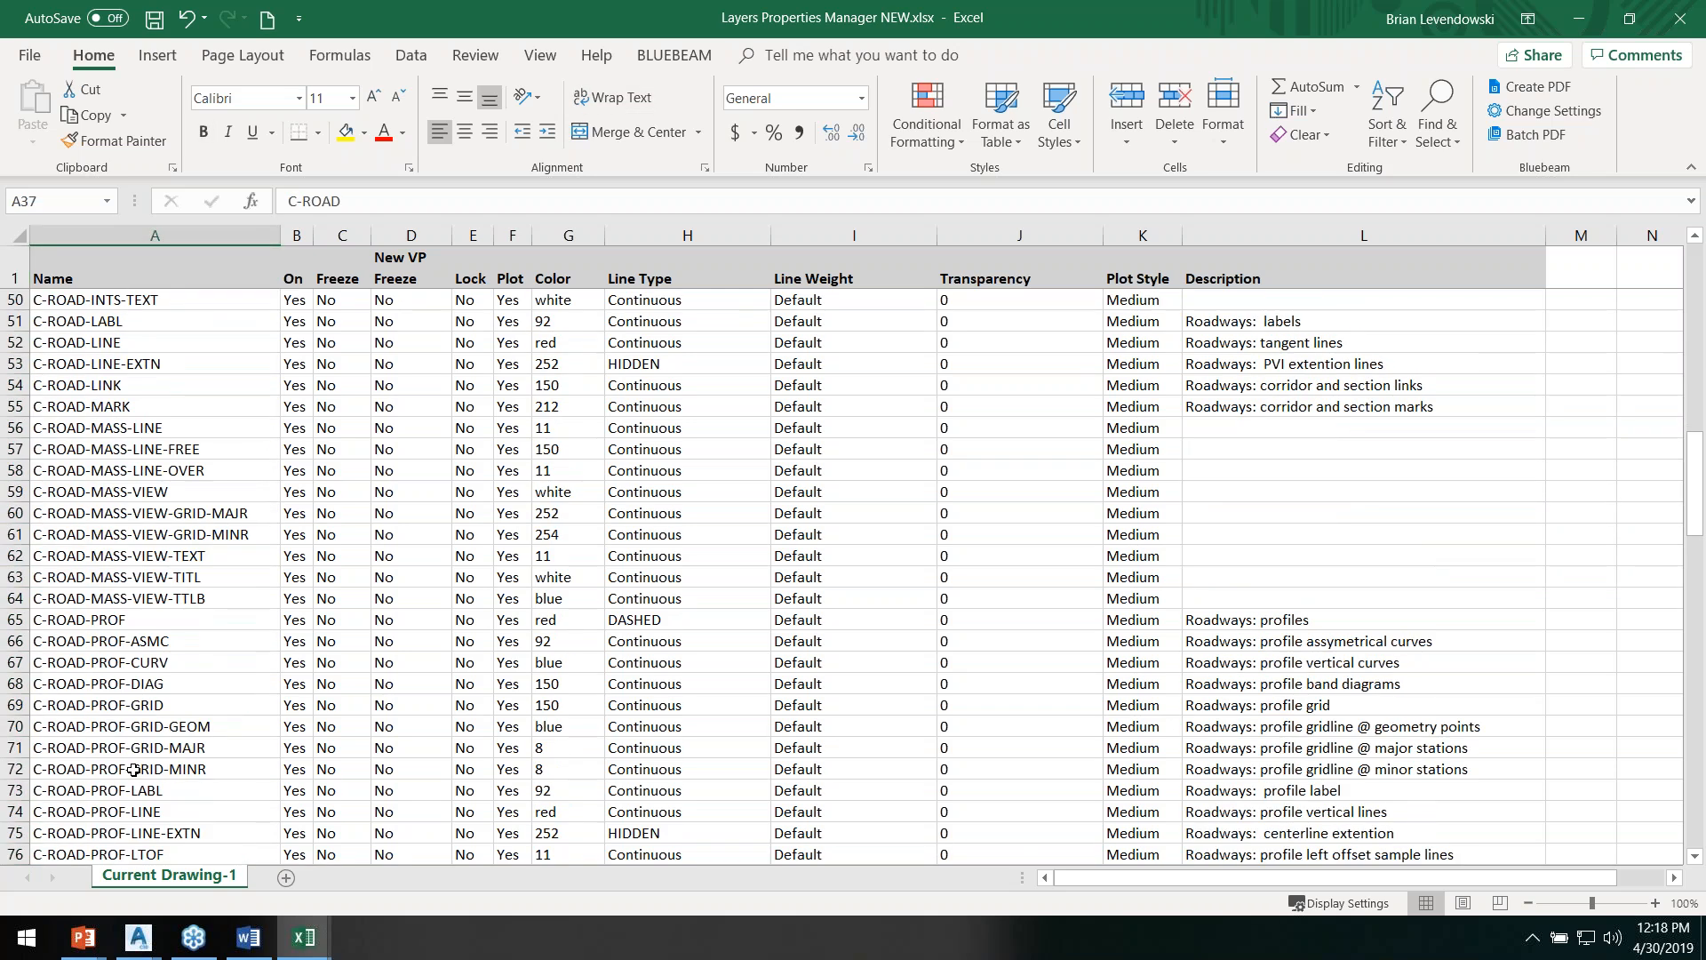
{"action": "scroll", "coordinate": [125, 669], "scroll_direction": "down", "scroll_amount": 5}
{"action": "scroll", "coordinate": [127, 673], "scroll_direction": "down", "scroll_amount": 13}
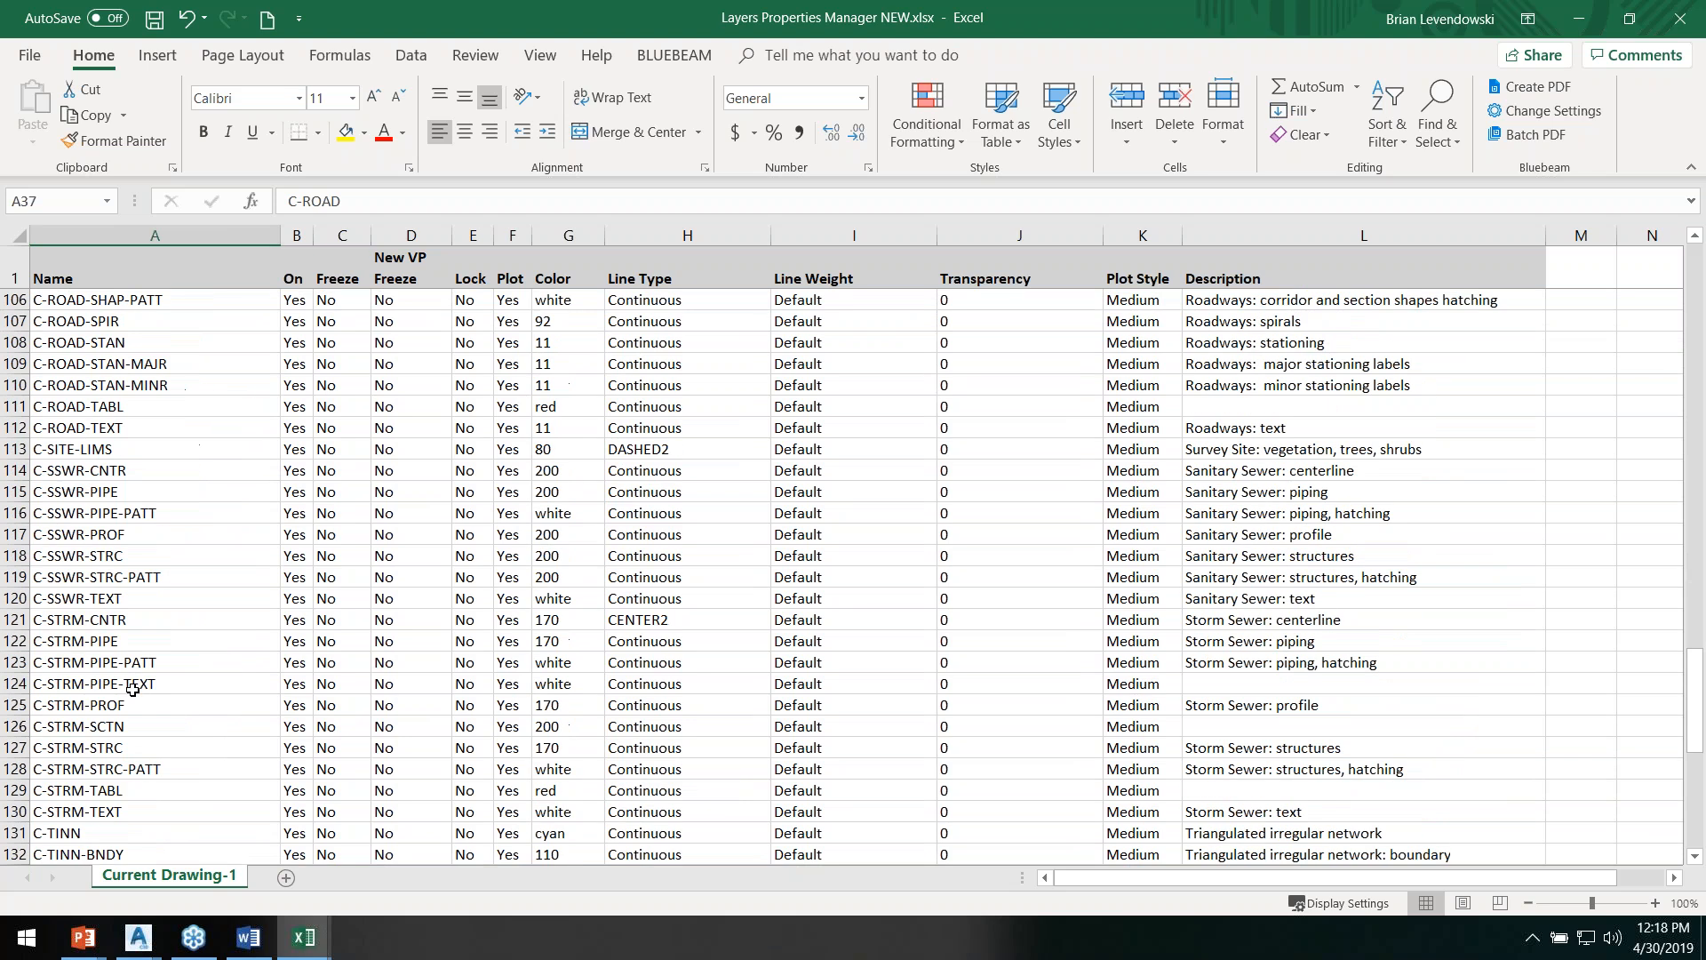
{"action": "scroll", "coordinate": [132, 689], "scroll_direction": "up", "scroll_amount": 20}
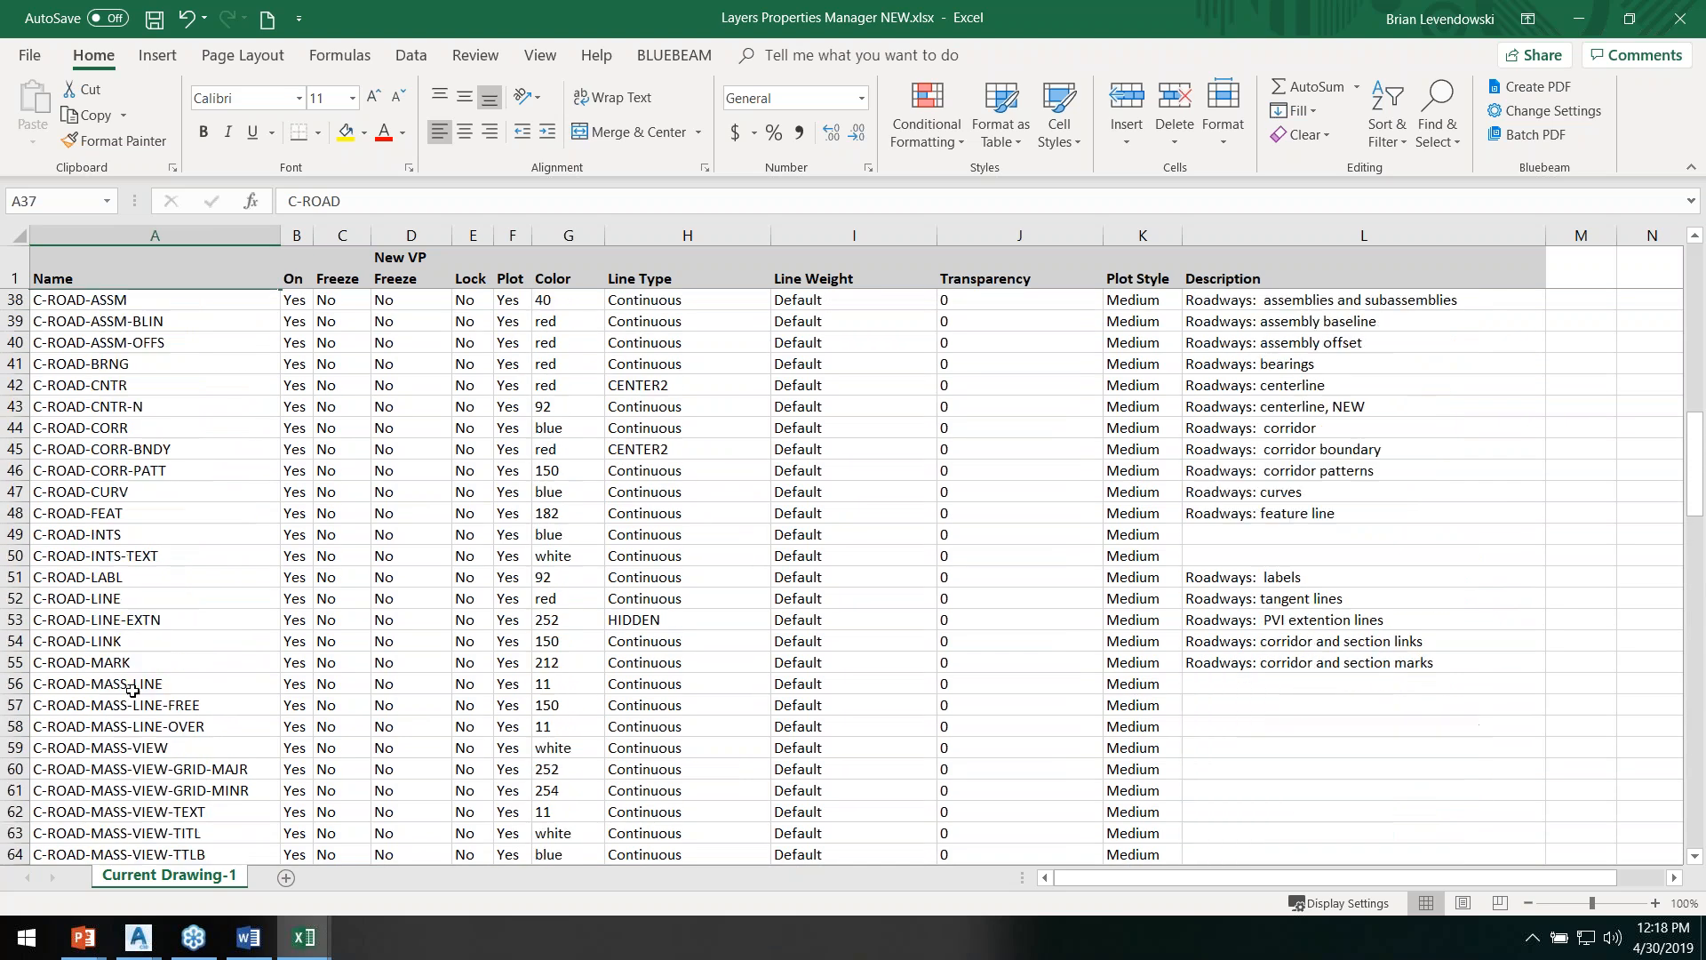
{"action": "scroll", "coordinate": [133, 685], "scroll_direction": "down", "scroll_amount": 8}
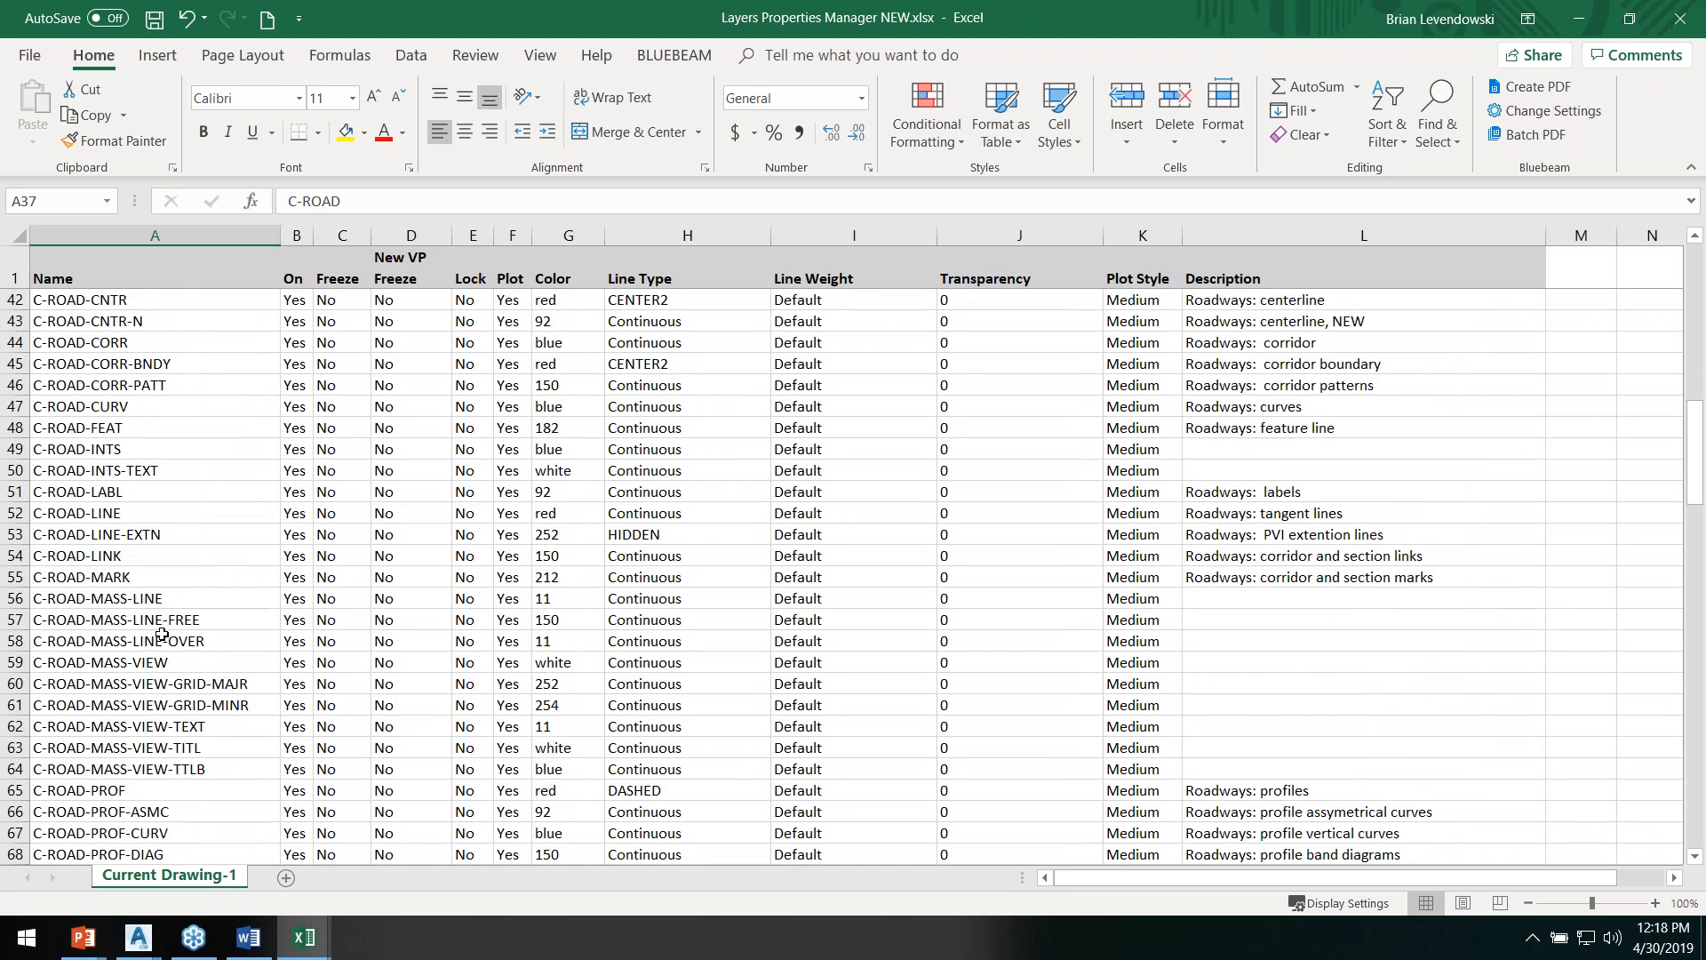
{"action": "scroll", "coordinate": [178, 598], "scroll_direction": "up", "scroll_amount": 2}
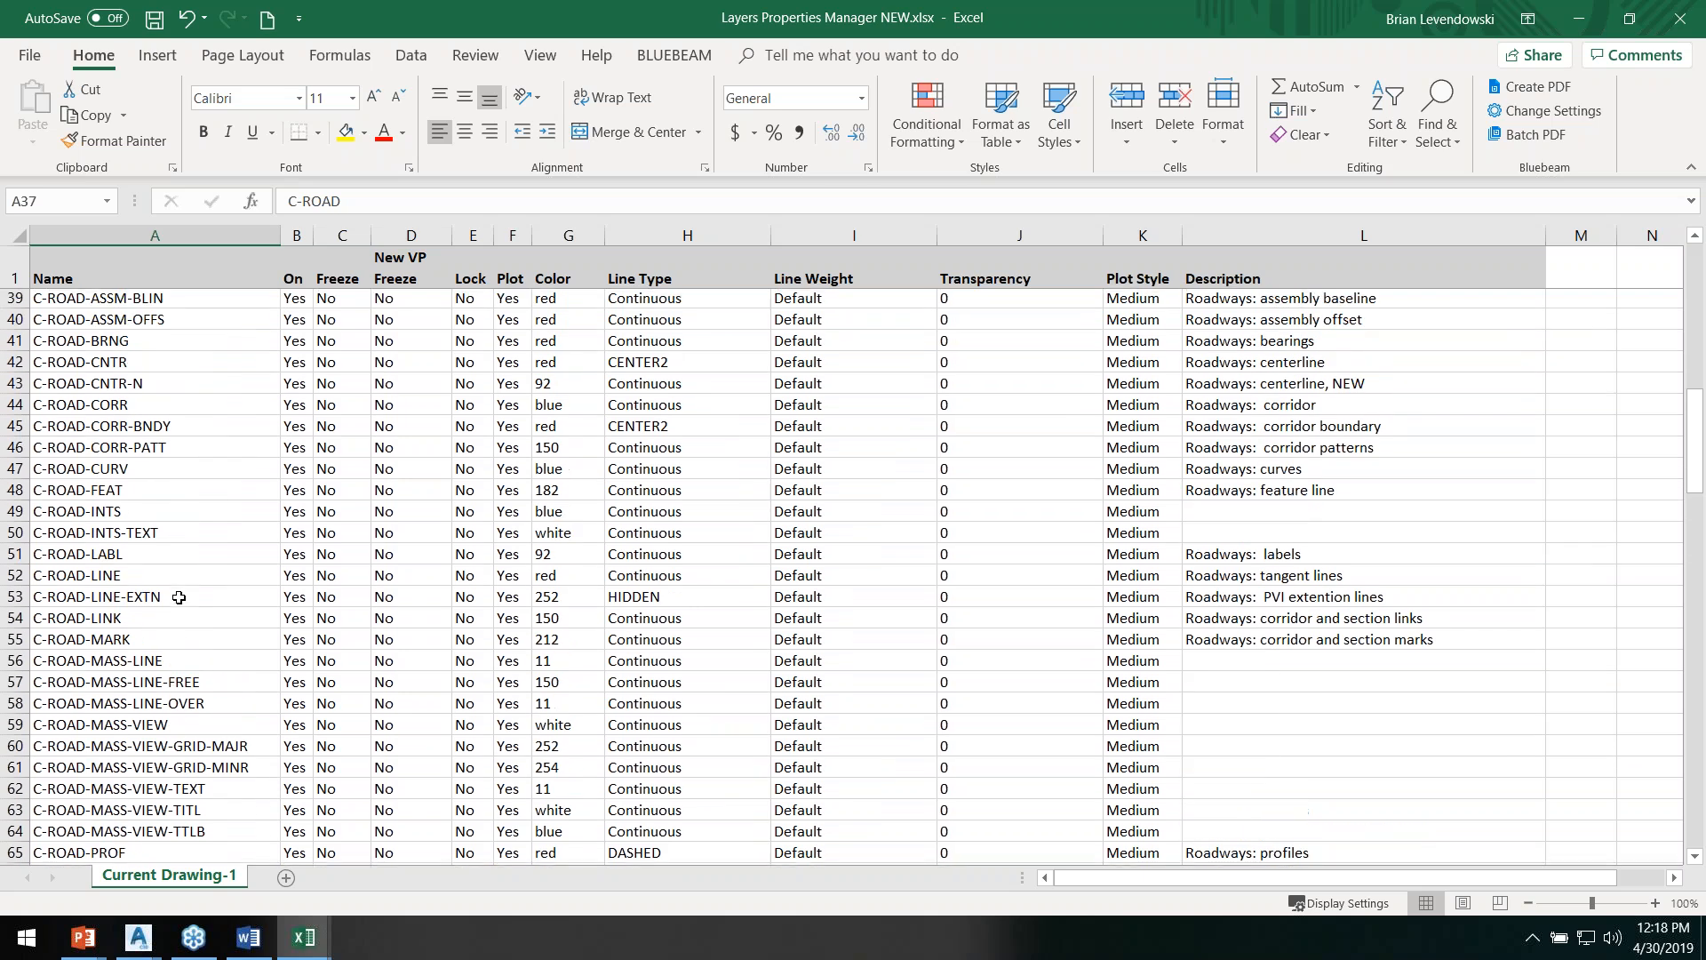
{"action": "scroll", "coordinate": [179, 598], "scroll_direction": "up", "scroll_amount": 3}
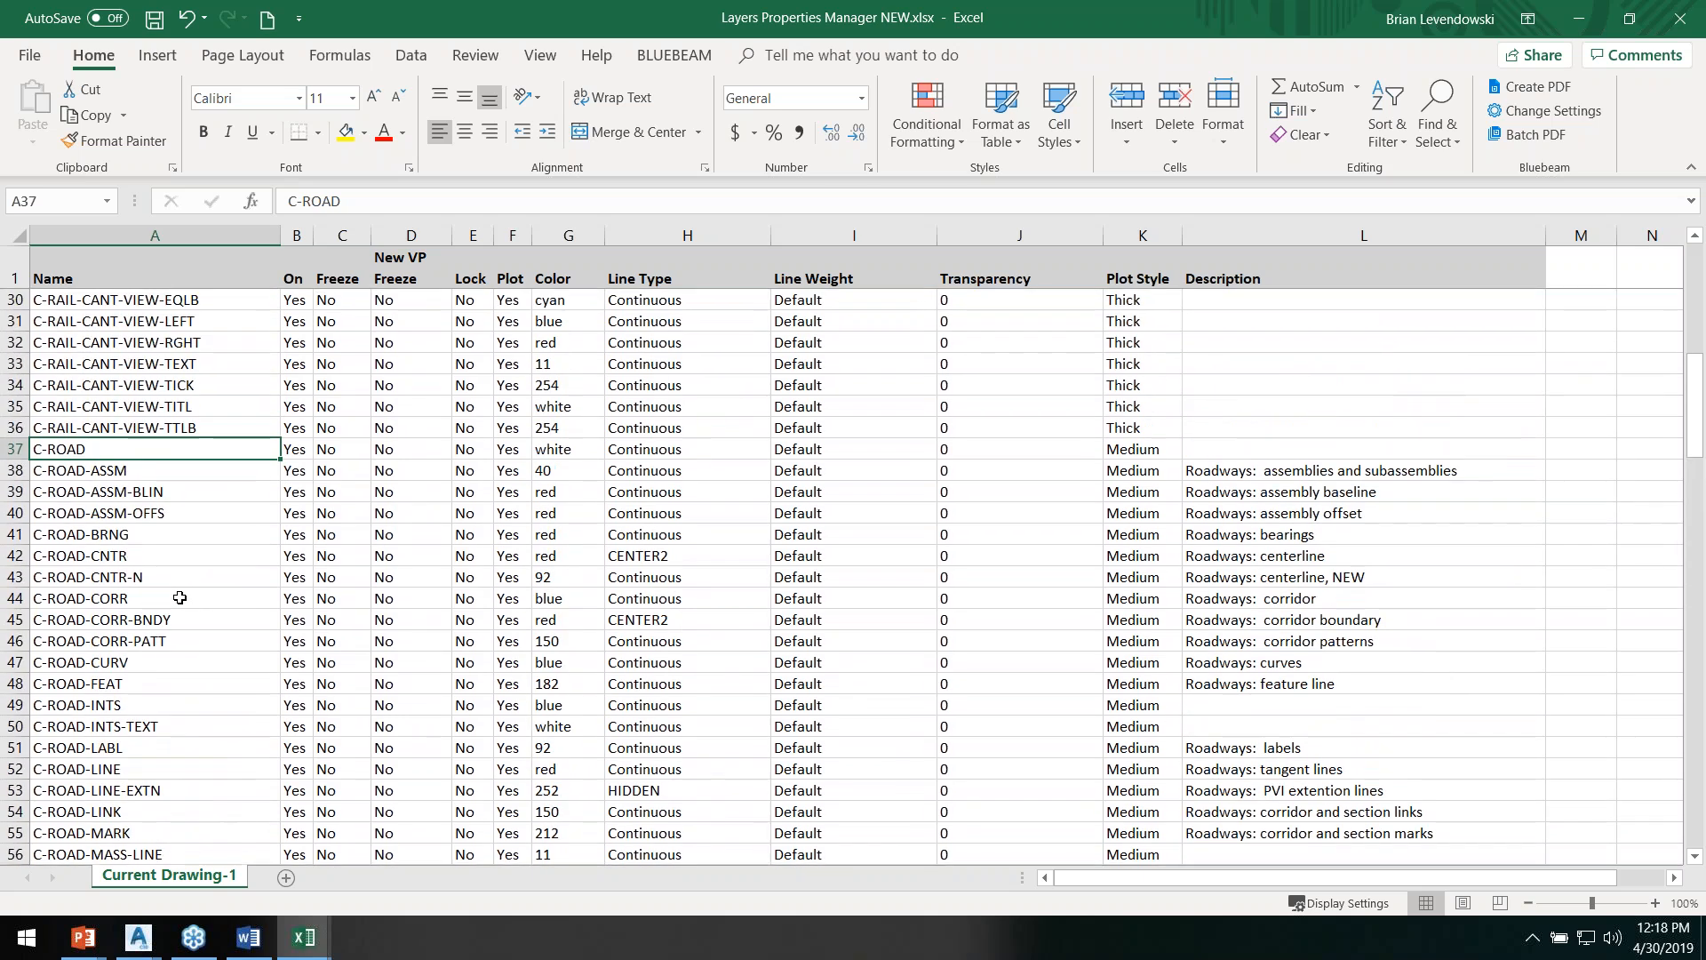
Step: Replace every "-ROAD" in the Name column with nothing and close Find and Replace
{"action": "left_click", "coordinate": [206, 236]}
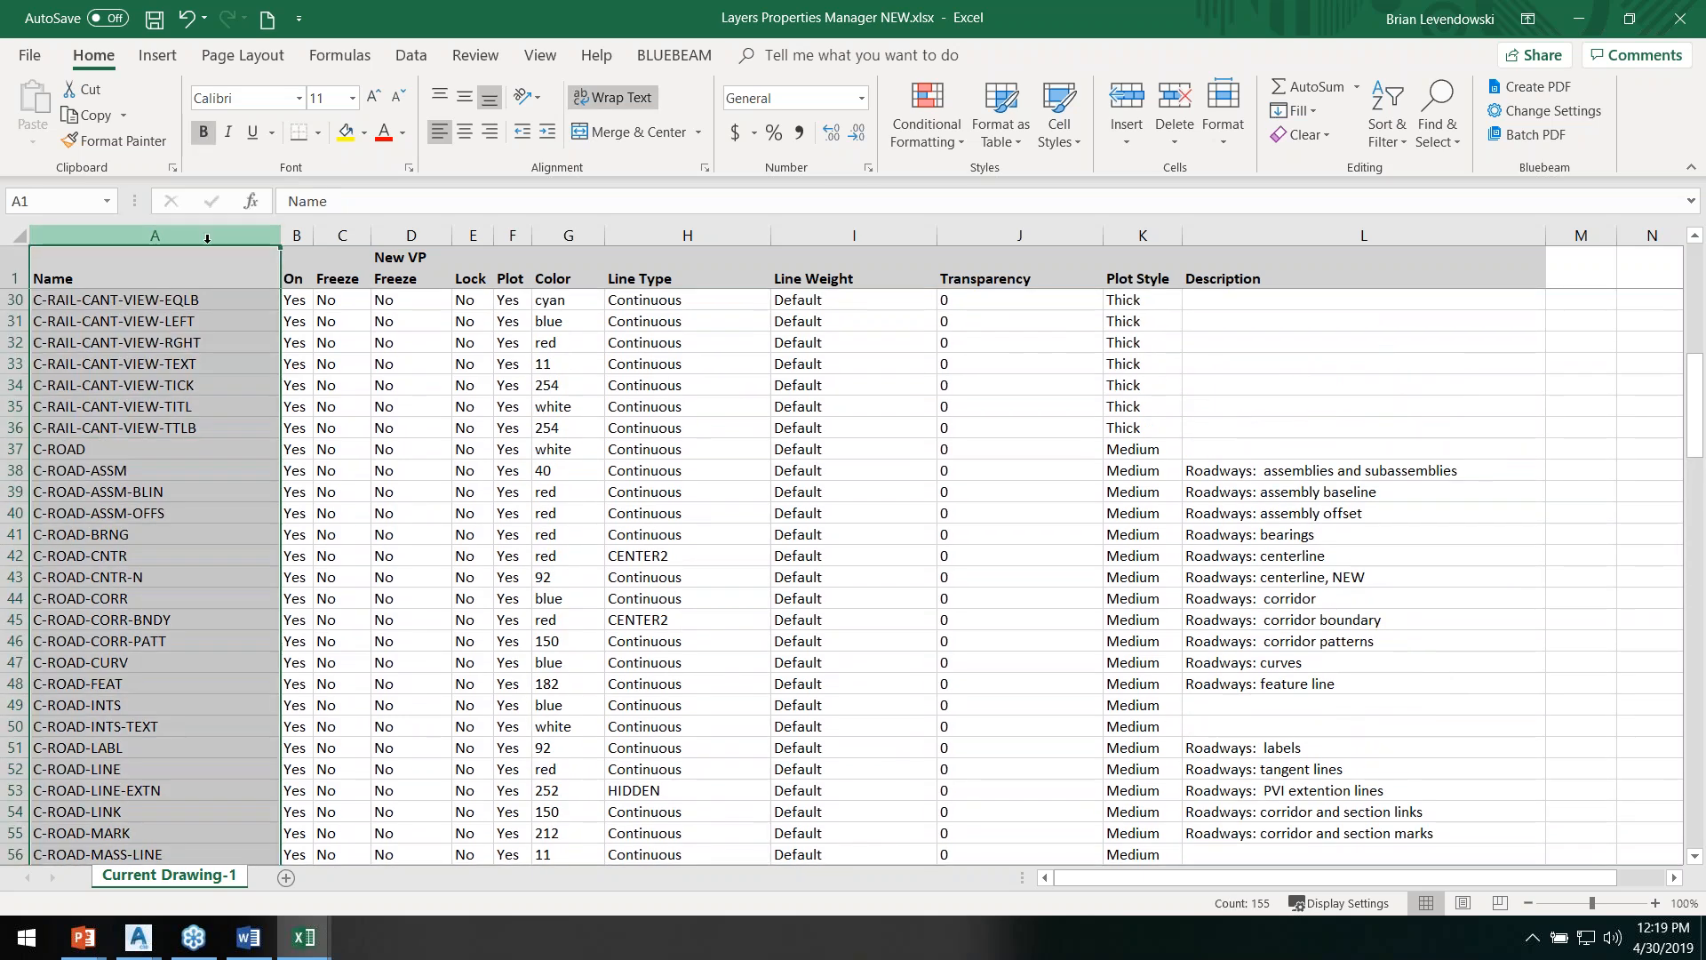
{"action": "left_click", "coordinate": [1438, 125]}
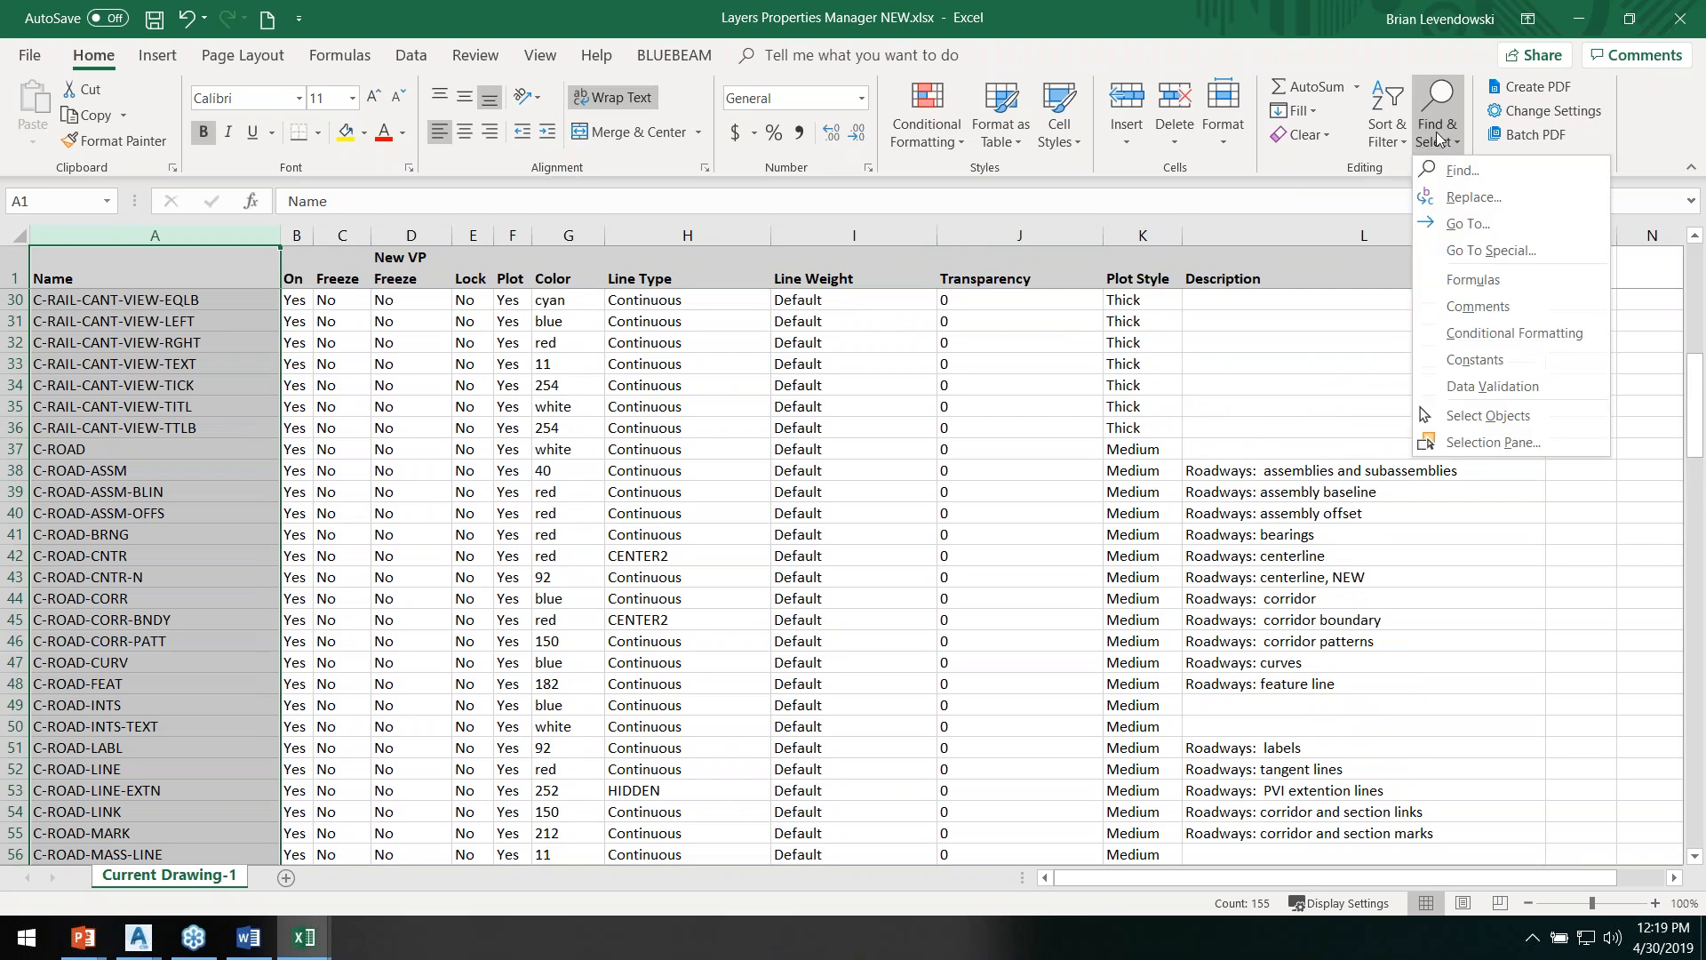
{"action": "left_click", "coordinate": [1454, 197]}
{"action": "left_click", "coordinate": [1091, 396]}
{"action": "key", "text": "shift+Tab"}
{"action": "type", "text": "-R"}
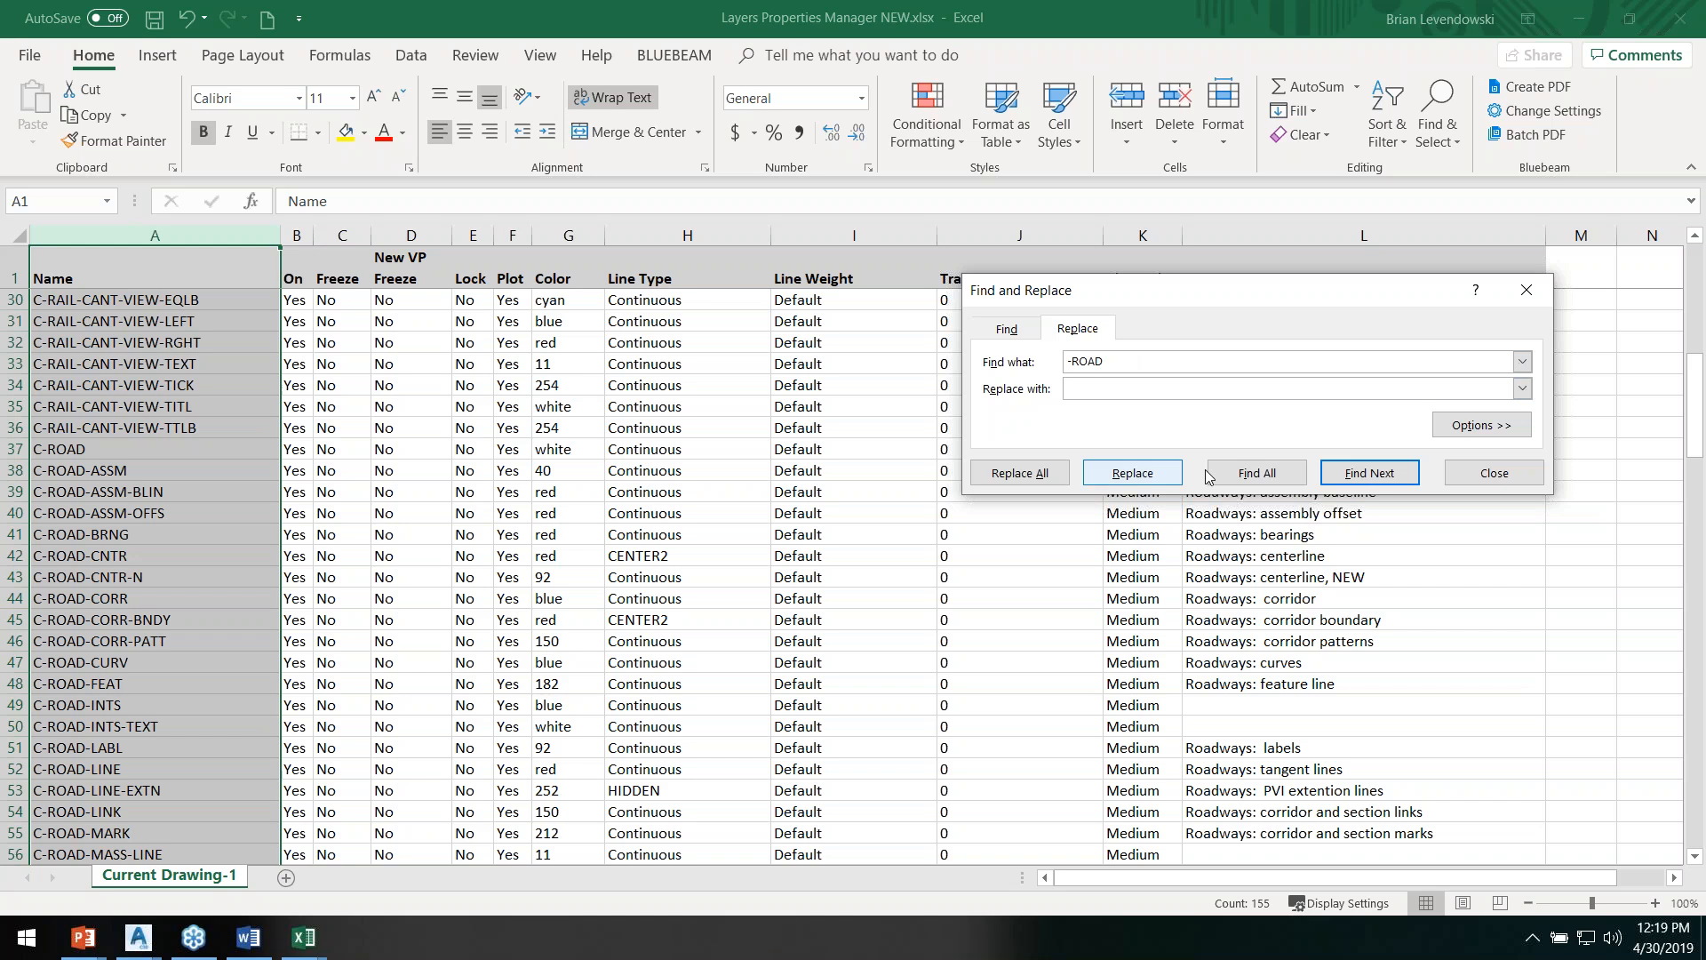
{"action": "left_click", "coordinate": [1031, 479]}
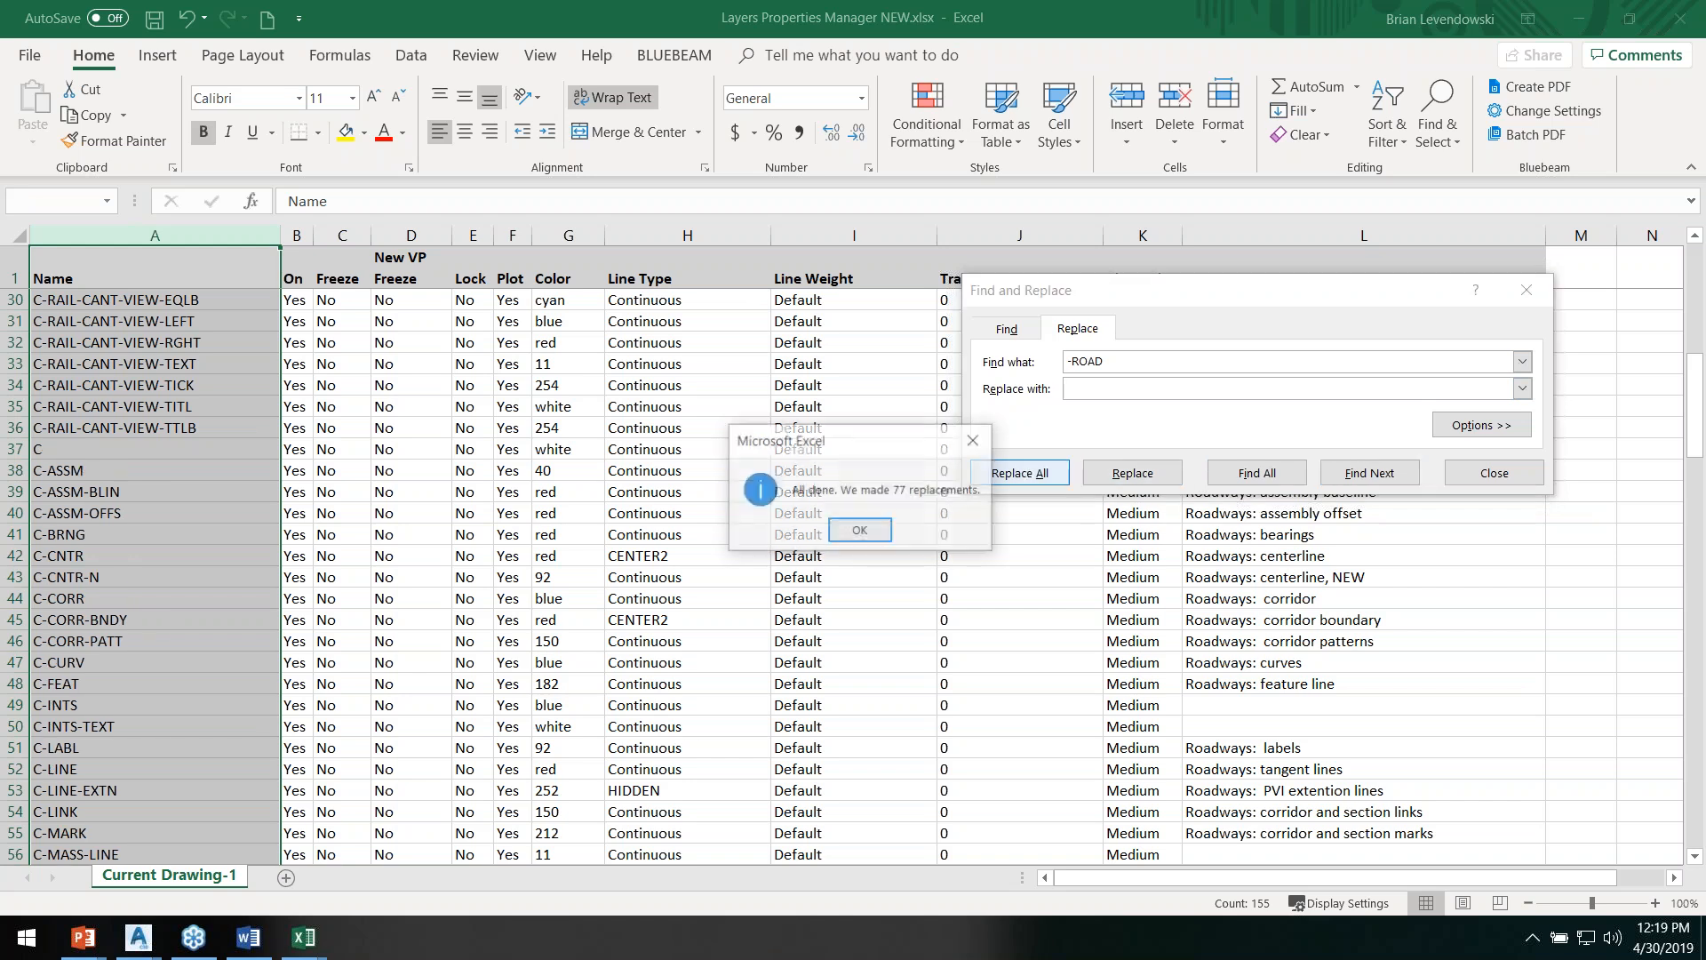
{"action": "left_click", "coordinate": [843, 533]}
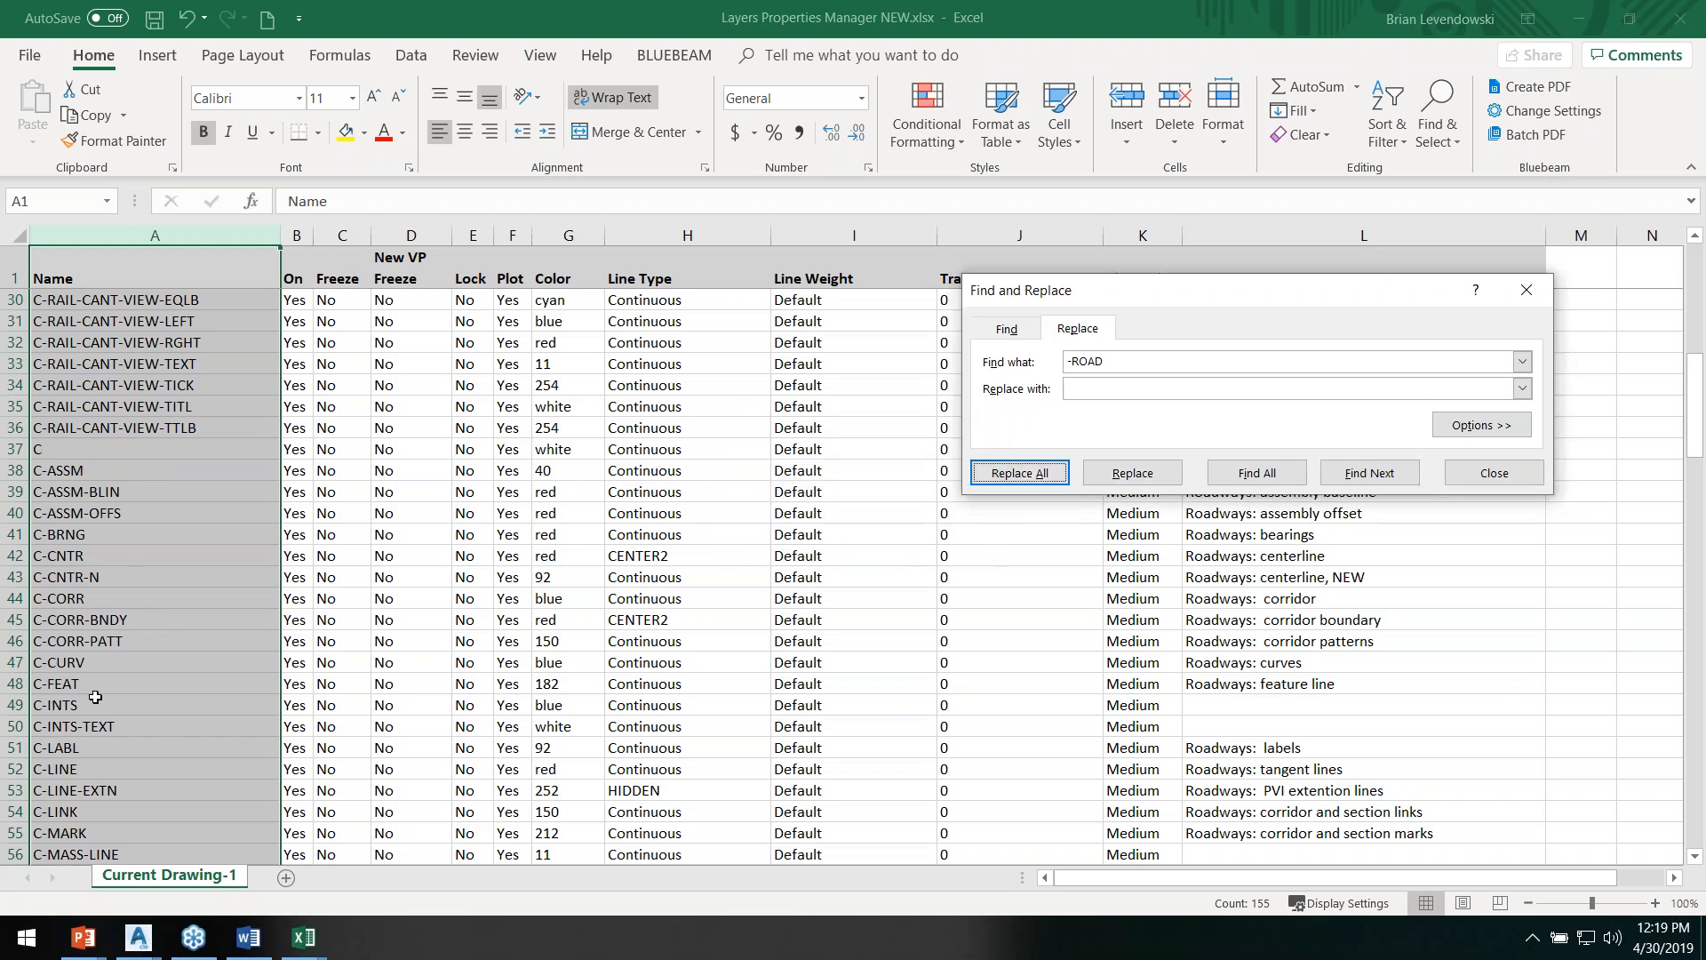
{"action": "scroll", "coordinate": [105, 684], "scroll_direction": "down", "scroll_amount": 8}
{"action": "scroll", "coordinate": [116, 703], "scroll_direction": "up", "scroll_amount": 9}
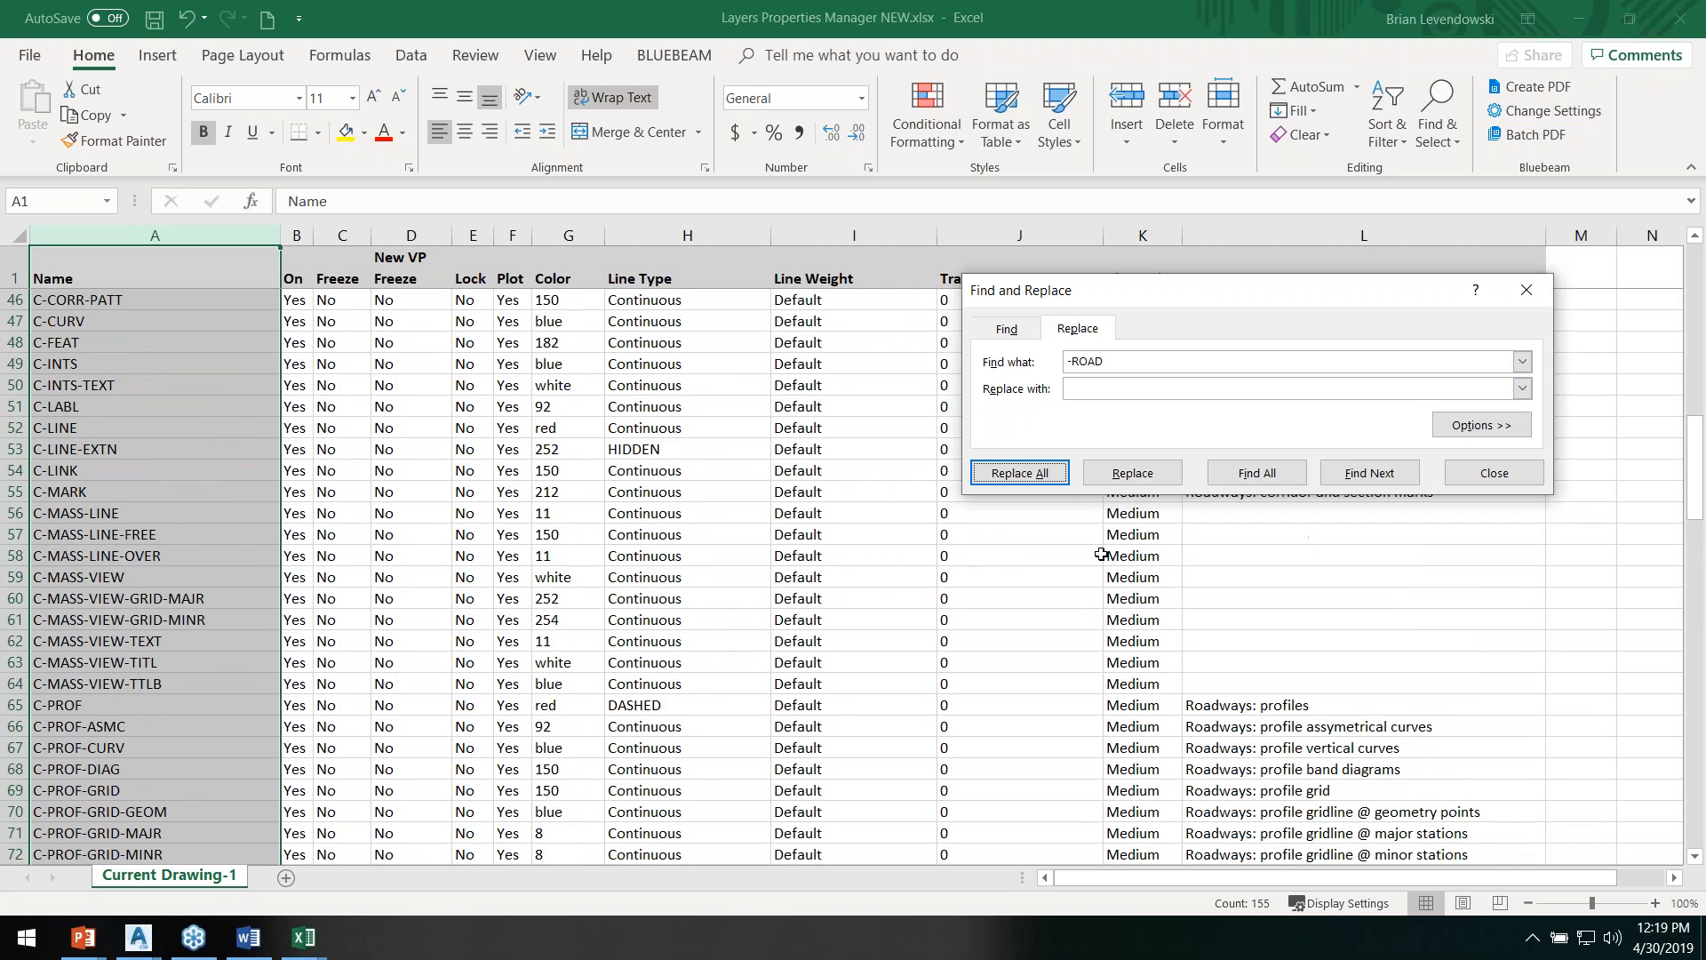
{"action": "left_click", "coordinate": [1489, 473]}
Step: Delete the row of the layer whose name is only "C"
{"action": "scroll", "coordinate": [134, 533], "scroll_direction": "up", "scroll_amount": 8}
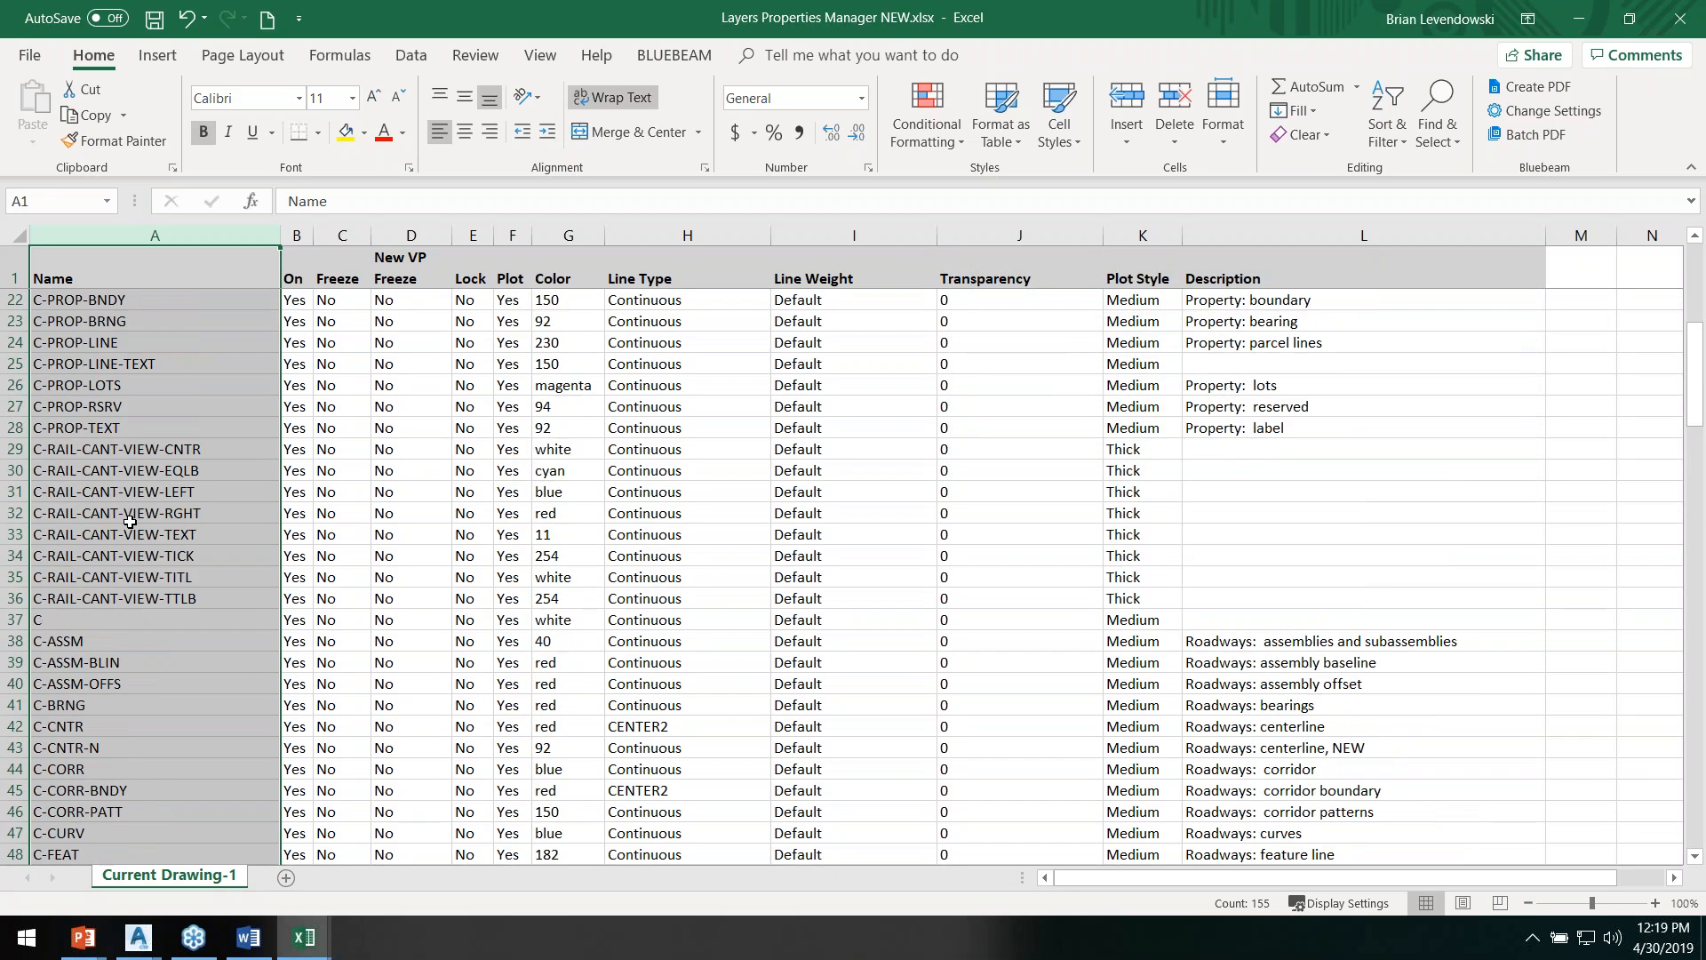
{"action": "left_click", "coordinate": [13, 619]}
{"action": "right_click", "coordinate": [13, 620]}
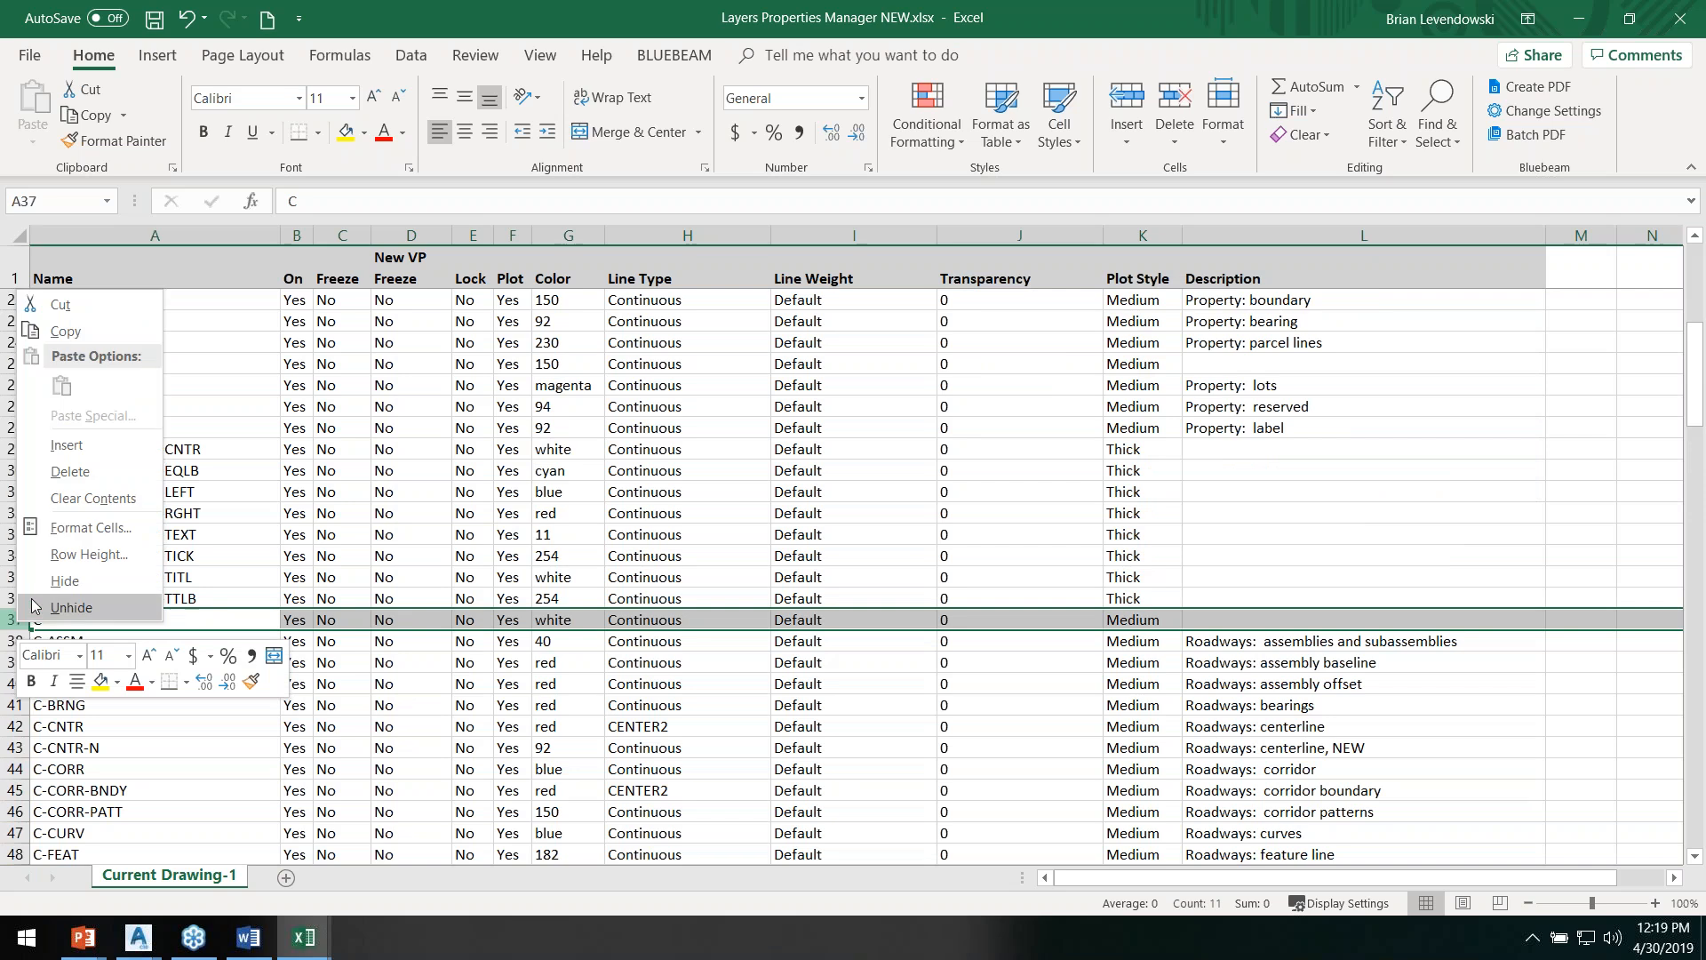
{"action": "left_click", "coordinate": [75, 487]}
Step: Delete the rows of all C-MASS layers, from C-MASS-LINE to C-MASS-VIEW-TTLB
{"action": "scroll", "coordinate": [136, 564], "scroll_direction": "down", "scroll_amount": 7}
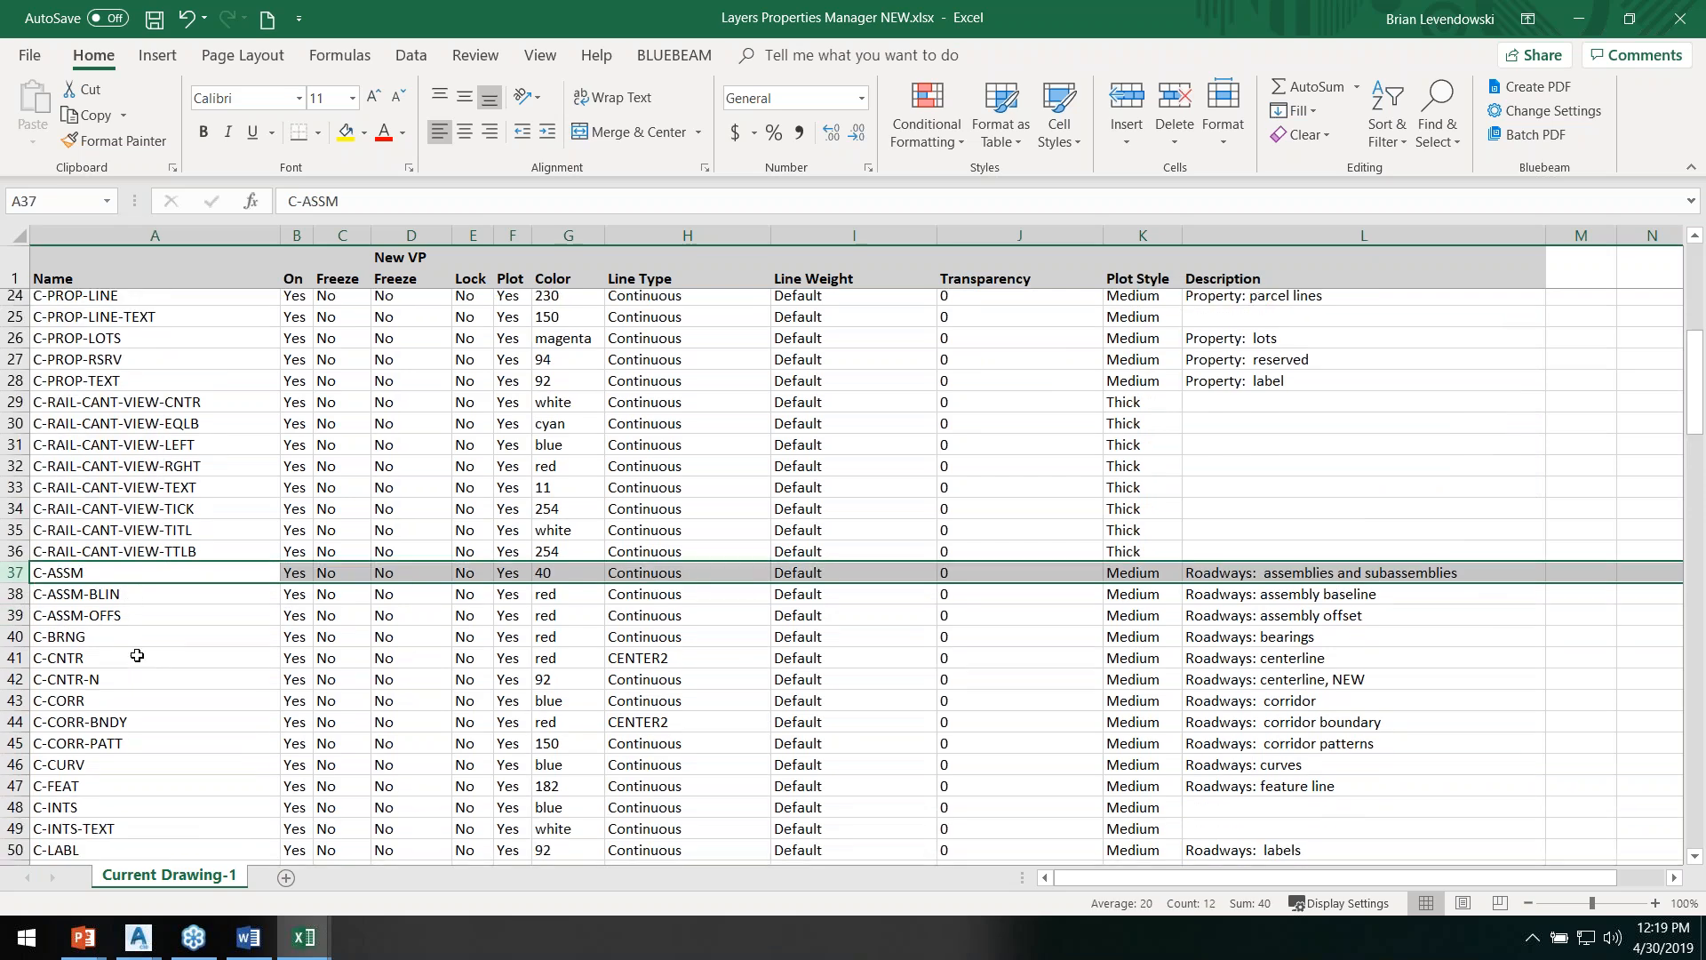
{"action": "scroll", "coordinate": [173, 611], "scroll_direction": "down", "scroll_amount": 1}
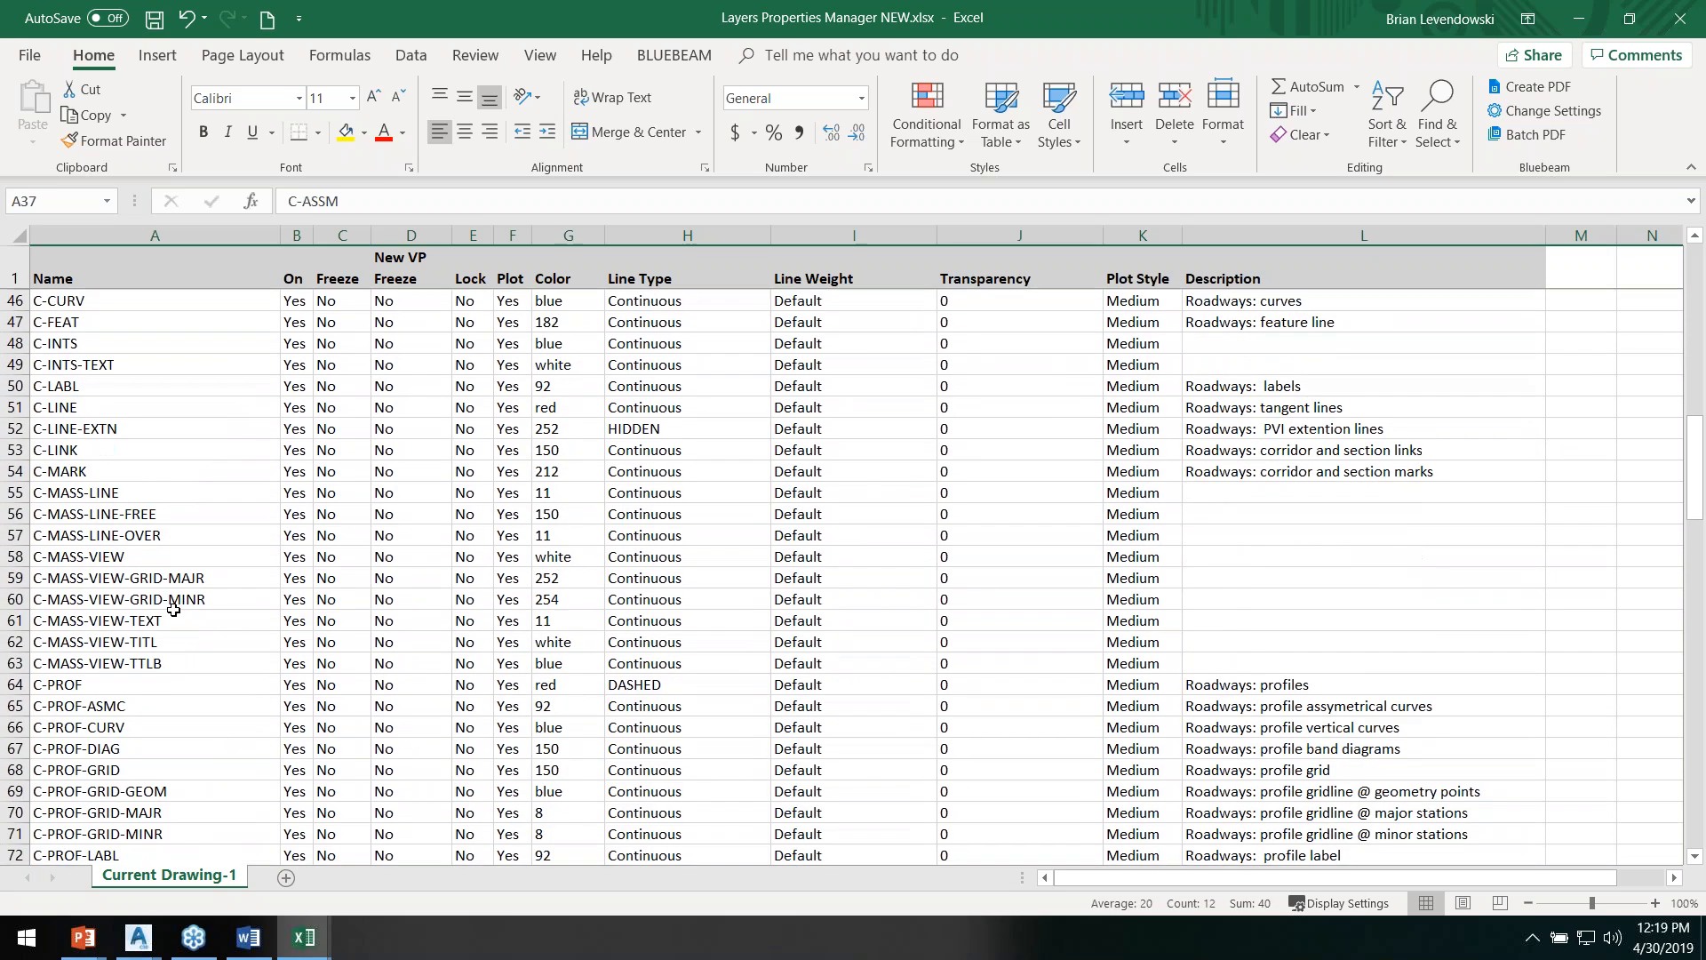
{"action": "left_click", "coordinate": [15, 492]}
{"action": "left_click", "coordinate": [15, 662], "text": "shift"}
{"action": "right_click", "coordinate": [15, 662]}
{"action": "left_click", "coordinate": [75, 528]}
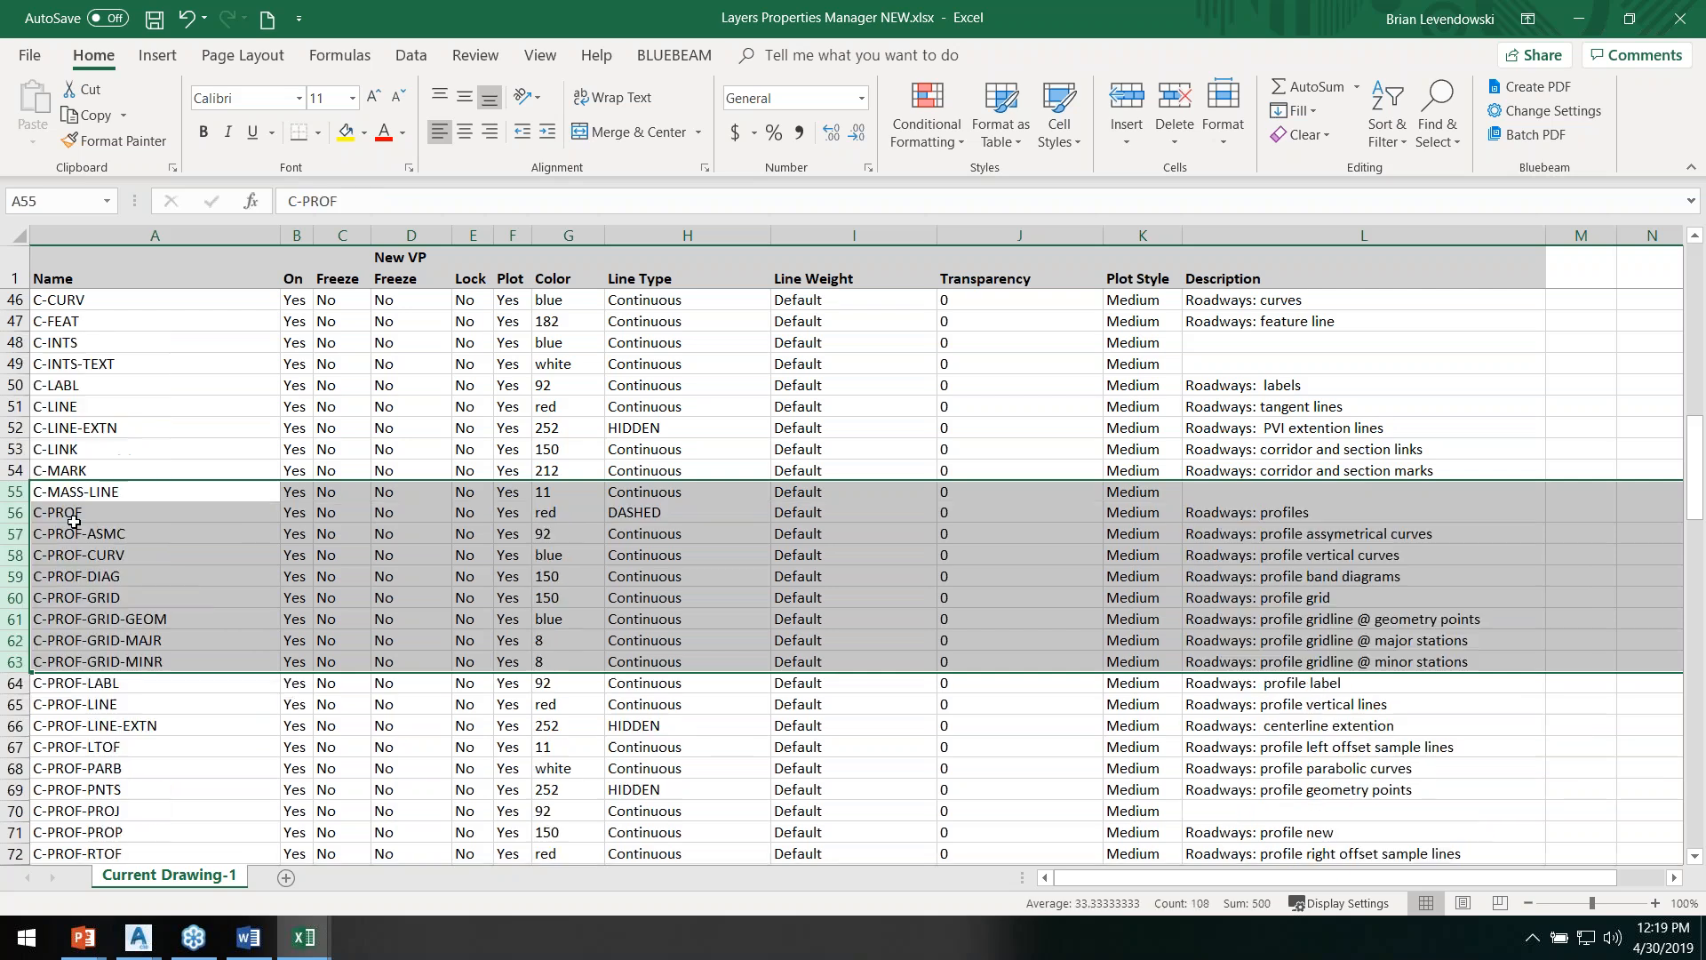
Step: Delete the rows from C-PROF-ASMC to C-PROF-TTLB, keeping C-PROF and C-PROF-TEXT
{"action": "scroll", "coordinate": [181, 580], "scroll_direction": "down", "scroll_amount": 2}
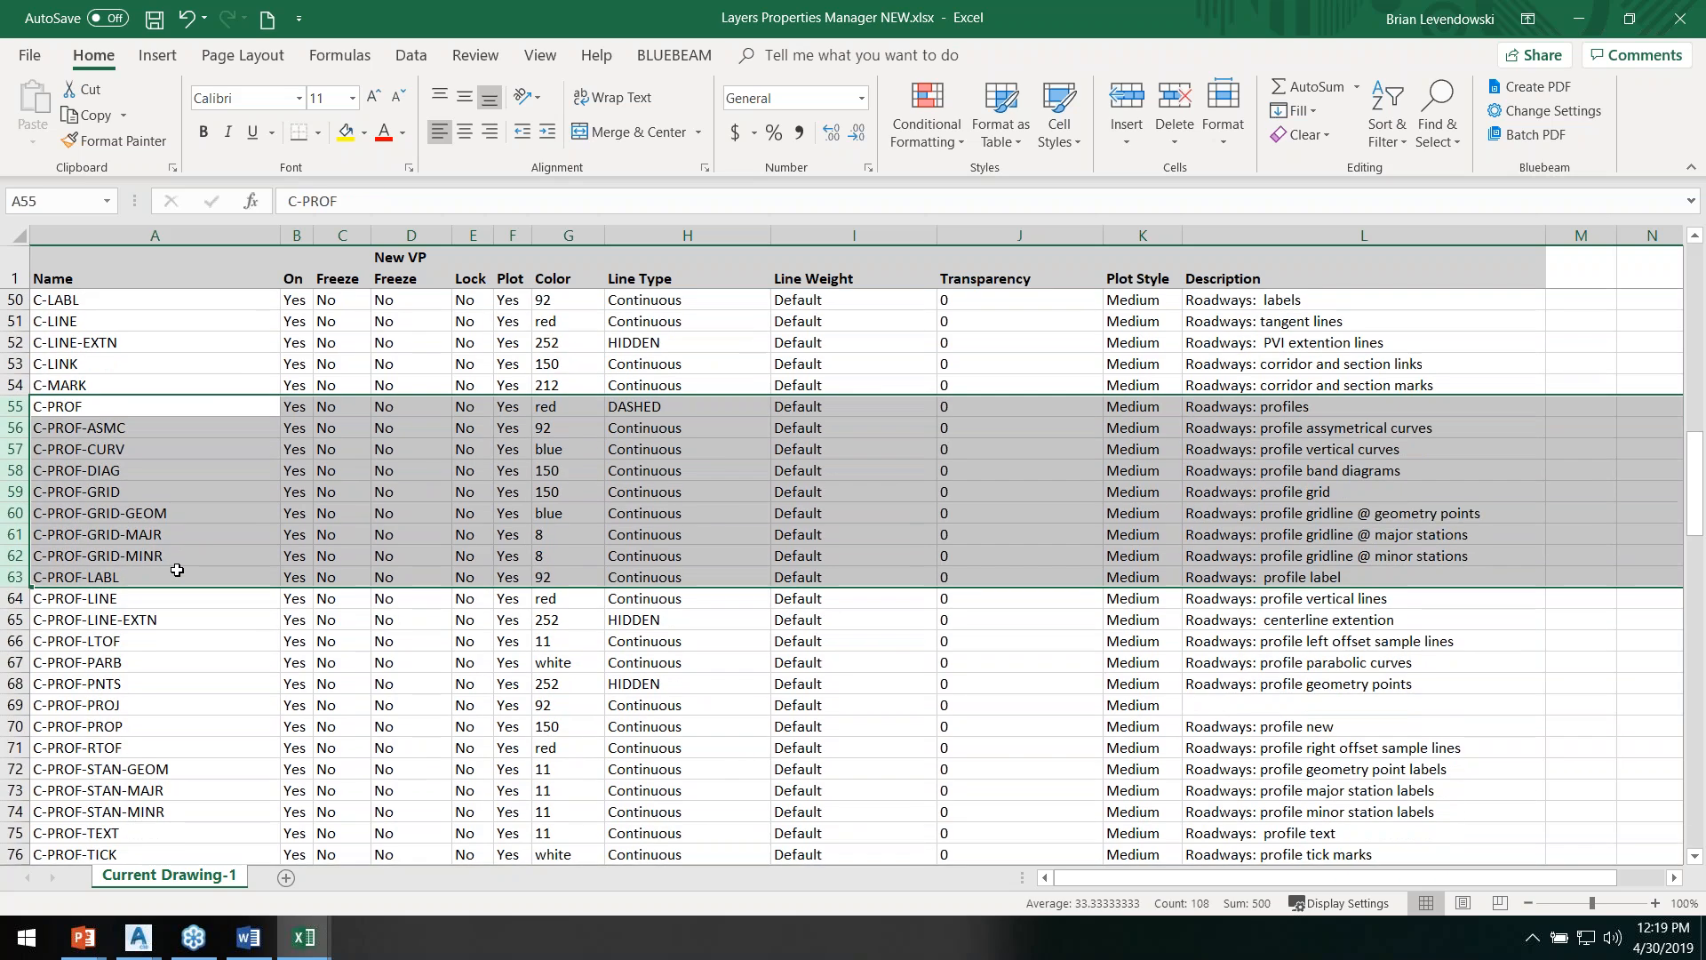
{"action": "left_click", "coordinate": [69, 430]}
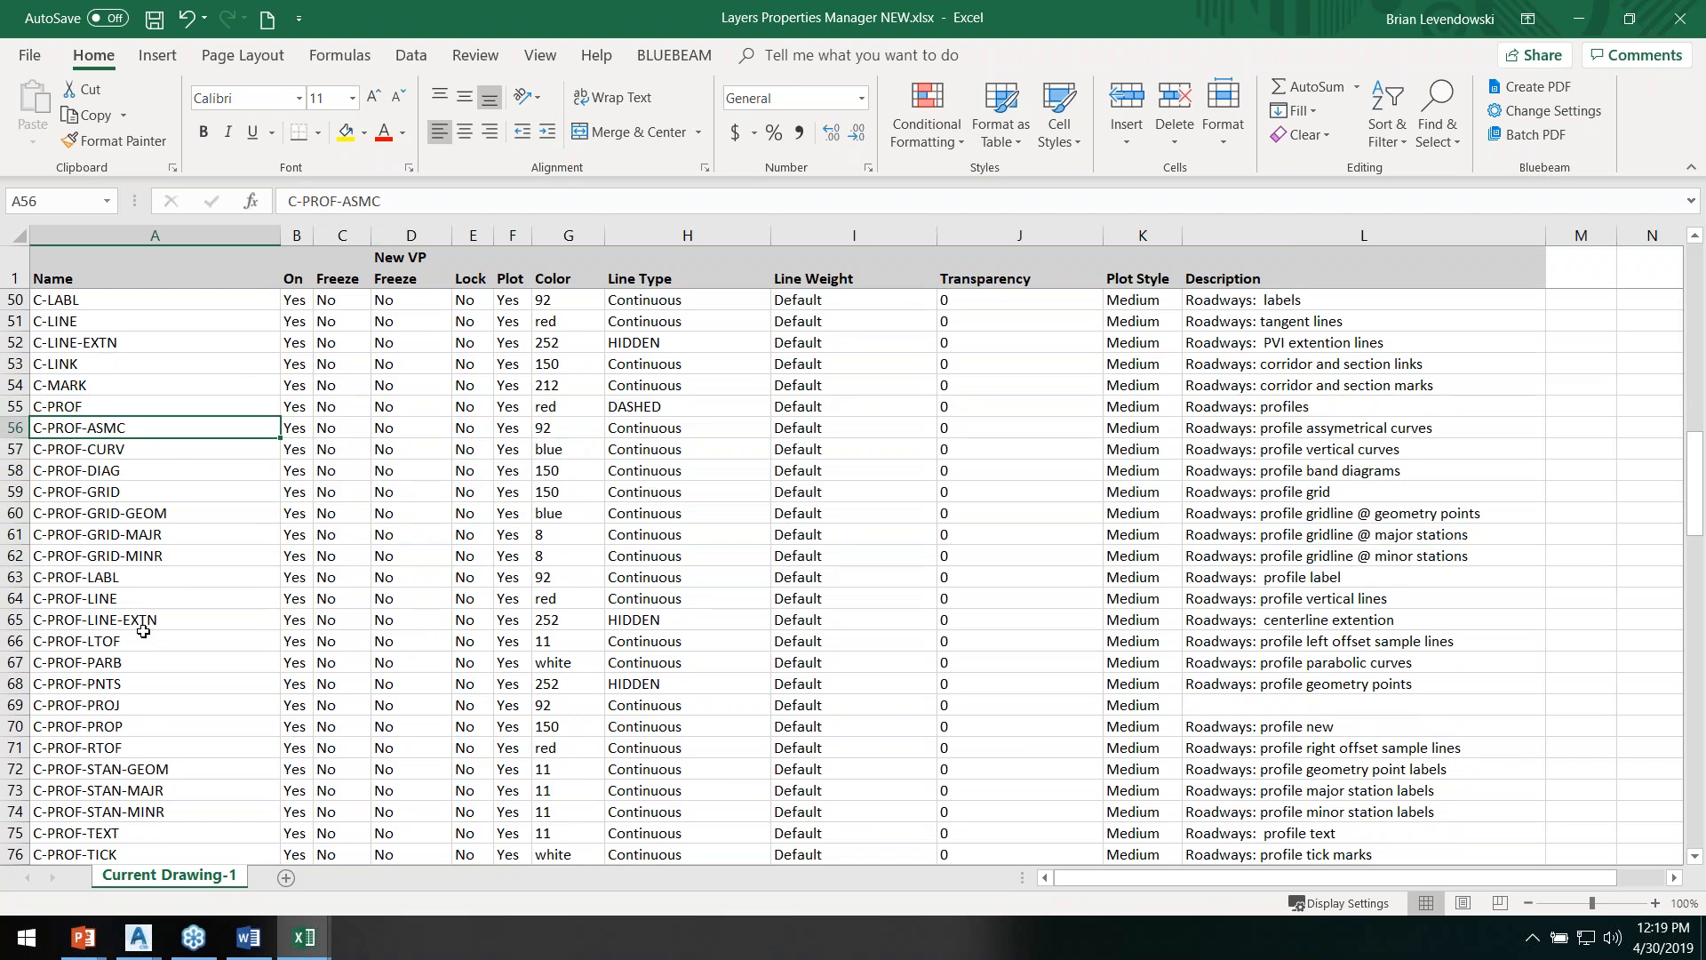
{"action": "scroll", "coordinate": [158, 639], "scroll_direction": "down", "scroll_amount": 2}
{"action": "left_click", "coordinate": [20, 815]}
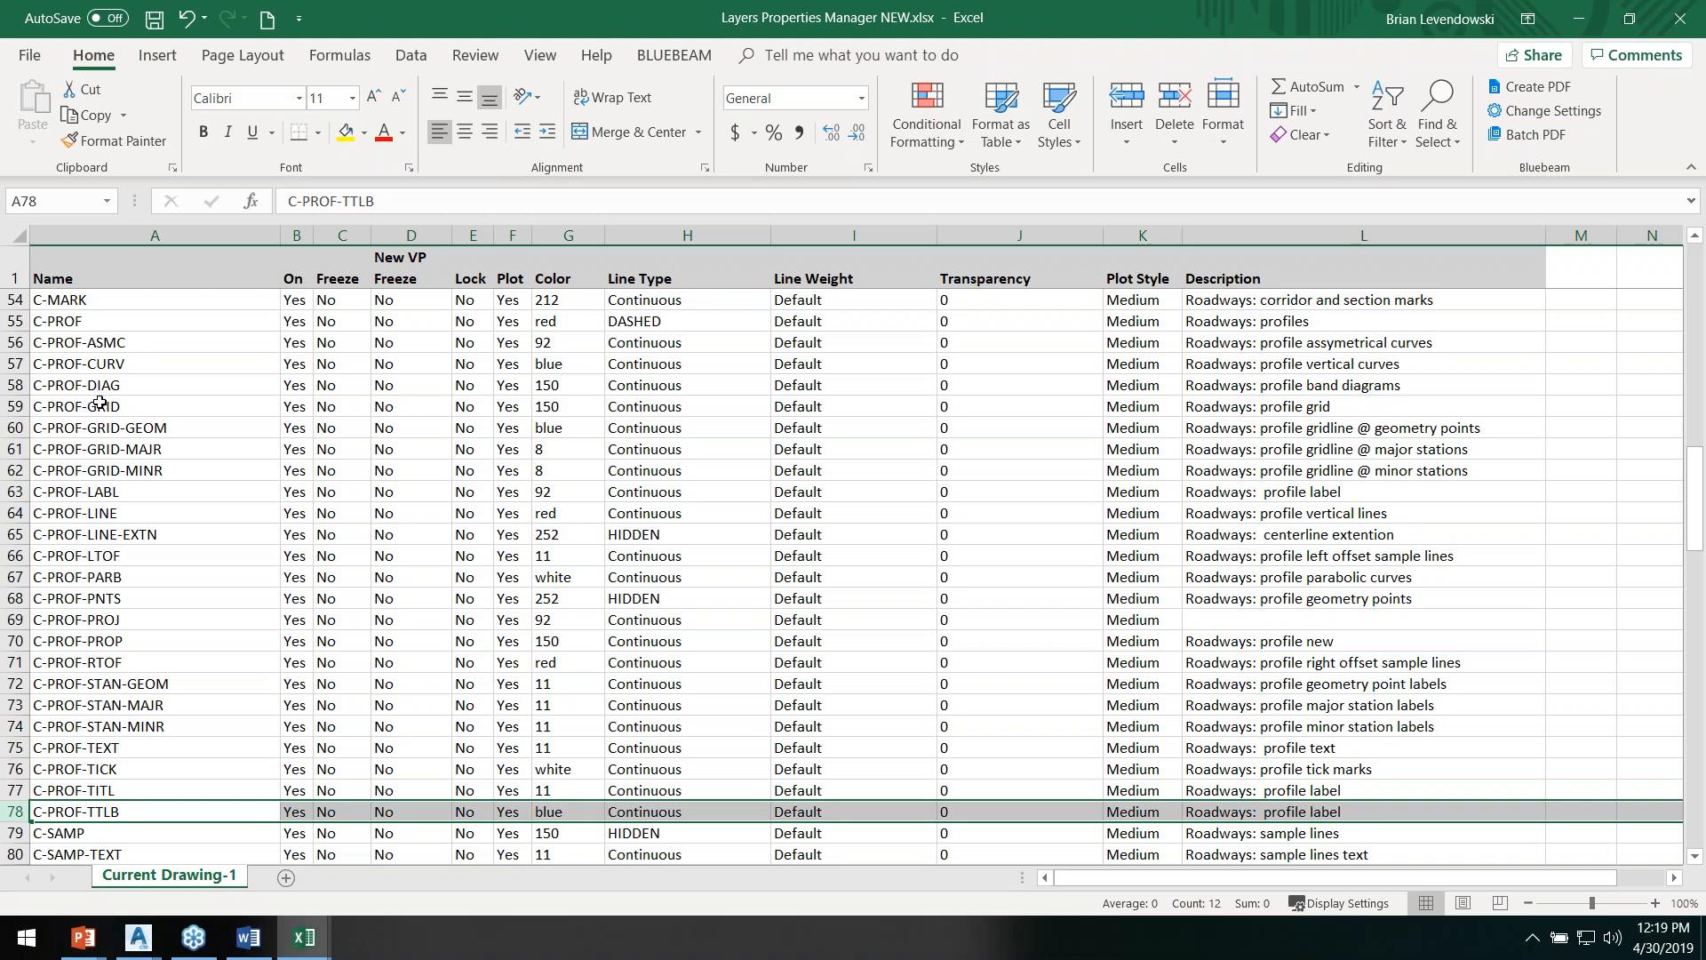
{"action": "left_click", "coordinate": [17, 343], "text": "shift"}
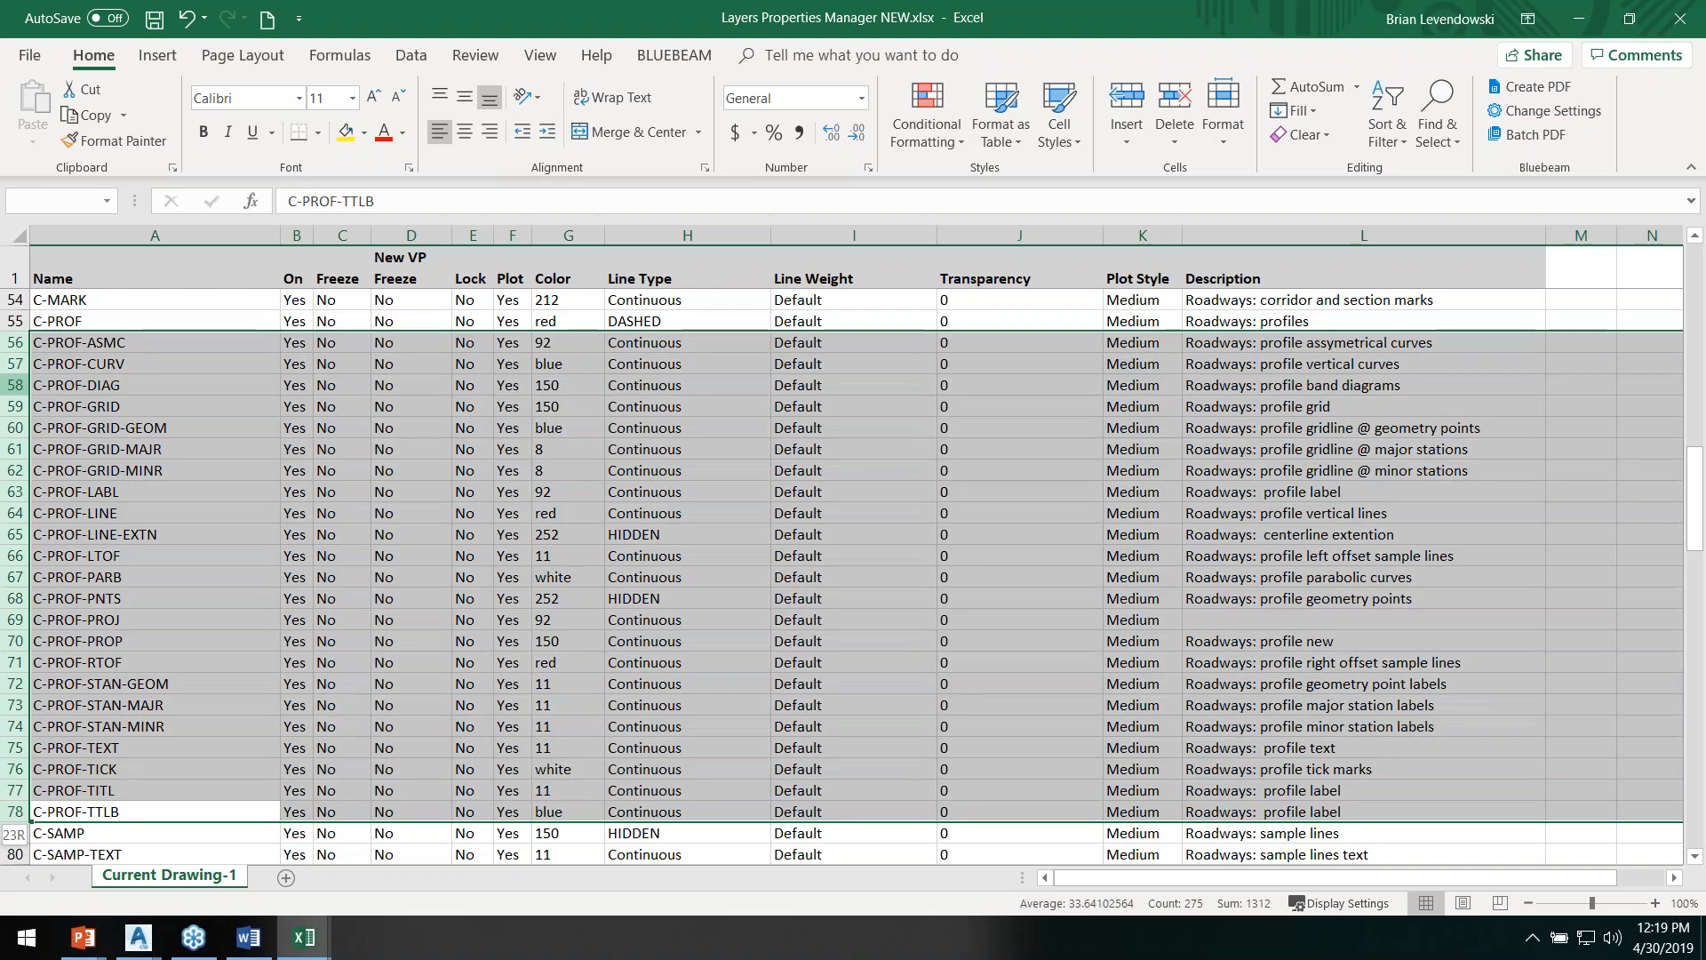
{"action": "left_click", "coordinate": [18, 747], "text": "ctrl"}
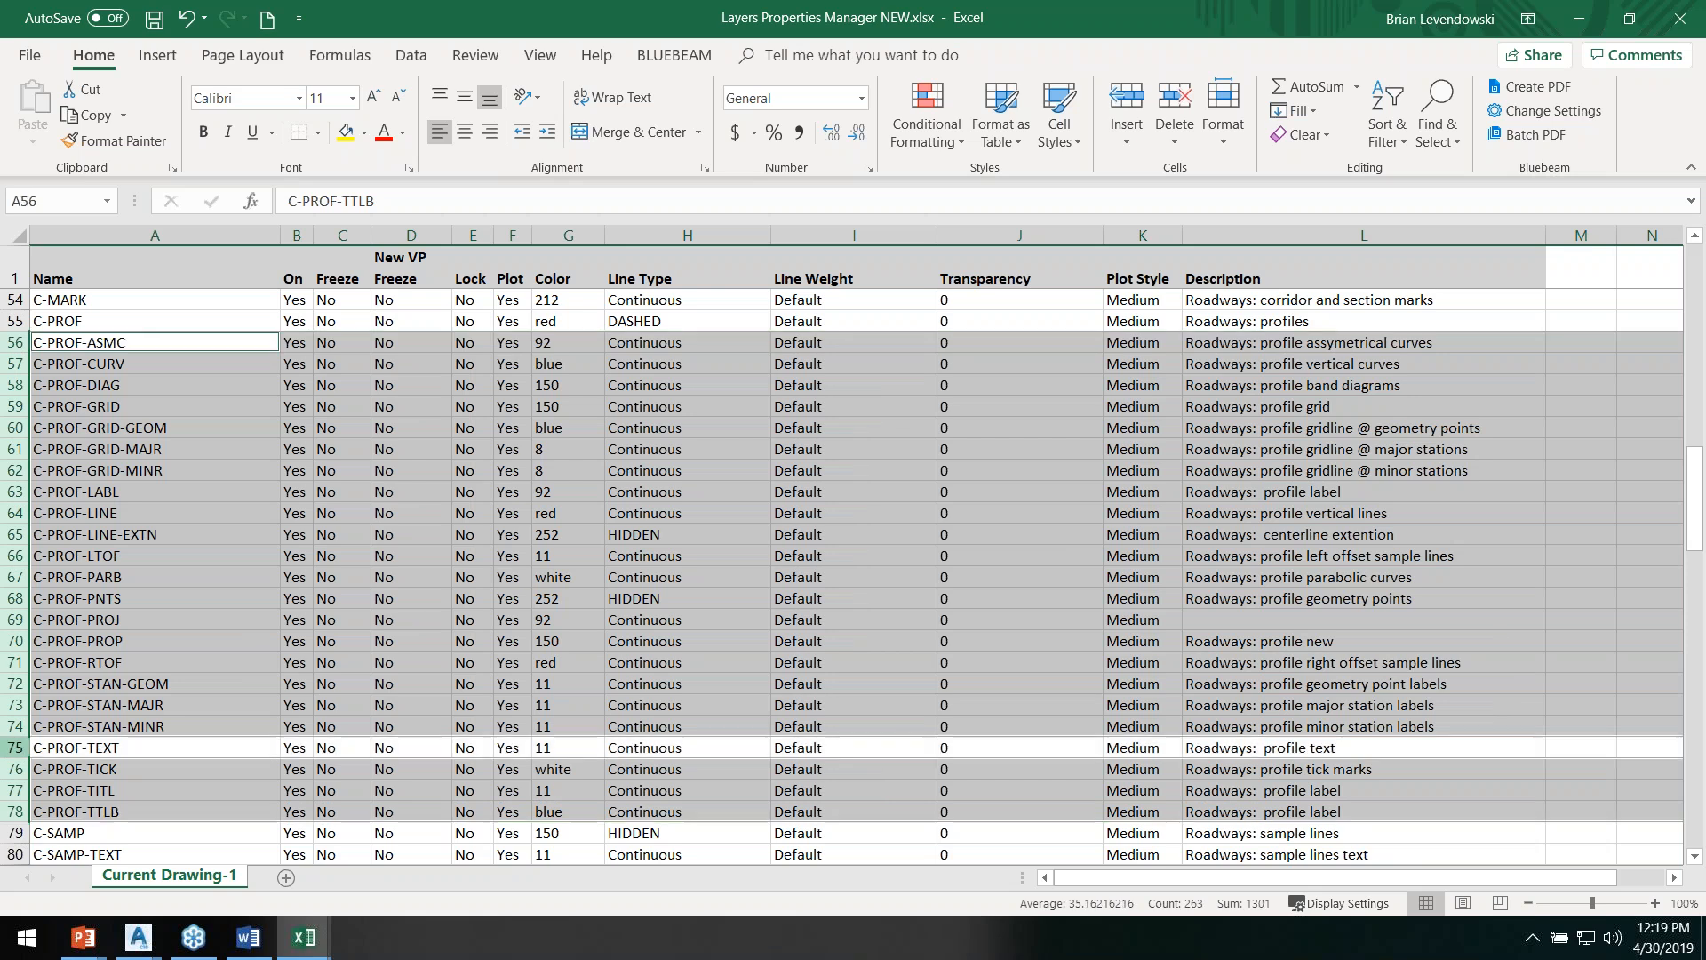
{"action": "right_click", "coordinate": [15, 555]}
{"action": "left_click", "coordinate": [86, 740]}
Step: Delete the rows of all C-RAIL-CANT-VIEW layers and look through the remaining layer list
{"action": "scroll", "coordinate": [88, 695], "scroll_direction": "down", "scroll_amount": 17}
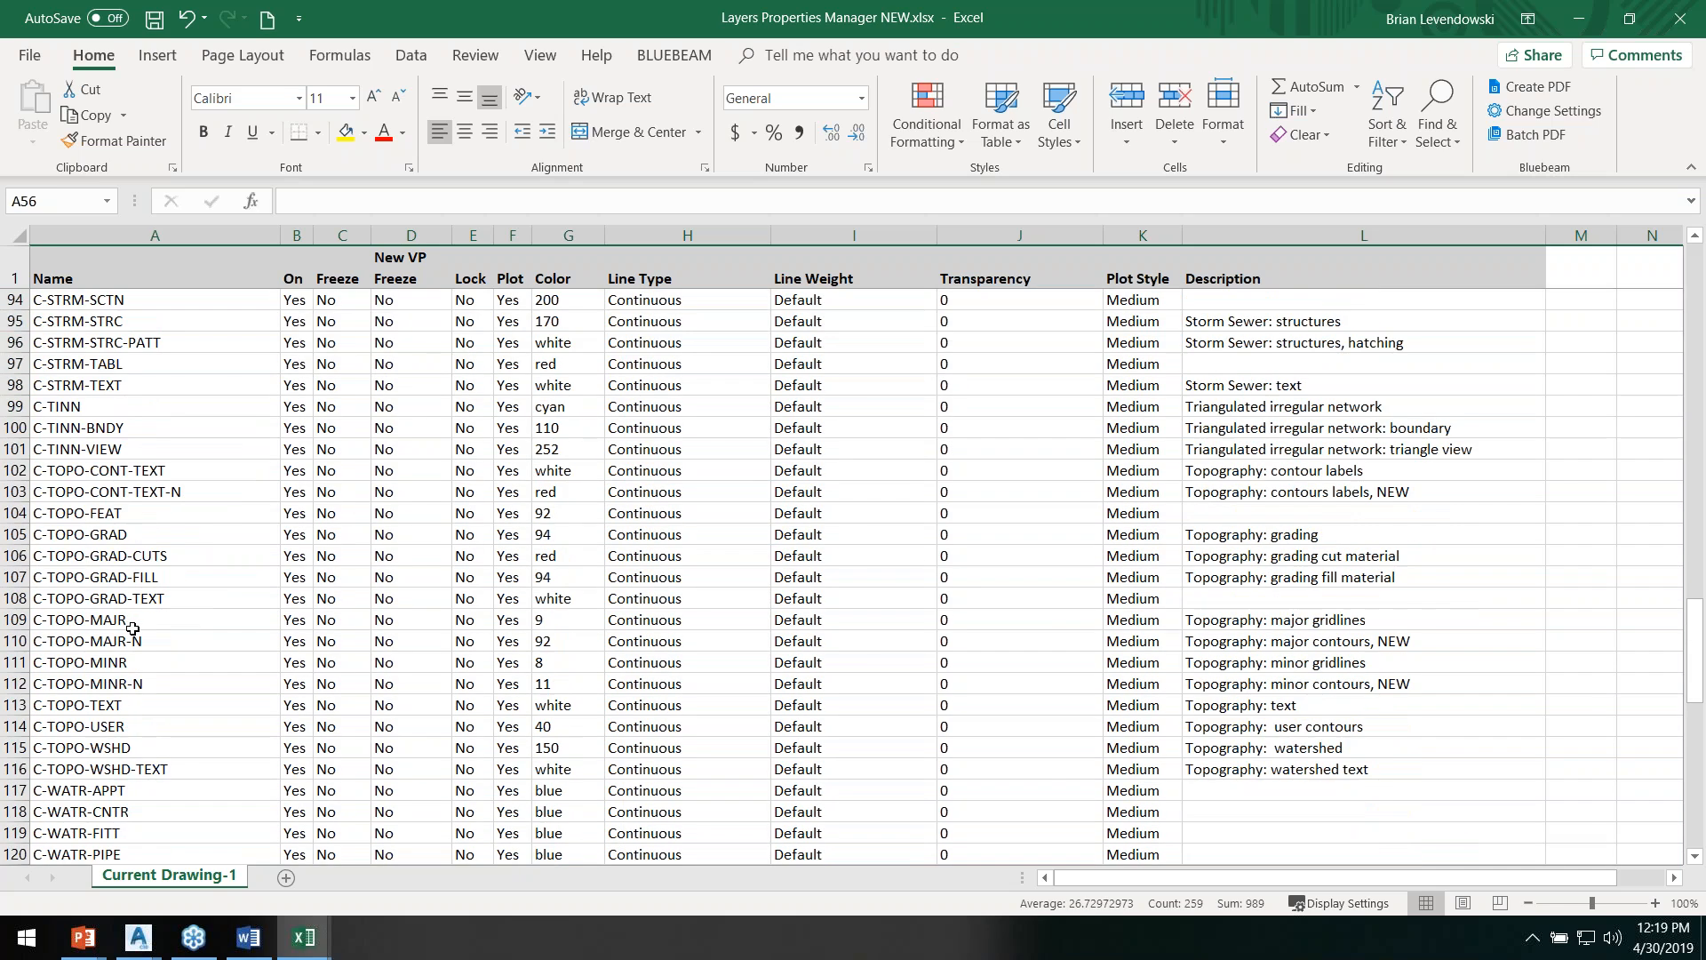
{"action": "scroll", "coordinate": [130, 553], "scroll_direction": "down", "scroll_amount": 3}
{"action": "scroll", "coordinate": [130, 553], "scroll_direction": "up", "scroll_amount": 4}
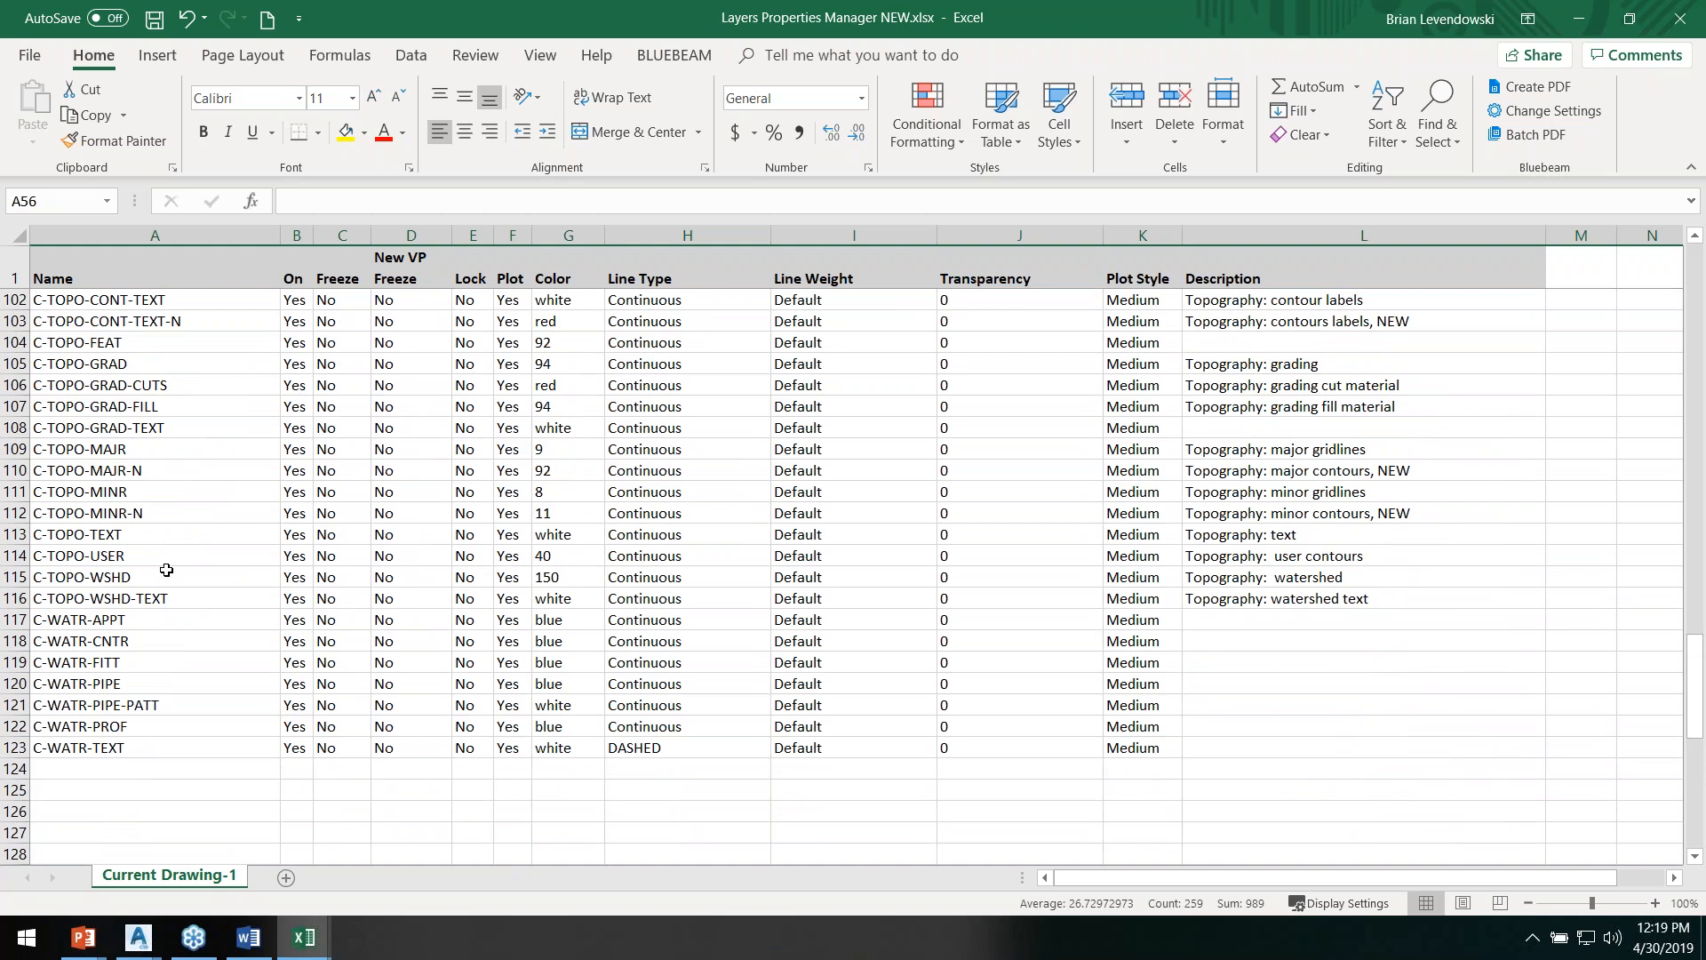
{"action": "scroll", "coordinate": [170, 571], "scroll_direction": "up", "scroll_amount": 11}
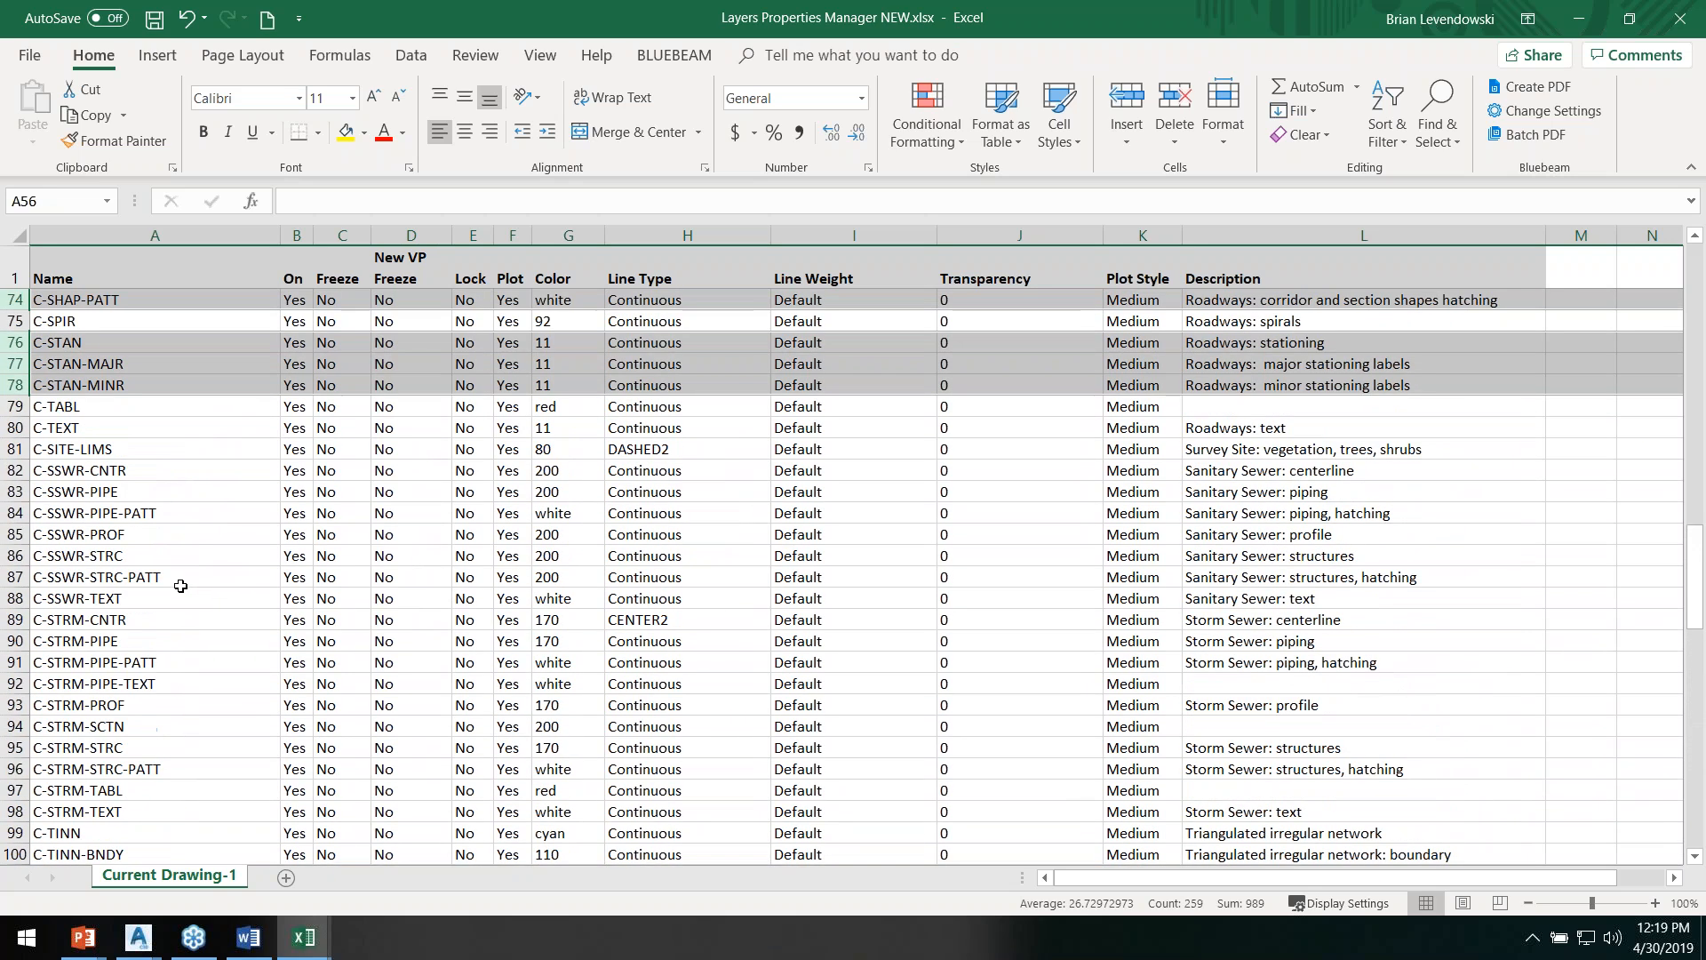
{"action": "scroll", "coordinate": [179, 587], "scroll_direction": "up", "scroll_amount": 15}
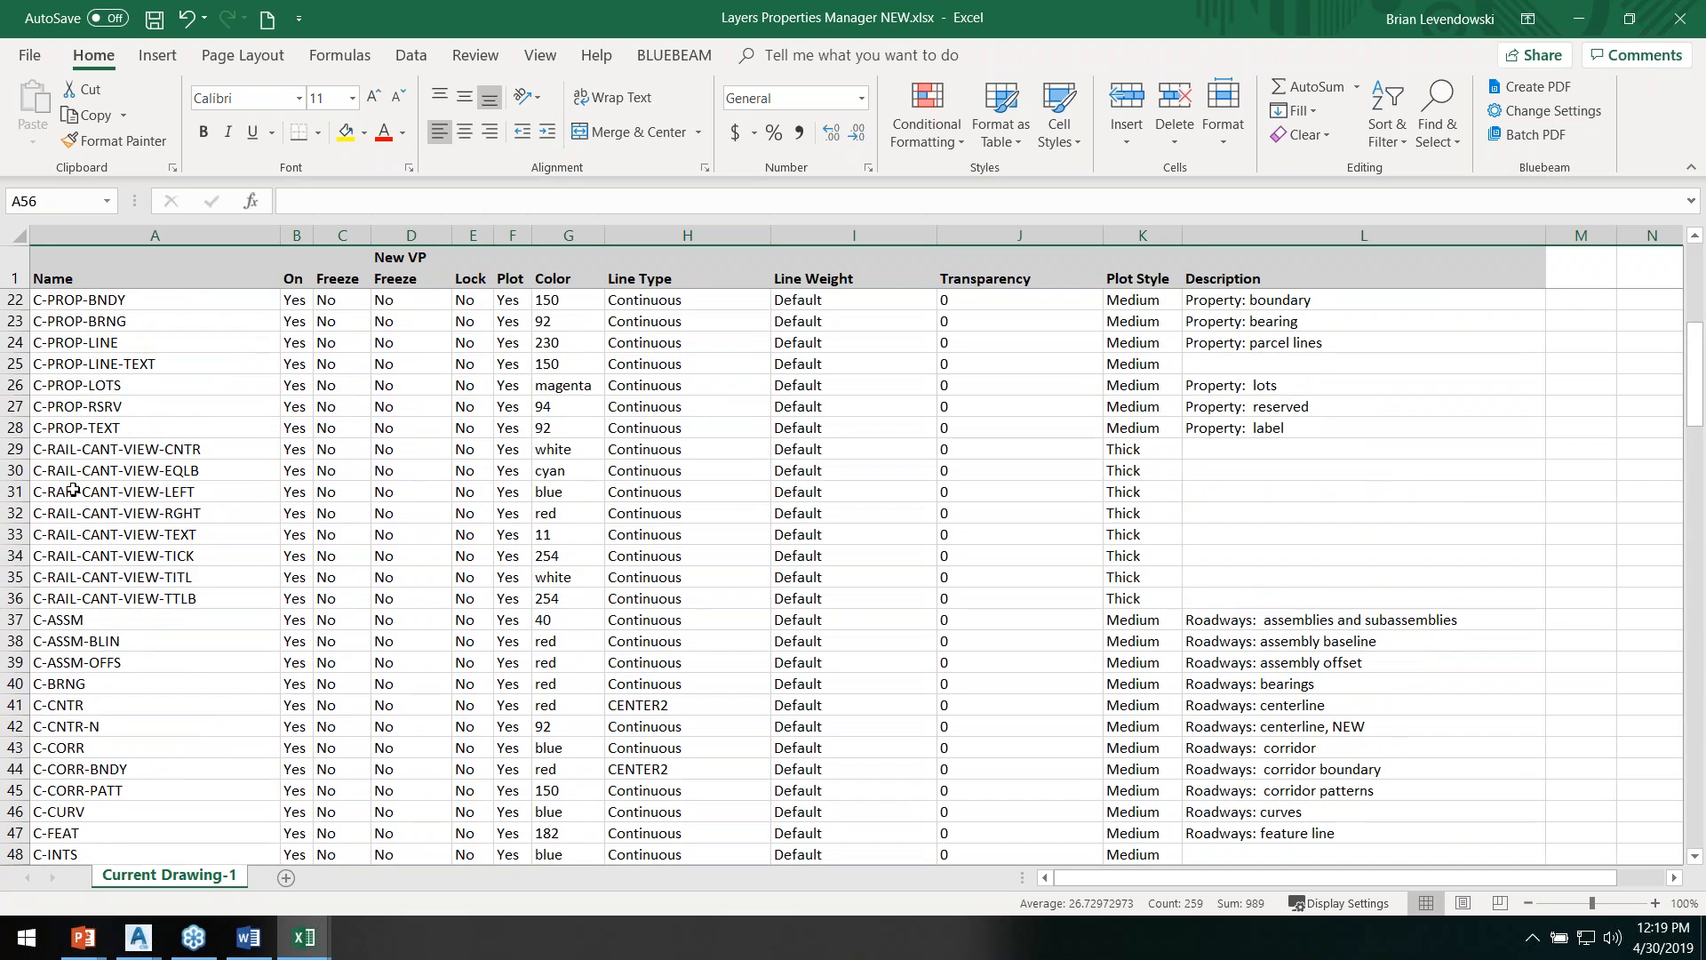
{"action": "left_click", "coordinate": [16, 449]}
{"action": "left_click", "coordinate": [15, 598], "text": "shift"}
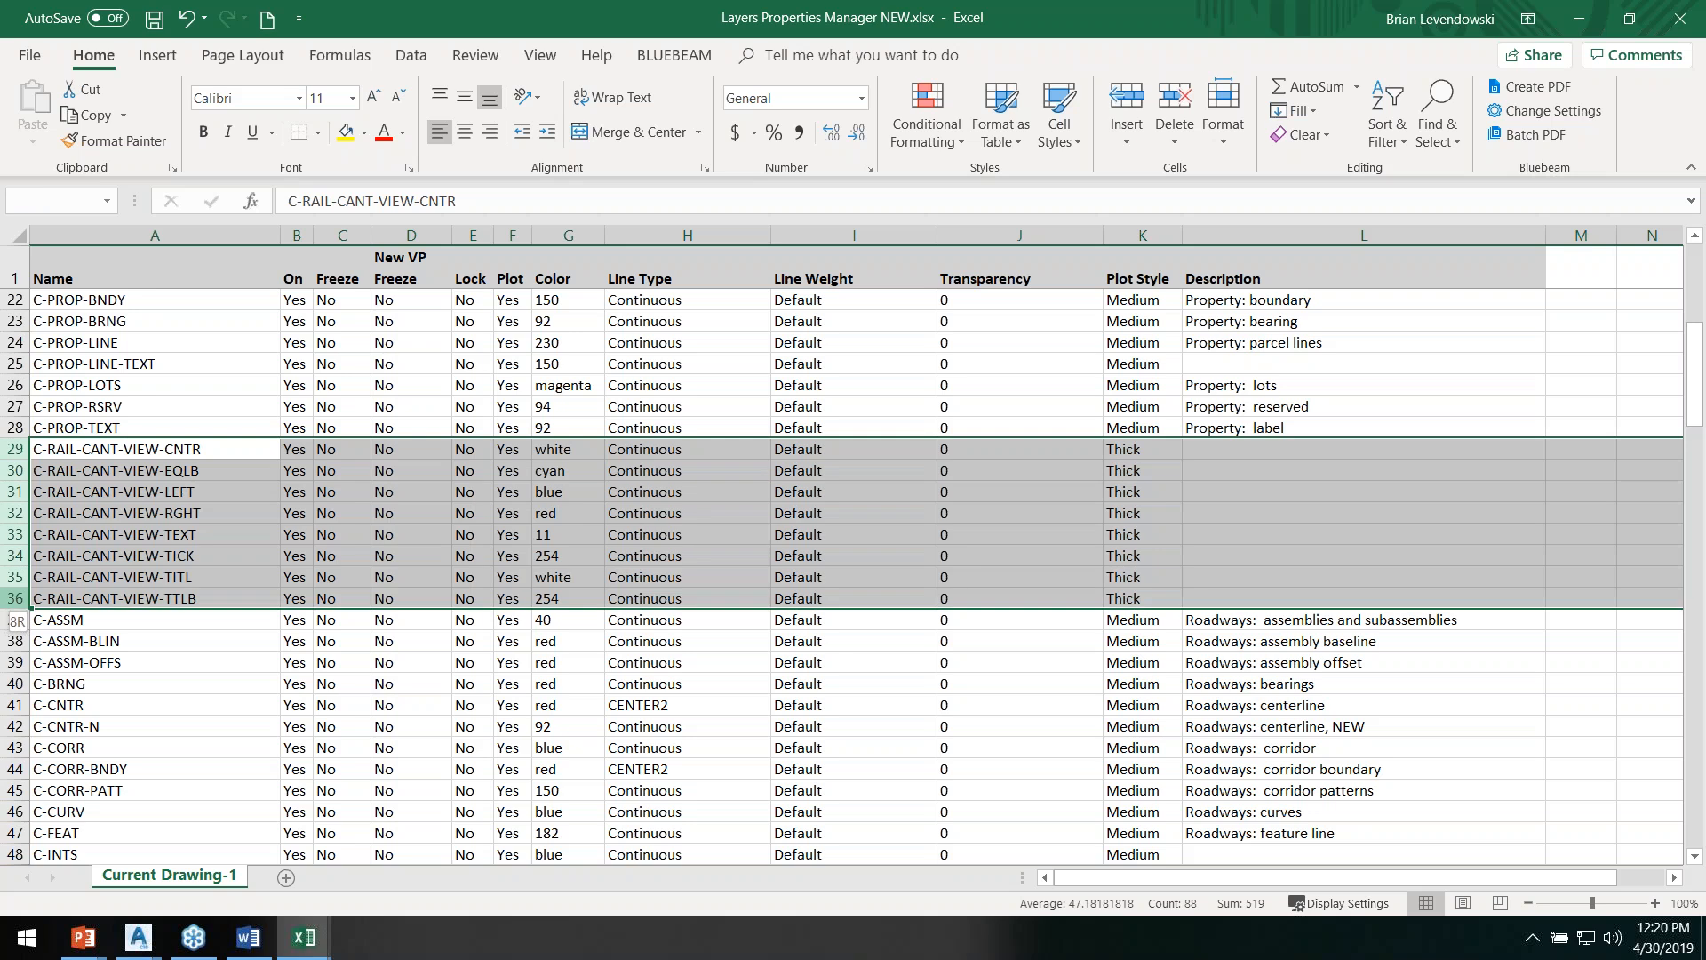
{"action": "right_click", "coordinate": [106, 530]}
{"action": "left_click", "coordinate": [156, 704]}
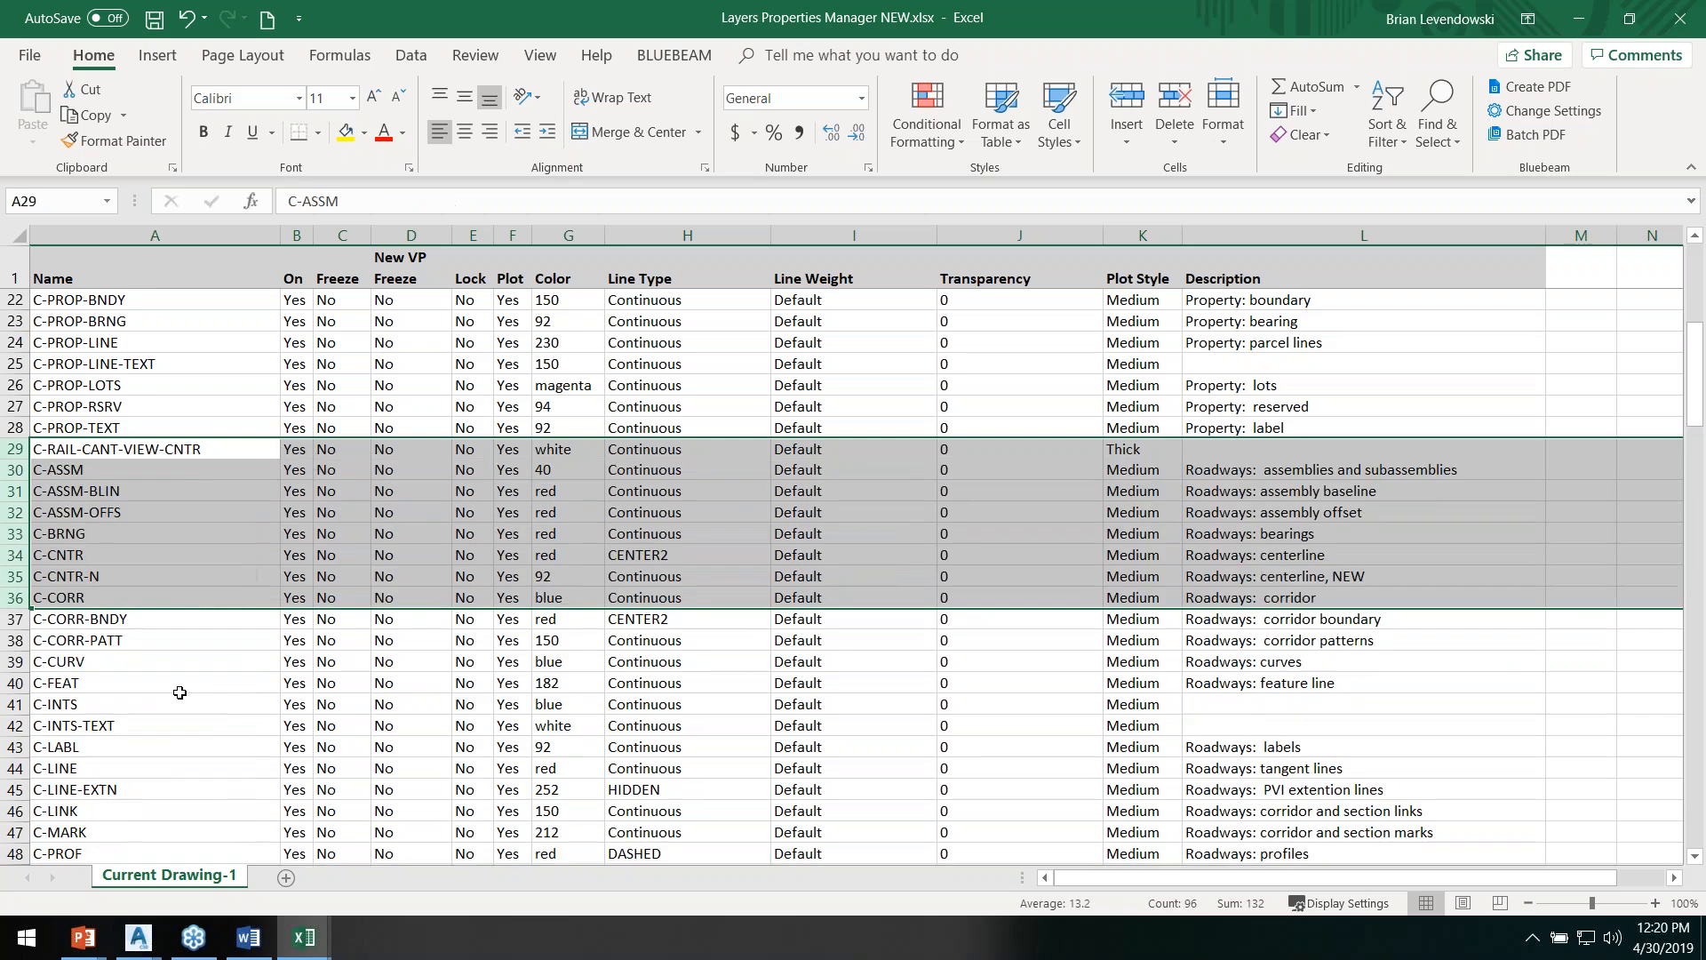
{"action": "scroll", "coordinate": [171, 566], "scroll_direction": "up", "scroll_amount": 7}
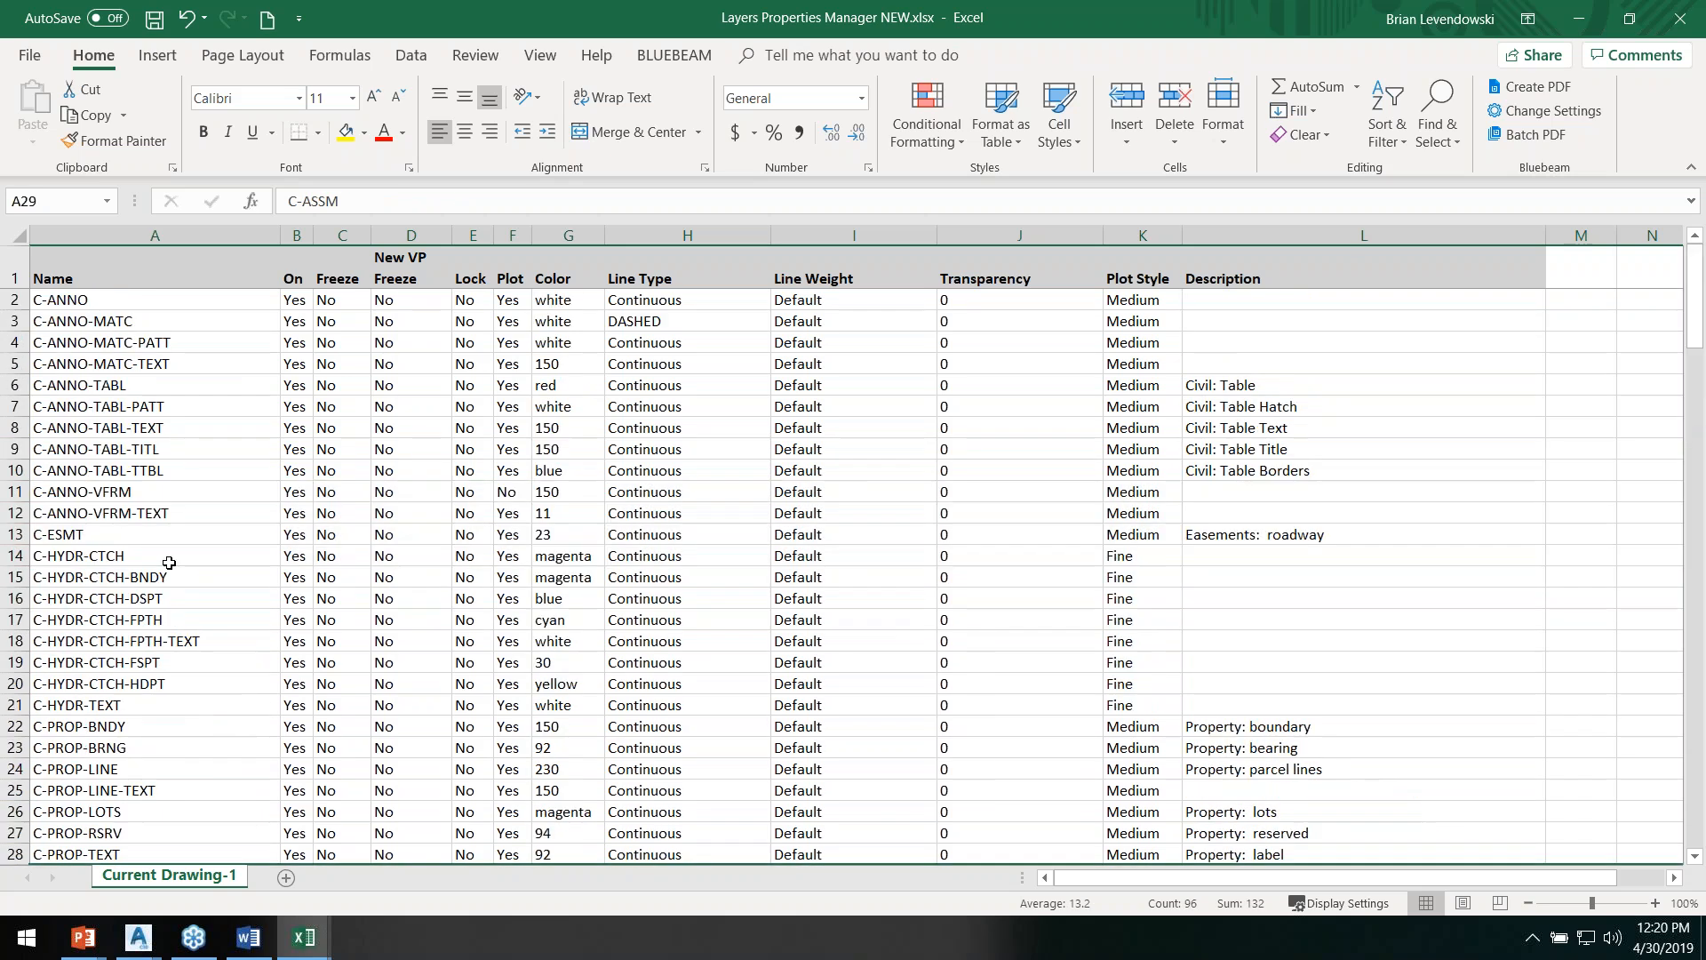
{"action": "scroll", "coordinate": [187, 552], "scroll_direction": "down", "scroll_amount": 15}
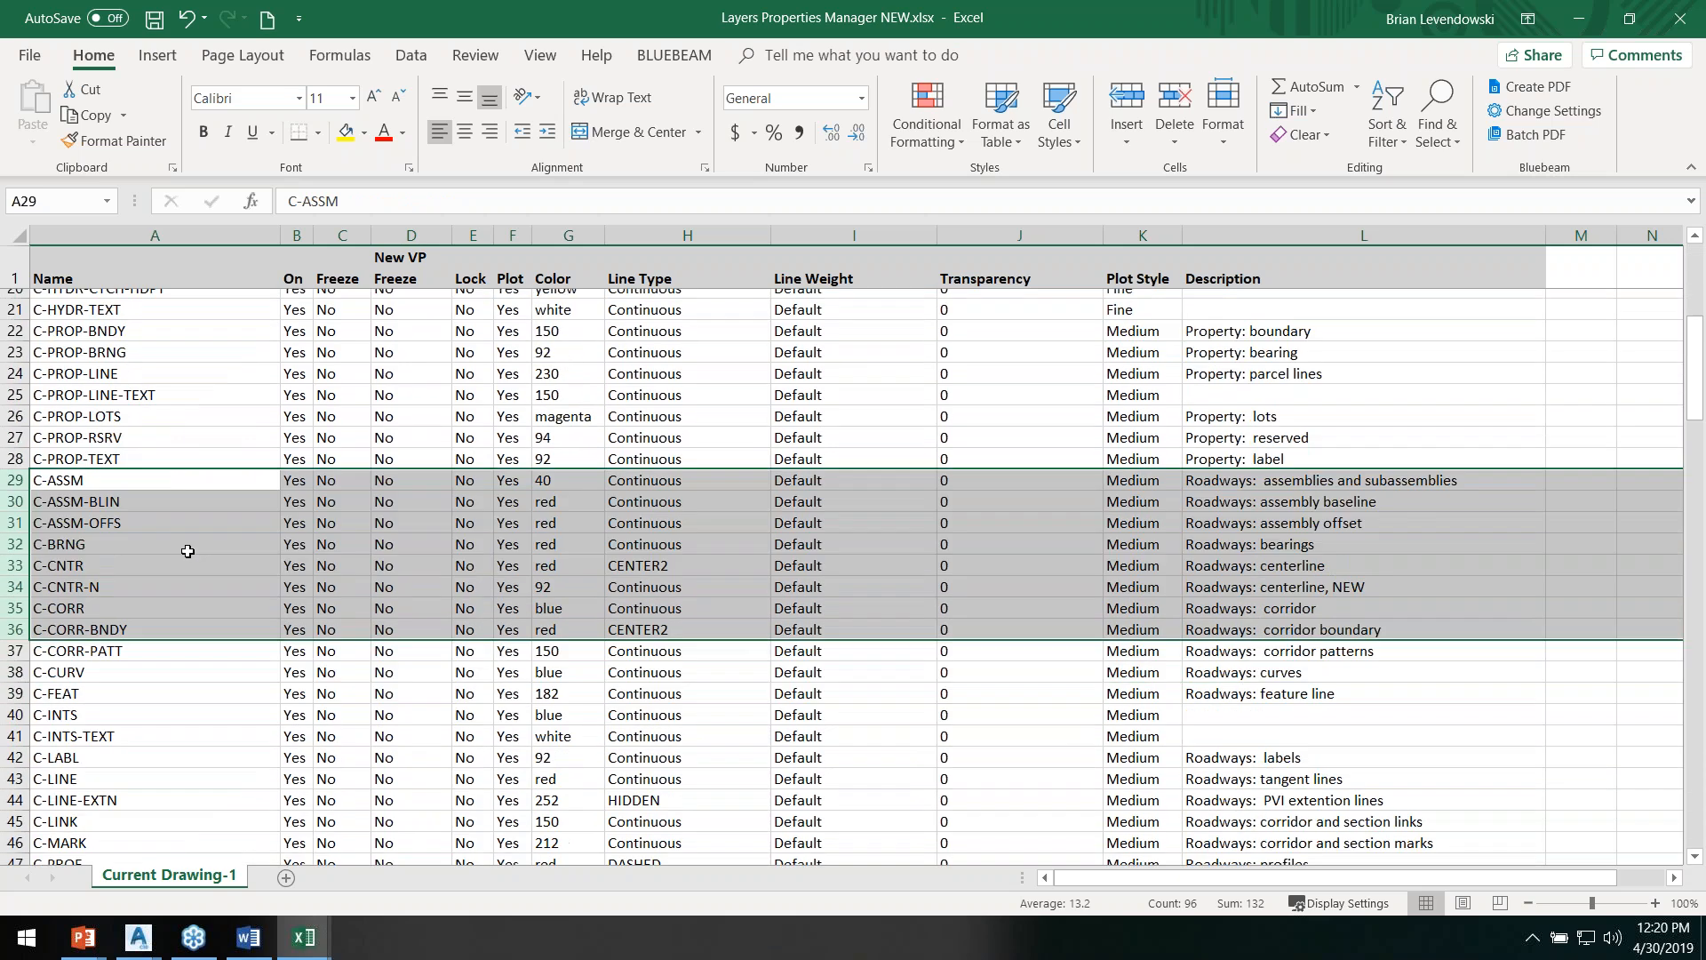
{"action": "scroll", "coordinate": [187, 552], "scroll_direction": "down", "scroll_amount": 7}
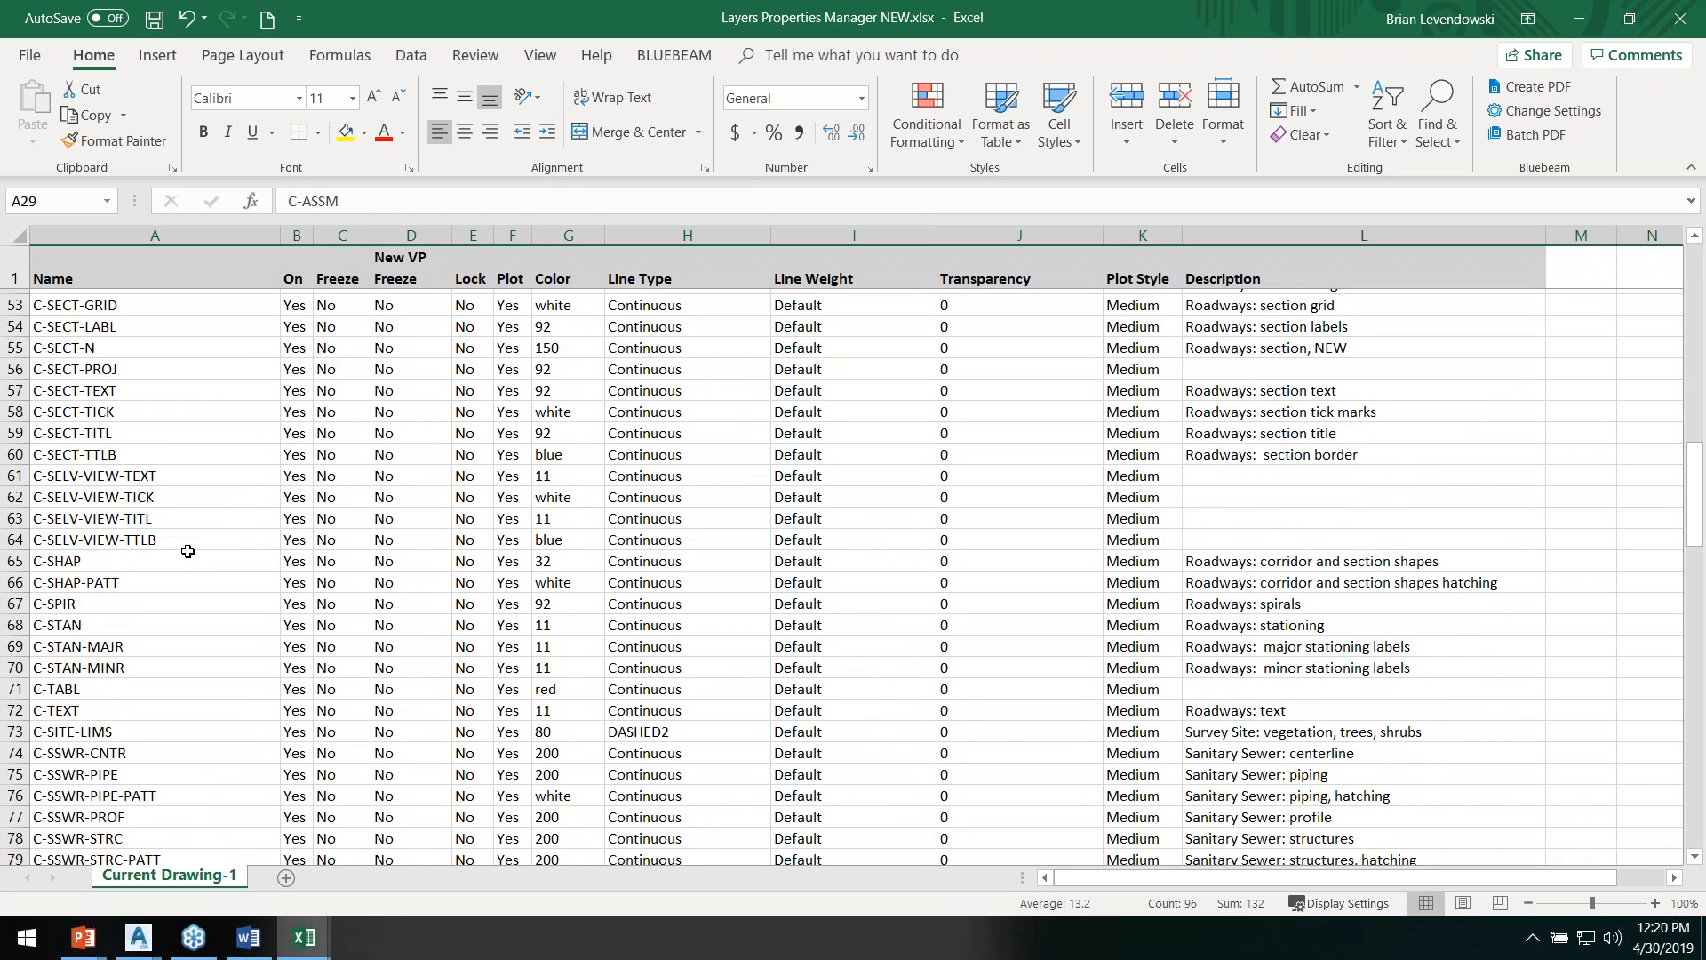
Step: Add two new layer names, C-FIBR-TEXT and C-FIBR-LINE, in the Name column directly below the last layer, C-WATR-TEXT
{"action": "scroll", "coordinate": [188, 551], "scroll_direction": "down", "scroll_amount": 12}
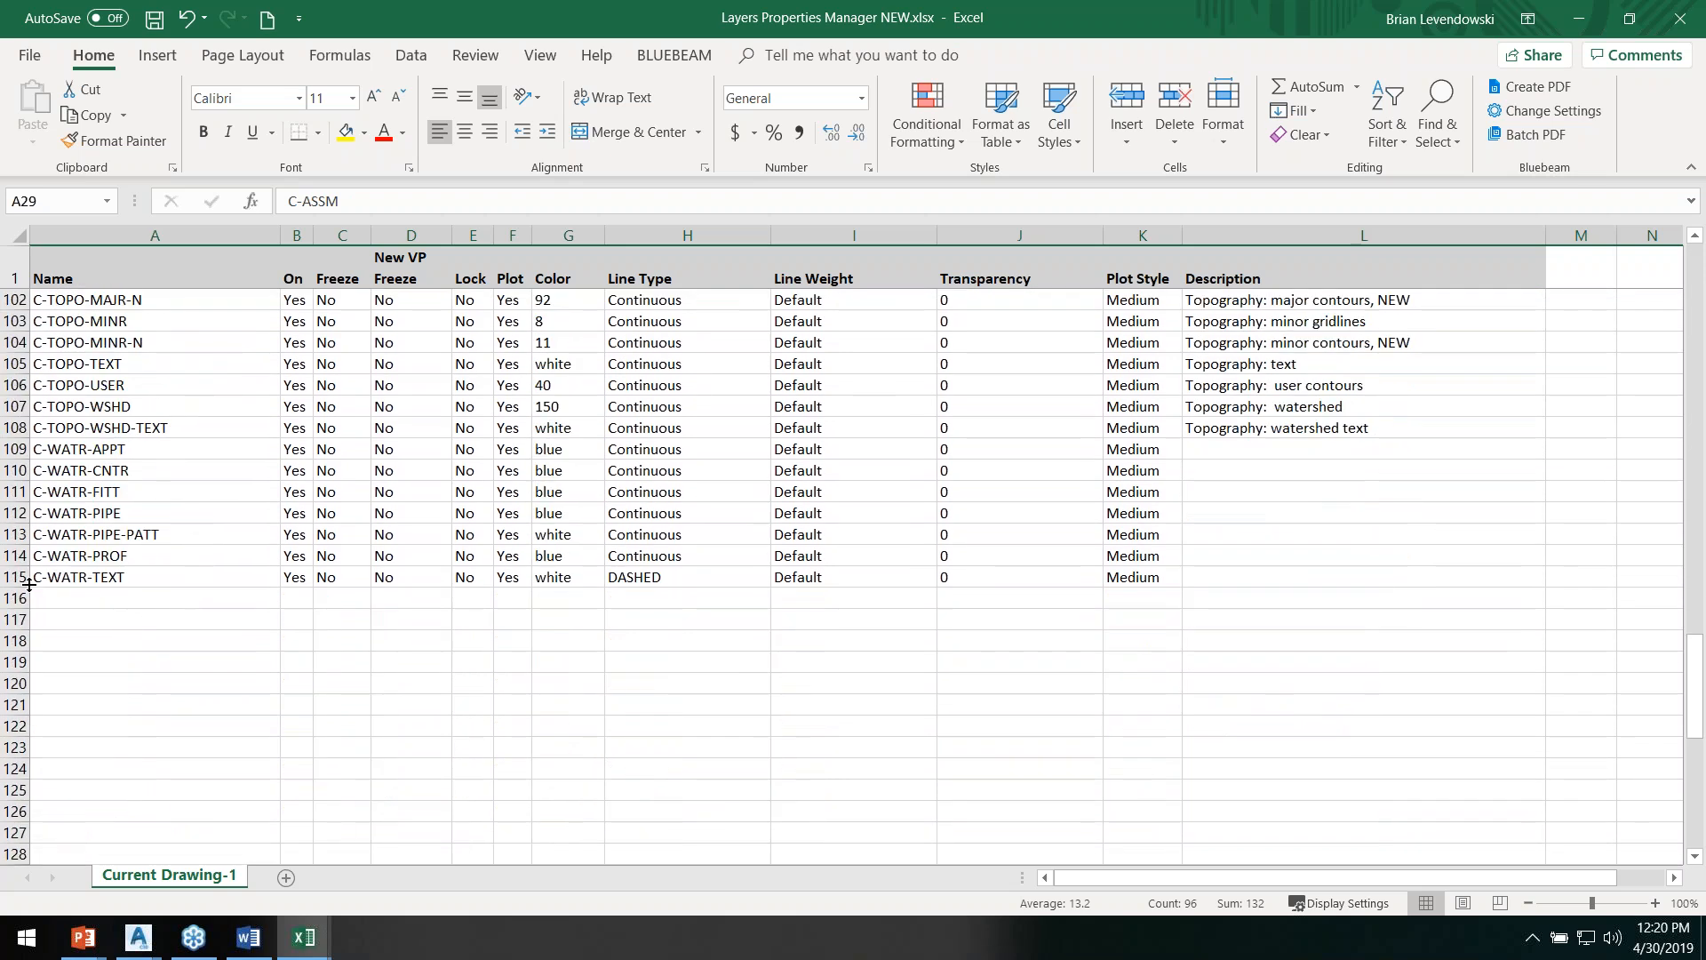
{"action": "left_click", "coordinate": [85, 590]}
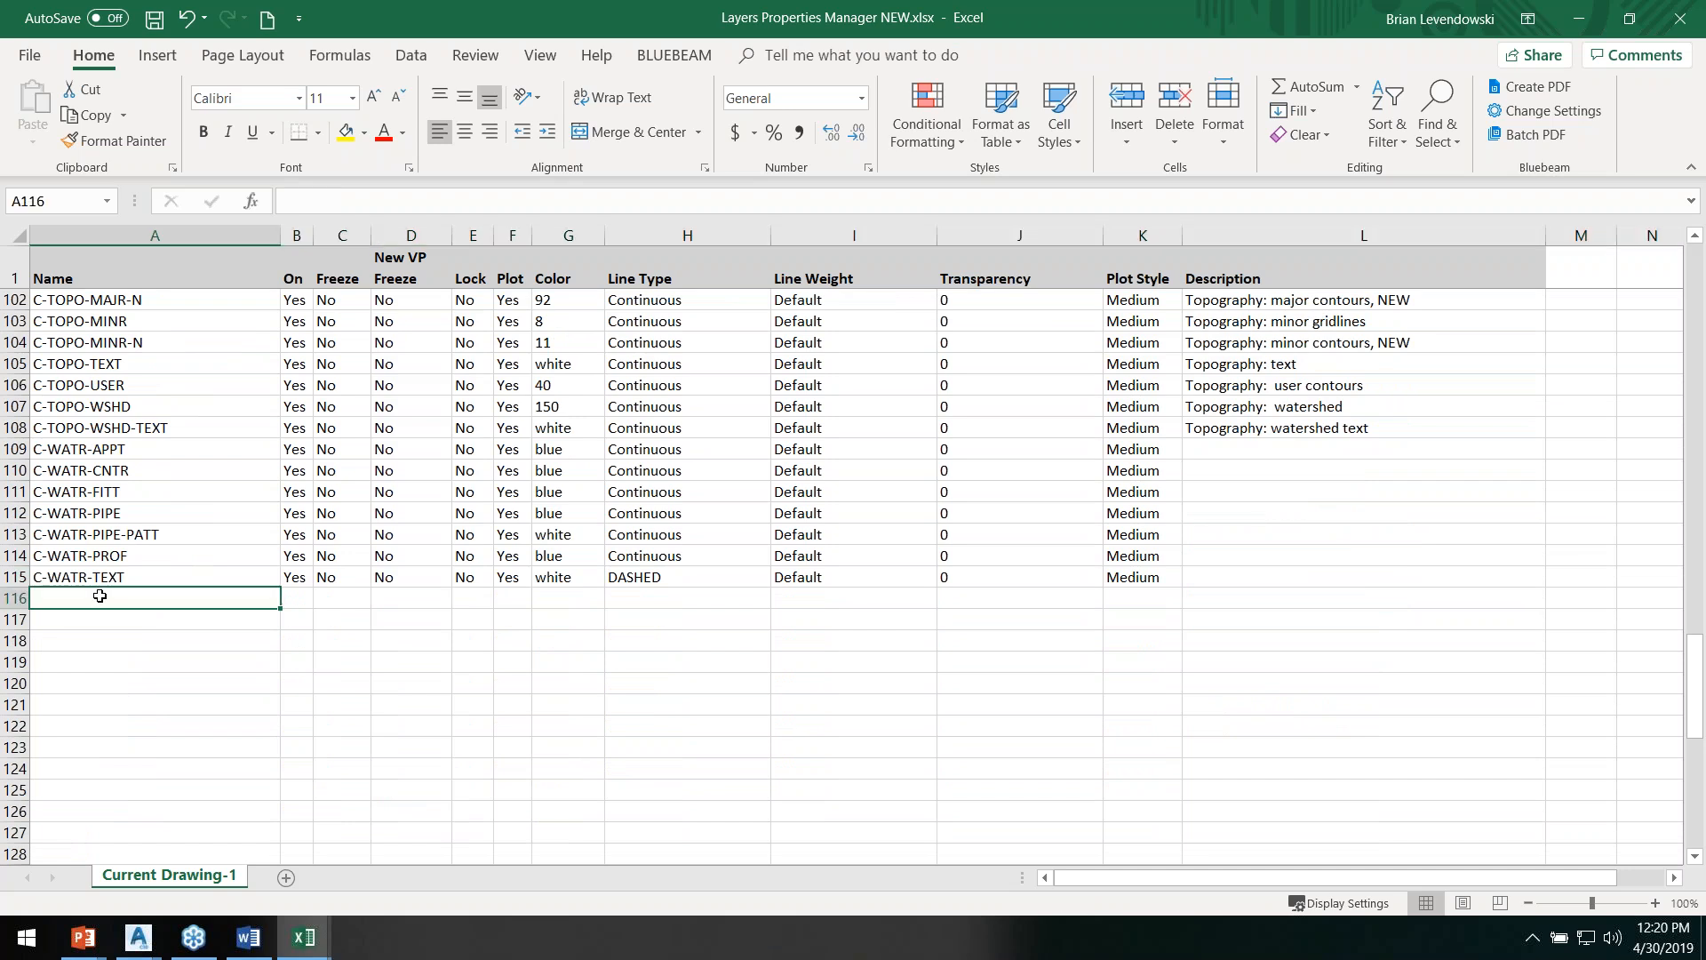
{"action": "type", "text": "c-"}
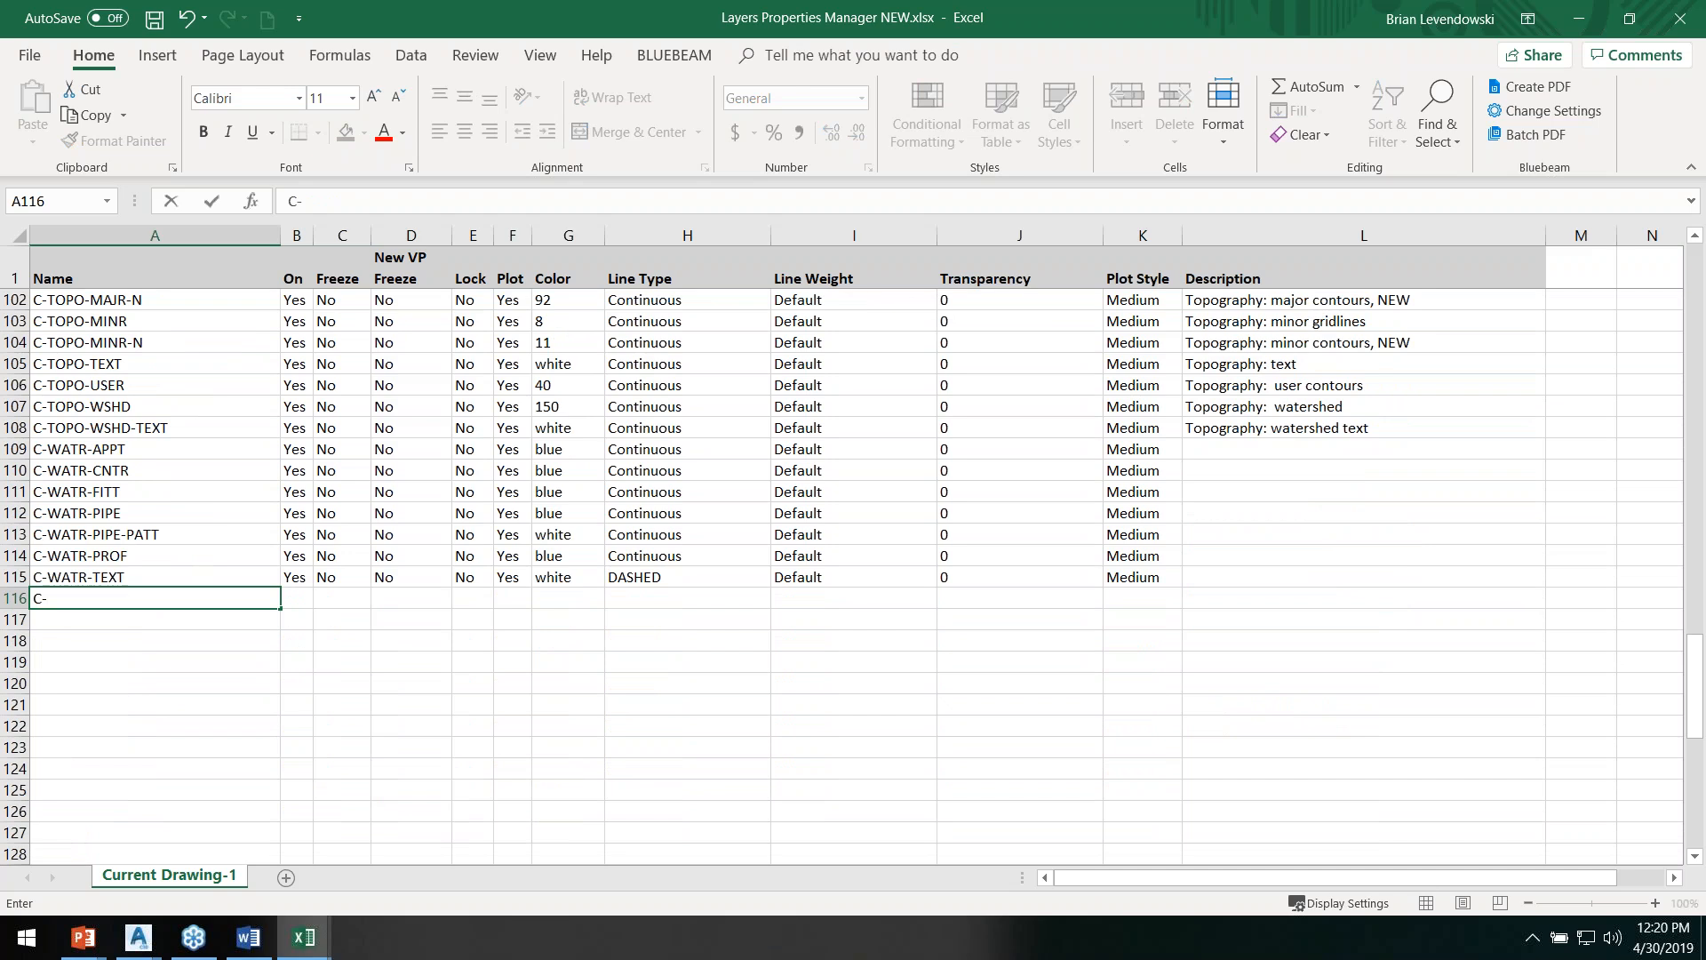
{"action": "type", "text": "FIBR-TEXT"}
{"action": "key", "text": "Return"}
{"action": "type", "text": "C-FIRBV"}
{"action": "key", "text": "BackSpace"}
{"action": "type", "text": "BR"}
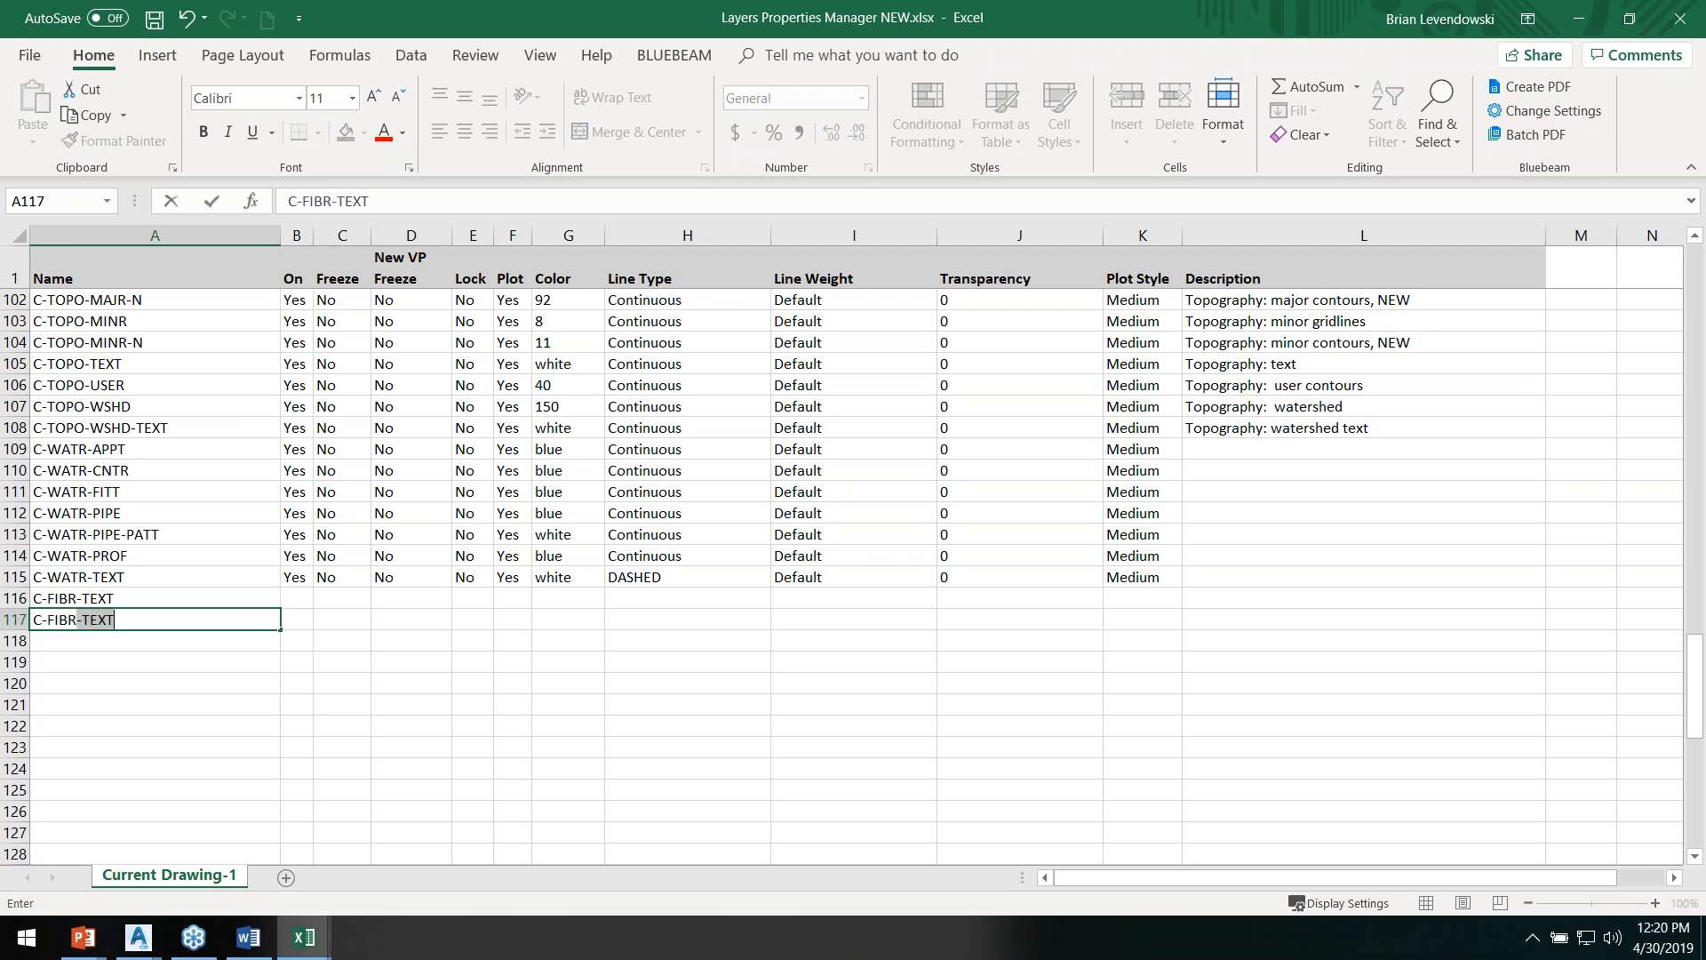
{"action": "type", "text": "-LINE"}
{"action": "key", "text": "Return"}
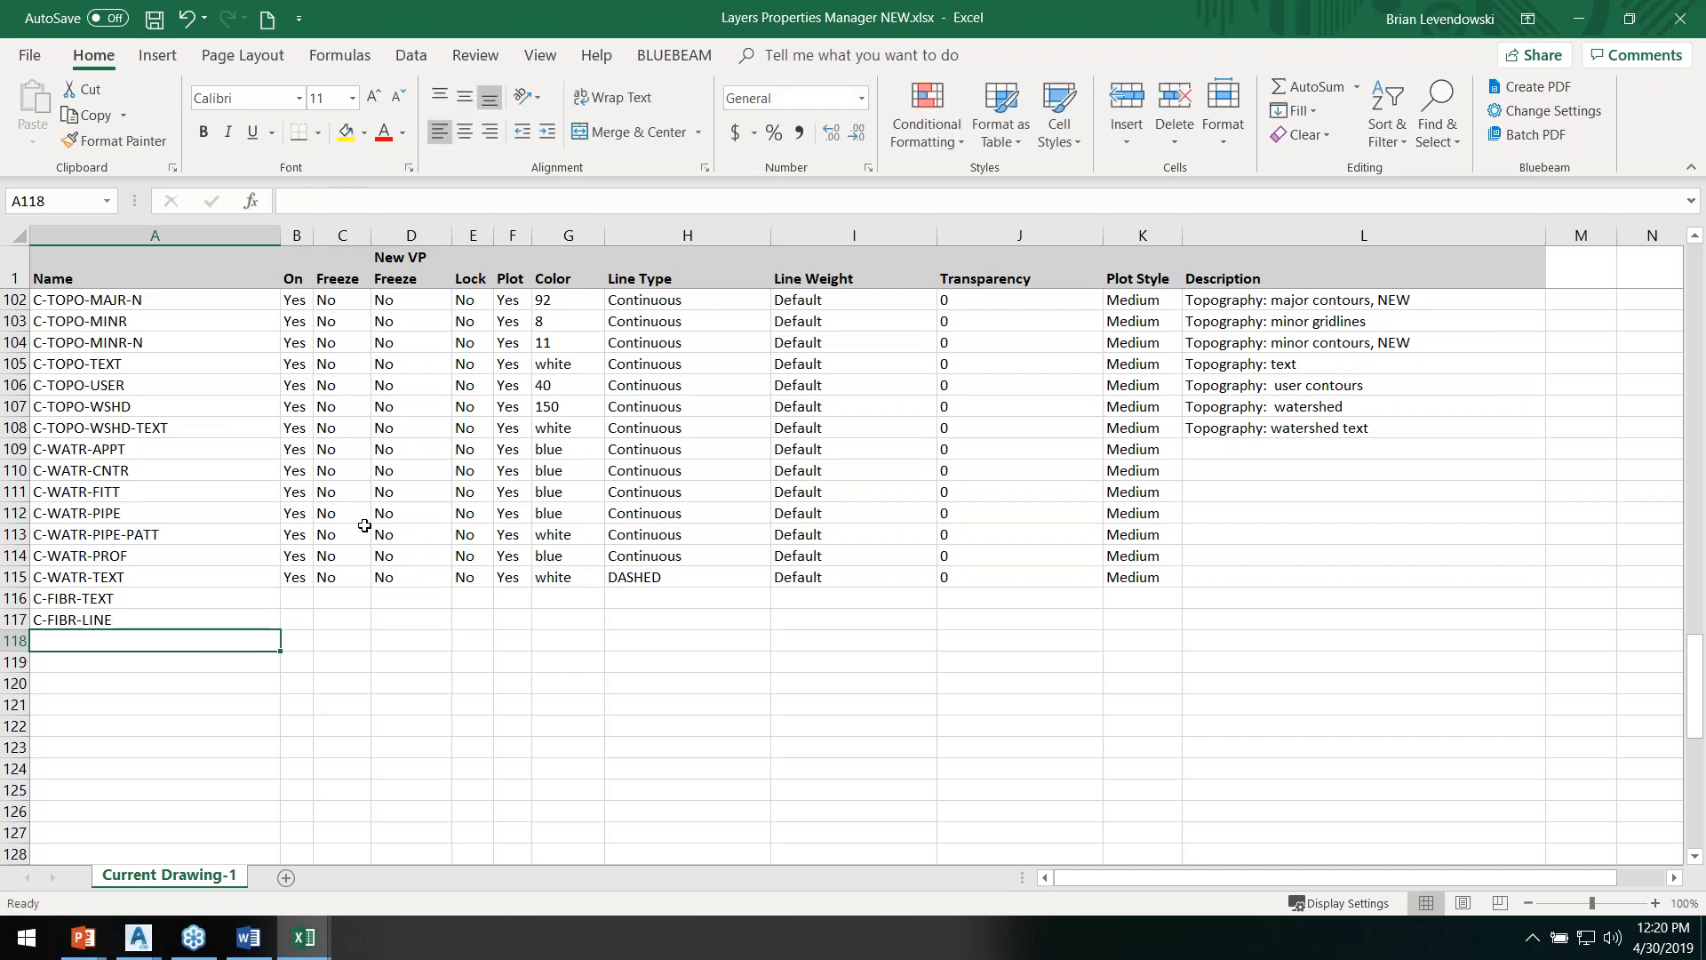
Step: Fill the On through Plot Style properties of the C-WATR-TEXT row down to the C-FIBR-TEXT and C-FIBR-LINE rows
{"action": "left_click_drag", "start_coordinate": [310, 581], "coordinate": [1182, 628]}
{"action": "left_click", "coordinate": [1193, 602]}
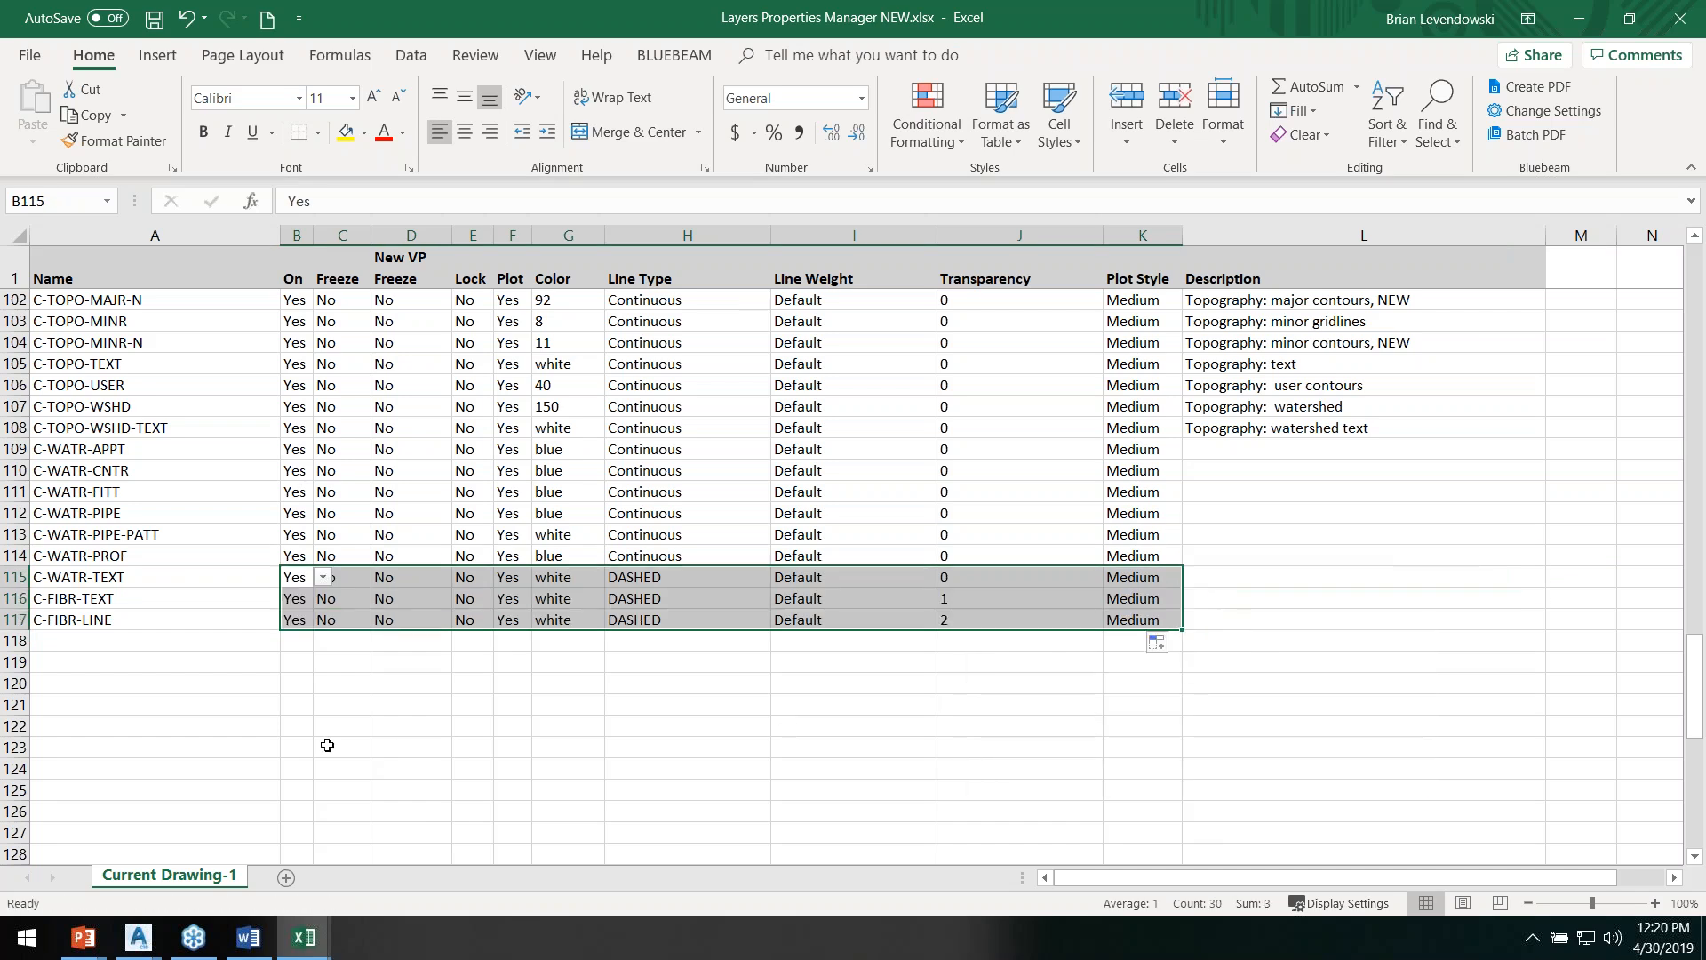
{"action": "left_click", "coordinate": [685, 665]}
Step: Set the line type of C-WATR-TEXT to PHANTOM and fill it down to C-FIBR-TEXT and C-FIBR-LINE
{"action": "left_click", "coordinate": [711, 558]}
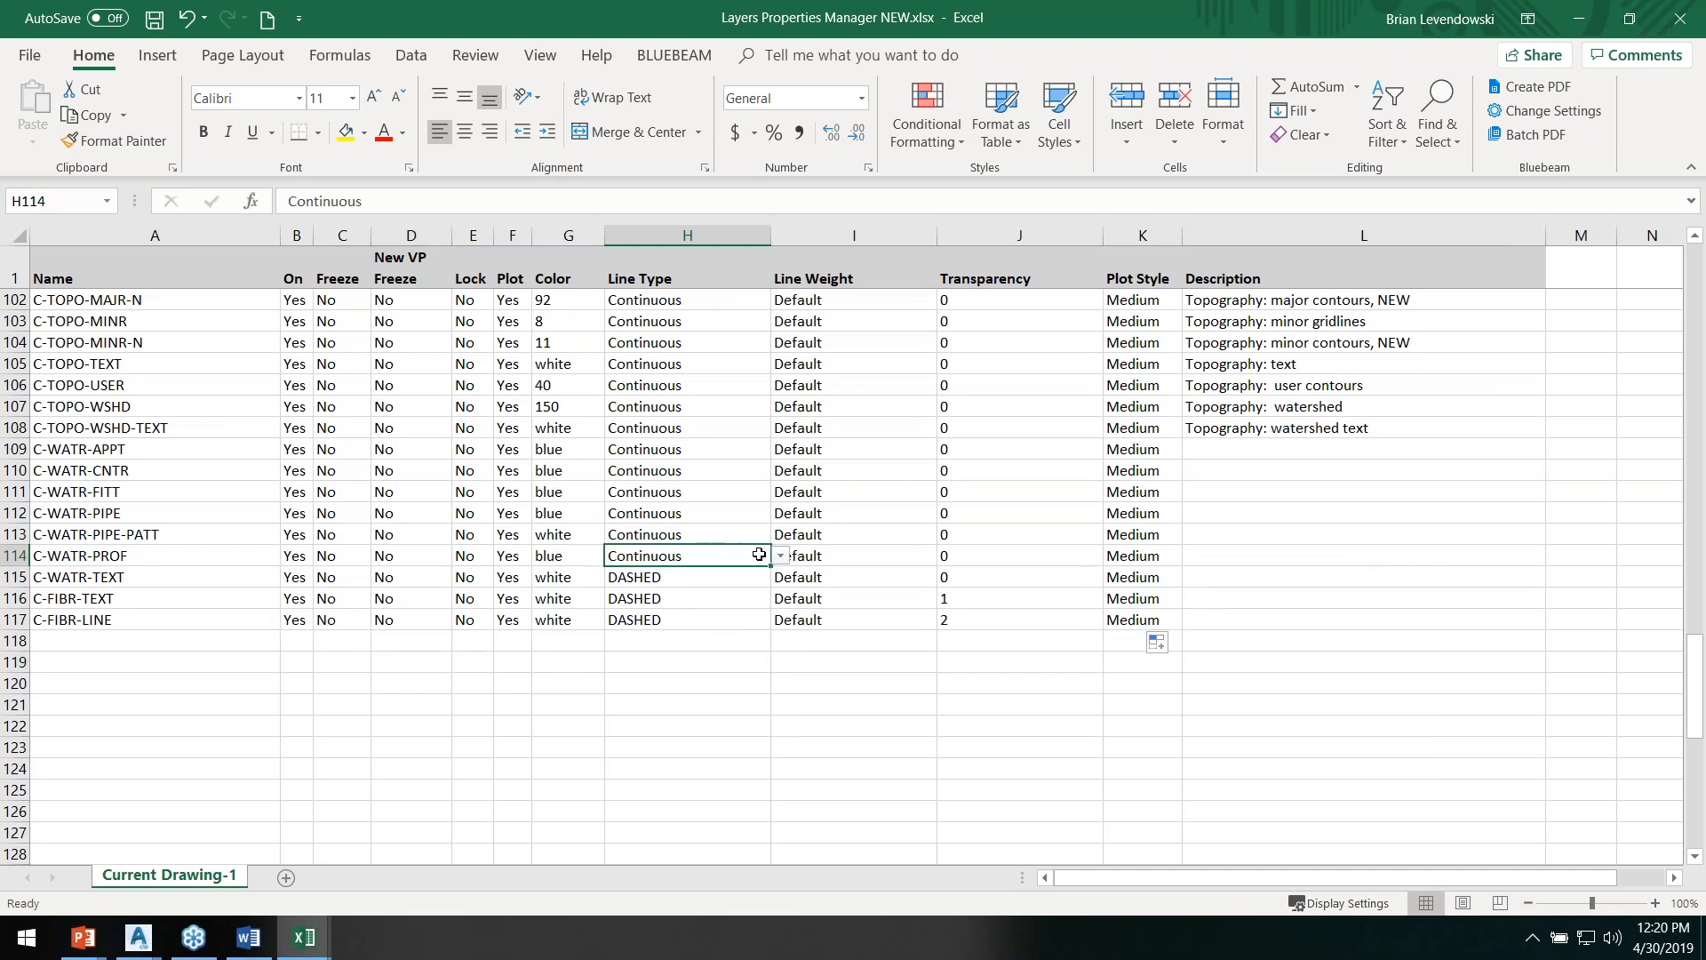
{"action": "left_click", "coordinate": [761, 585]}
{"action": "left_click", "coordinate": [781, 577]}
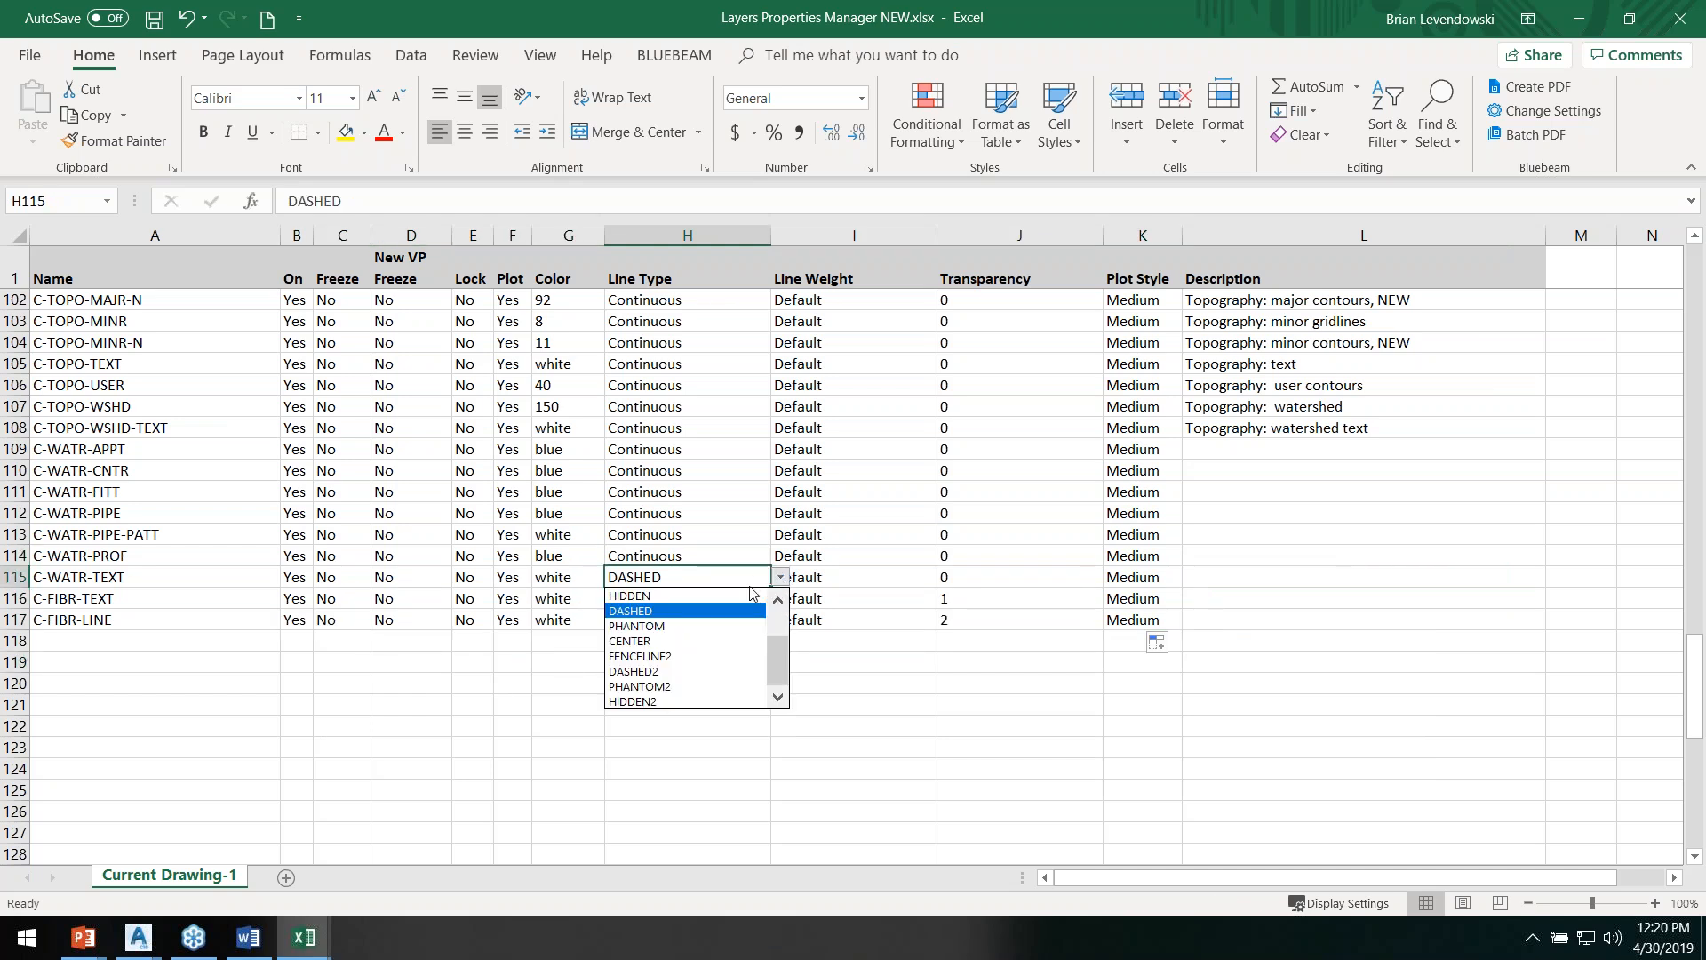
{"action": "left_click", "coordinate": [724, 625]}
{"action": "left_click_drag", "start_coordinate": [771, 588], "coordinate": [771, 629]}
Step: Set the line type of the C-FIBR-TEXT layer to Continuous
{"action": "left_click", "coordinate": [751, 599]}
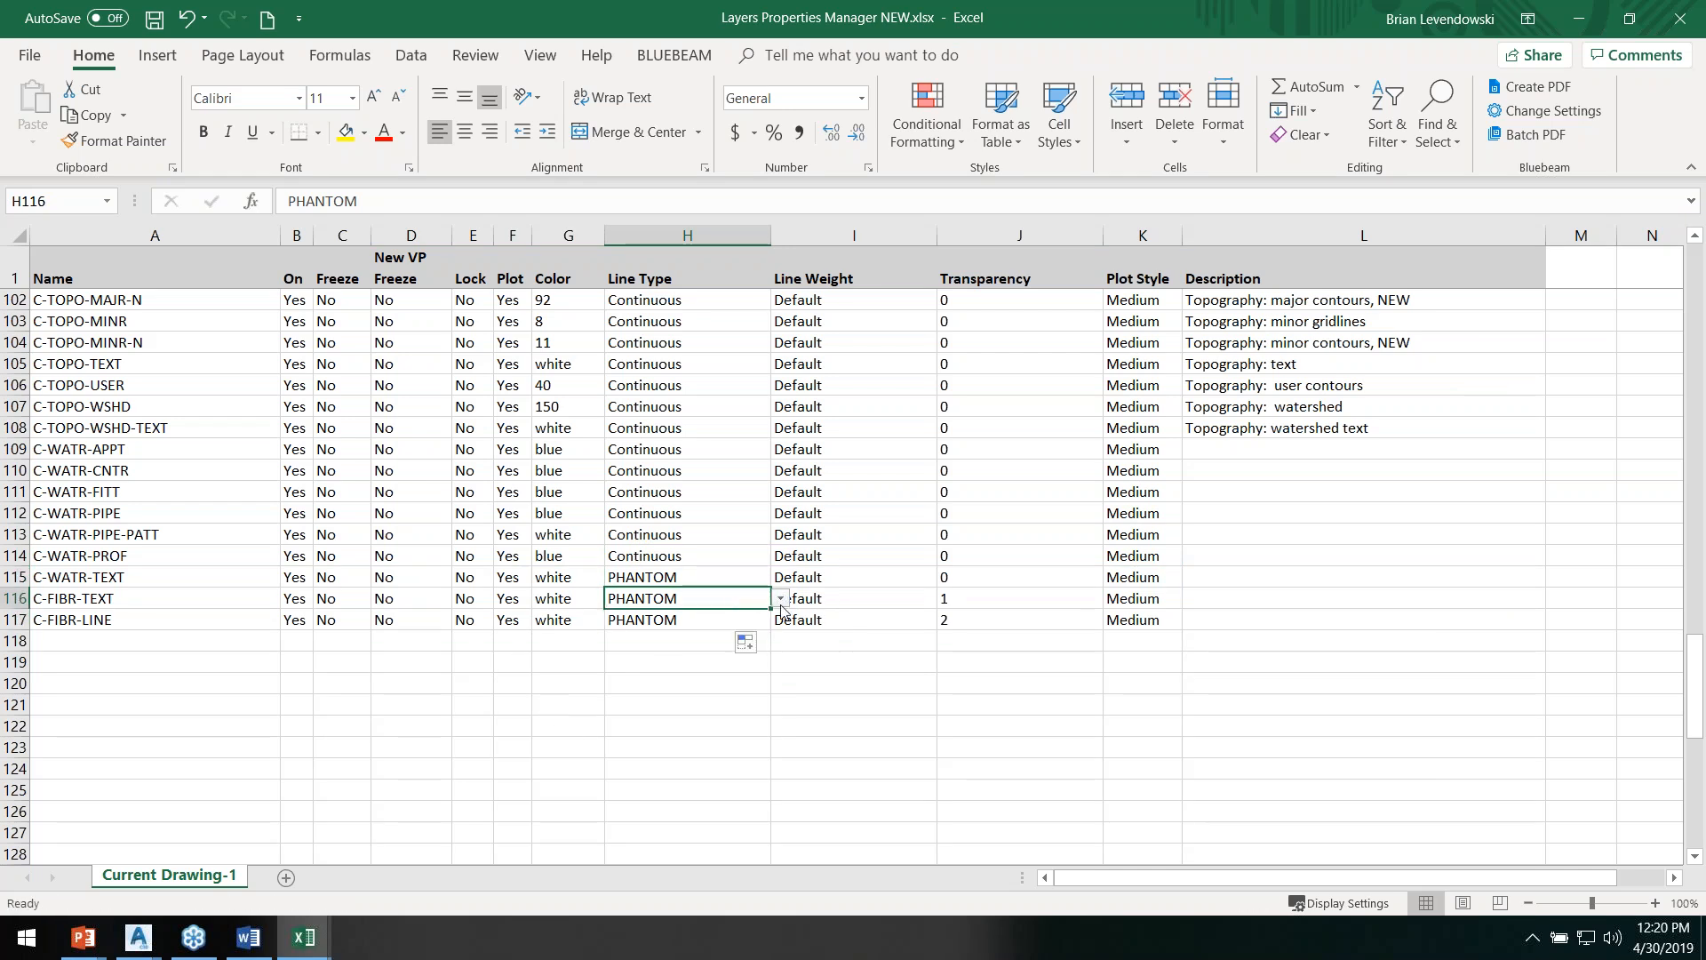
{"action": "left_click", "coordinate": [781, 598]}
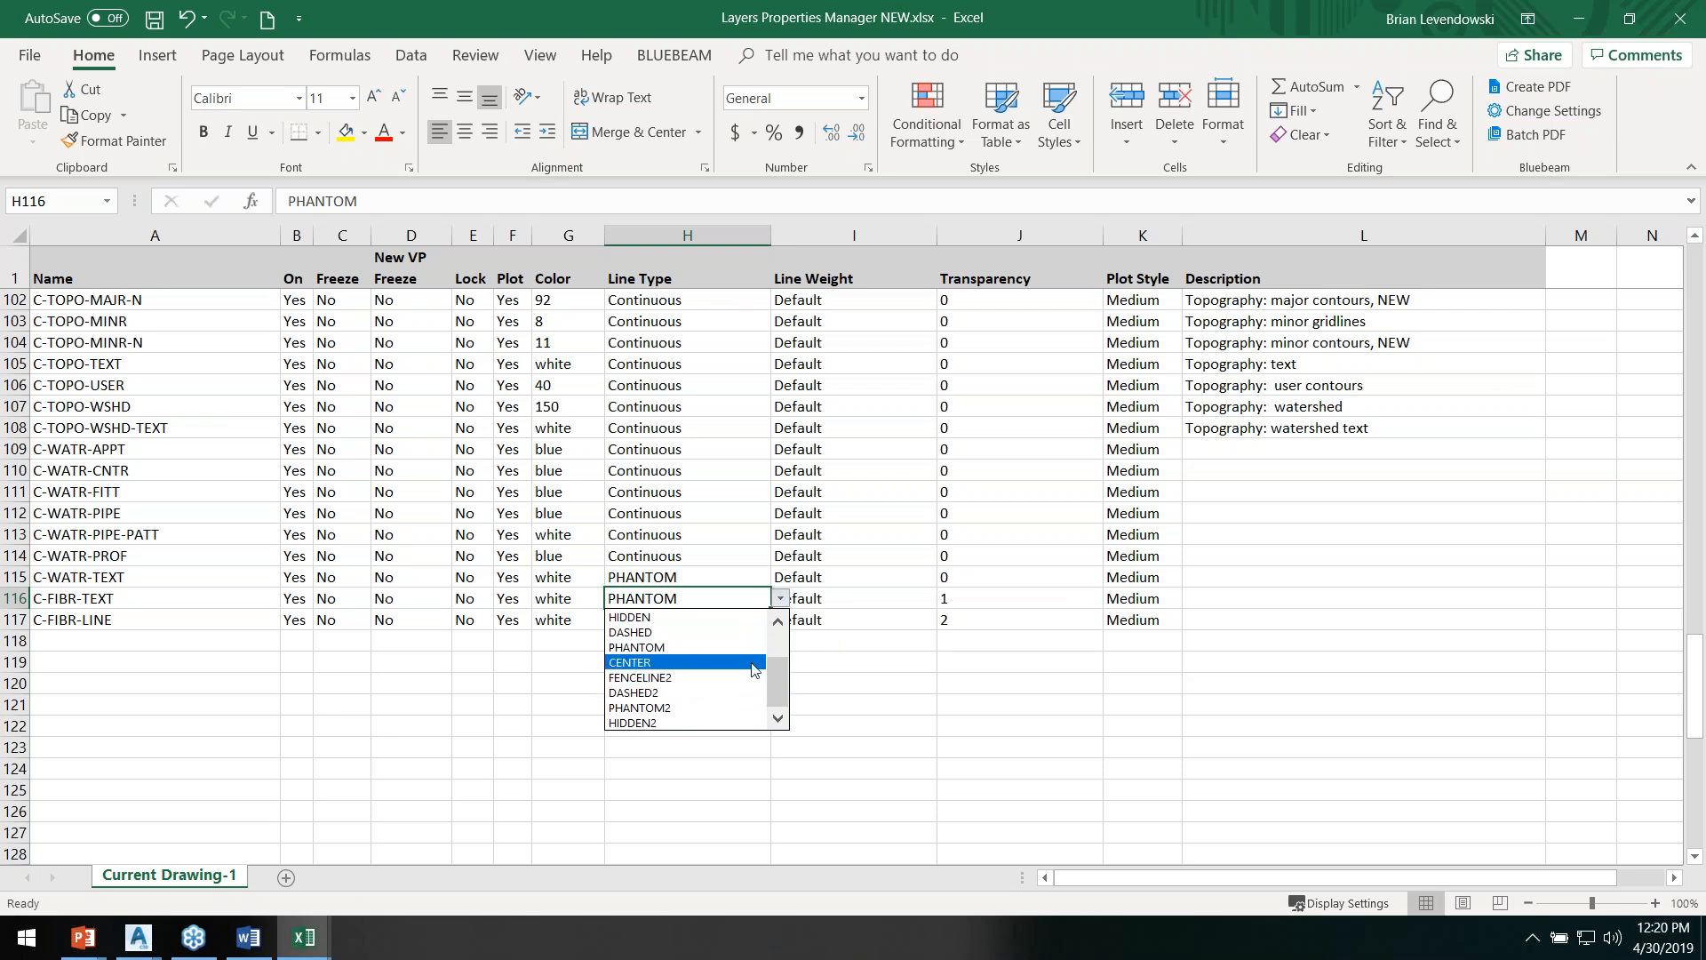
{"action": "left_click_drag", "start_coordinate": [775, 663], "coordinate": [774, 632]}
{"action": "left_click", "coordinate": [659, 648]}
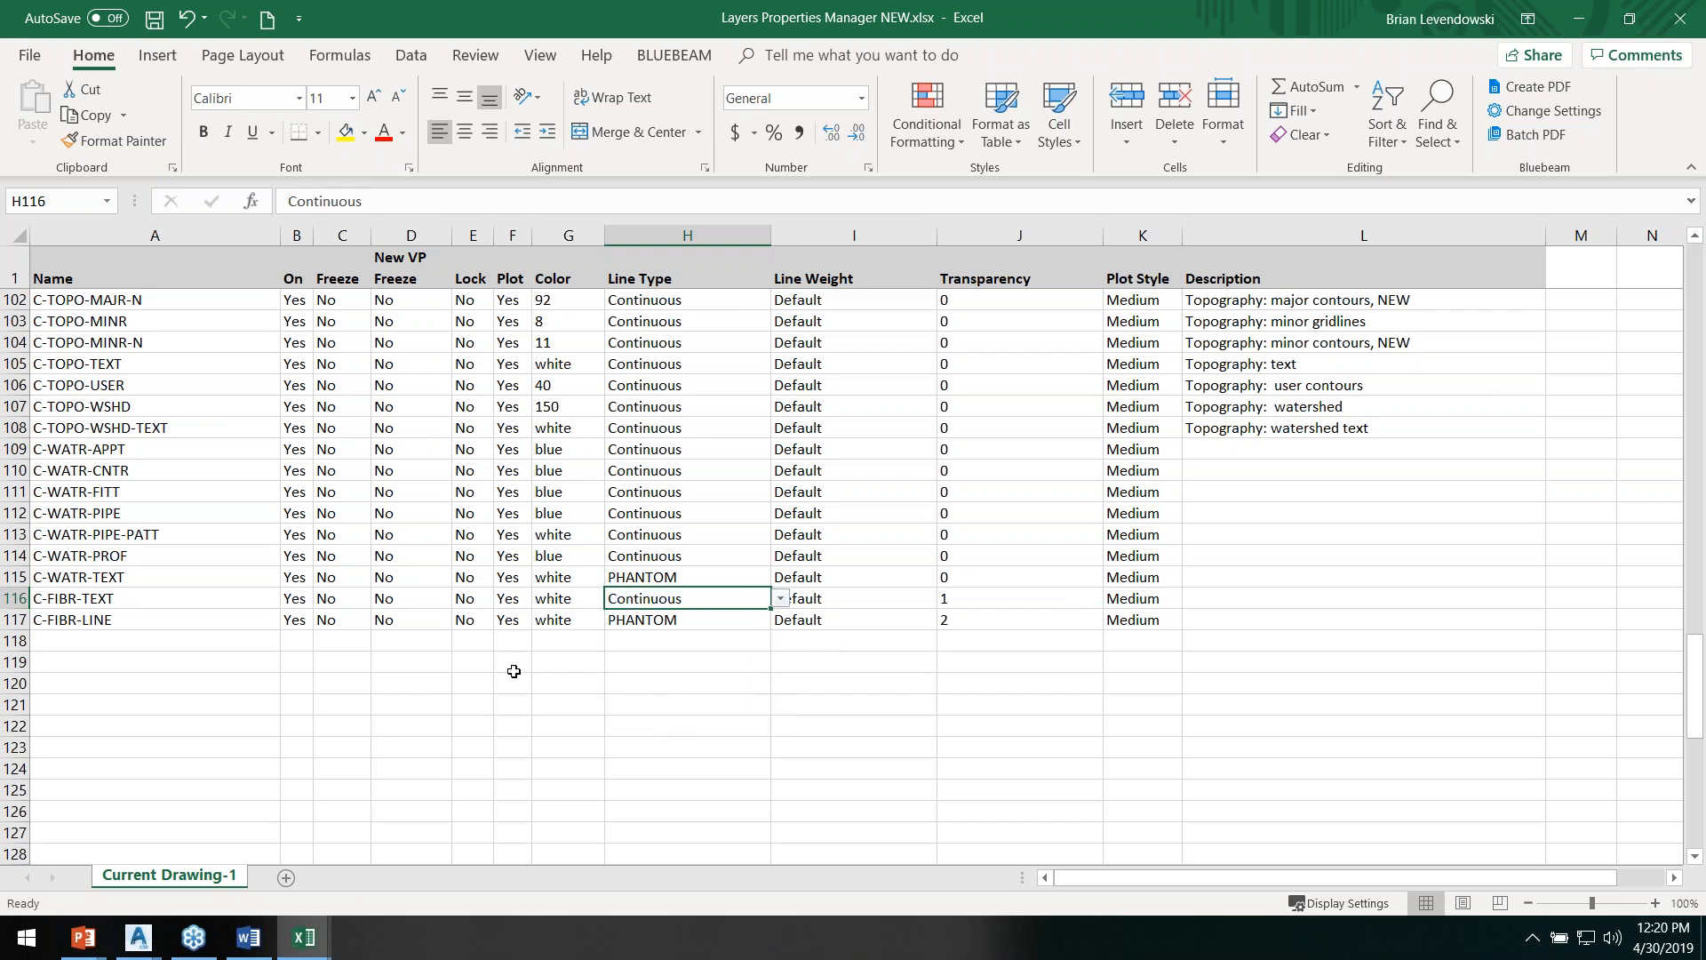
{"action": "left_click", "coordinate": [426, 682]}
Step: Delete the rows from C-ANNO-TABL-PATT to C-ANNO-TABL-TTBL, keeping C-ANNO-TABL
{"action": "scroll", "coordinate": [157, 604], "scroll_direction": "up", "scroll_amount": 10}
{"action": "scroll", "coordinate": [198, 628], "scroll_direction": "down", "scroll_amount": 8}
{"action": "scroll", "coordinate": [198, 628], "scroll_direction": "down", "scroll_amount": 1}
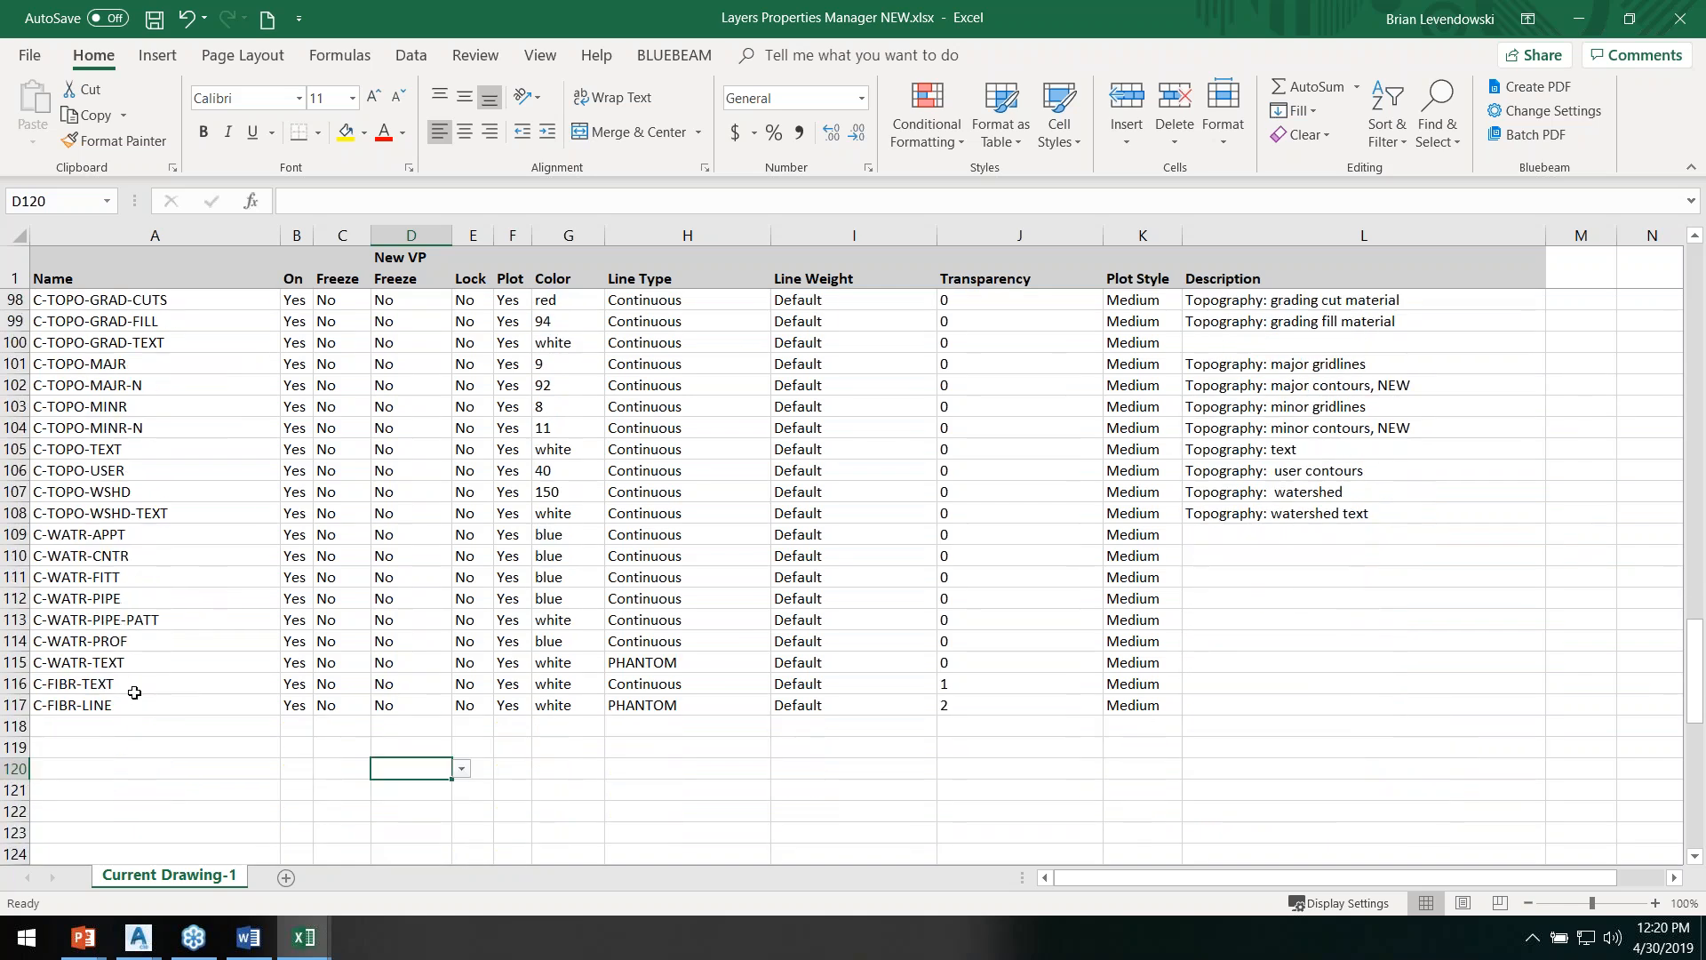
{"action": "scroll", "coordinate": [99, 721], "scroll_direction": "up", "scroll_amount": 20}
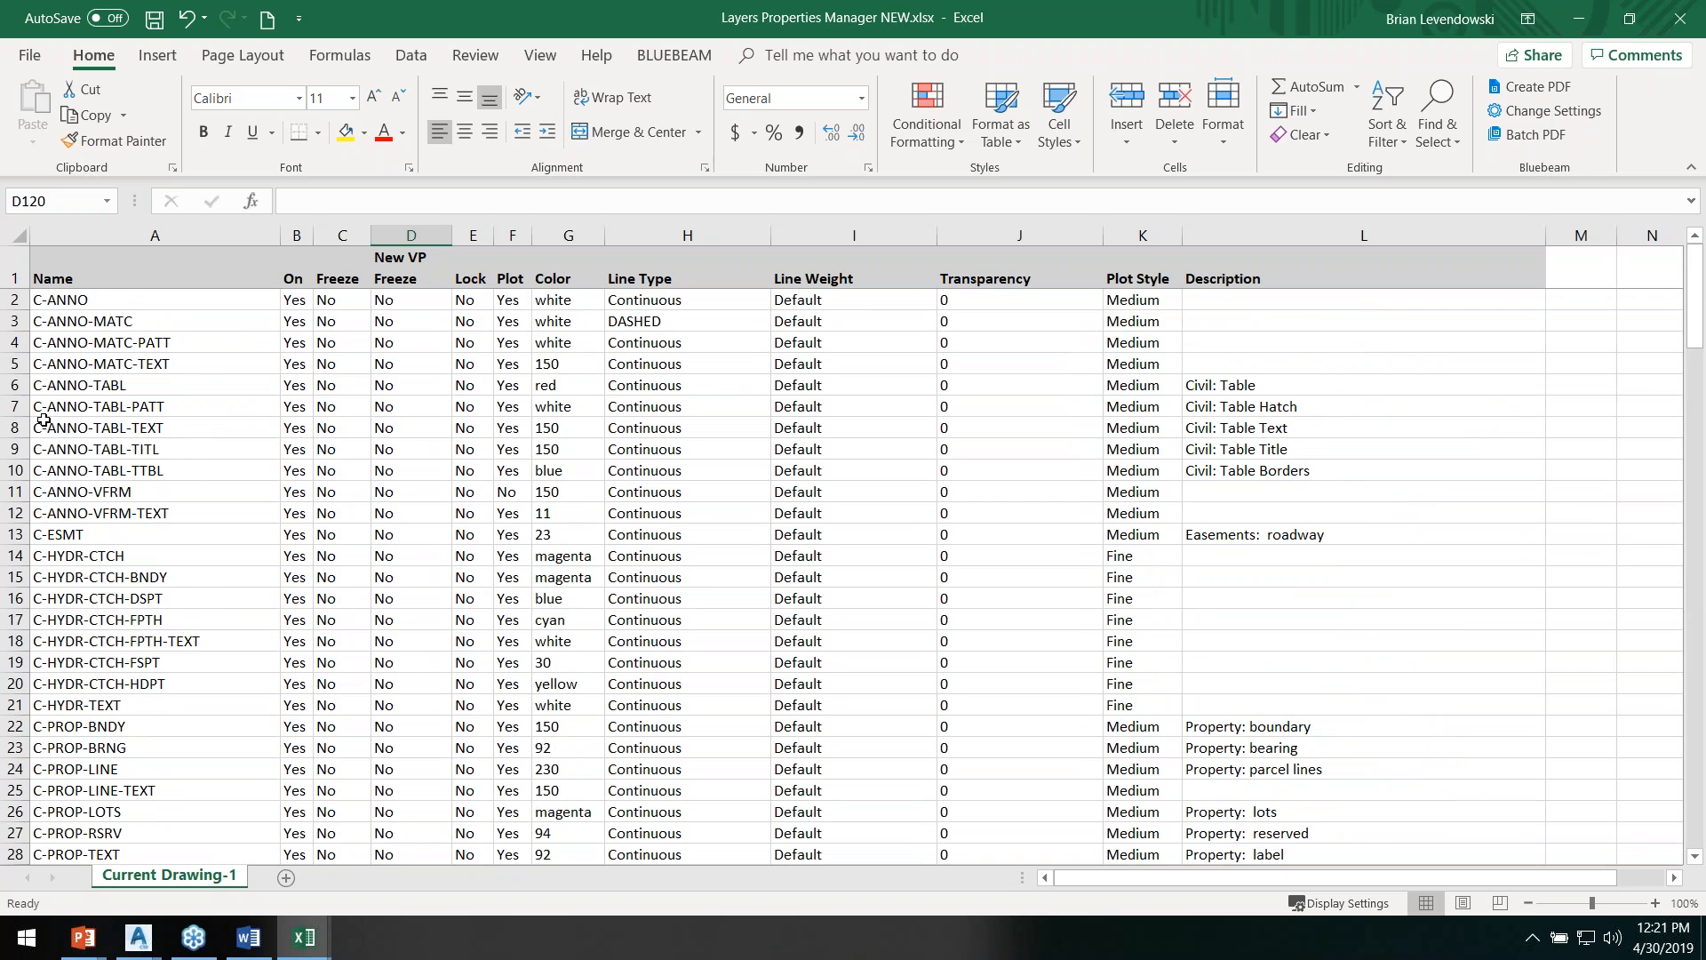
{"action": "left_click", "coordinate": [15, 407]}
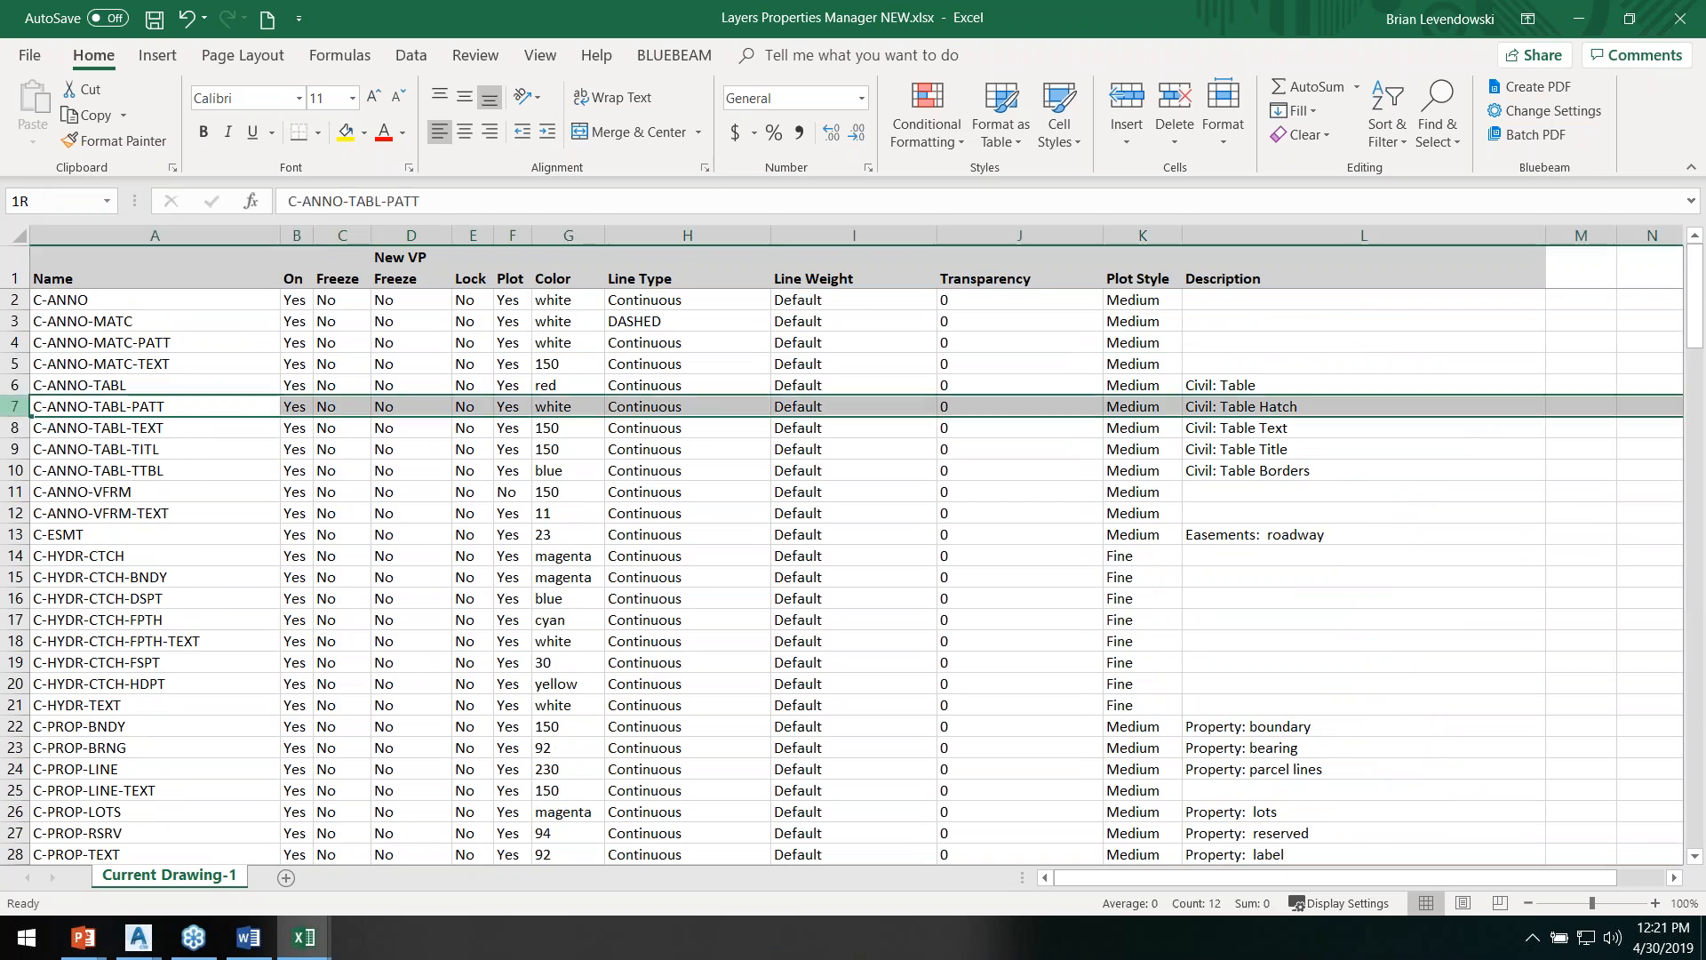
{"action": "left_click", "coordinate": [15, 470], "text": "shift"}
{"action": "right_click", "coordinate": [113, 441]}
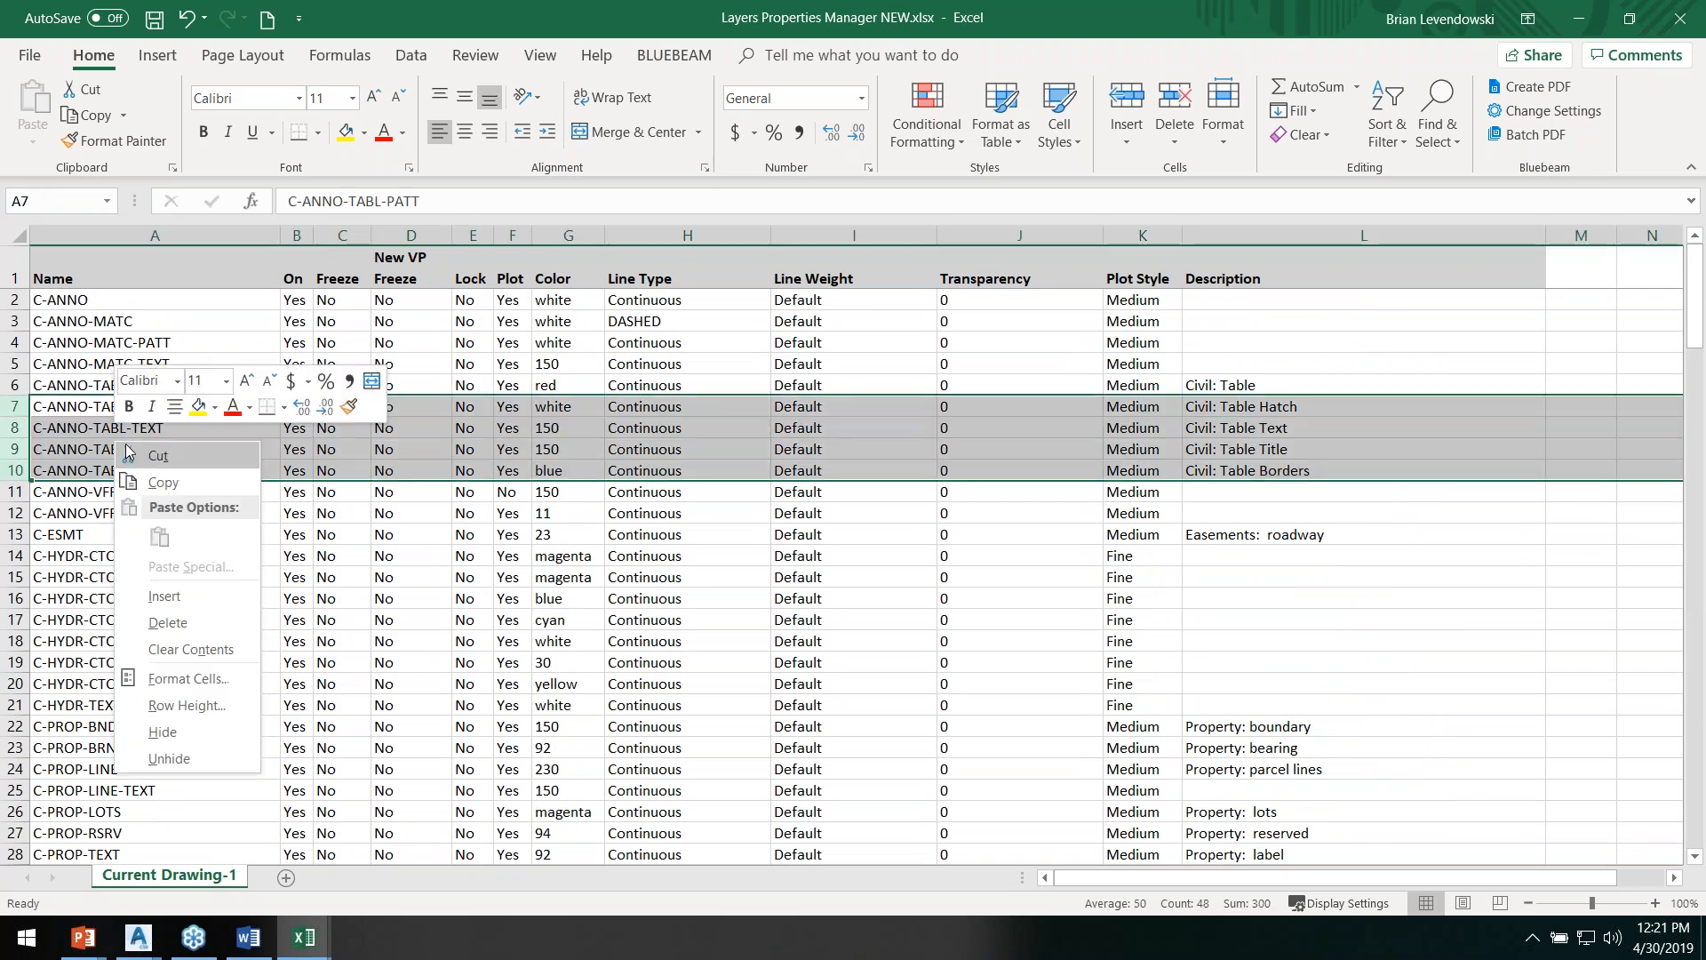
{"action": "left_click", "coordinate": [160, 625]}
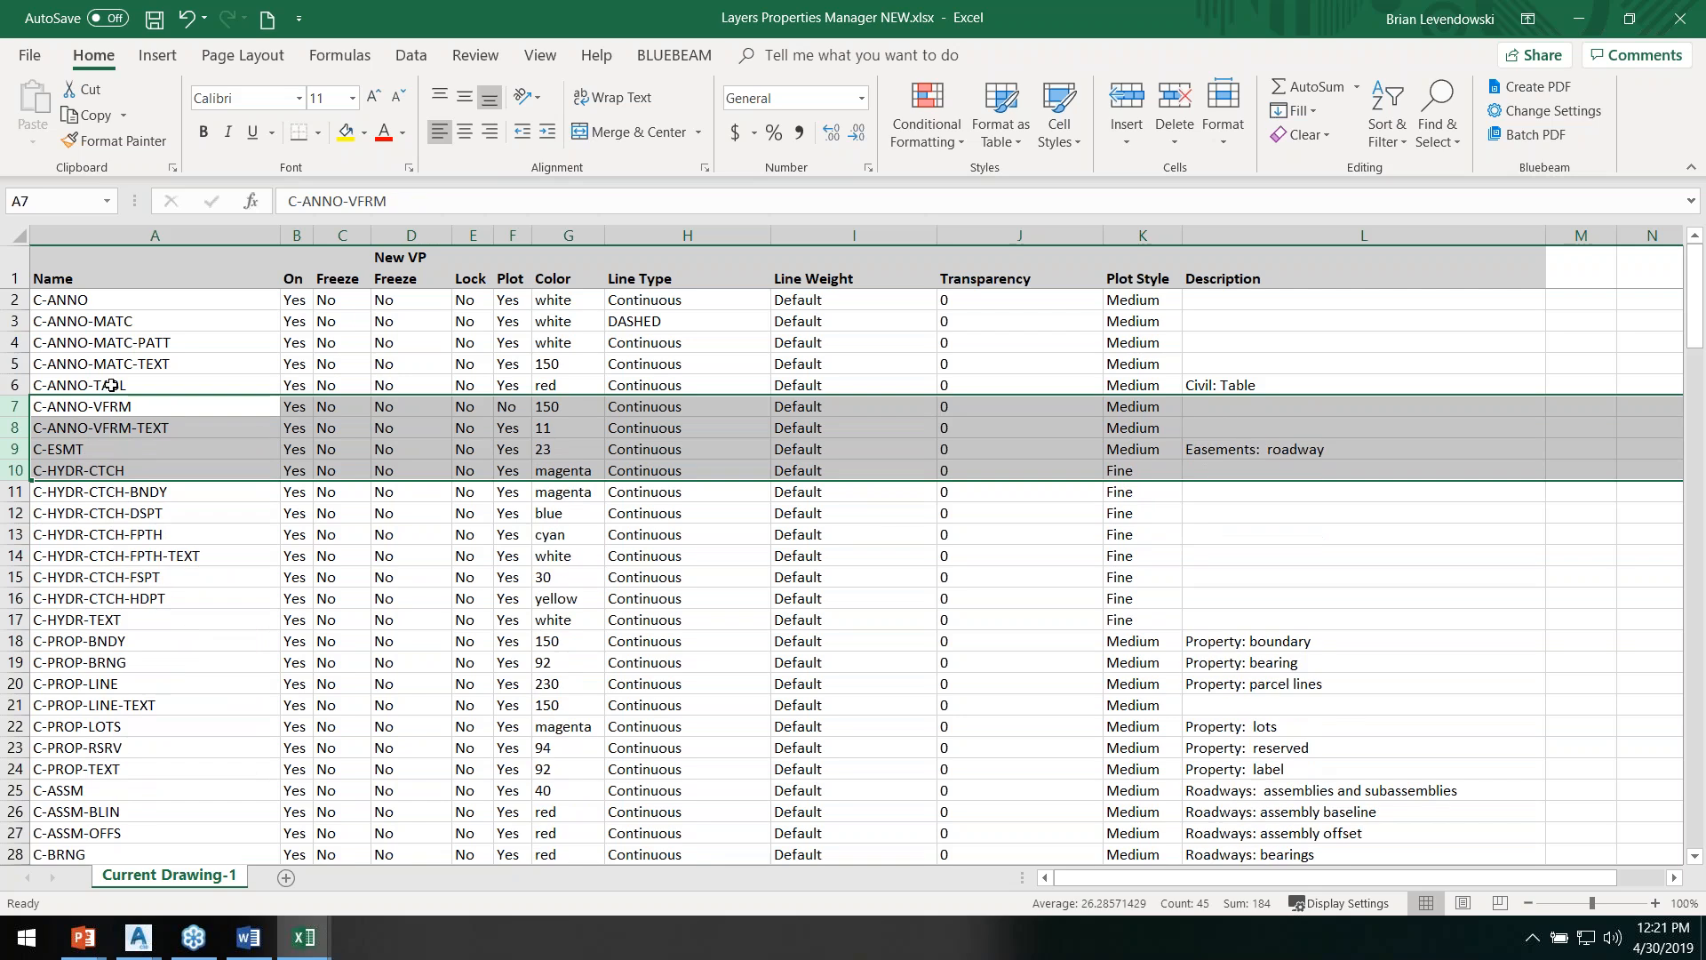
{"action": "left_click", "coordinate": [111, 385]}
{"action": "left_click", "coordinate": [127, 621]}
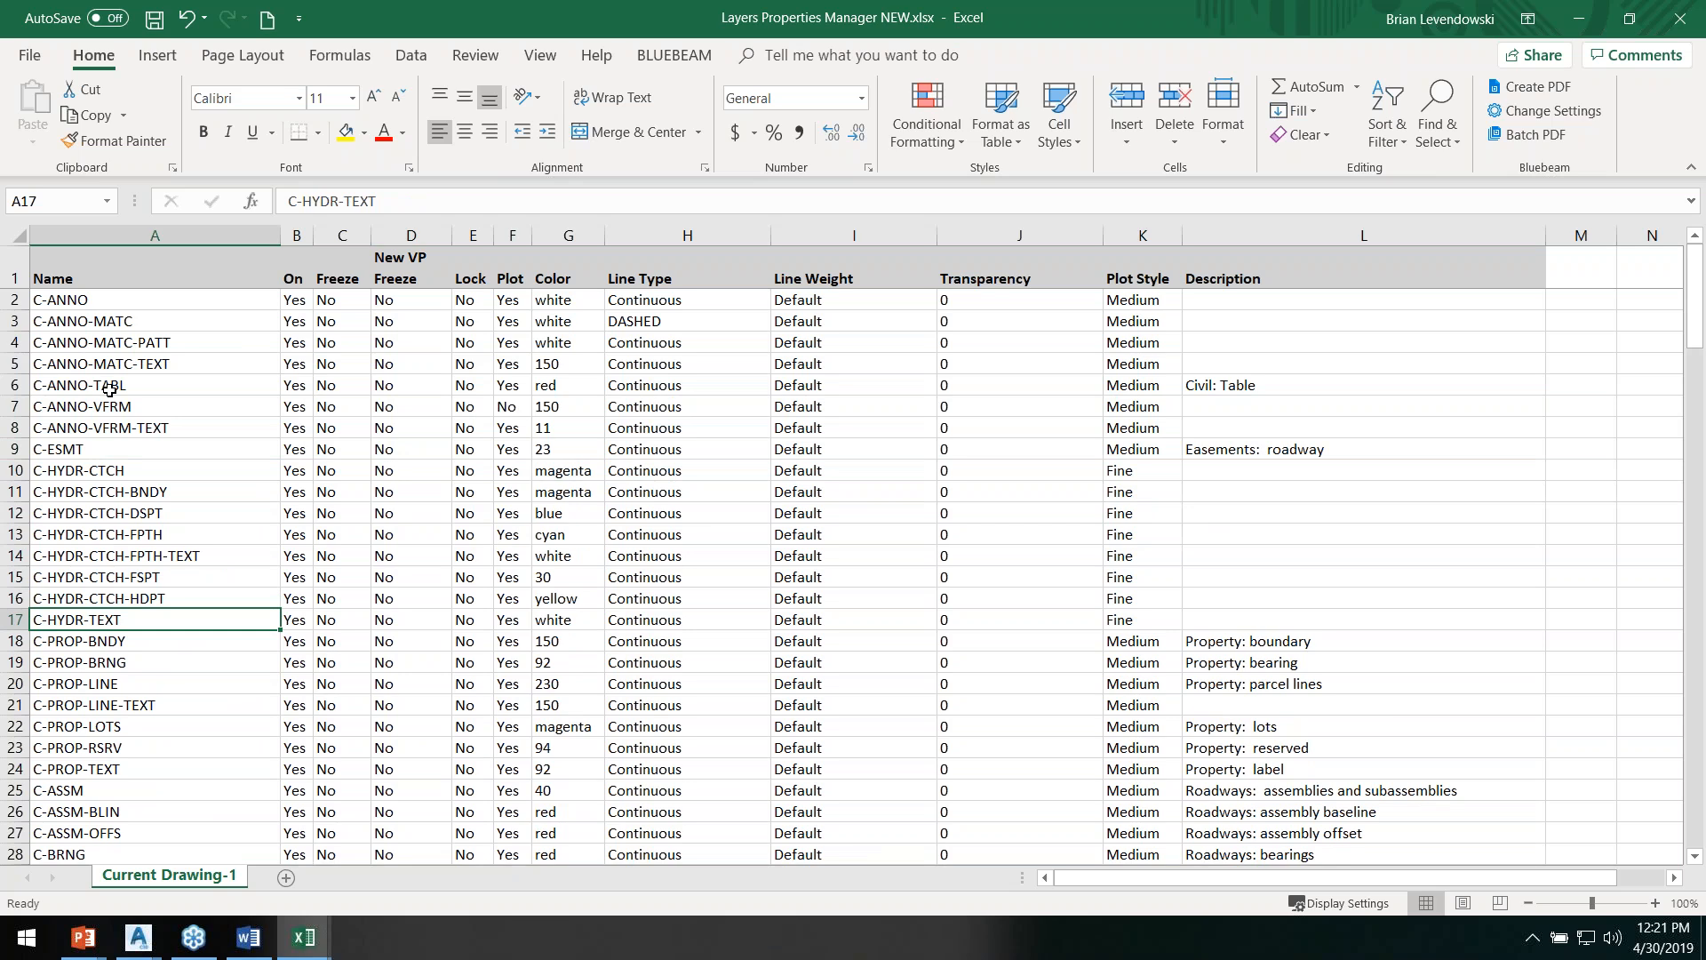
Step: Replace every TEXT with ANNO in the layer names of the Name column and save the workbook
{"action": "left_click", "coordinate": [154, 235]}
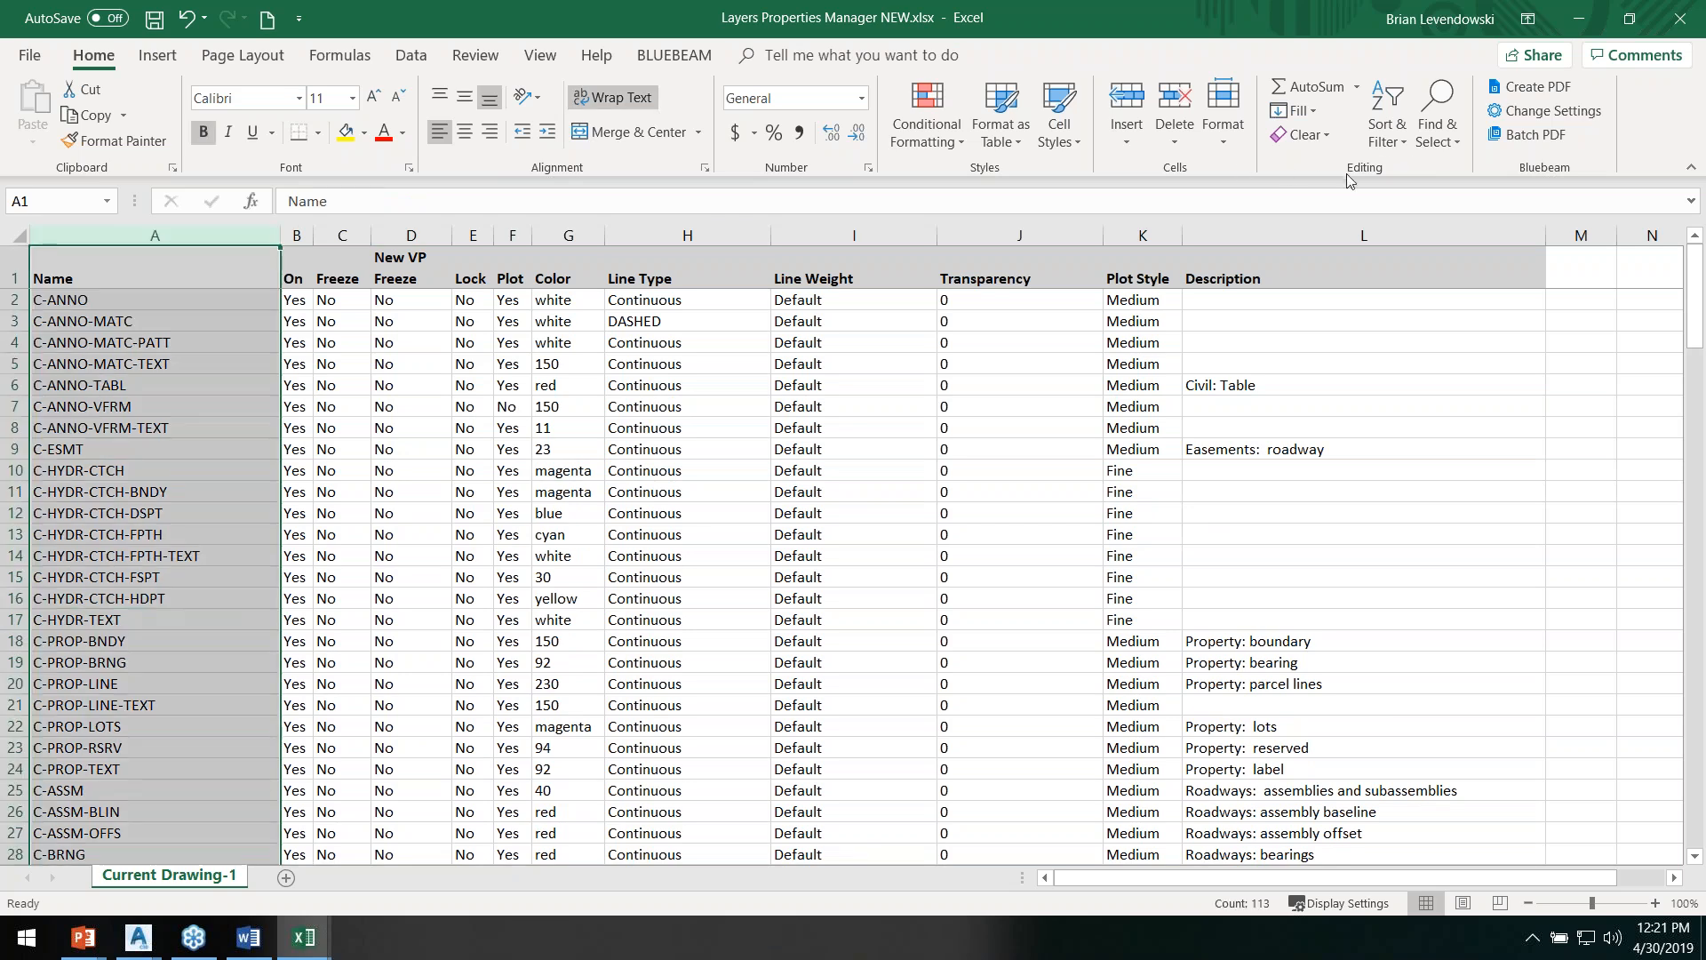
{"action": "left_click", "coordinate": [1438, 125]}
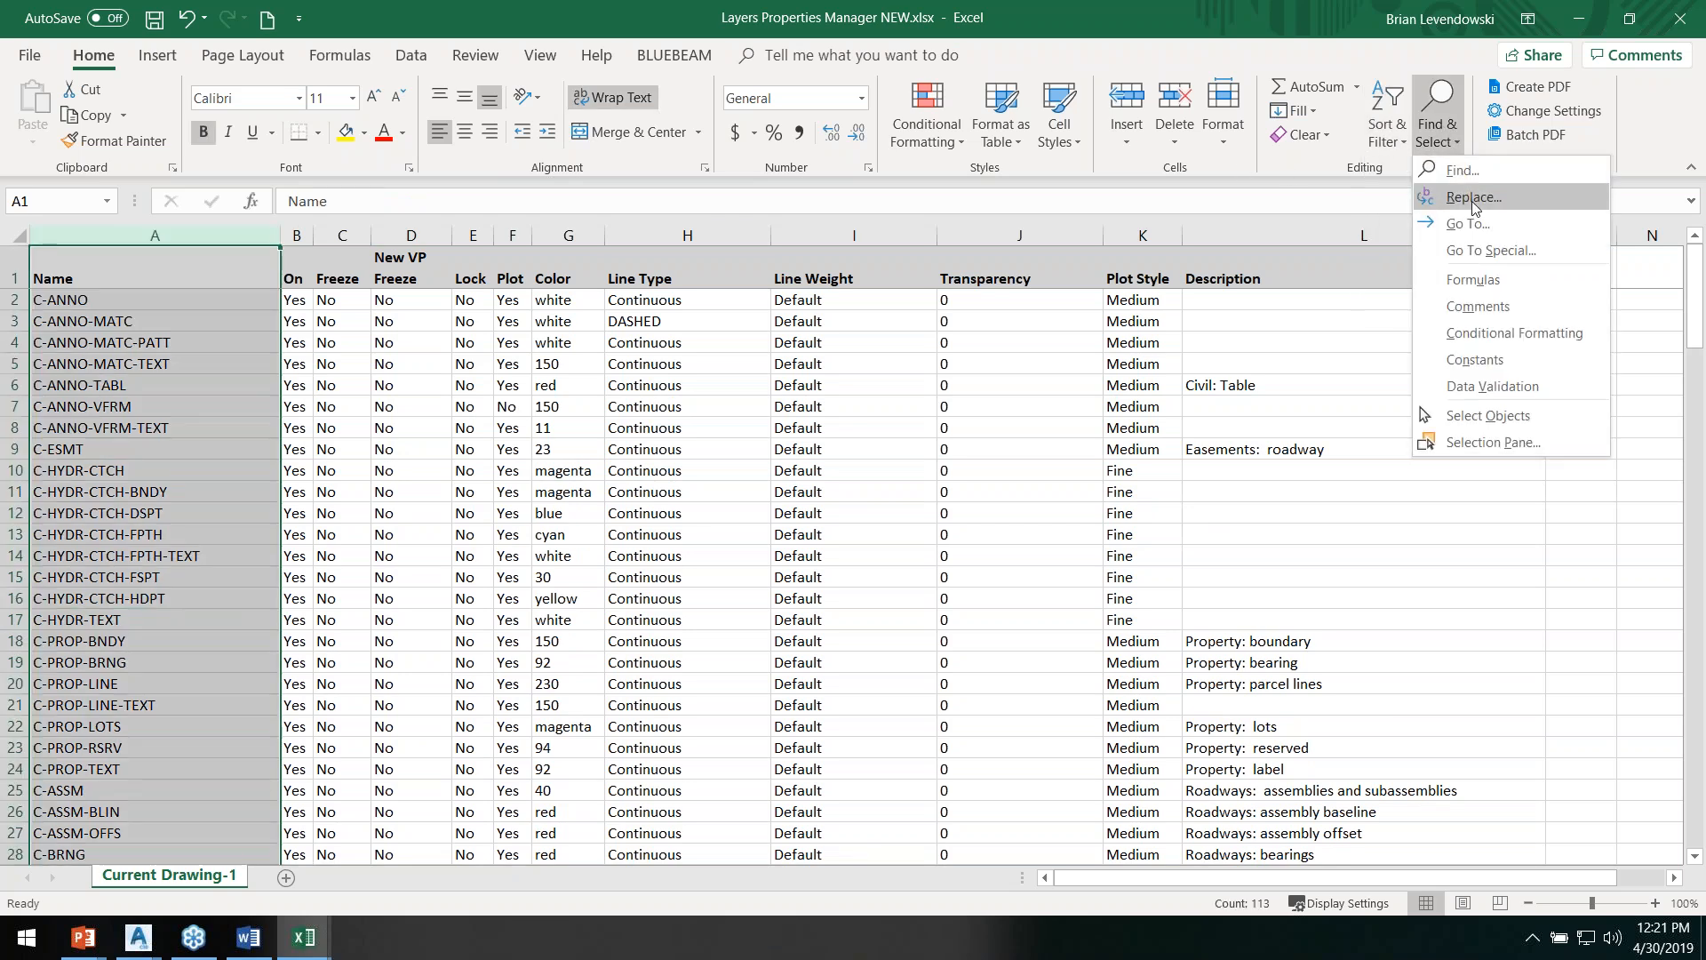
{"action": "left_click", "coordinate": [1471, 201]}
{"action": "left_click", "coordinate": [1155, 386]}
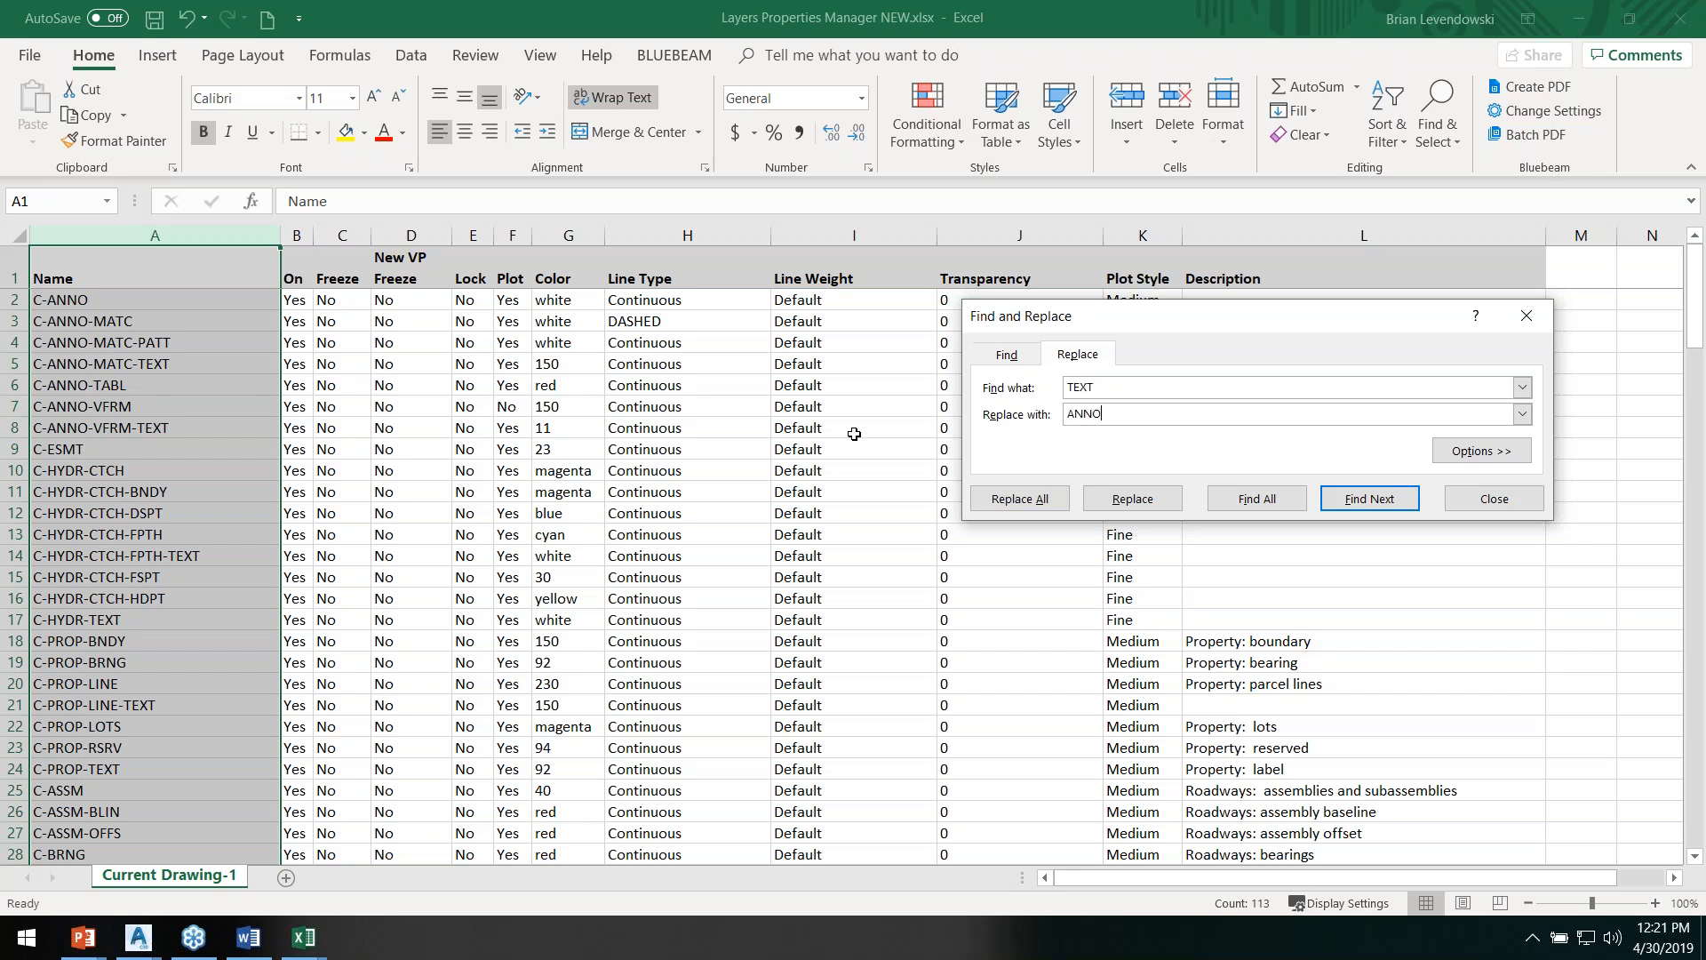
{"action": "left_click", "coordinate": [1030, 505]}
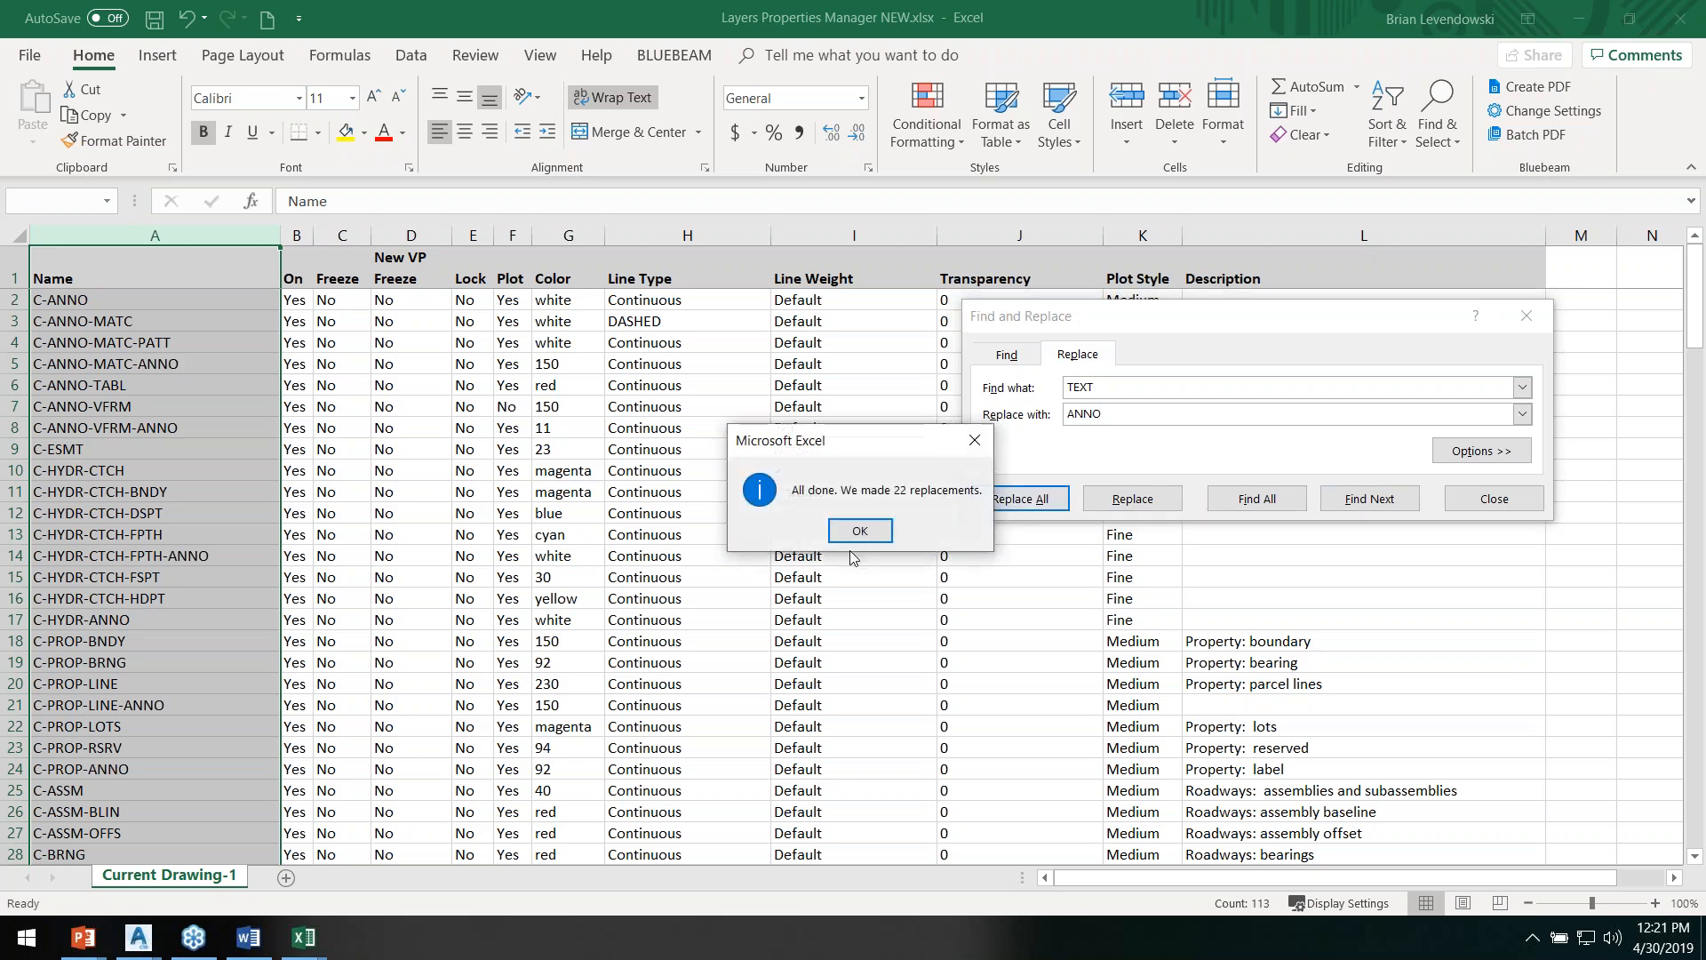
{"action": "left_click", "coordinate": [862, 529]}
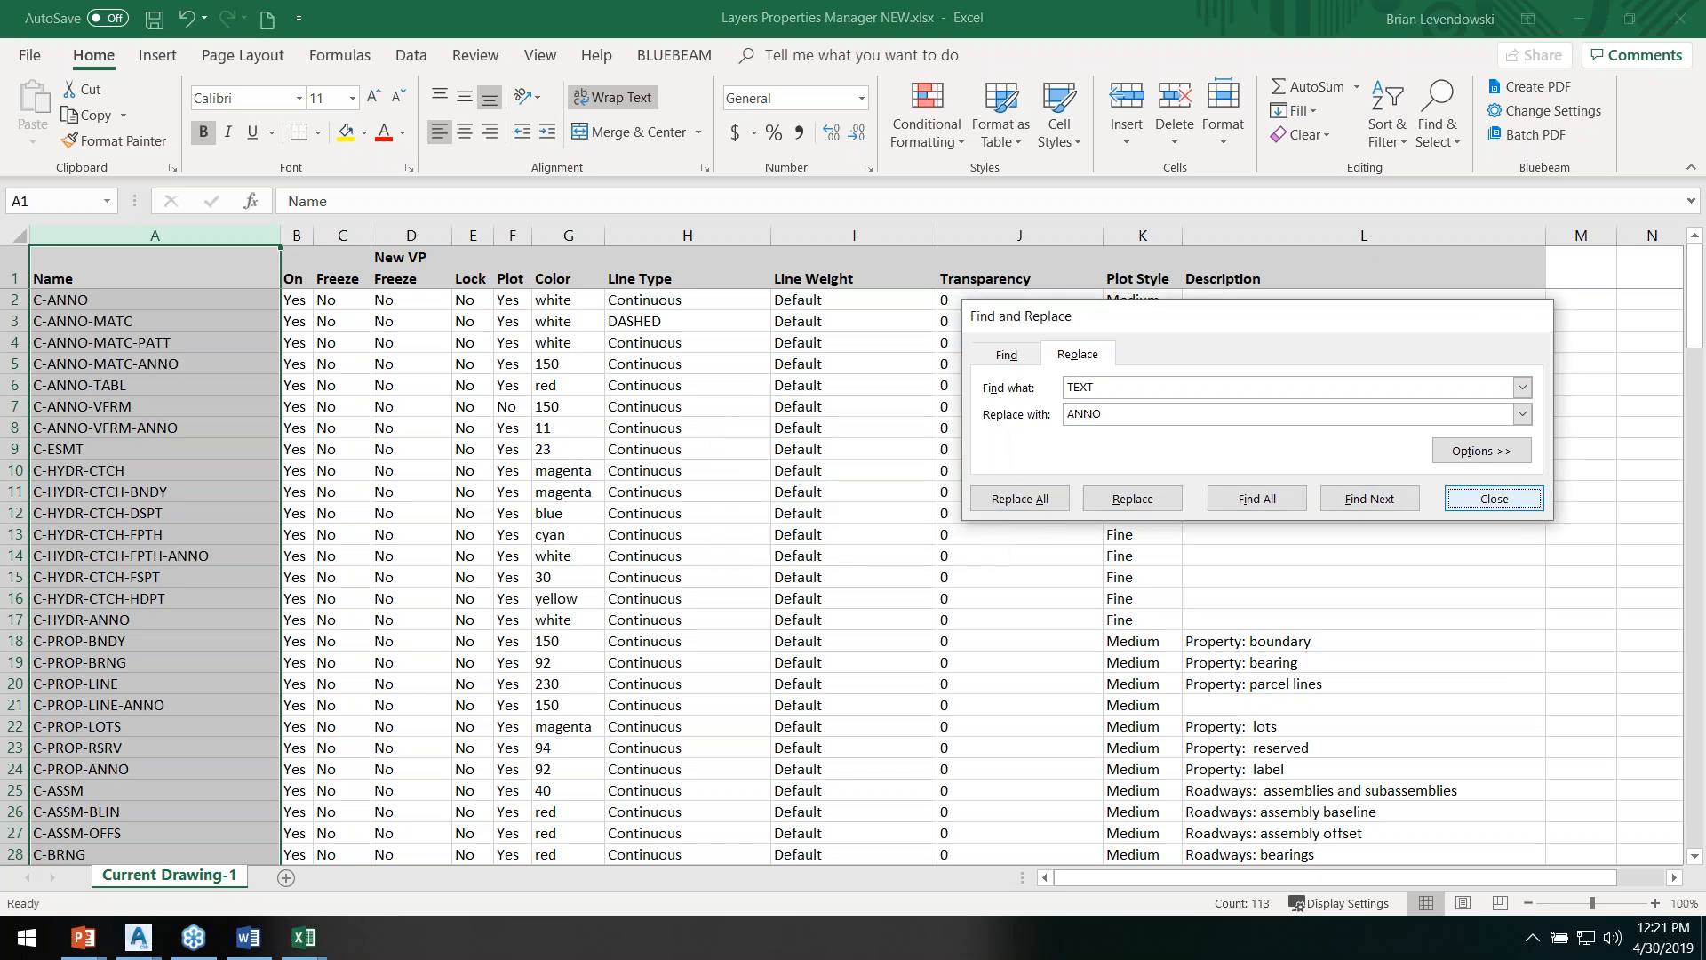
{"action": "left_click", "coordinate": [1493, 499]}
{"action": "left_click", "coordinate": [136, 447]}
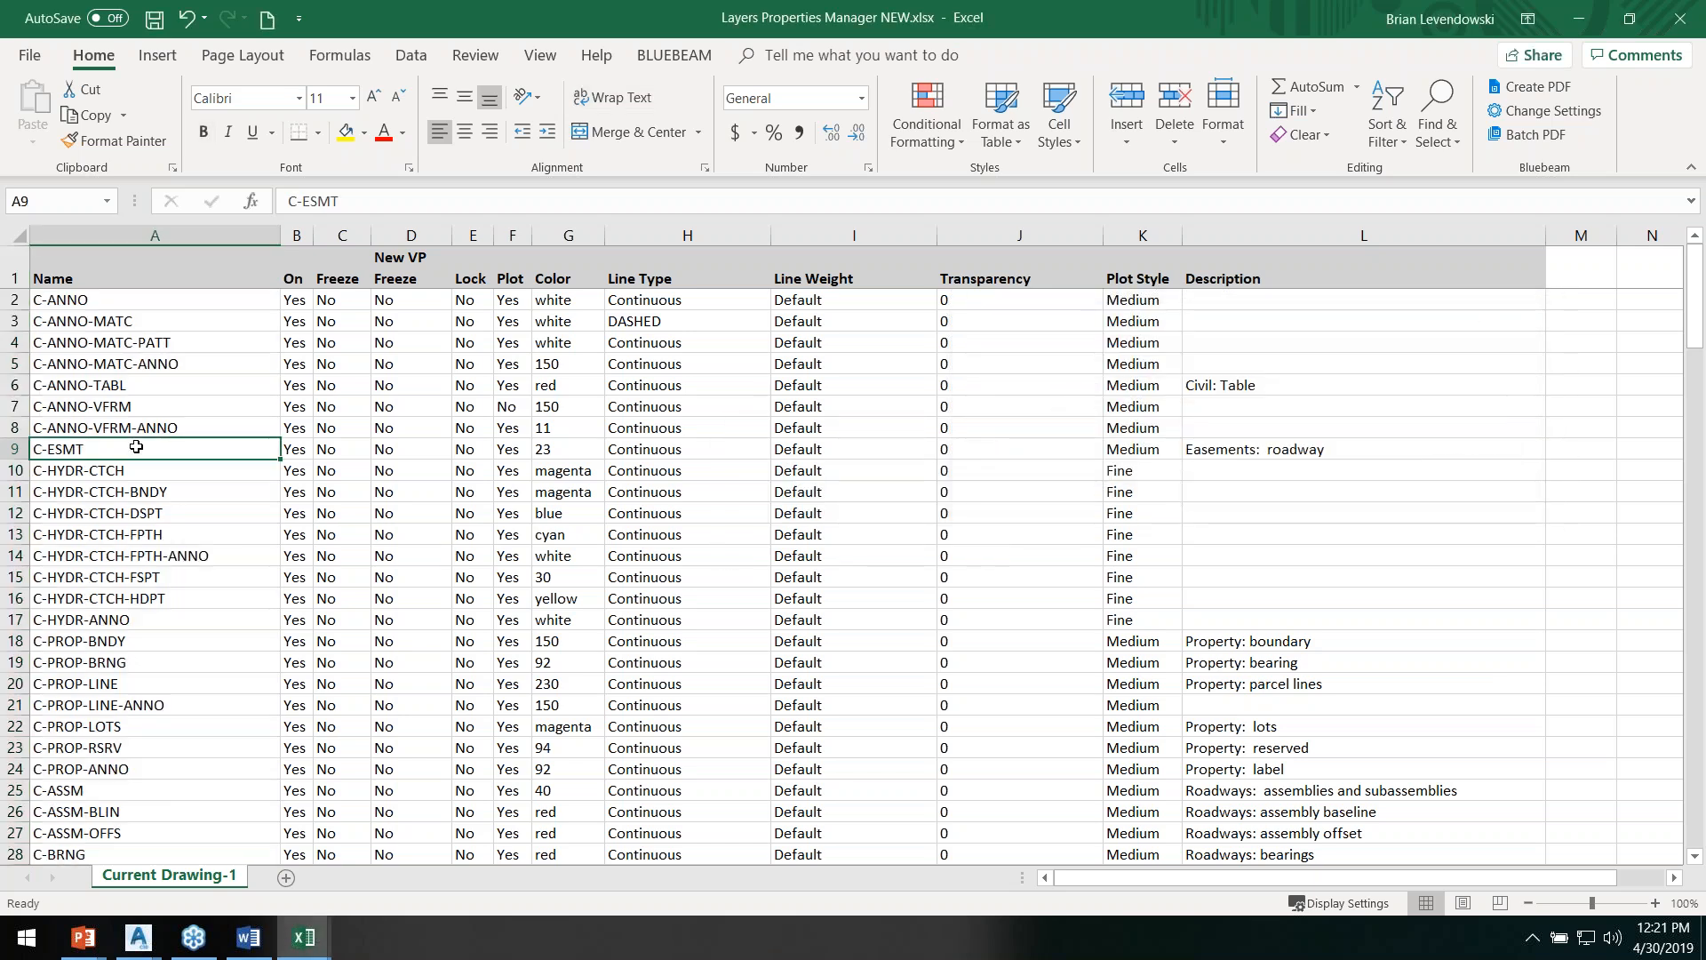
{"action": "left_click", "coordinate": [155, 19]}
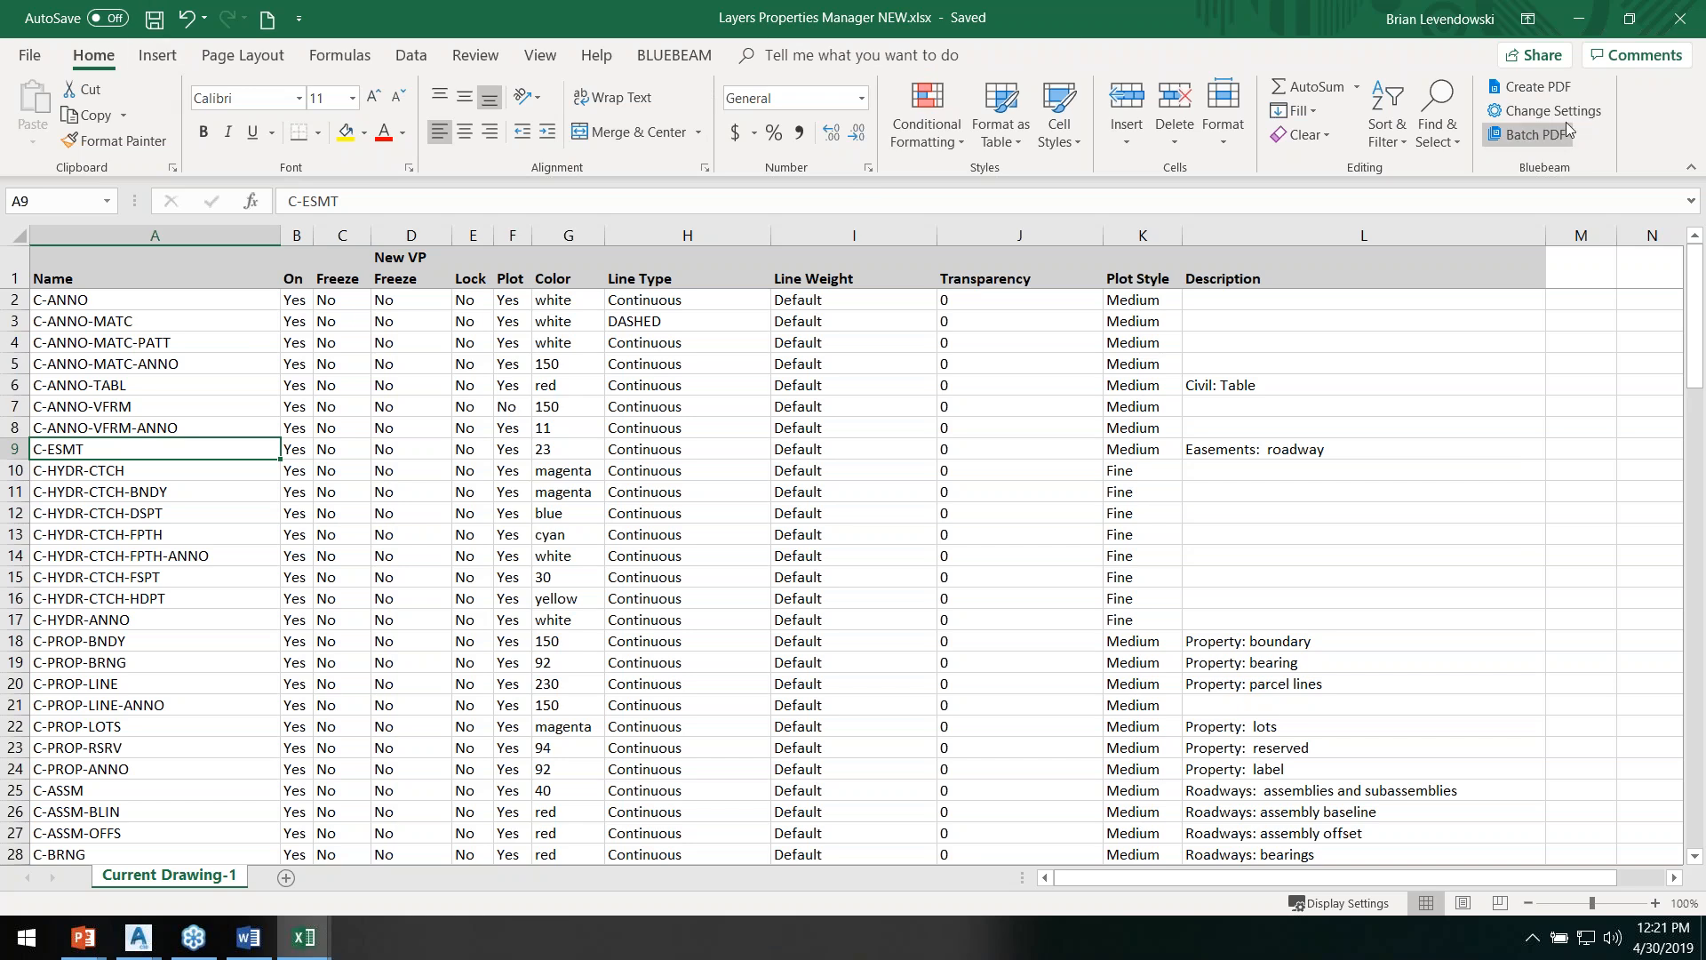
Step: Switch back to Civil 3D and cancel the Layer Boss Export Drawing Layers dialog
{"action": "left_click", "coordinate": [1579, 21]}
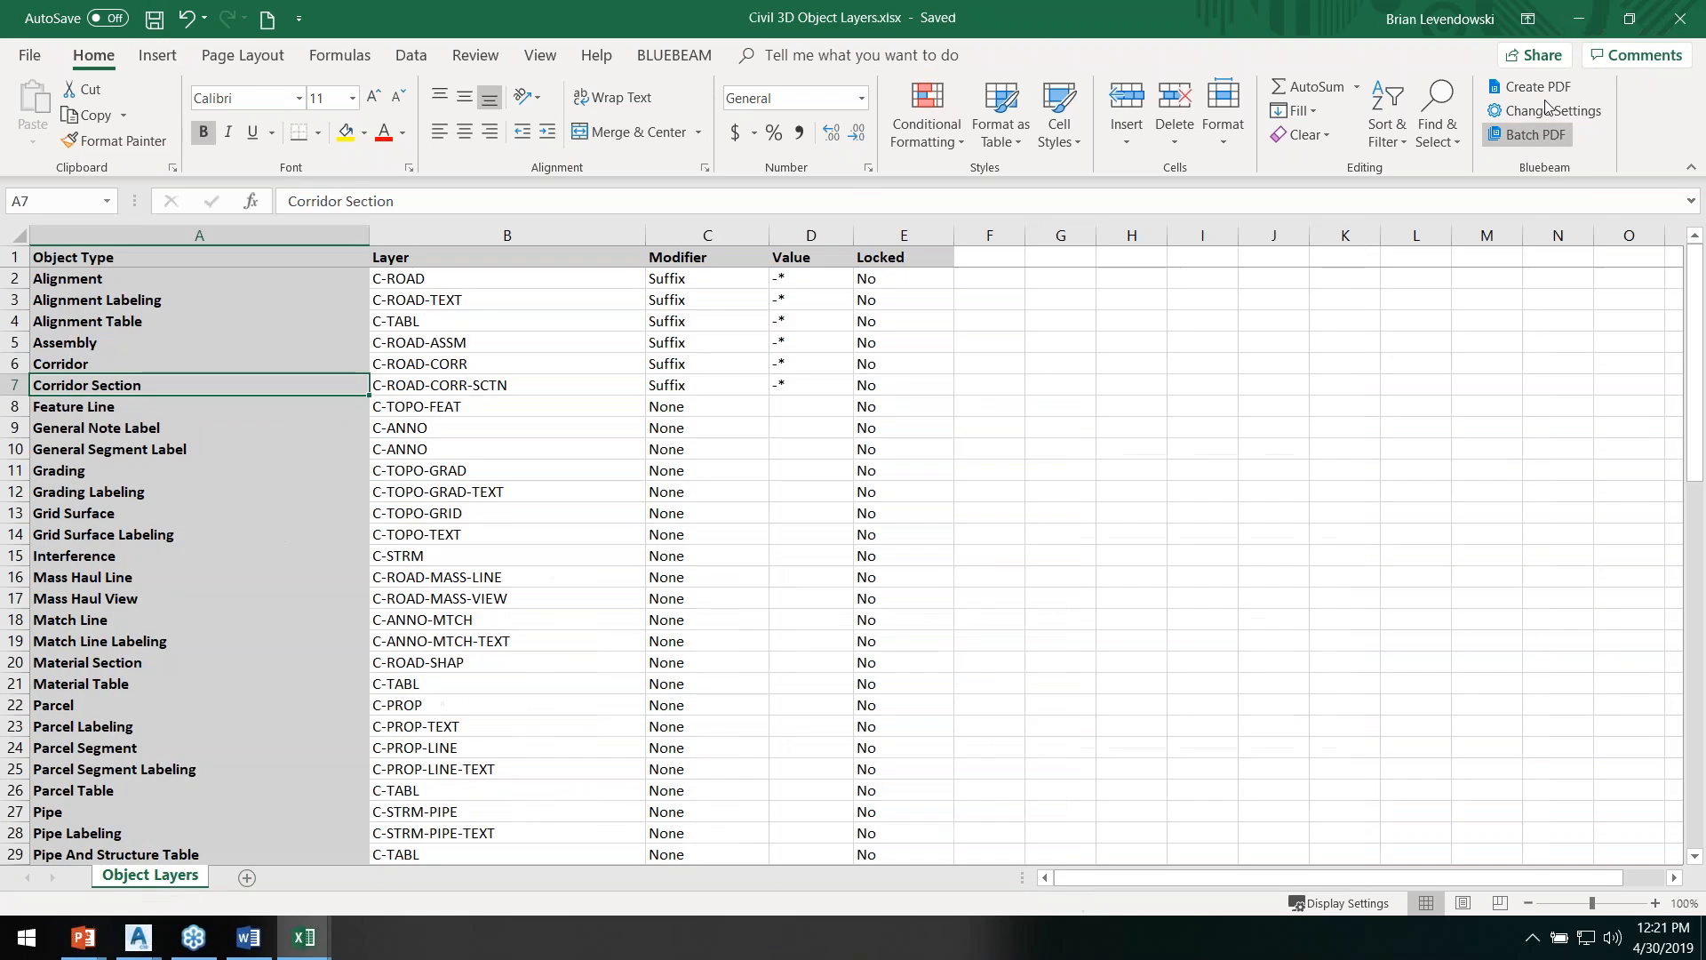
{"action": "left_click", "coordinate": [1566, 20]}
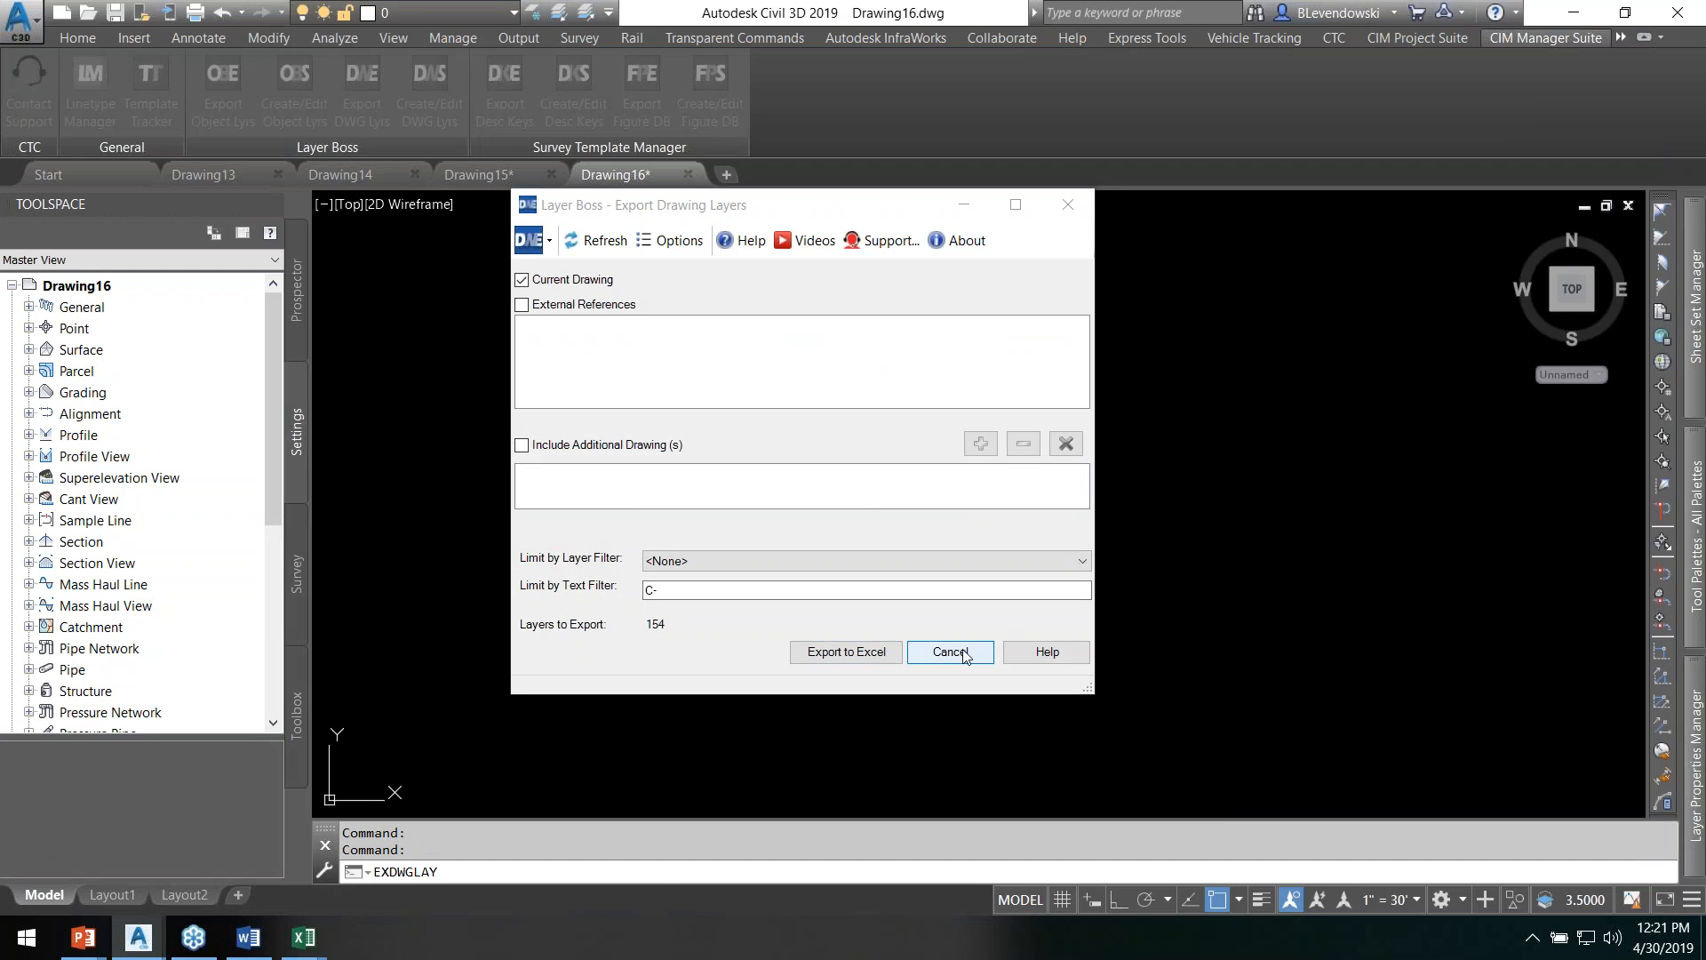
{"action": "left_click", "coordinate": [950, 651]}
Step: Open the Layer Properties Manager and look through the current drawing's existing layer names
{"action": "type", "text": "LA"}
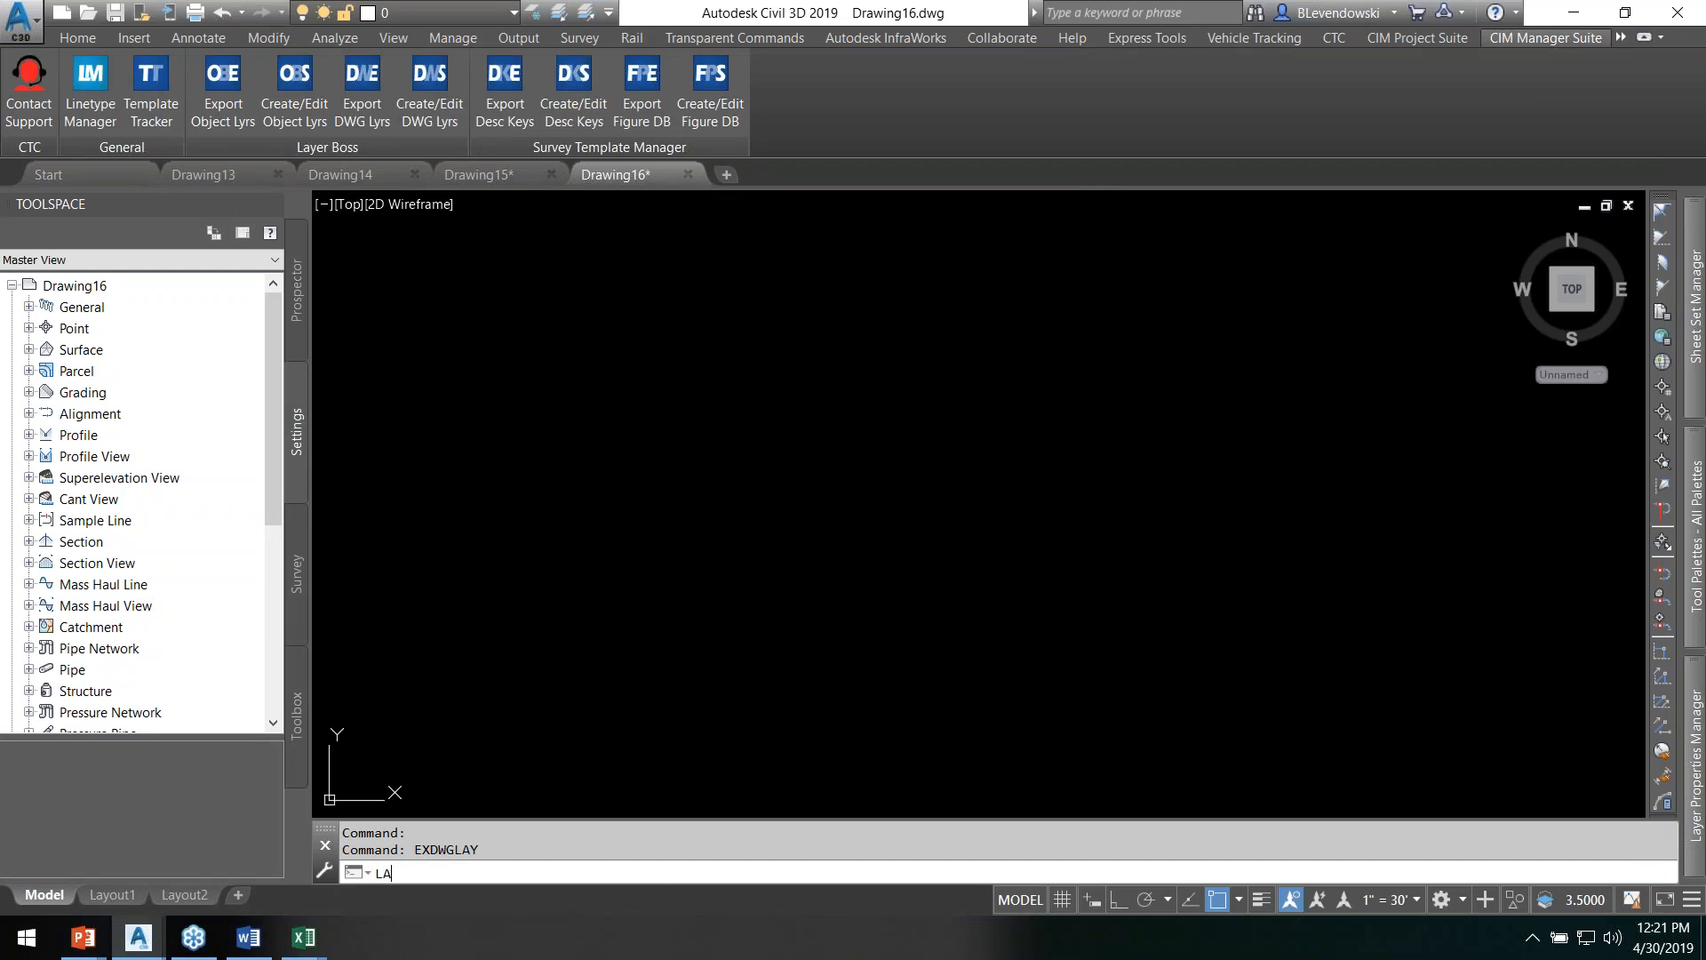
{"action": "key", "text": "Return"}
{"action": "scroll", "coordinate": [917, 587], "scroll_direction": "down", "scroll_amount": 15}
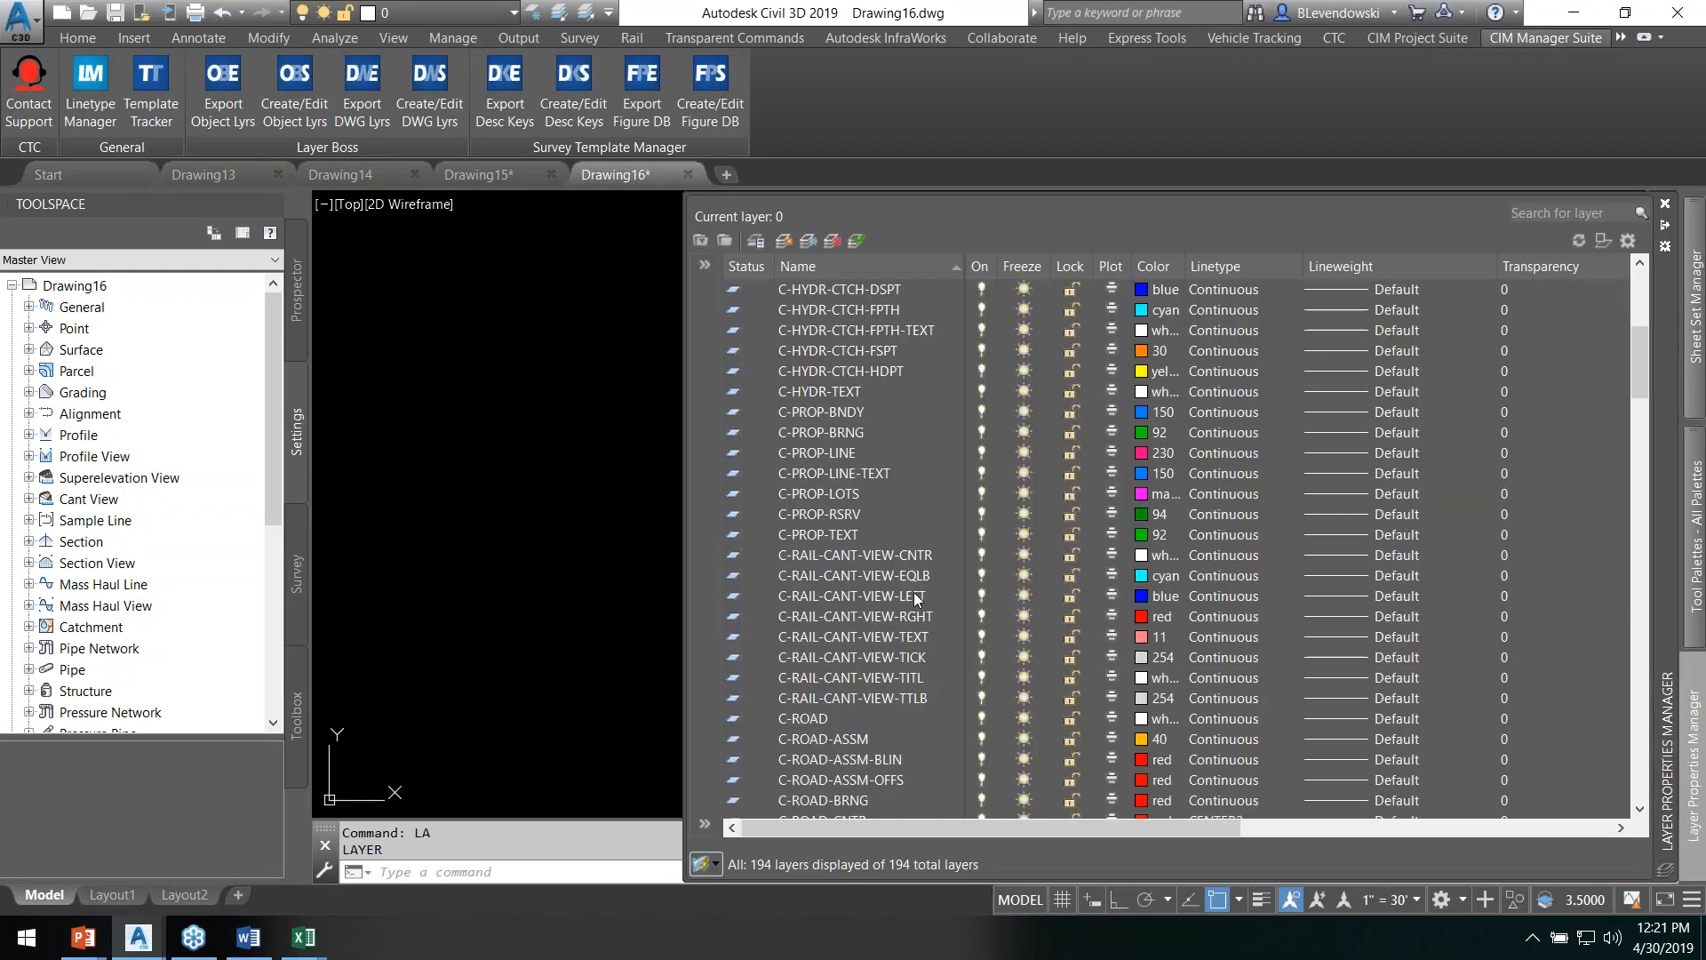
{"action": "scroll", "coordinate": [900, 603], "scroll_direction": "down", "scroll_amount": 20}
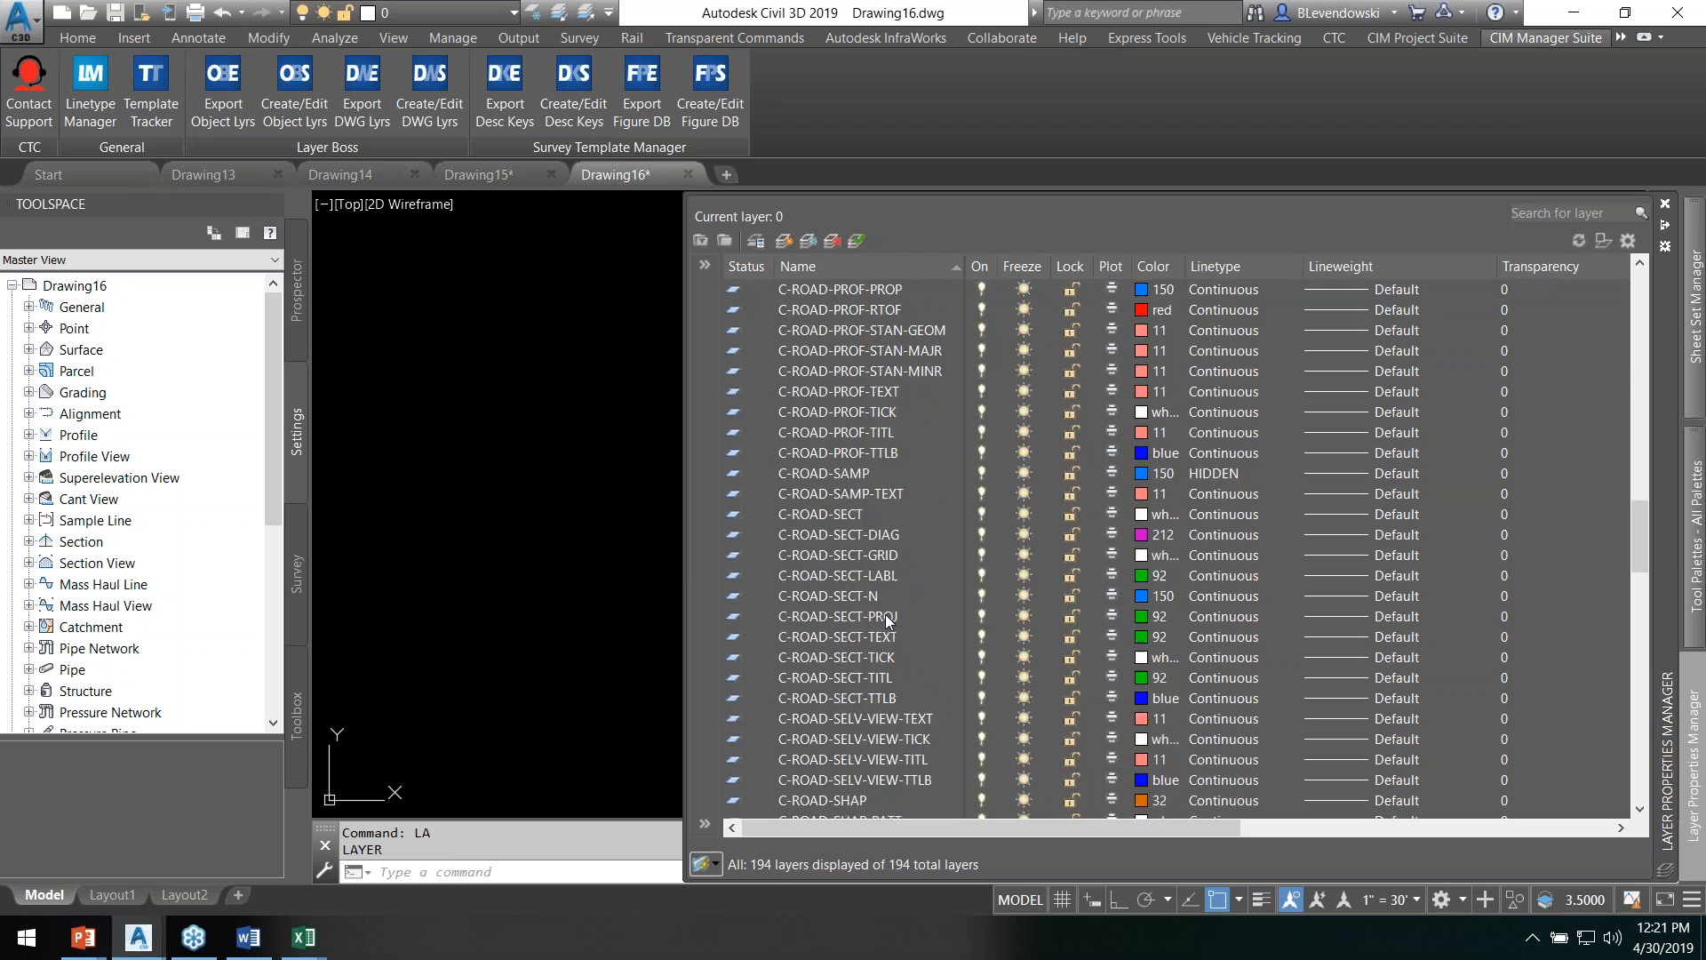
{"action": "scroll", "coordinate": [885, 574], "scroll_direction": "down", "scroll_amount": 2}
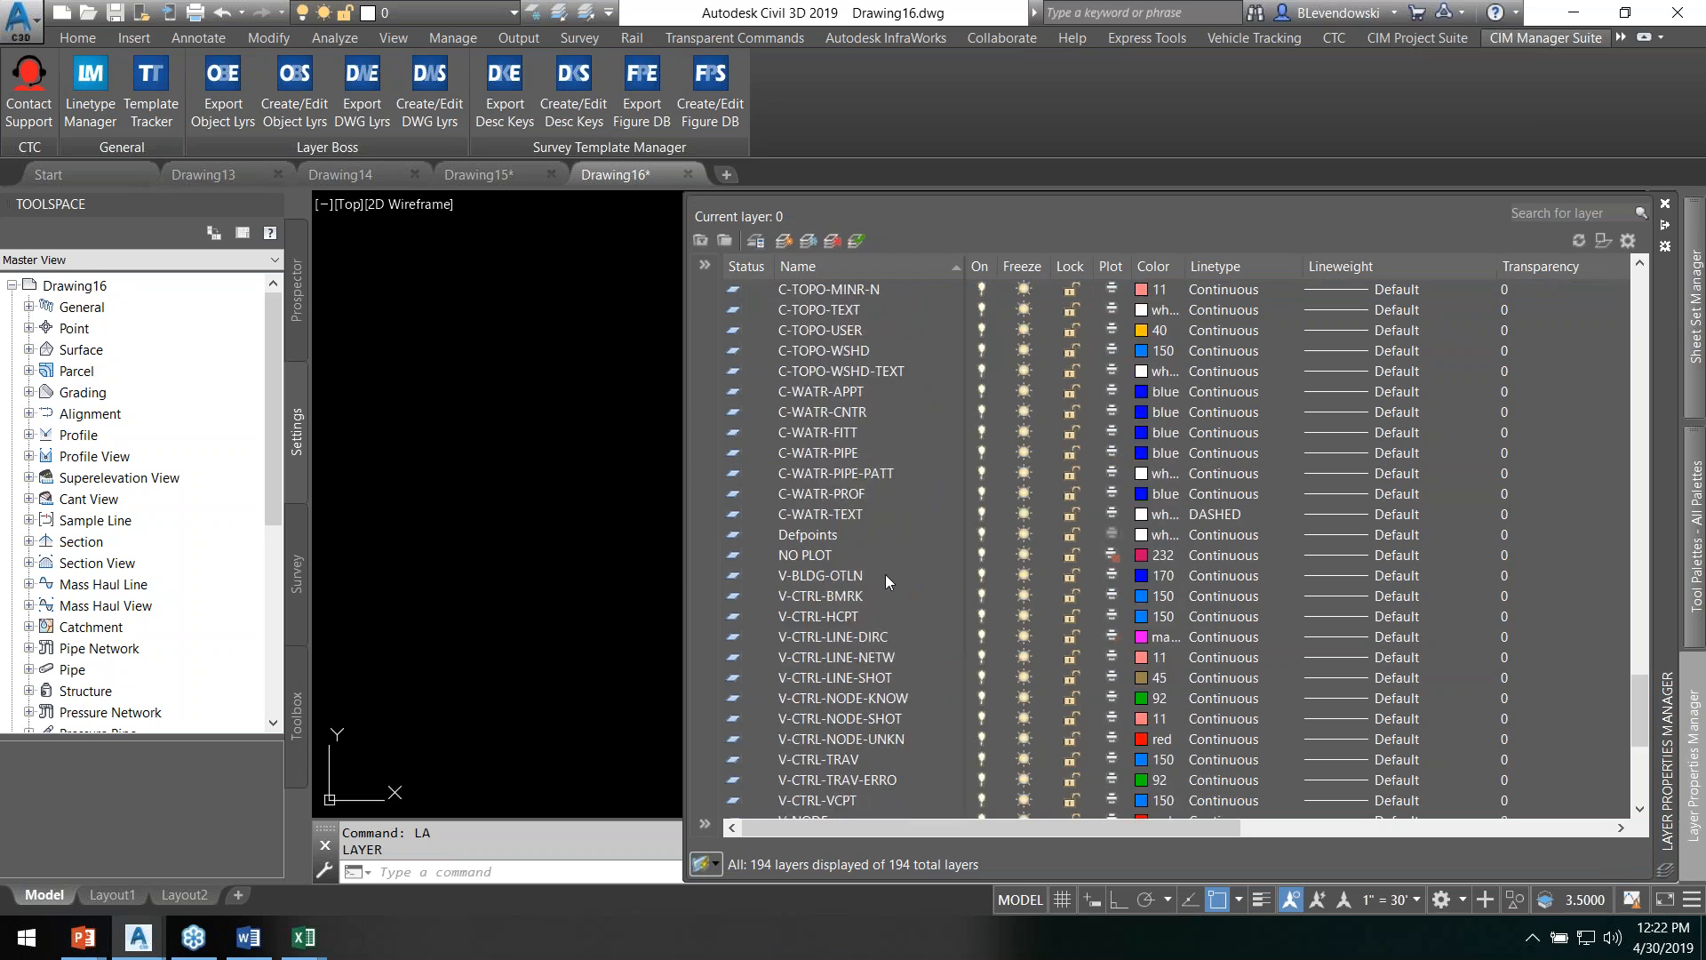
{"action": "scroll", "coordinate": [913, 562], "scroll_direction": "up", "scroll_amount": 20}
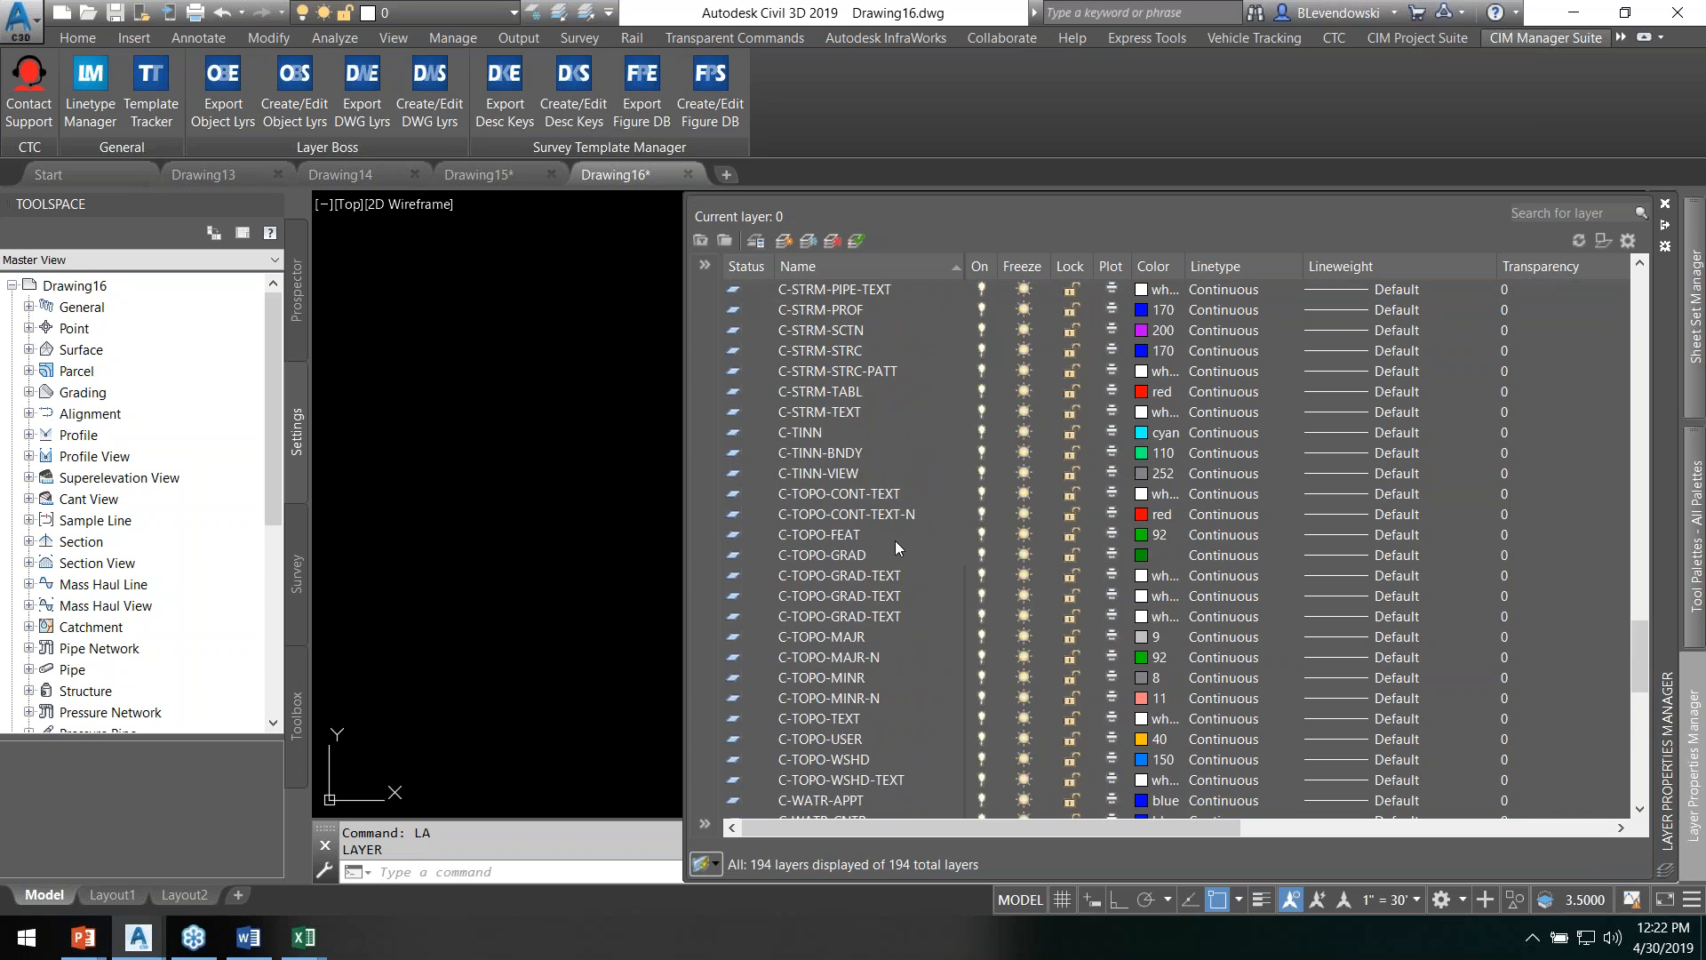
{"action": "scroll", "coordinate": [888, 533], "scroll_direction": "up", "scroll_amount": 15}
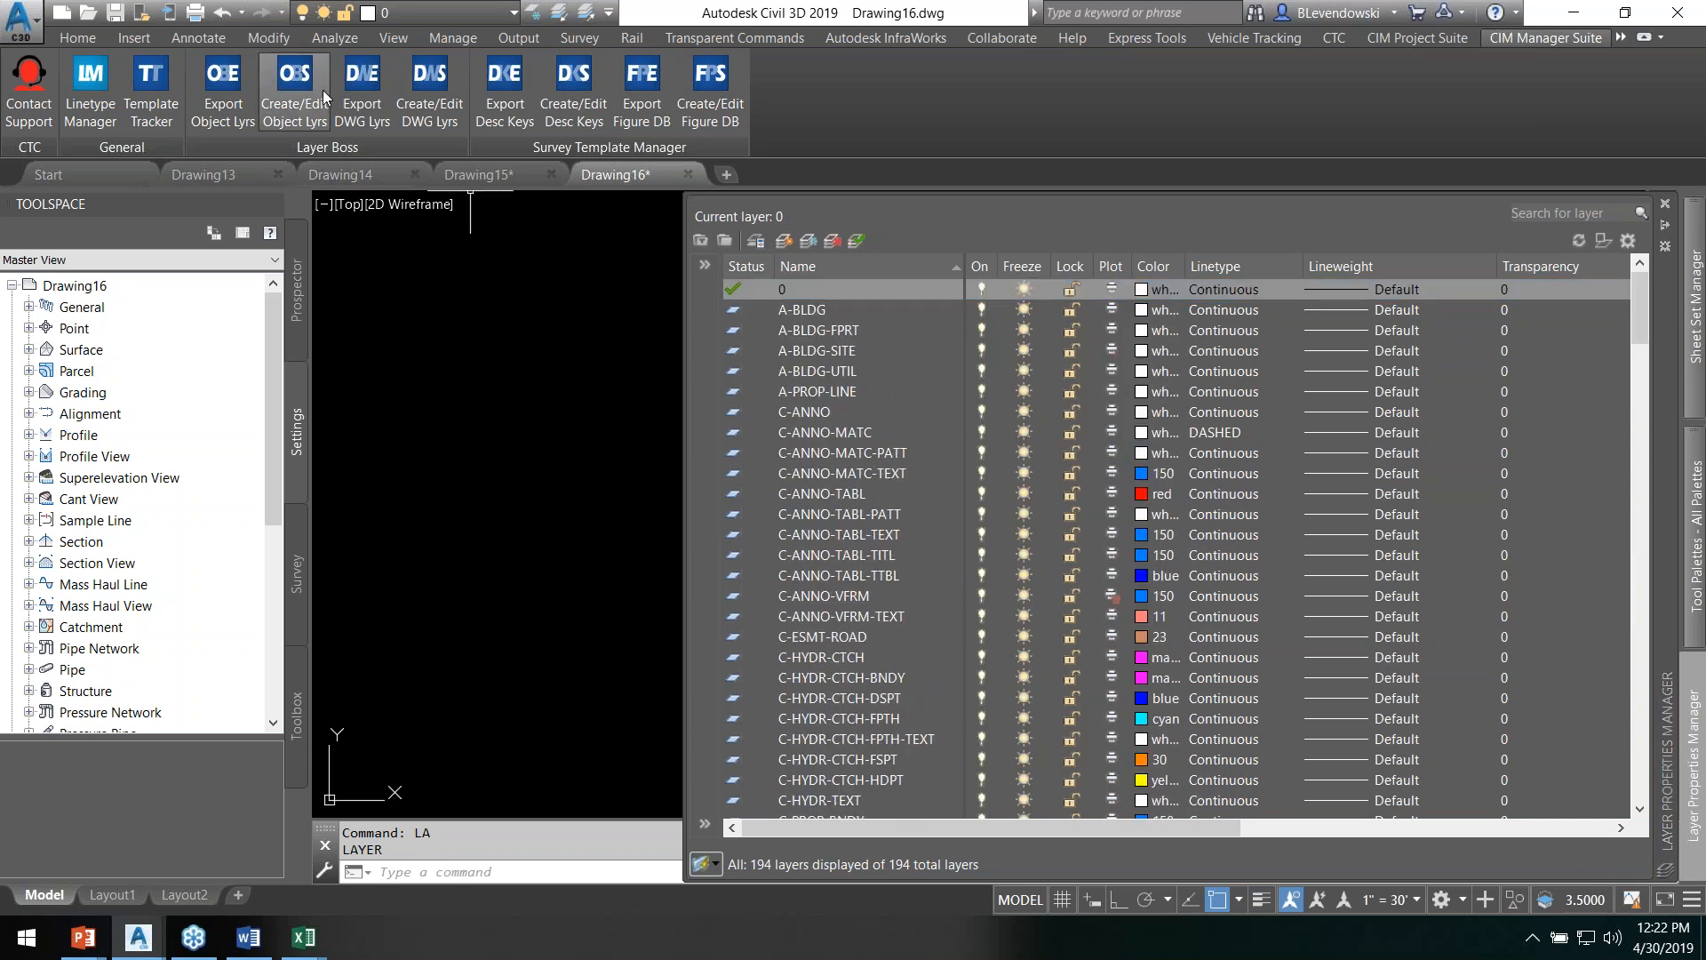
Step: Start Layer Boss's Create/Sync Drawing Layers command and choose Layers Properties Manager NEW.xlsx as its Excel source
{"action": "left_click", "coordinate": [415, 118]}
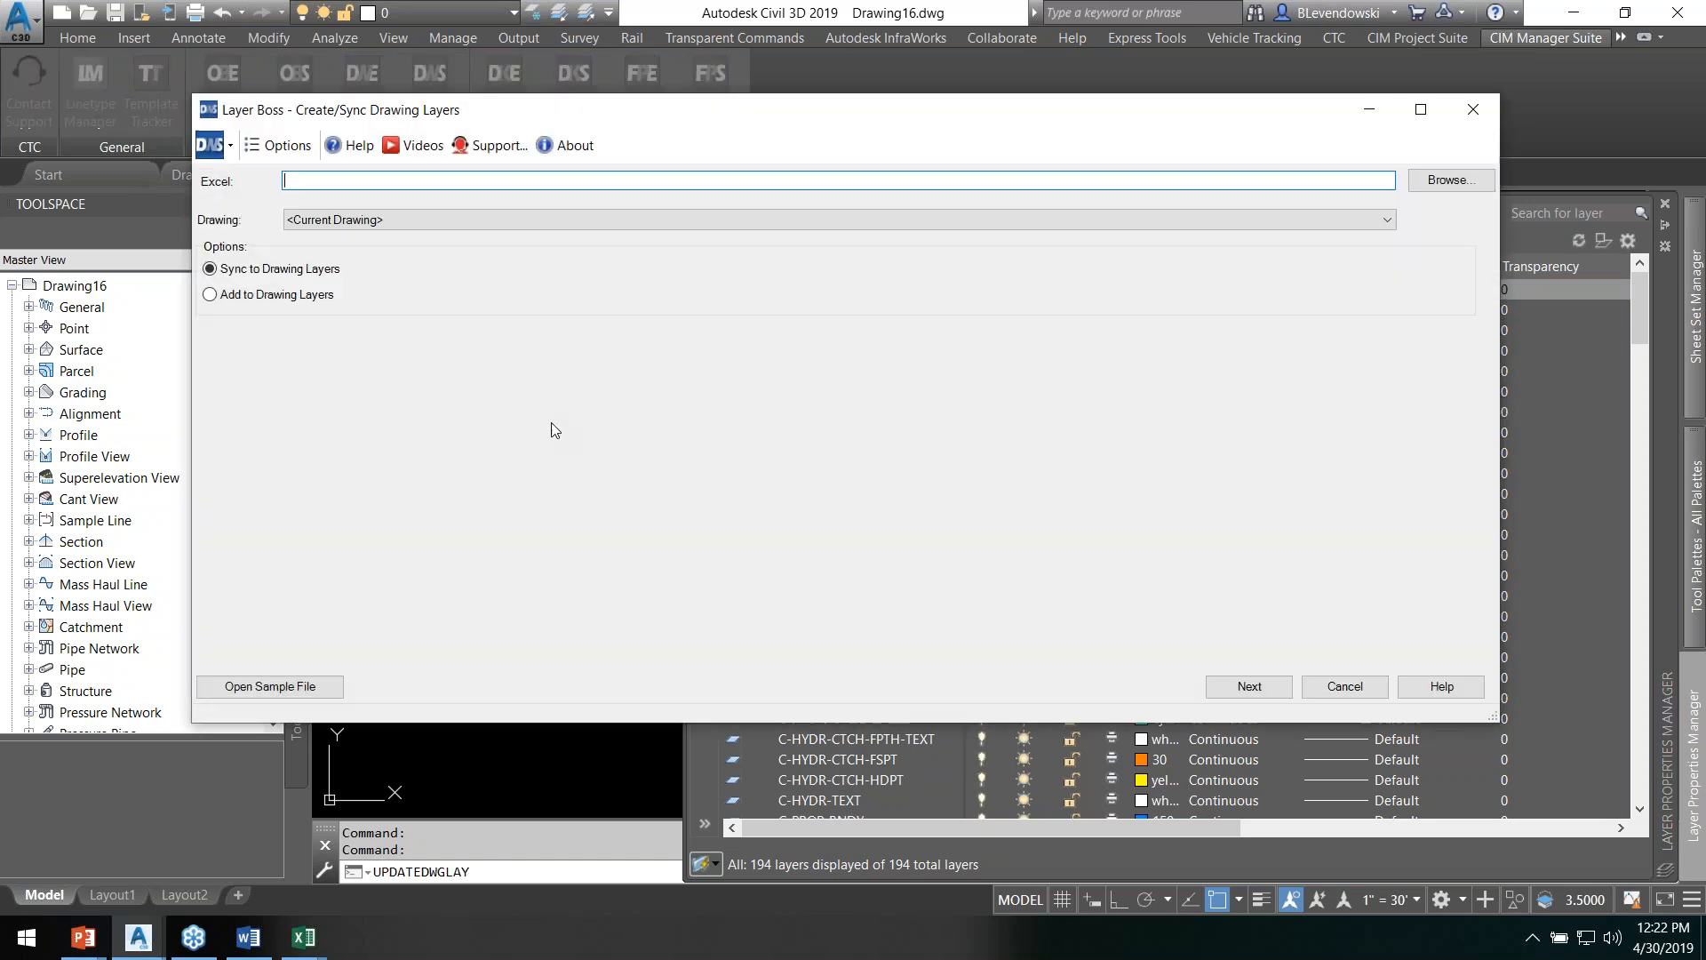
{"action": "left_click", "coordinate": [1473, 182]}
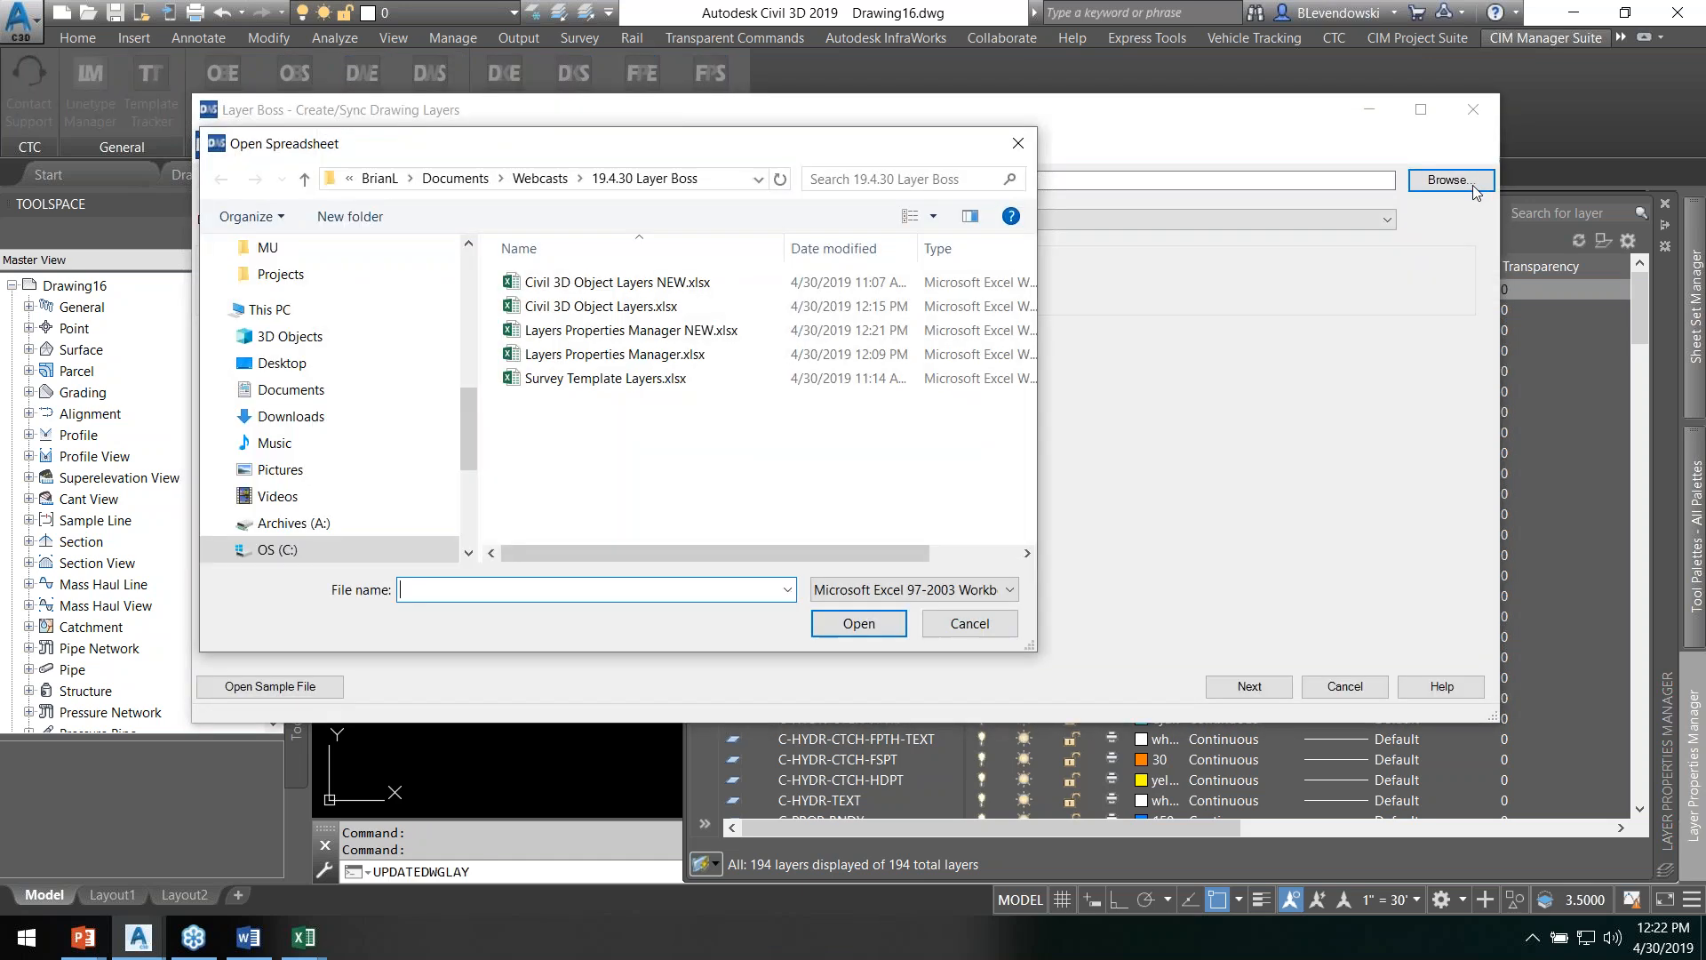
{"action": "double_click", "coordinate": [598, 334]}
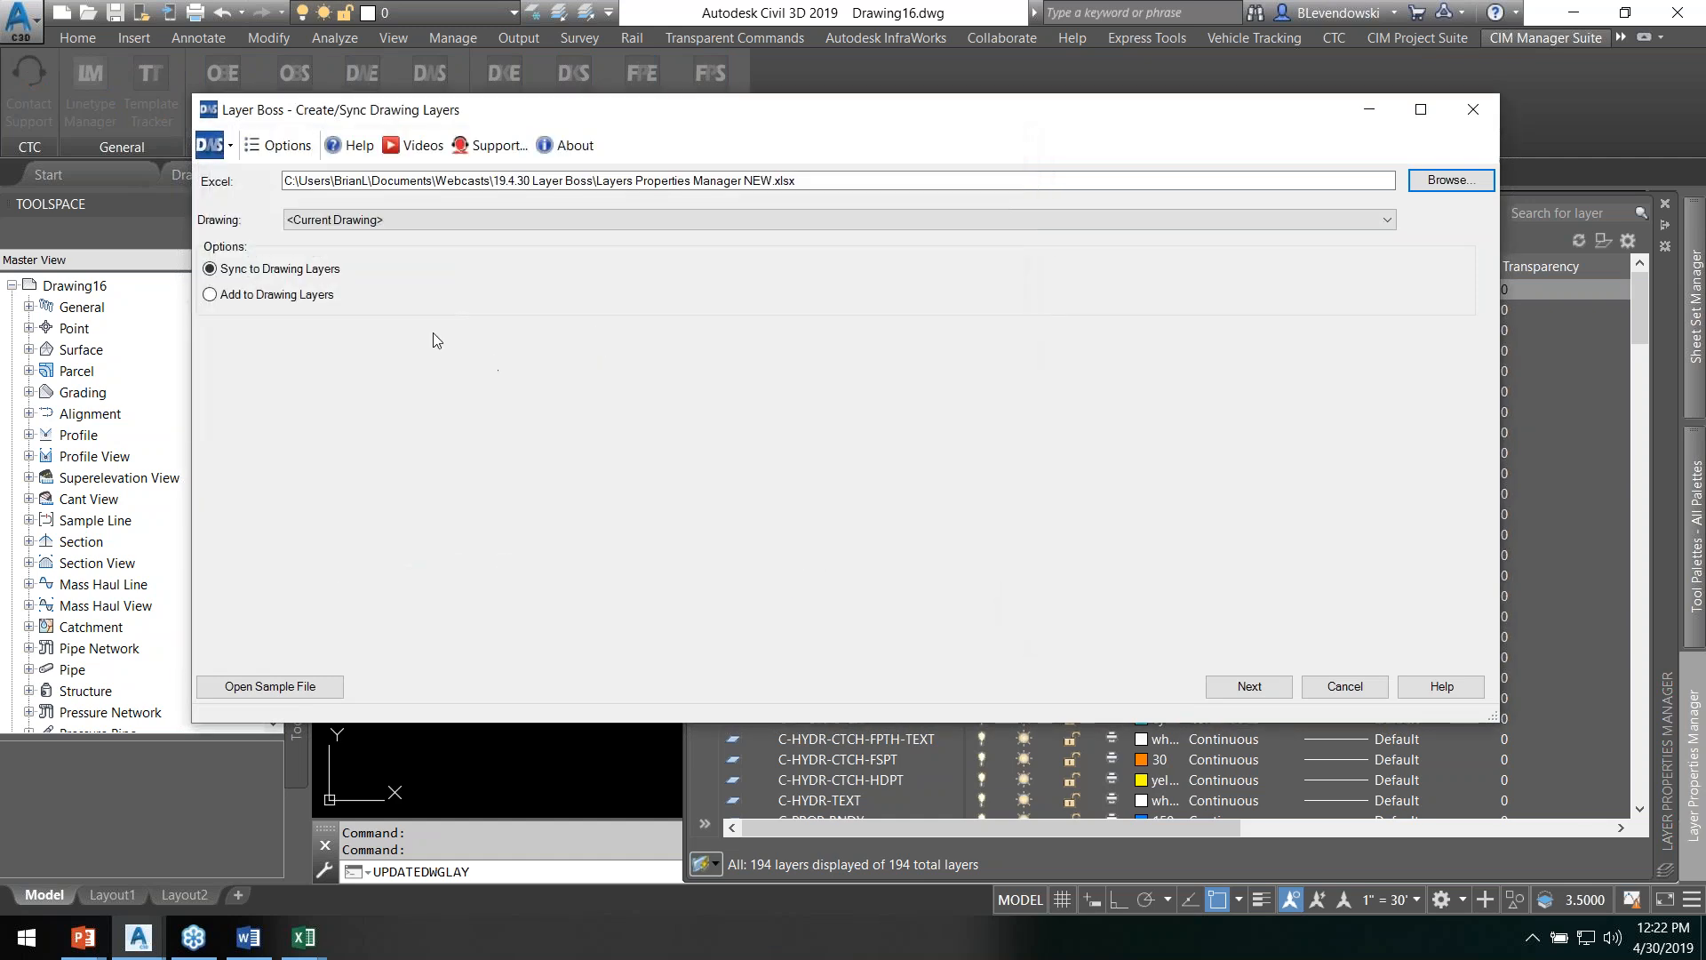
Step: Generate the layer sync report, maximize it, widen the New Layers Name column and review the new, unchanged, duplicate and undeletable layers
{"action": "left_click", "coordinate": [1249, 686]}
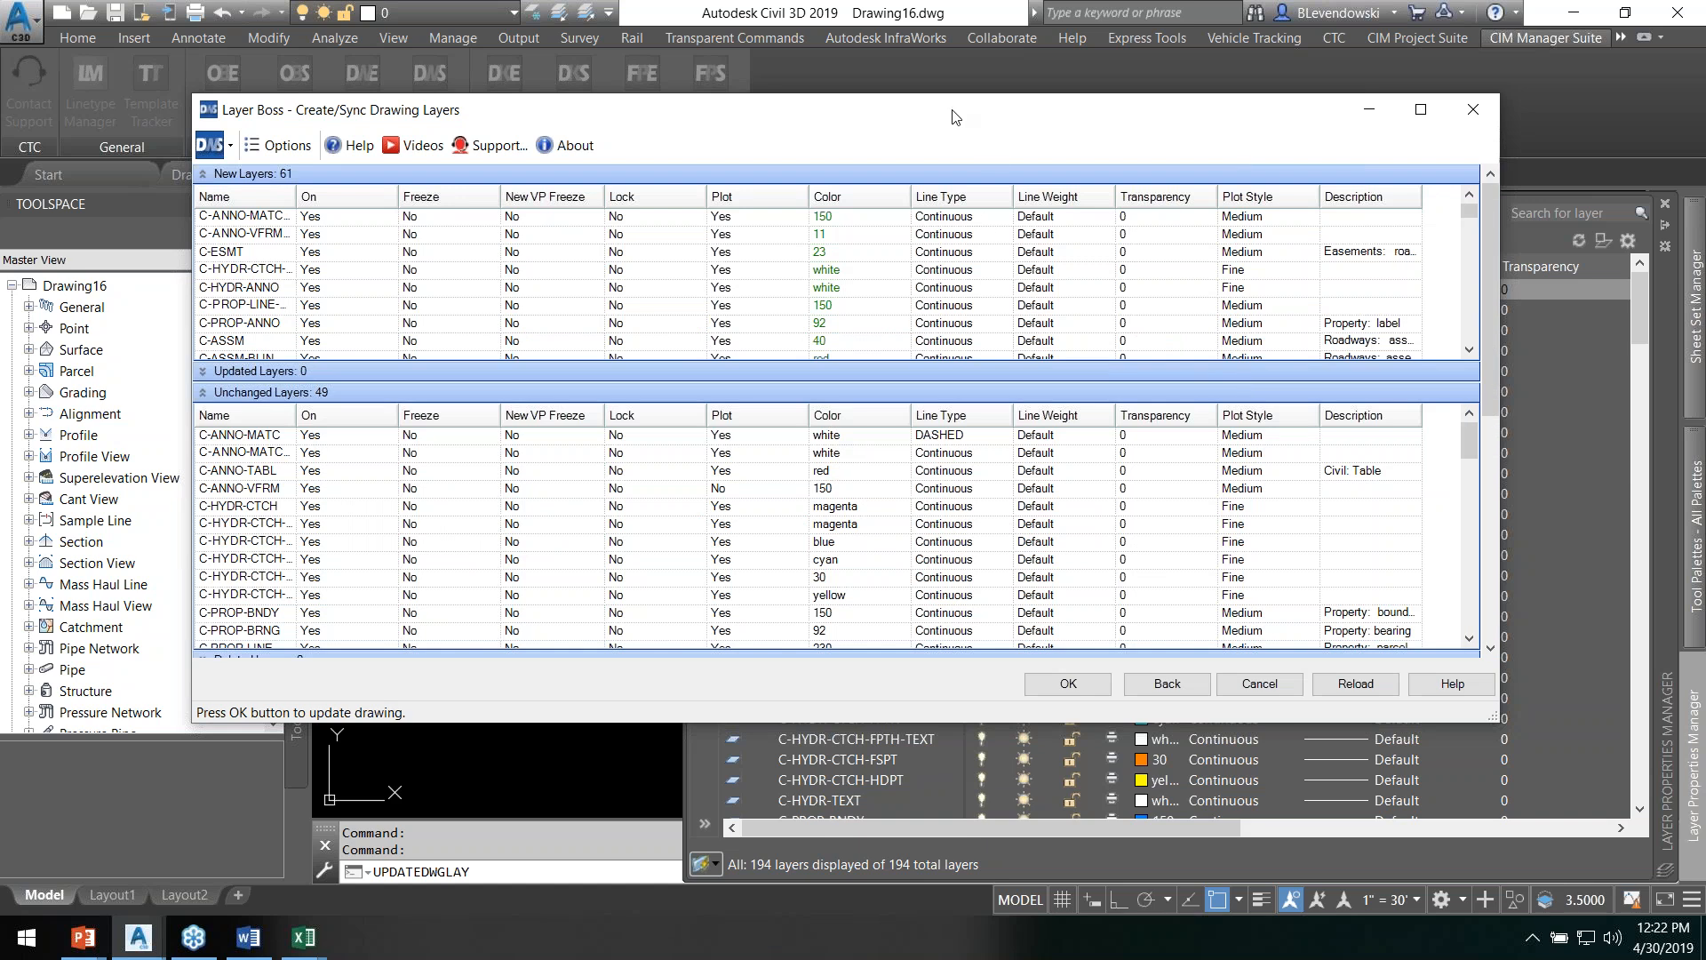
{"action": "double_click", "coordinate": [955, 117]}
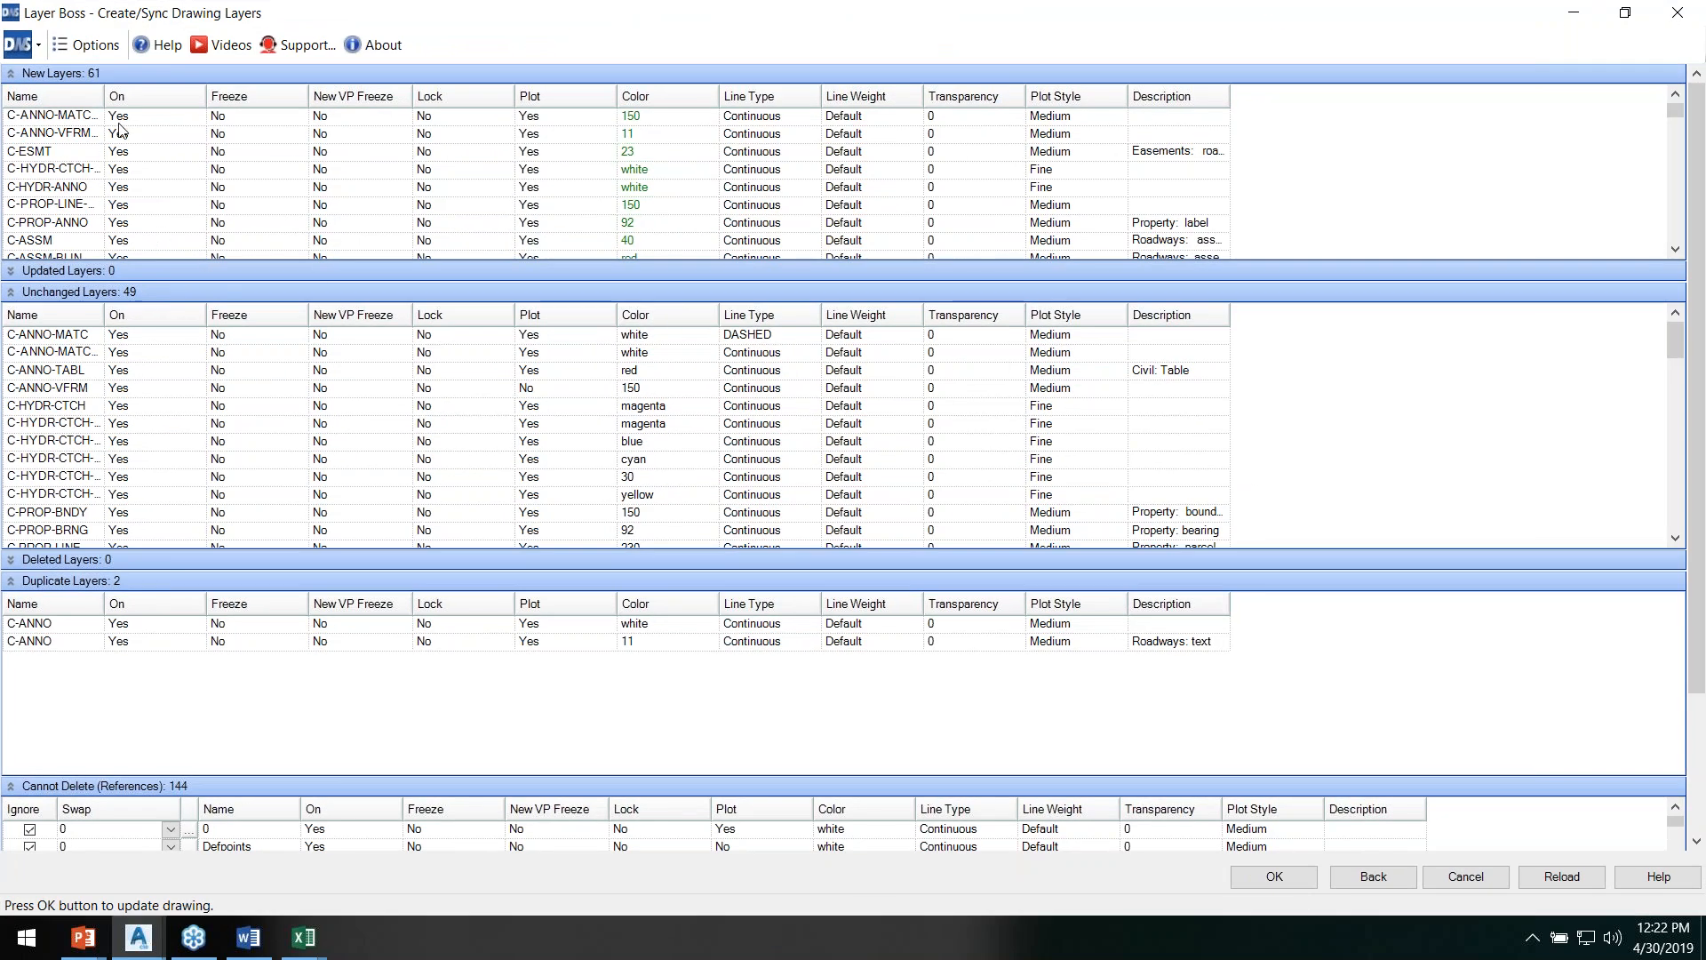
{"action": "left_click_drag", "start_coordinate": [104, 96], "coordinate": [173, 96]}
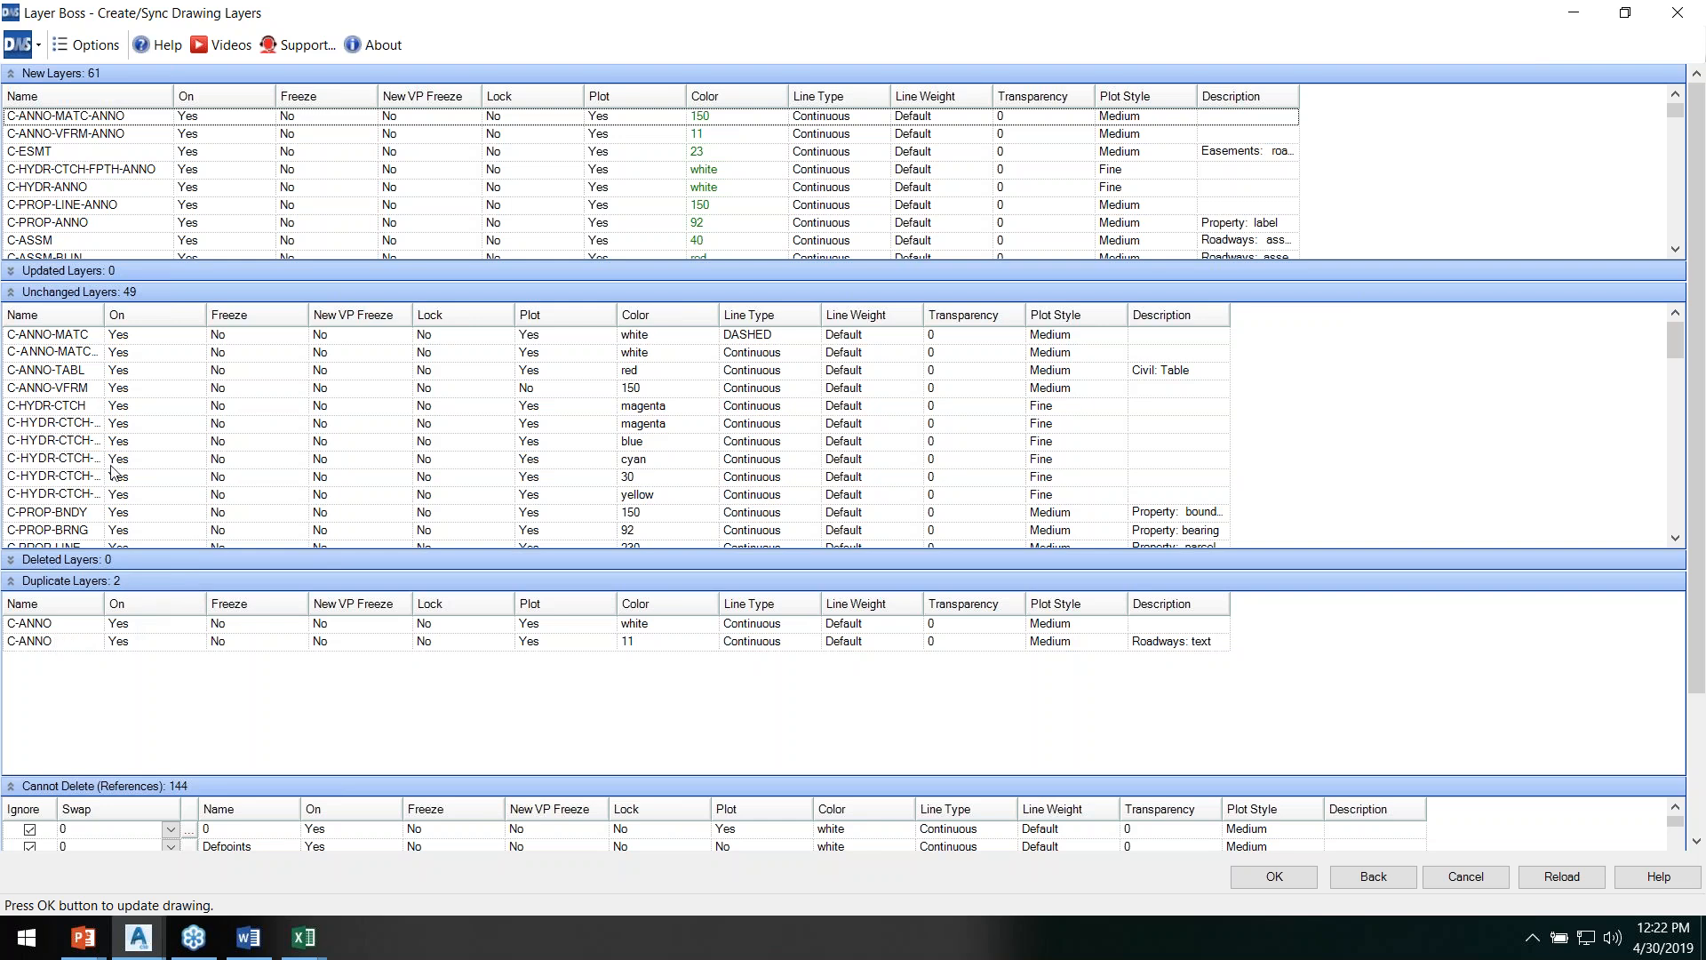
{"action": "scroll", "coordinate": [113, 472], "scroll_direction": "down", "scroll_amount": 3}
{"action": "scroll", "coordinate": [203, 733], "scroll_direction": "down", "scroll_amount": 5}
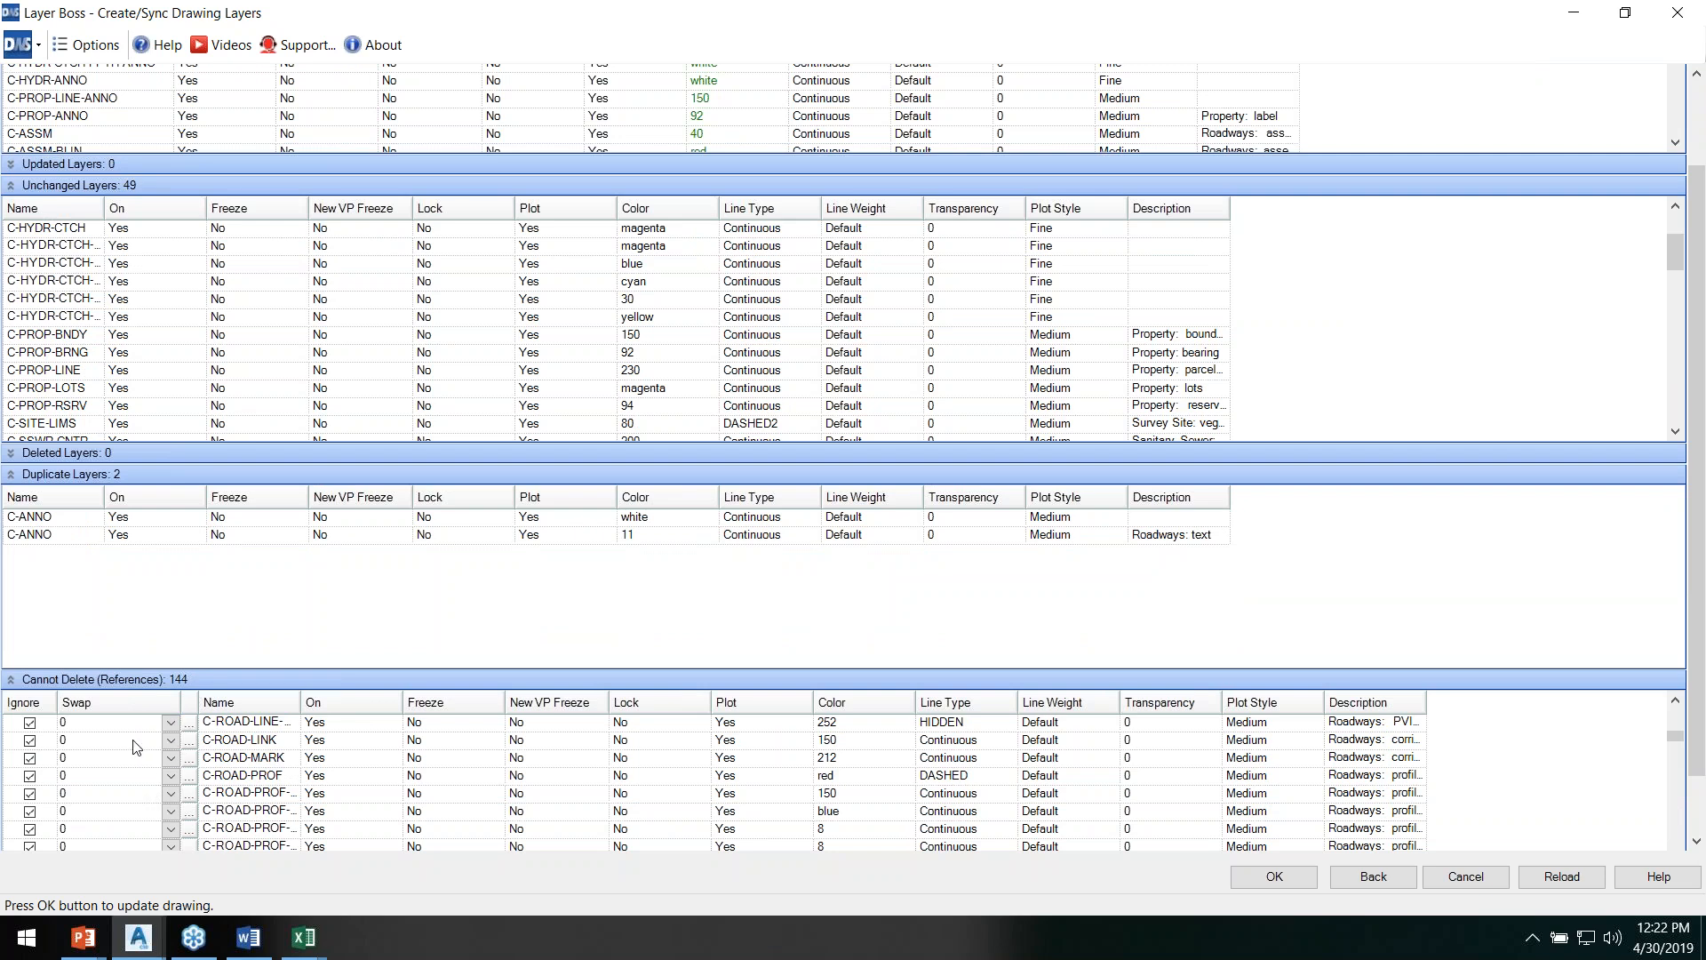
{"action": "scroll", "coordinate": [280, 774], "scroll_direction": "down", "scroll_amount": 5}
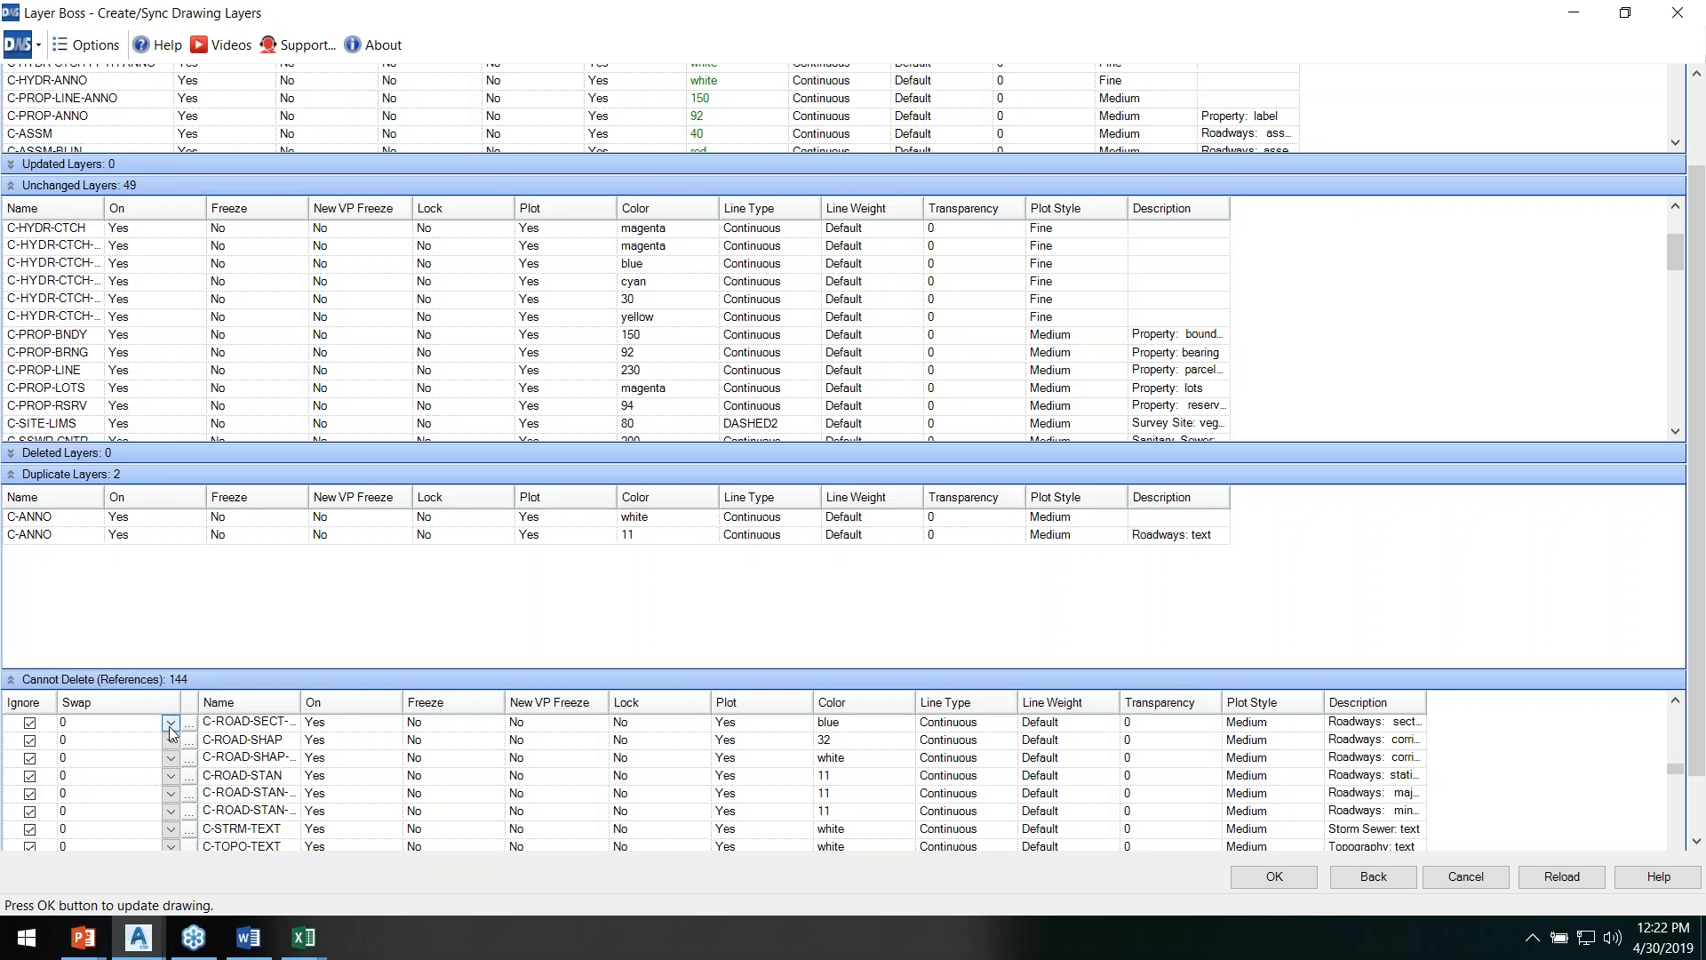
Step: Try swapping a C-ROAD-SECT layer to A-BLDG-UTIL and C-ROAD-SHAP to A-BLDG-FPRT in the Cannot Delete list, and cancel the sync
{"action": "scroll", "coordinate": [171, 731], "scroll_direction": "down", "scroll_amount": 3}
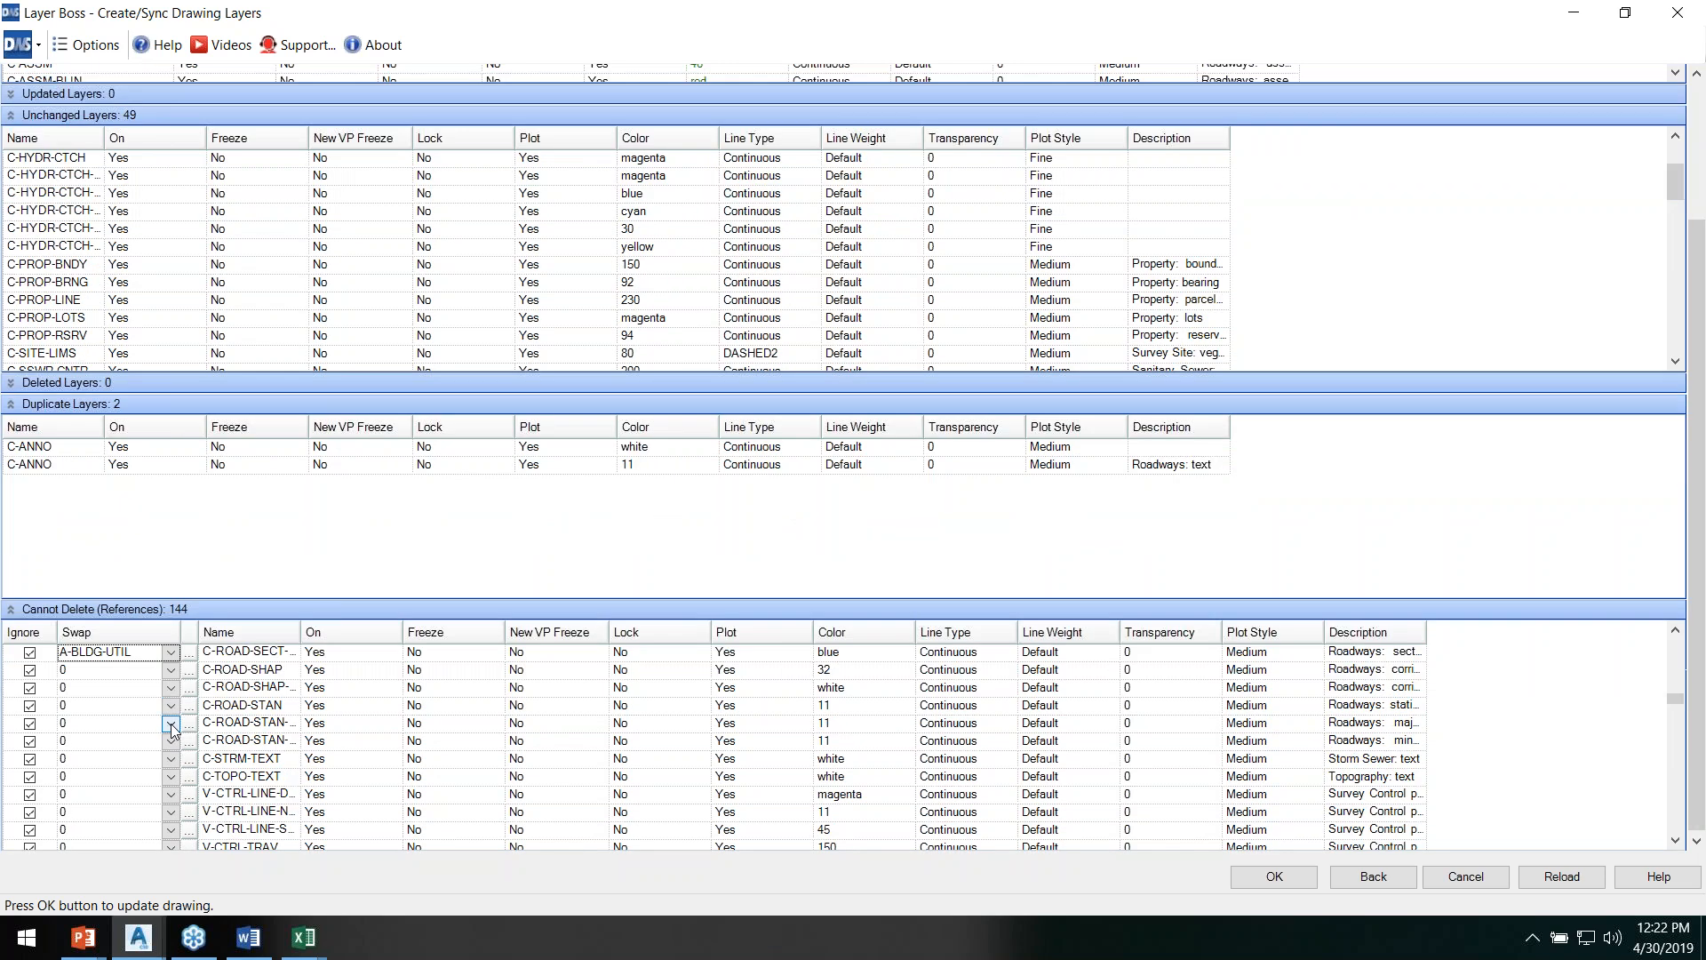
{"action": "left_click", "coordinate": [171, 670]}
{"action": "left_click", "coordinate": [132, 724]}
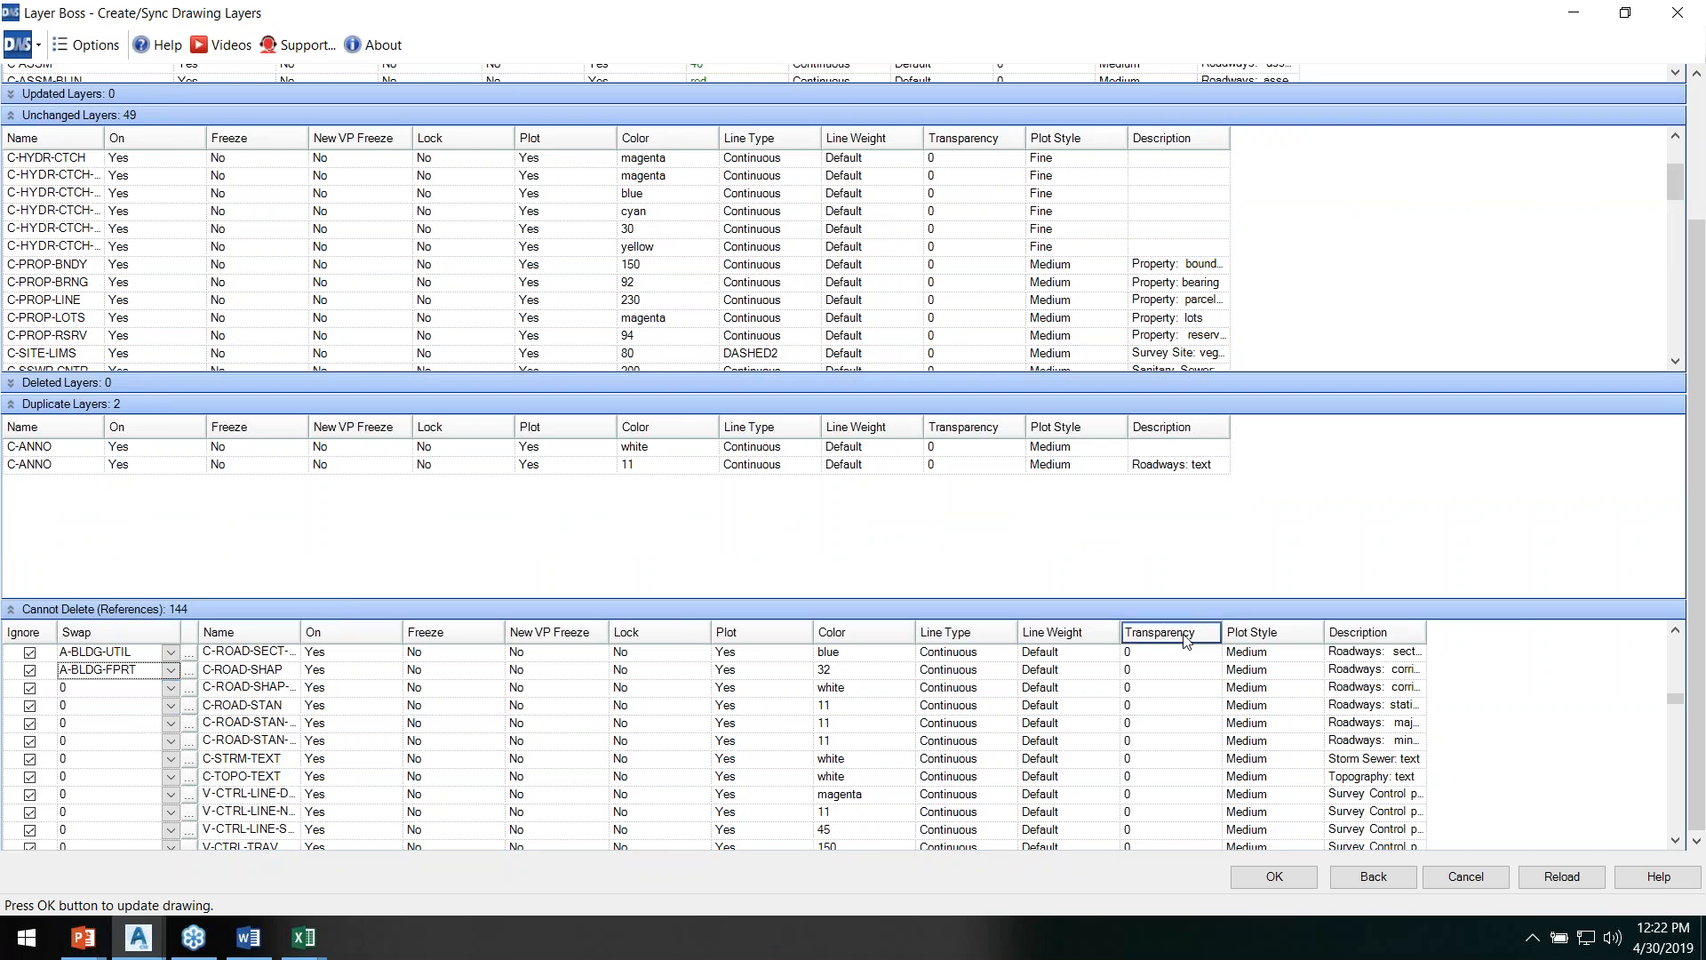
{"action": "left_click", "coordinate": [1463, 875]}
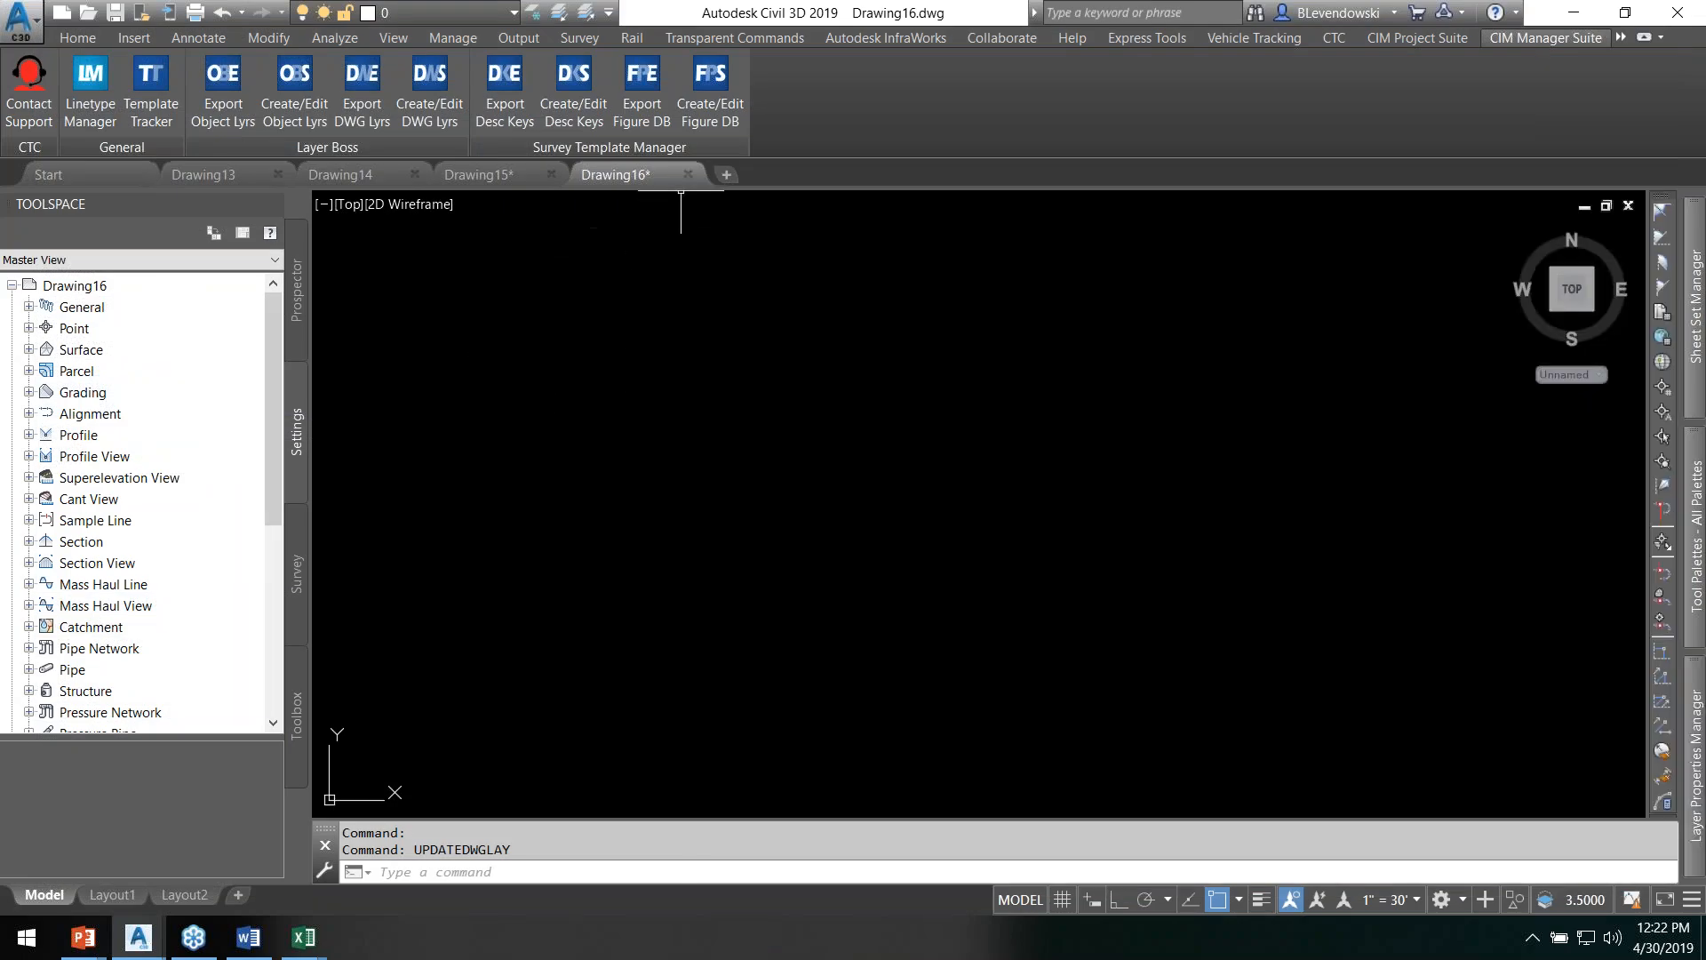
Step: Create a new drawing from the acad.dwt template and open its Layer Properties Manager
{"action": "left_click", "coordinate": [60, 16]}
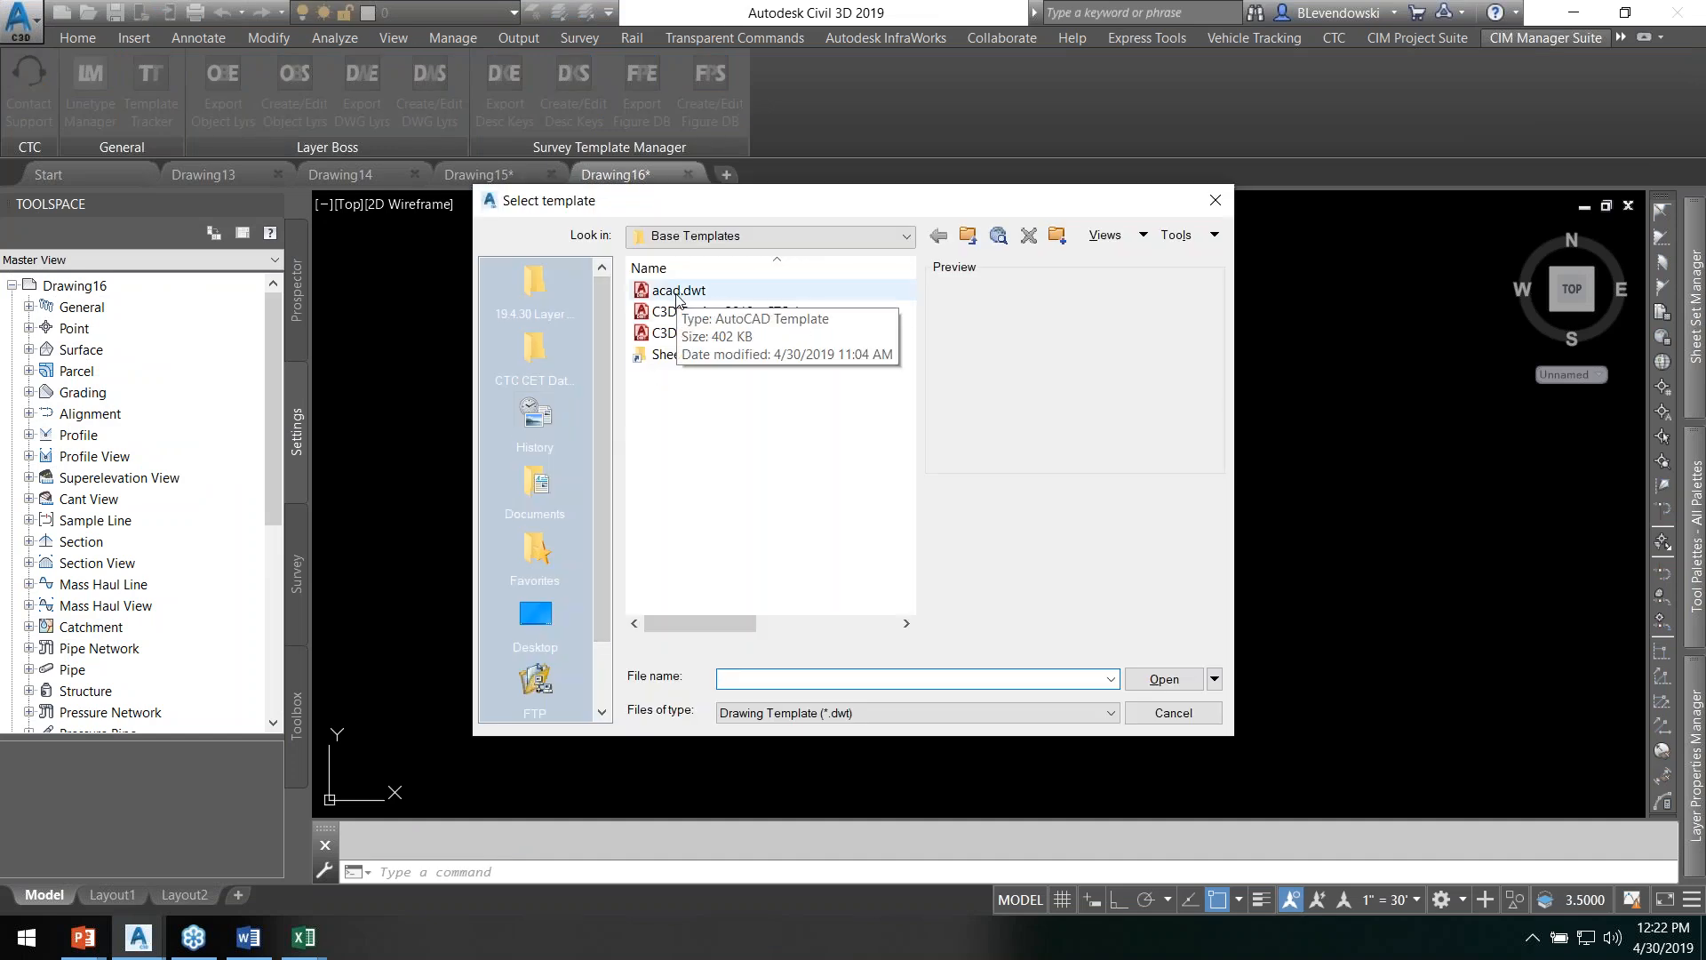
{"action": "double_click", "coordinate": [679, 292]}
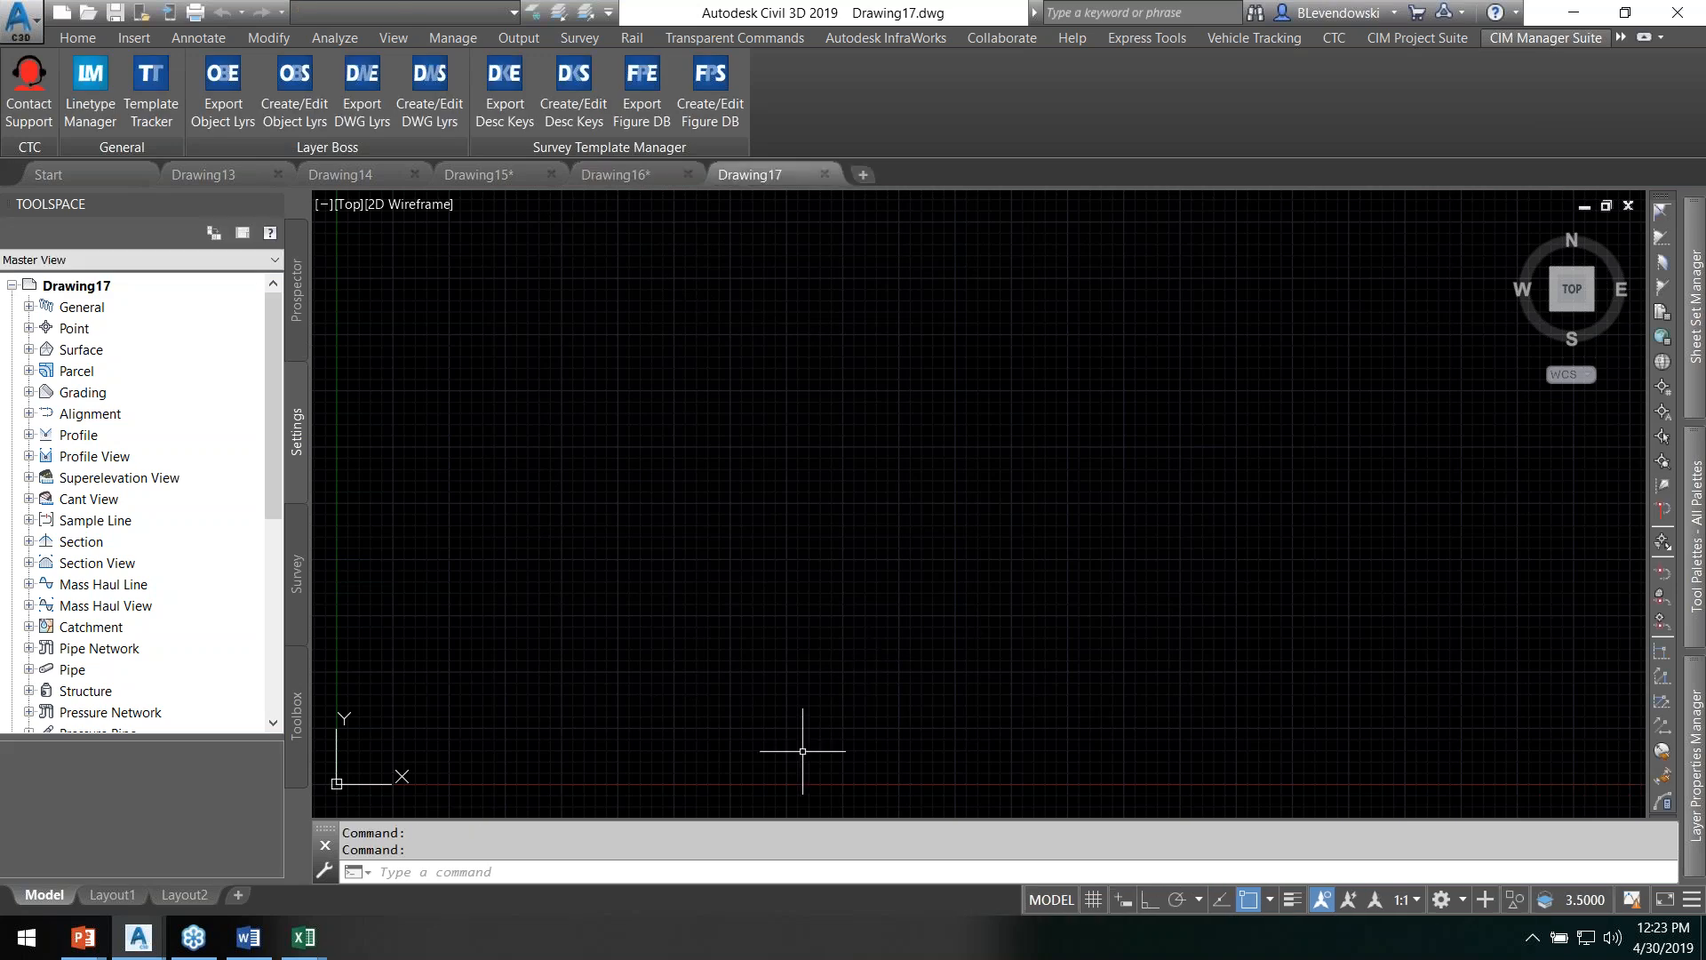
{"action": "type", "text": "LA"}
{"action": "key", "text": "Return"}
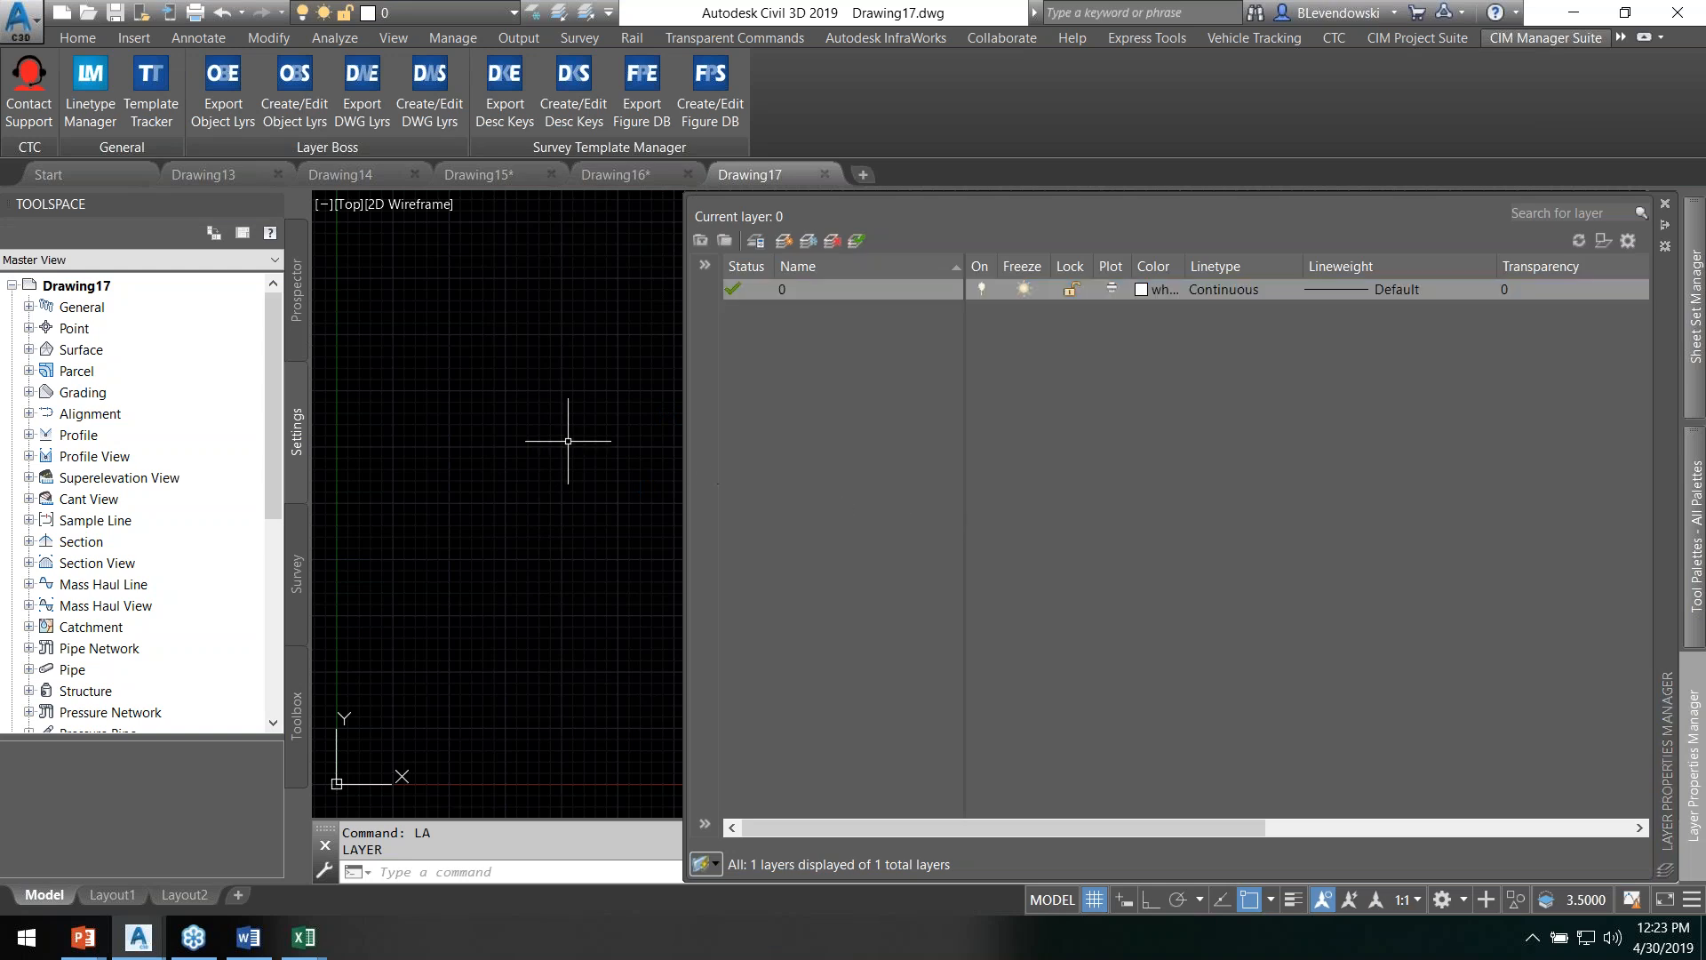
Step: Generate a Create/Sync Drawing Layers report for the new drawing from Layers Properties Manager NEW.xlsx and inspect the duplicate C-ANNO layers
{"action": "left_click", "coordinate": [428, 94]}
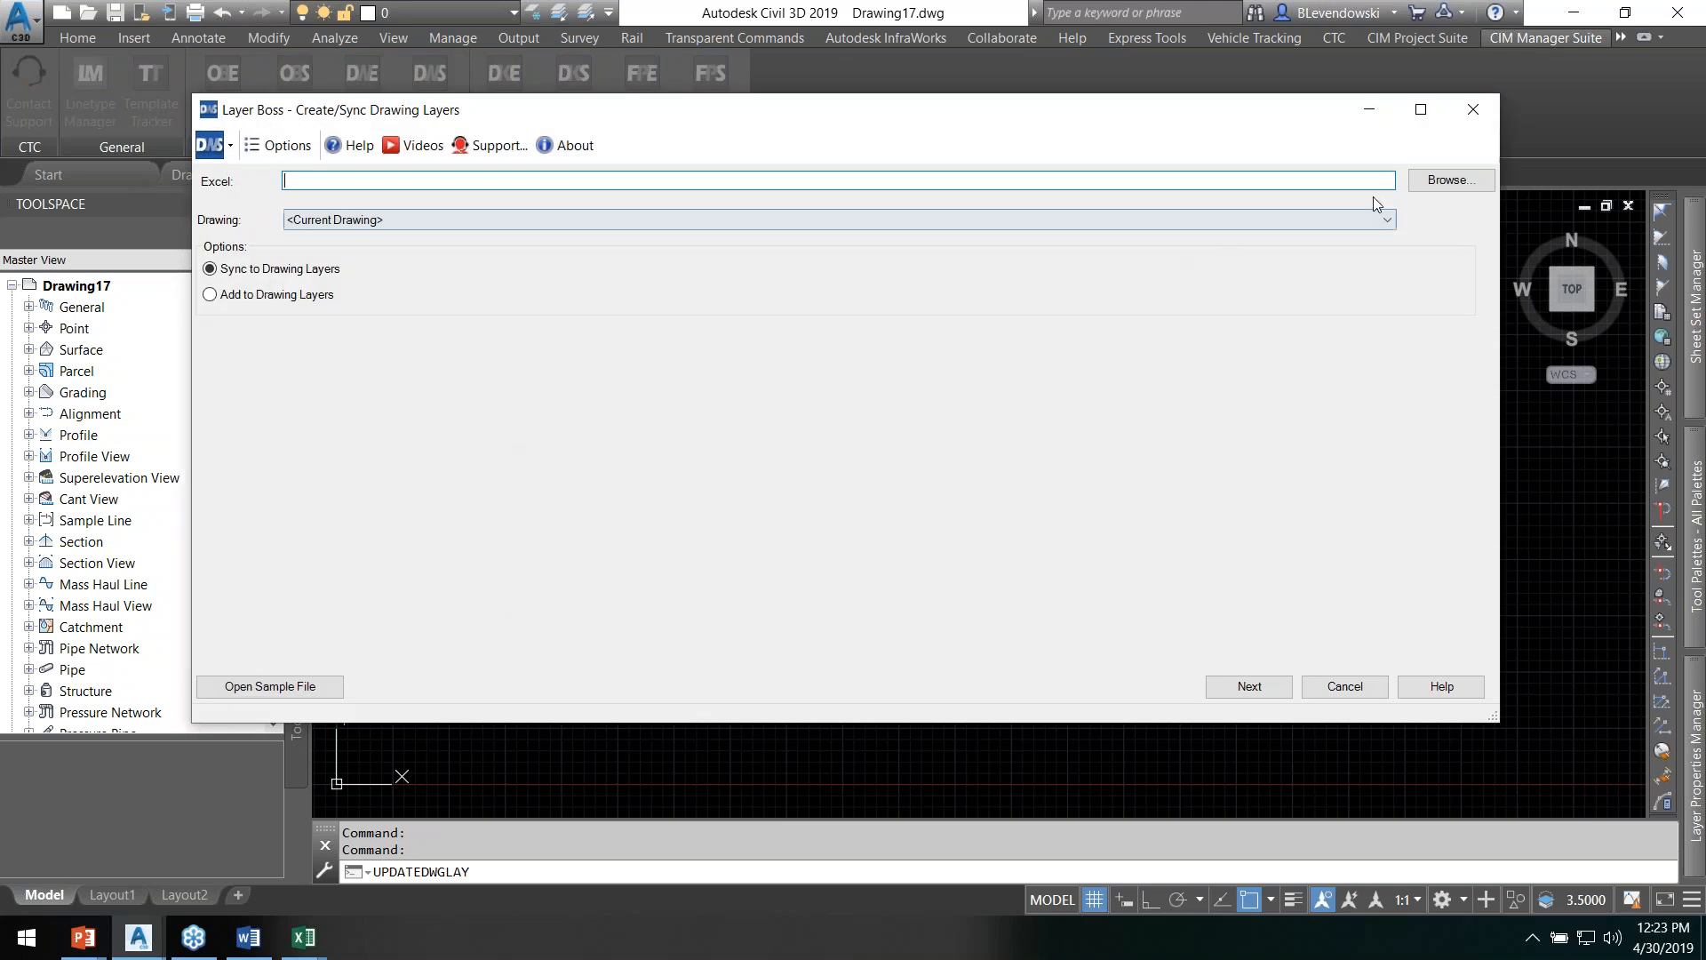
{"action": "left_click", "coordinate": [1451, 179]}
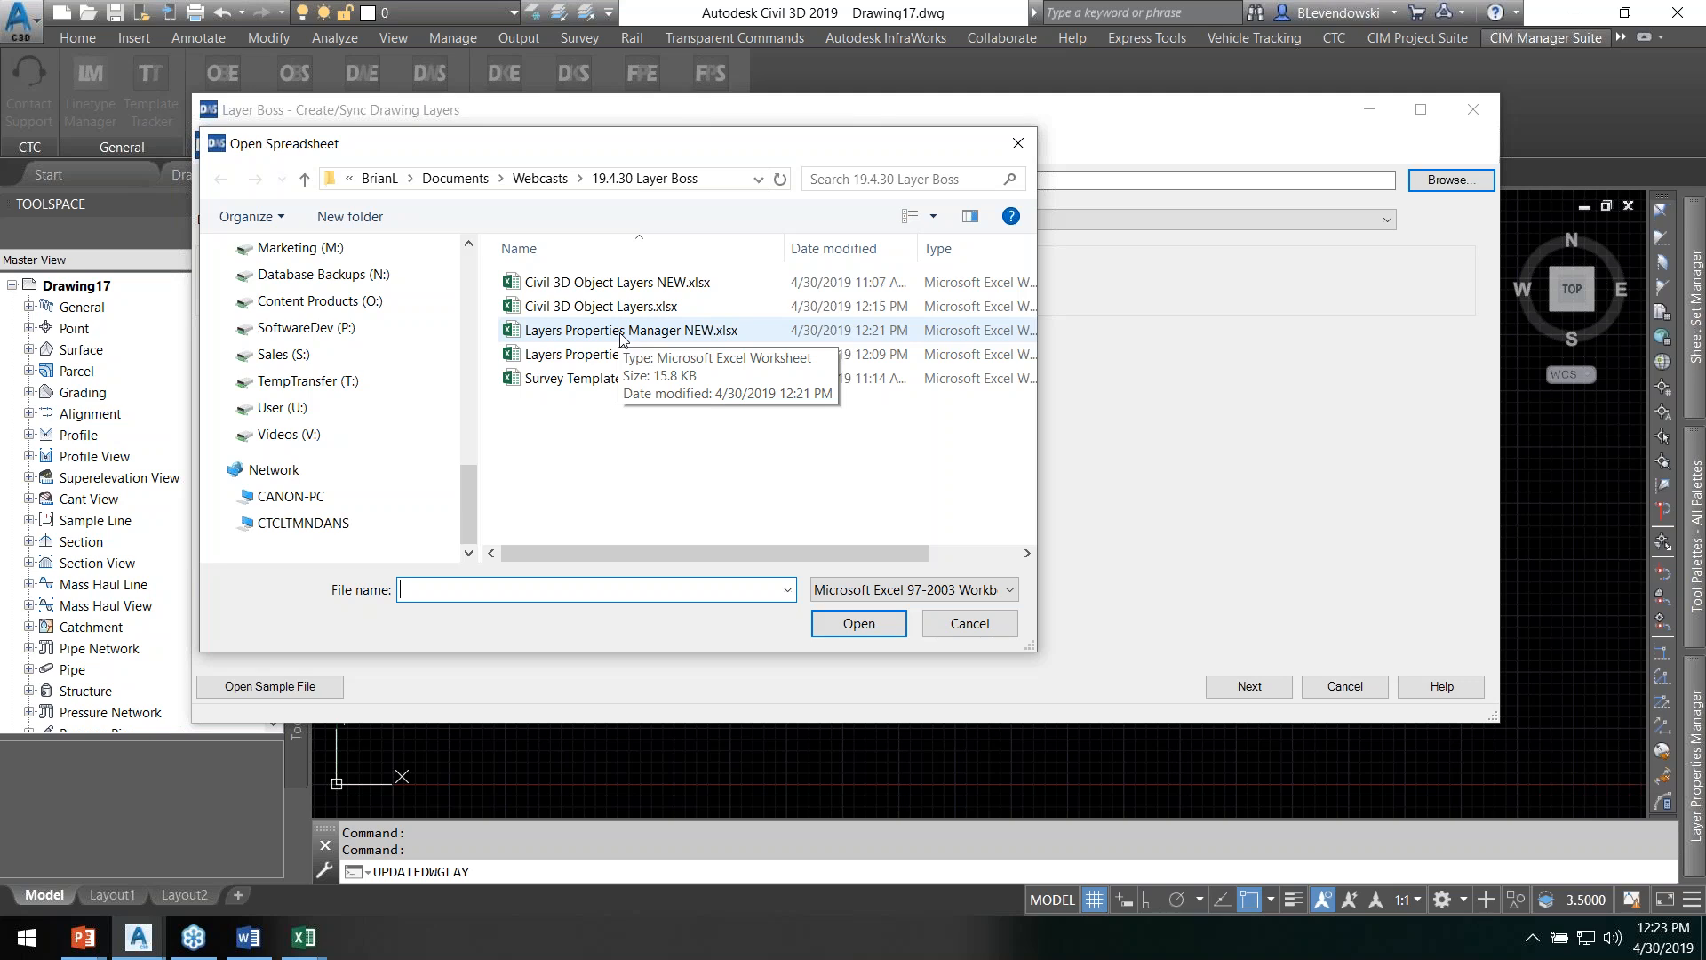
{"action": "double_click", "coordinate": [621, 331]}
{"action": "left_click", "coordinate": [1249, 686]}
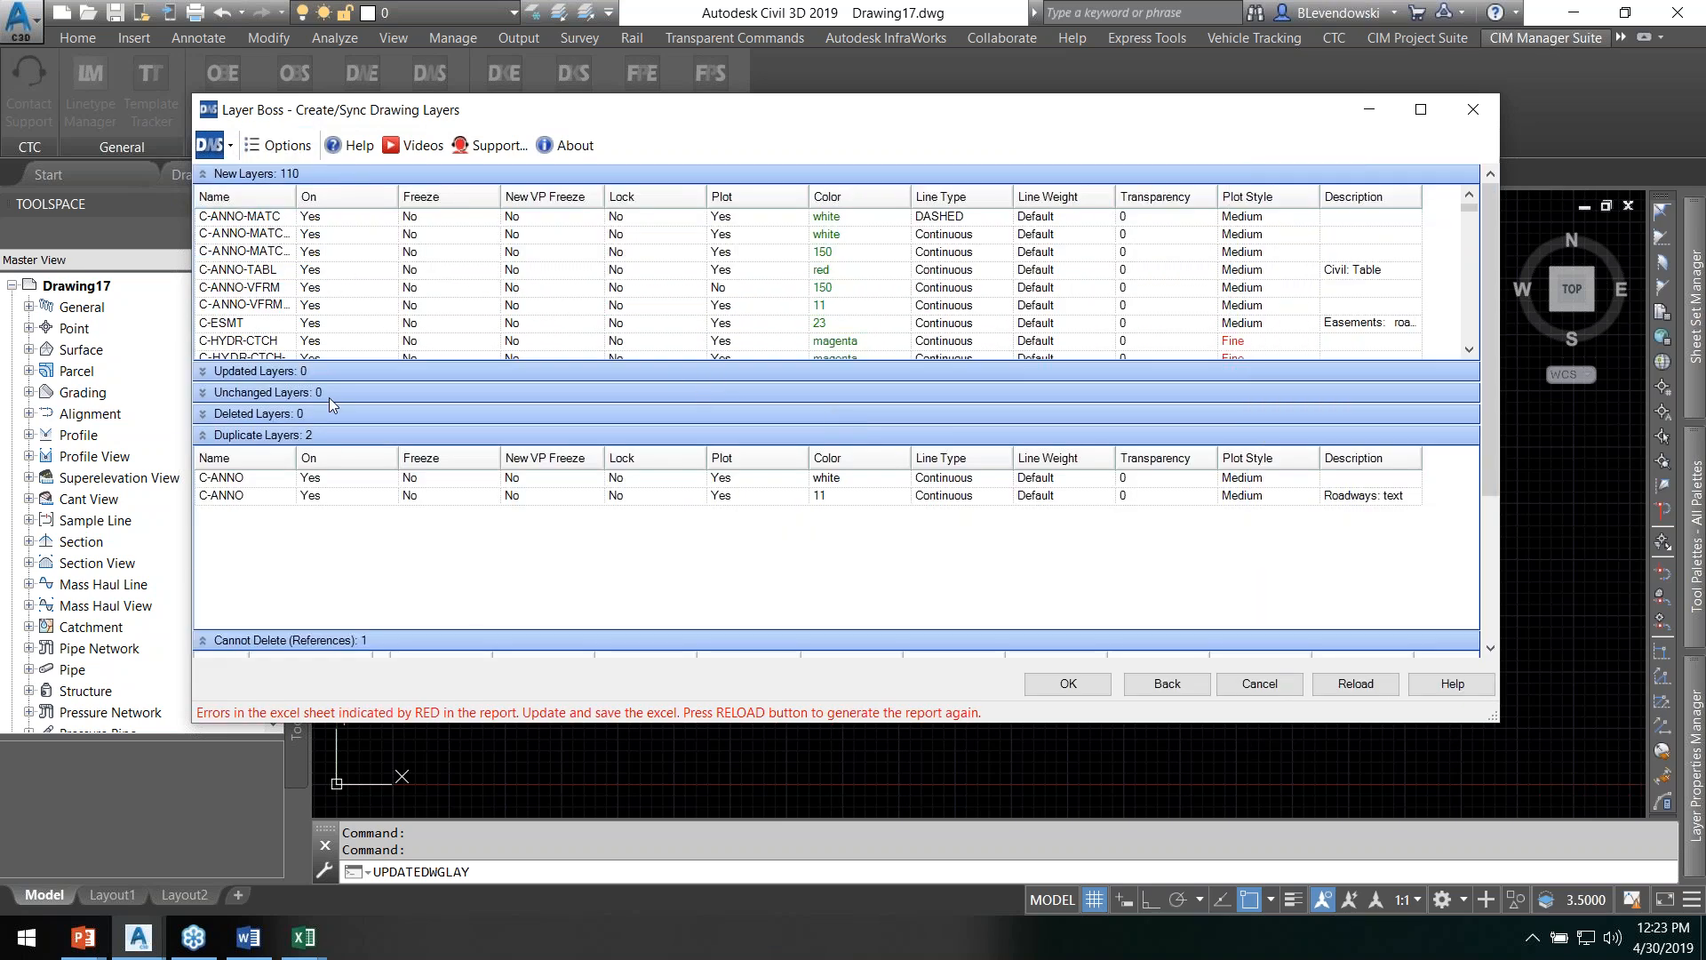
{"action": "left_click", "coordinate": [248, 480]}
{"action": "left_click", "coordinate": [253, 496]}
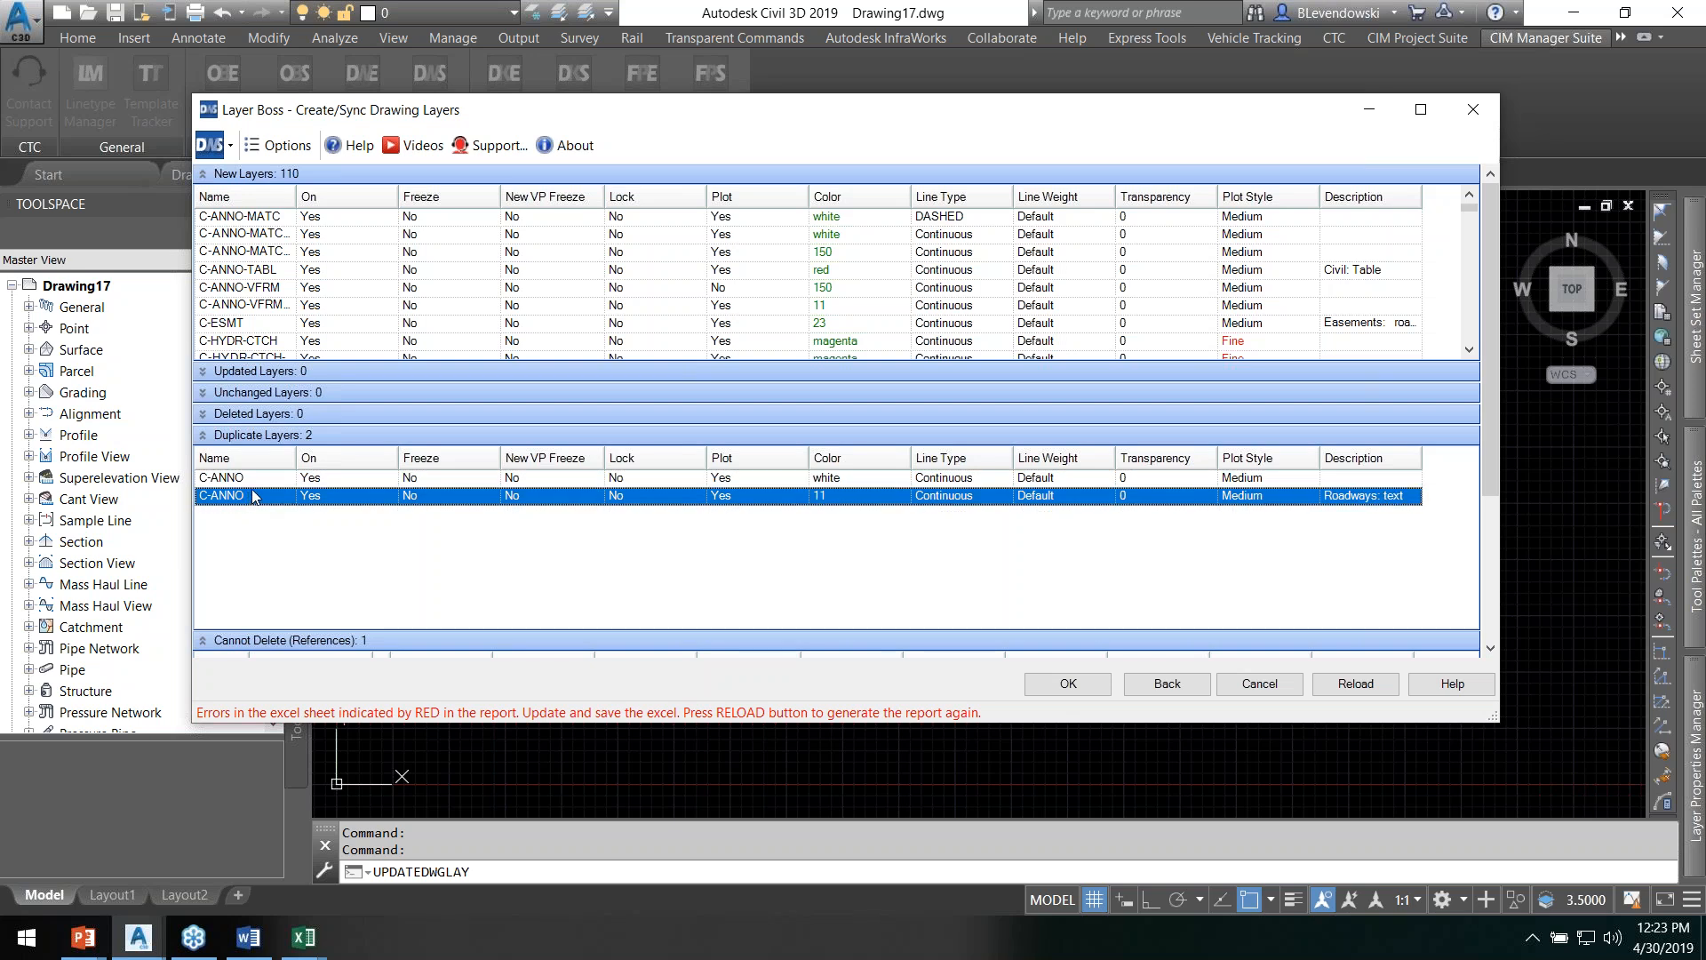
Step: Switch to Layers Properties Manager NEW.xlsx in Excel and sort the layer rows A to Z by Name, expanding the selection
{"action": "left_click", "coordinate": [303, 937]}
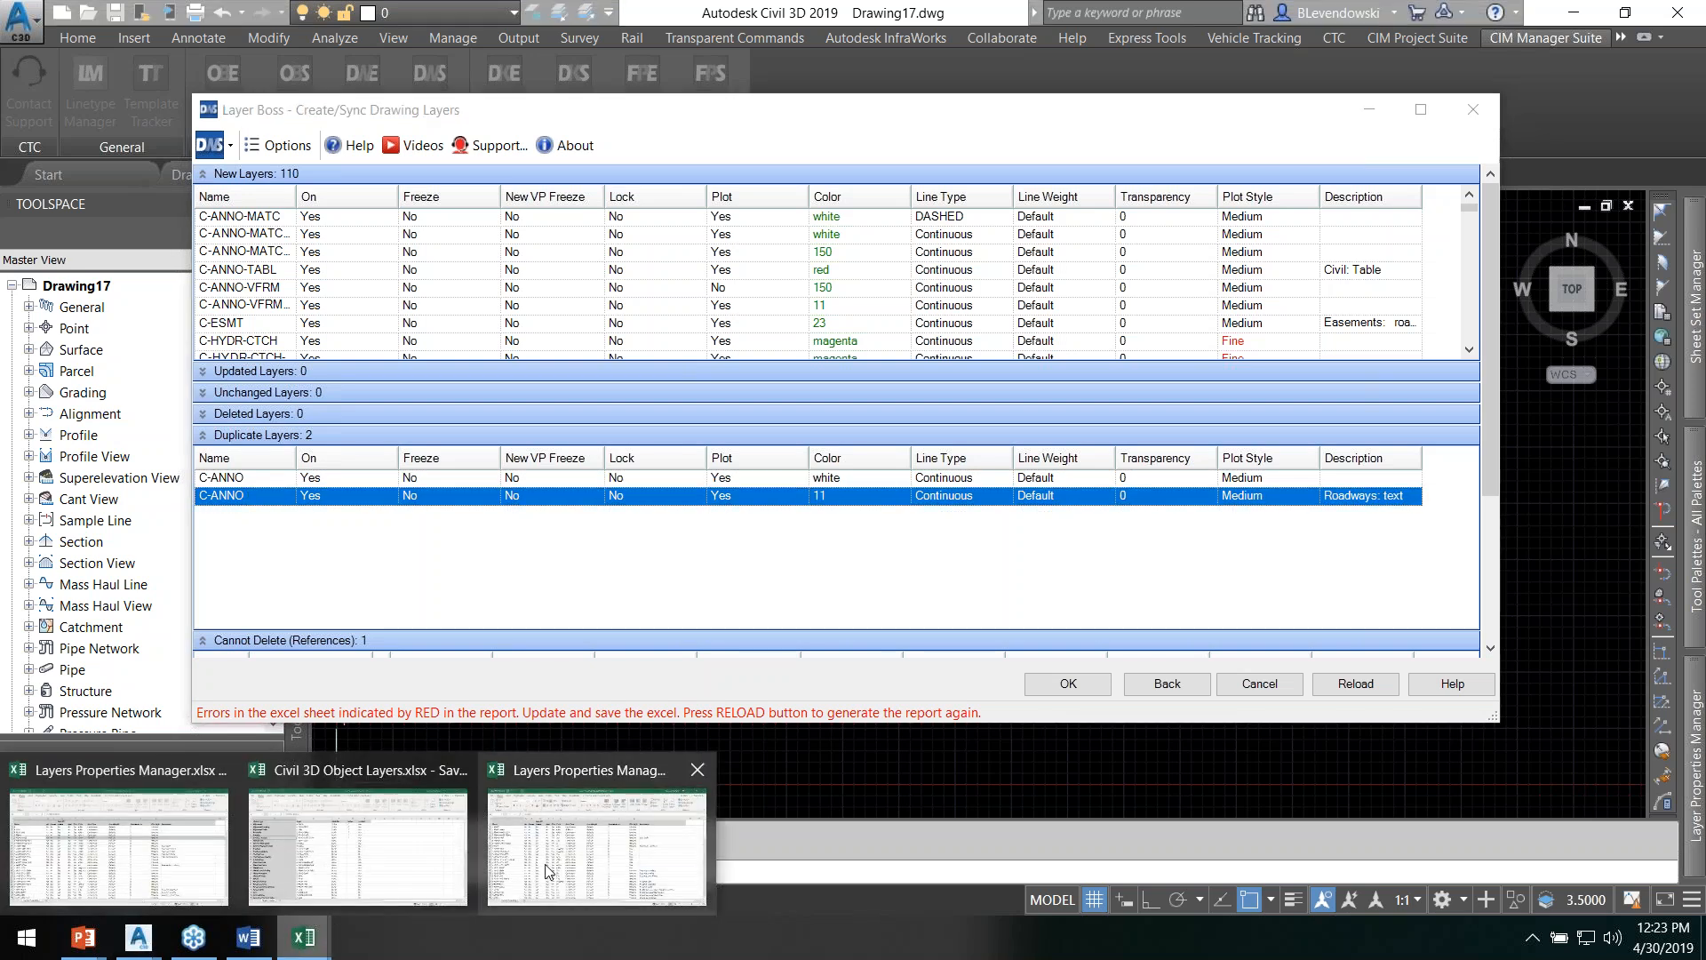
{"action": "left_click", "coordinate": [548, 871]}
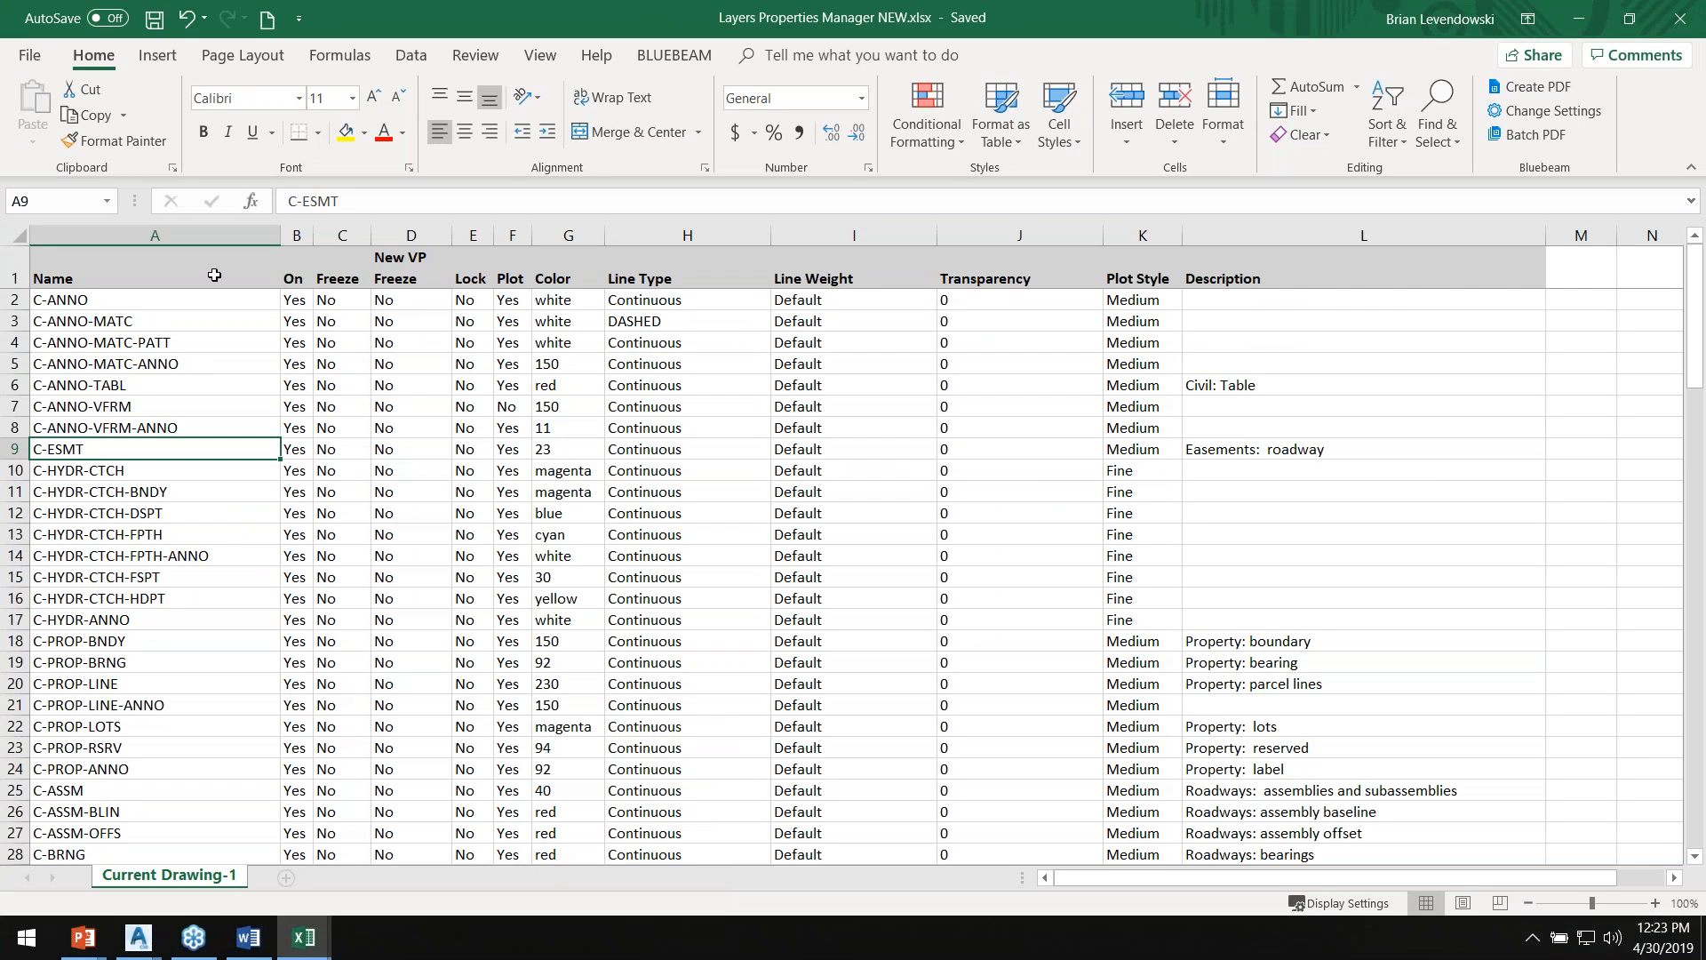
{"action": "left_click", "coordinate": [227, 232]}
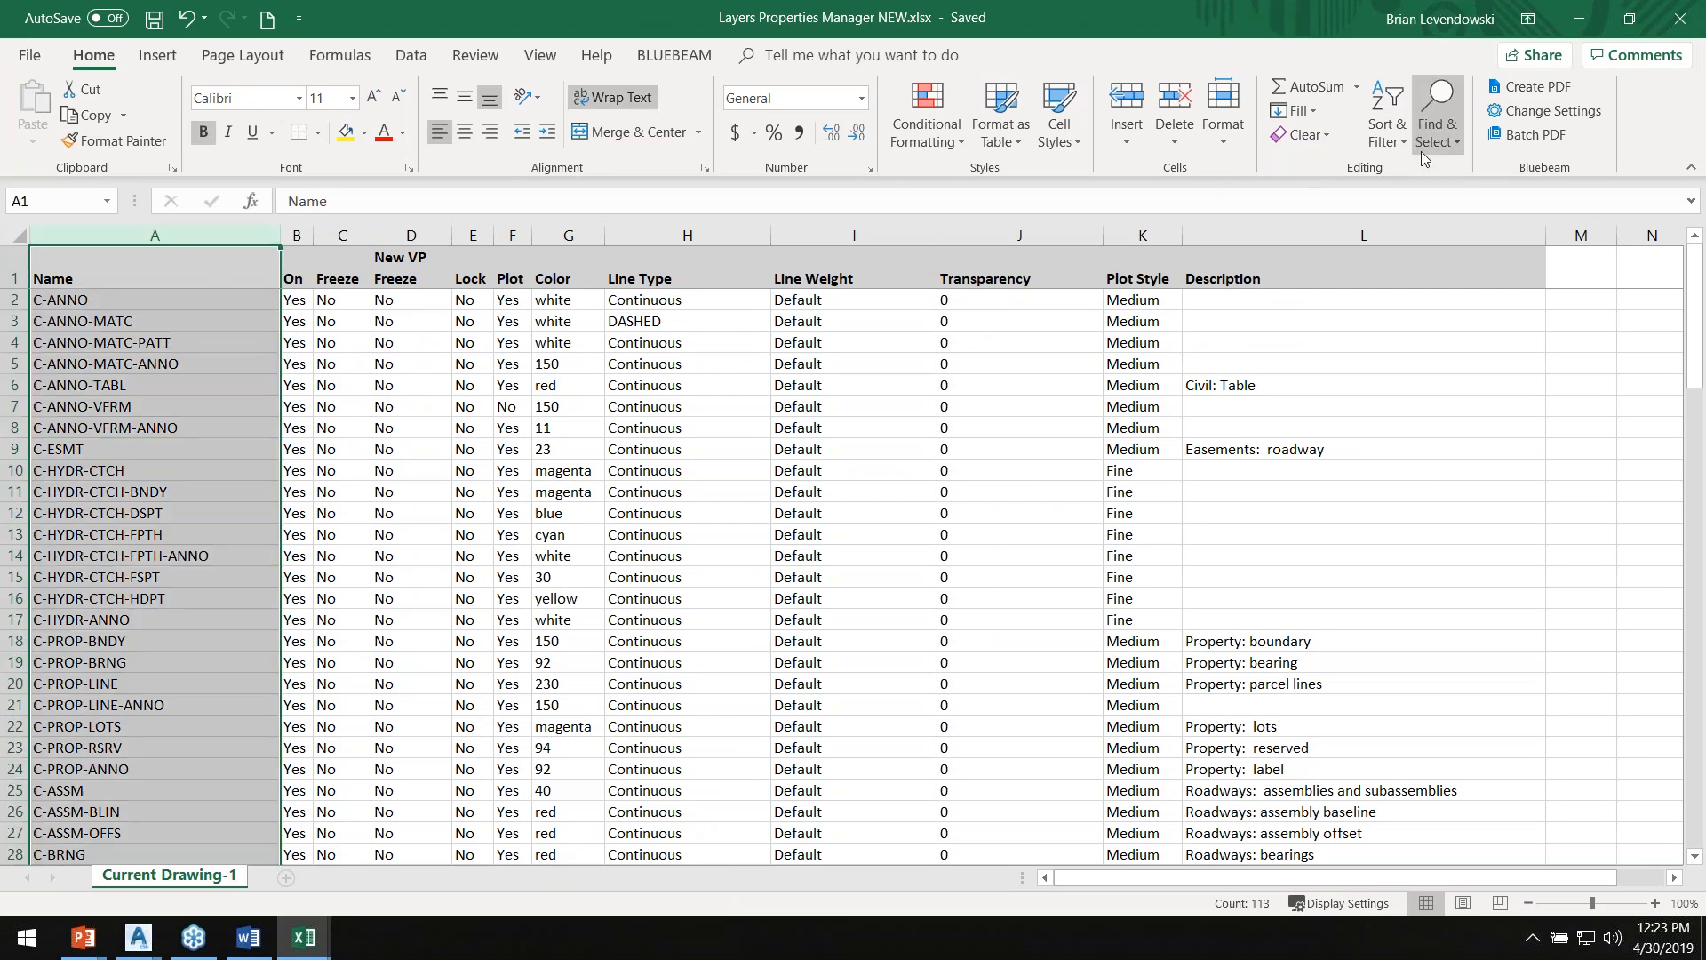
{"action": "left_click", "coordinate": [1387, 124]}
{"action": "left_click", "coordinate": [1414, 176]}
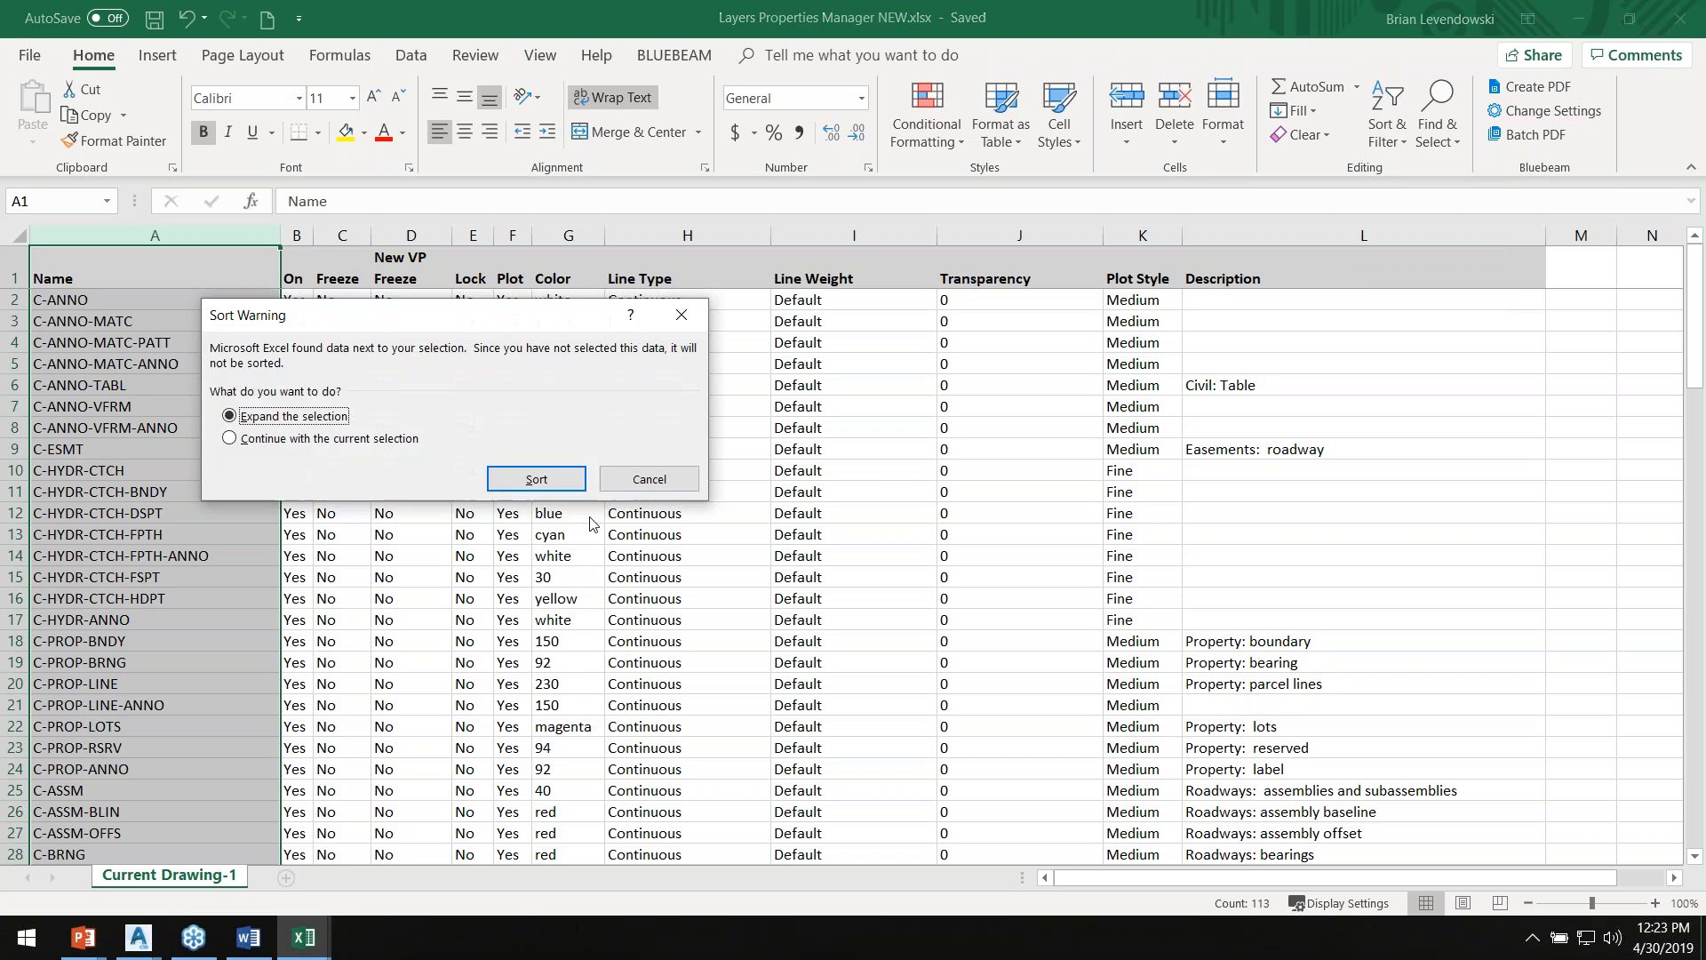
{"action": "left_click", "coordinate": [550, 480]}
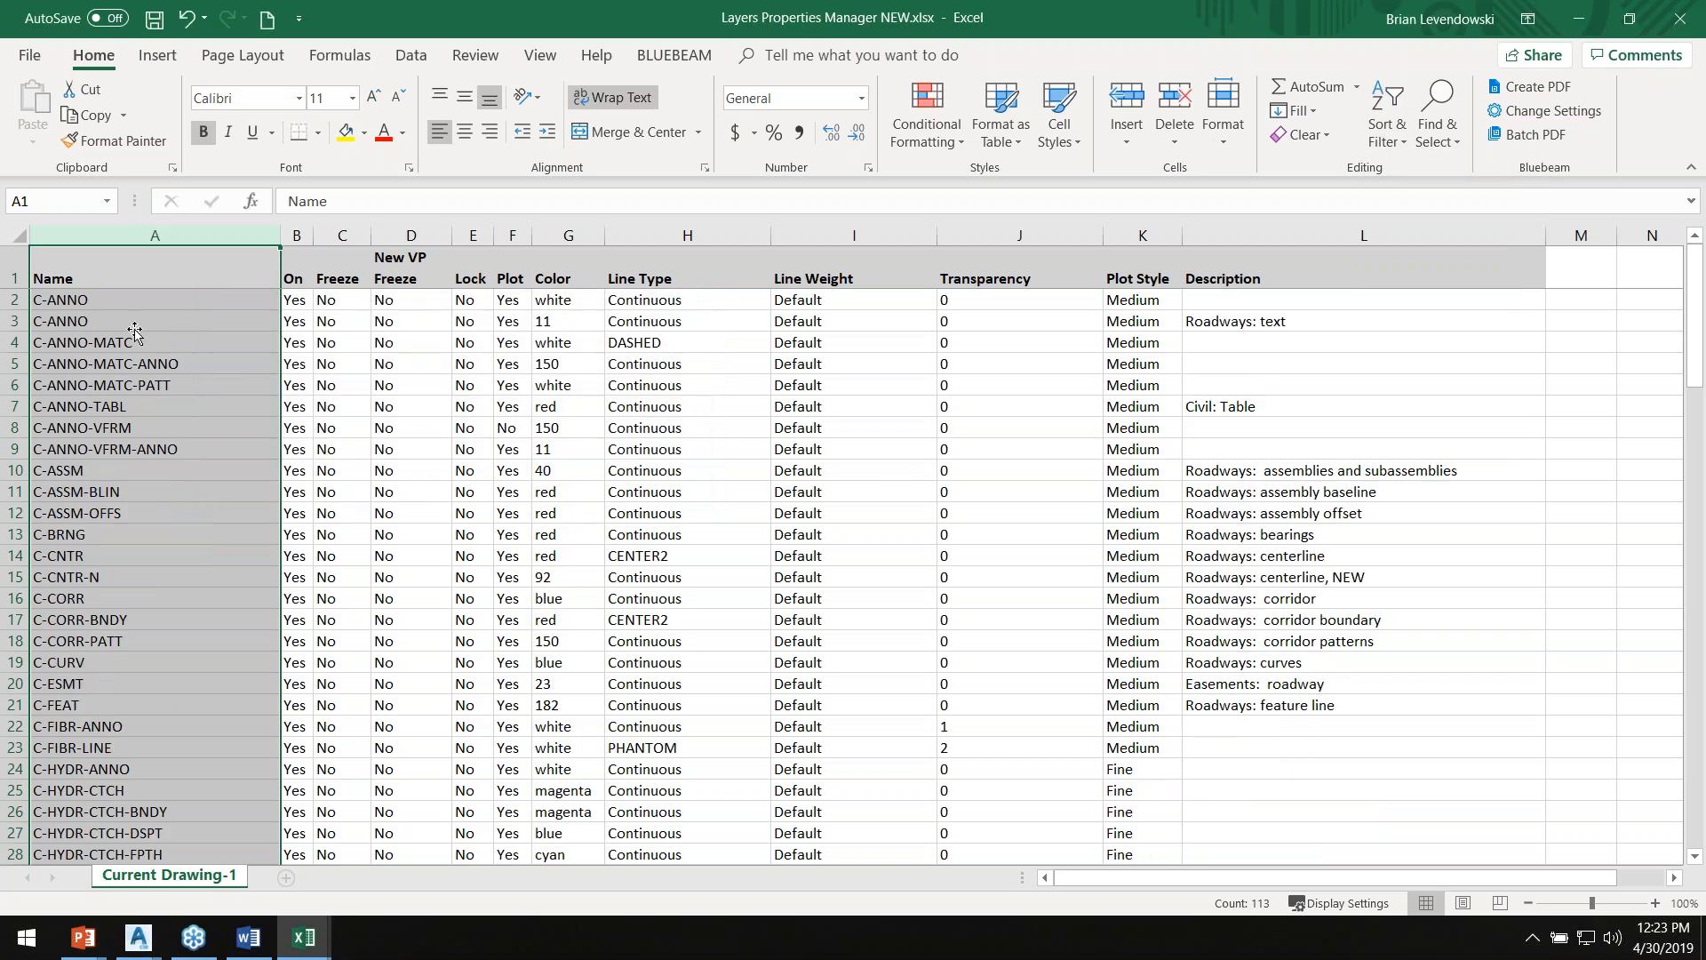
Step: Delete the duplicate C-ANNO row described as "Roadways: text" and save the workbook
{"action": "key", "text": "Down"}
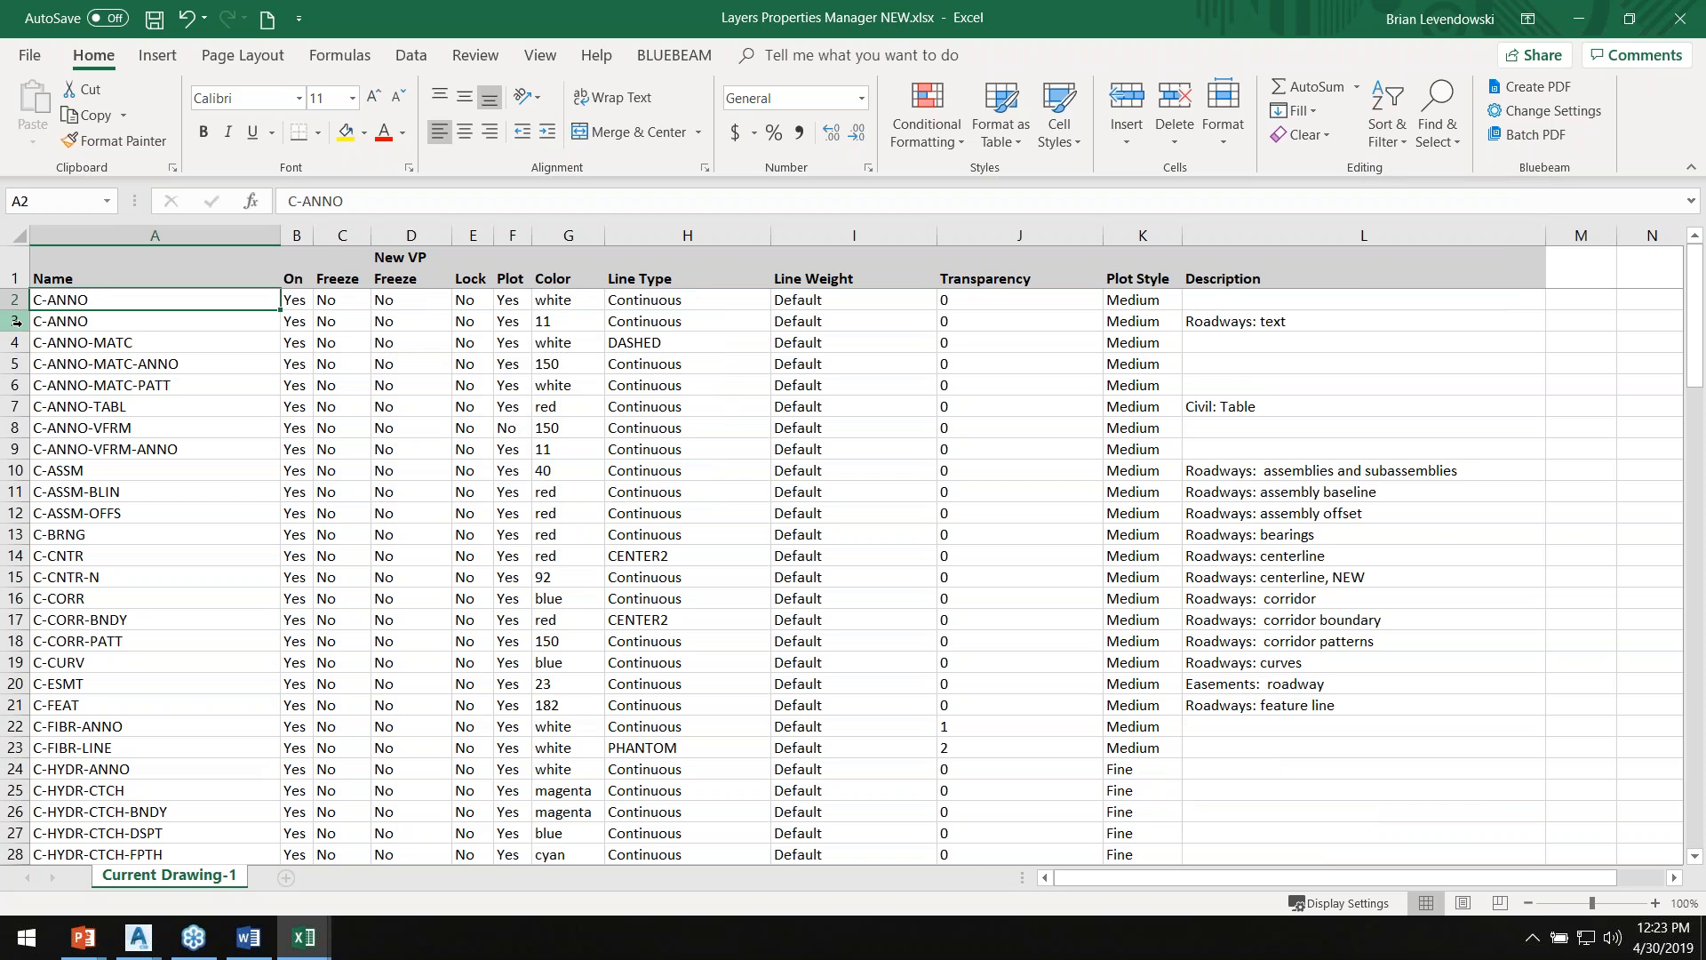
{"action": "left_click", "coordinate": [16, 322]}
{"action": "right_click", "coordinate": [16, 322]}
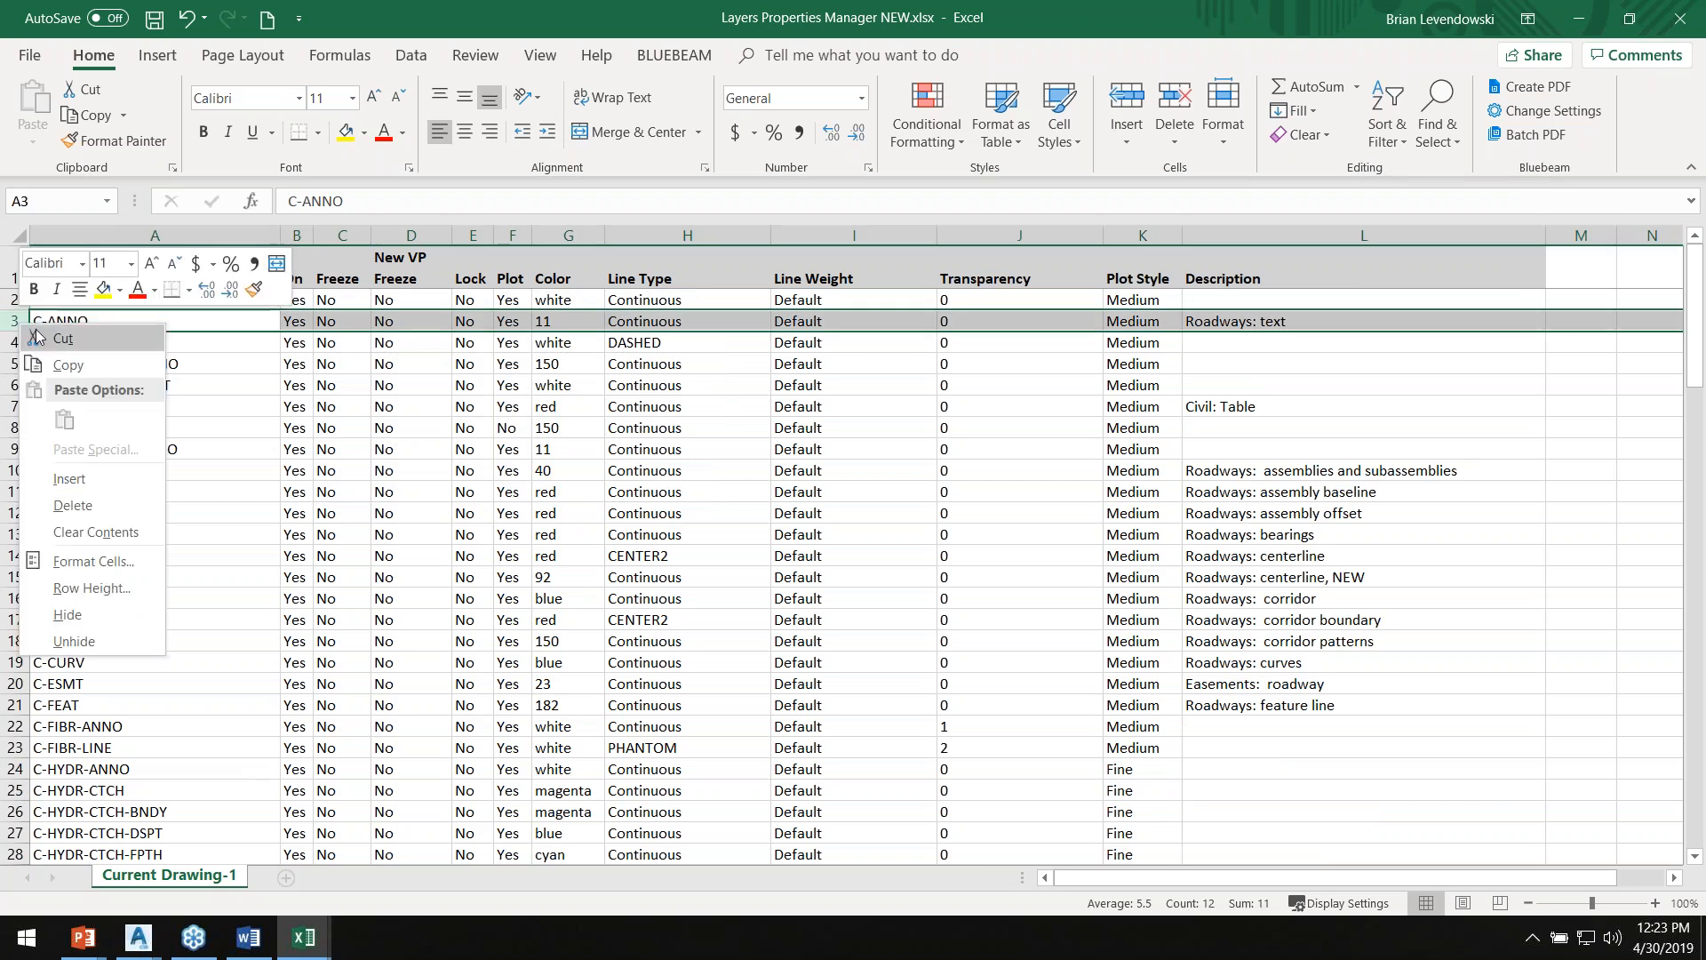
{"action": "left_click", "coordinate": [88, 504]}
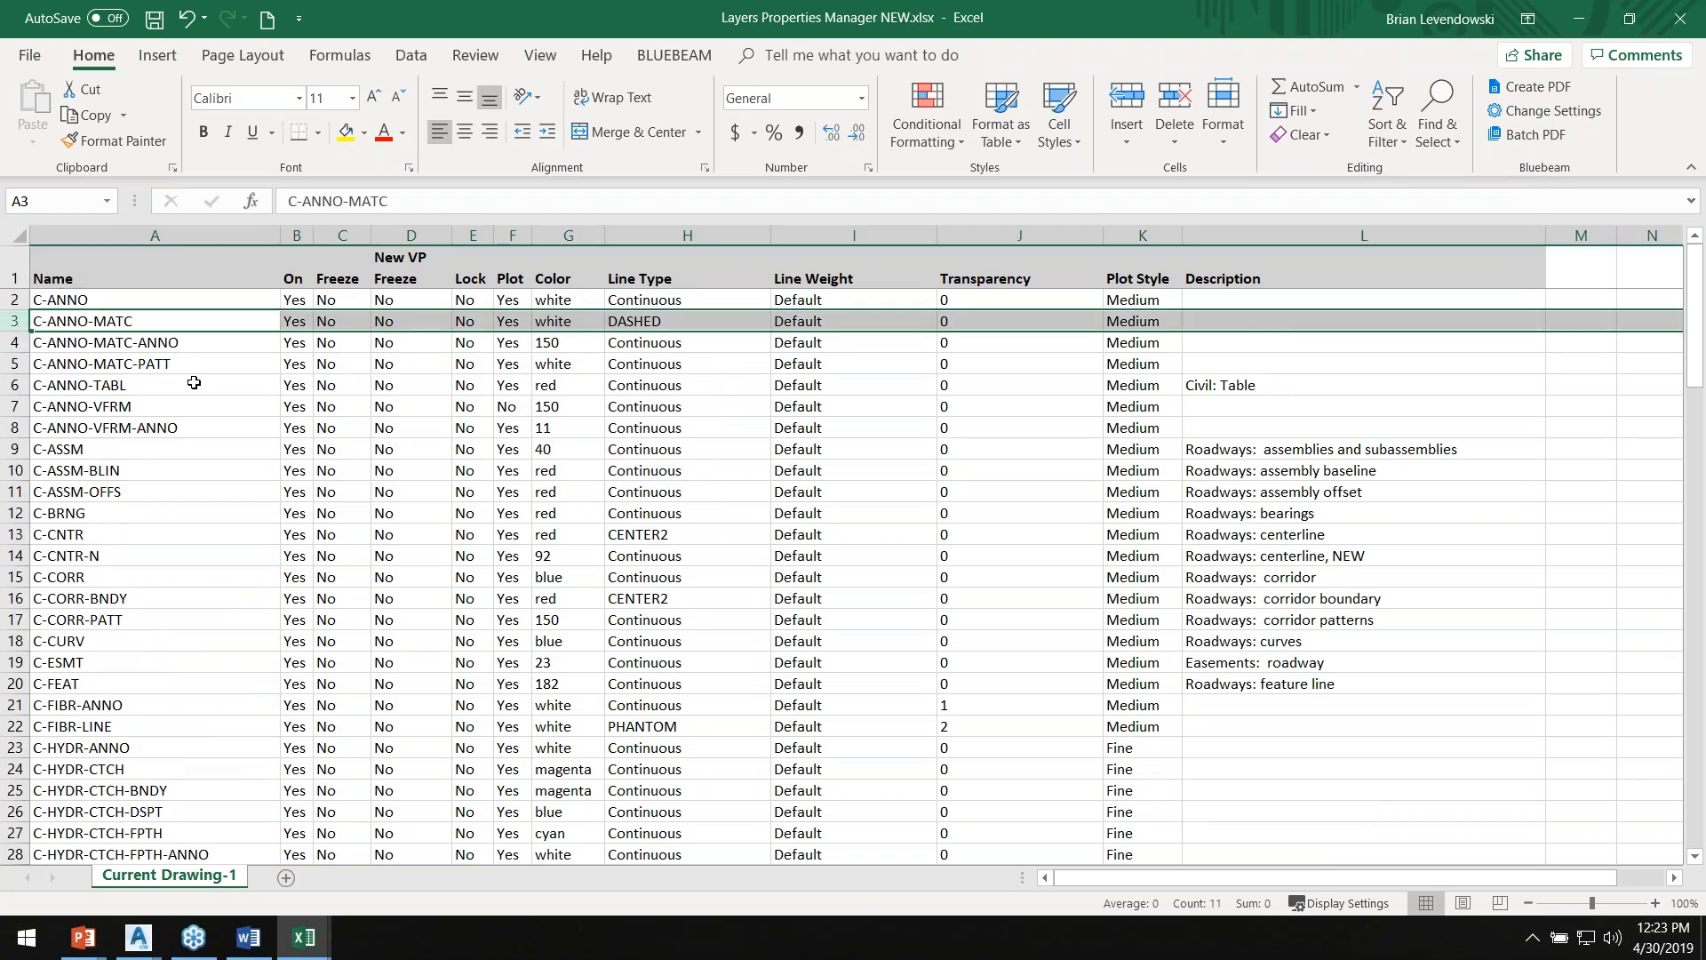
{"action": "left_click", "coordinate": [198, 387]}
{"action": "left_click", "coordinate": [154, 18]}
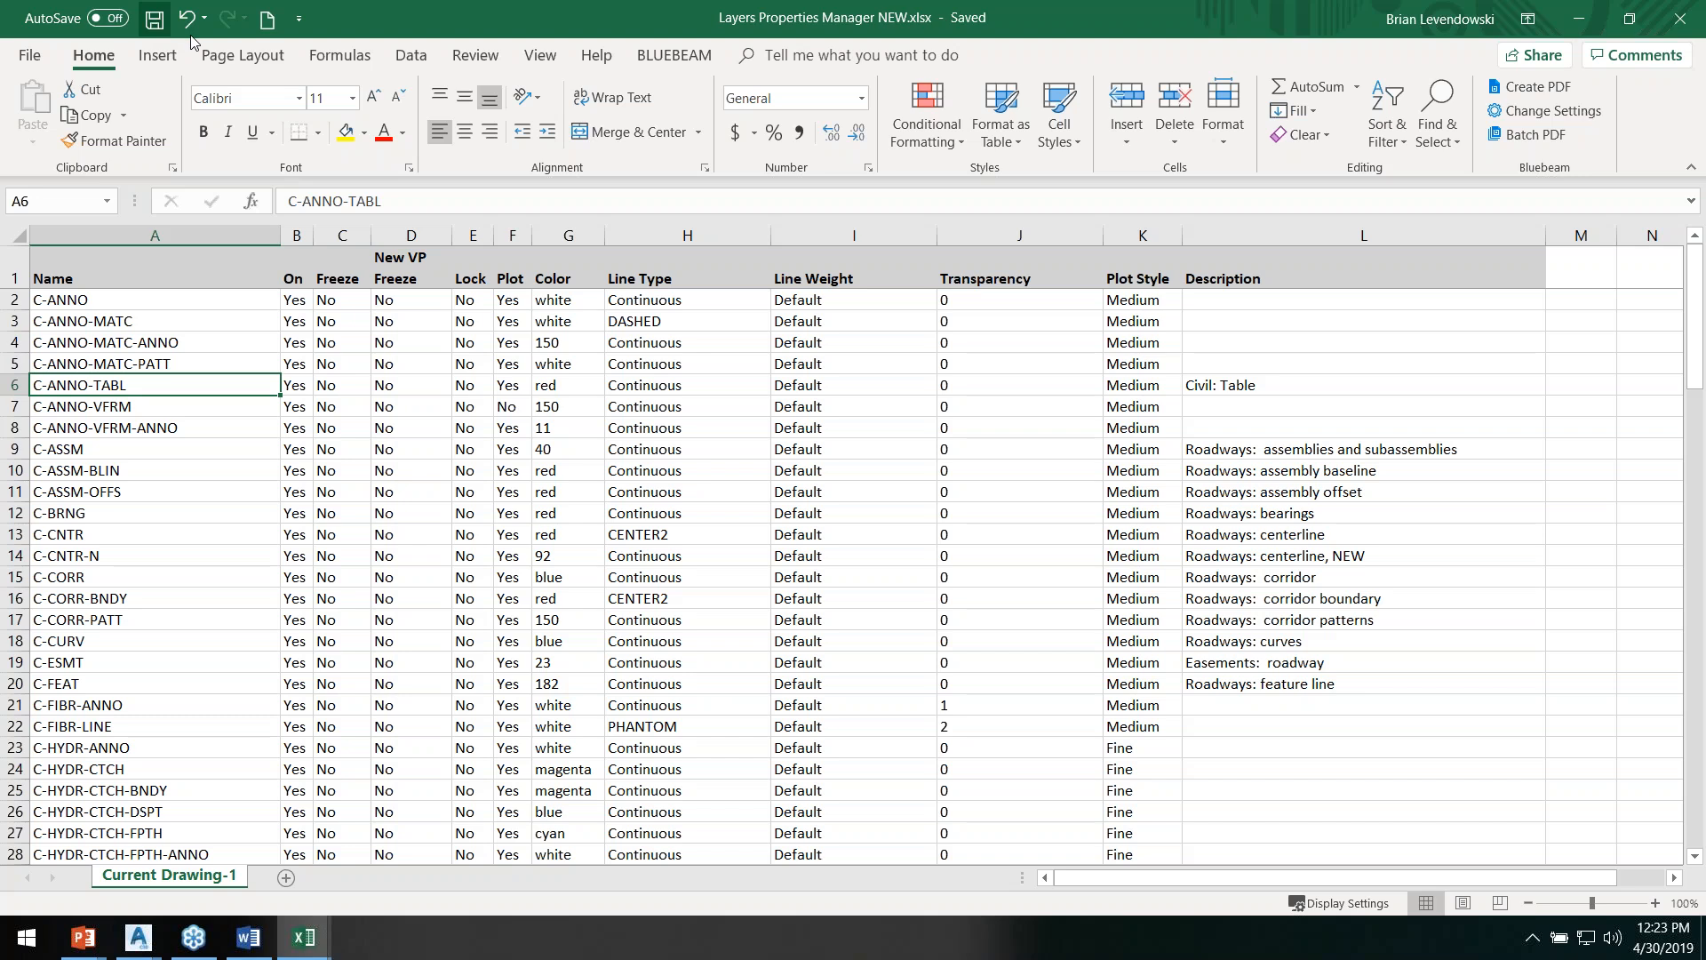
Step: Return to Layer Boss, reload the report from the saved workbook, and try to apply the sync to the drawing
{"action": "left_click", "coordinate": [1578, 19]}
{"action": "left_click", "coordinate": [1359, 681]}
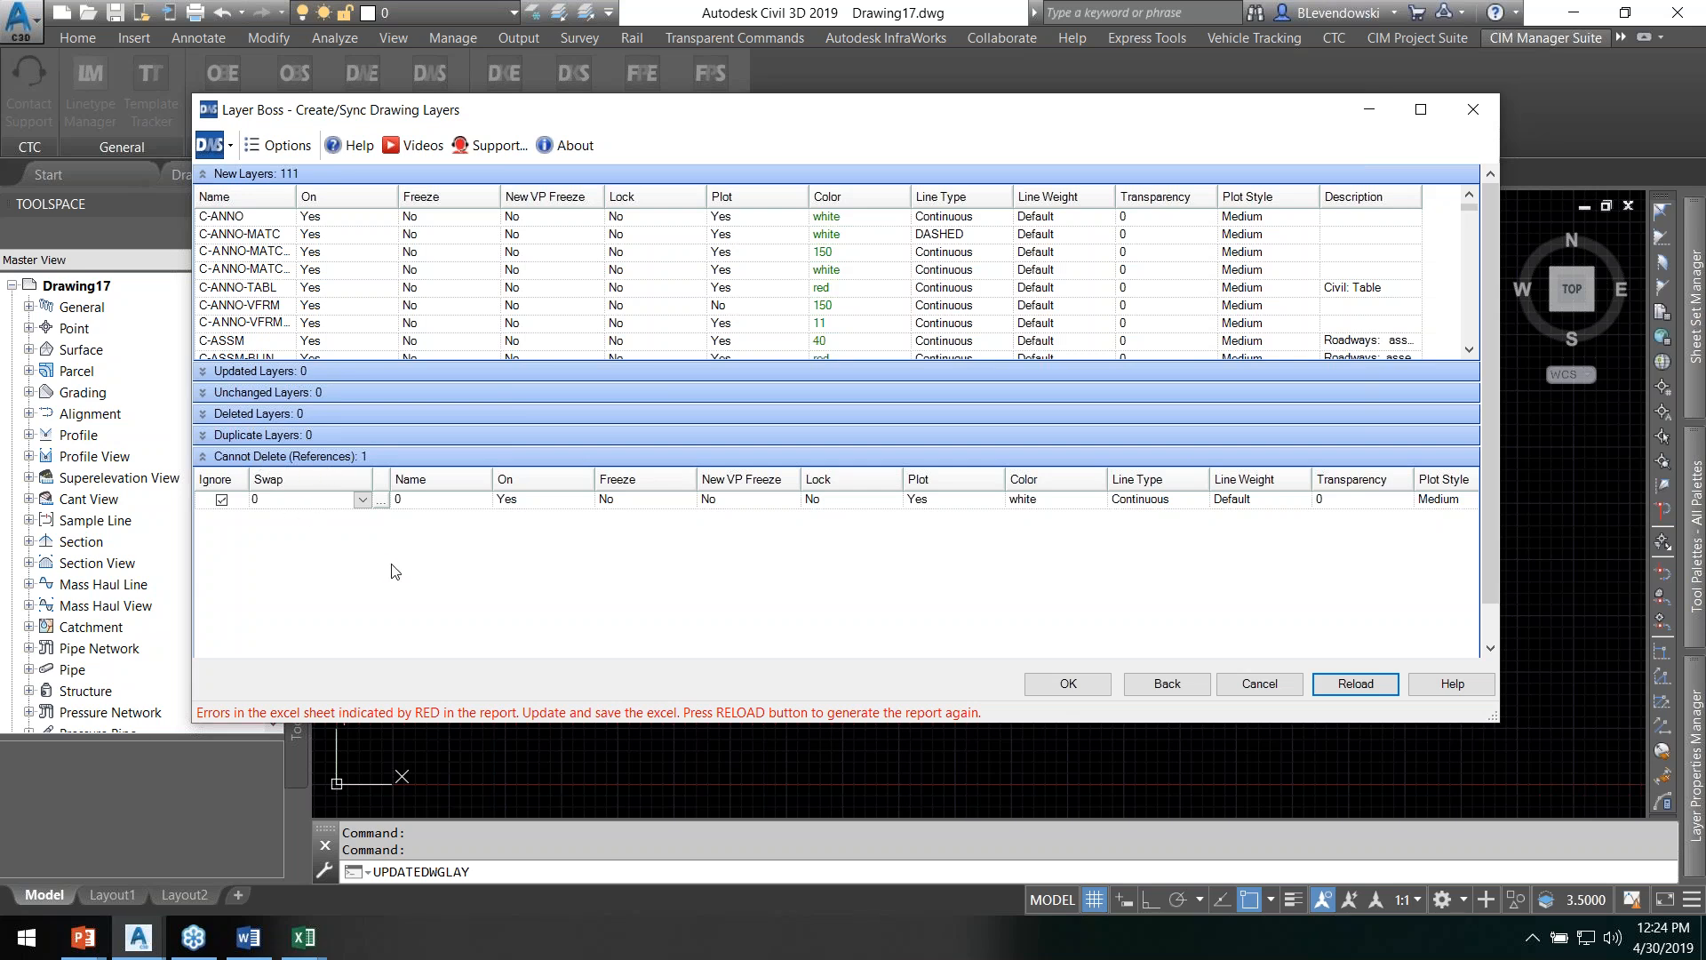
{"action": "left_click", "coordinate": [204, 457]}
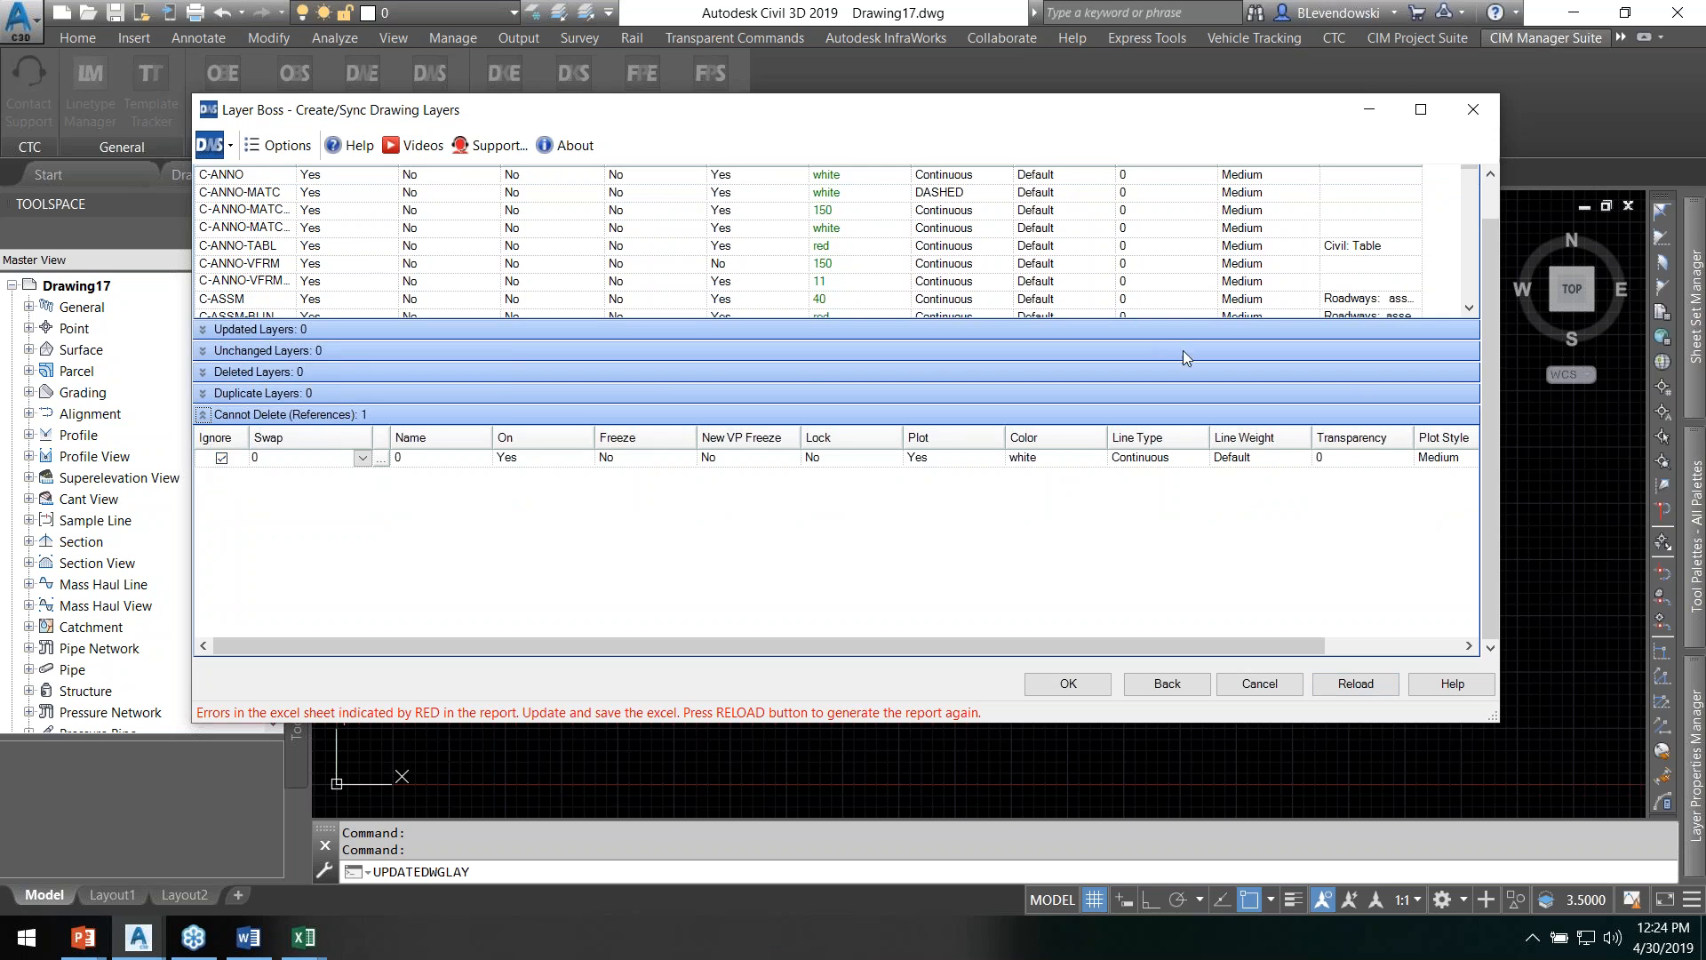
{"action": "scroll", "coordinate": [1493, 229], "scroll_direction": "up", "scroll_amount": 2}
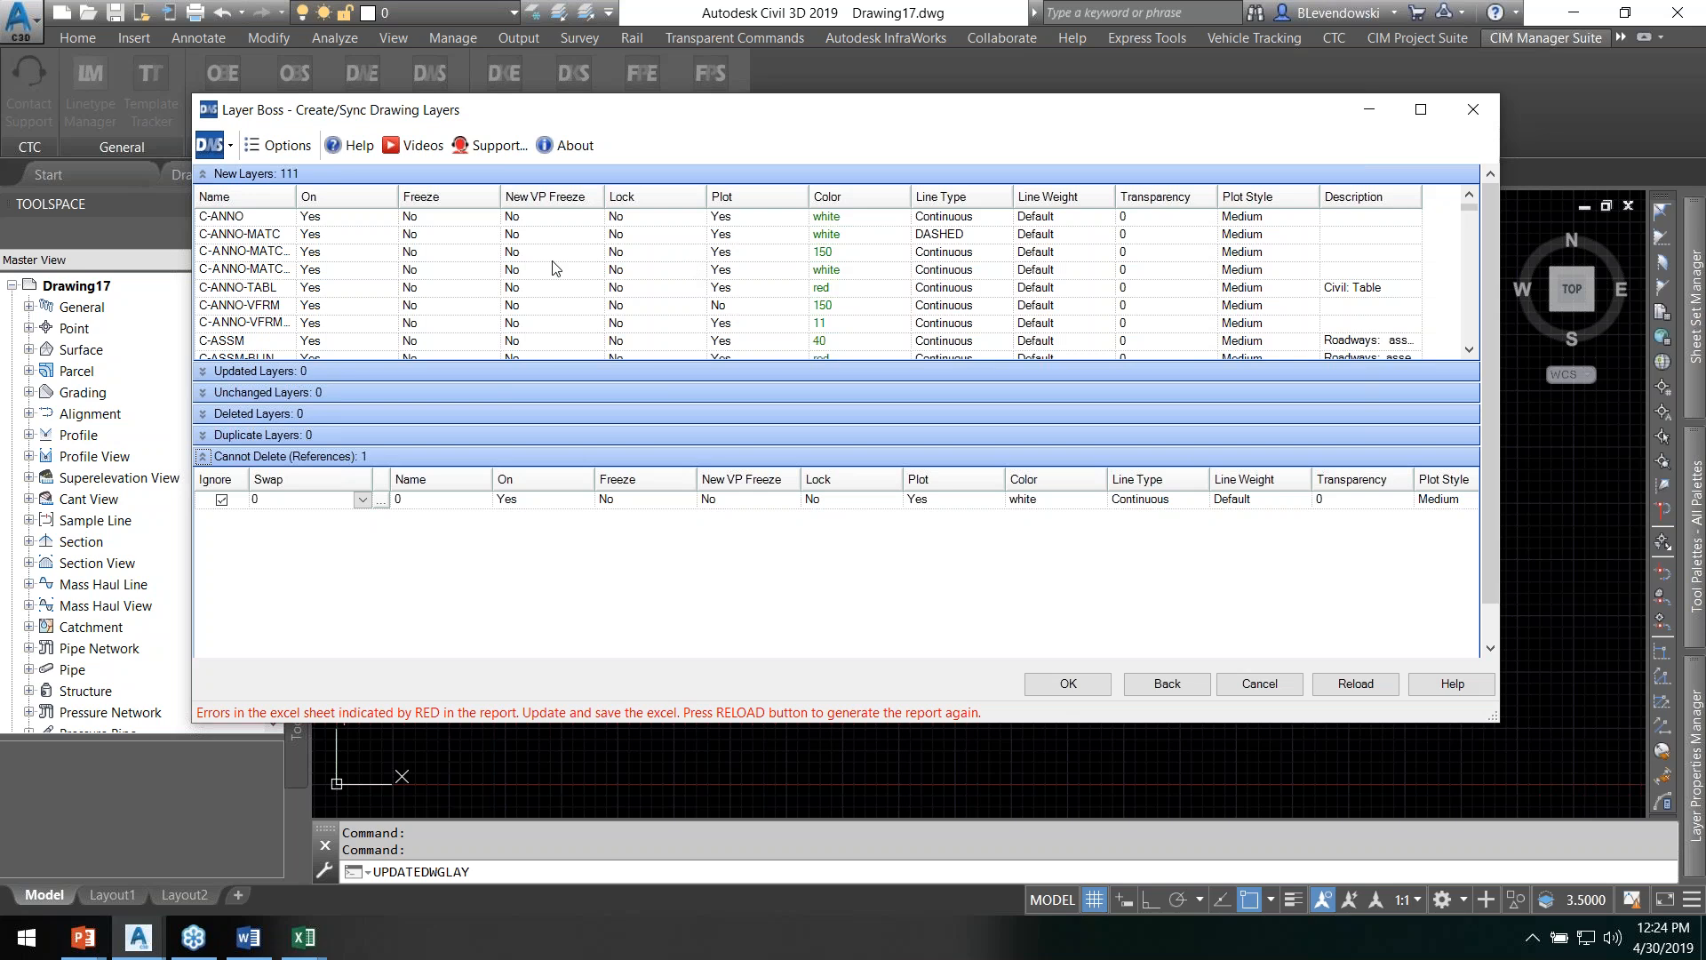
{"action": "left_click", "coordinate": [1079, 684]}
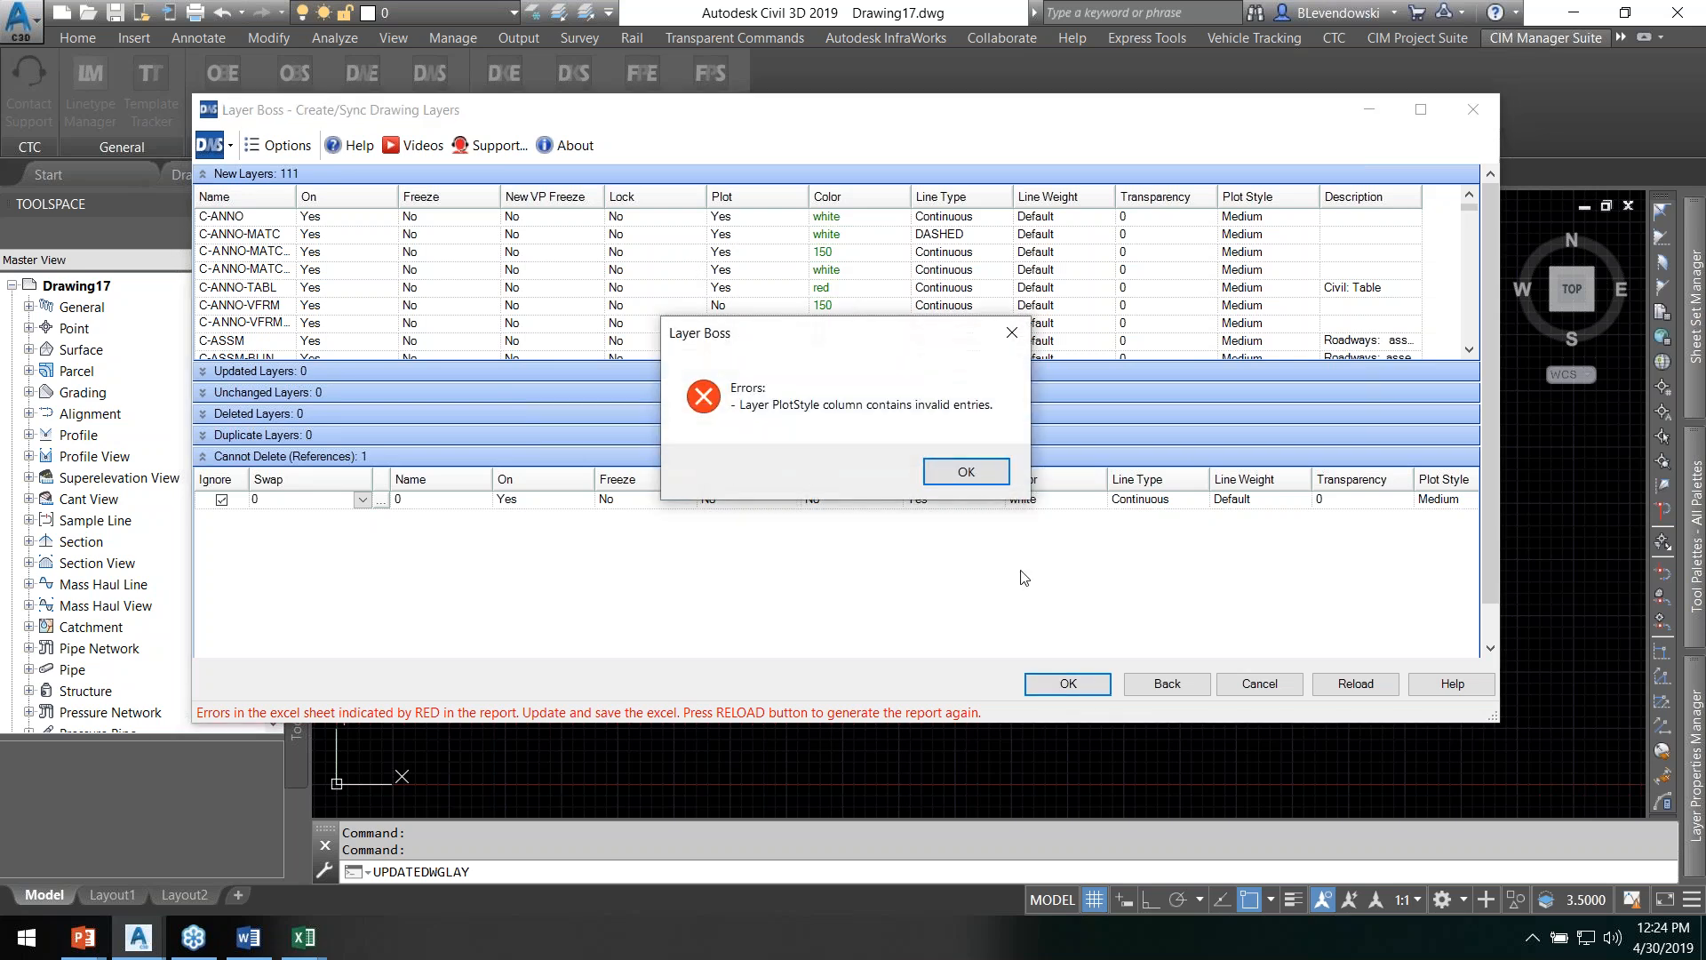
{"action": "left_click", "coordinate": [966, 472]}
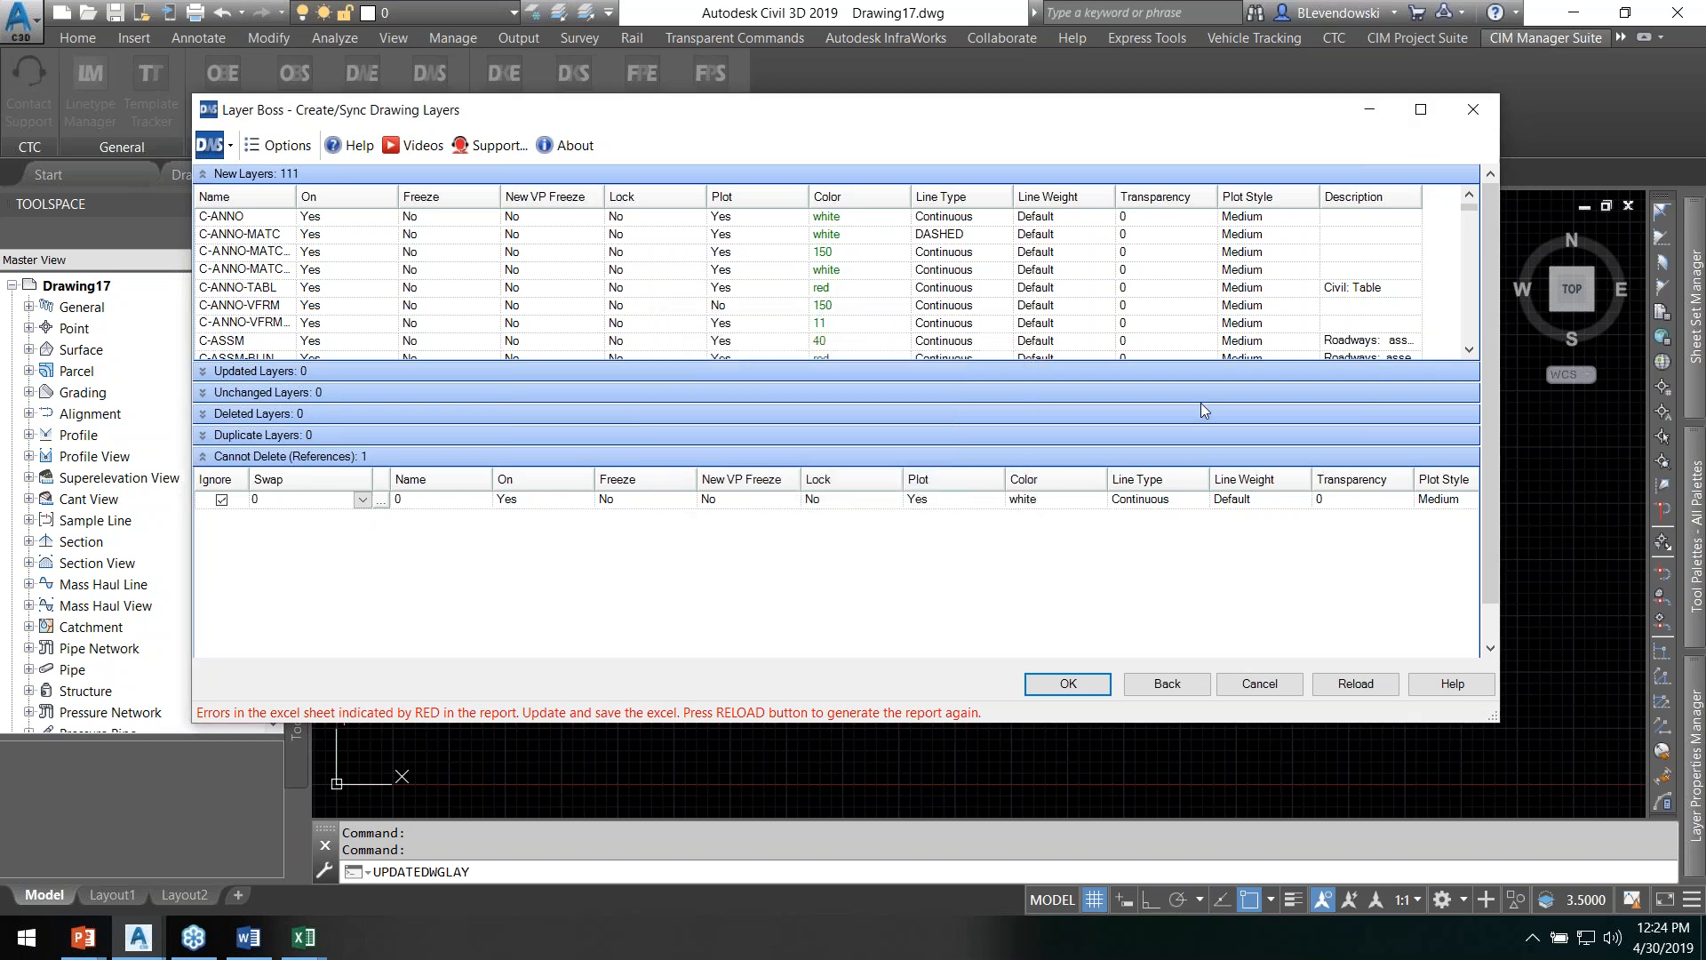
Step: Examine the Plot Style column of the New Layers list for entries marked as errors
{"action": "scroll", "coordinate": [1463, 284], "scroll_direction": "down", "scroll_amount": 5}
{"action": "scroll", "coordinate": [1457, 291], "scroll_direction": "down", "scroll_amount": 2}
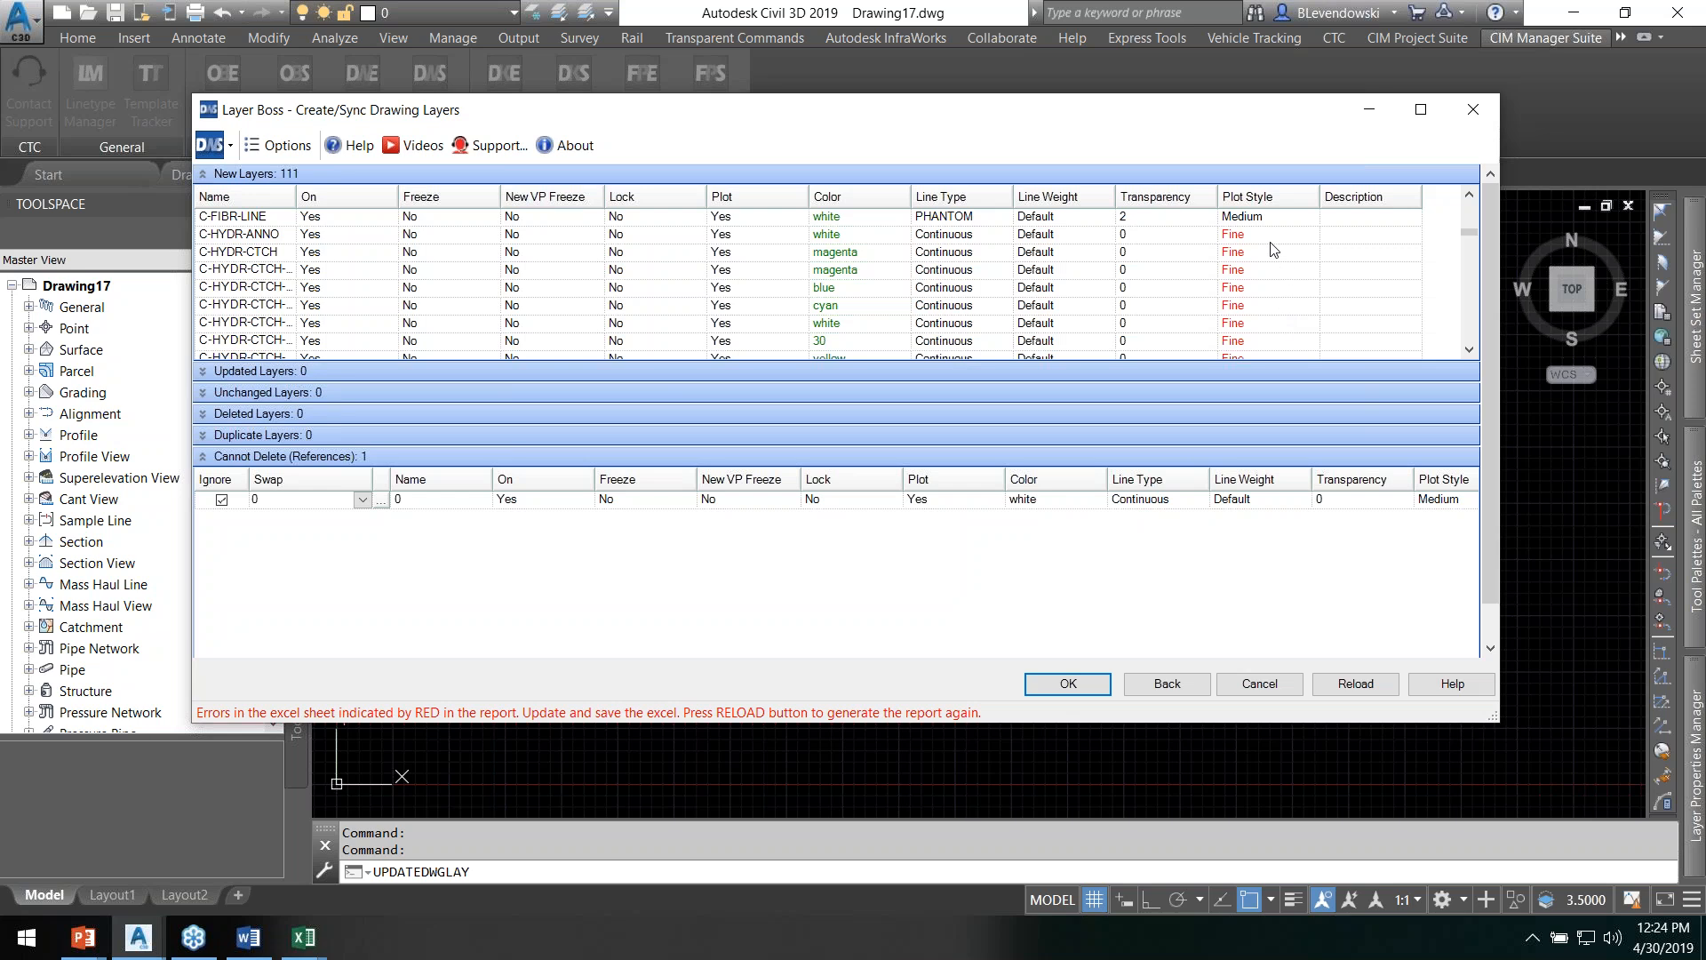
{"action": "scroll", "coordinate": [1277, 271], "scroll_direction": "down", "scroll_amount": 3}
{"action": "scroll", "coordinate": [1278, 271], "scroll_direction": "up", "scroll_amount": 3}
{"action": "scroll", "coordinate": [1269, 286], "scroll_direction": "down", "scroll_amount": 5}
{"action": "scroll", "coordinate": [1276, 307], "scroll_direction": "down", "scroll_amount": 6}
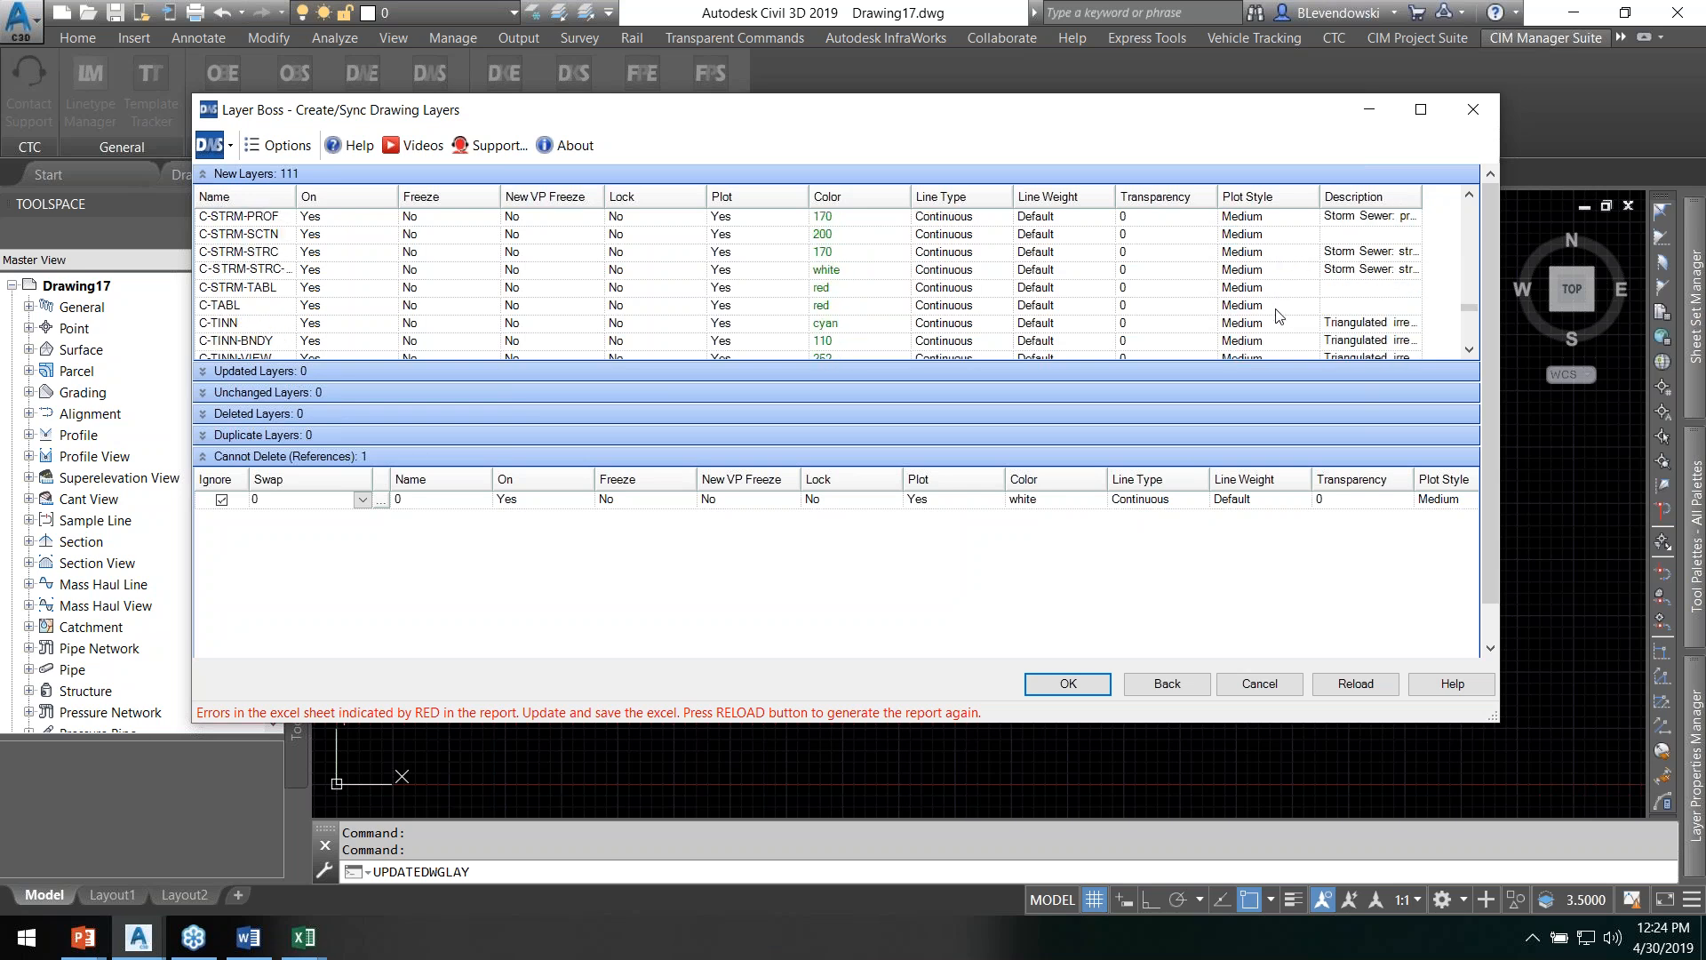
{"action": "scroll", "coordinate": [1283, 325], "scroll_direction": "up", "scroll_amount": 3}
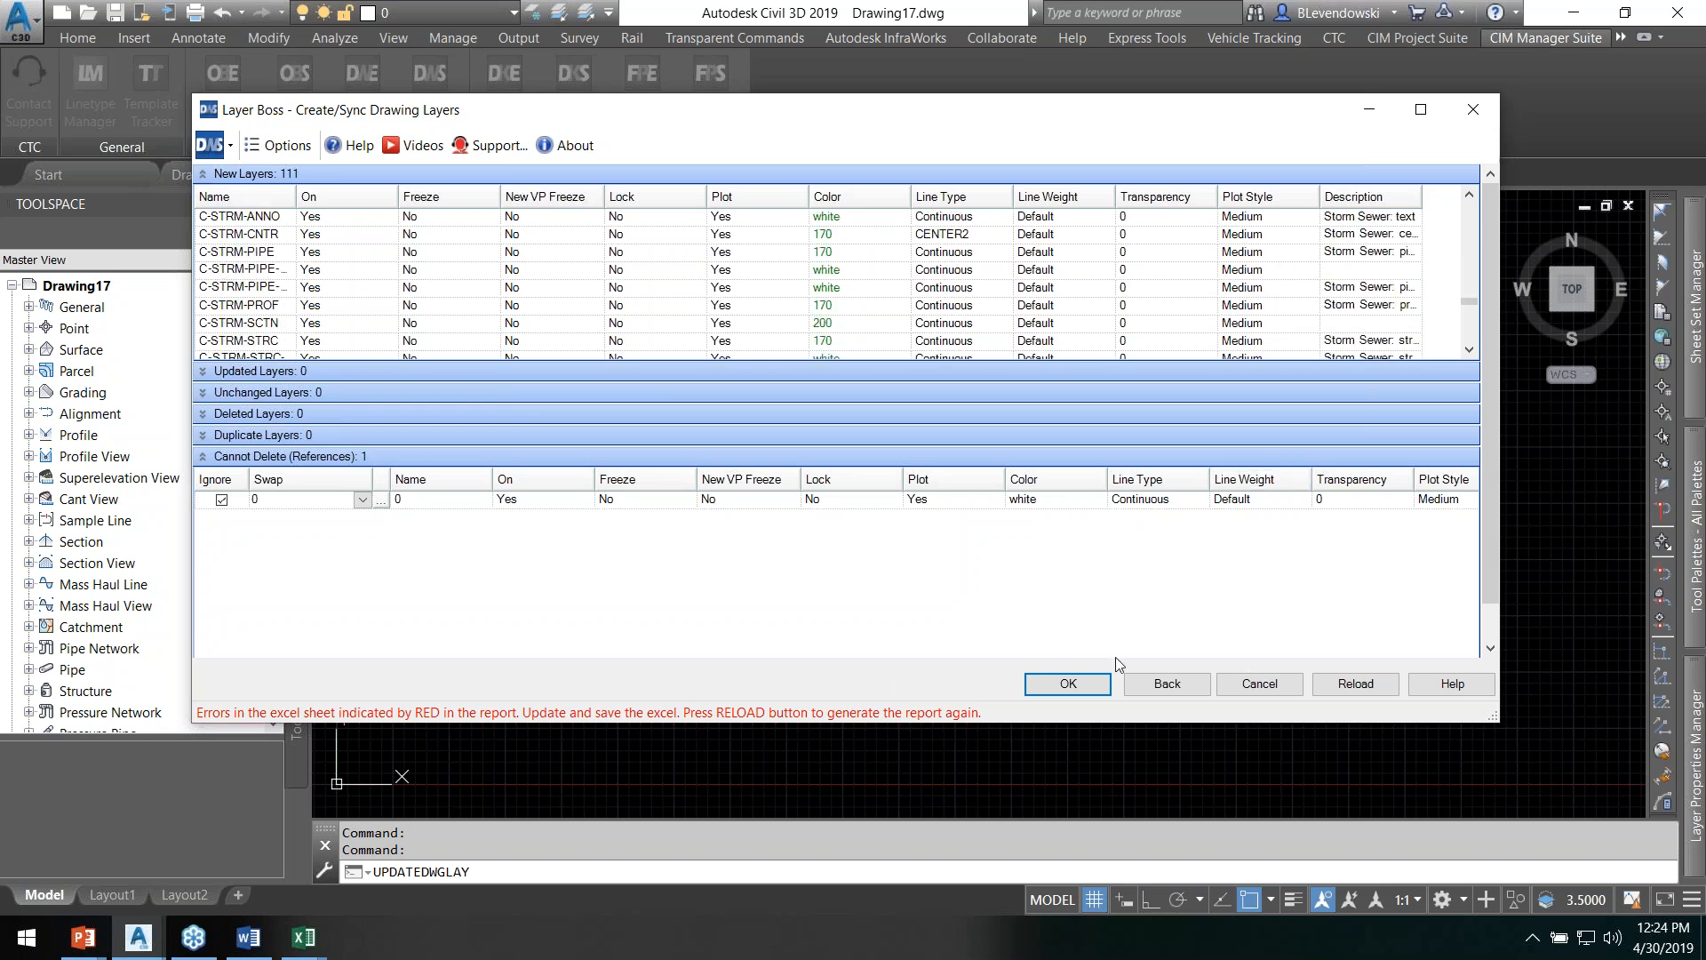
Step: Switch back to Layers Properties Manager NEW.xlsx and fill the Medium plot style from C-FIBR-LINE down through row 31
{"action": "mouse_move", "coordinate": [291, 940]}
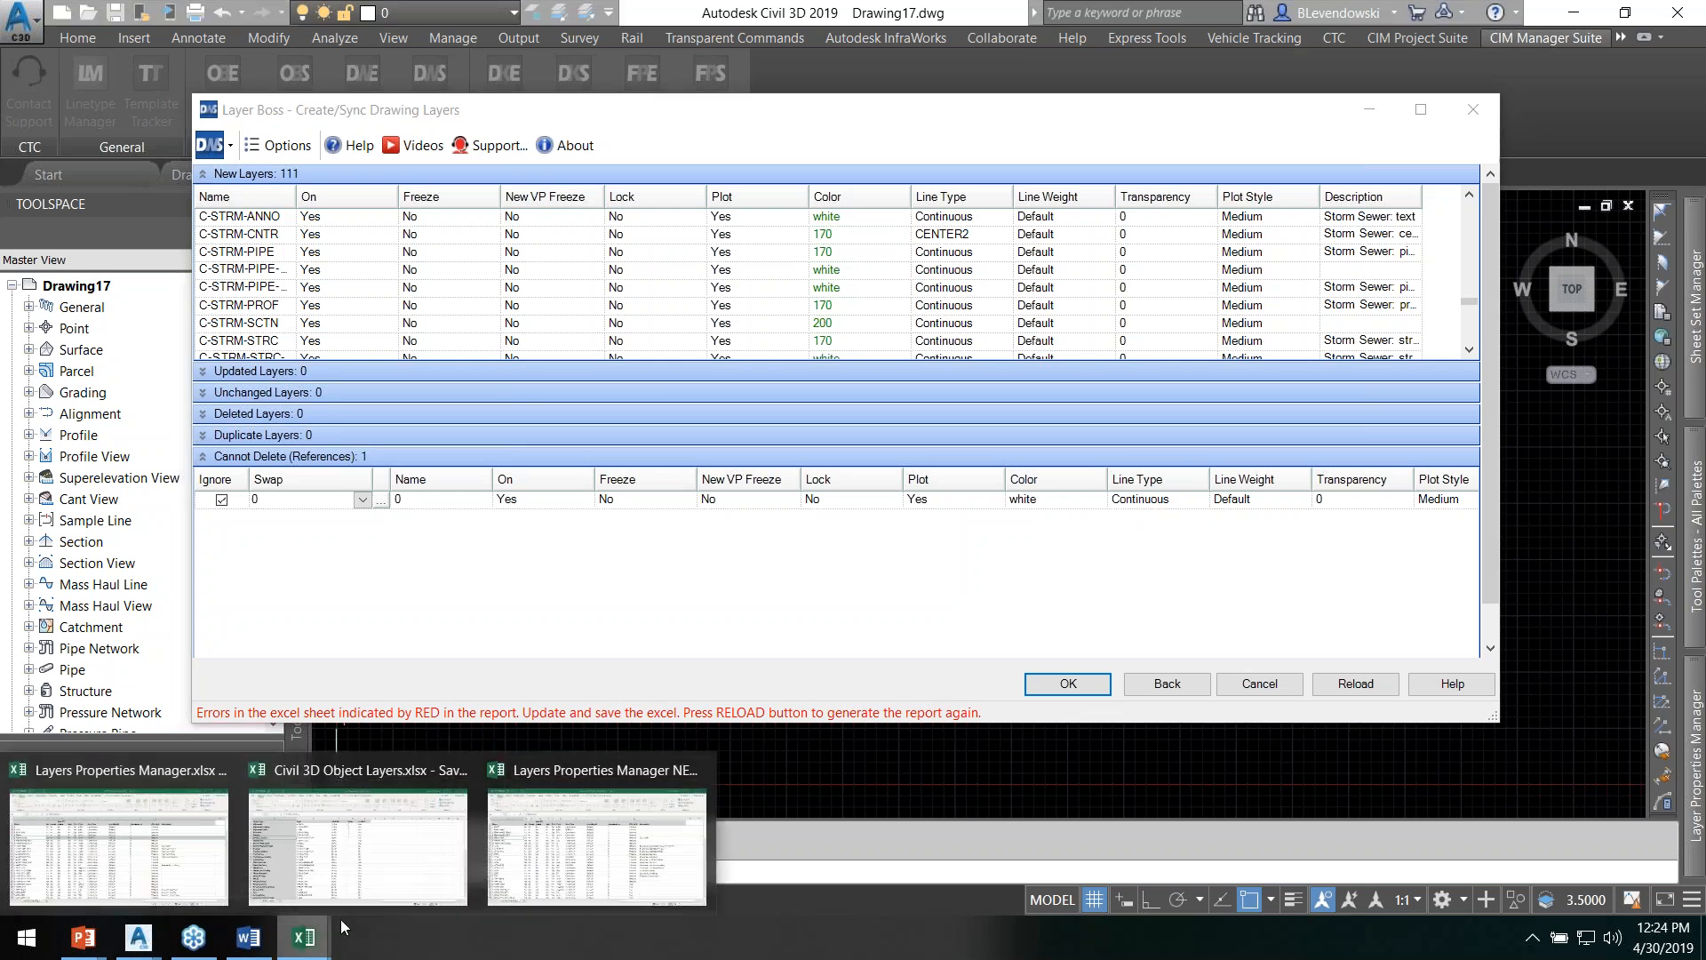
{"action": "left_click", "coordinate": [594, 851]}
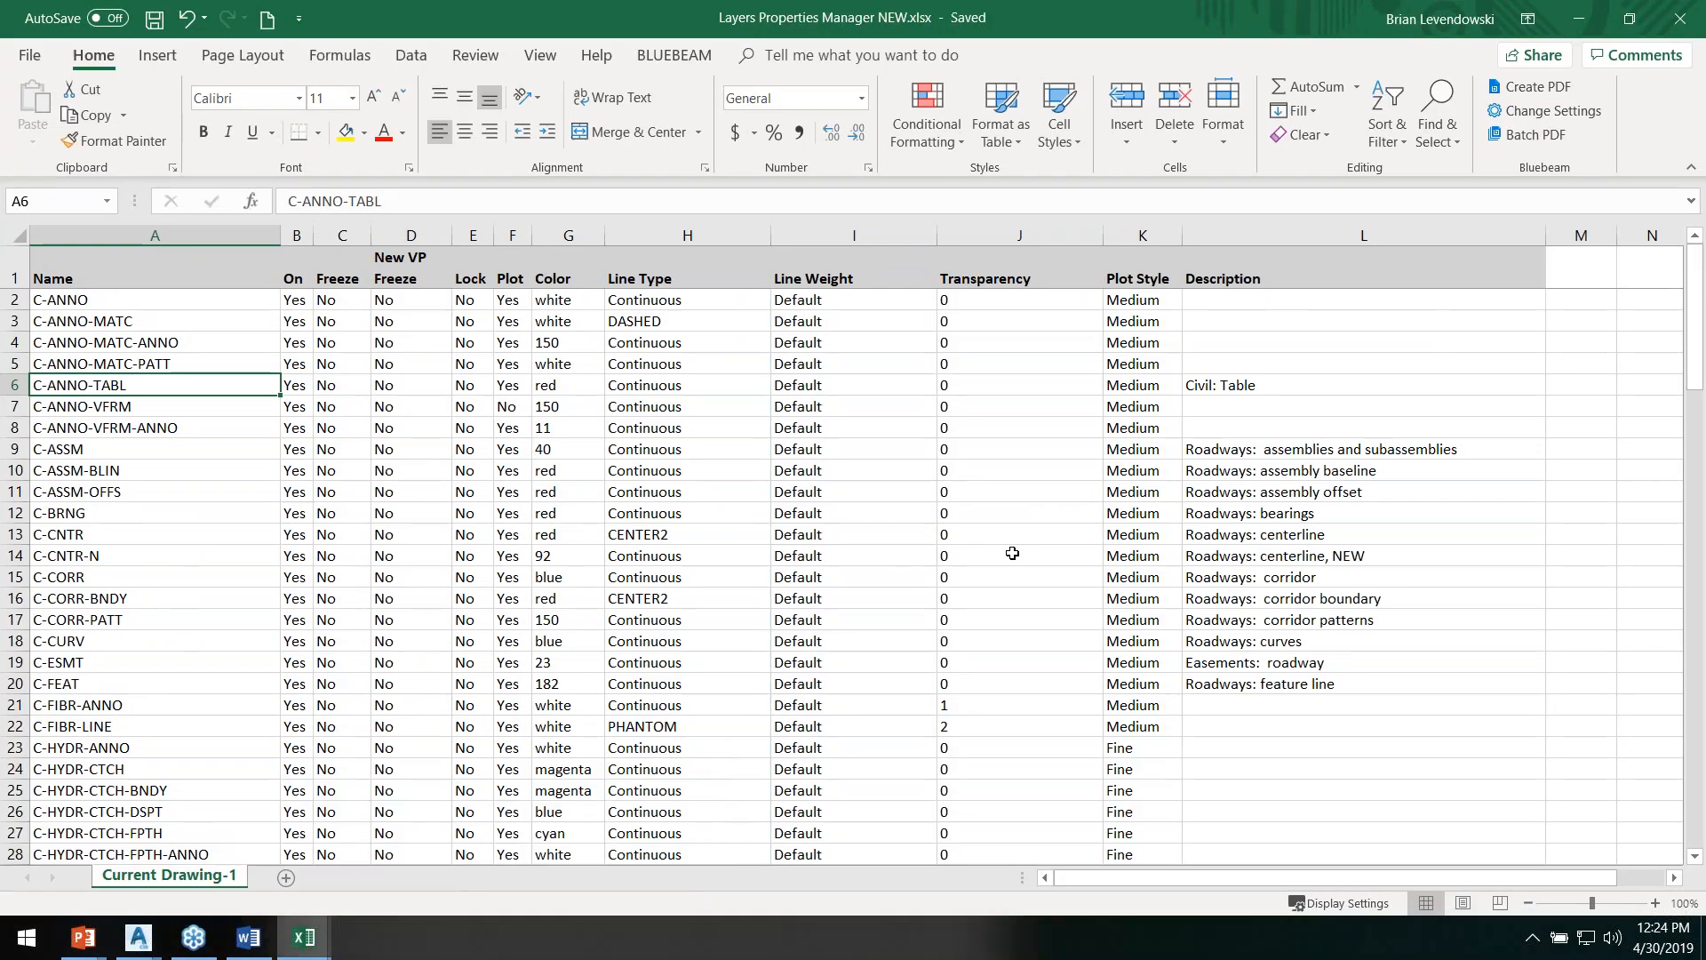
{"action": "scroll", "coordinate": [1102, 547], "scroll_direction": "down", "scroll_amount": 3}
{"action": "left_click", "coordinate": [1162, 555]}
{"action": "left_click_drag", "start_coordinate": [1180, 567], "coordinate": [1177, 761]}
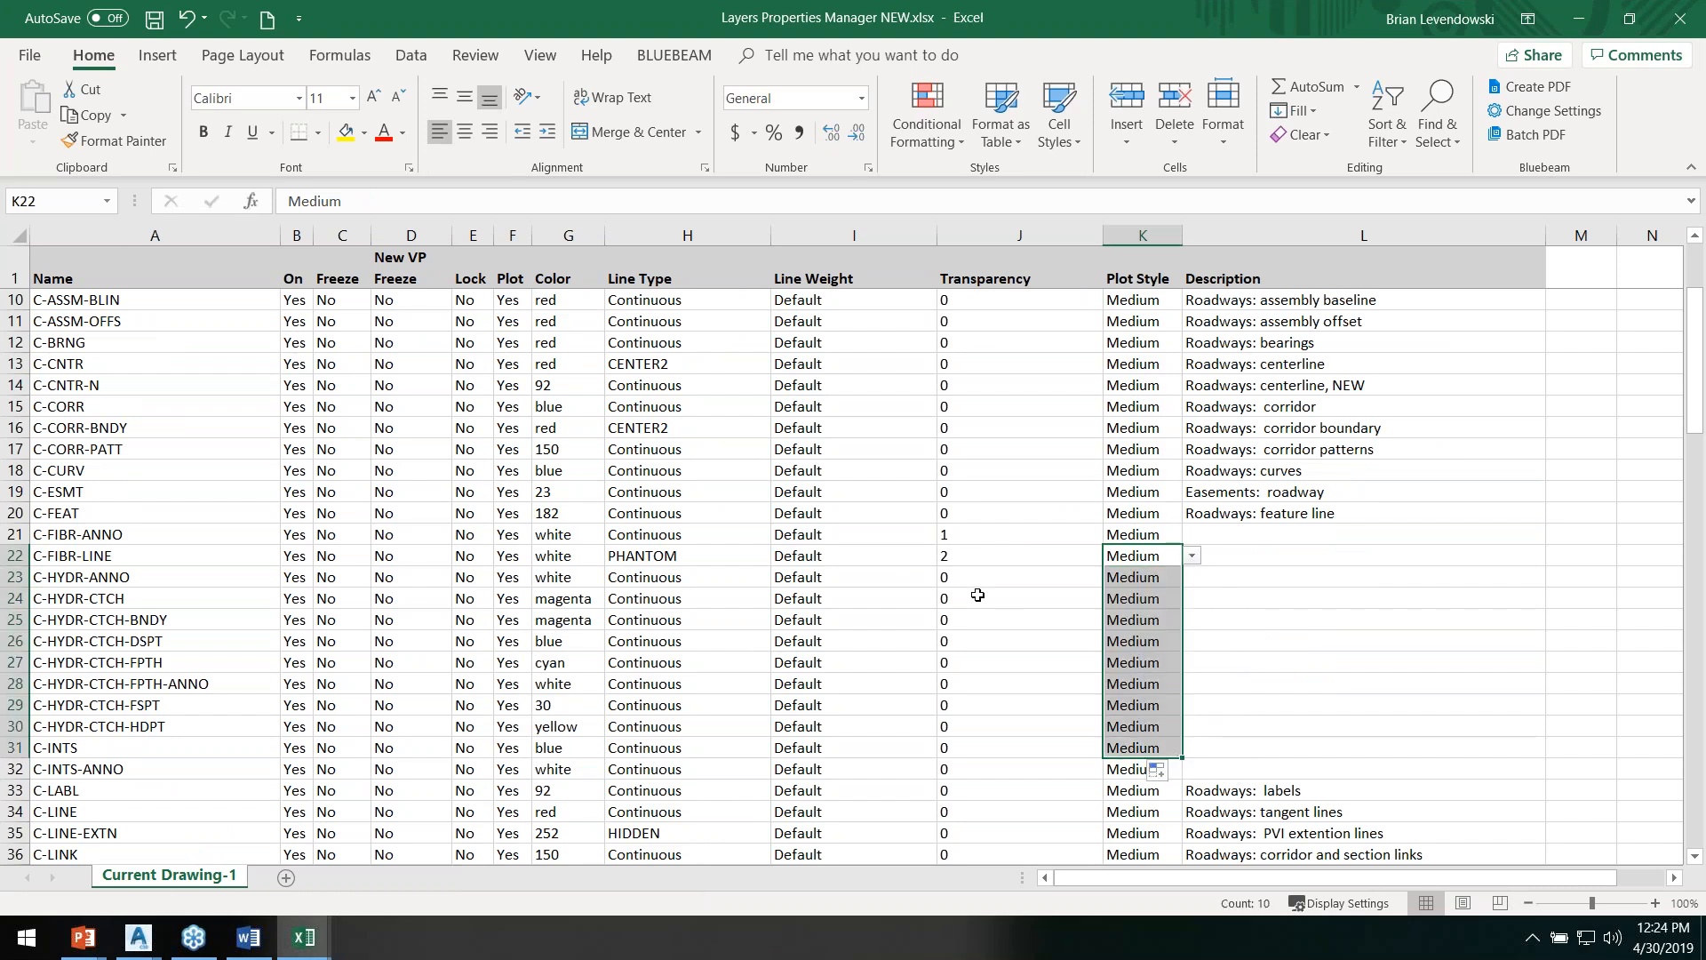
Step: Save the corrected workbook and reload its layer data in Layer Boss
{"action": "left_click", "coordinate": [154, 19]}
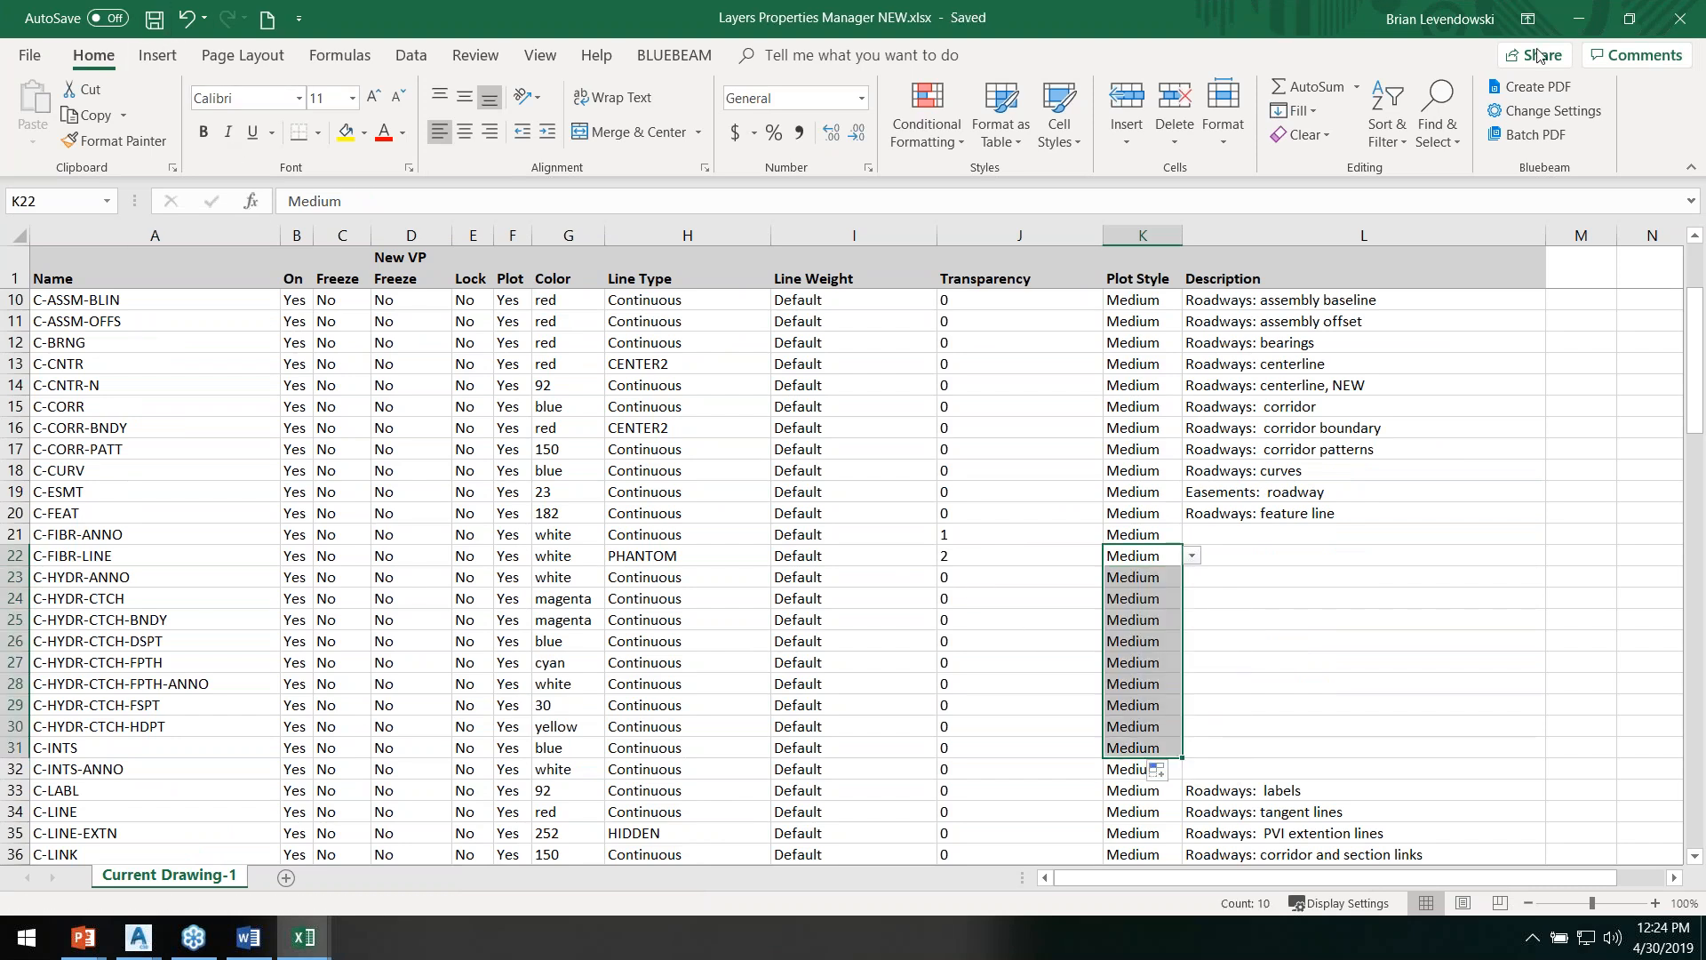
{"action": "left_click", "coordinate": [1578, 18]}
{"action": "left_click", "coordinate": [1355, 683]}
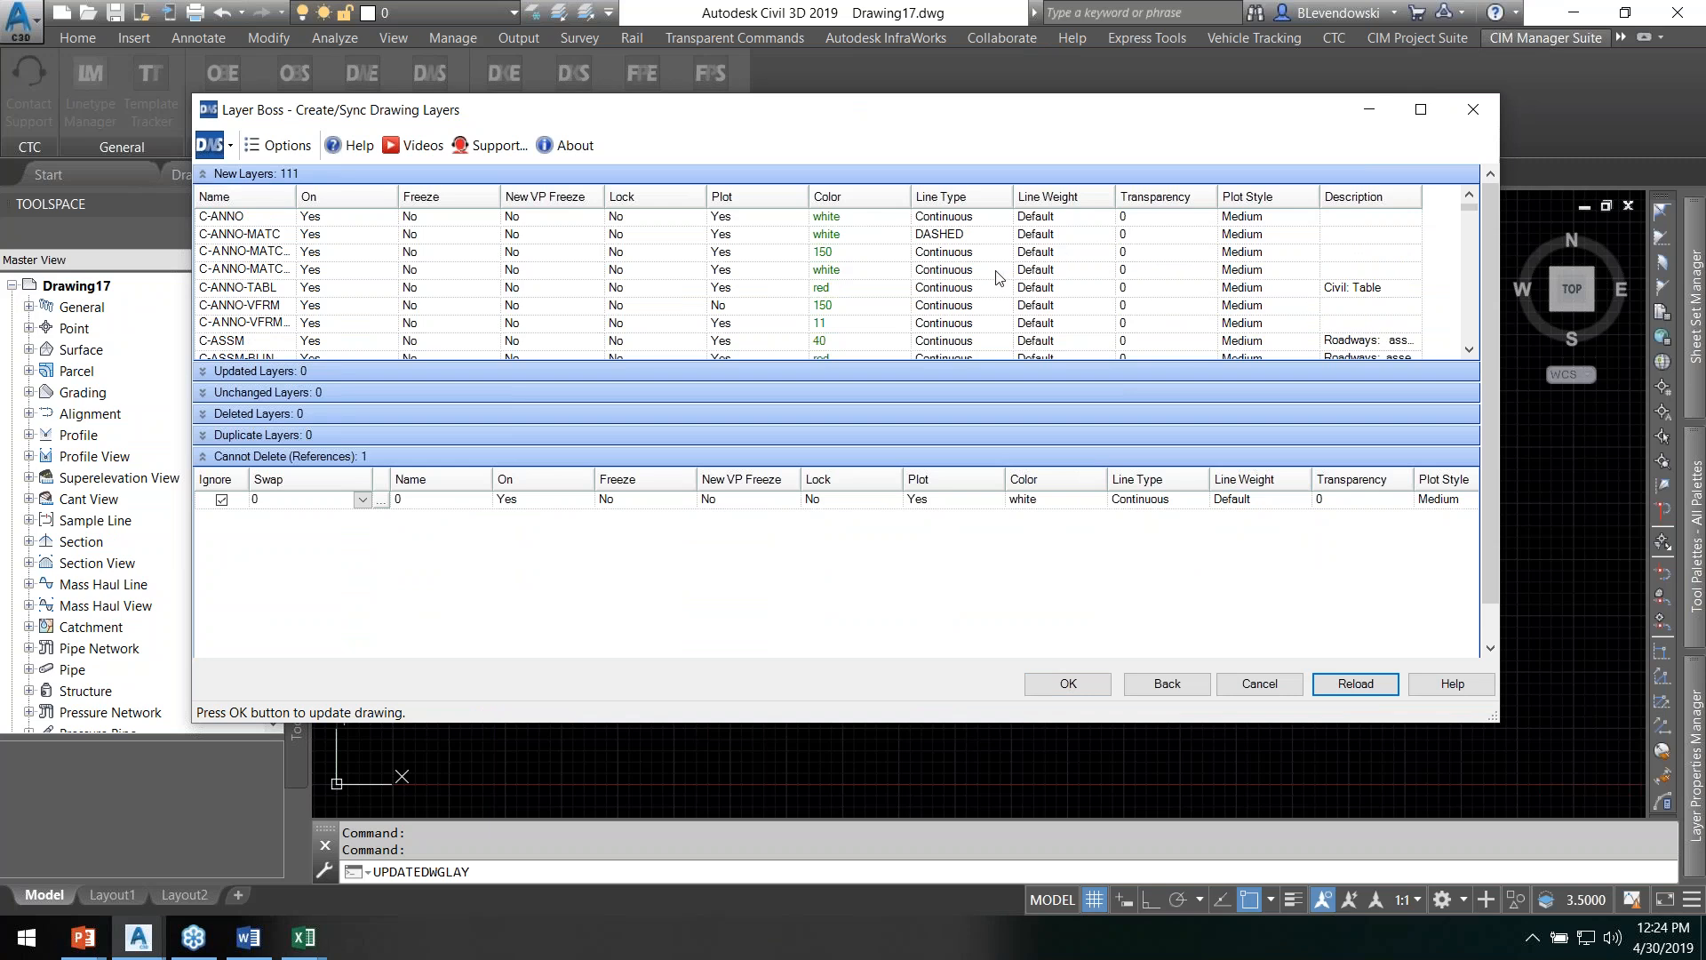
Step: Check the reloaded New Layers list for remaining errors and apply the sync to the drawing
{"action": "scroll", "coordinate": [997, 281], "scroll_direction": "down", "scroll_amount": 3}
{"action": "scroll", "coordinate": [1103, 281], "scroll_direction": "down", "scroll_amount": 9}
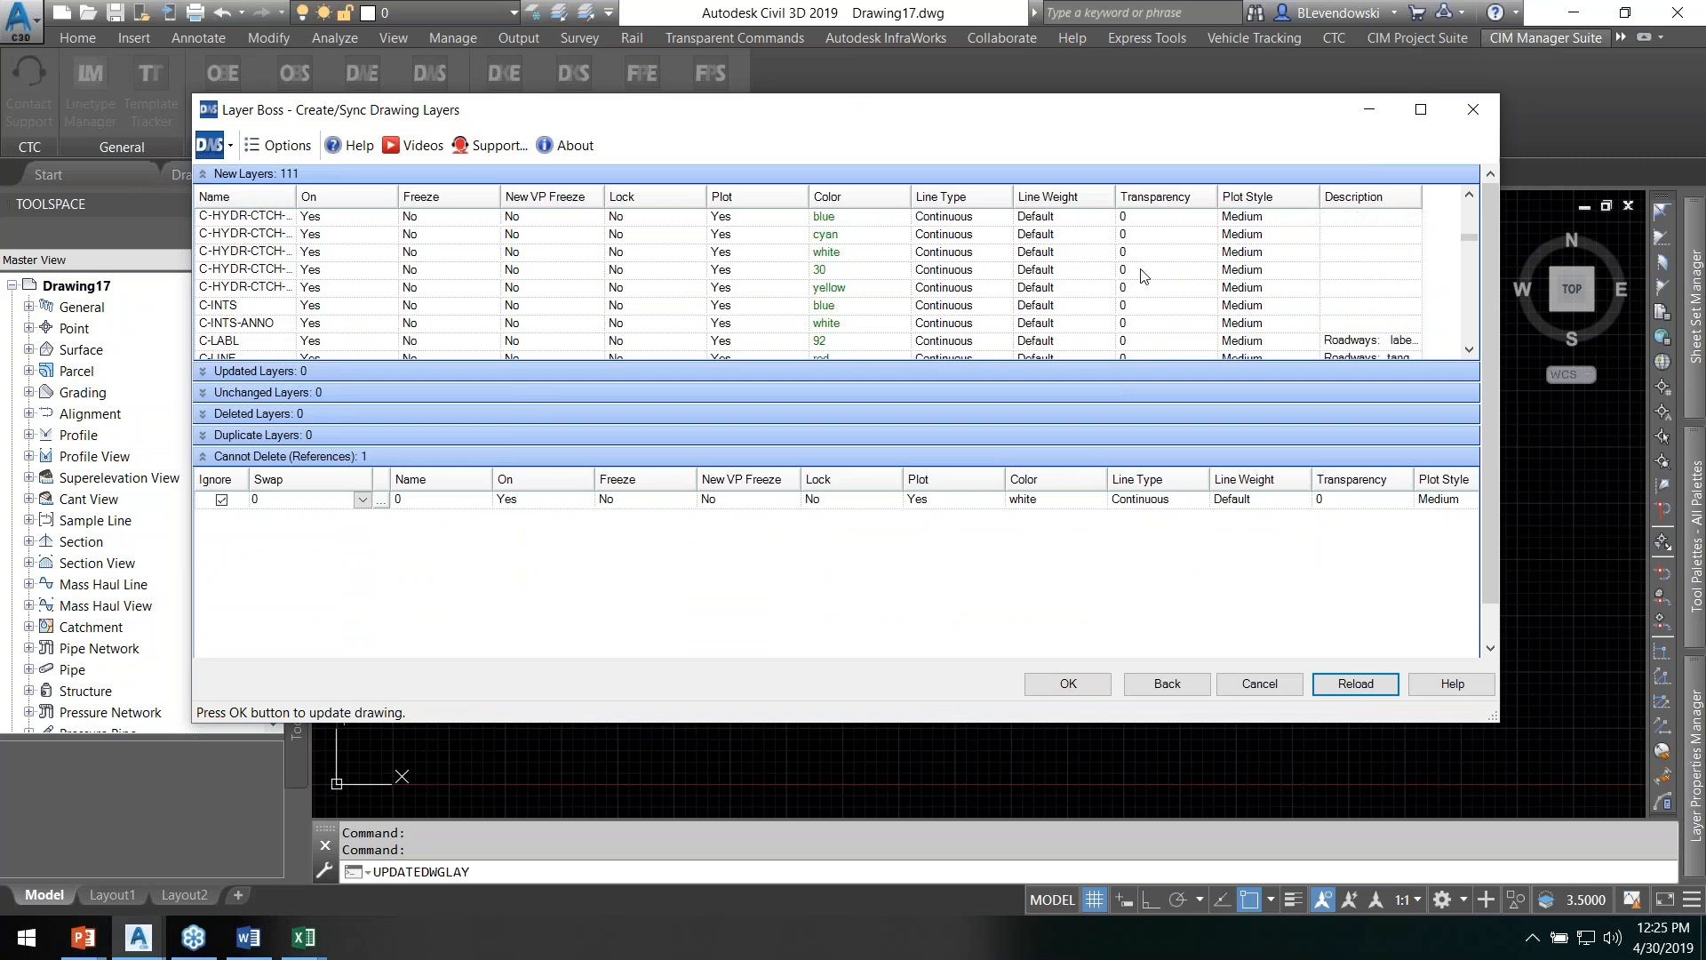
{"action": "scroll", "coordinate": [1143, 275], "scroll_direction": "down", "scroll_amount": 3}
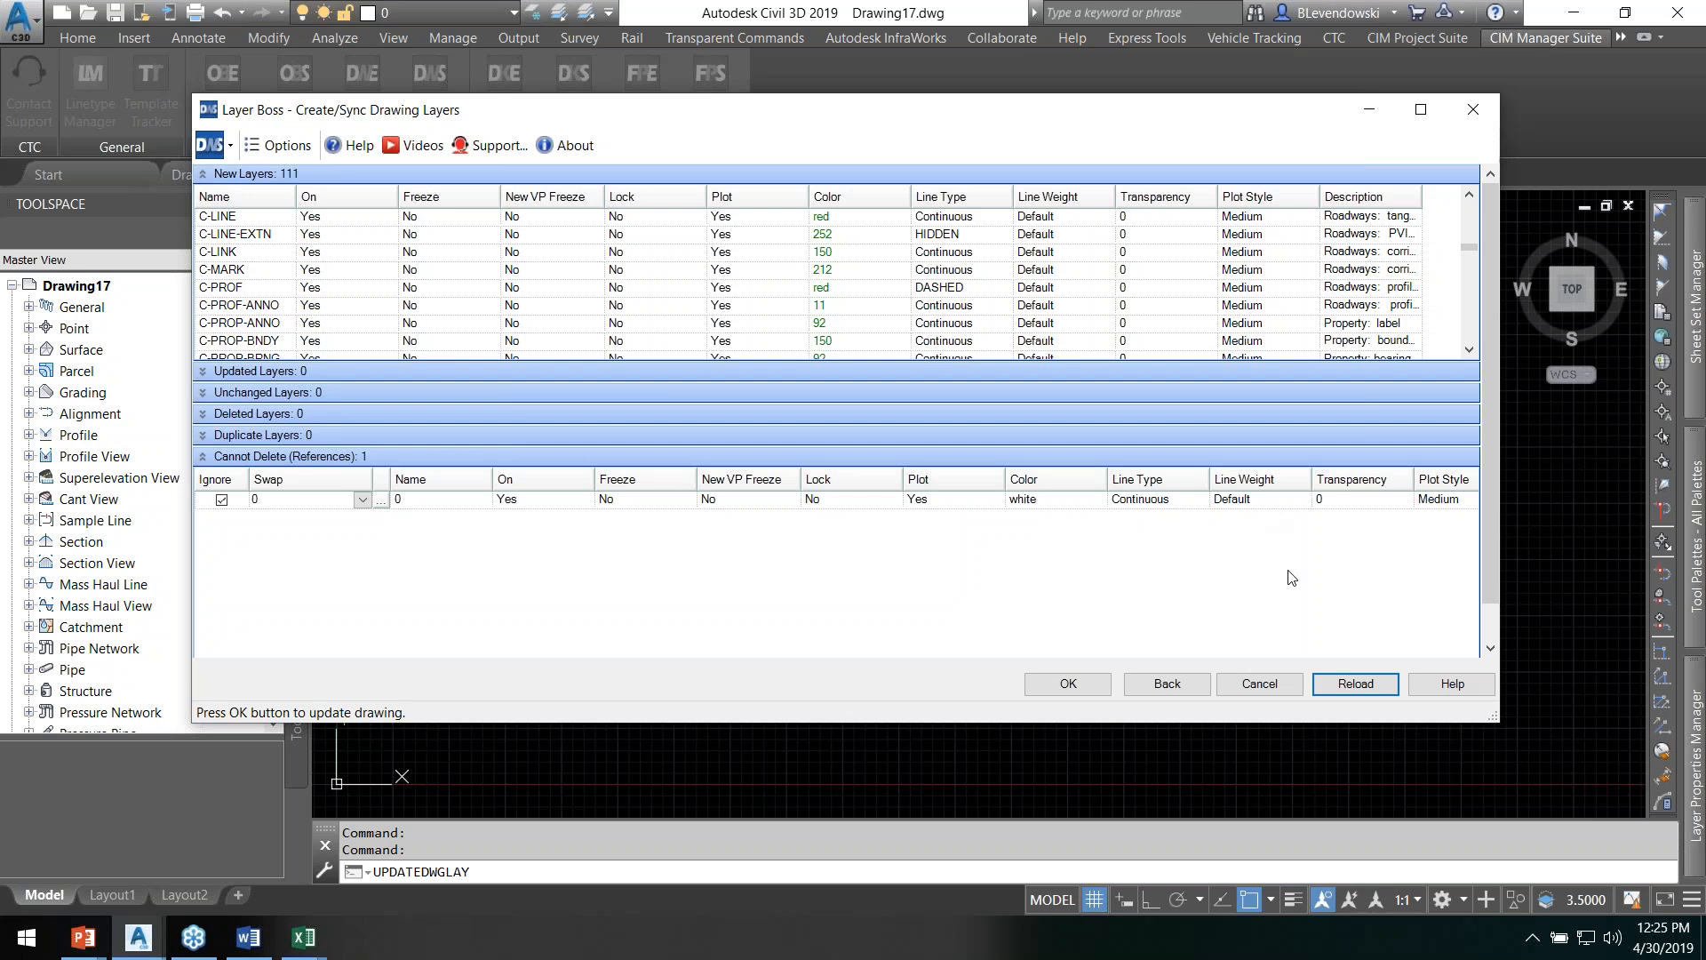
{"action": "left_click", "coordinate": [1071, 684]}
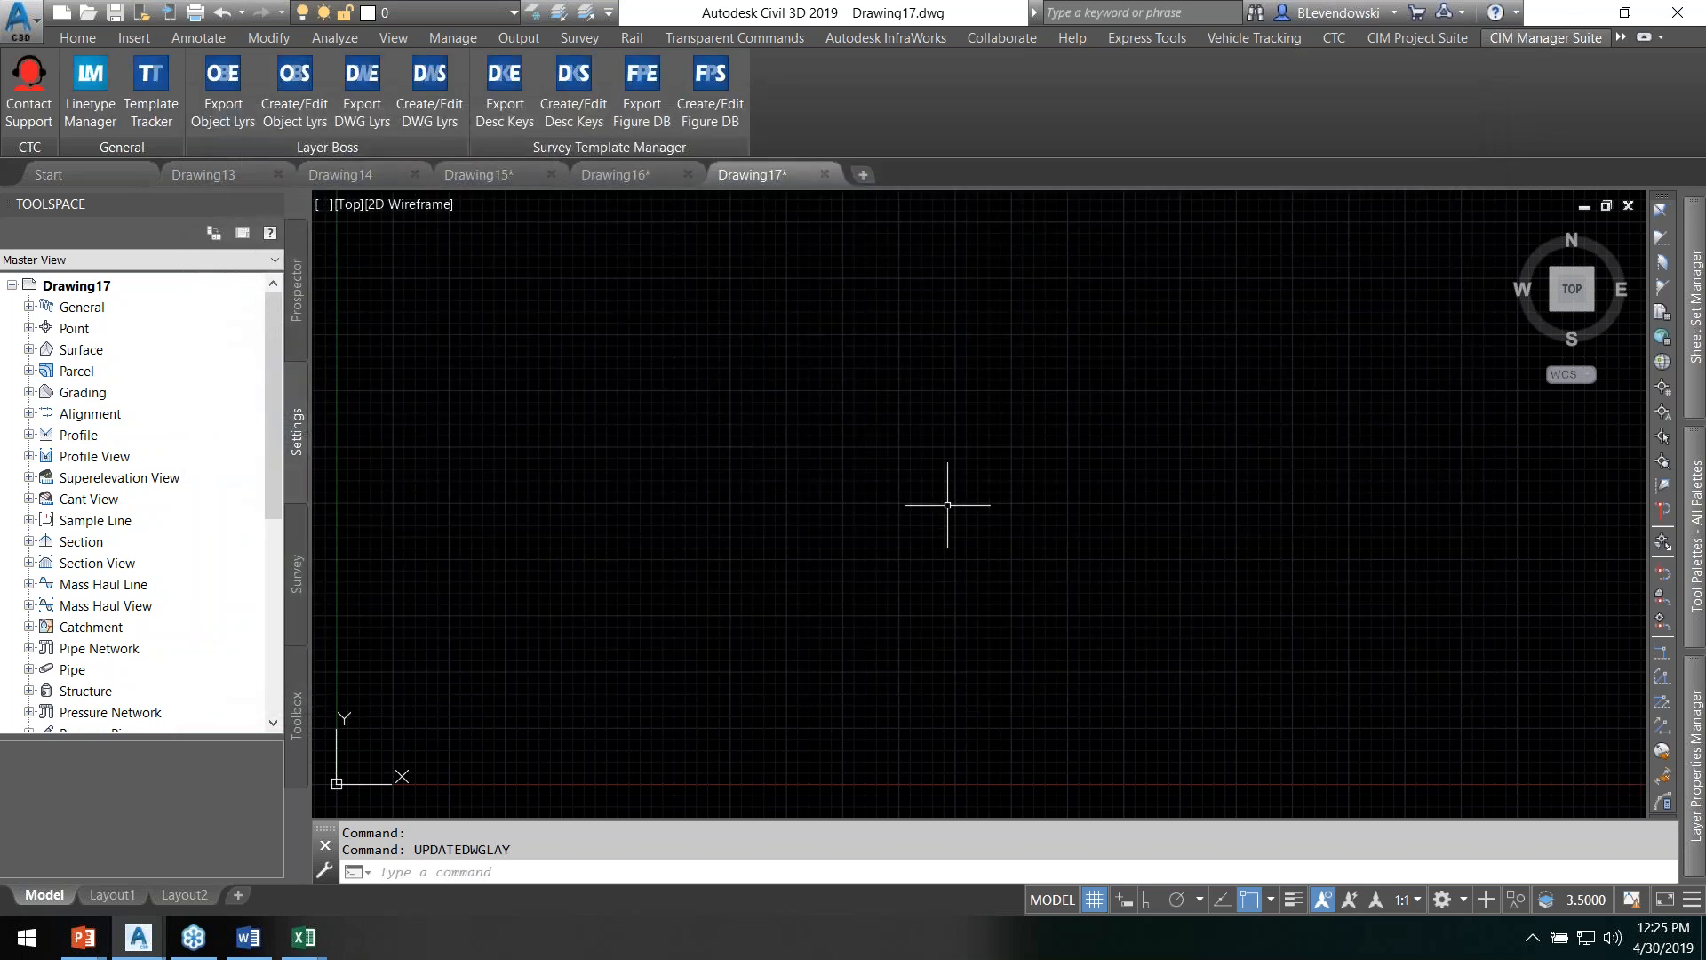
Step: Open the Layer Properties Manager and look through the full list of synced layers
{"action": "type", "text": "LA"}
{"action": "key", "text": "Return"}
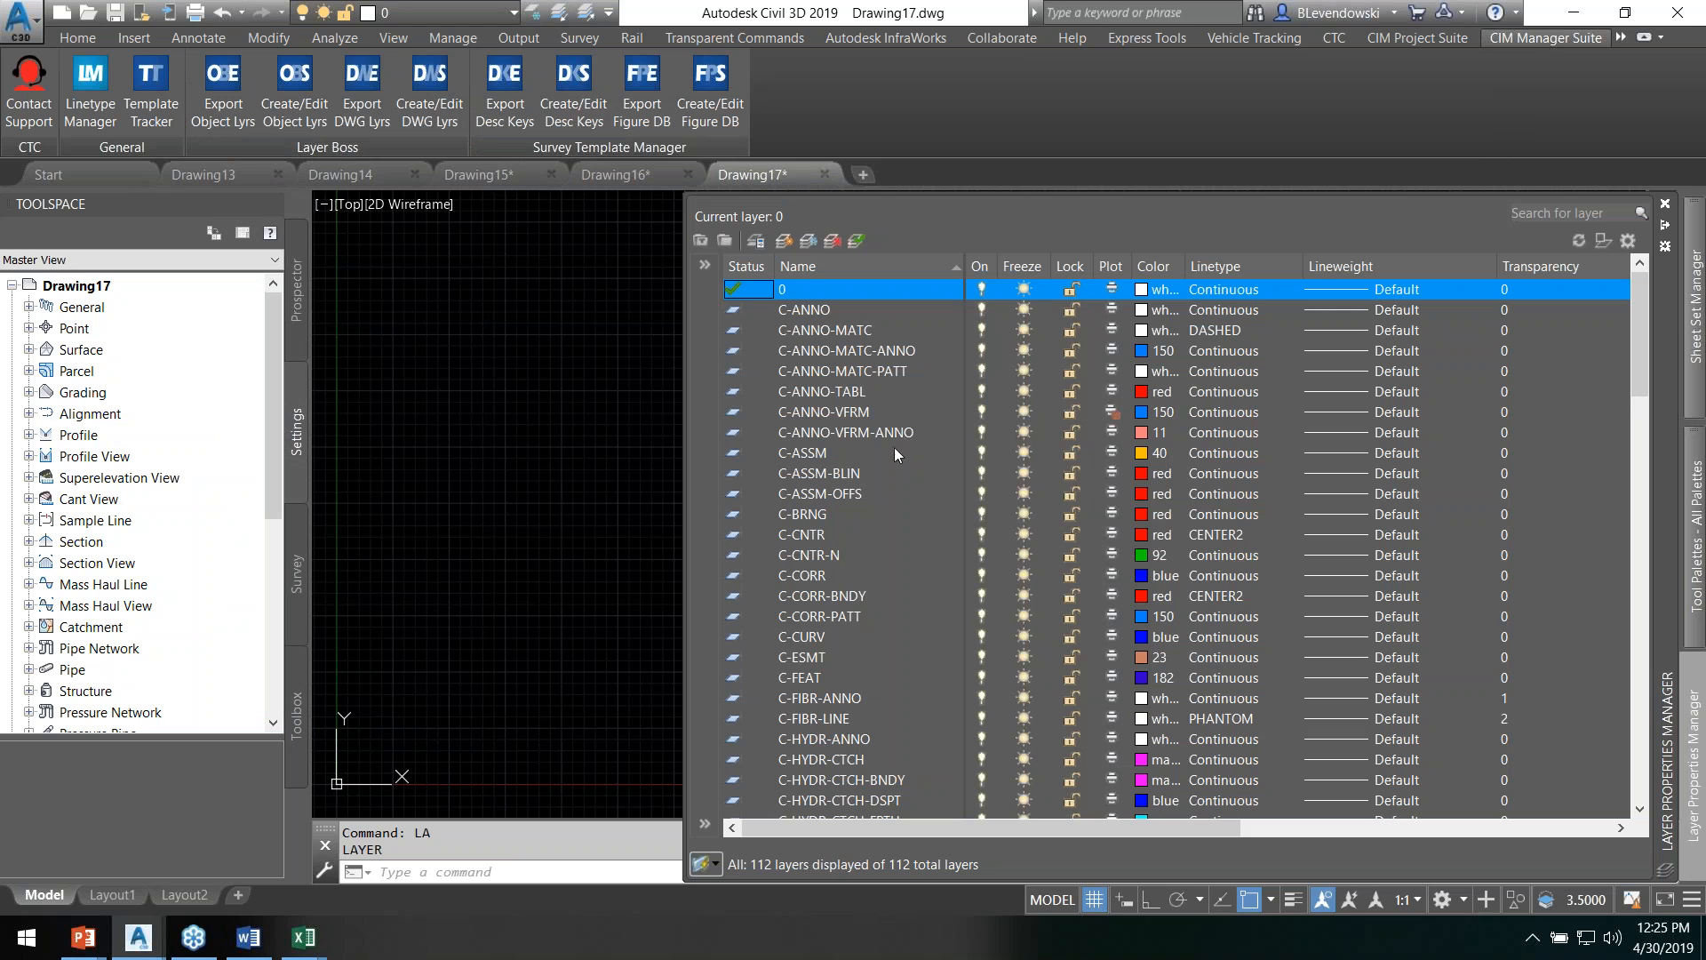
{"action": "scroll", "coordinate": [894, 466], "scroll_direction": "down", "scroll_amount": 15}
{"action": "scroll", "coordinate": [902, 551], "scroll_direction": "down", "scroll_amount": 10}
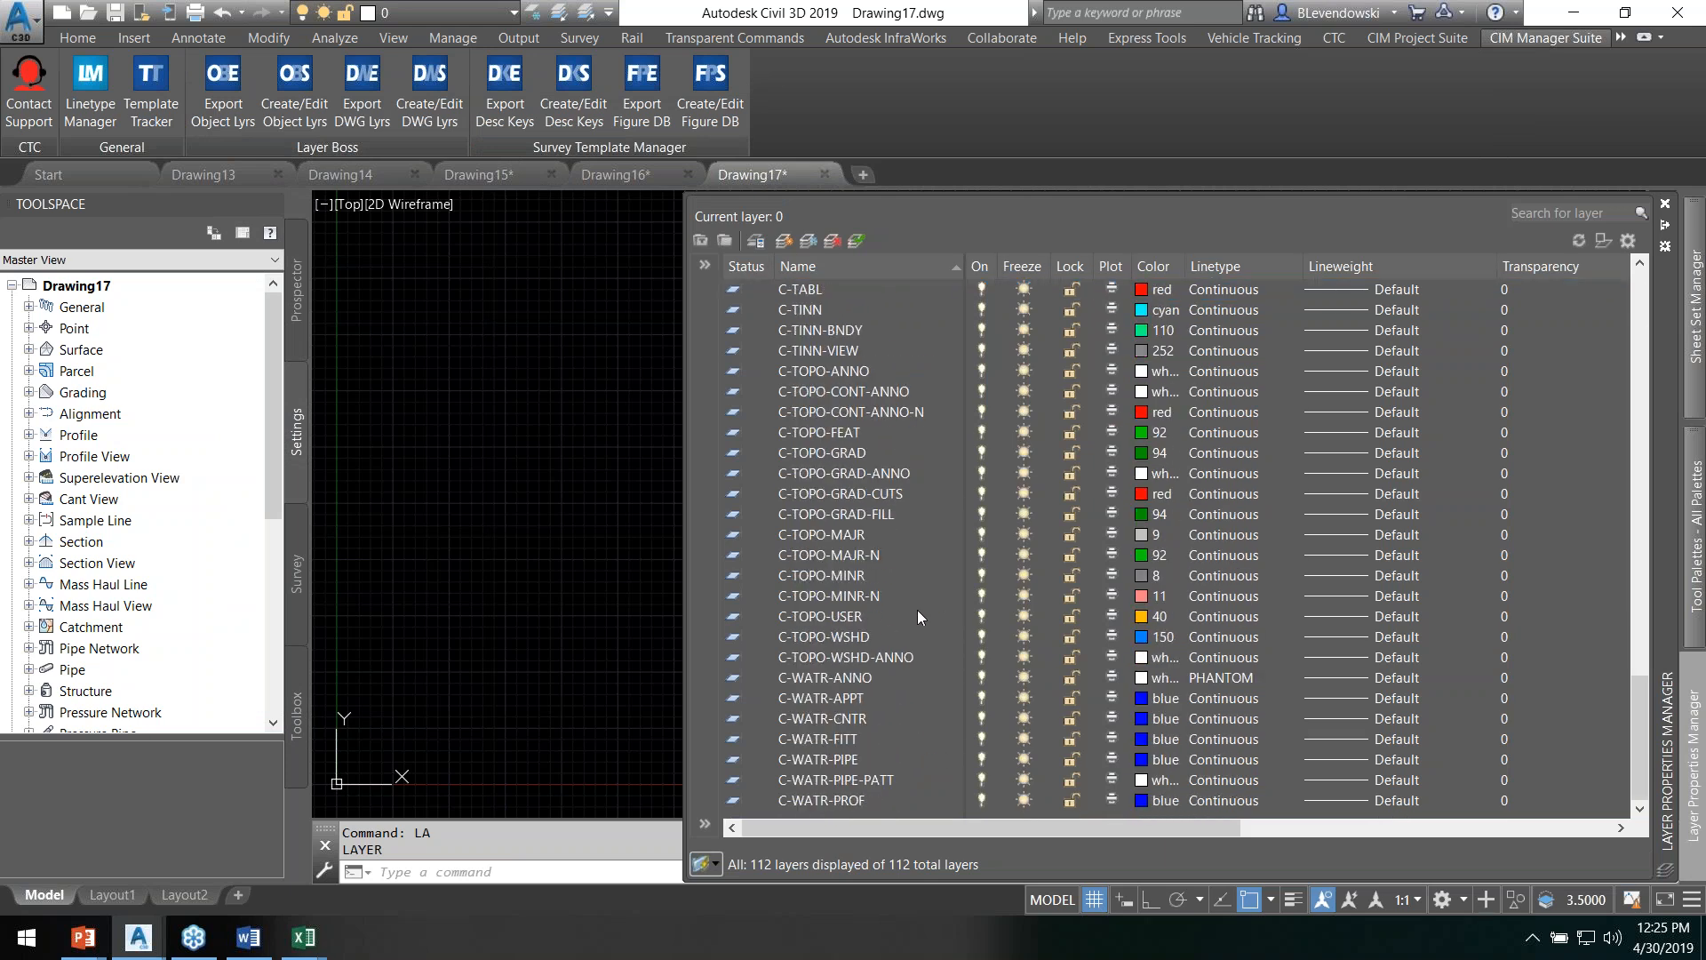
{"action": "scroll", "coordinate": [917, 610], "scroll_direction": "up", "scroll_amount": 10}
{"action": "scroll", "coordinate": [919, 615], "scroll_direction": "down", "scroll_amount": 10}
{"action": "scroll", "coordinate": [922, 627], "scroll_direction": "up", "scroll_amount": 10}
{"action": "scroll", "coordinate": [922, 627], "scroll_direction": "up", "scroll_amount": 10}
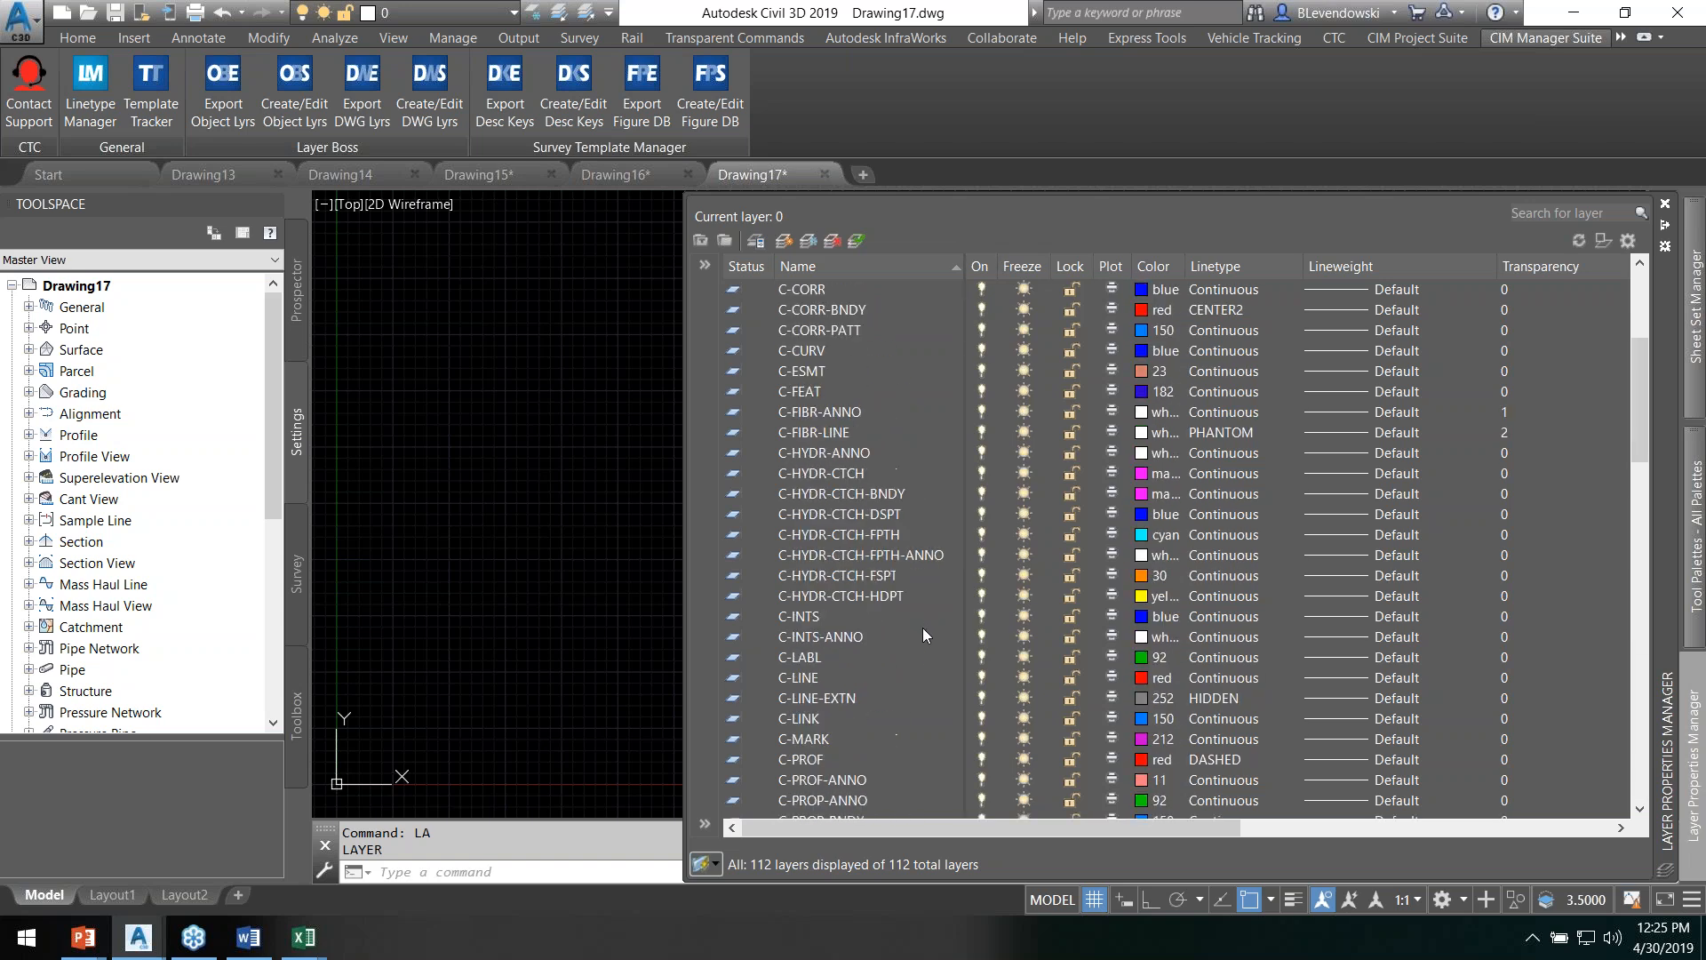
Step: Inspect the C-FIBR-ANNO and C-FIBR-LINE layers and the remaining layers, and leave the layer list
{"action": "scroll", "coordinate": [928, 636], "scroll_direction": "up", "scroll_amount": 2}
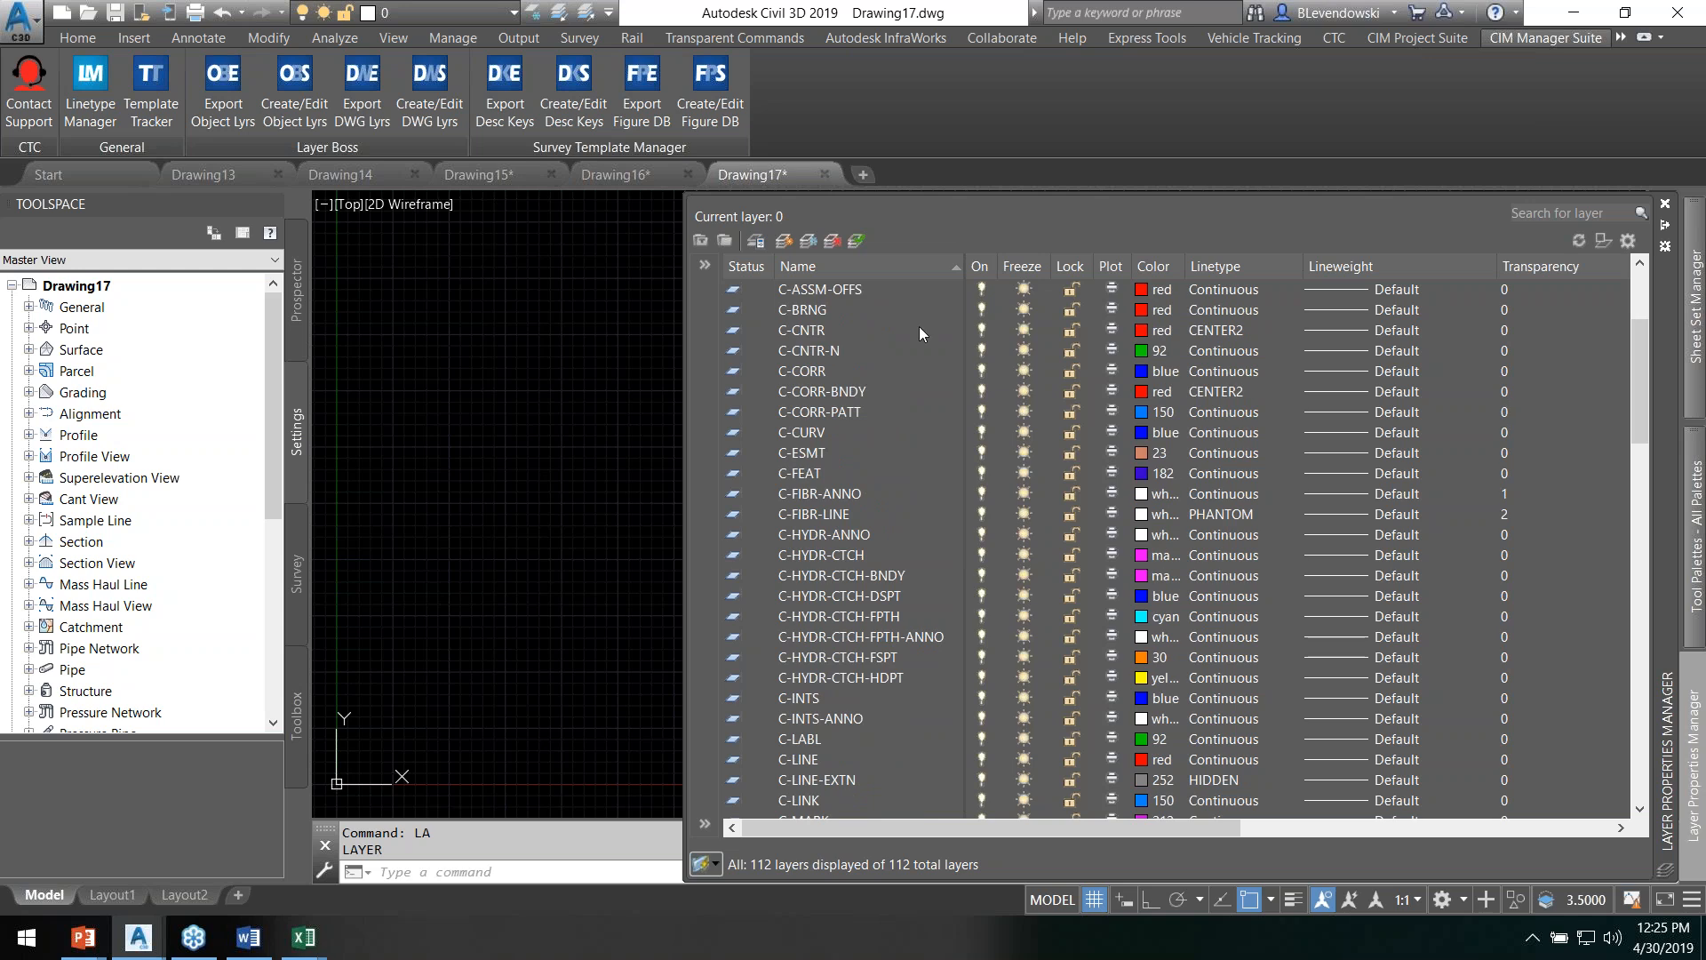
{"action": "left_click", "coordinate": [839, 496]}
{"action": "left_click", "coordinate": [842, 515]}
{"action": "scroll", "coordinate": [866, 513], "scroll_direction": "up", "scroll_amount": 3}
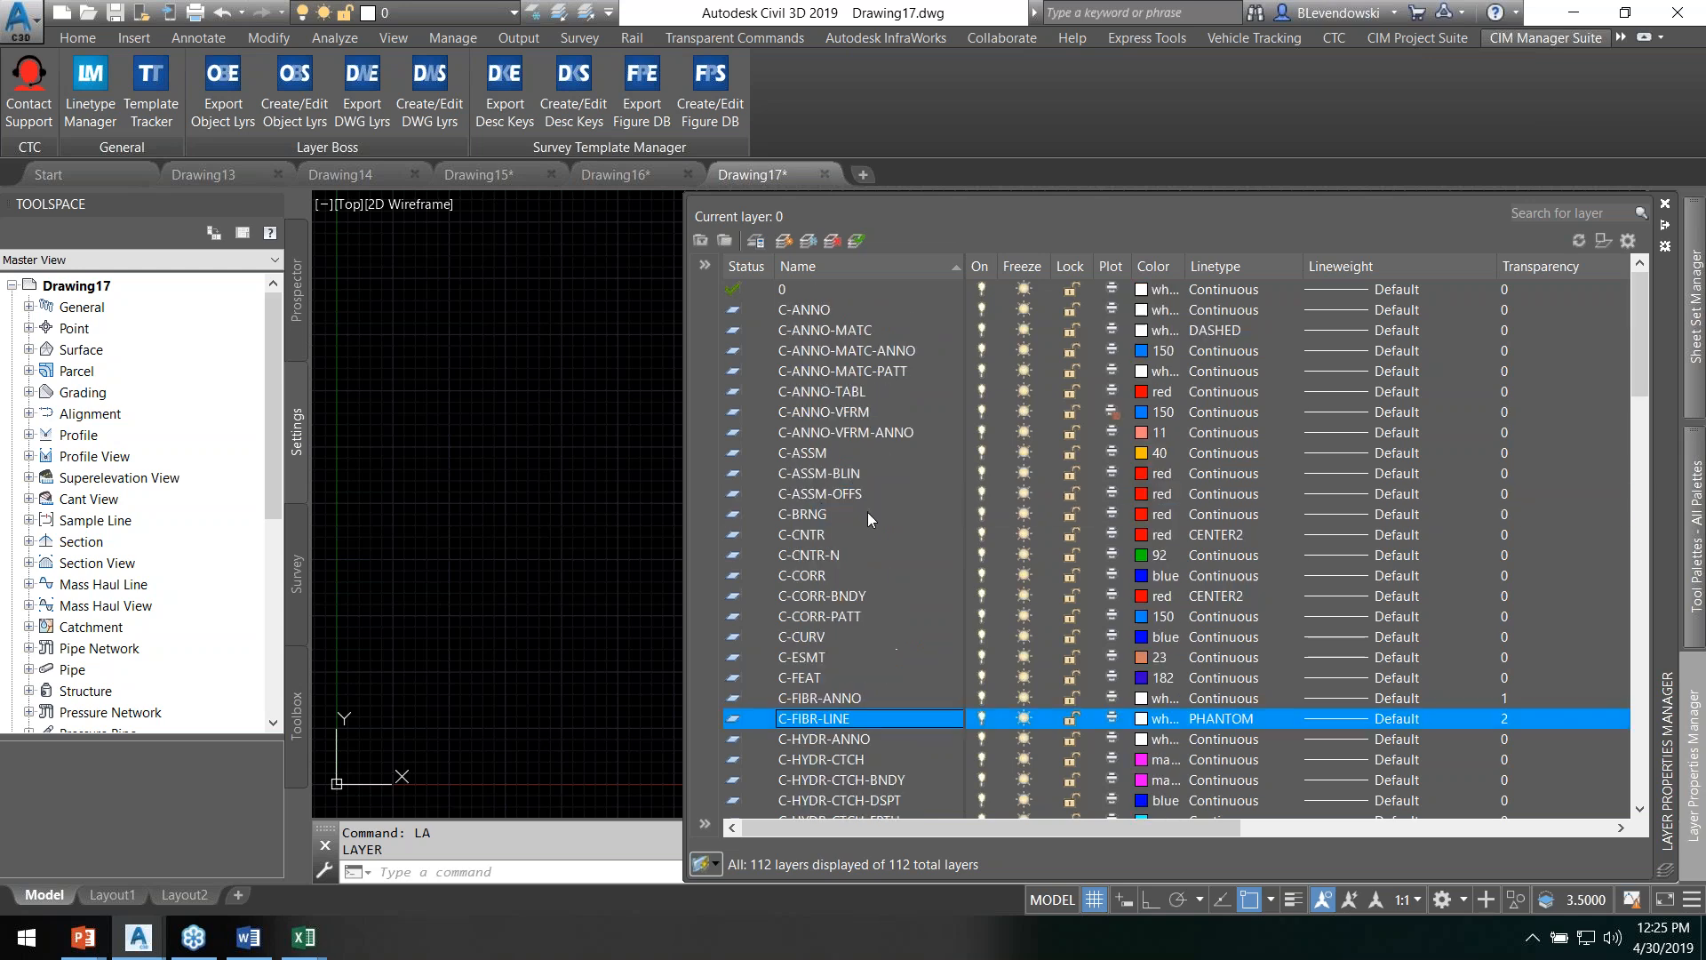
{"action": "scroll", "coordinate": [830, 569], "scroll_direction": "down", "scroll_amount": 7}
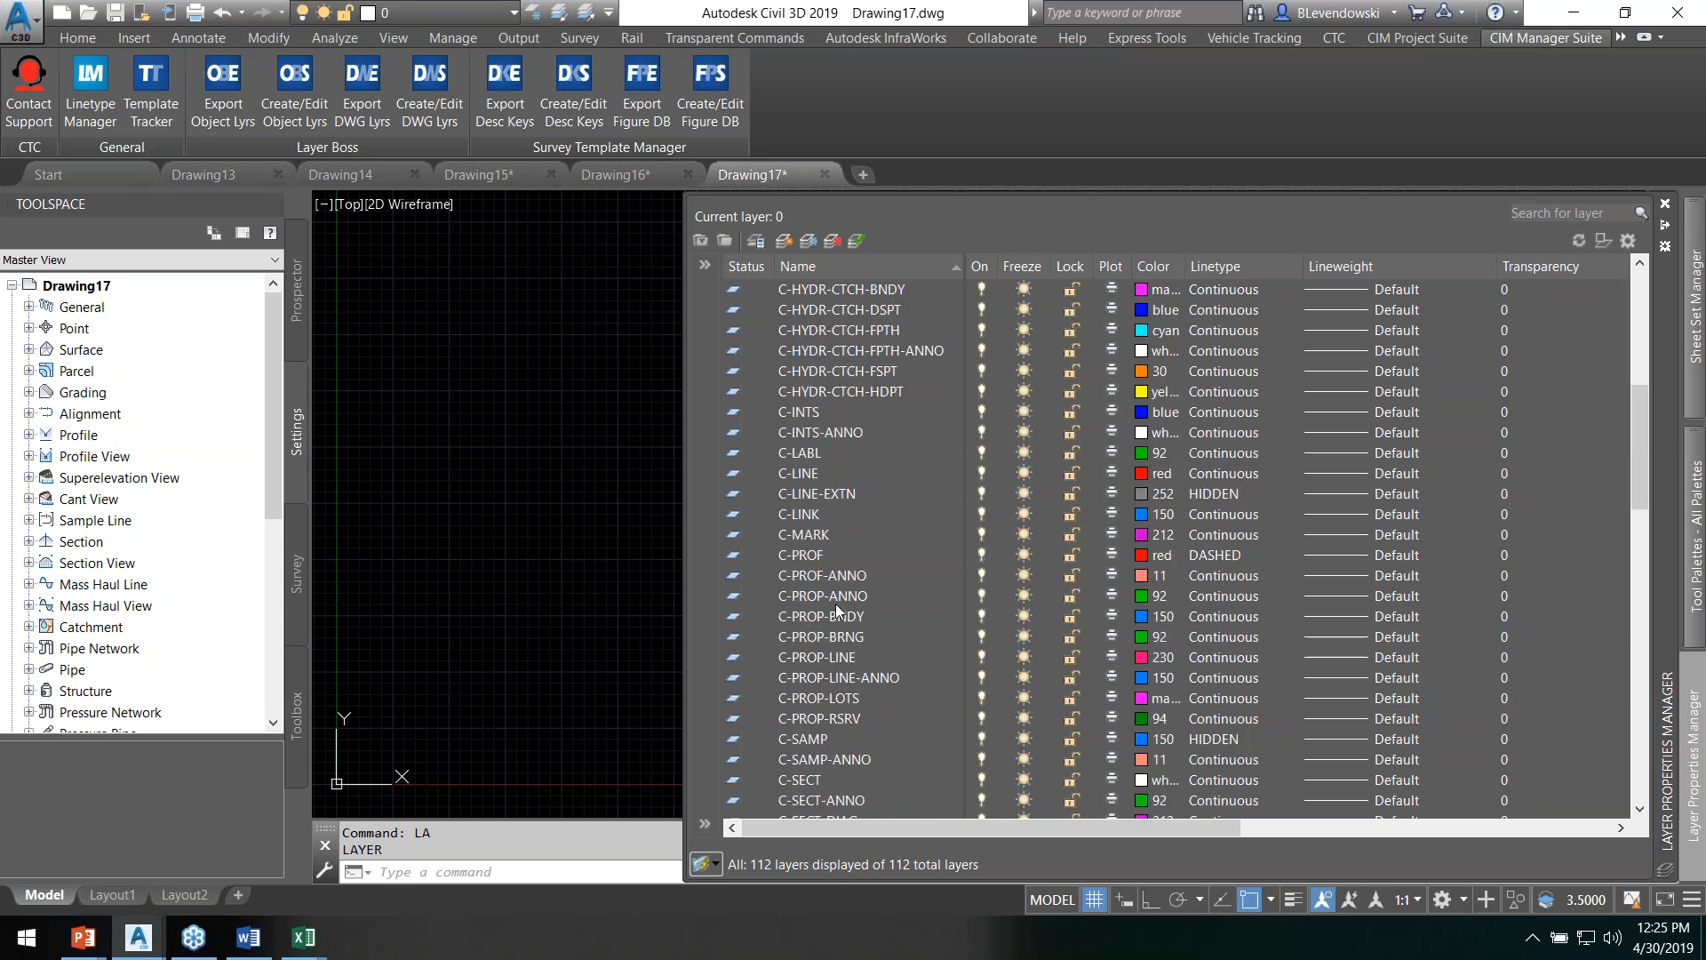
{"action": "scroll", "coordinate": [842, 613], "scroll_direction": "down", "scroll_amount": 4}
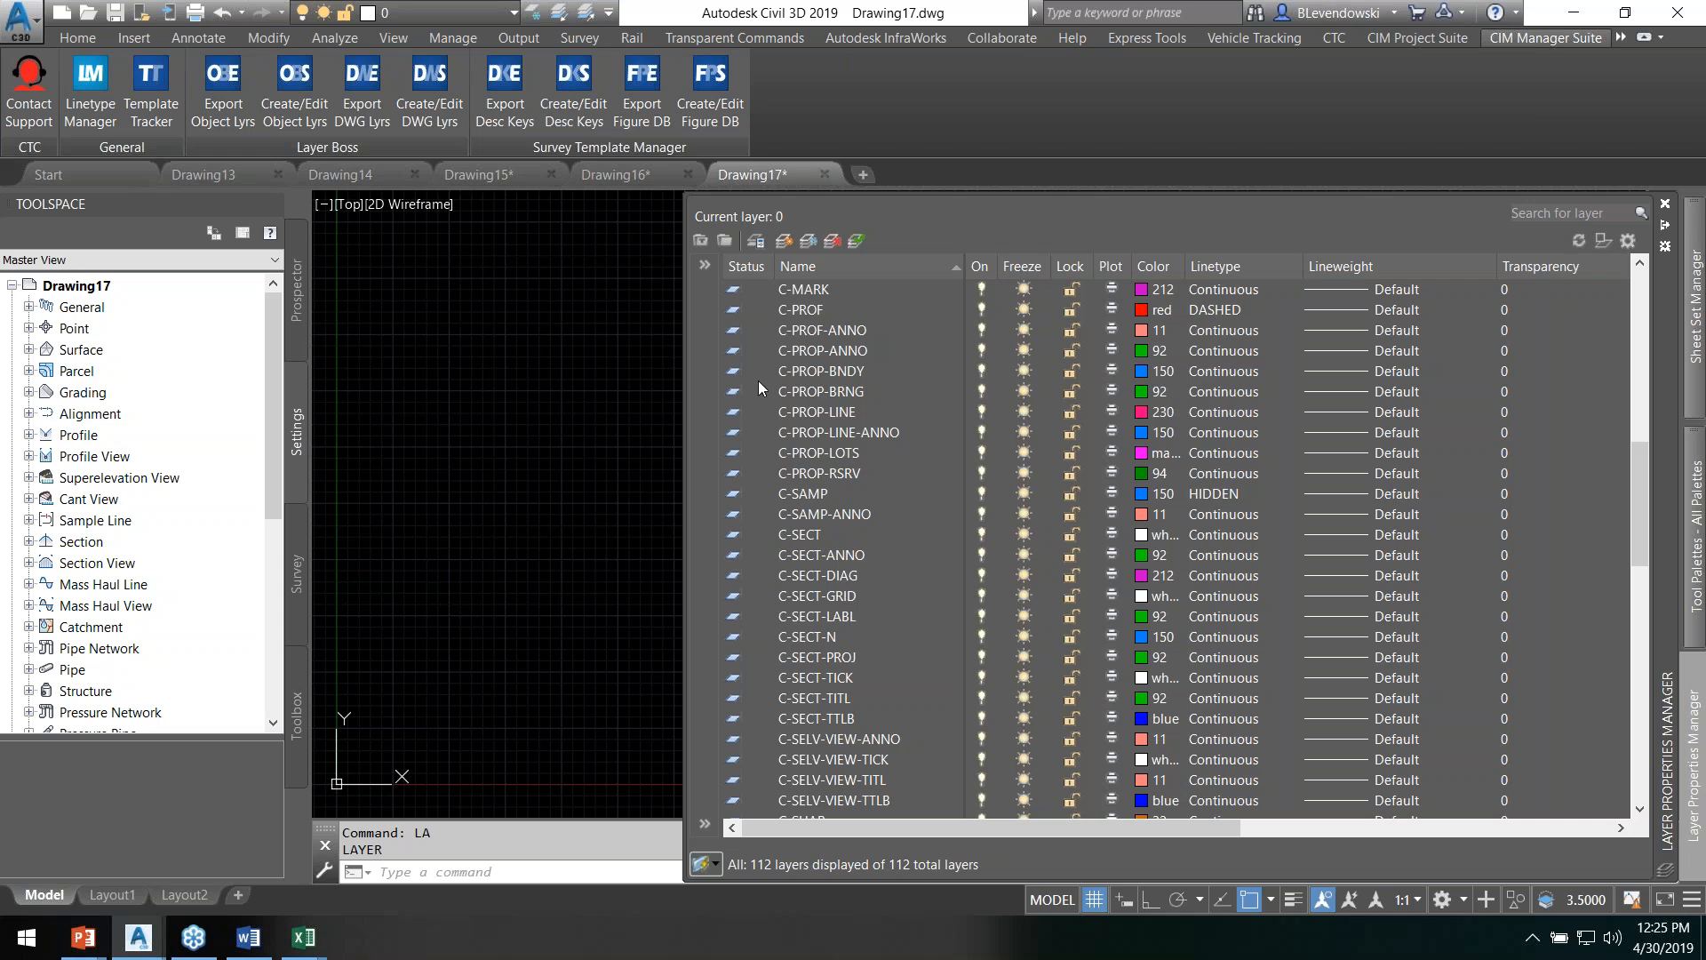
{"action": "left_click", "coordinate": [382, 333]}
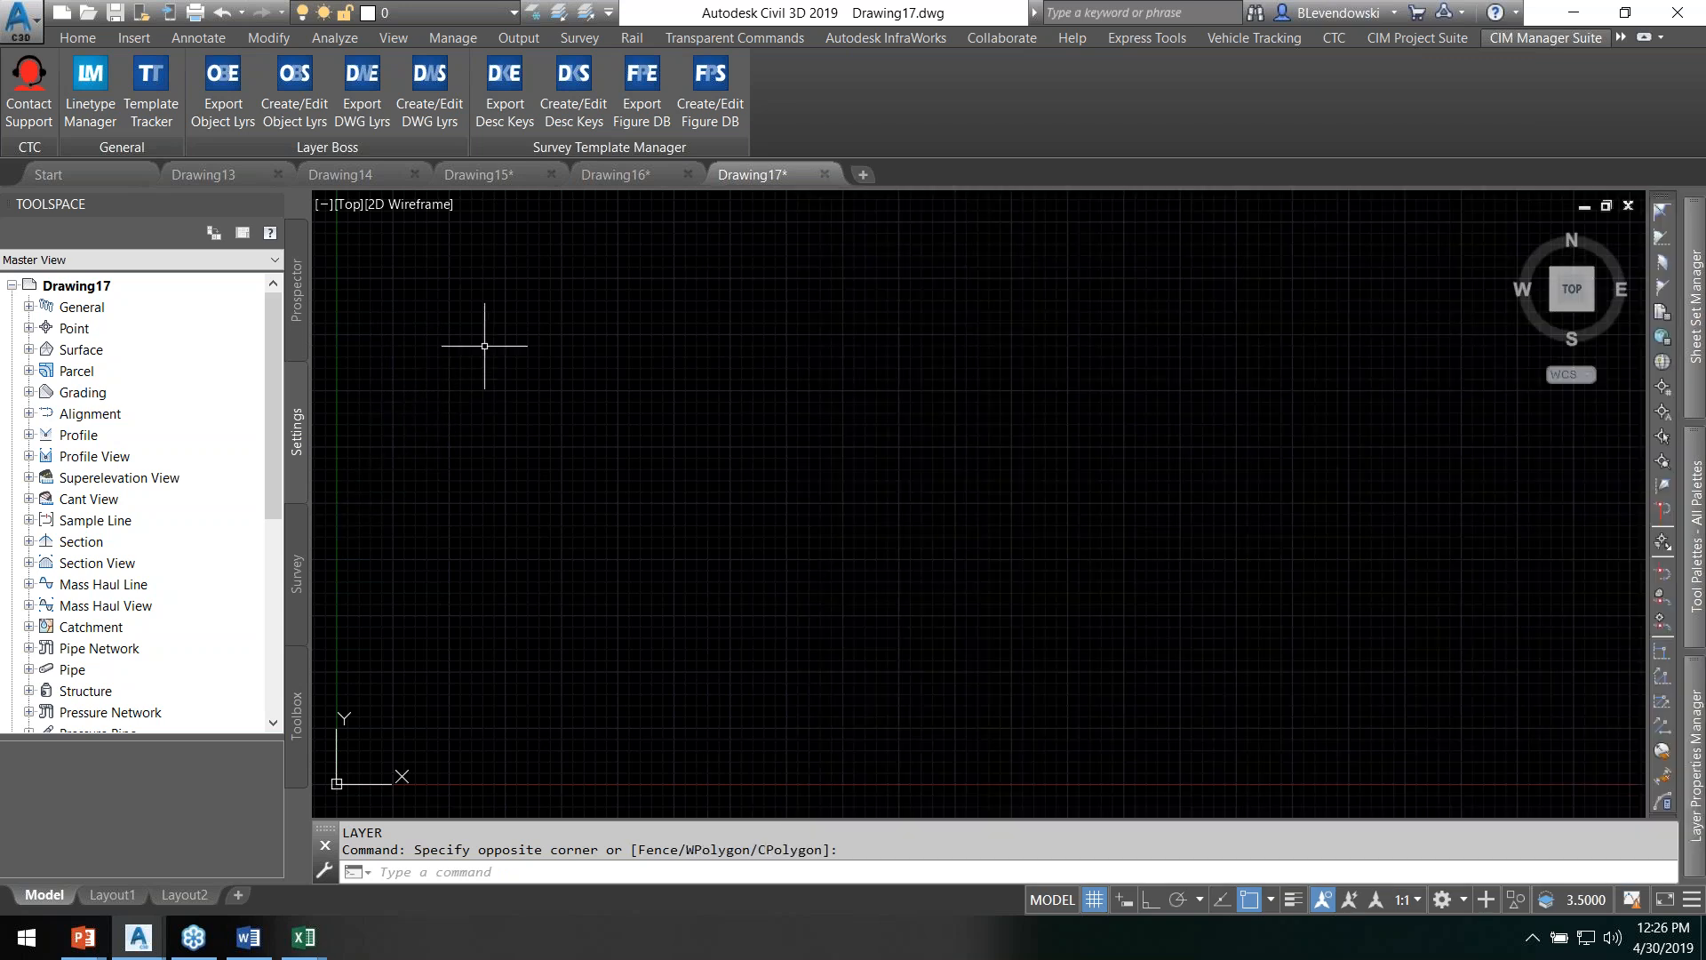
Step: Open Drawing17's drawing settings, review the layer assigned to each object type, and cancel the dialog
{"action": "right_click", "coordinate": [103, 288]}
{"action": "left_click", "coordinate": [139, 295]}
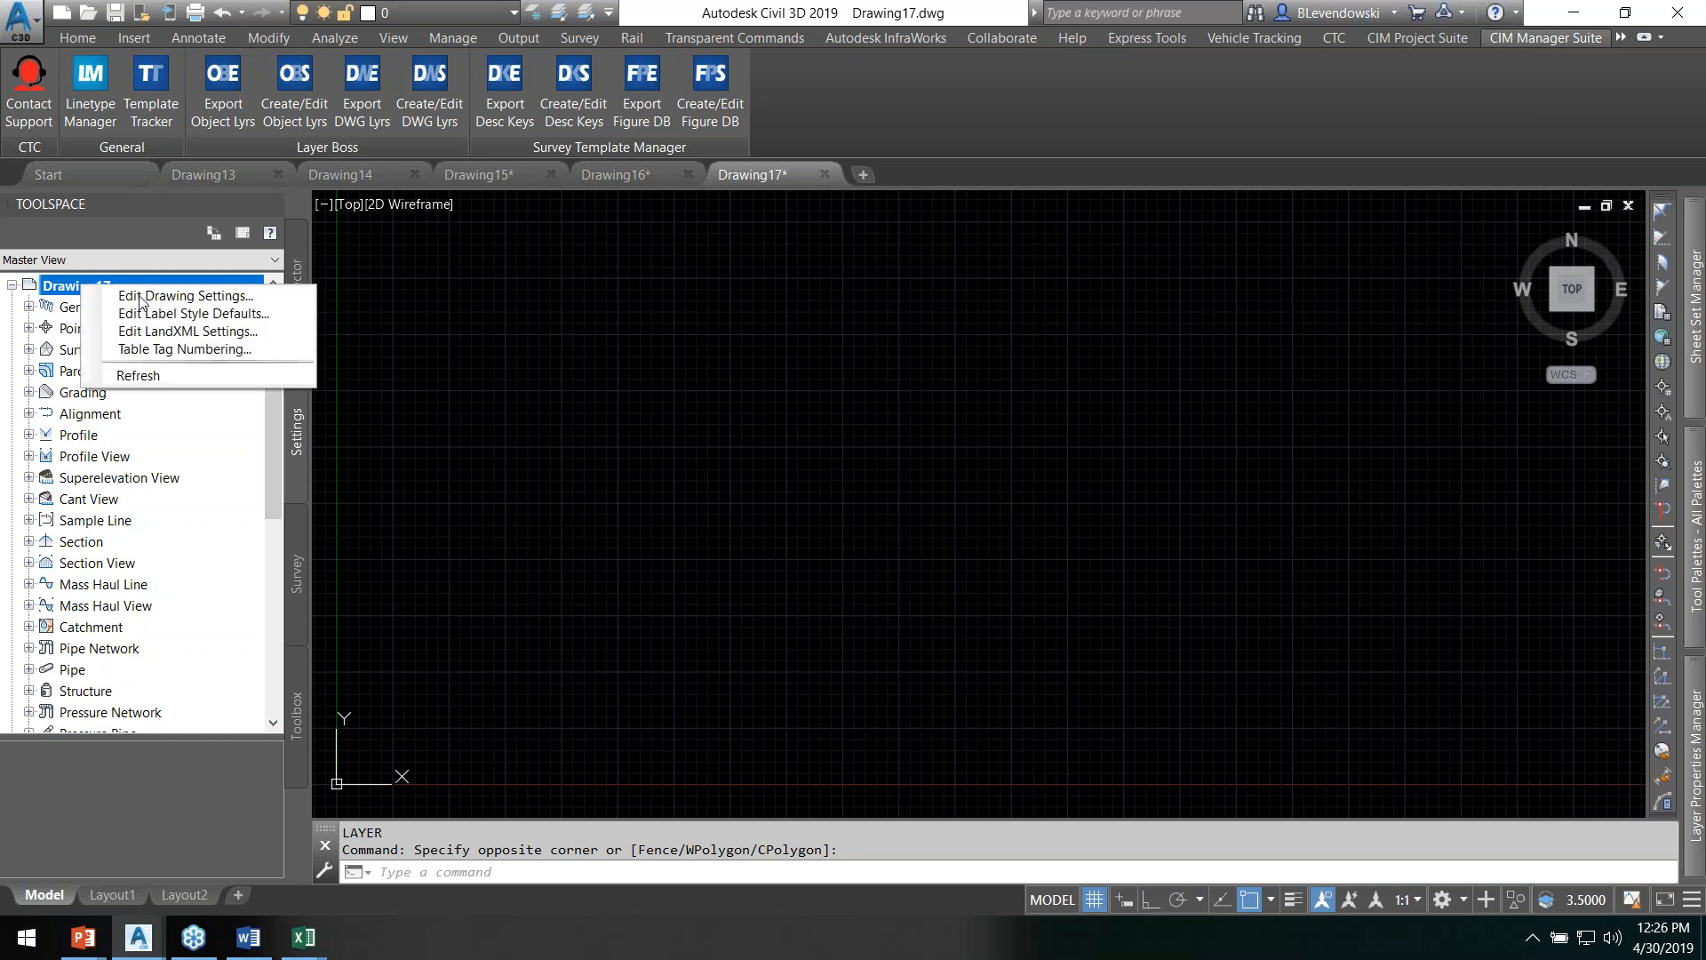
{"action": "scroll", "coordinate": [600, 267], "scroll_direction": "down", "scroll_amount": 8}
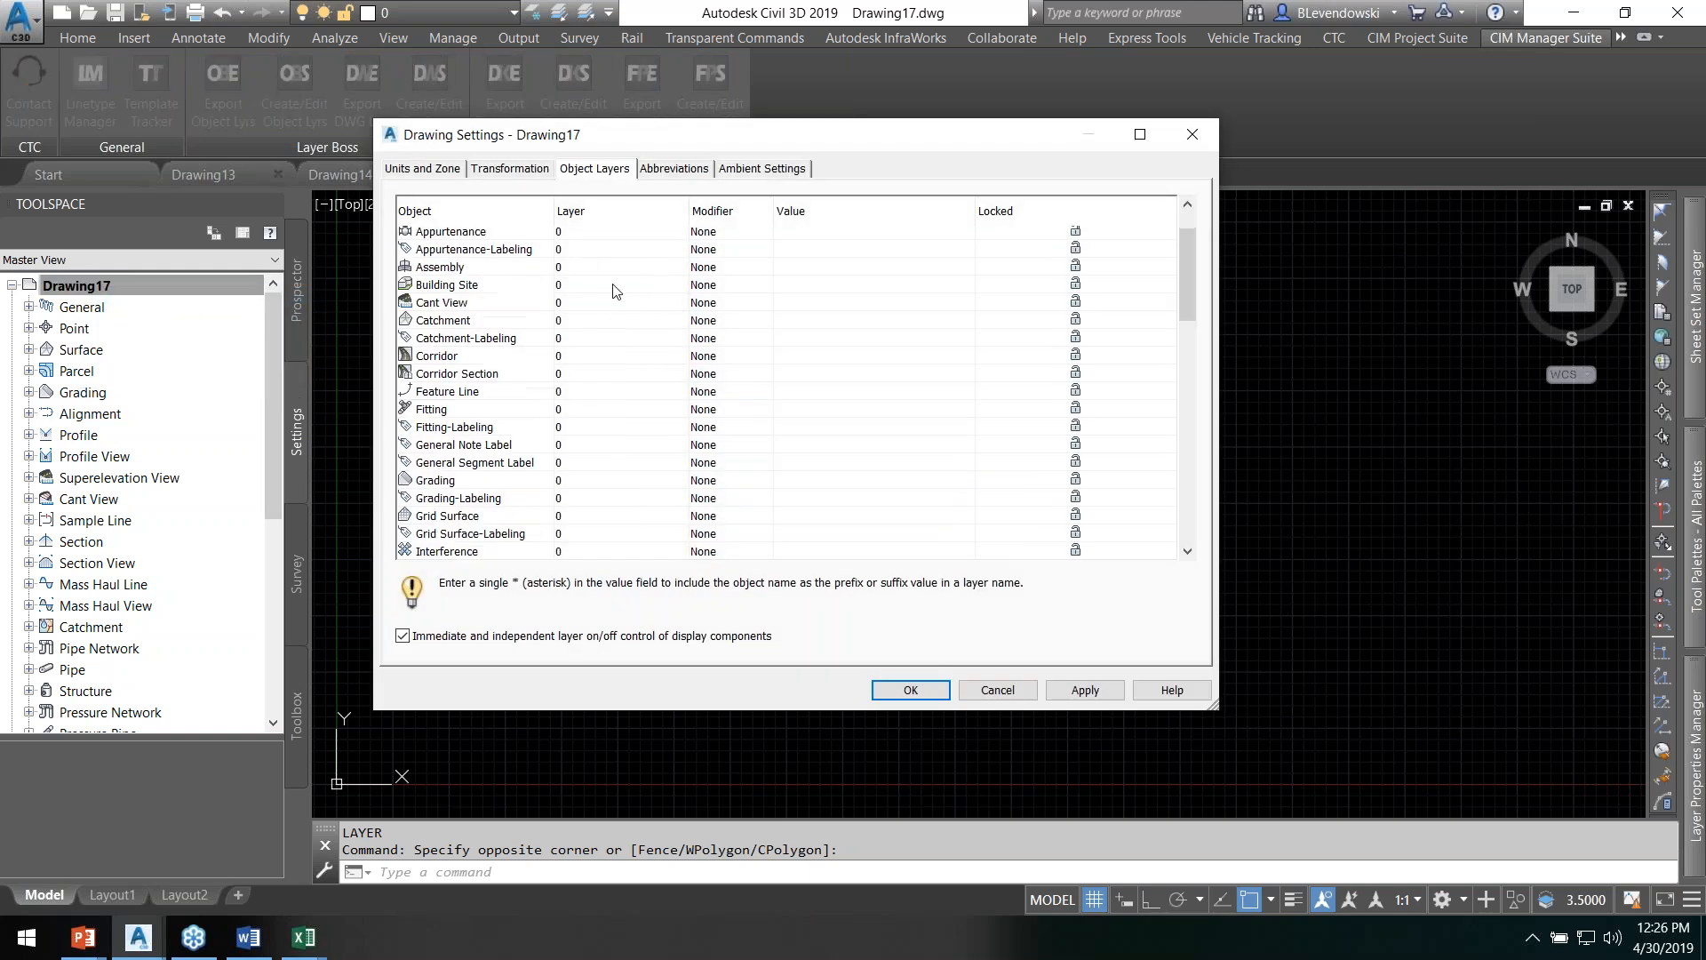
{"action": "scroll", "coordinate": [617, 451], "scroll_direction": "up", "scroll_amount": 8}
{"action": "scroll", "coordinate": [612, 359], "scroll_direction": "down", "scroll_amount": 15}
{"action": "left_click", "coordinate": [974, 693]}
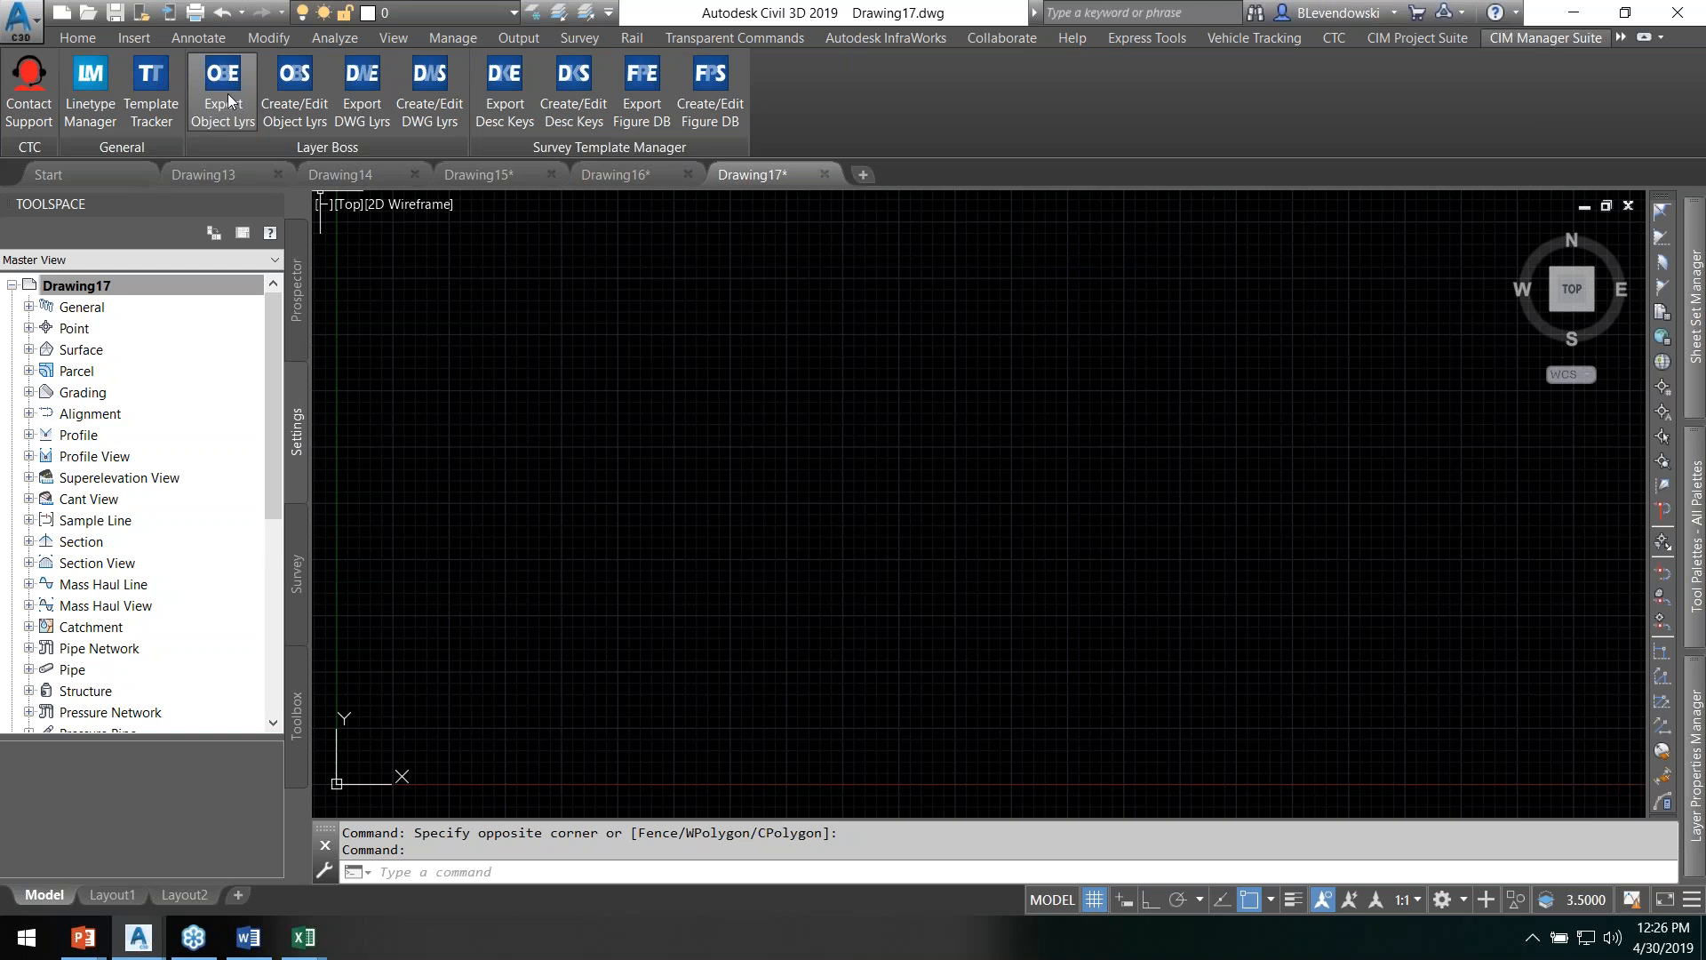
Step: Export the current drawing's object layers to Civil 3D Object Layers NEW.xlsx and open the exported file
{"action": "left_click", "coordinate": [229, 95]}
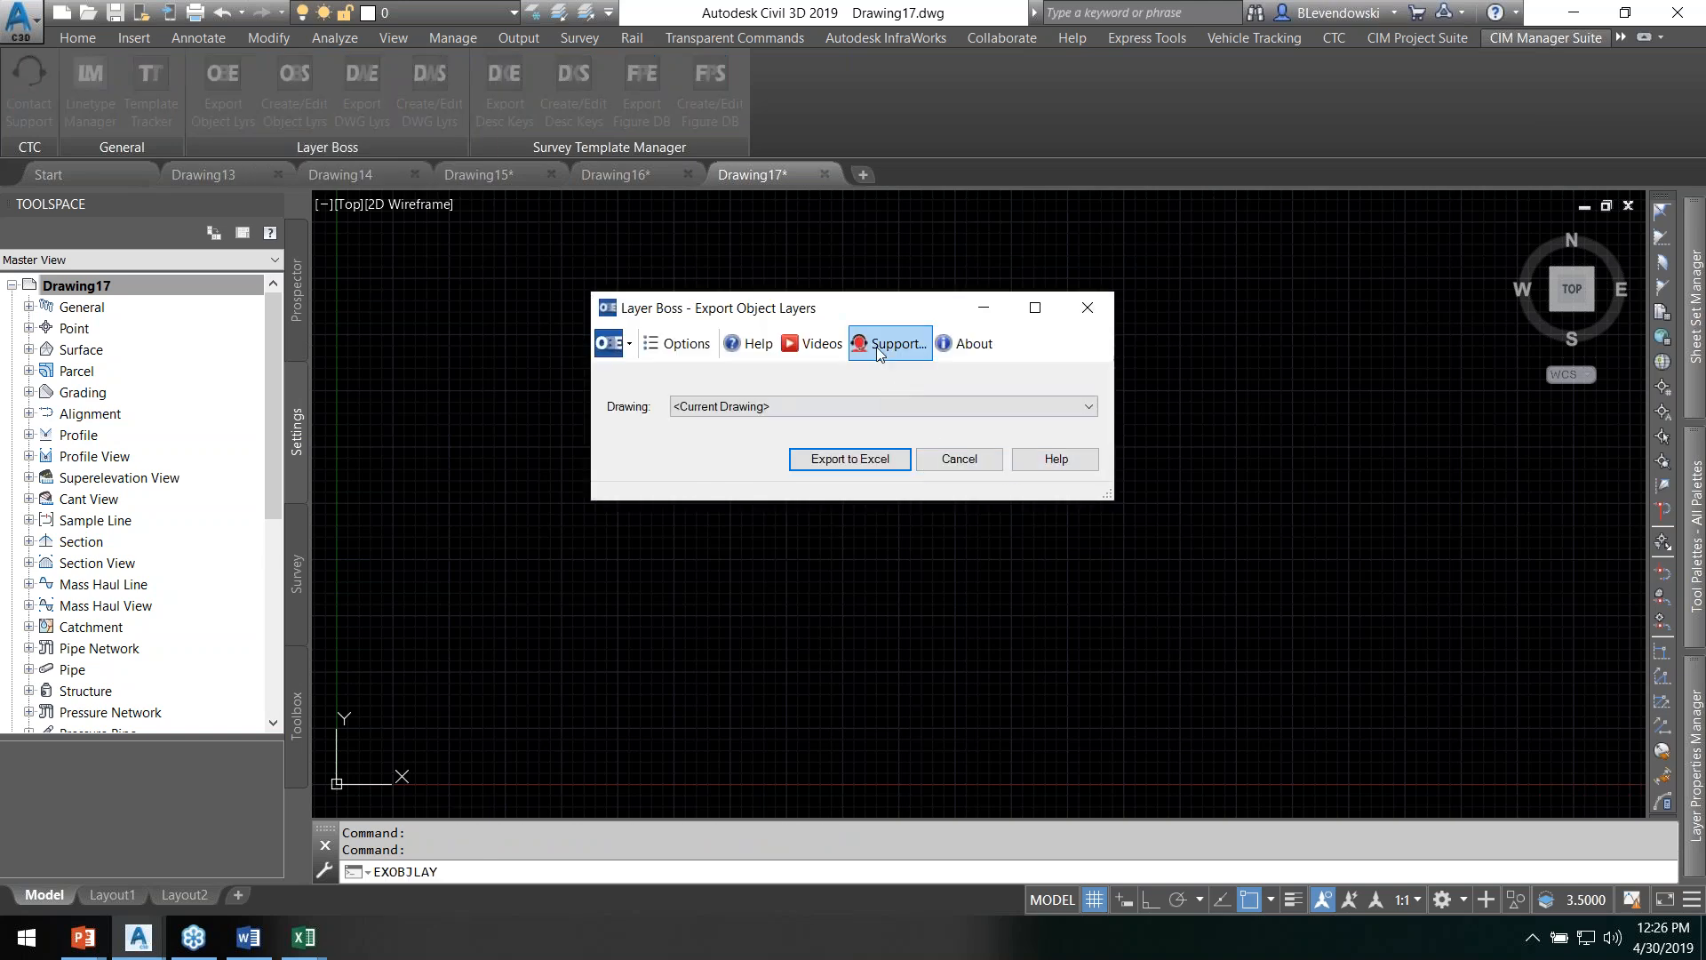
{"action": "left_click_drag", "start_coordinate": [871, 301], "coordinate": [822, 296]}
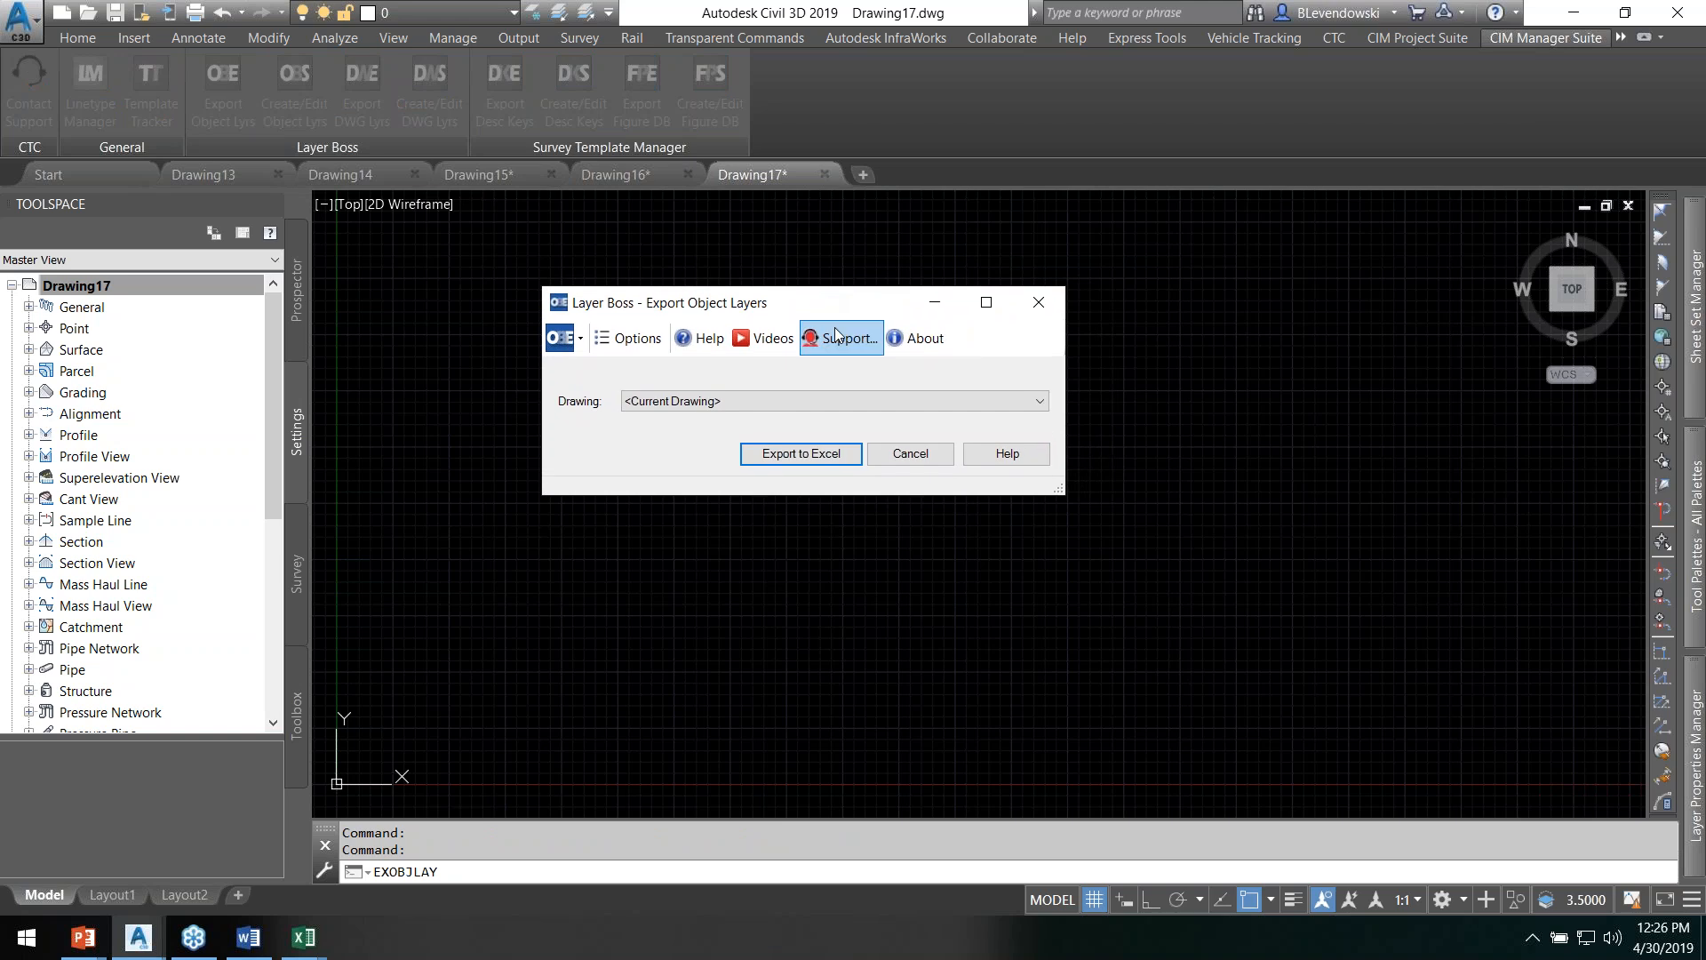
{"action": "left_click", "coordinate": [803, 454]}
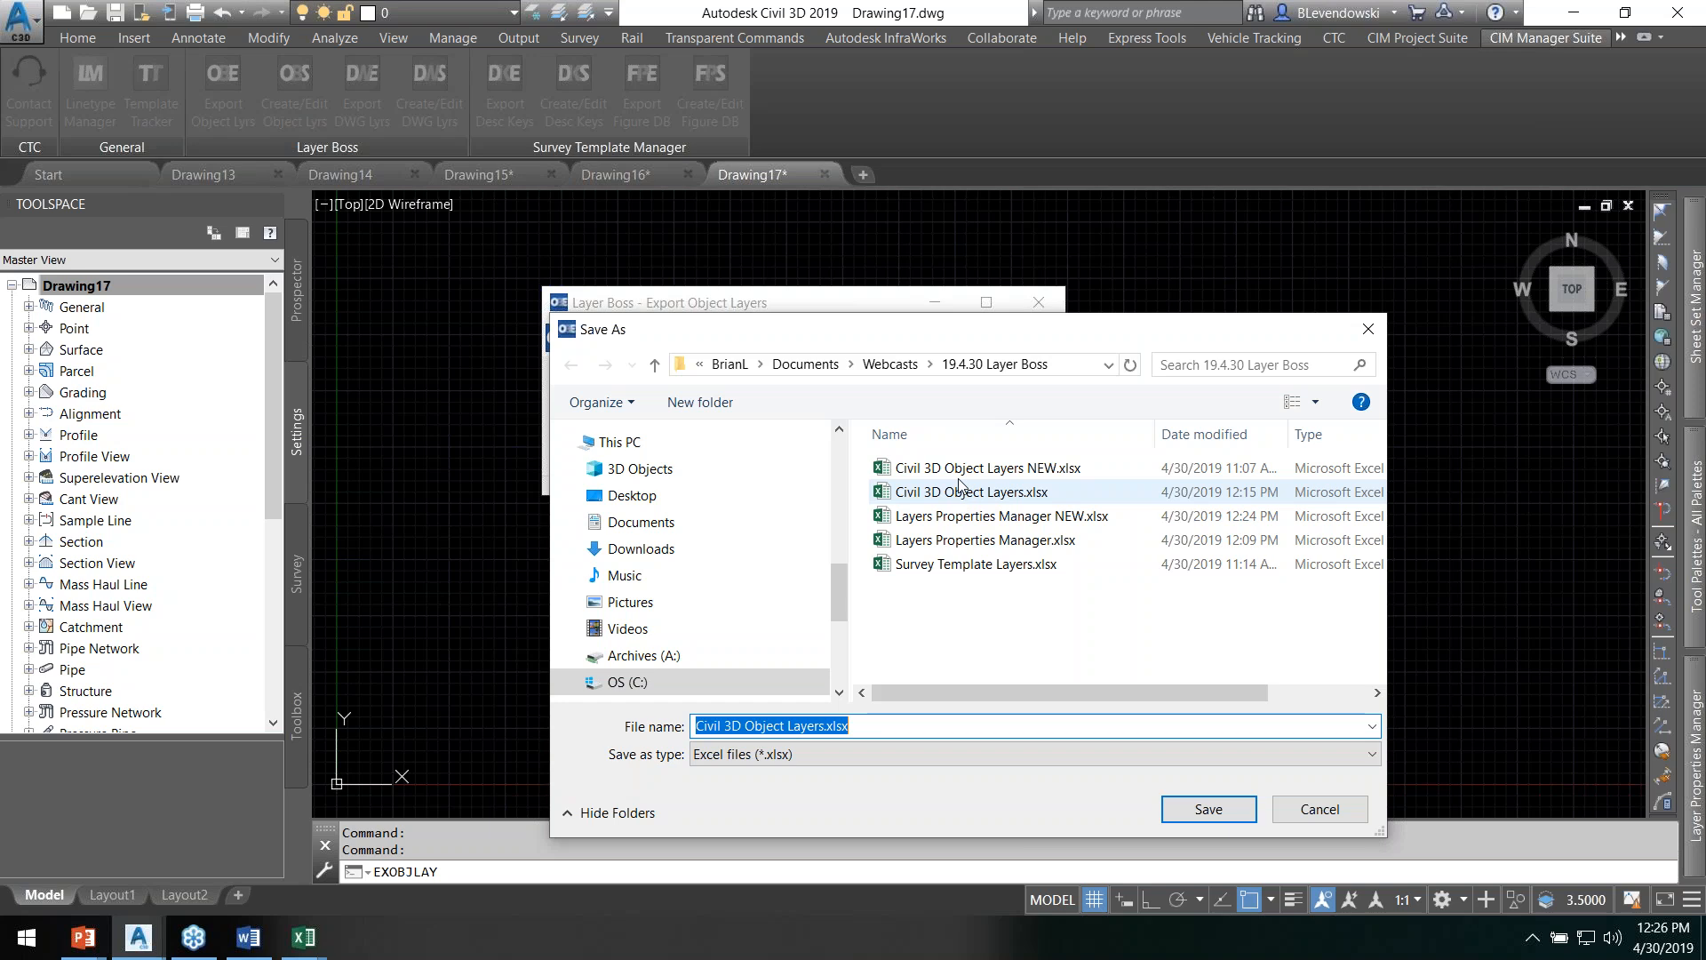
{"action": "double_click", "coordinate": [988, 468]}
{"action": "left_click", "coordinate": [905, 479]}
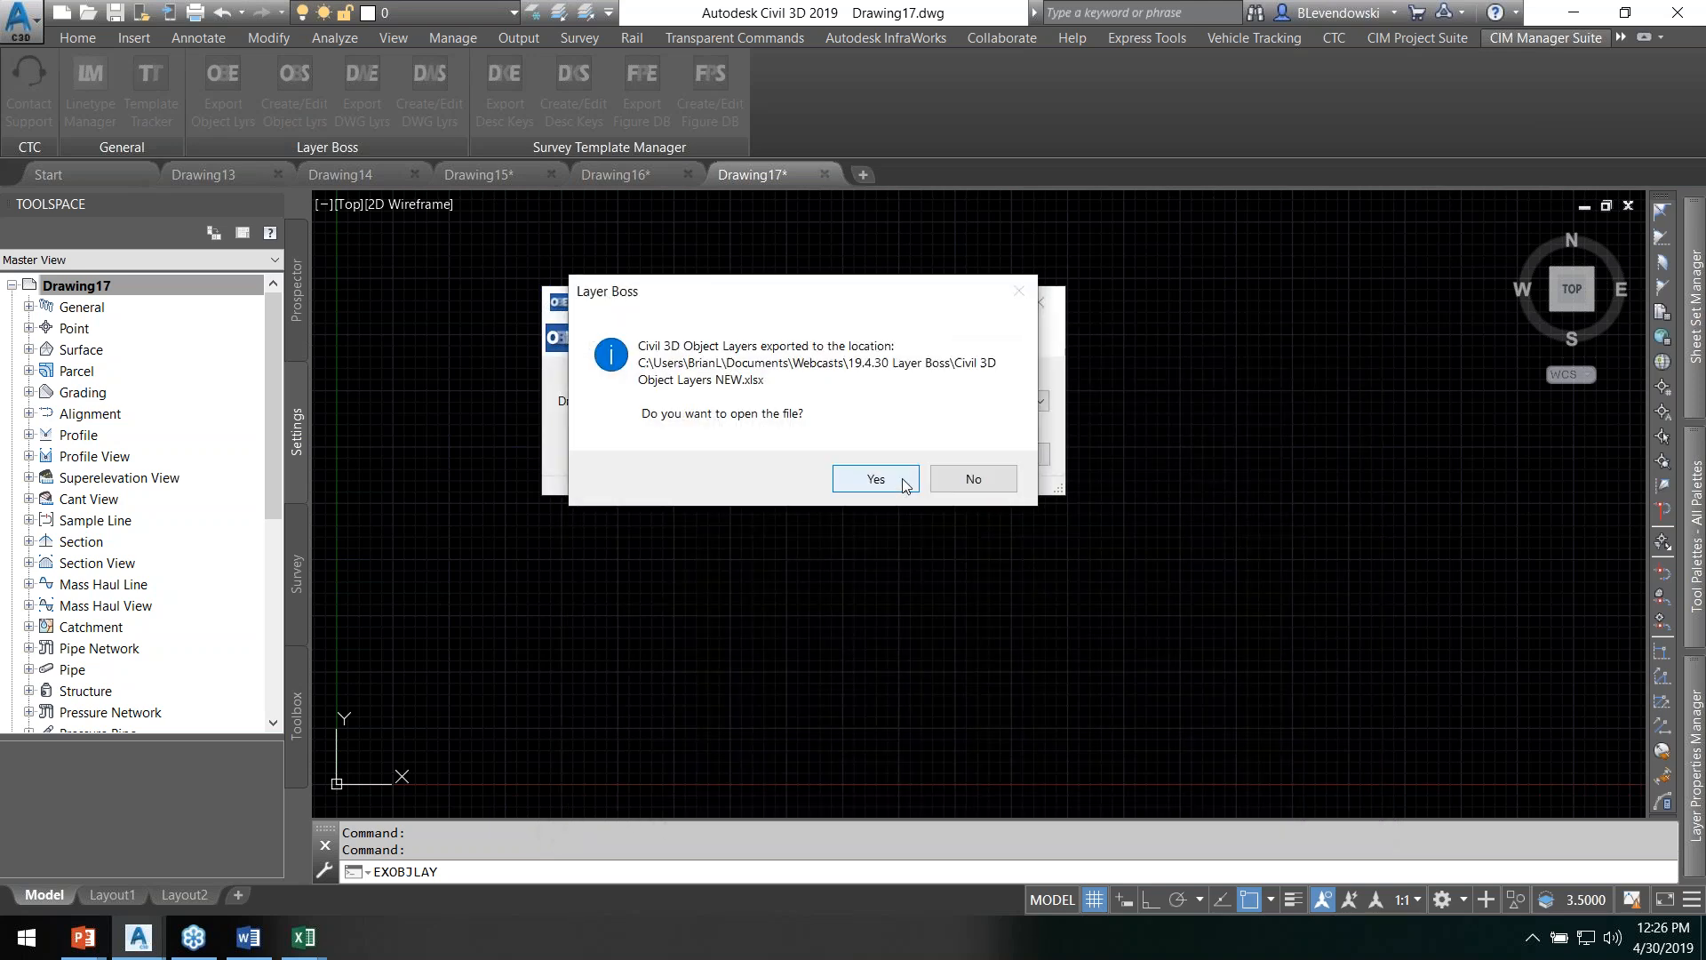
{"action": "left_click", "coordinate": [903, 480]}
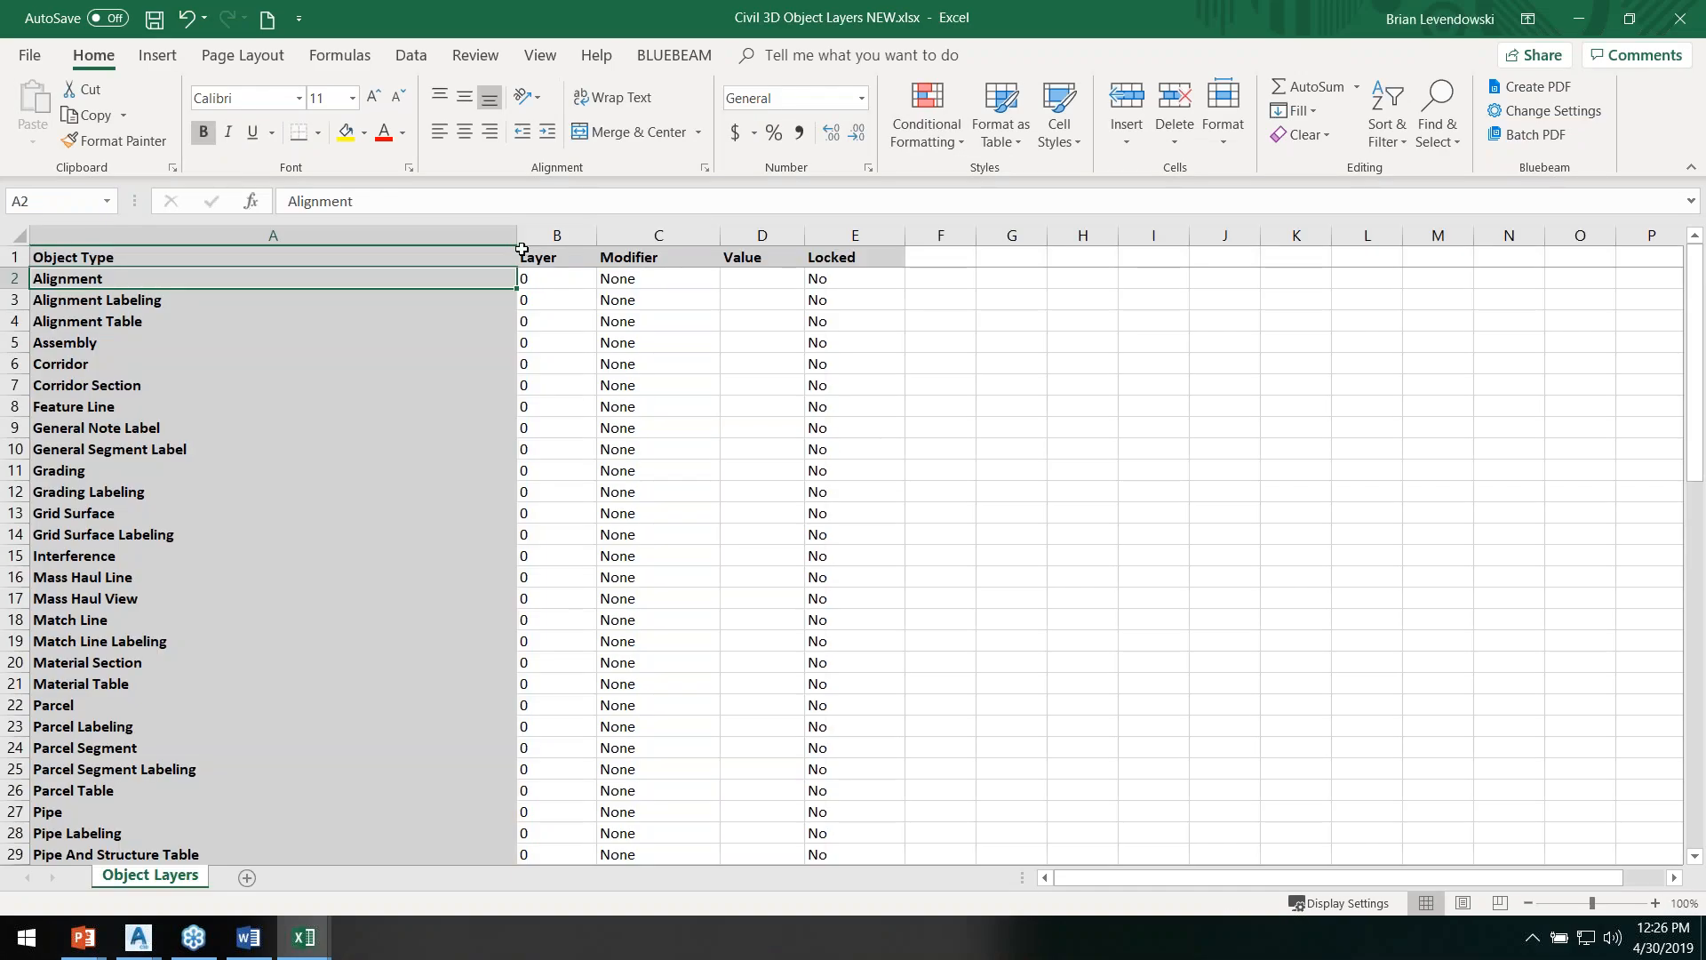
Step: Resize the Object Type and Layer columns and set the Alignment object's layer to C-ALIN
{"action": "left_click_drag", "start_coordinate": [516, 236], "coordinate": [565, 234]}
{"action": "left_click", "coordinate": [483, 278]}
{"action": "type", "text": "c-ALI"}
{"action": "key", "text": "Return"}
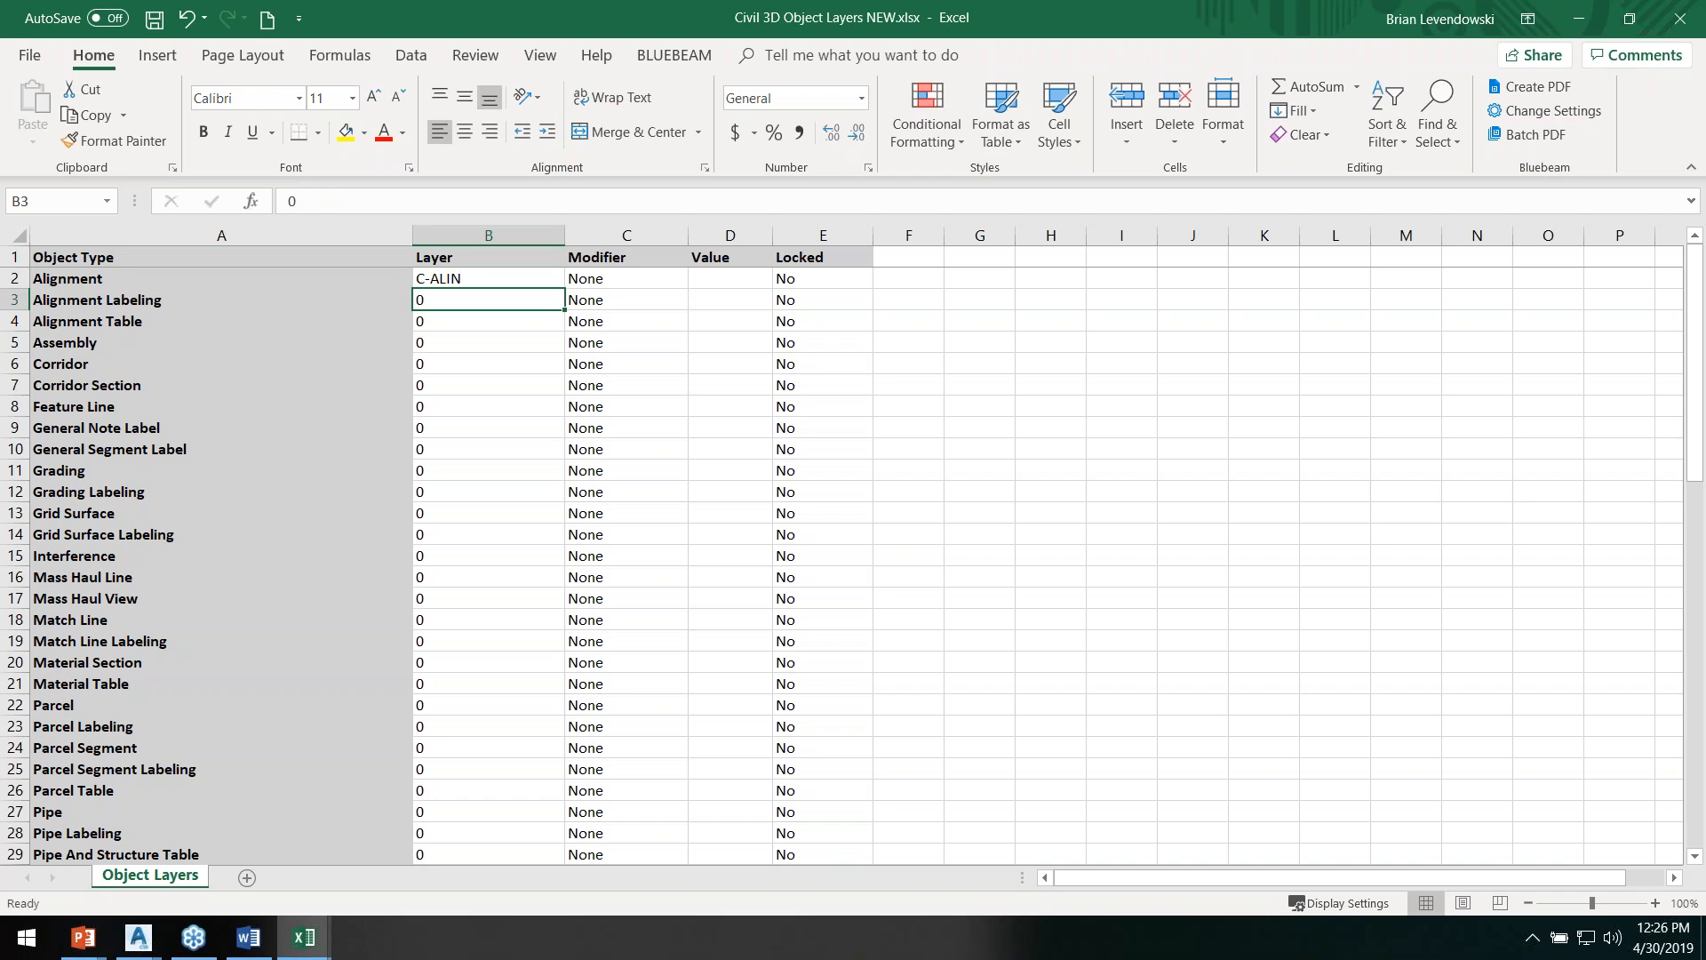
Step: Review the Layer, Modifier and Value cells of the Alignment row and save the workbook
{"action": "left_click", "coordinate": [489, 283]}
{"action": "left_click", "coordinate": [490, 301]}
{"action": "left_click", "coordinate": [502, 284]}
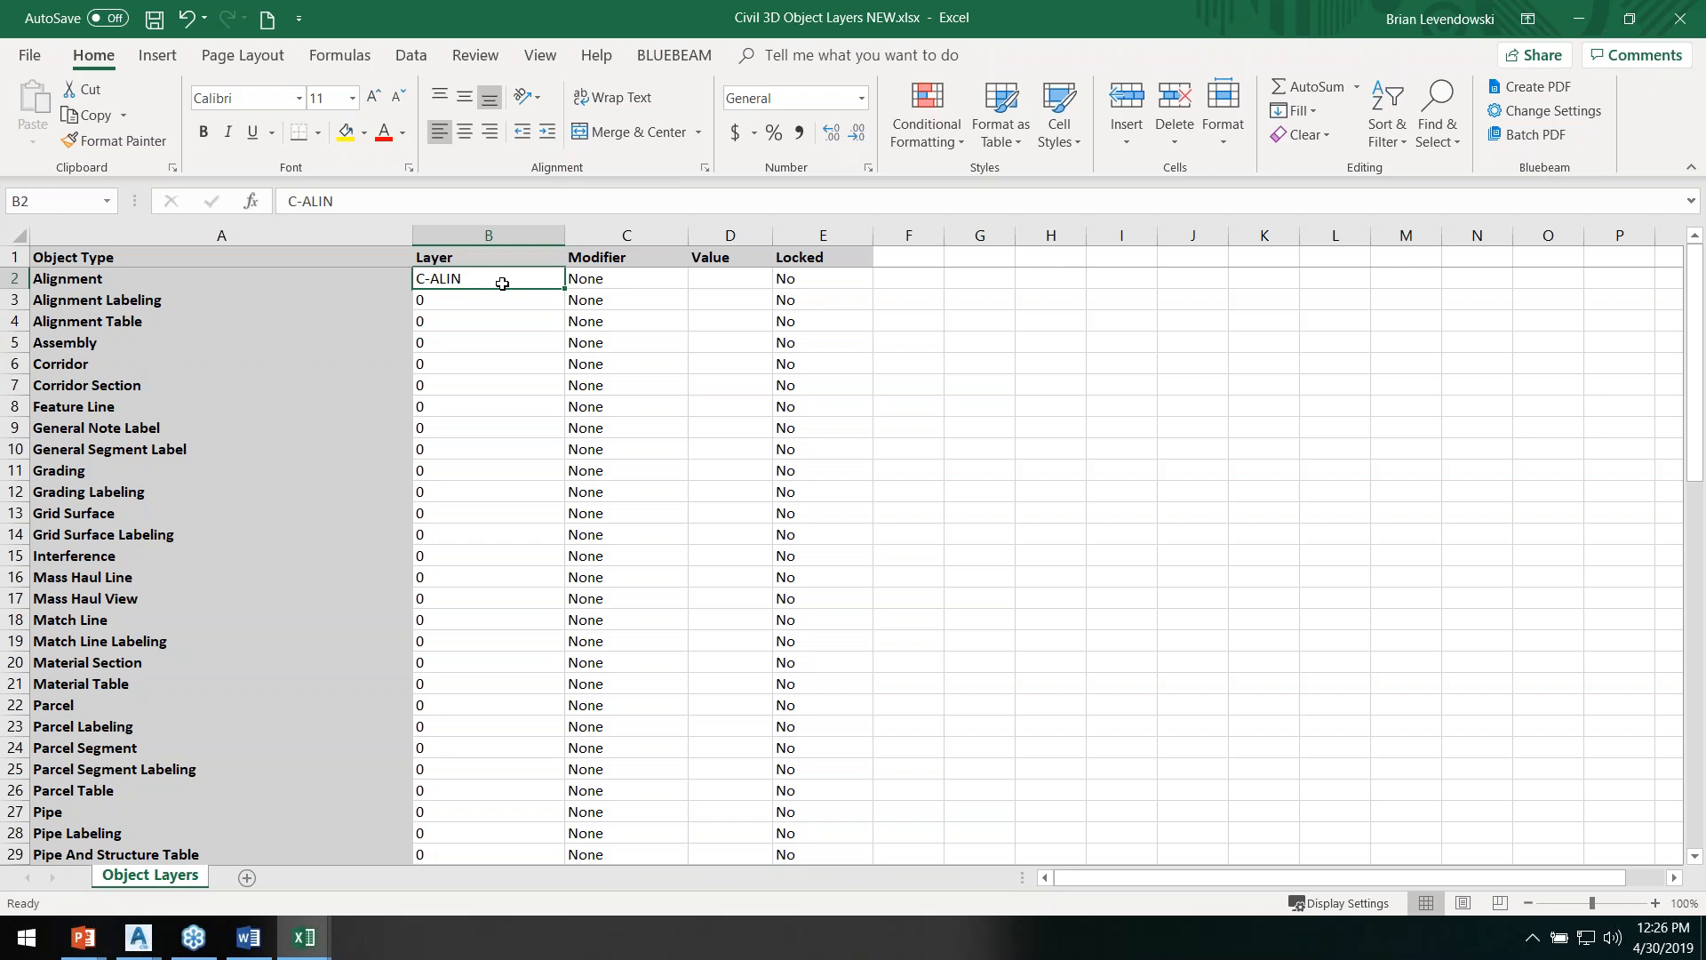
{"action": "left_click", "coordinate": [472, 305]}
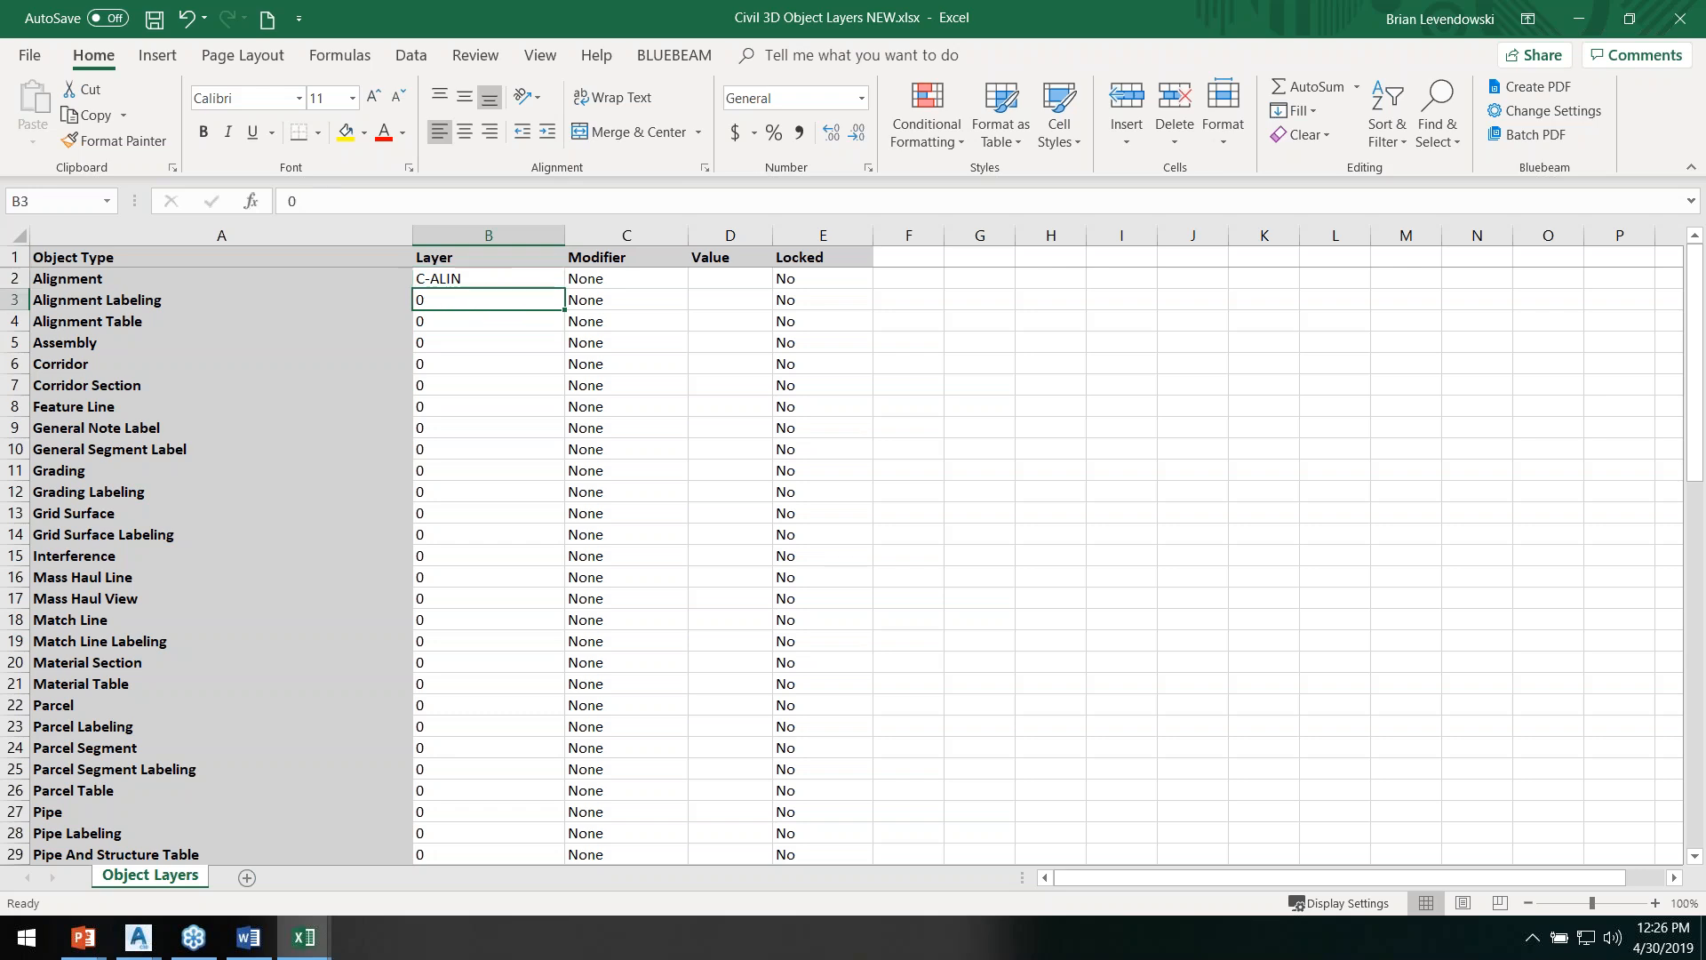
{"action": "left_click", "coordinate": [730, 278]}
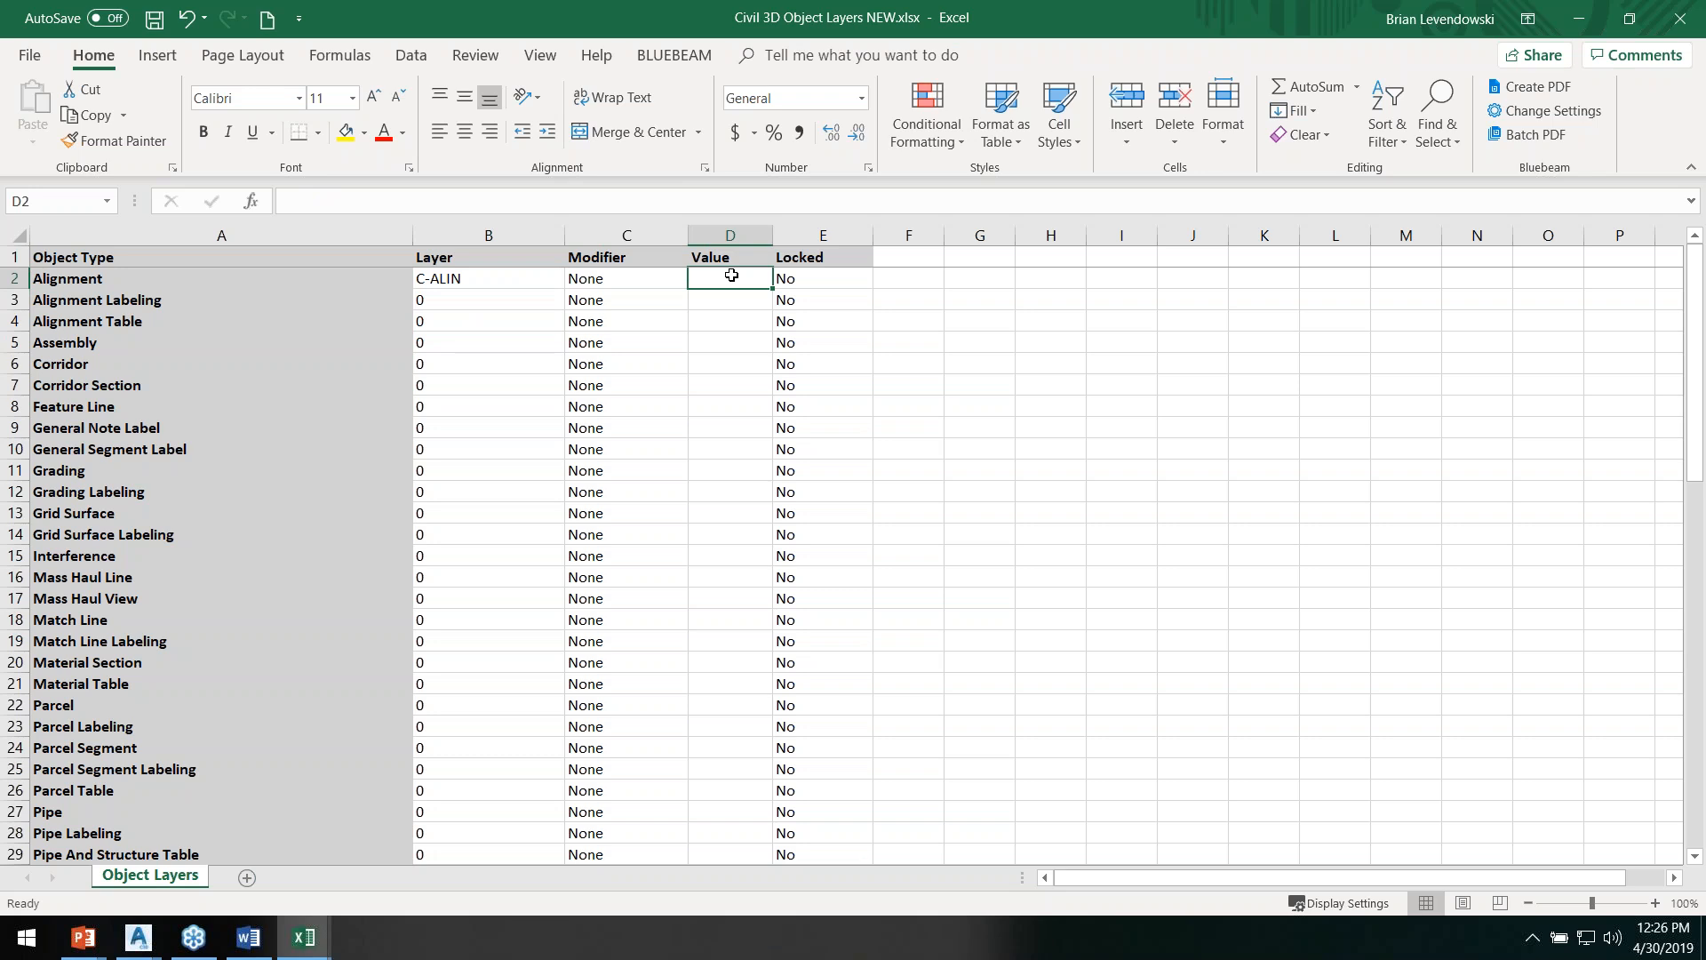
{"action": "left_click_drag", "start_coordinate": [948, 4], "coordinate": [827, 0]}
{"action": "left_click", "coordinate": [154, 26]}
{"action": "left_click", "coordinate": [653, 282]}
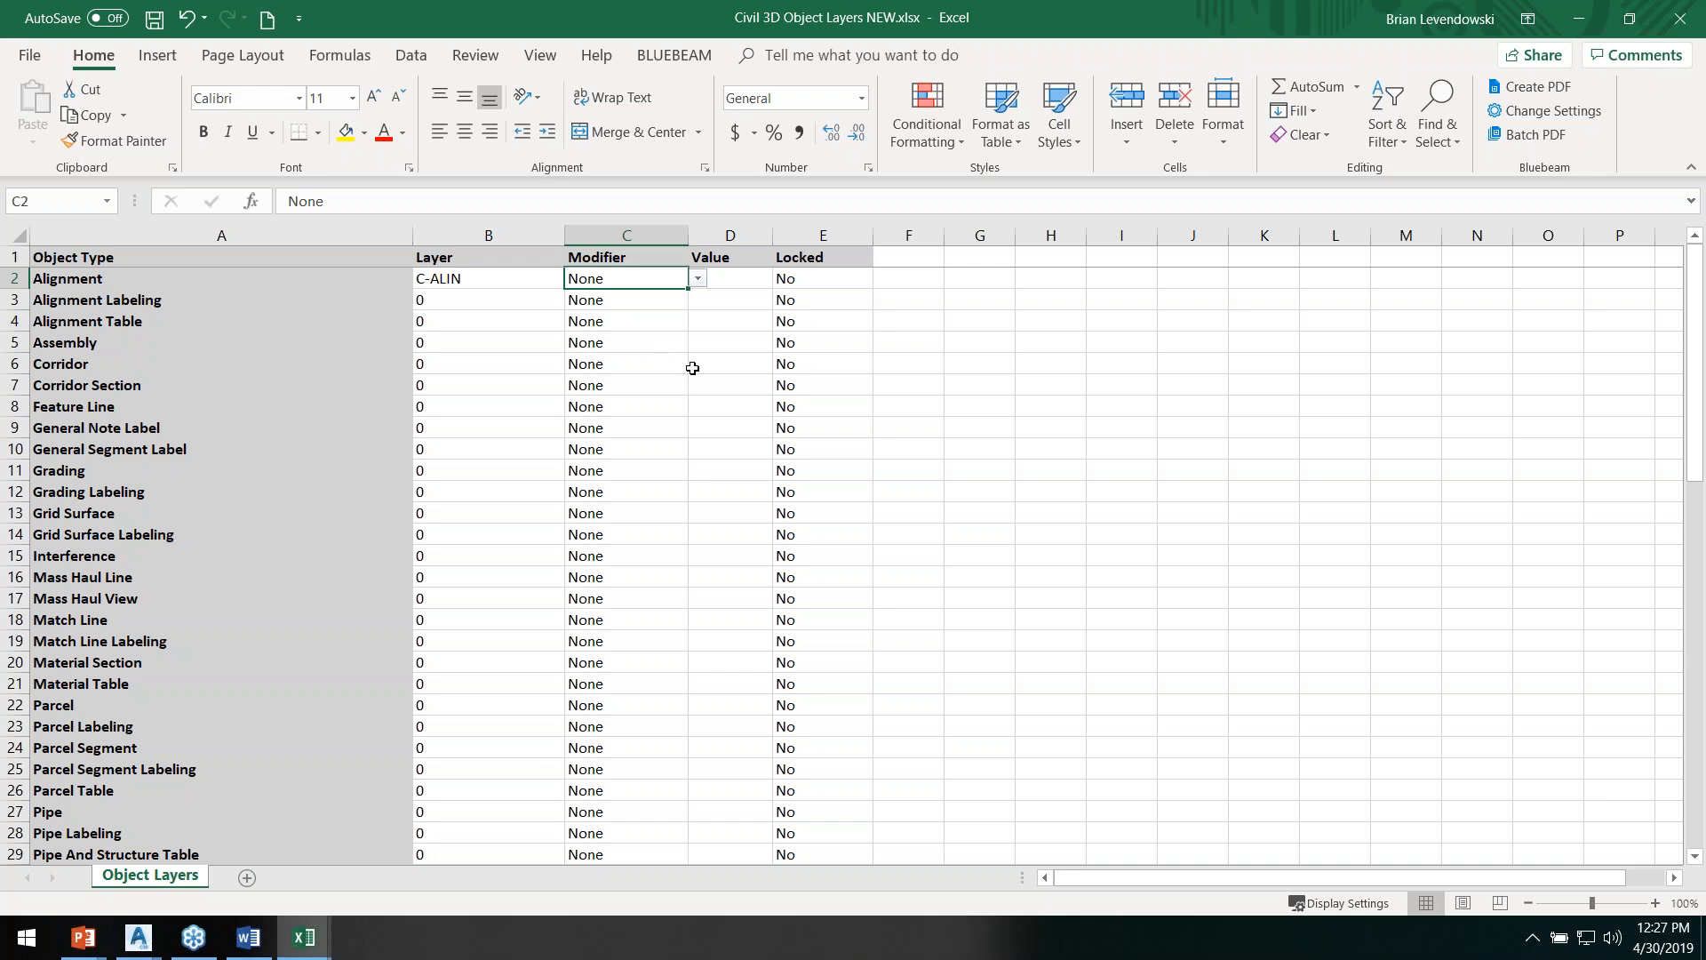
{"action": "left_click", "coordinate": [726, 278]}
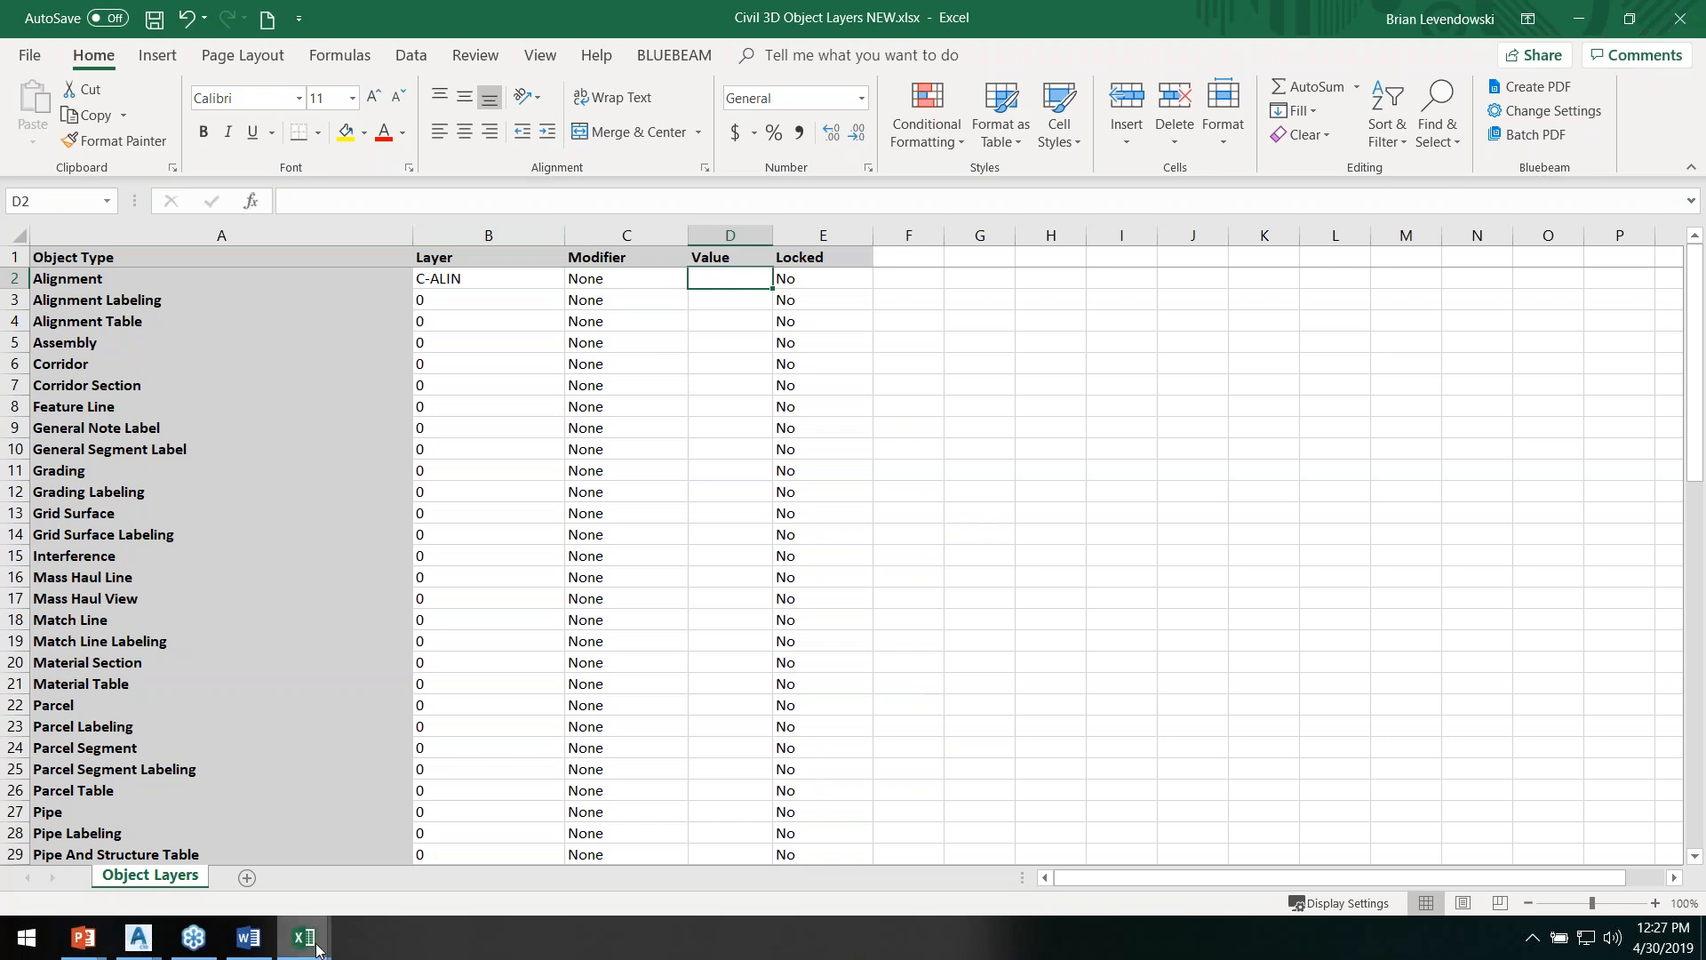
Step: Switch back to Civil 3D, export the current drawing's object layers as Civil 3D Object Layers NEW2.xlsx, and open the file
{"action": "mouse_move", "coordinate": [305, 935]}
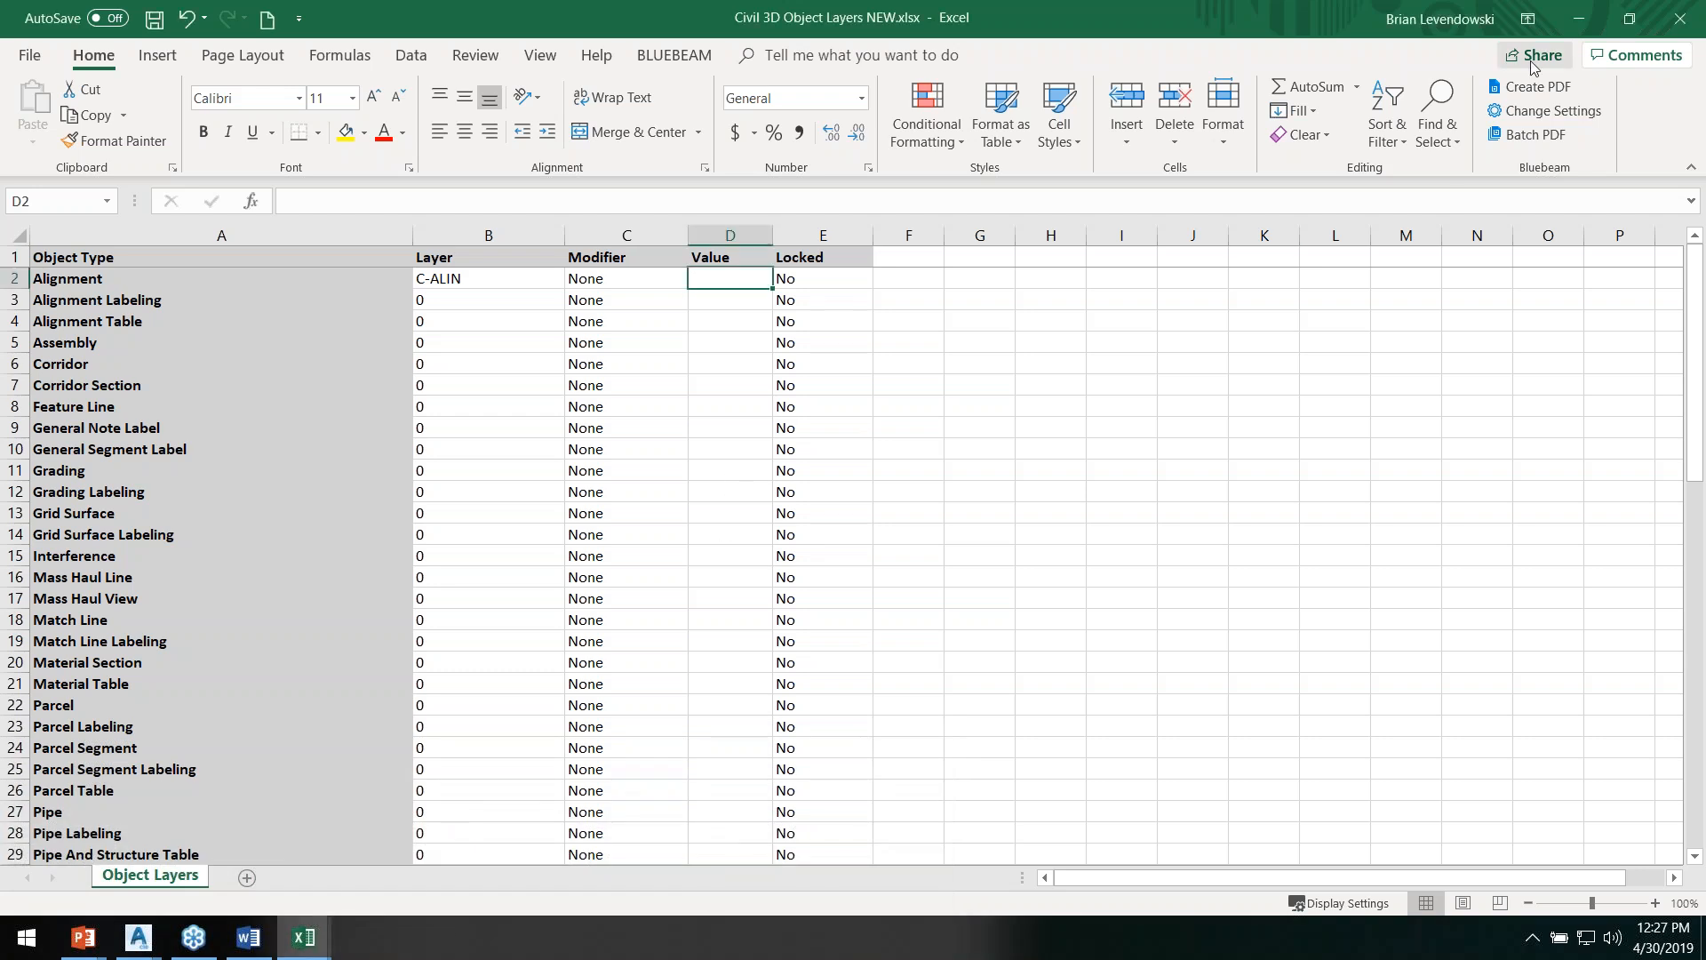
{"action": "left_click", "coordinate": [1579, 17]}
{"action": "left_click", "coordinate": [137, 938]}
{"action": "left_click", "coordinate": [1294, 837]}
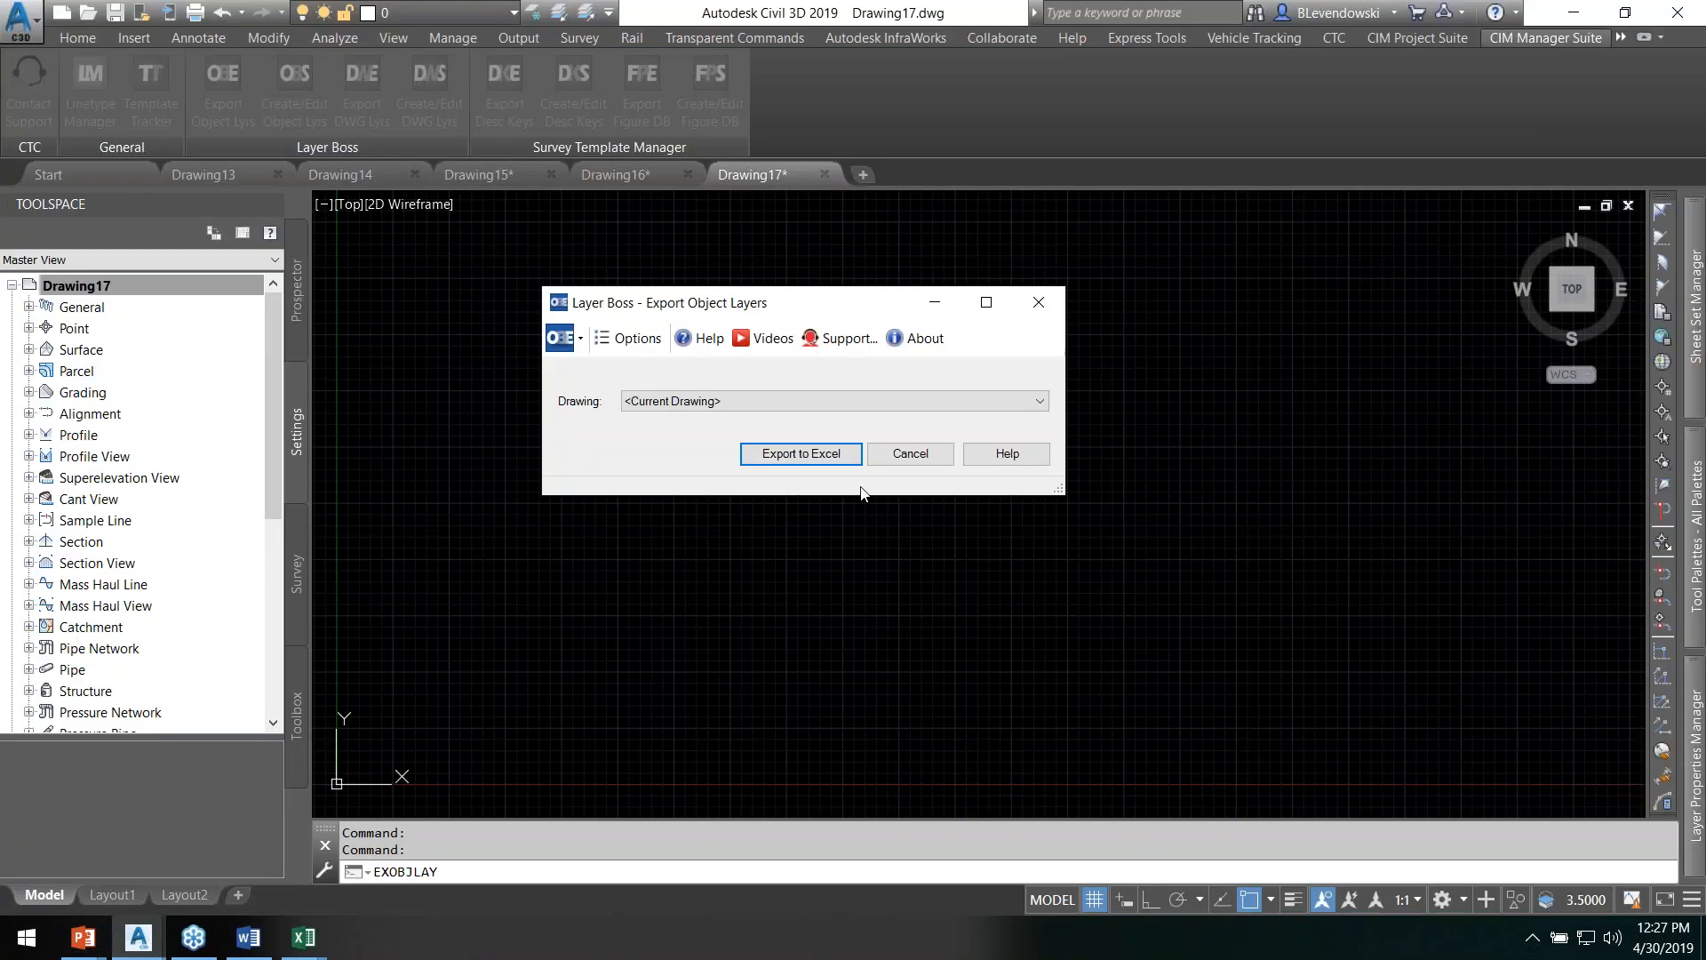
{"action": "left_click", "coordinate": [801, 453]}
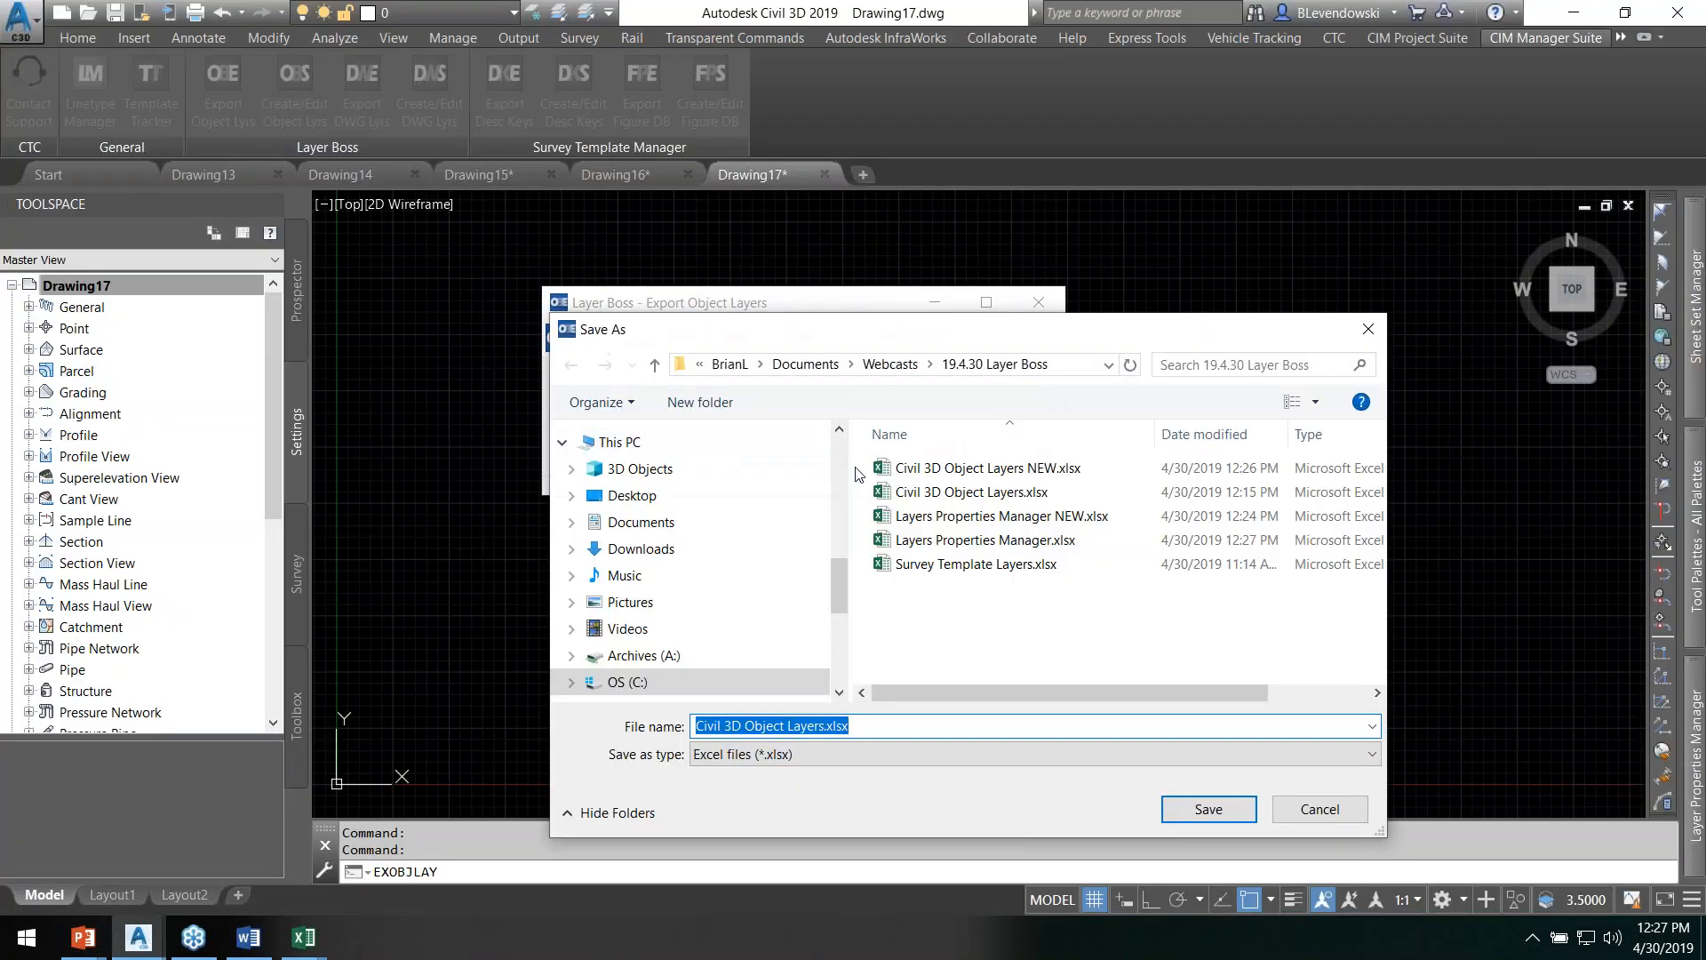
{"action": "left_click", "coordinate": [984, 471]}
{"action": "left_click", "coordinate": [859, 726]}
{"action": "left_click", "coordinate": [860, 727]}
{"action": "type", "text": "2"}
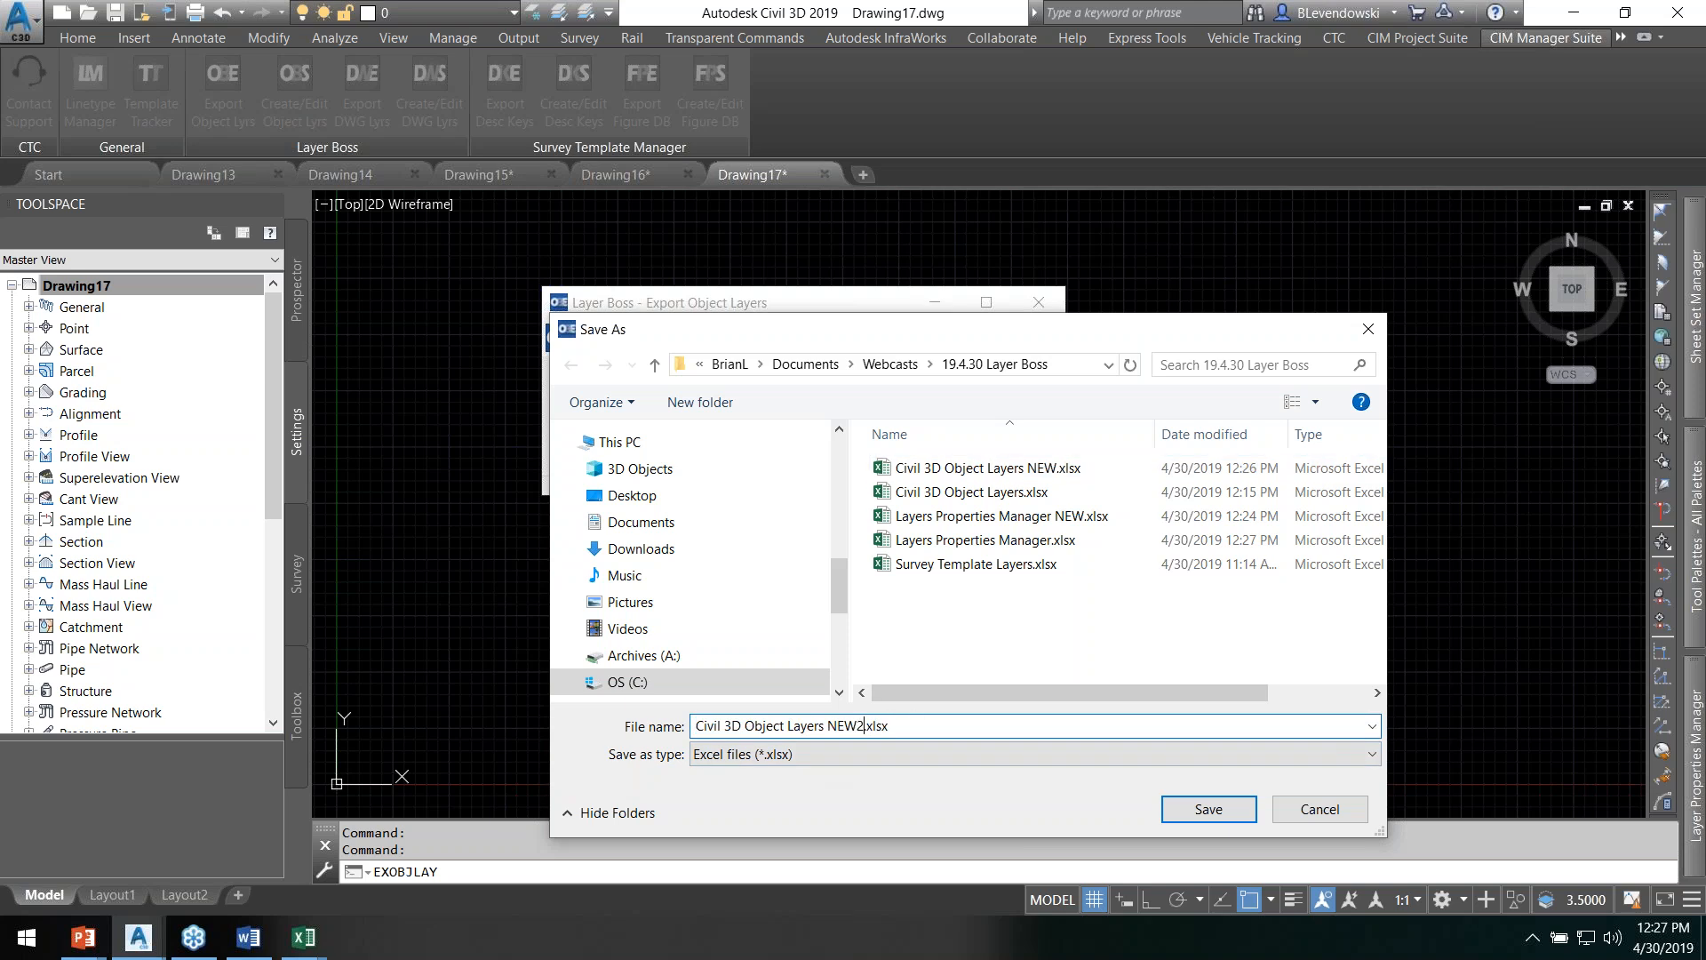
{"action": "left_click", "coordinate": [1178, 805]}
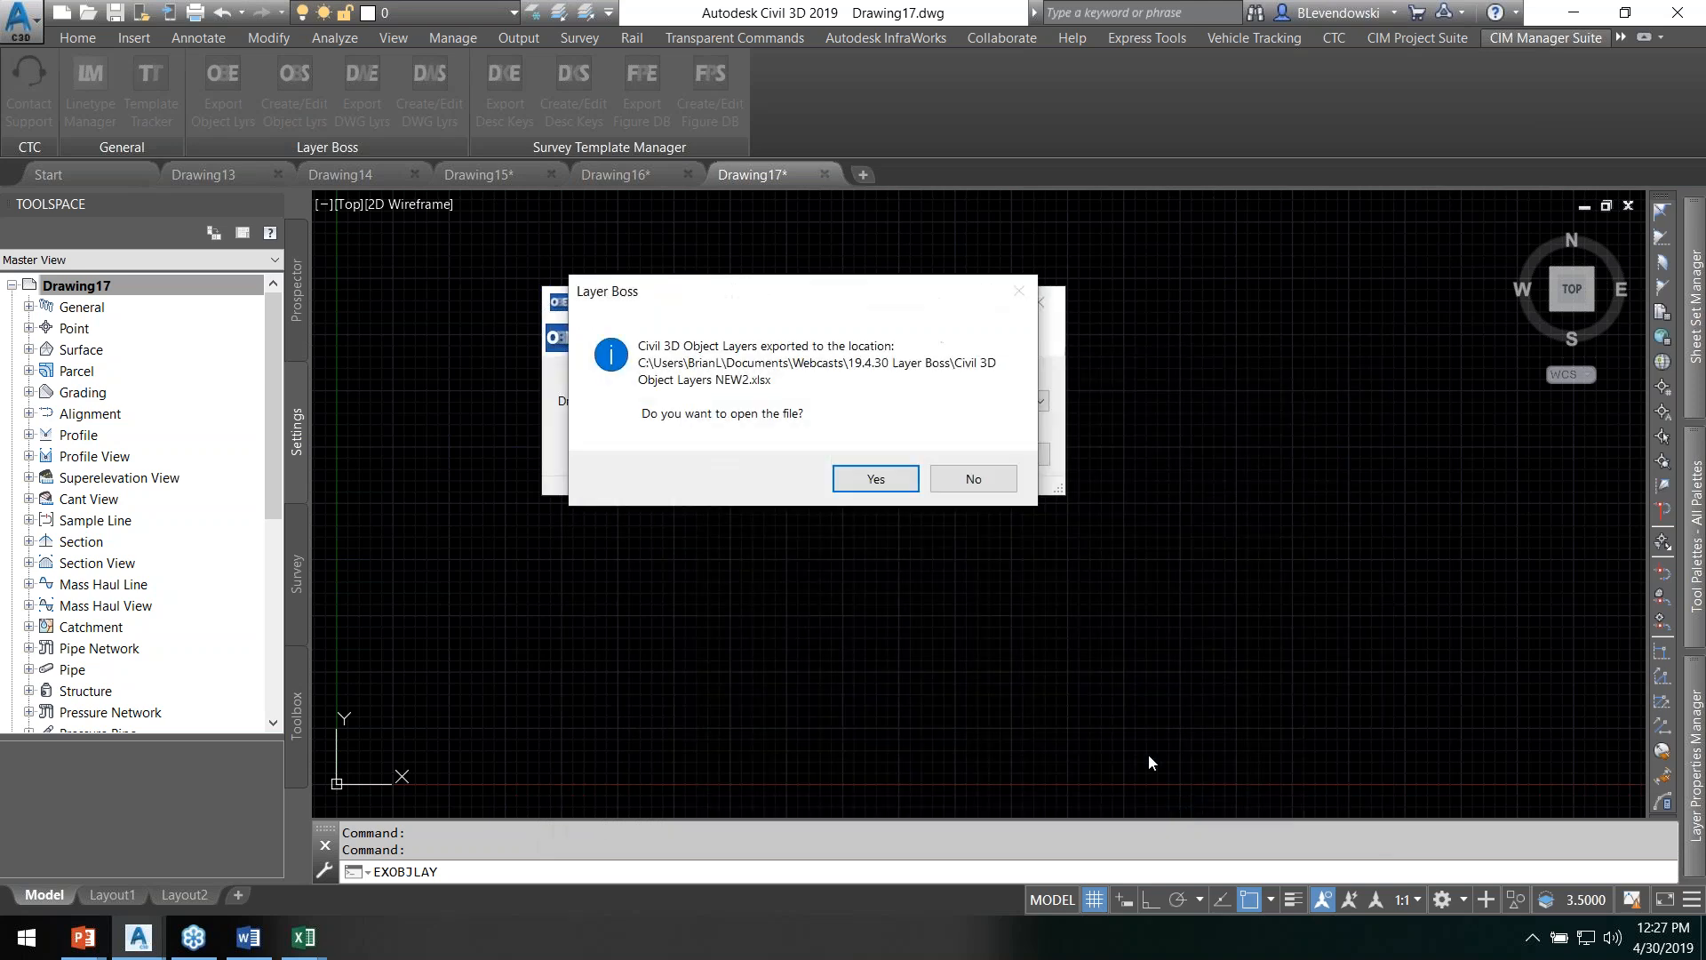
{"action": "left_click", "coordinate": [874, 494]}
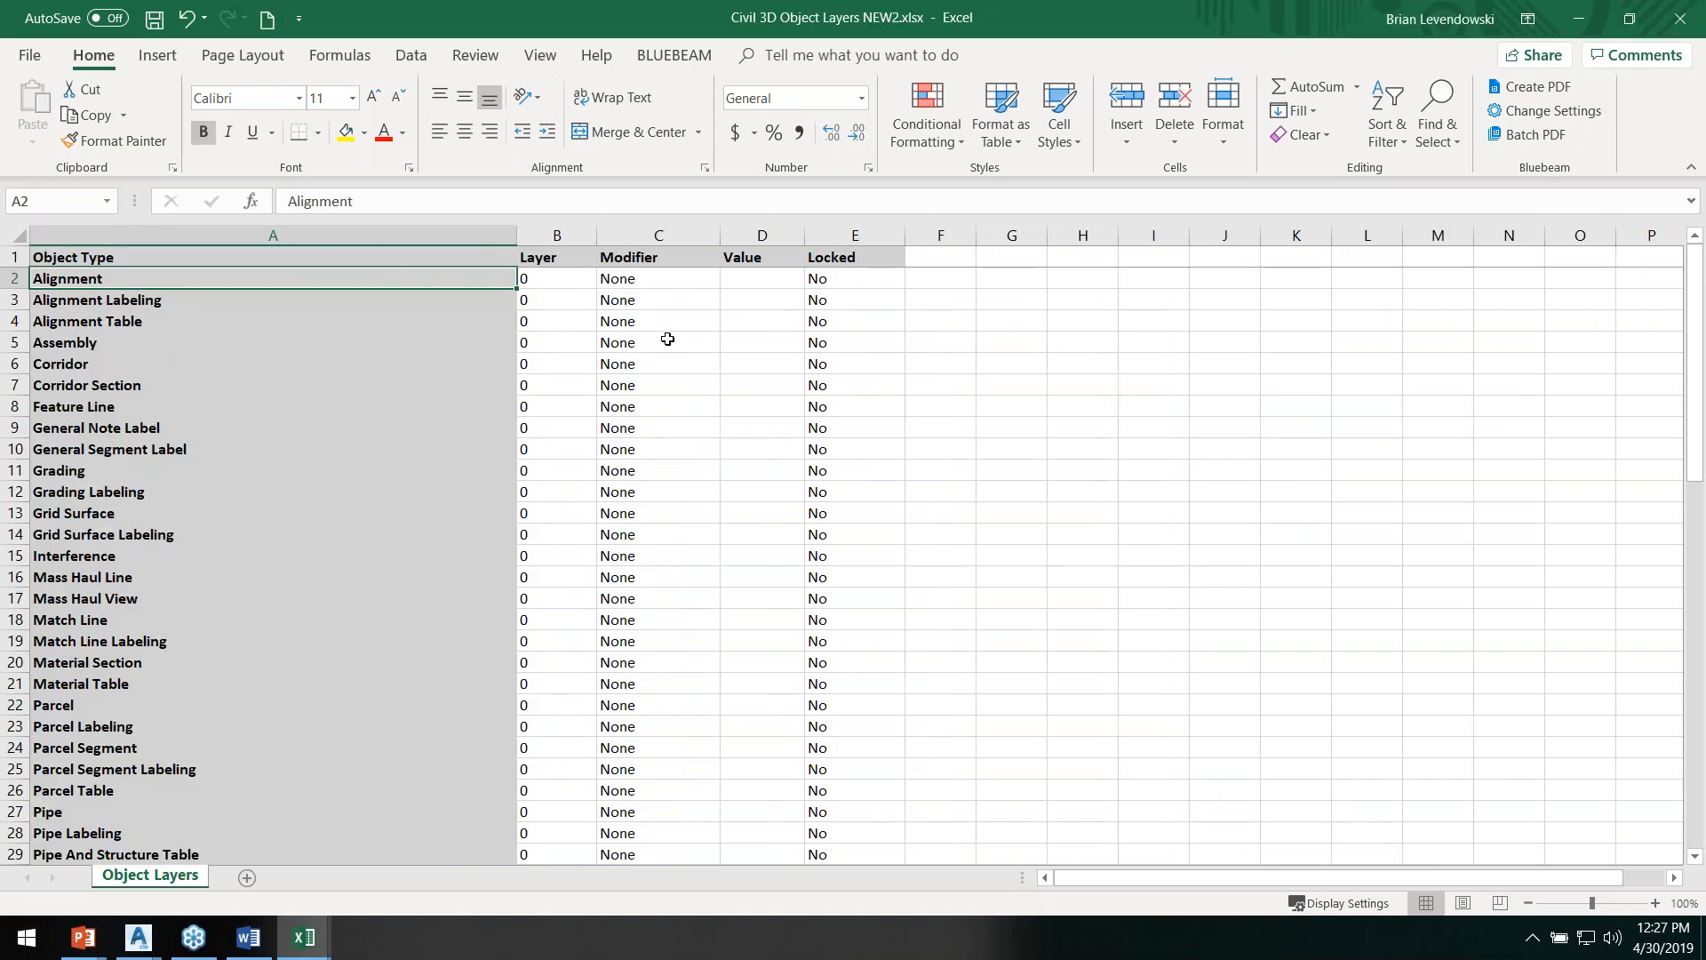
Step: Set the Alignment object's layer to C-ALIN in the Civil 3D Object Layers NEW2.xlsx workbook
{"action": "left_click", "coordinate": [561, 279]}
{"action": "type", "text": "c-"}
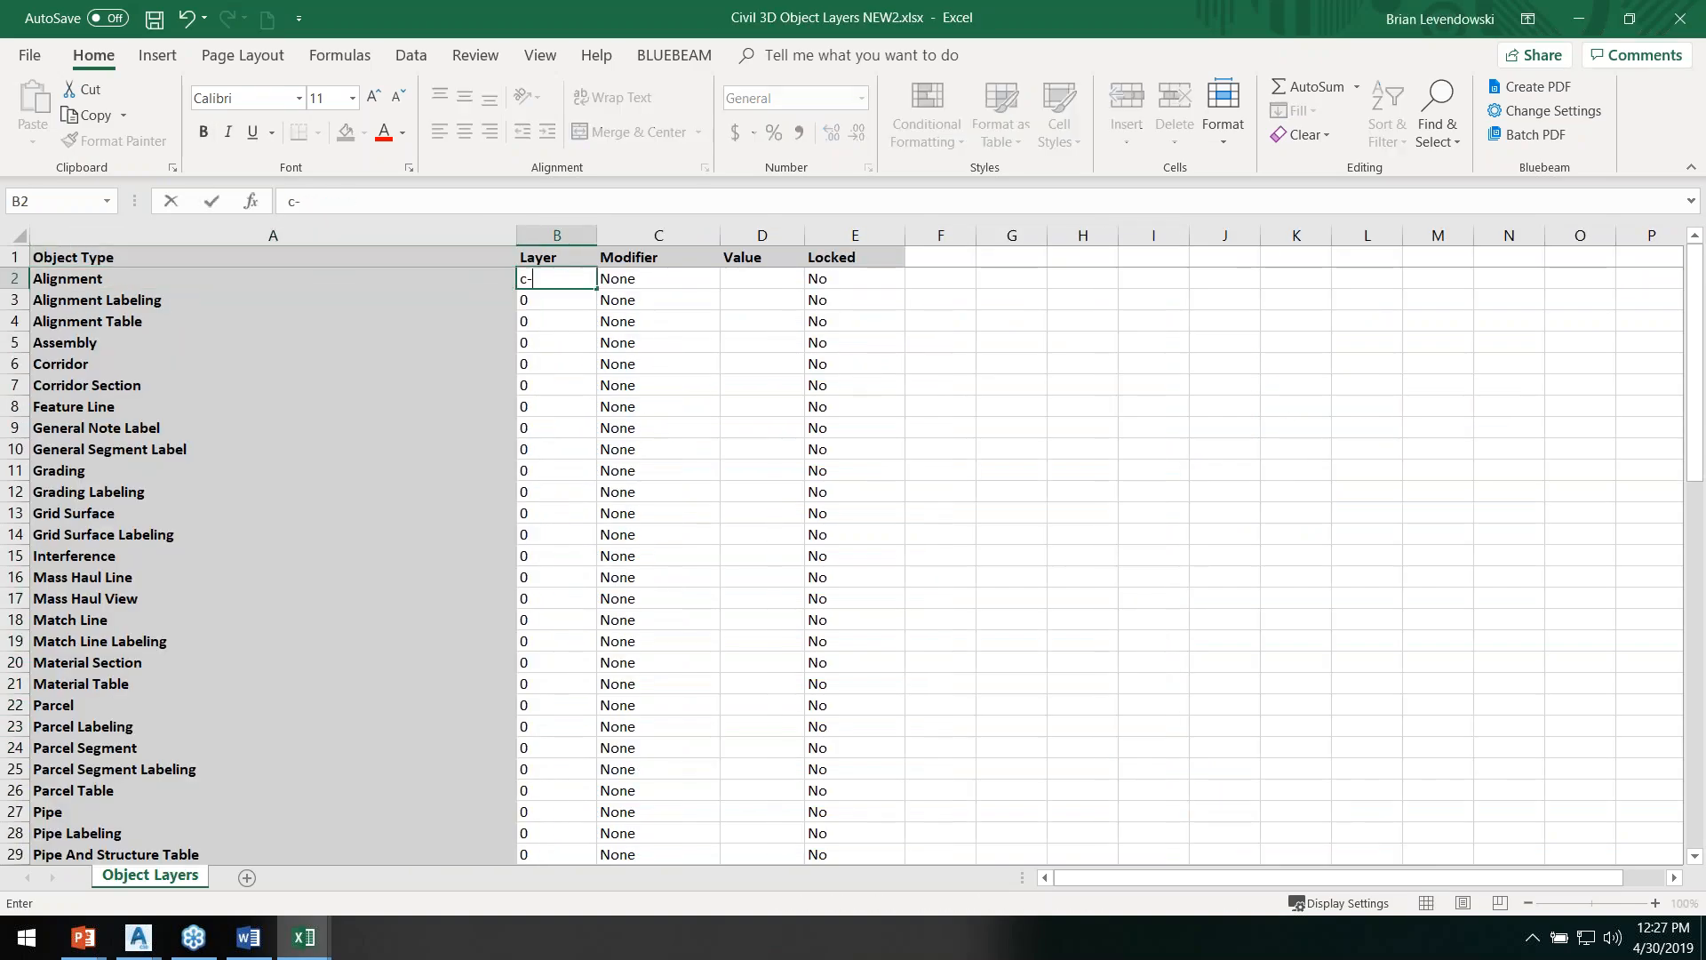
{"action": "type", "text": "al"}
{"action": "key", "text": "BackSpace"}
{"action": "key", "text": "BackSpace"}
{"action": "key", "text": "BackSpace"}
{"action": "type", "text": "-ALI"}
{"action": "key", "text": "Return"}
Step: Set the Alignment Labeling object's layer to C-ALIN-ANNO and widen the Layer column to fit the name
{"action": "type", "text": "C-ALIGN"}
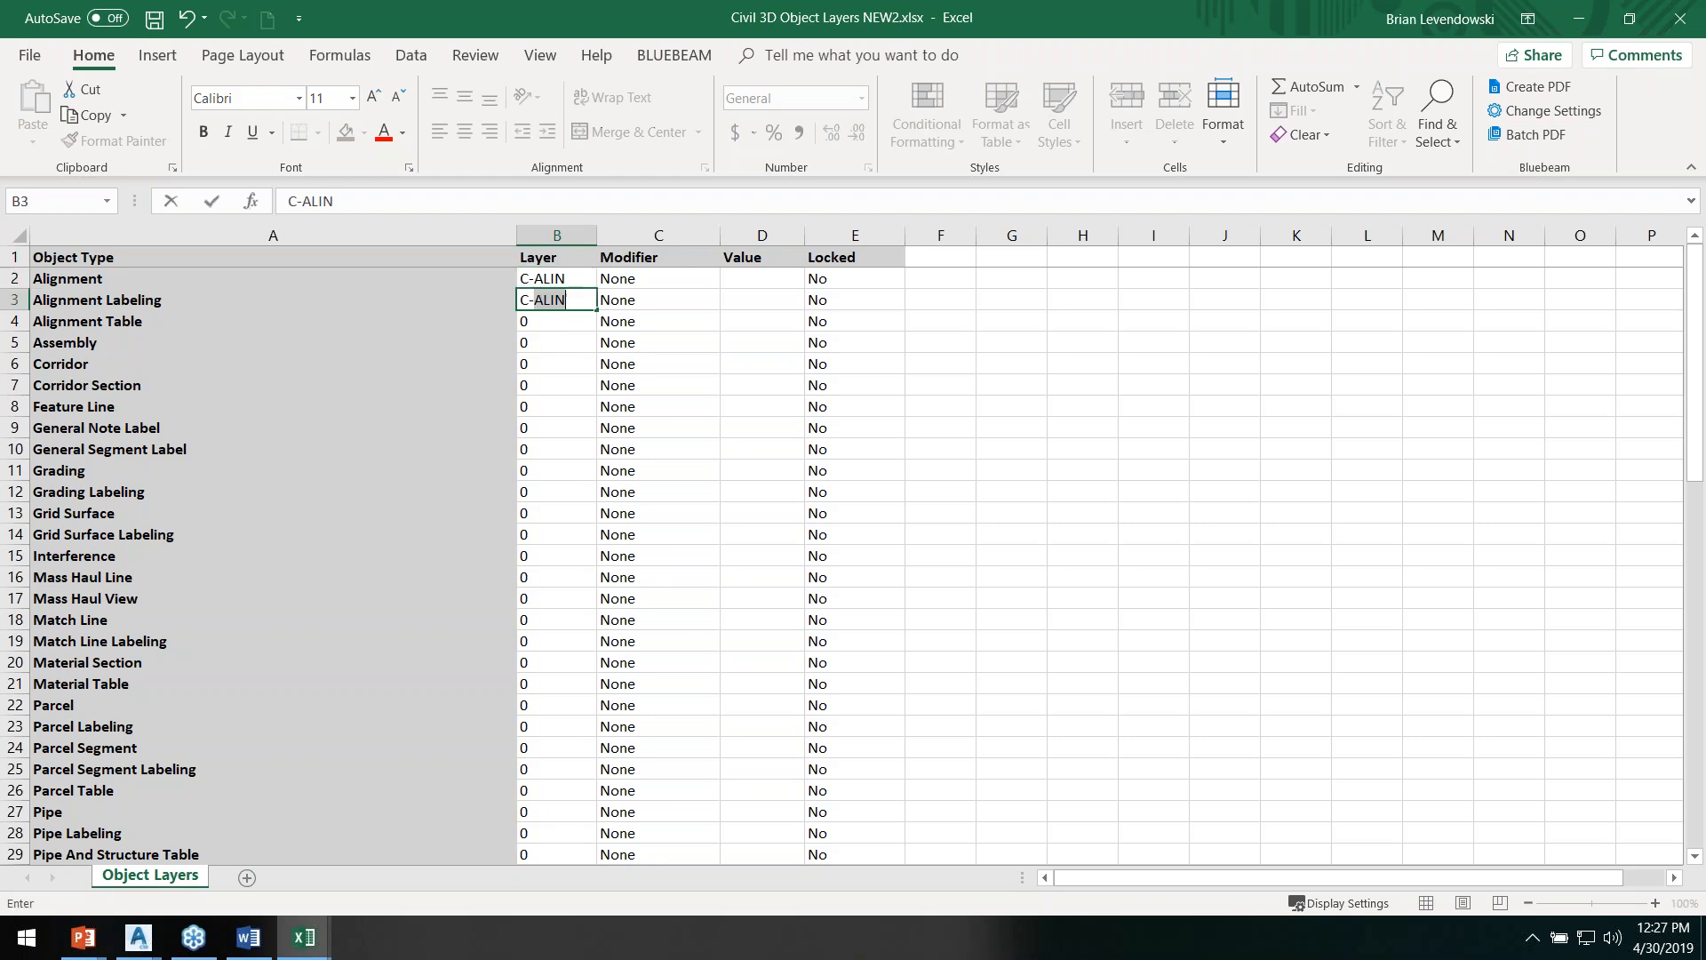
{"action": "key", "text": "BackSpace"}
{"action": "key", "text": "BackSpace"}
{"action": "type", "text": "N-"}
{"action": "type", "text": "T"}
{"action": "key", "text": "BackSpace"}
{"action": "type", "text": "ANNO"}
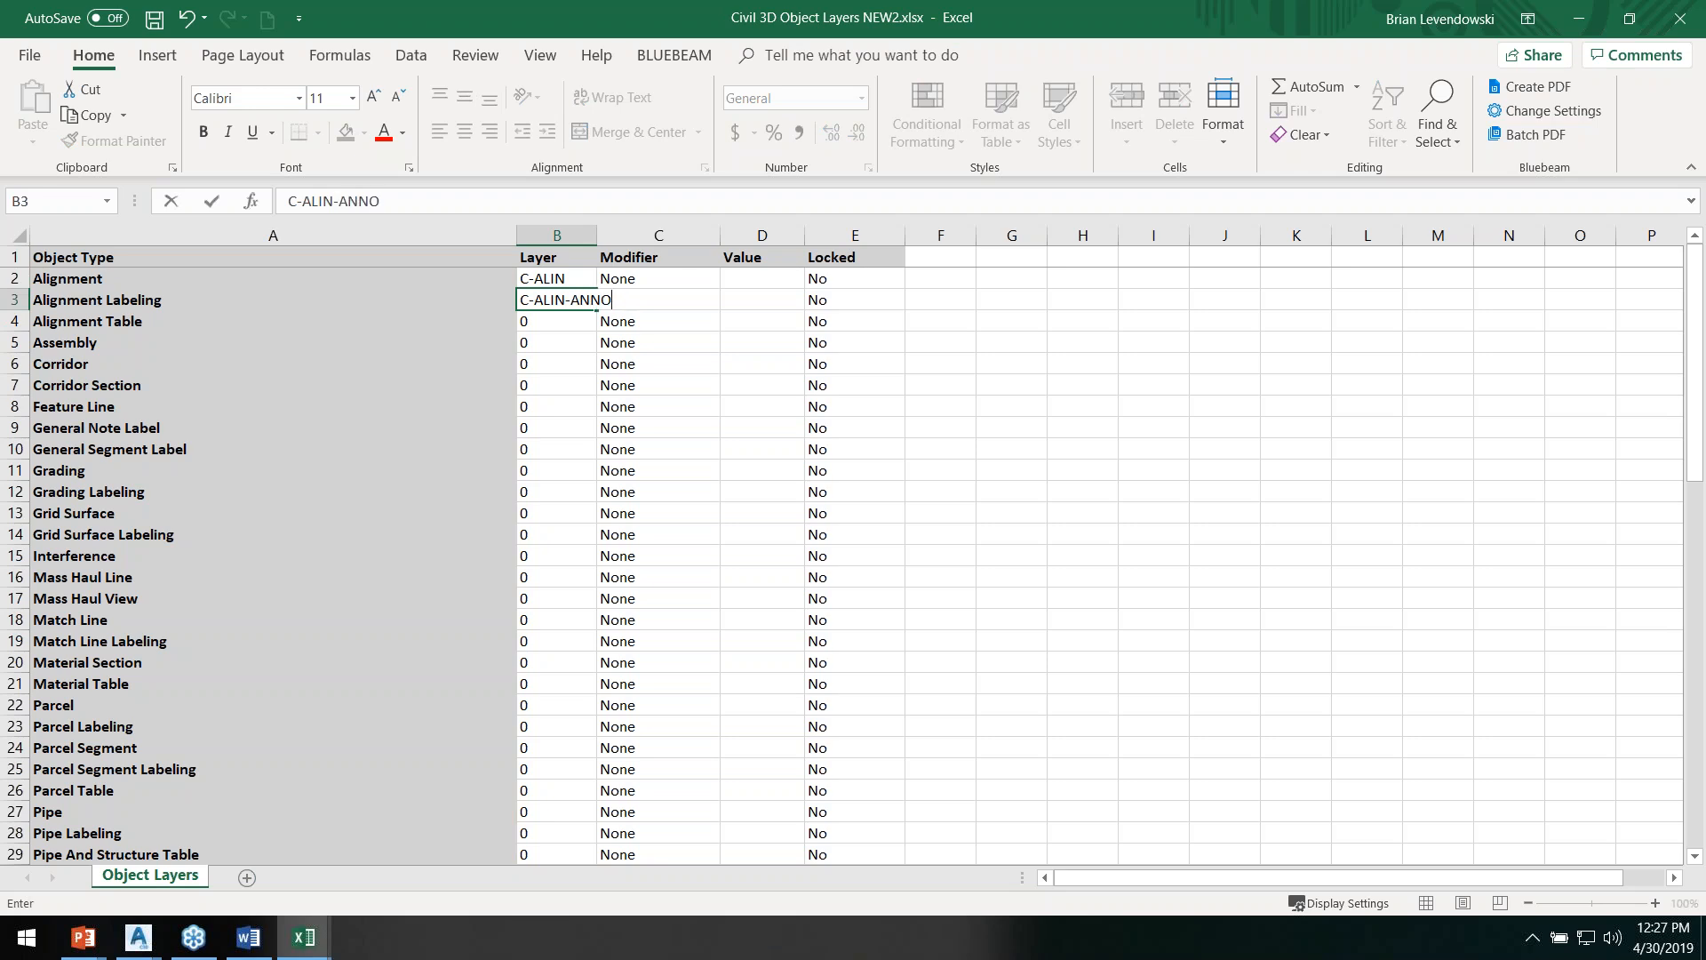
{"action": "key", "text": "Return"}
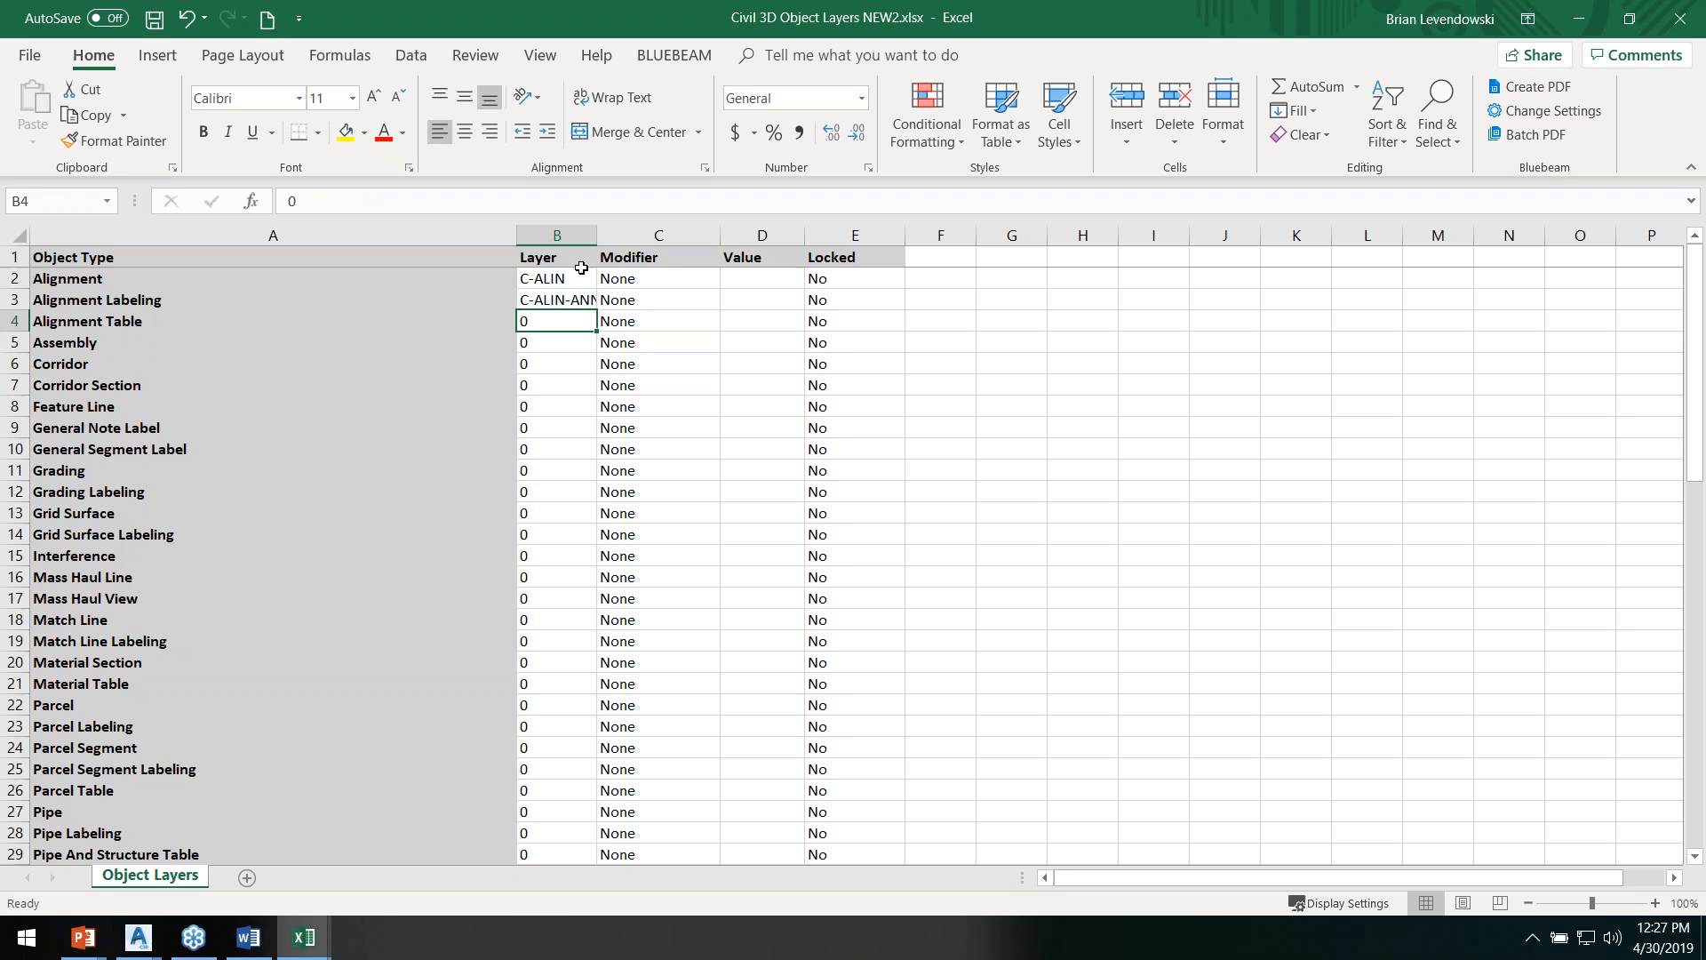
{"action": "left_click_drag", "start_coordinate": [597, 234], "coordinate": [661, 232]}
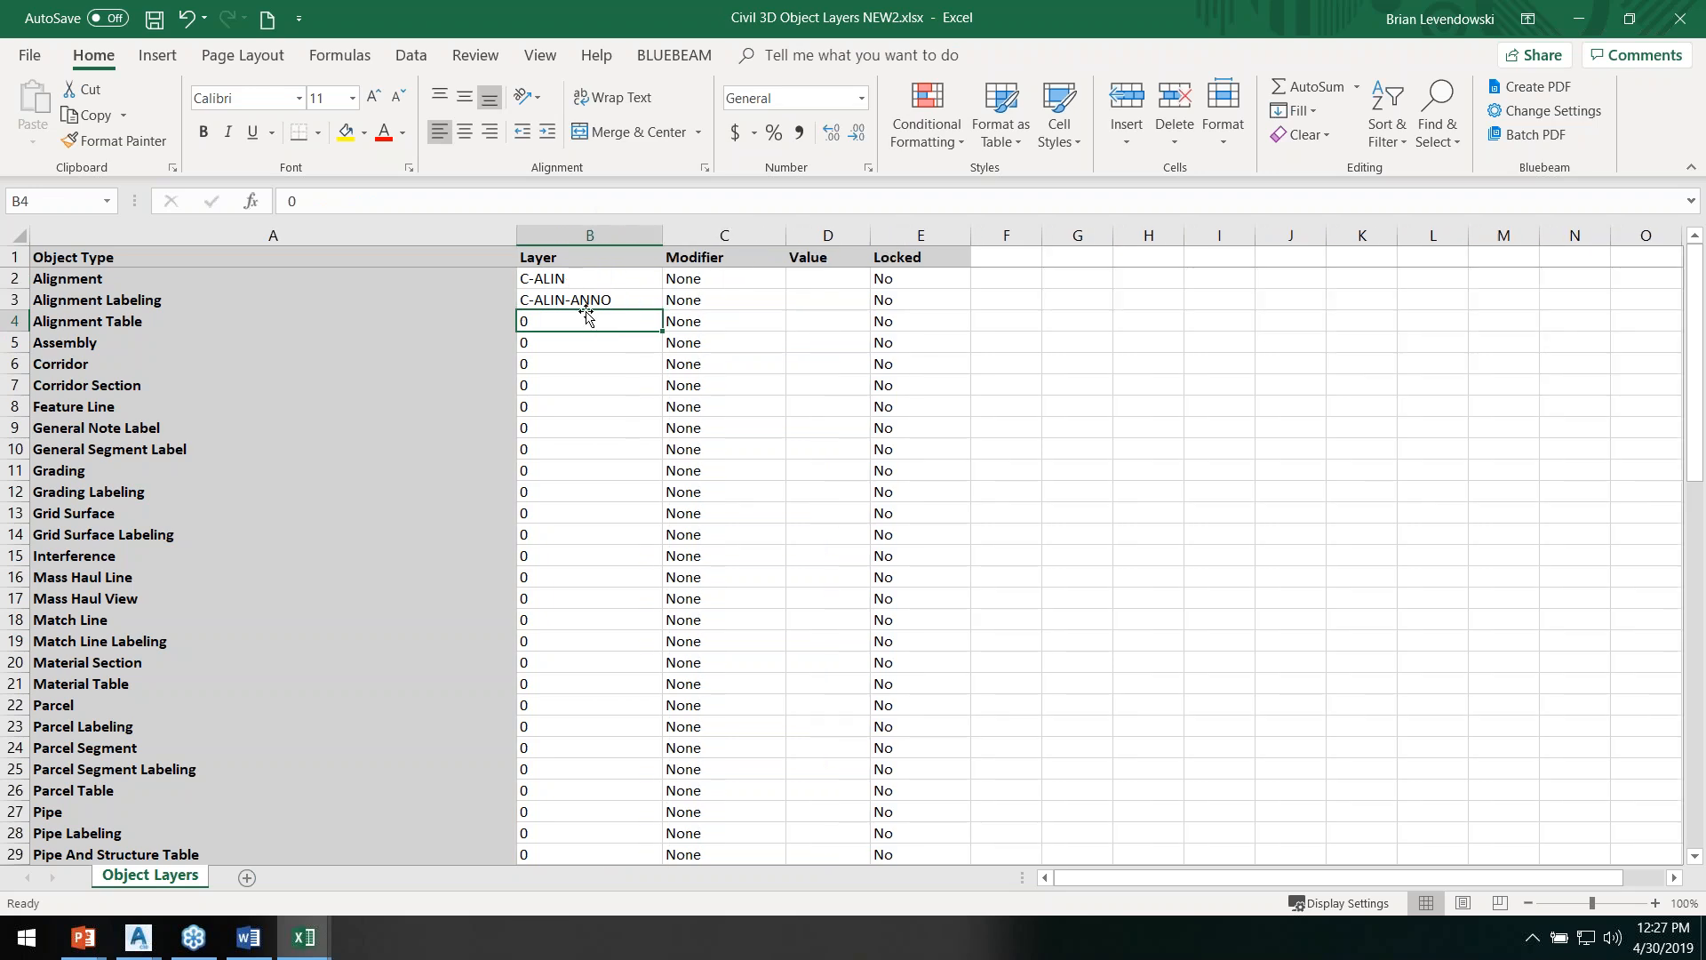
Step: Set the Alignment Table object's layer to C-TABL and check the Value cell of the Alignment row
{"action": "type", "text": "CA"}
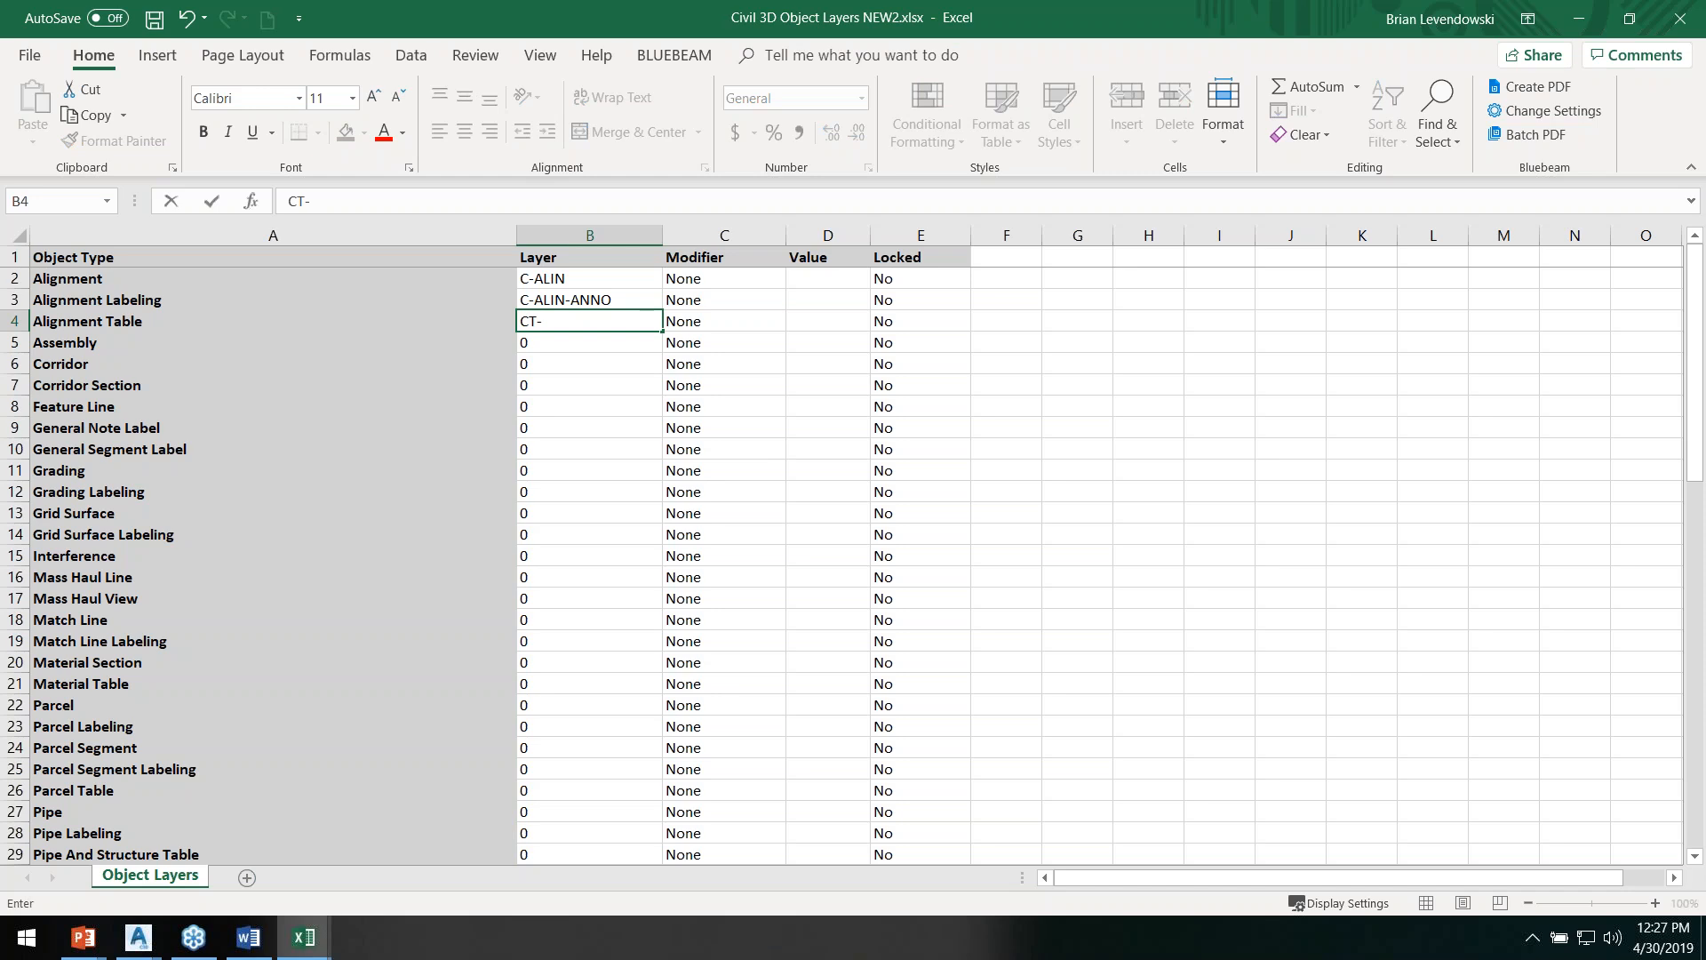
{"action": "type", "text": "TABL"}
{"action": "key", "text": "Return"}
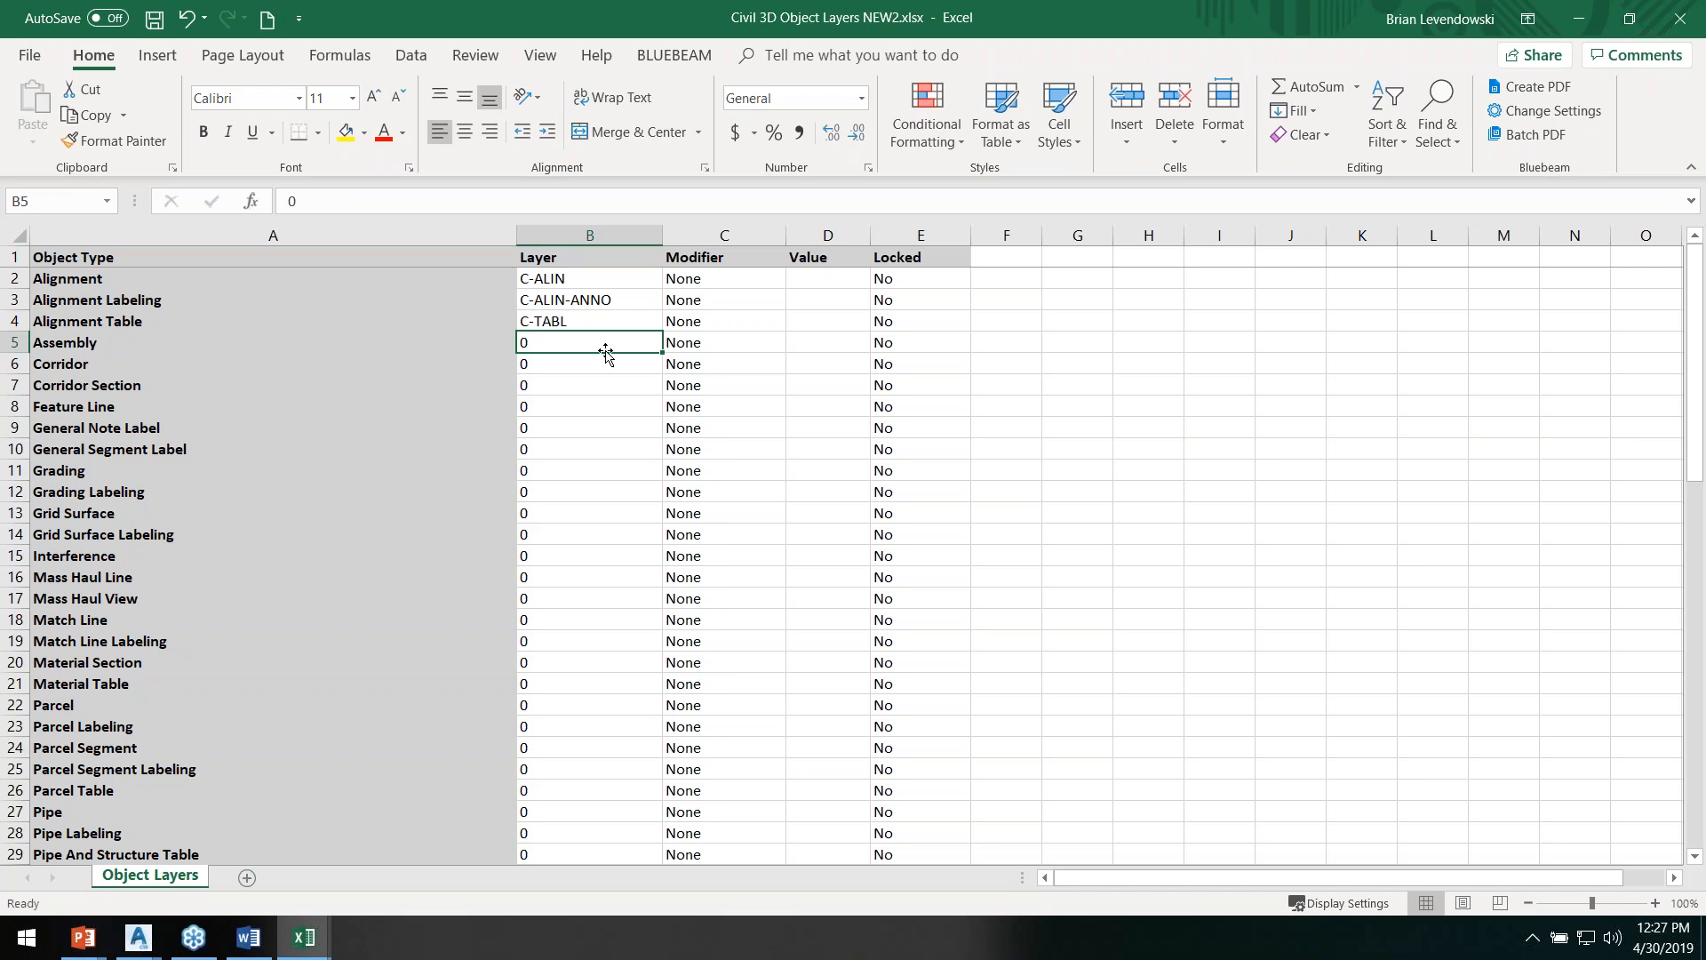
{"action": "left_click", "coordinate": [815, 278]}
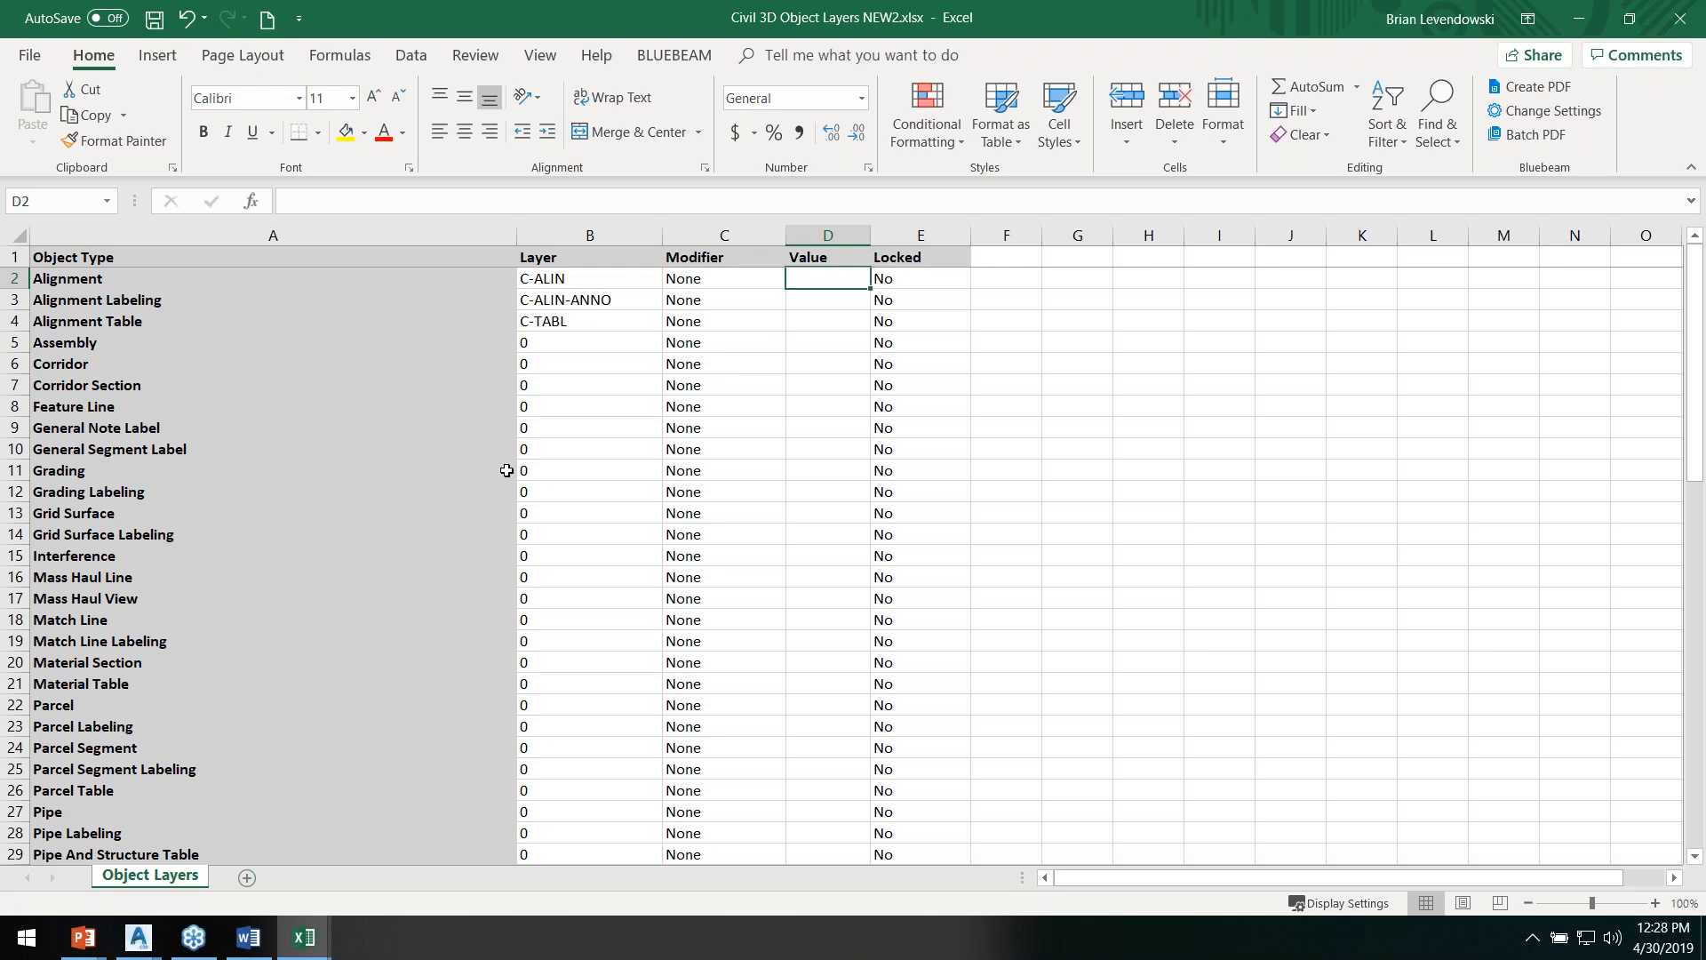
{"action": "left_click", "coordinate": [378, 451]}
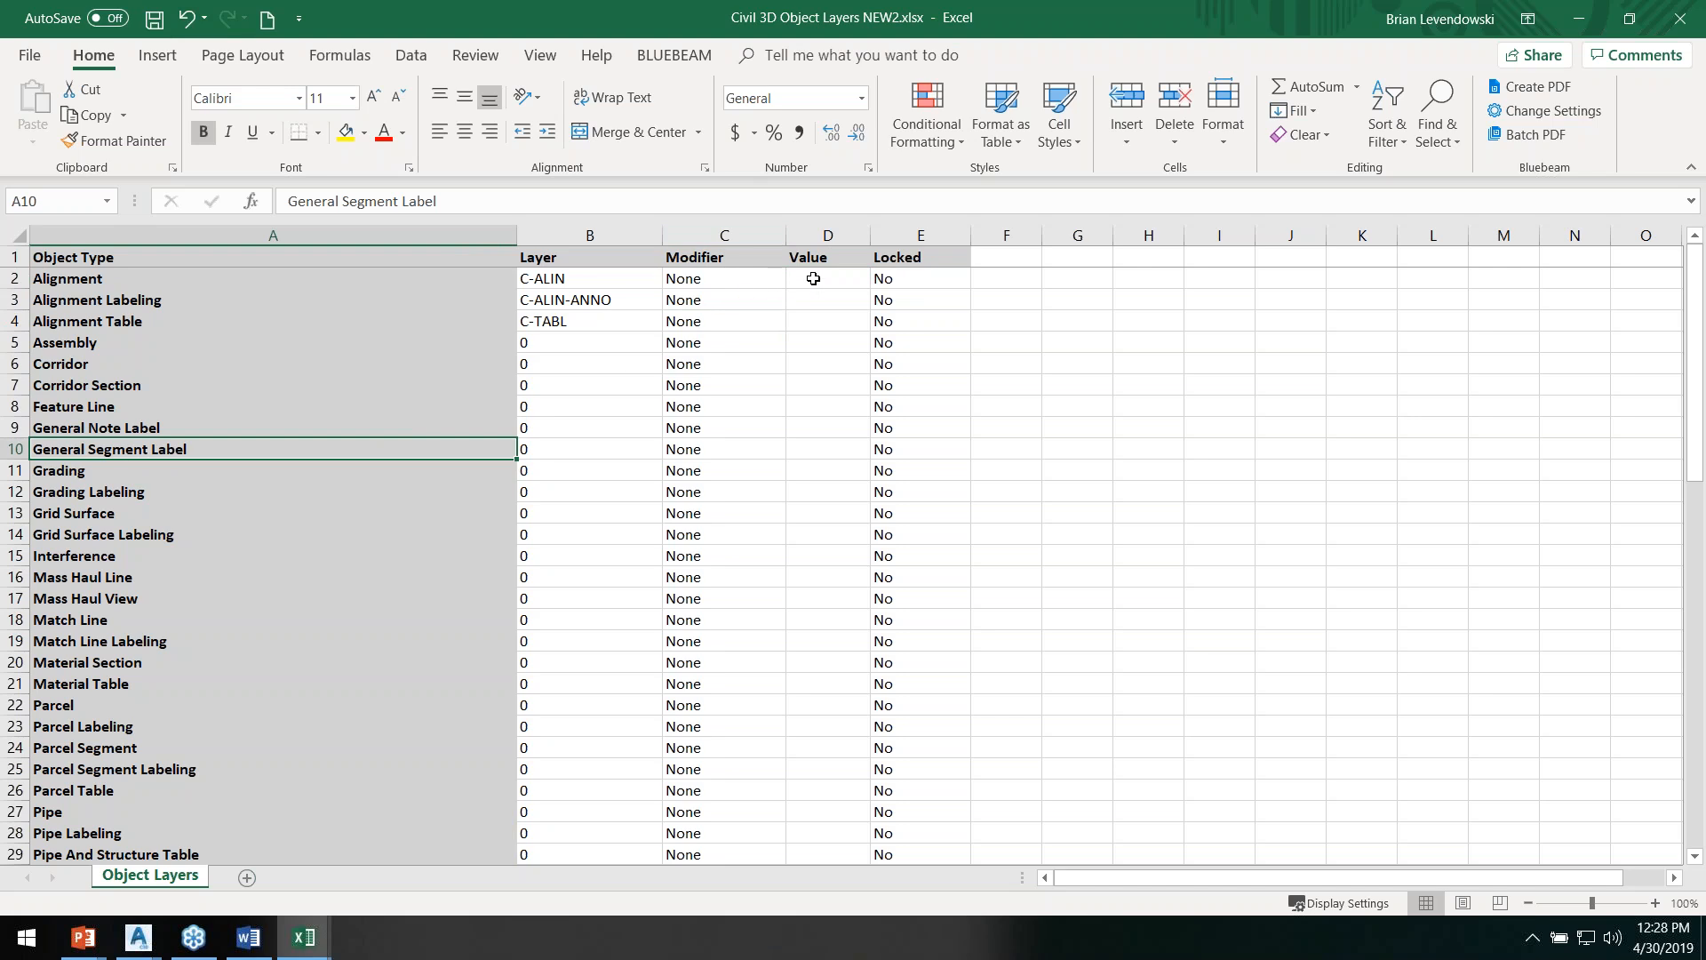
{"action": "left_click", "coordinate": [825, 276]}
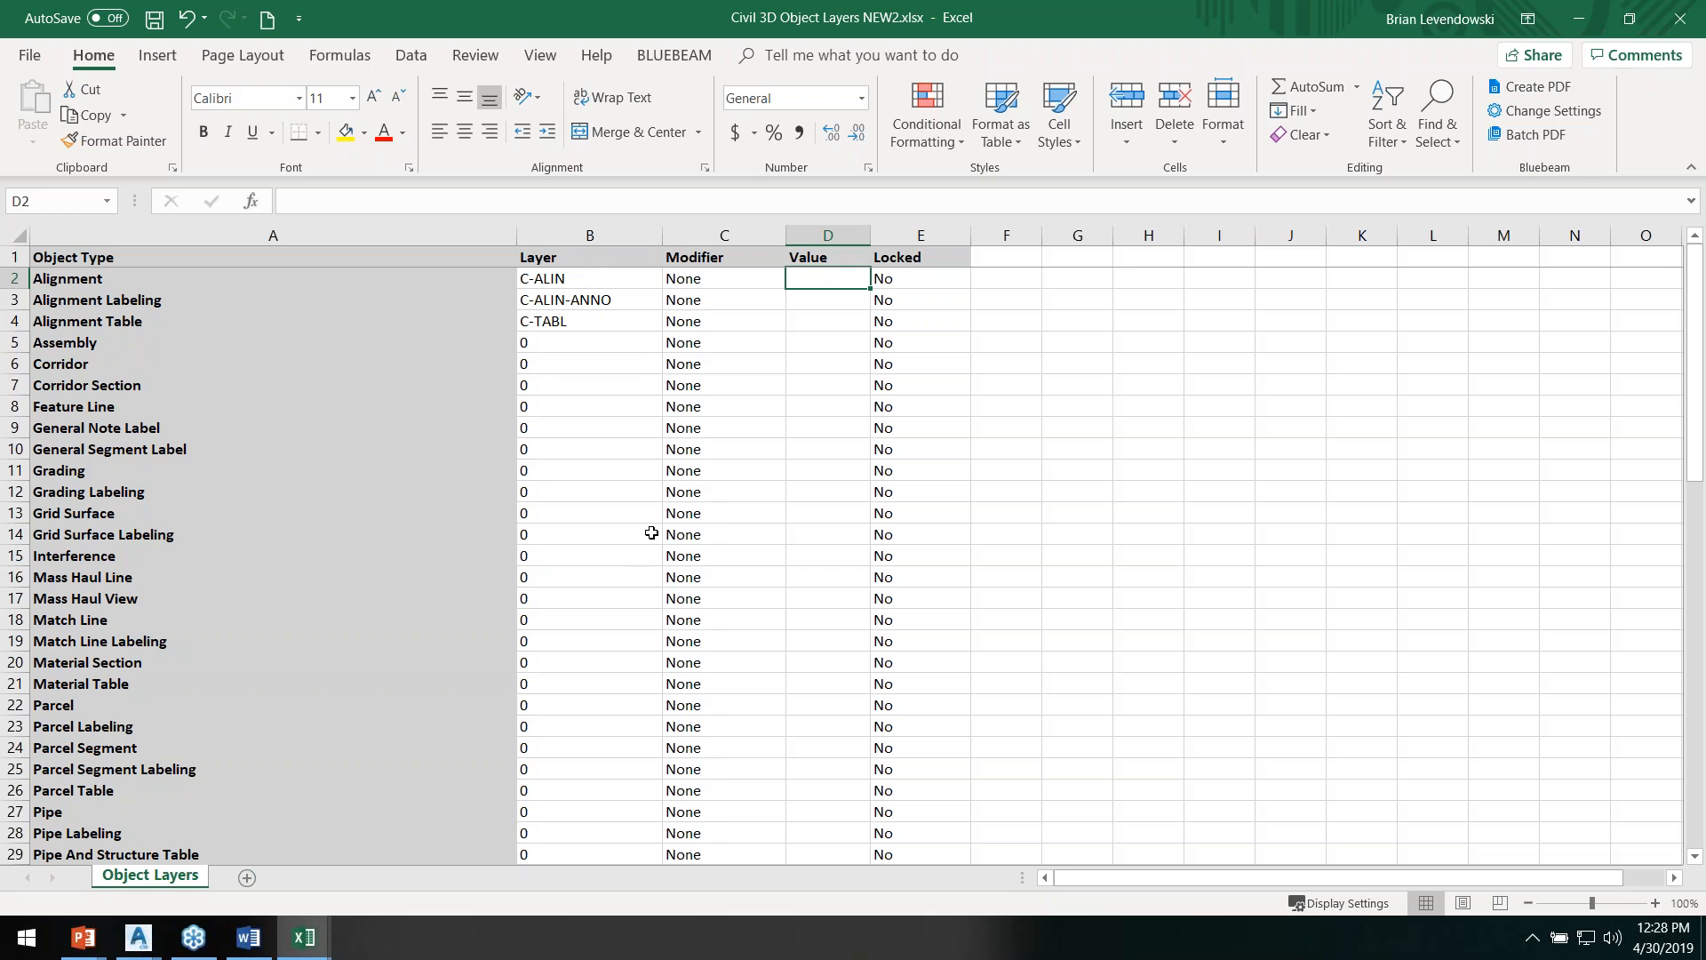
Step: Leave the workbook, switch back to Civil 3D, and check the drawing settings of Drawing17
{"action": "left_click", "coordinate": [1596, 20]}
{"action": "left_click", "coordinate": [1676, 22]}
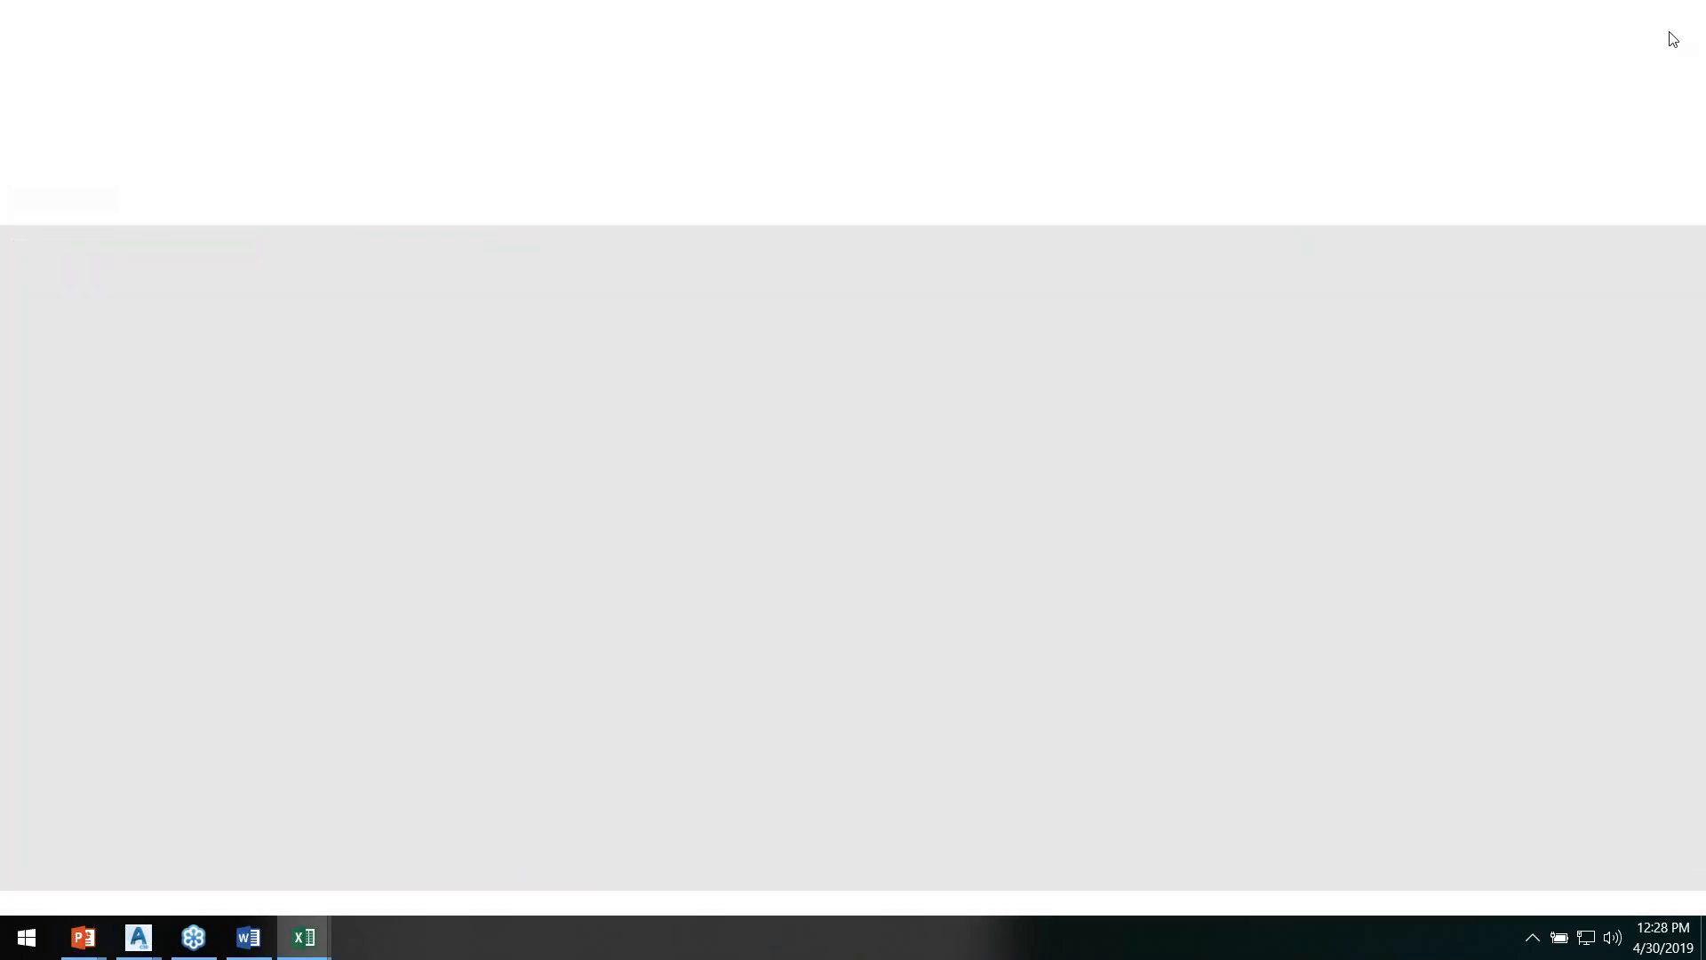
{"action": "left_click", "coordinate": [782, 454]}
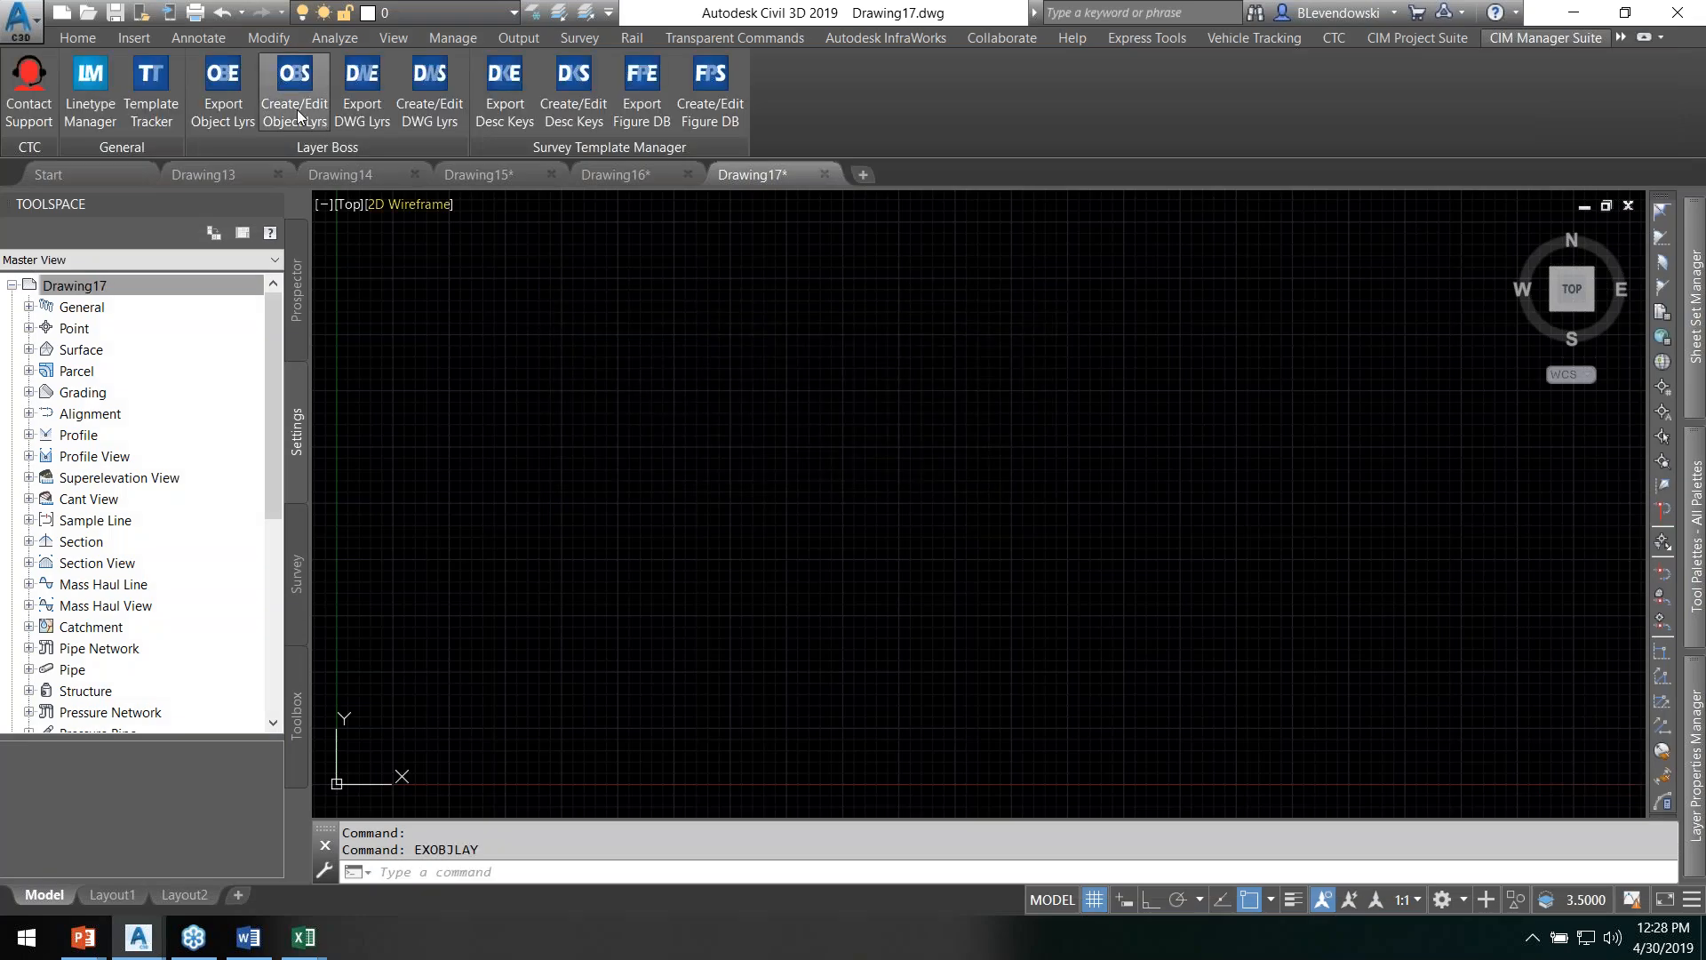
{"action": "right_click", "coordinate": [75, 290]}
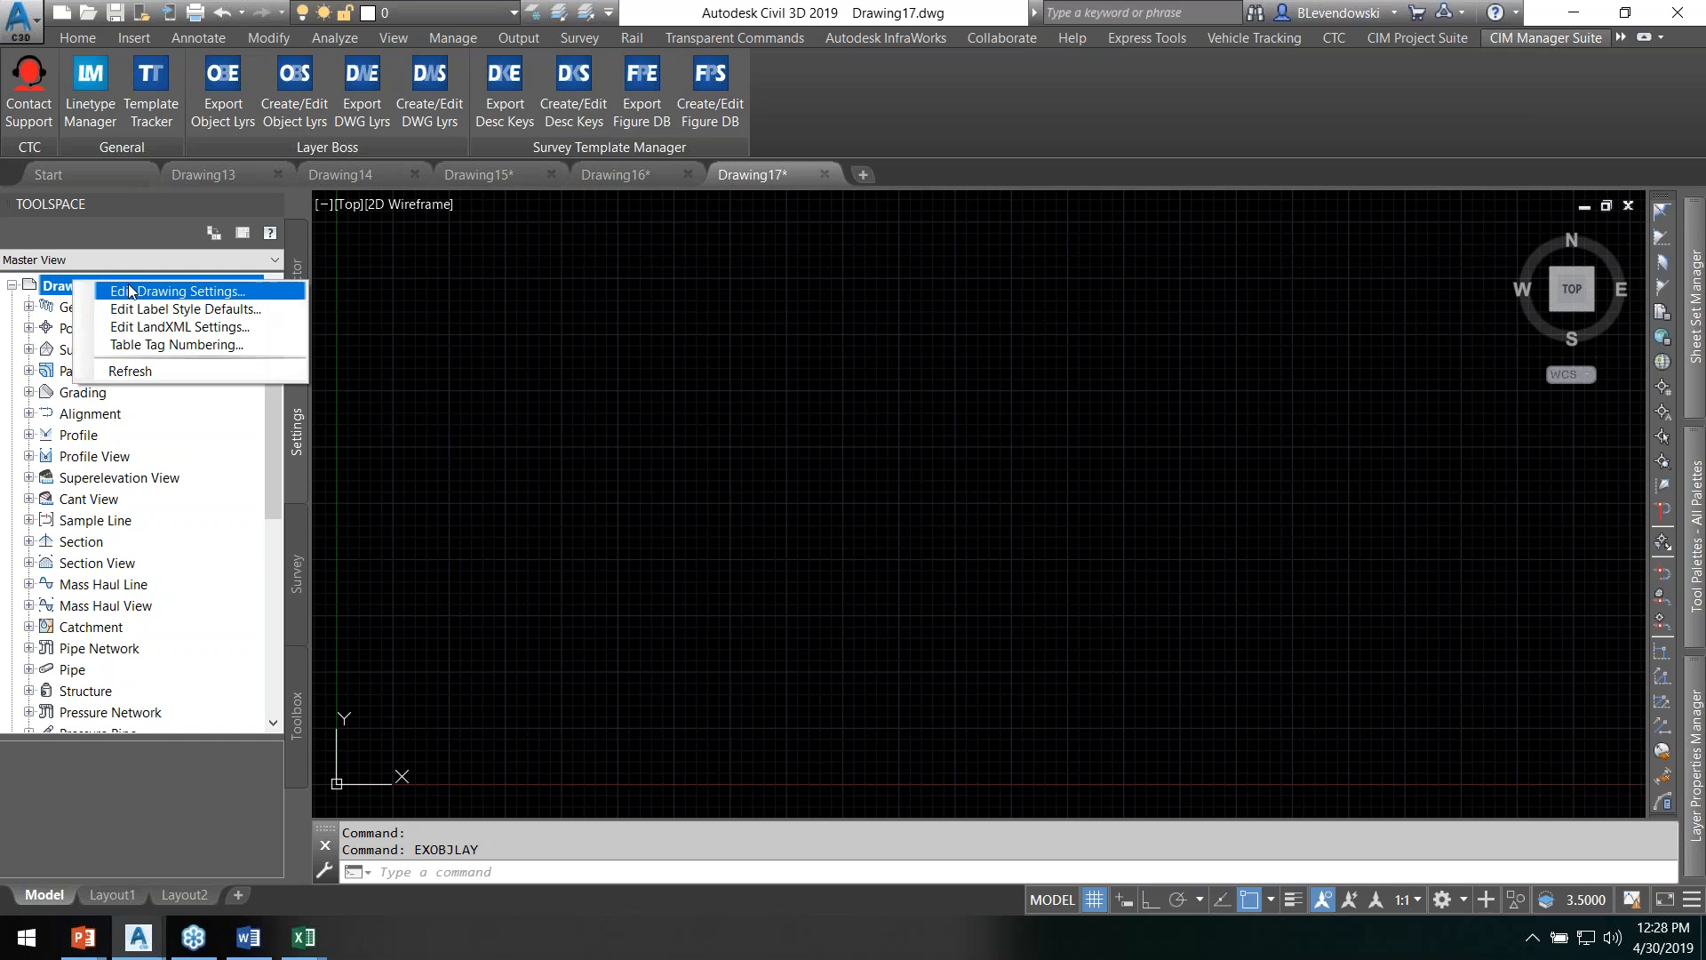
{"action": "left_click", "coordinate": [162, 286]}
{"action": "key", "text": "Escape"}
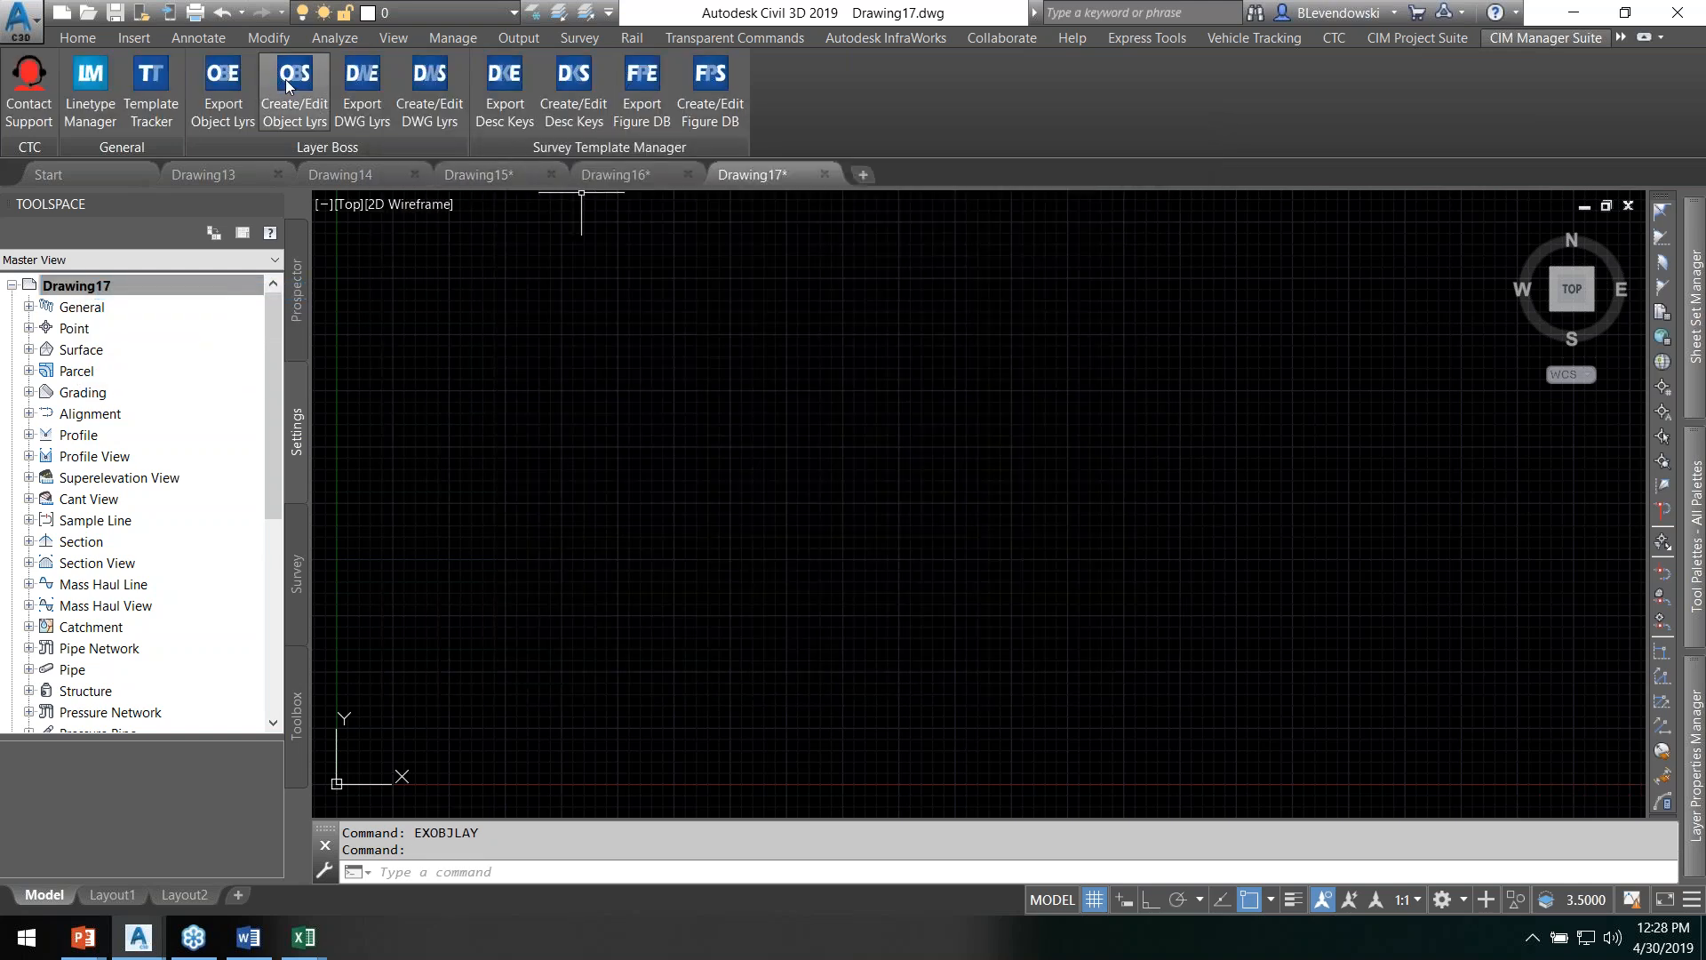
Step: Start Create/Edit Object Layers, load Civil 3D Object Layers NEW2.xlsx for the current drawing with Create New layers enabled, and continue to the object list
{"action": "left_click", "coordinate": [285, 79]}
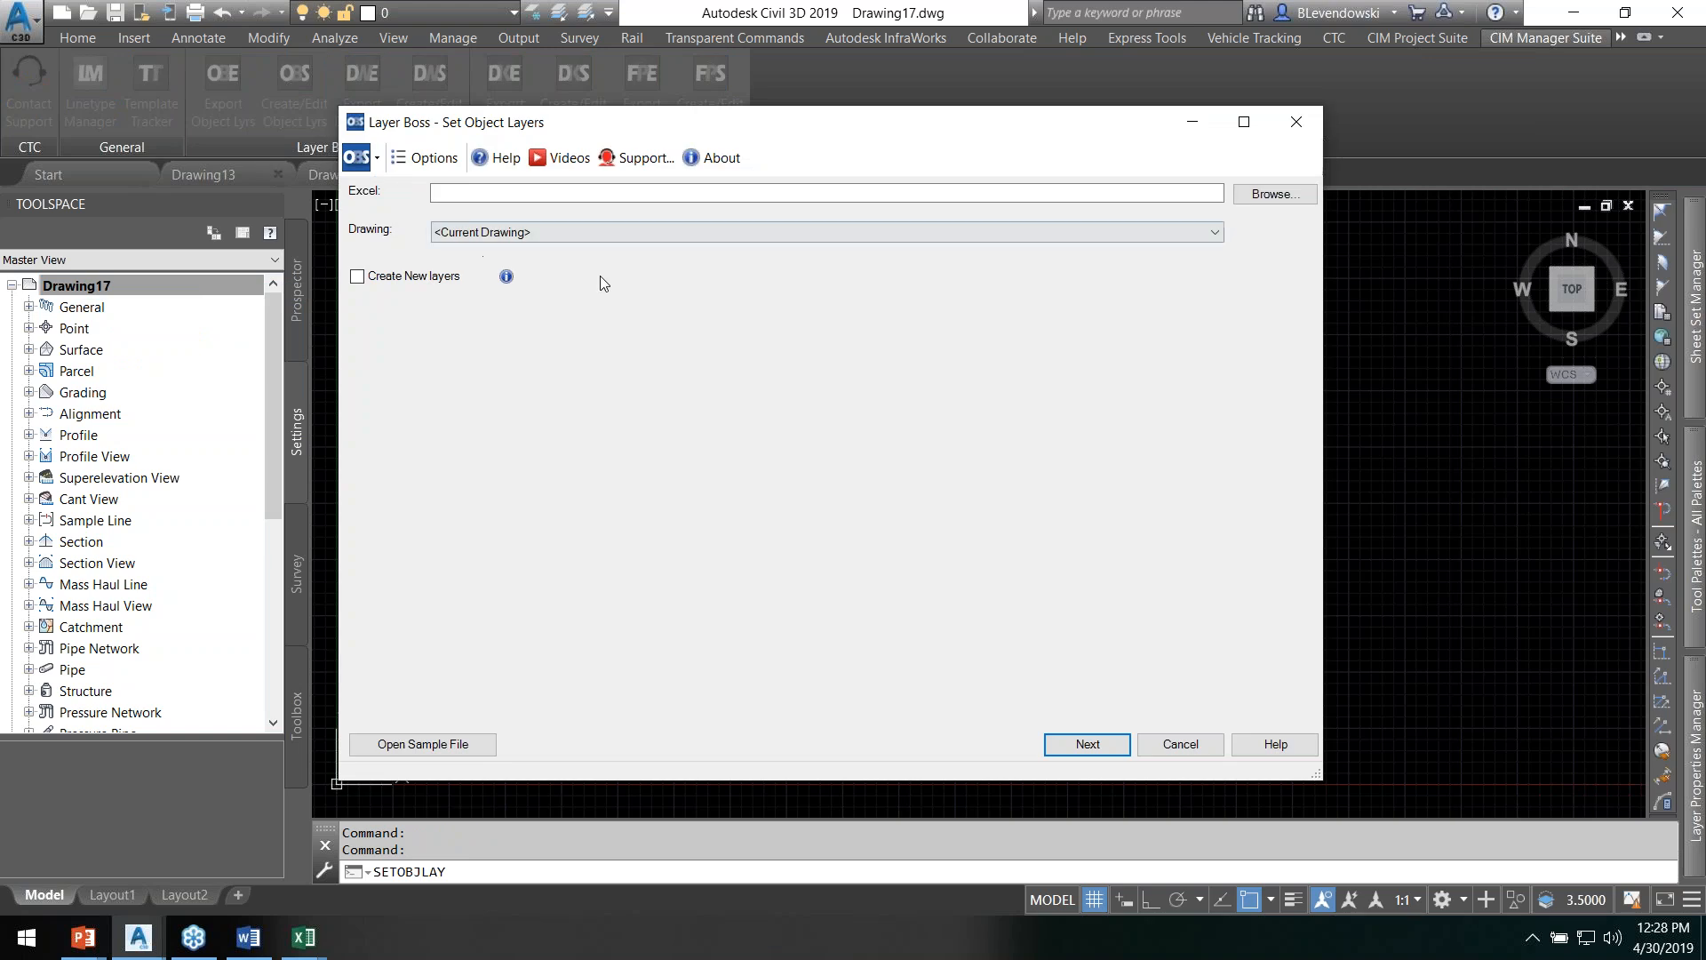
{"action": "left_click", "coordinate": [1274, 194]}
{"action": "double_click", "coordinate": [764, 318]}
{"action": "left_click", "coordinate": [397, 283]}
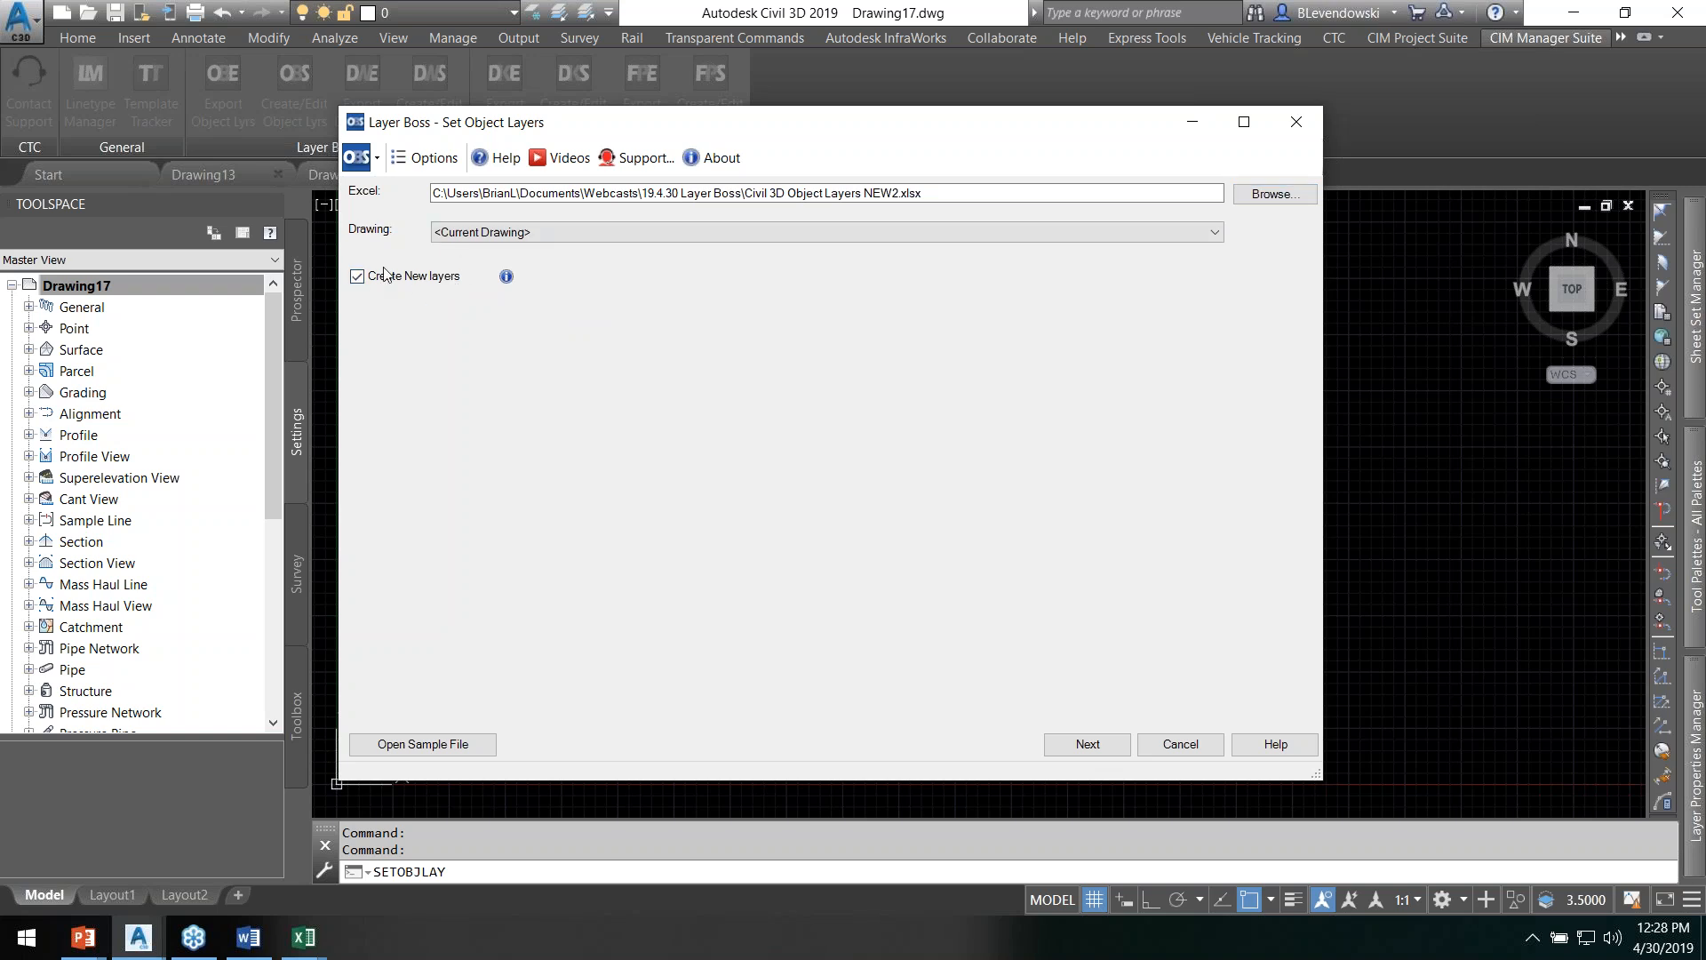
{"action": "left_click", "coordinate": [1088, 746]}
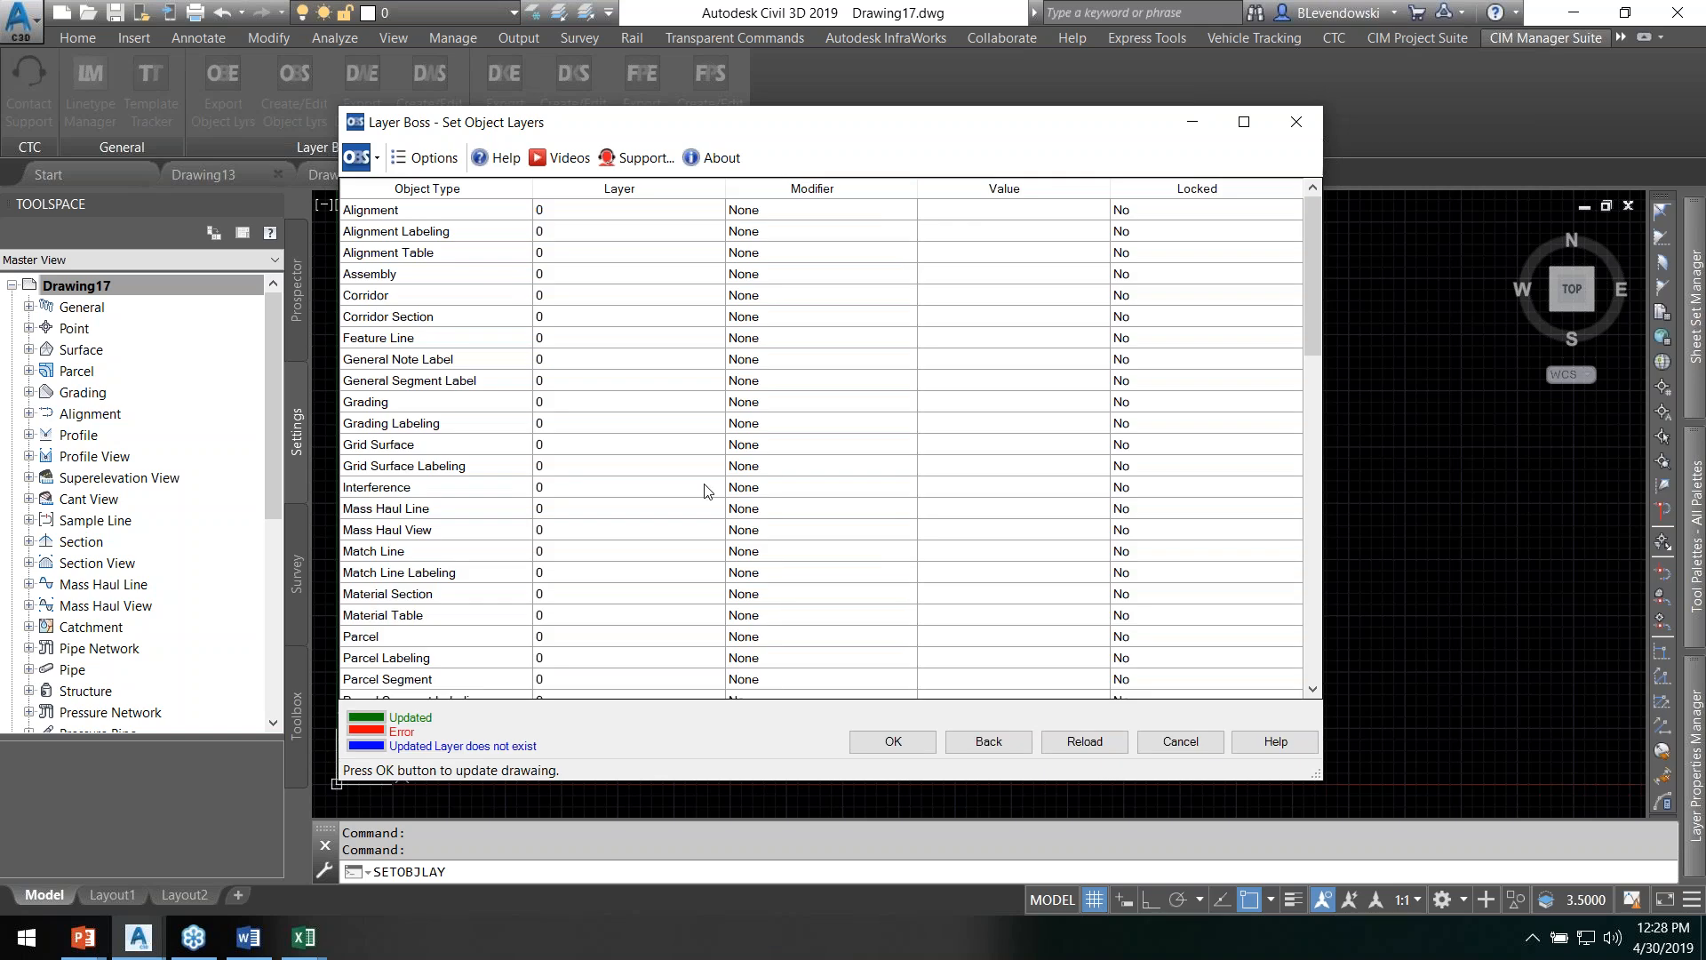
{"action": "scroll", "coordinate": [702, 480], "scroll_direction": "down", "scroll_amount": 15}
{"action": "scroll", "coordinate": [838, 590], "scroll_direction": "up", "scroll_amount": 15}
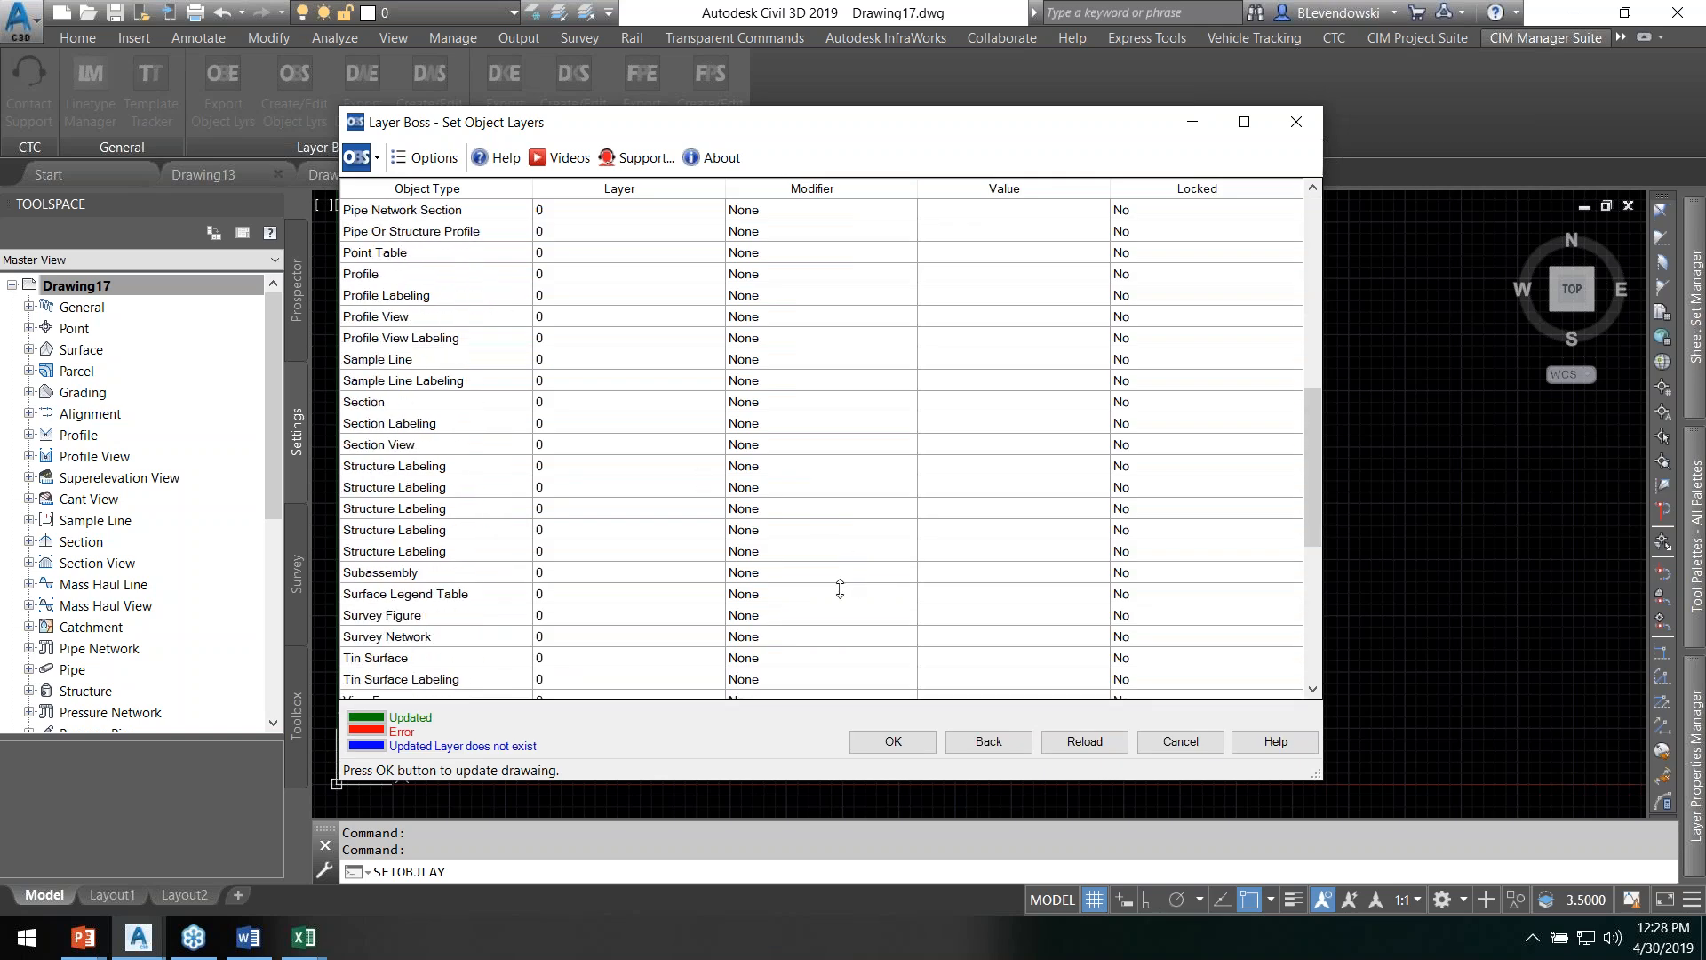
Step: Switch to Excel and close the Civil 3D Object Layers NEW.xlsx and NEW2.xlsx workbooks, saving the changes in both
{"action": "mouse_move", "coordinate": [304, 938]}
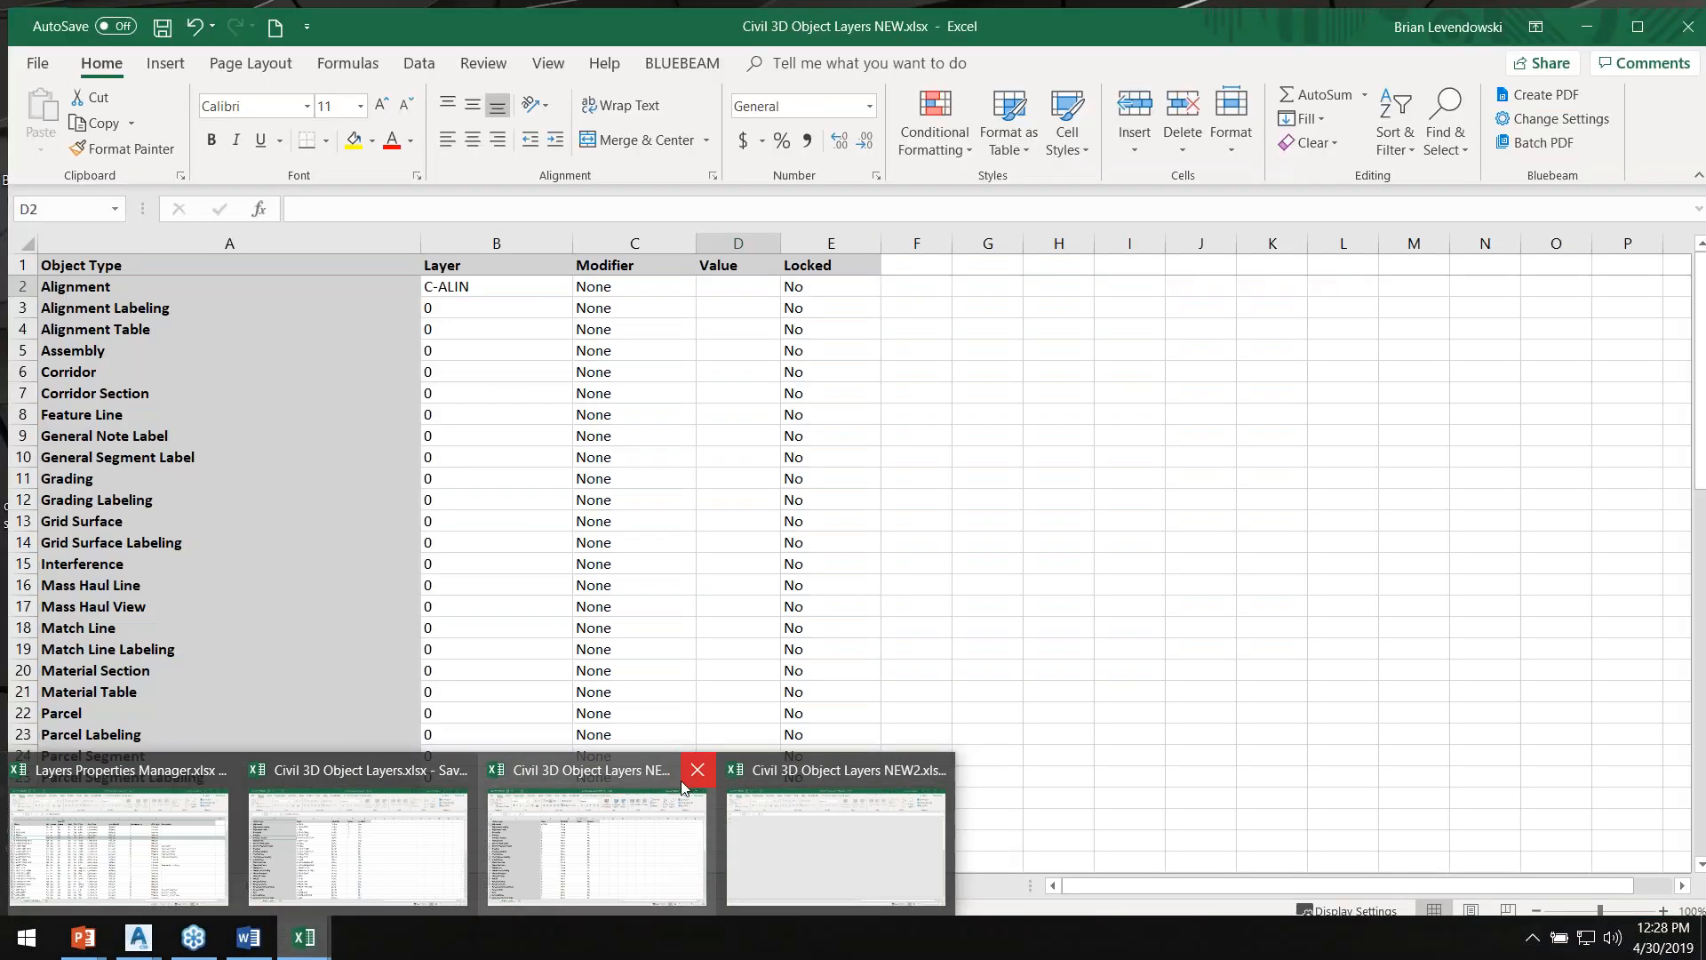
{"action": "left_click", "coordinate": [698, 769]}
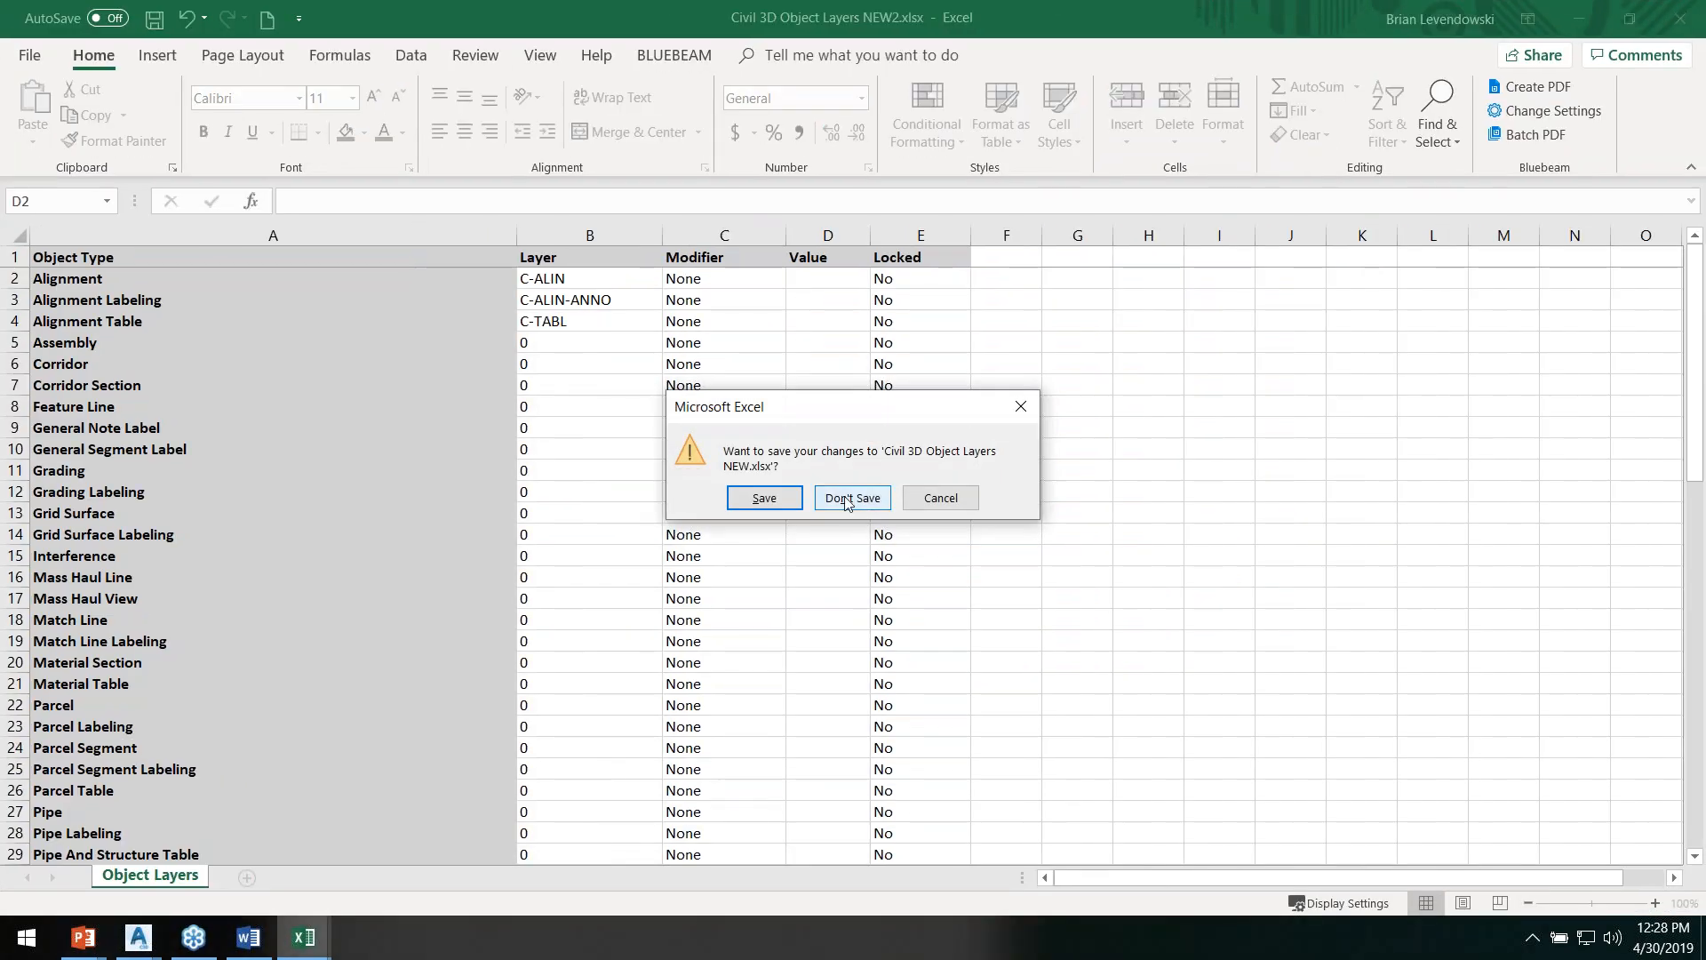
{"action": "left_click", "coordinate": [766, 499]}
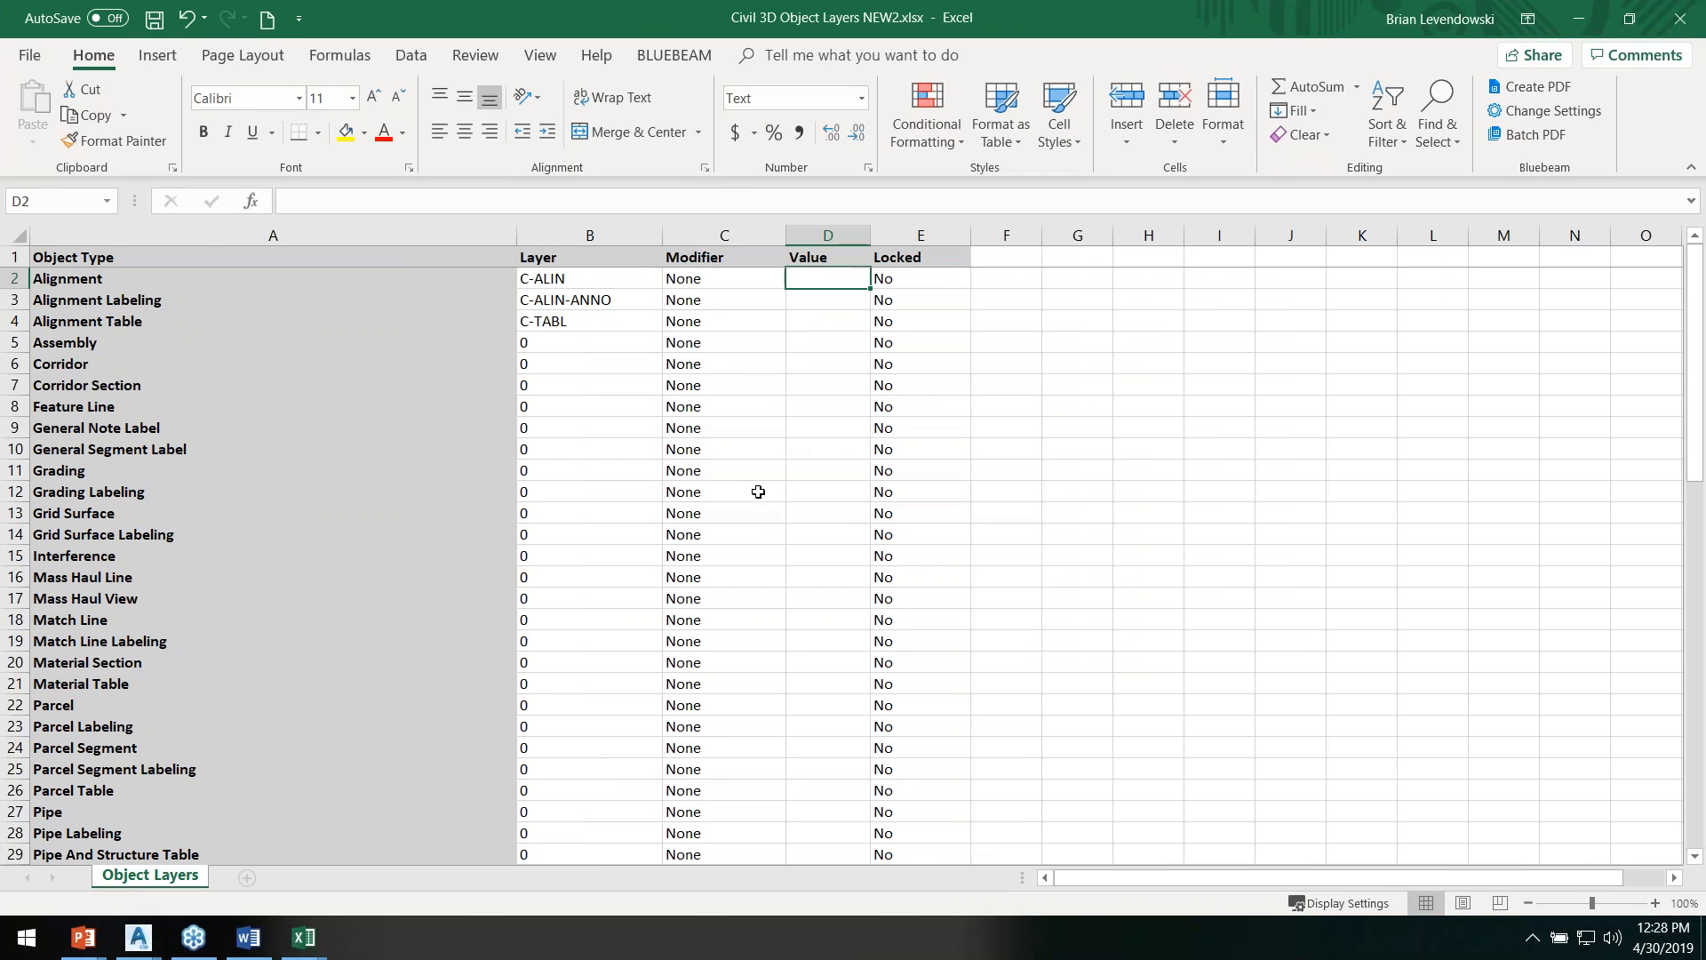
{"action": "left_click", "coordinate": [1680, 18]}
{"action": "left_click", "coordinate": [761, 499]}
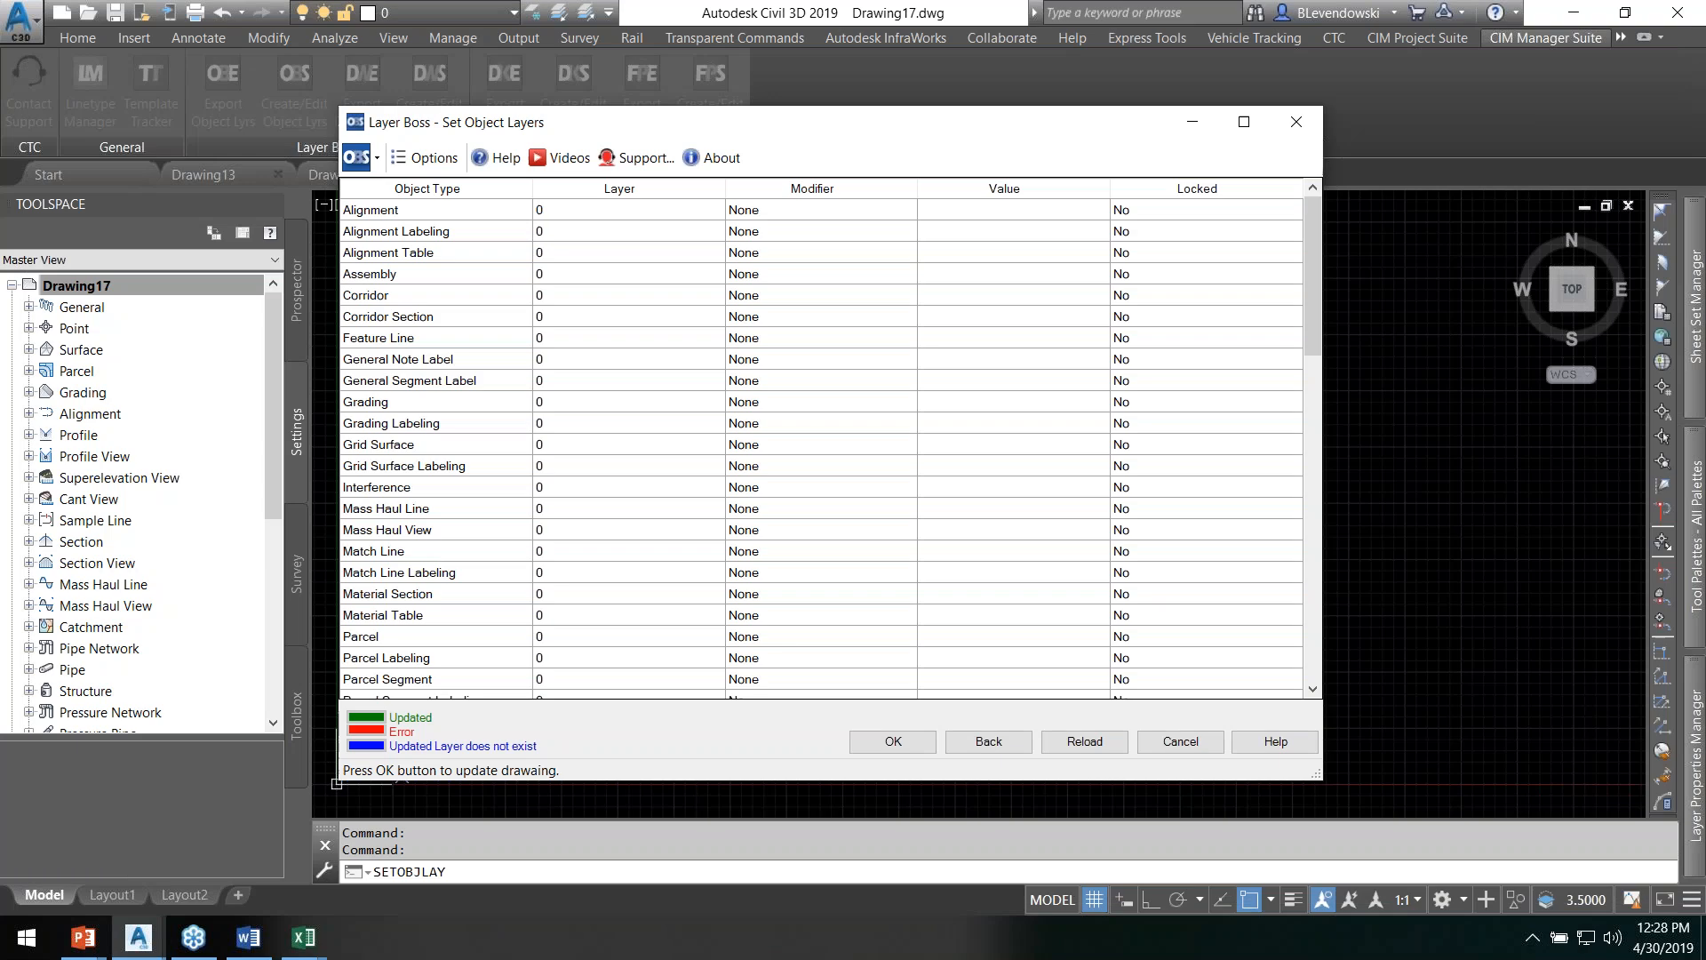
Step: Reload the spreadsheet in Set Object Layers, look through the list, and apply the updated object layers to the drawing
{"action": "left_click", "coordinate": [1084, 743]}
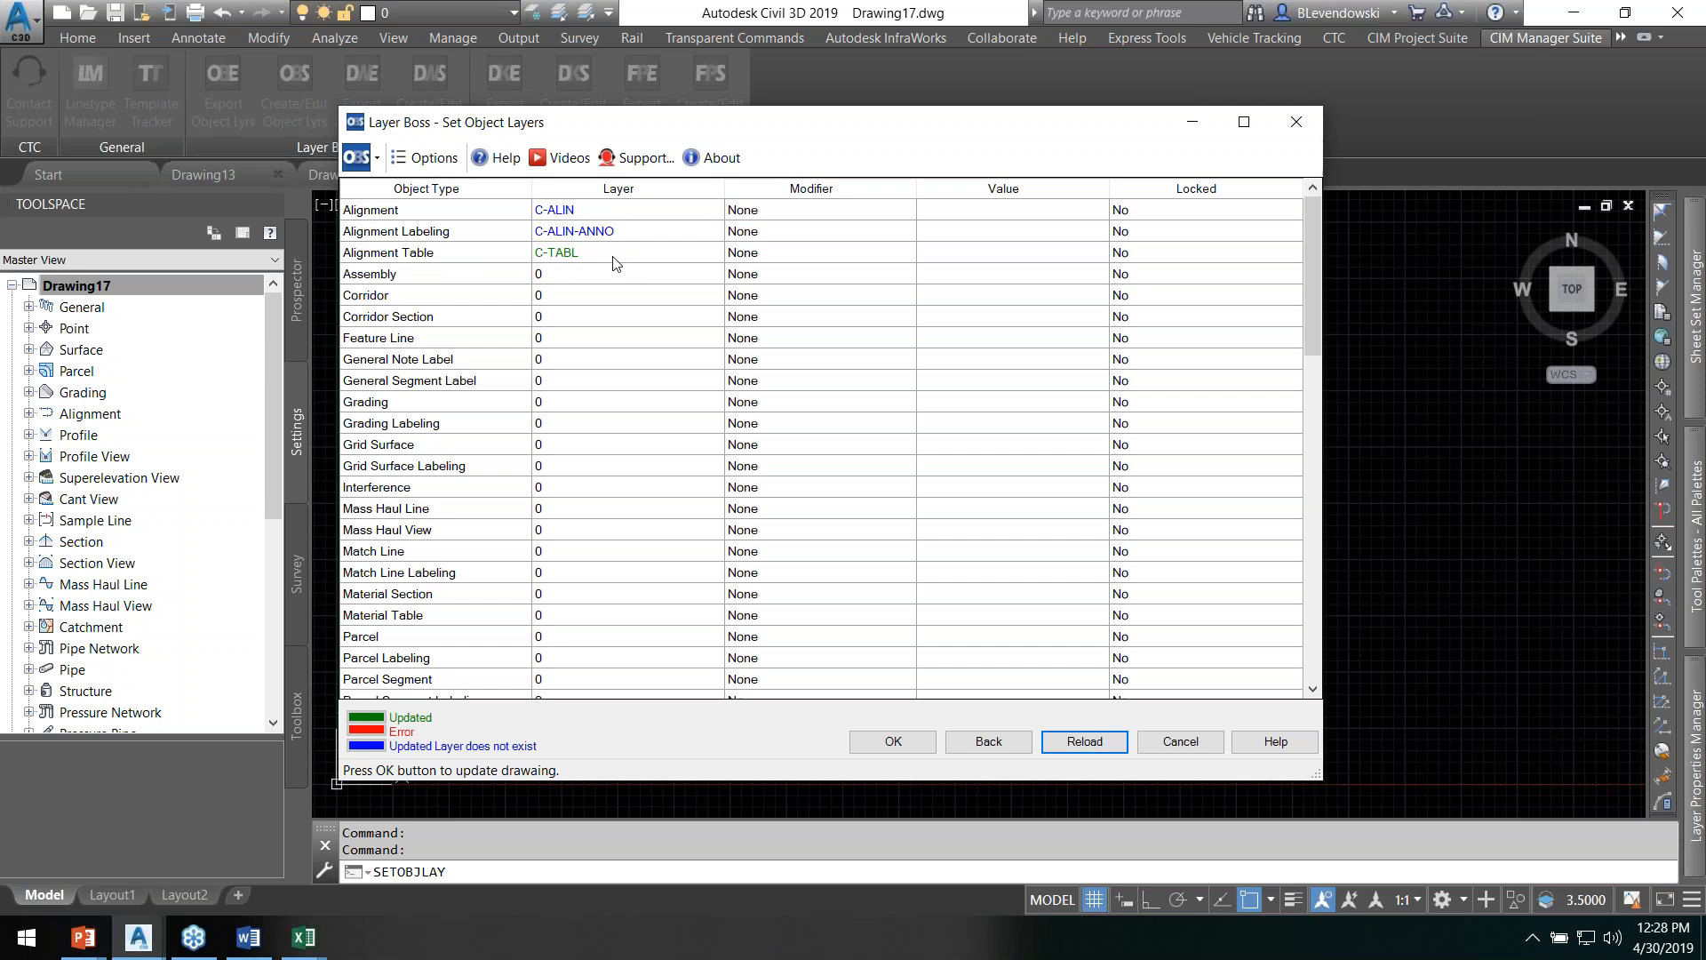
{"action": "scroll", "coordinate": [666, 438], "scroll_direction": "down", "scroll_amount": 15}
{"action": "scroll", "coordinate": [678, 639], "scroll_direction": "up", "scroll_amount": 15}
{"action": "left_click", "coordinate": [897, 742]}
Step: Open Drawing17's object layer settings and create a new layer named C-APPT from the Appurtenance object's layer selection
{"action": "right_click", "coordinate": [98, 287]}
{"action": "left_click", "coordinate": [151, 291]}
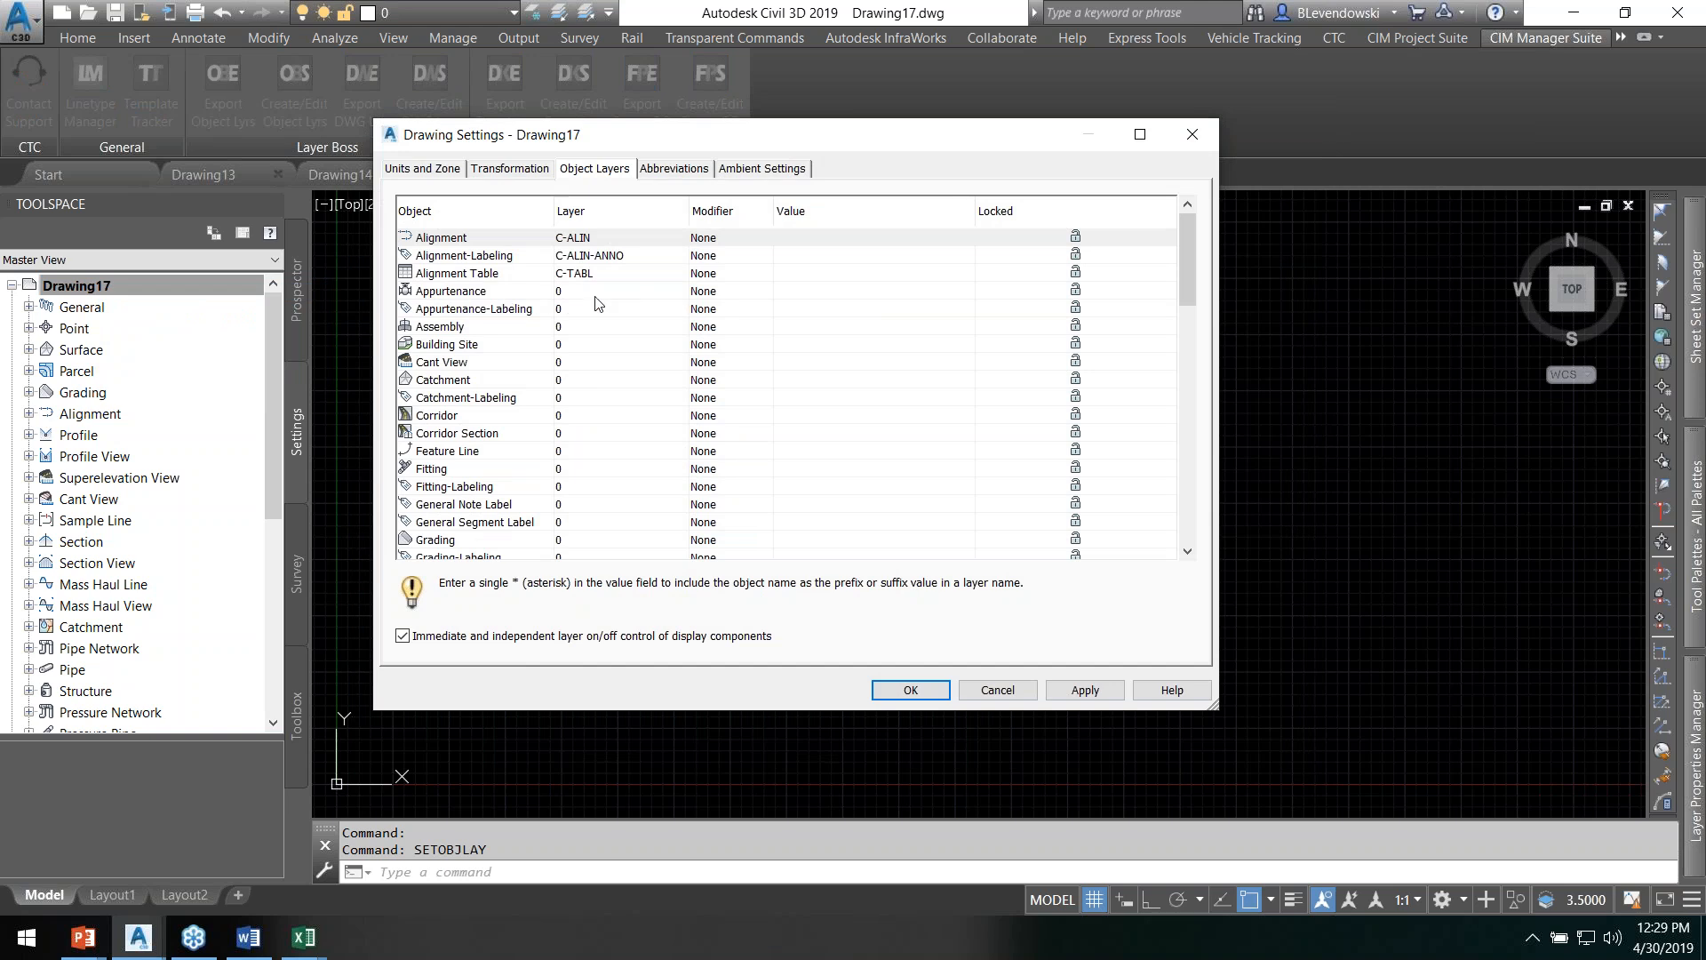
{"action": "left_click", "coordinate": [623, 295]}
{"action": "left_click", "coordinate": [615, 291]}
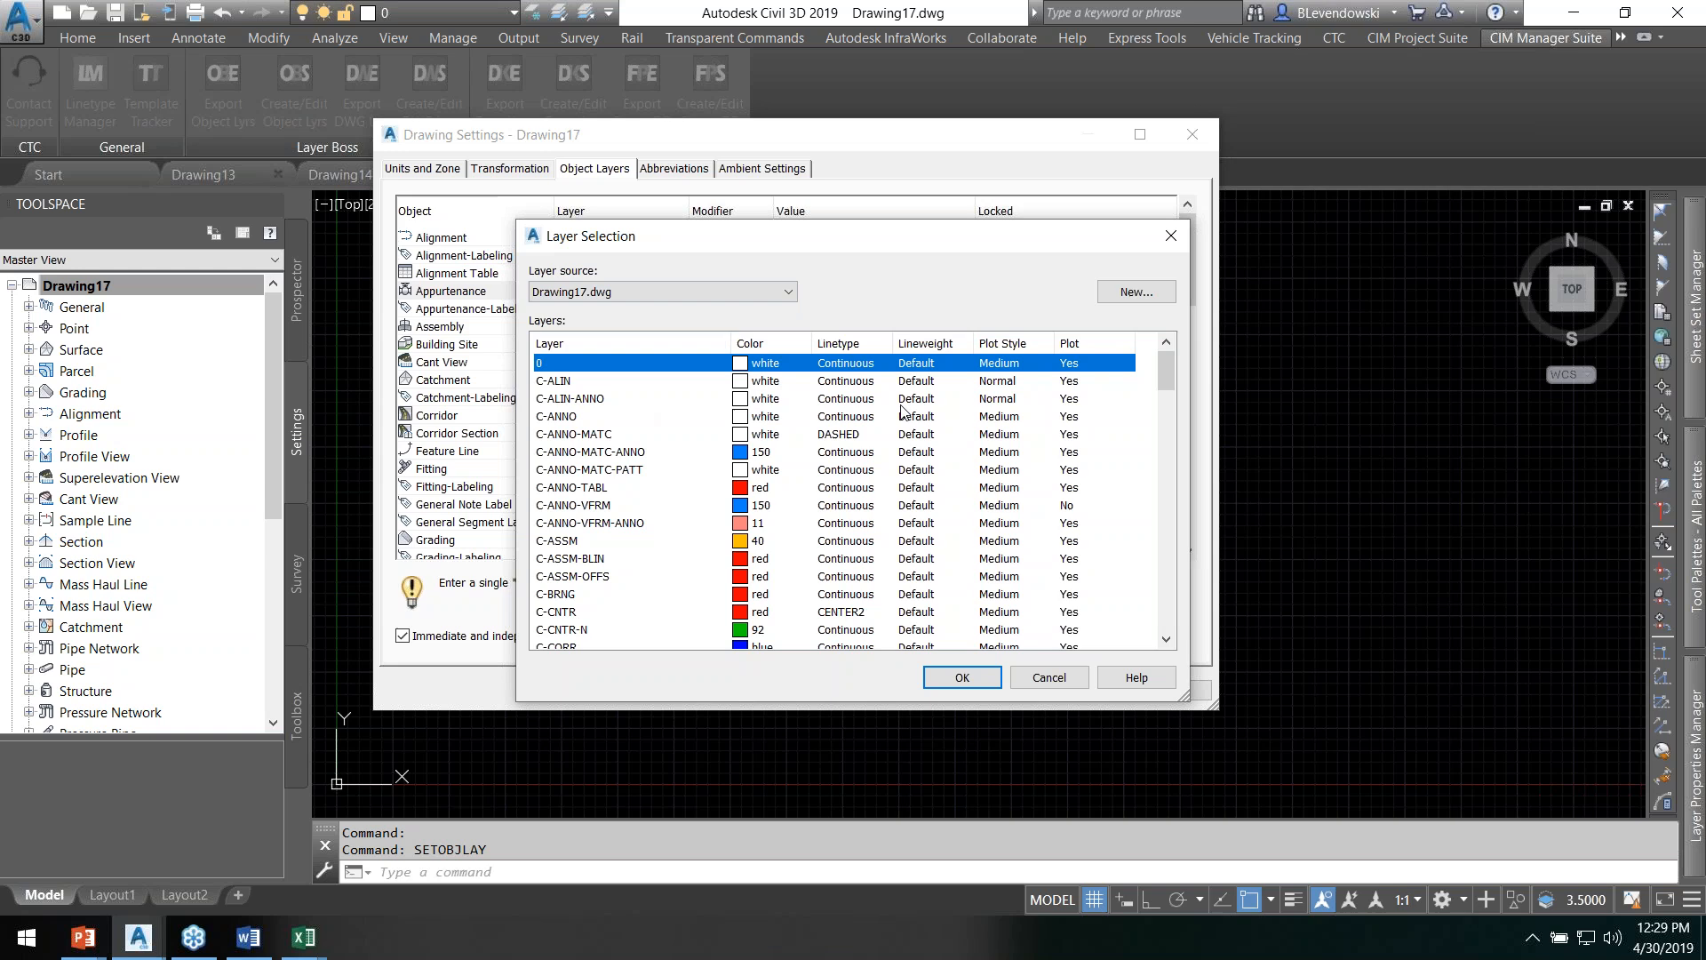
{"action": "left_click", "coordinate": [1128, 295]}
{"action": "left_click", "coordinate": [912, 377]}
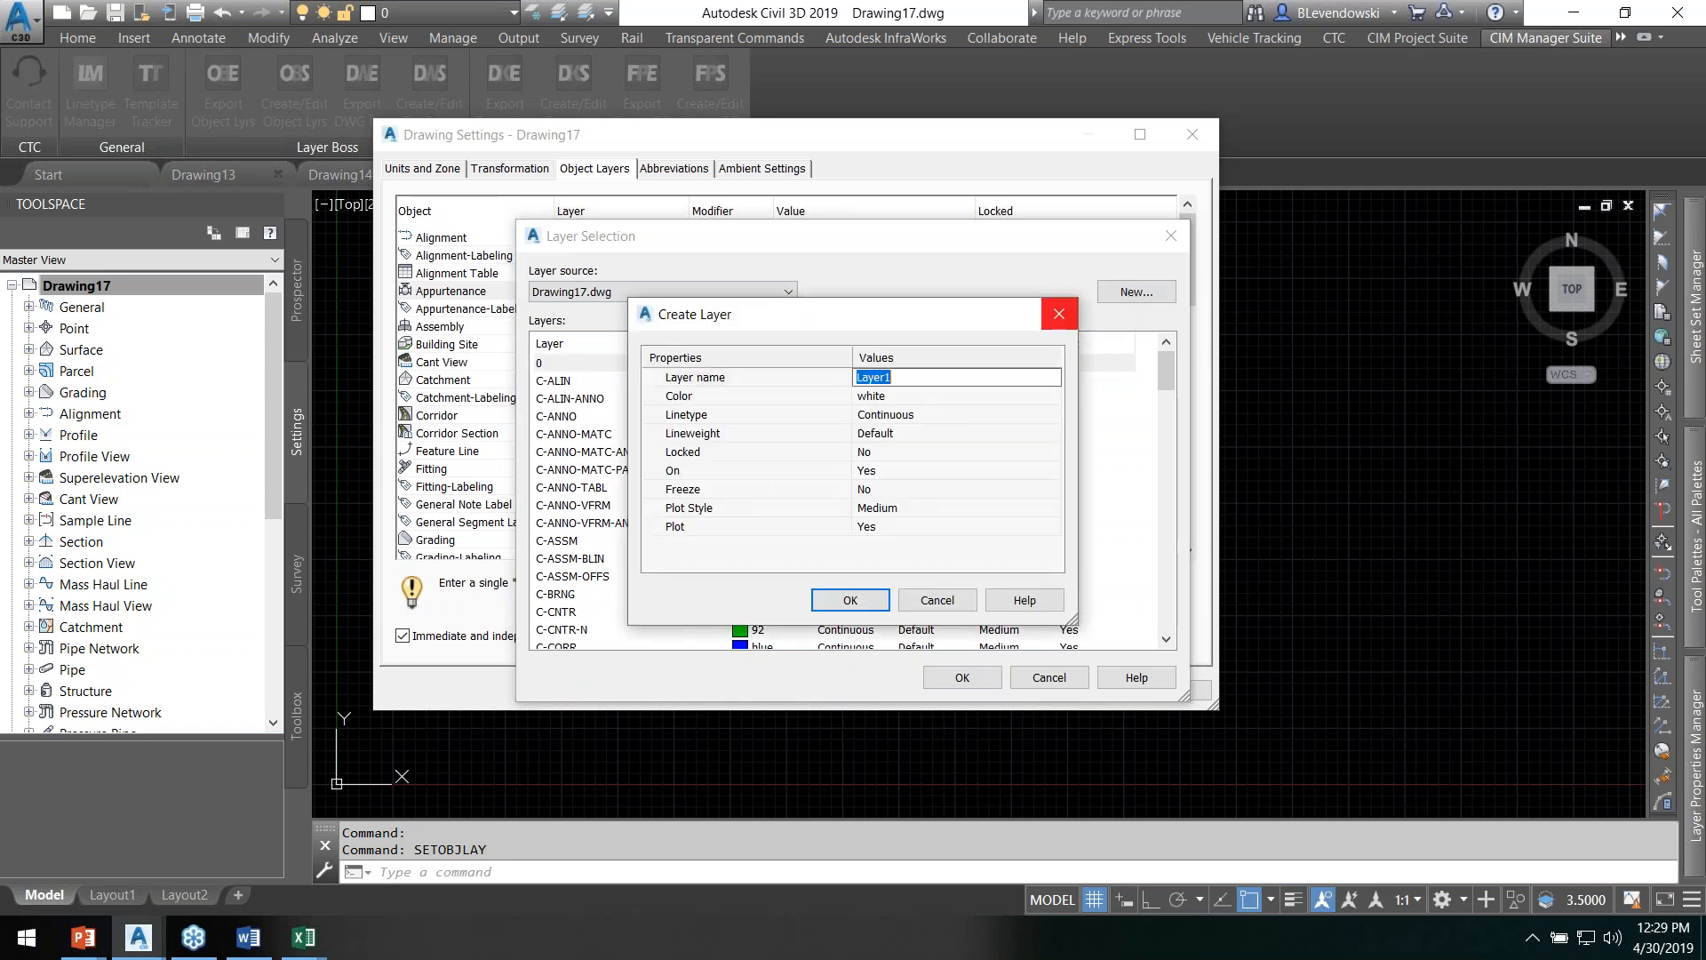
{"action": "type", "text": "C-"}
{"action": "left_click", "coordinate": [851, 599]}
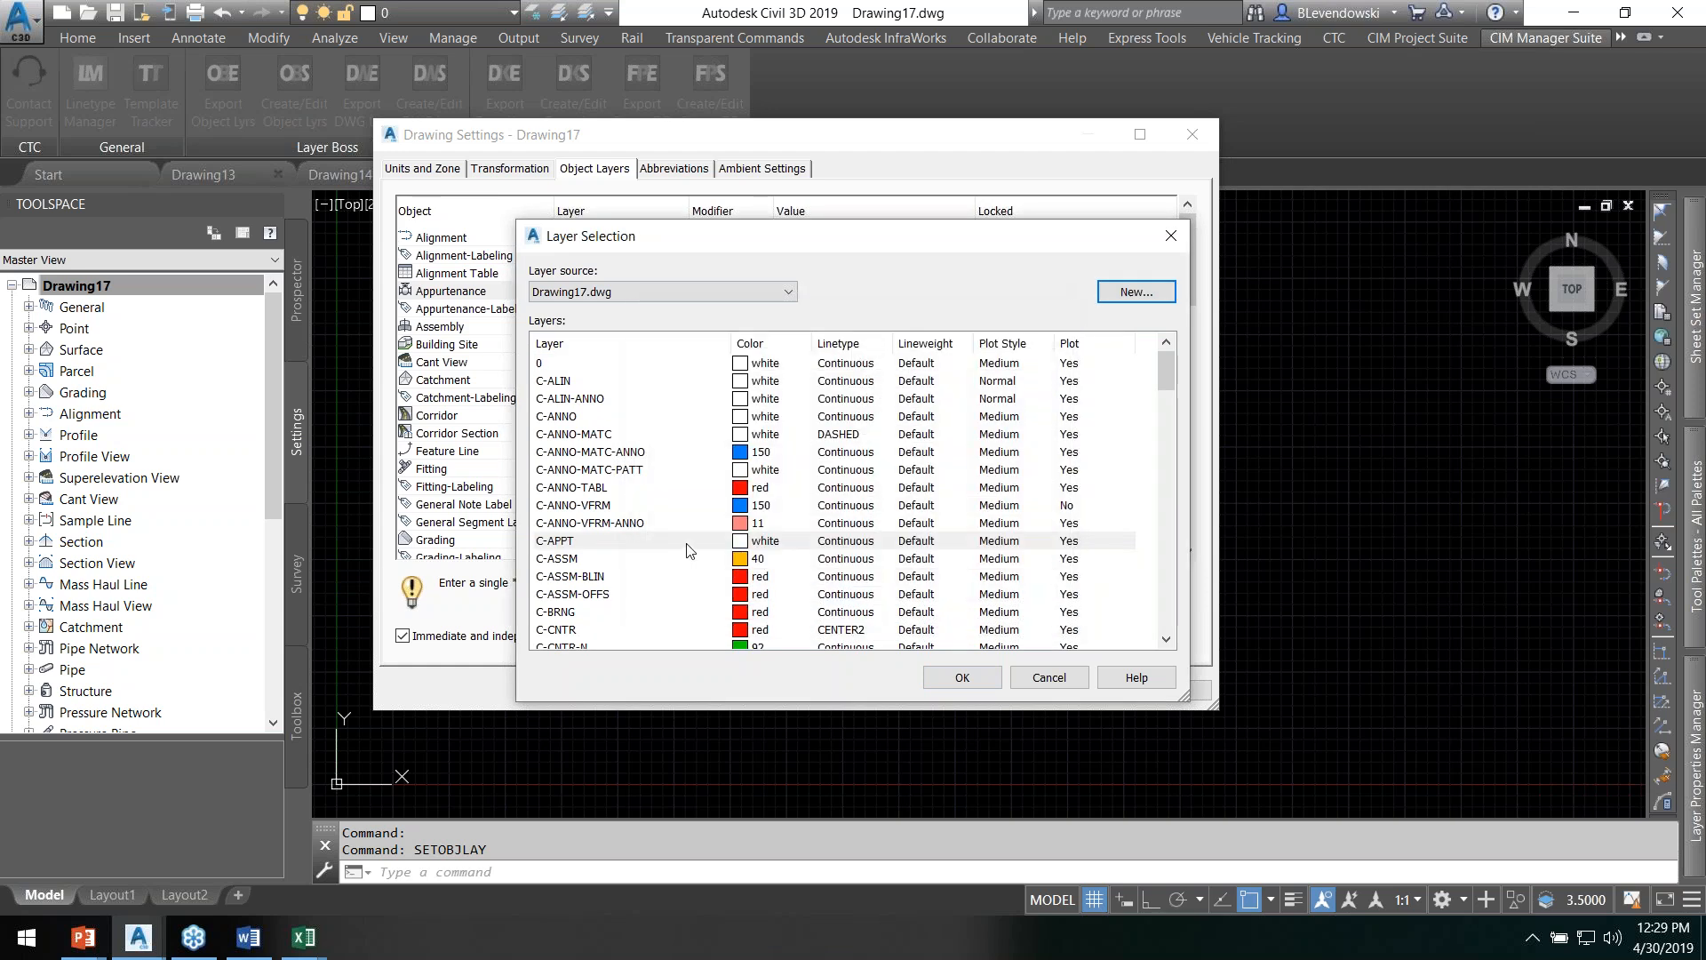
Step: Try assigning layer C-APPT to the Appurtenance object, look through the object list, and cancel the drawing settings
{"action": "left_click", "coordinate": [561, 543]}
{"action": "left_click", "coordinate": [962, 678]}
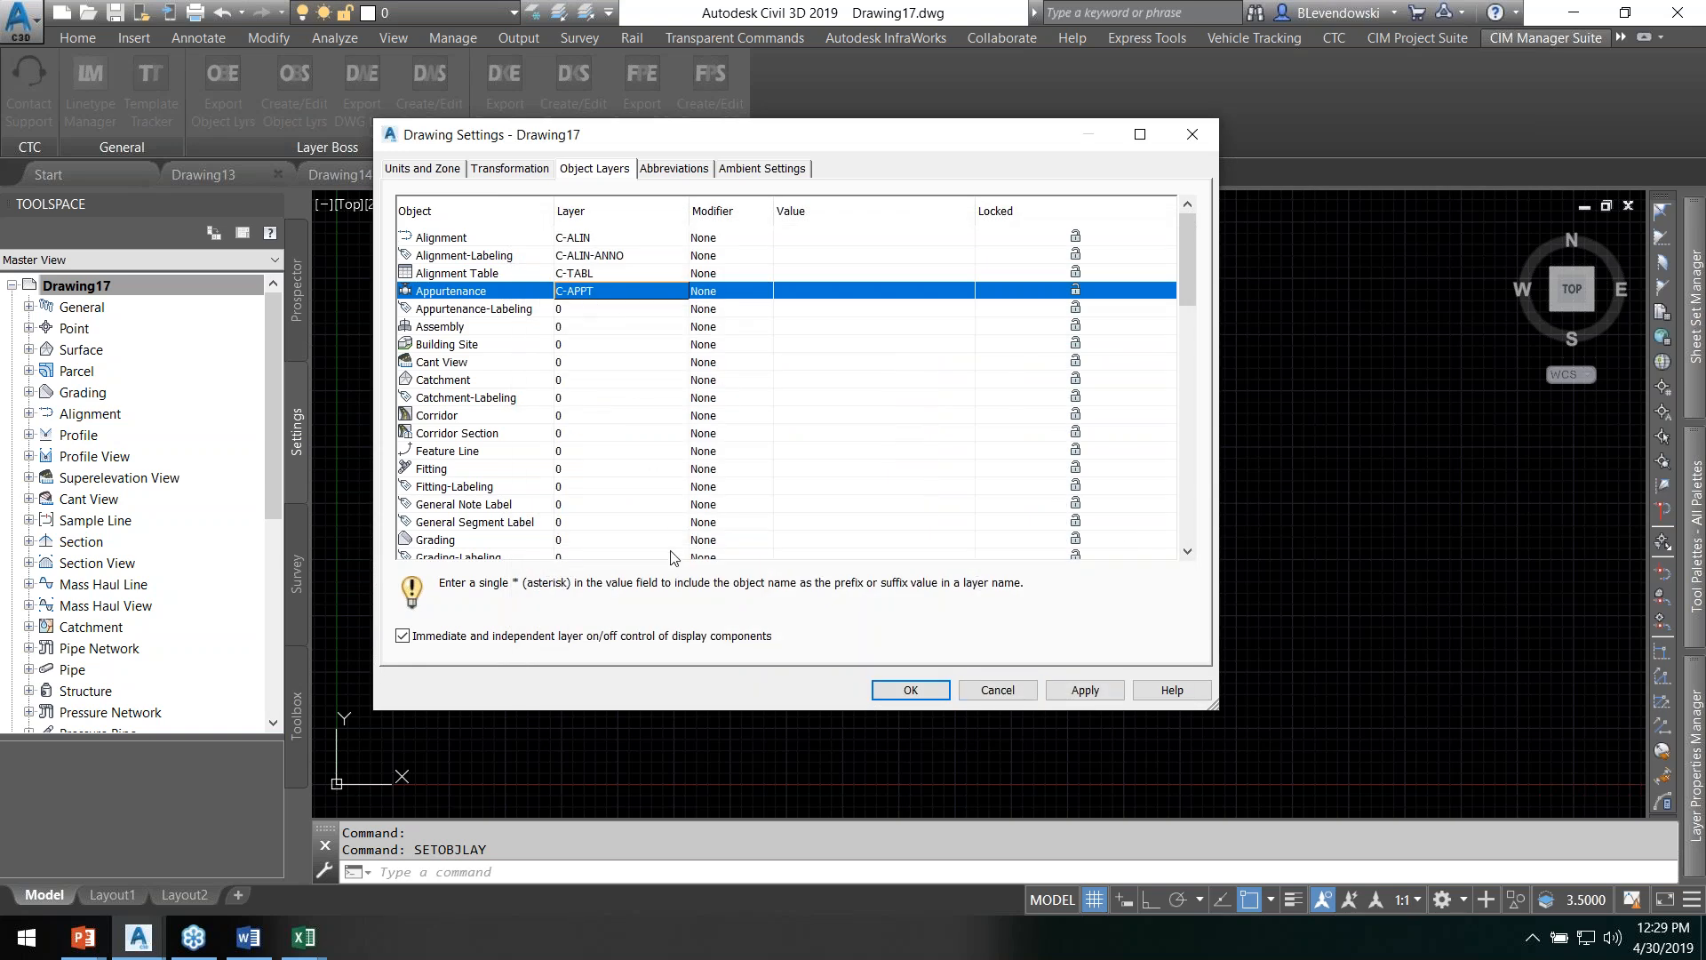
{"action": "scroll", "coordinate": [595, 451], "scroll_direction": "down", "scroll_amount": 4}
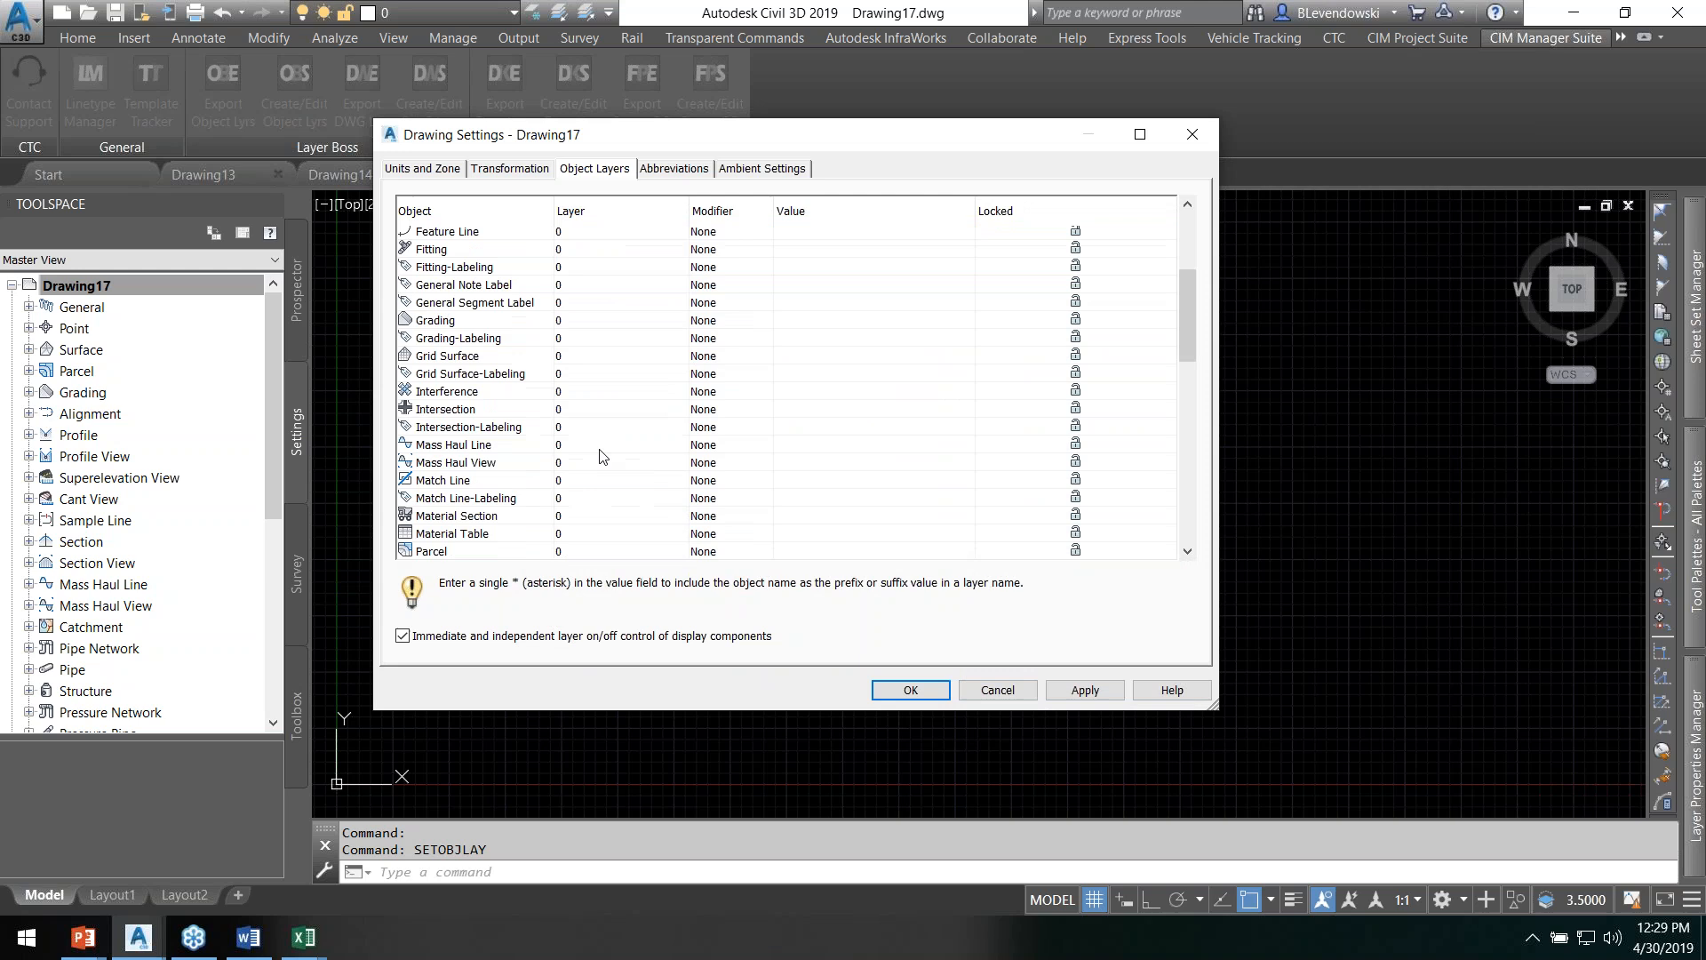
{"action": "scroll", "coordinate": [613, 449], "scroll_direction": "up", "scroll_amount": 4}
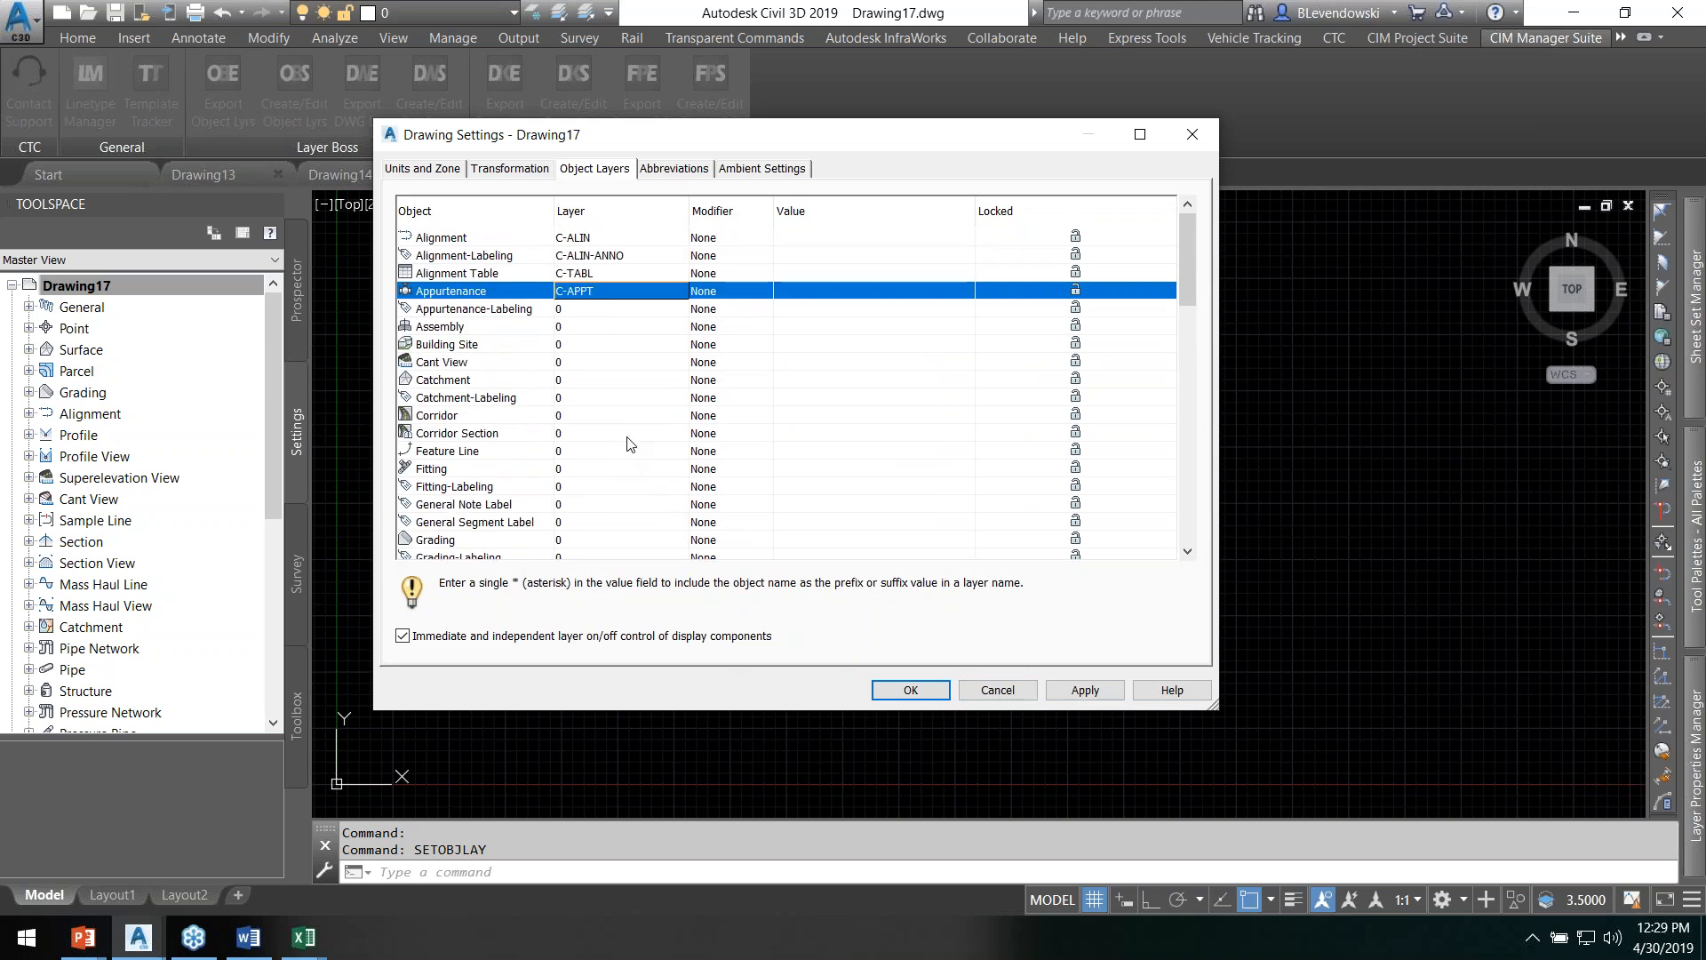
{"action": "left_click", "coordinate": [997, 691]}
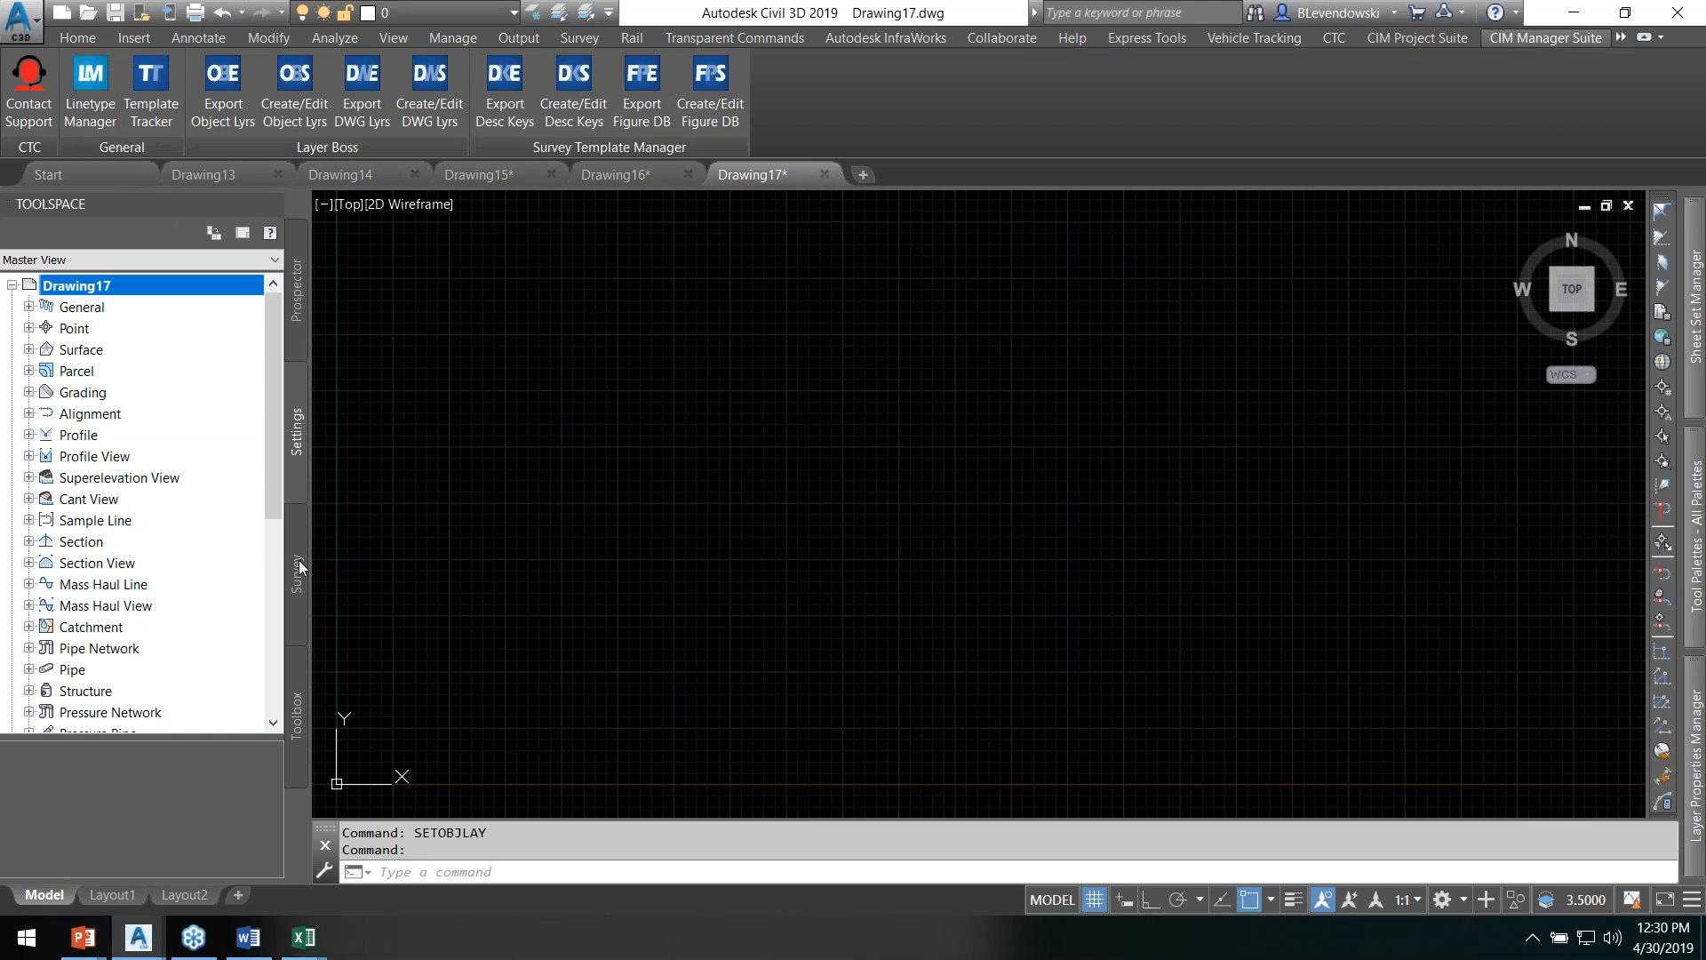
Step: Open the recent drawing EXBASE-12345, merge its two viewports into one, and zoom to the drawing extents
{"action": "left_click", "coordinate": [98, 173]}
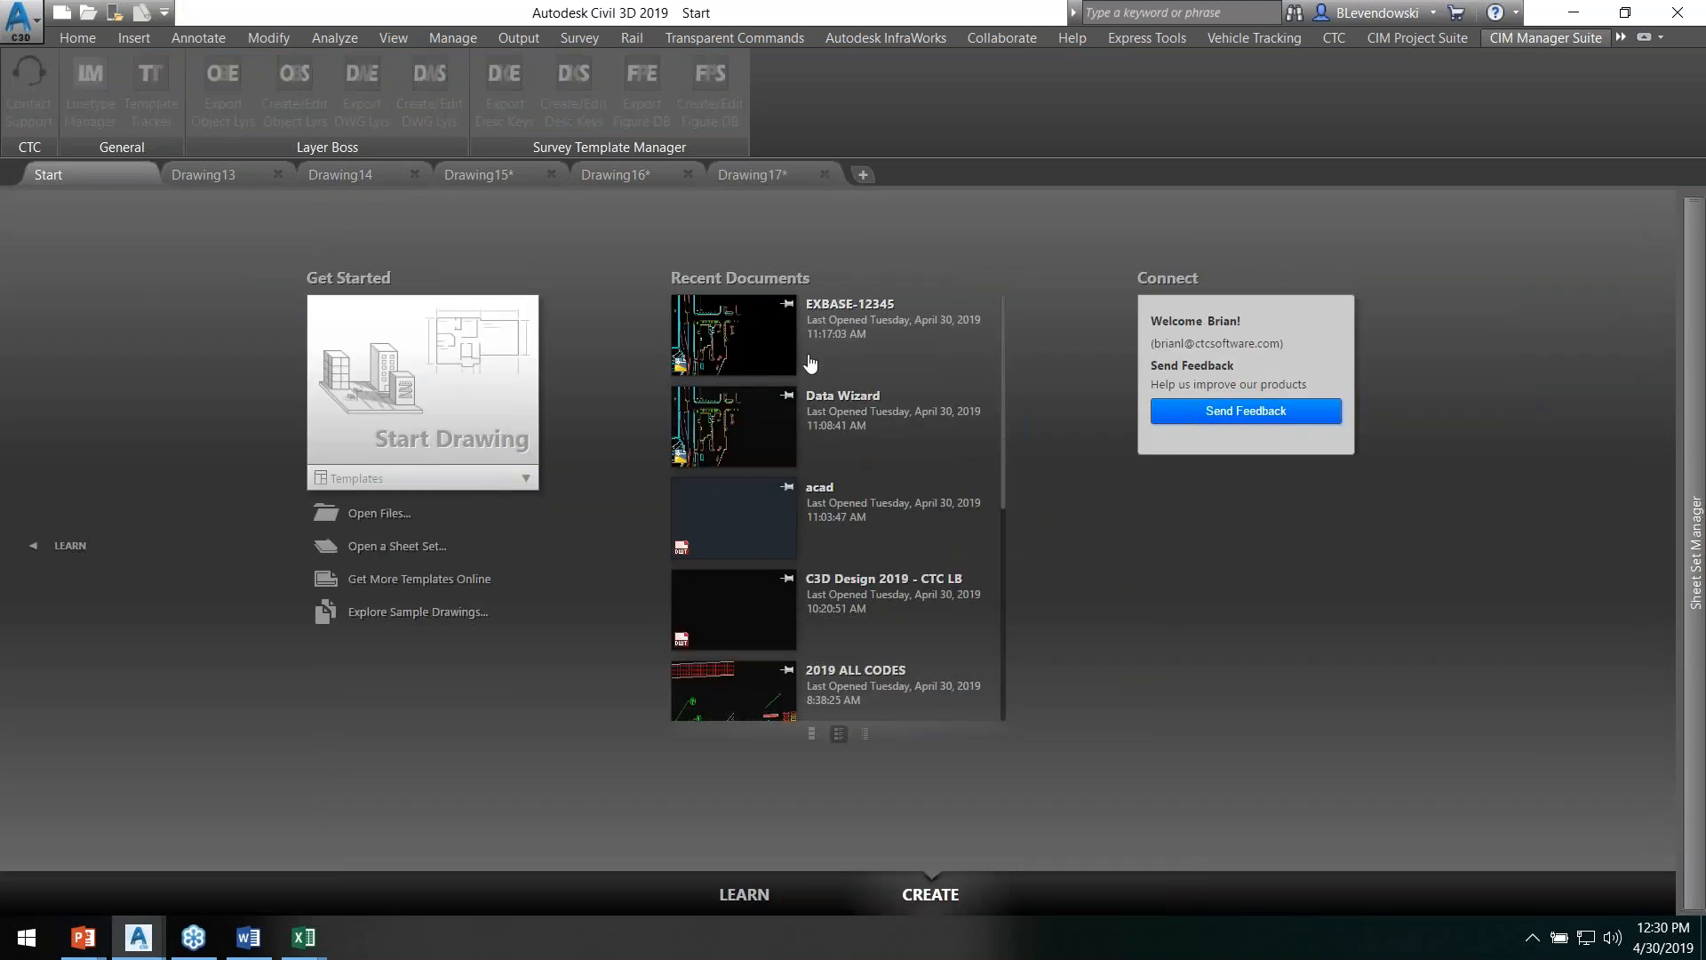
{"action": "left_click", "coordinate": [757, 333]}
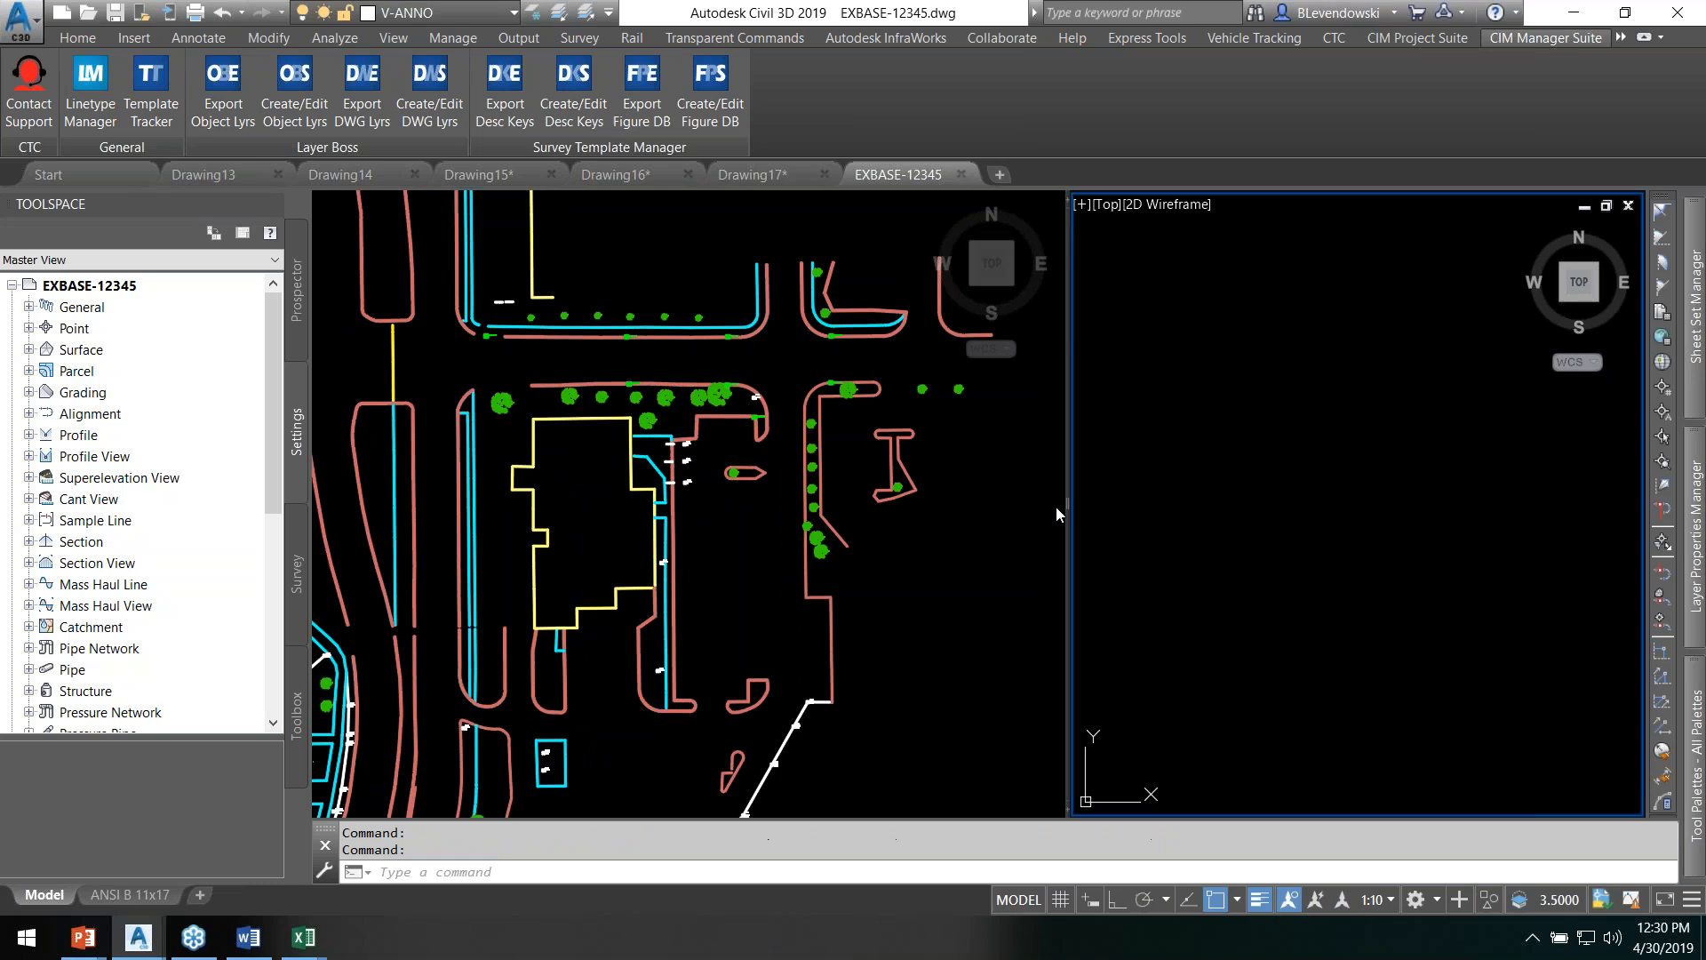
{"action": "left_click_drag", "start_coordinate": [1068, 503], "coordinate": [1626, 485]}
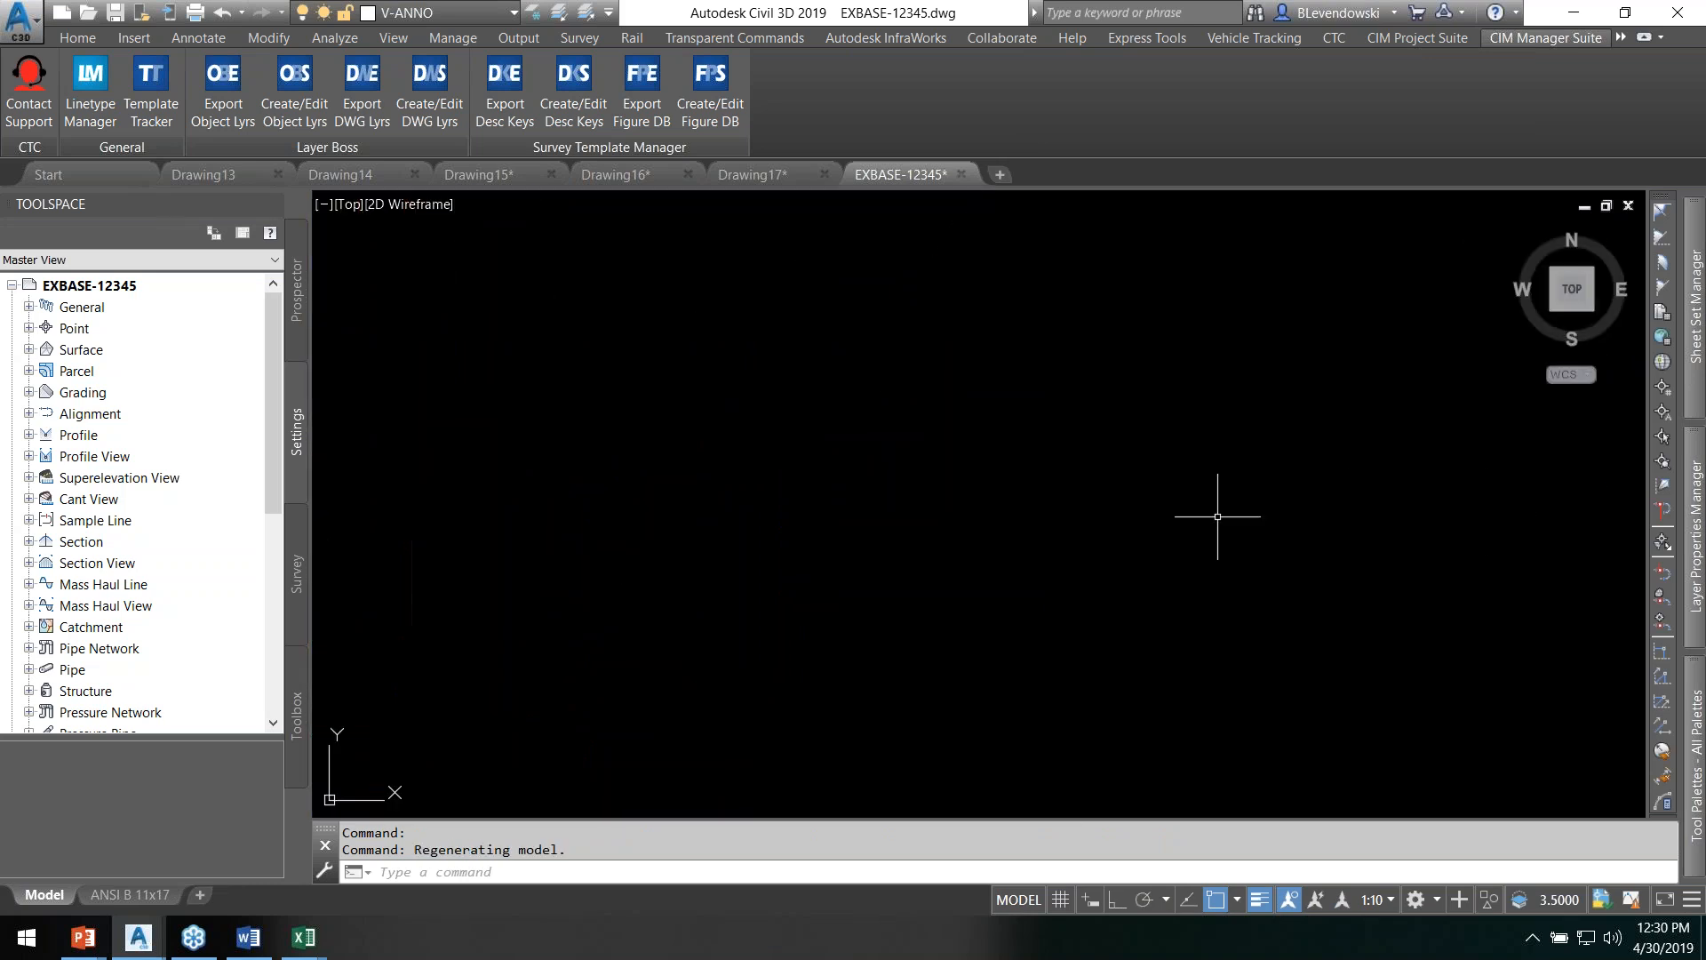
{"action": "type", "text": "z"}
{"action": "key", "text": "Return"}
{"action": "type", "text": "e"}
{"action": "key", "text": "Return"}
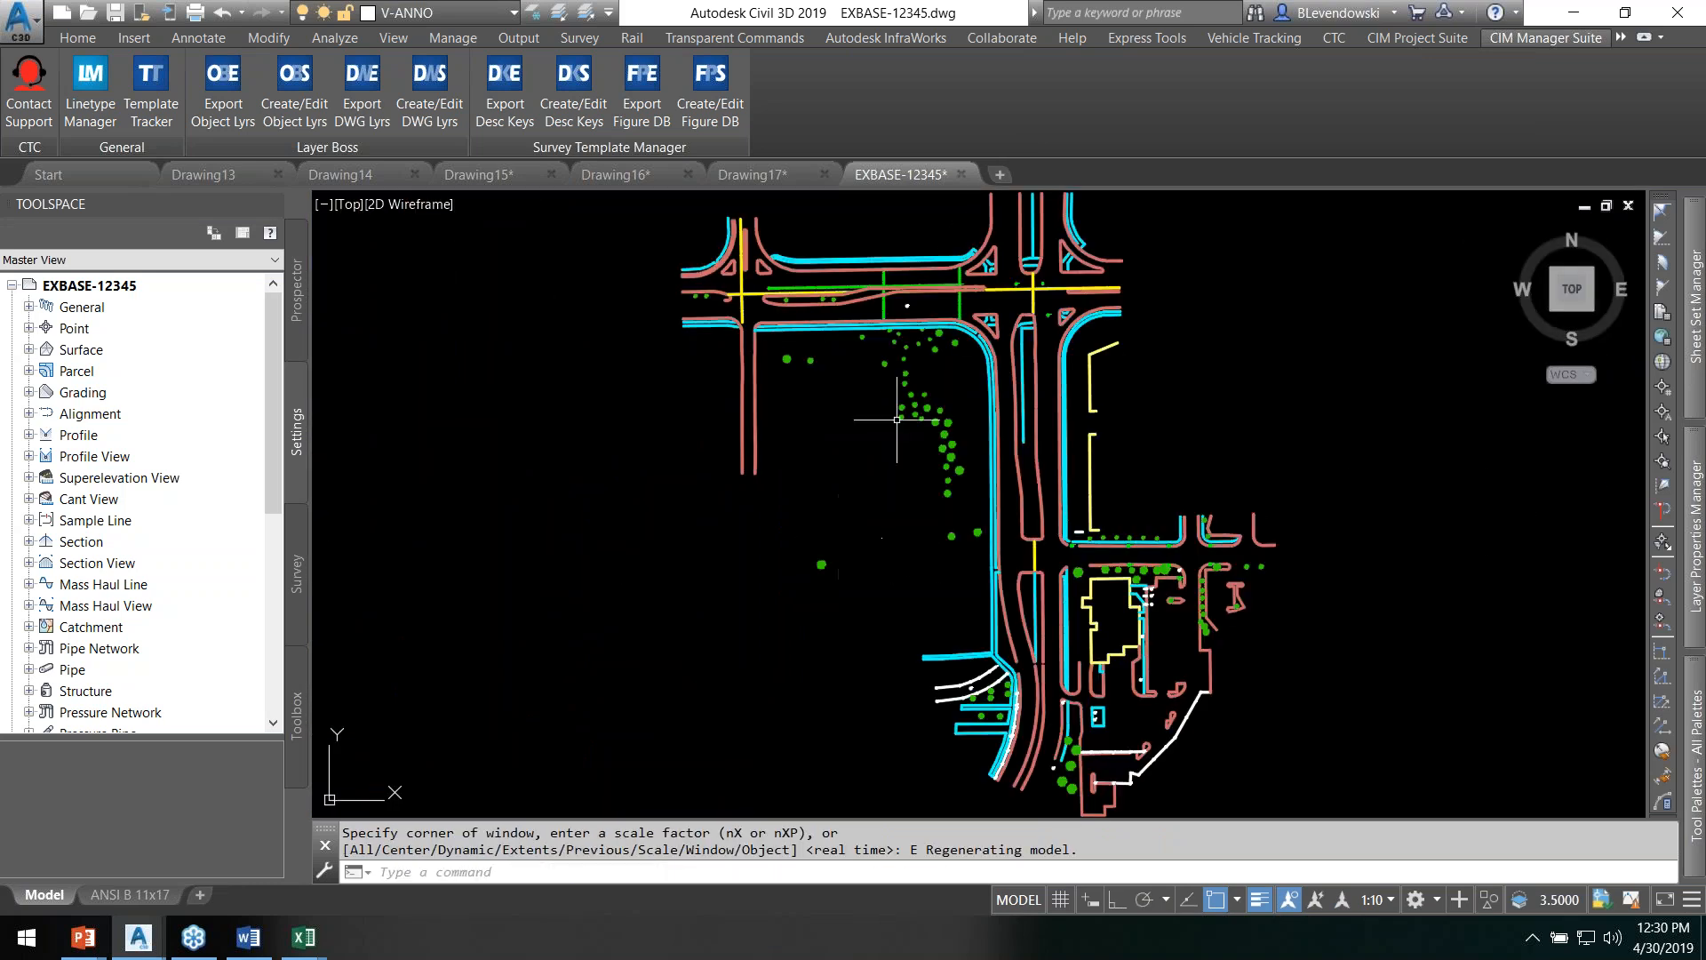
Step: Open the workbook Survey Template Layers.xlsx from the 19.4.30 Layer Boss folder in Documents > Webcasts using File Explorer
{"action": "scroll", "coordinate": [1156, 639], "scroll_direction": "up", "scroll_amount": 7}
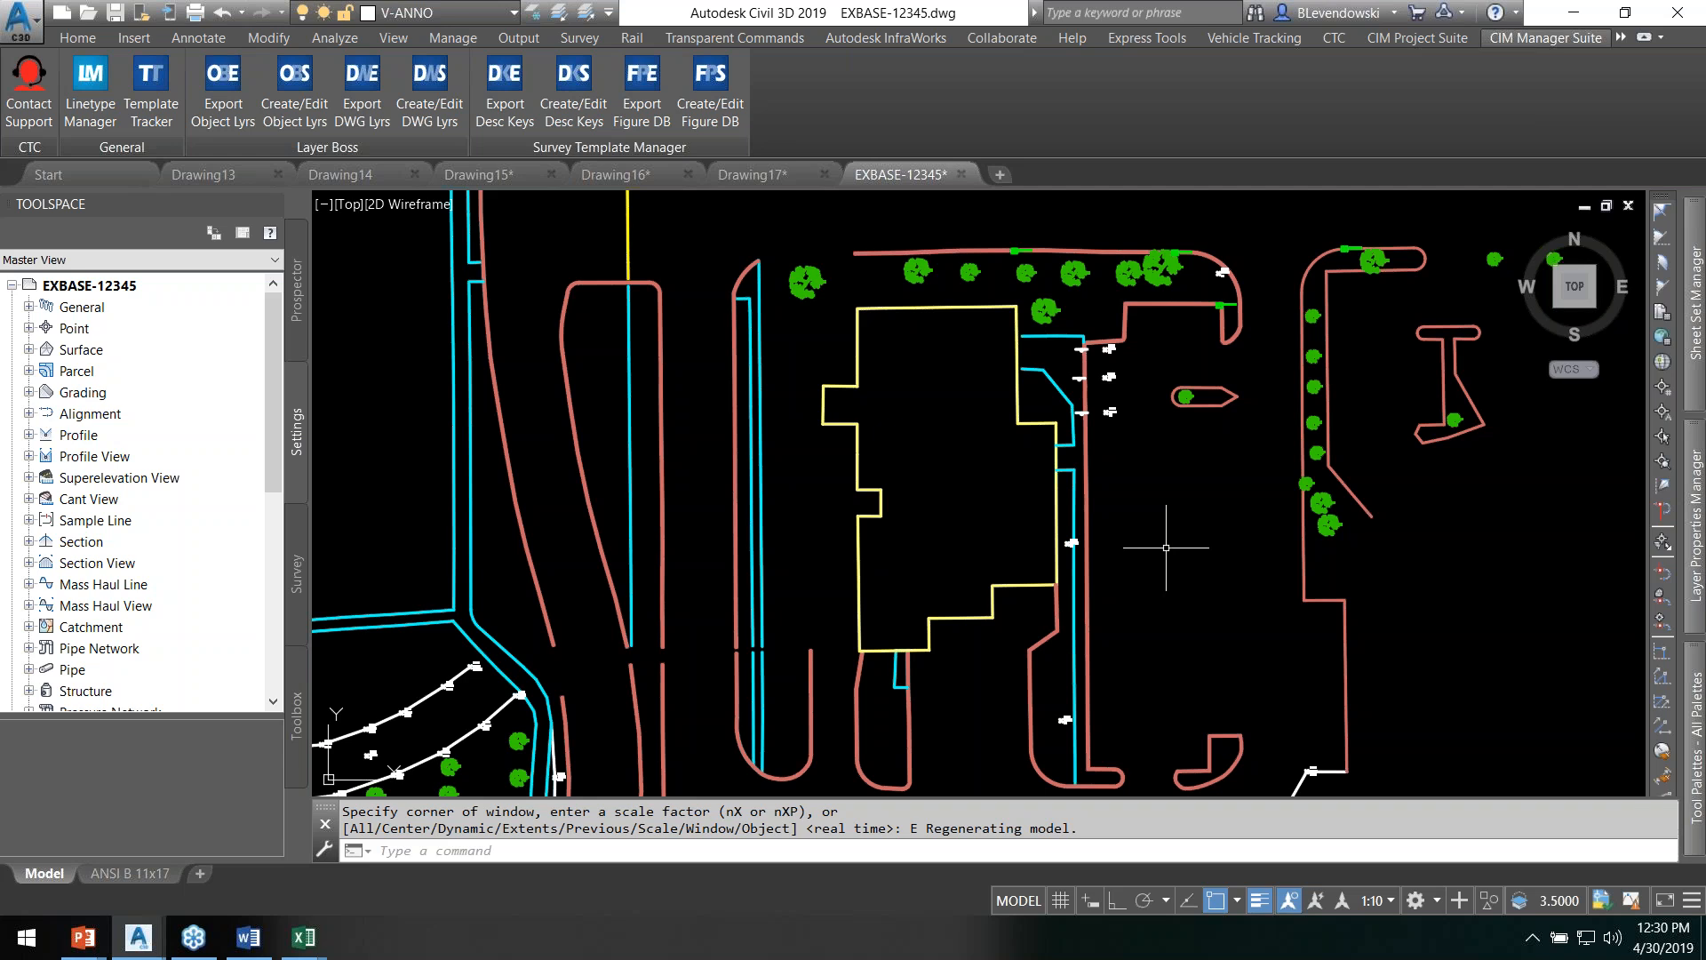
{"action": "middle_click_drag", "start_coordinate": [1204, 565], "coordinate": [1144, 564]}
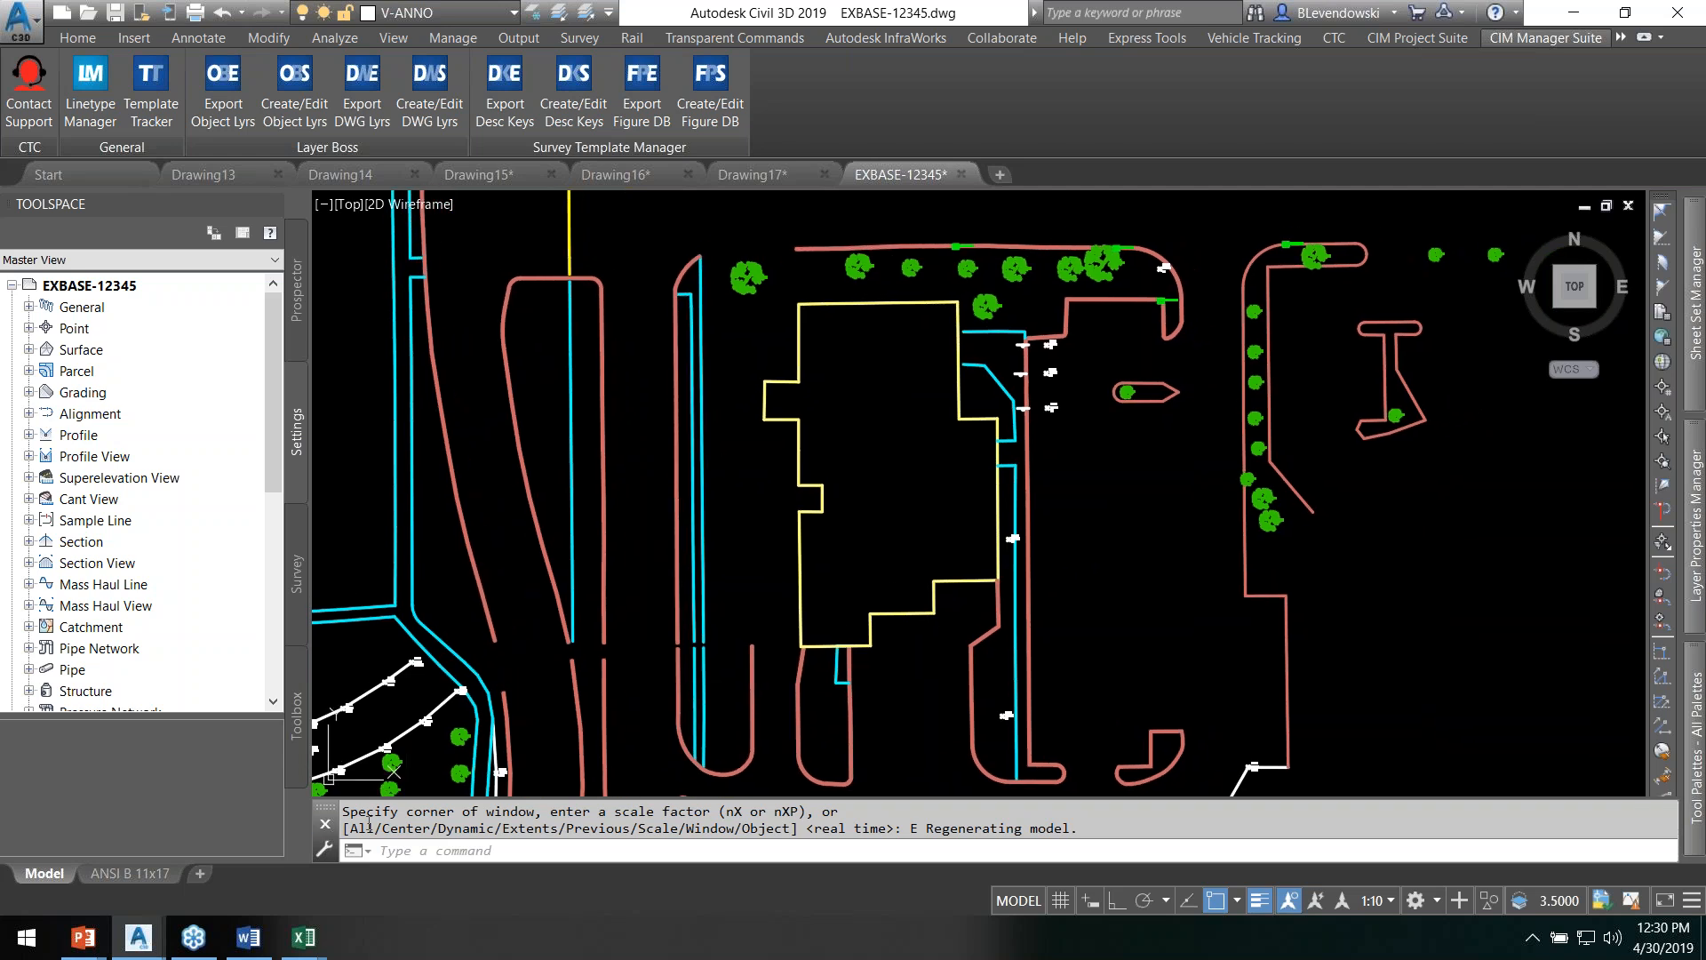
{"action": "key", "text": "super+e"}
{"action": "key", "text": "super+Left"}
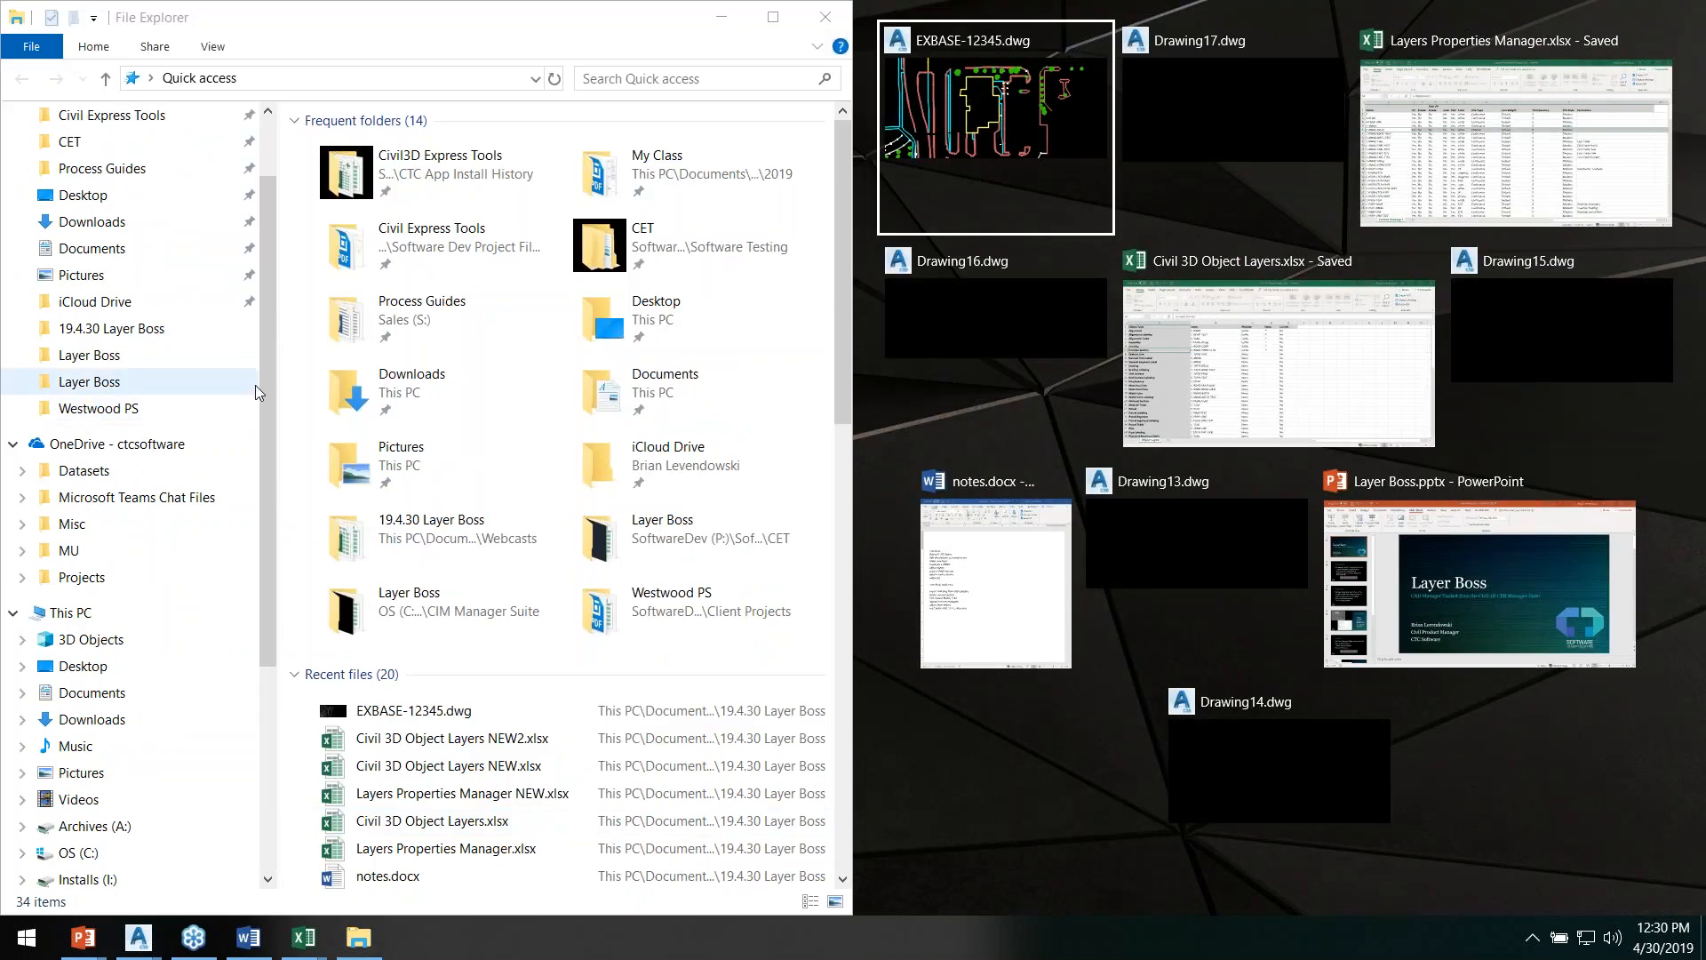
{"action": "left_click", "coordinate": [142, 790]}
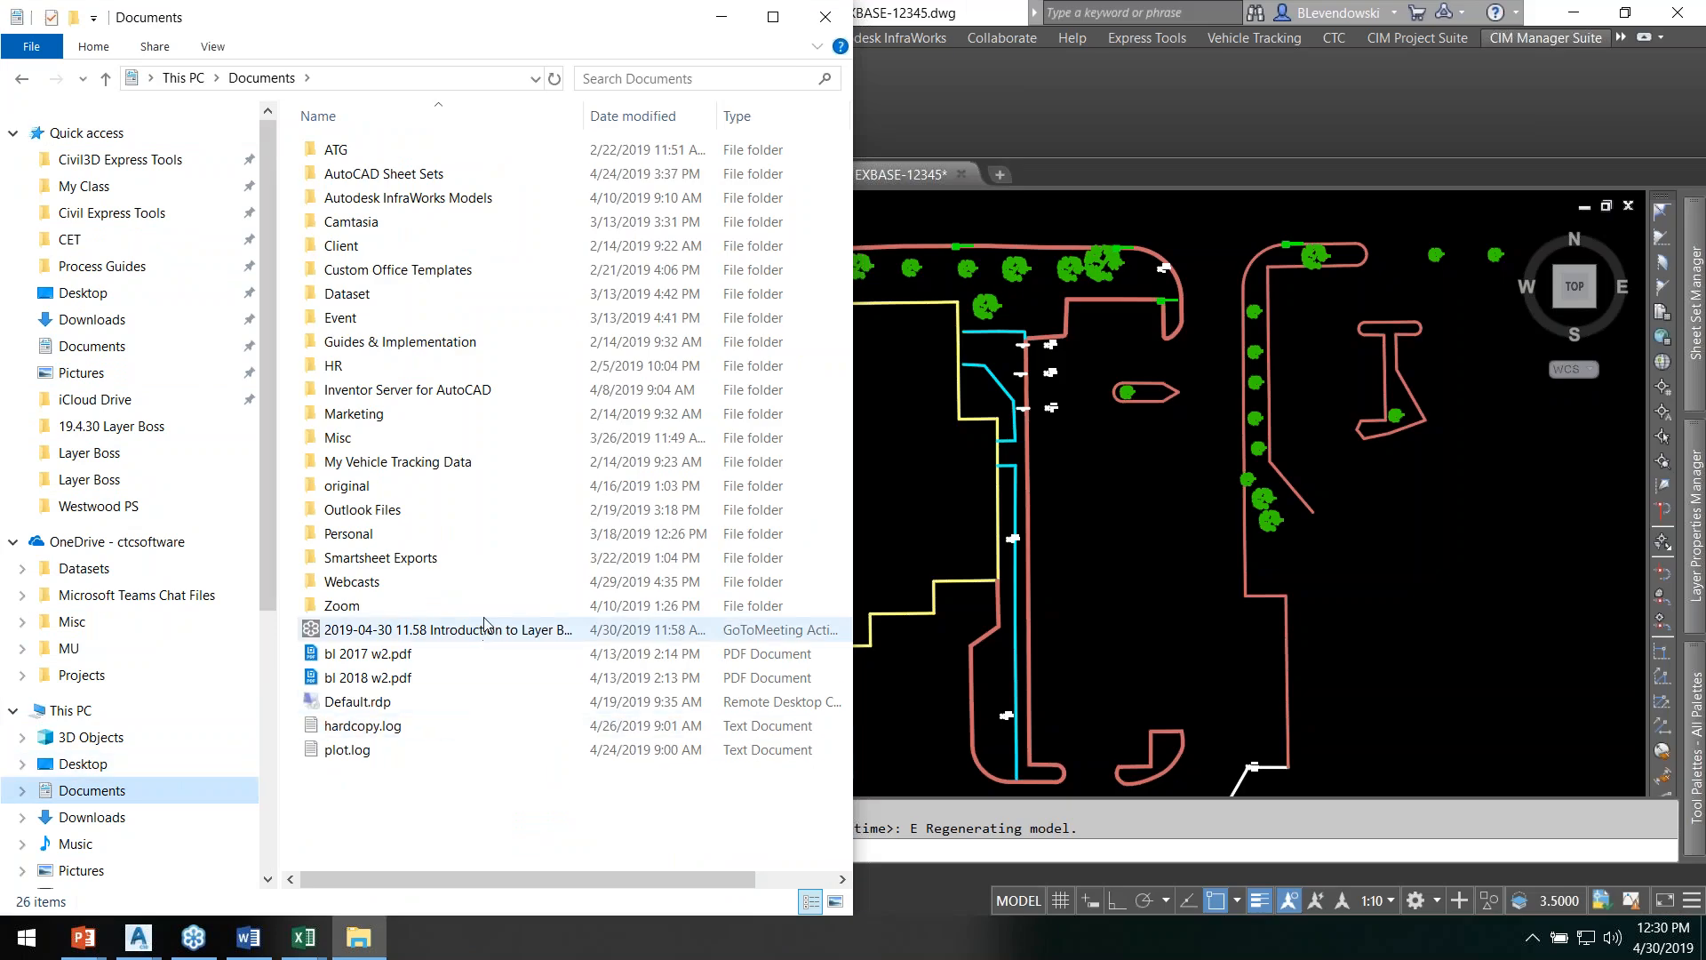
{"action": "double_click", "coordinate": [364, 593]}
{"action": "double_click", "coordinate": [366, 176]}
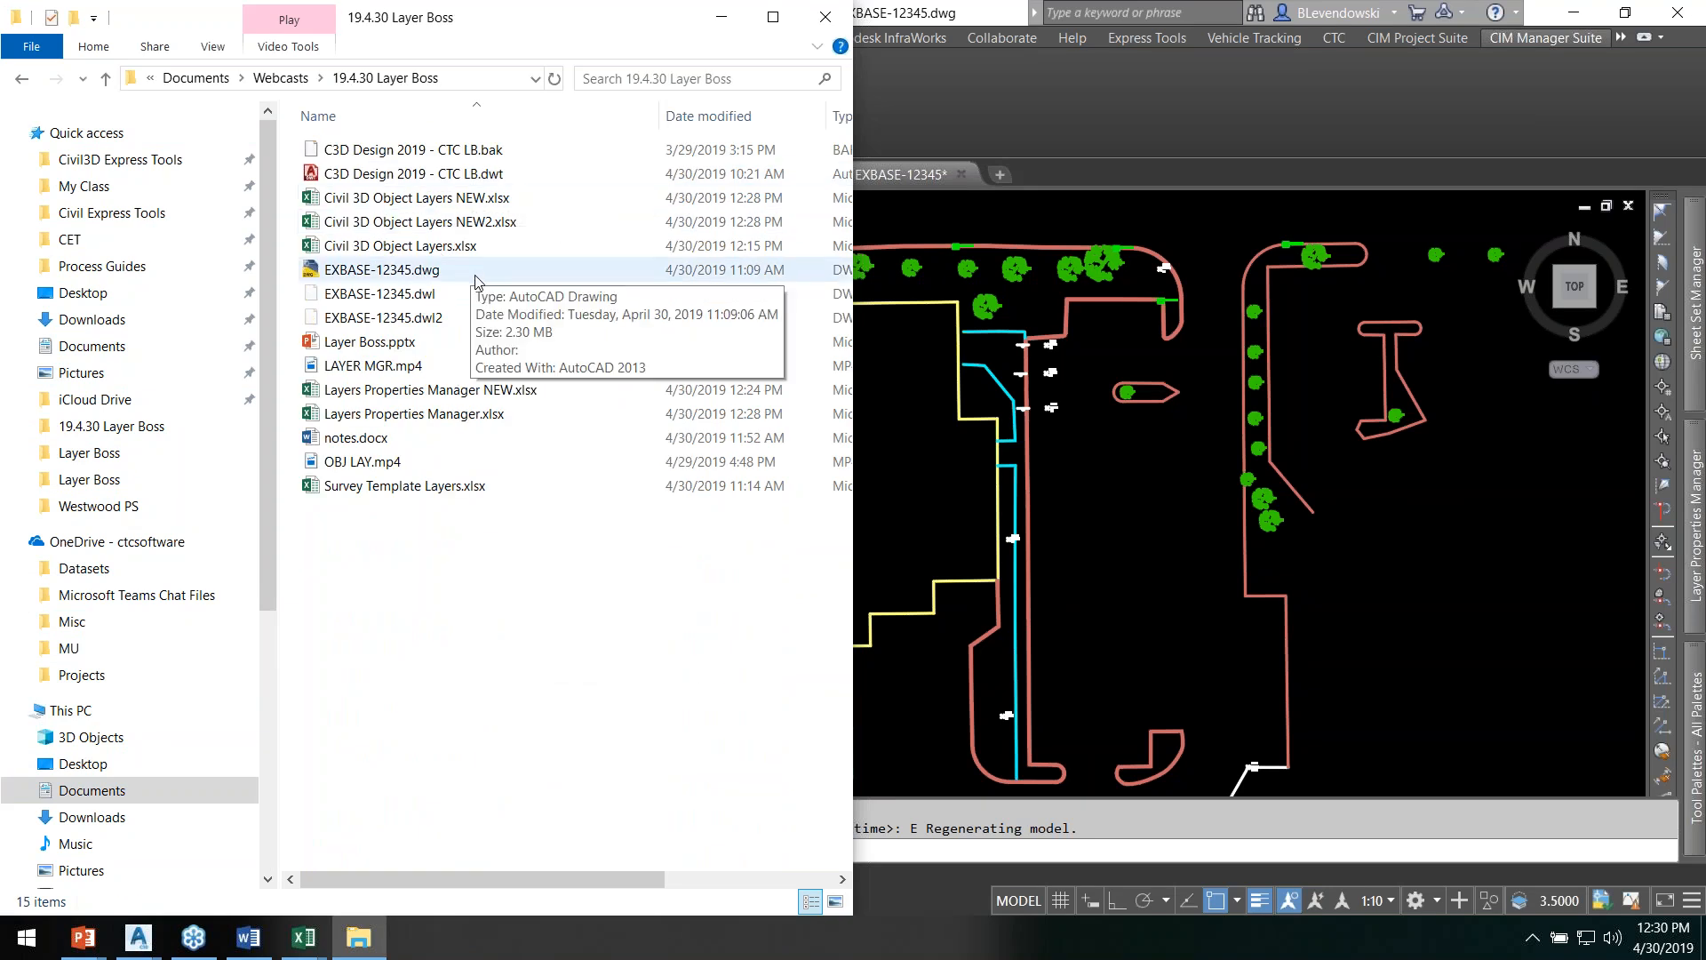
{"action": "left_click", "coordinate": [396, 490]}
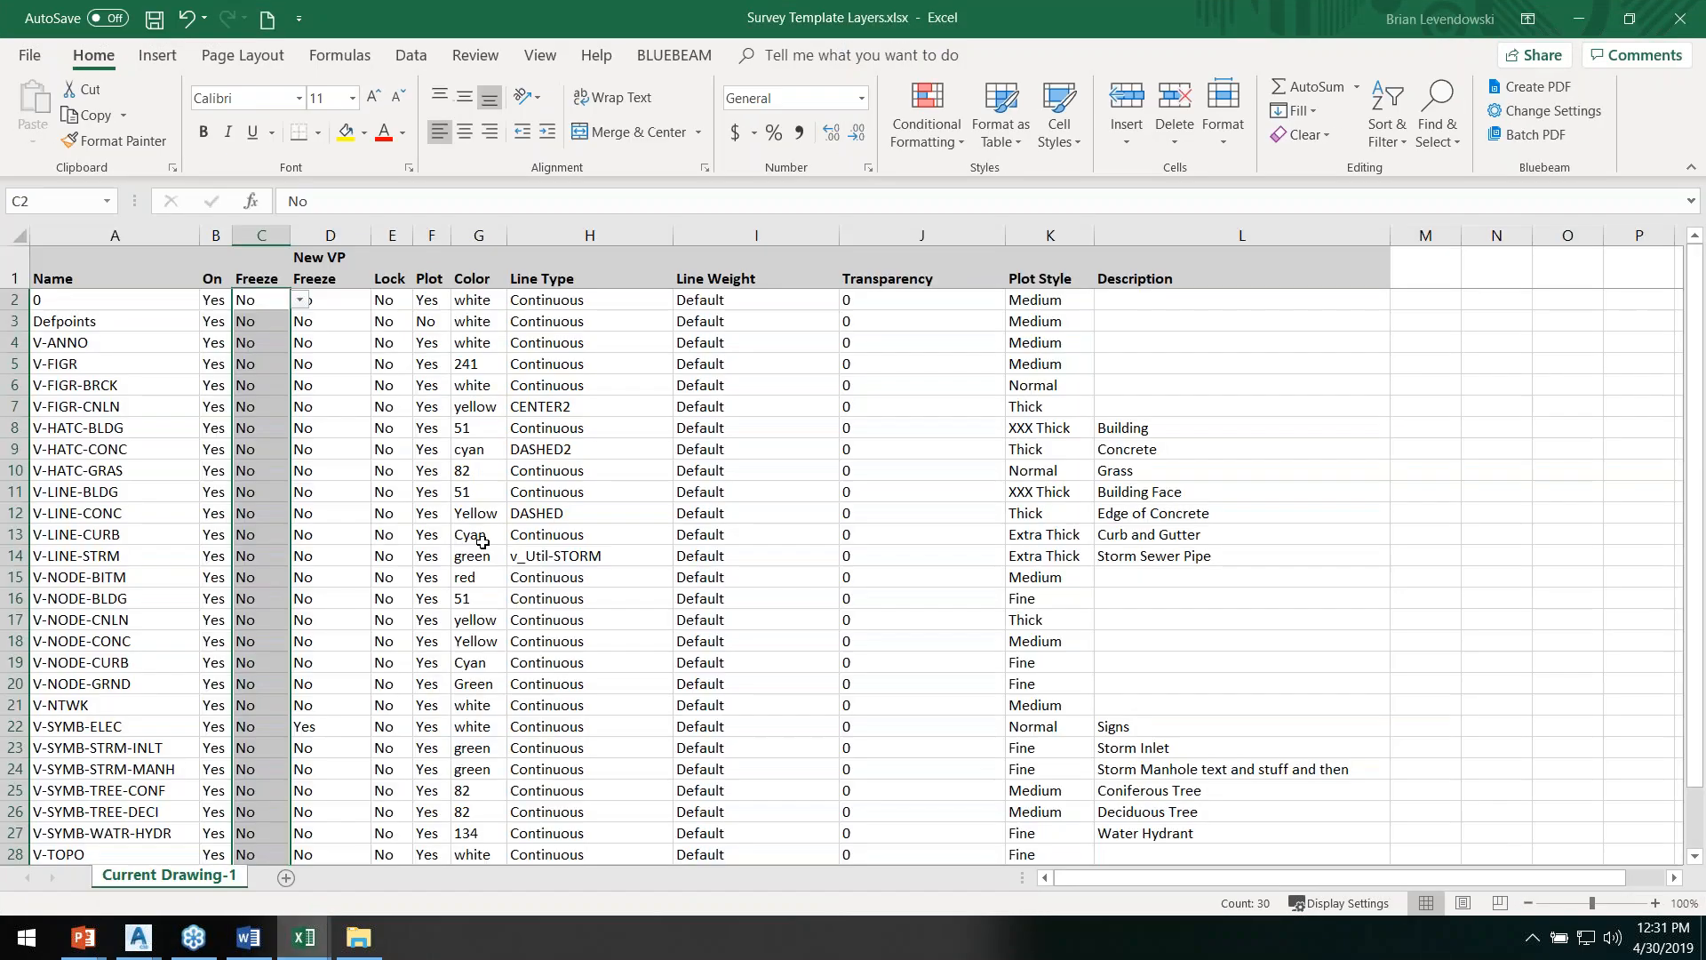
Step: Review the survey layer names, colors and linetypes in the workbook, then return to the EXBASE-12345 drawing in Civil 3D
{"action": "scroll", "coordinate": [534, 542], "scroll_direction": "down", "scroll_amount": 5}
{"action": "scroll", "coordinate": [545, 547], "scroll_direction": "up", "scroll_amount": 5}
{"action": "left_click", "coordinate": [478, 428]}
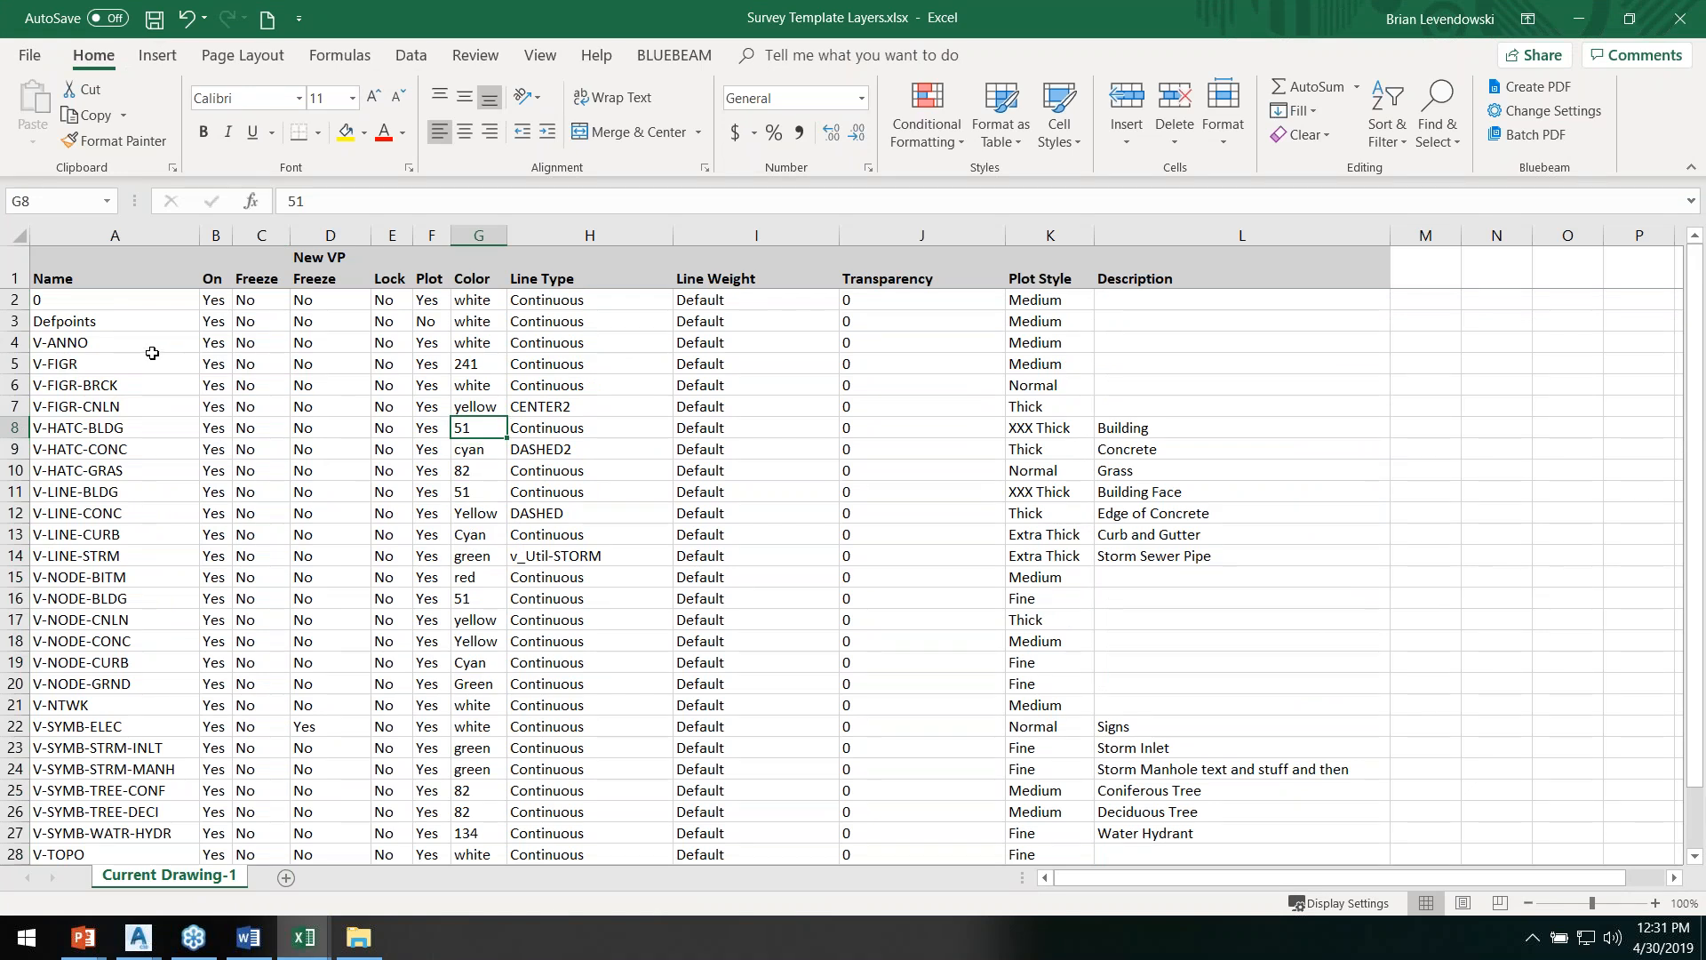
{"action": "left_click_drag", "start_coordinate": [152, 360], "coordinate": [653, 769]}
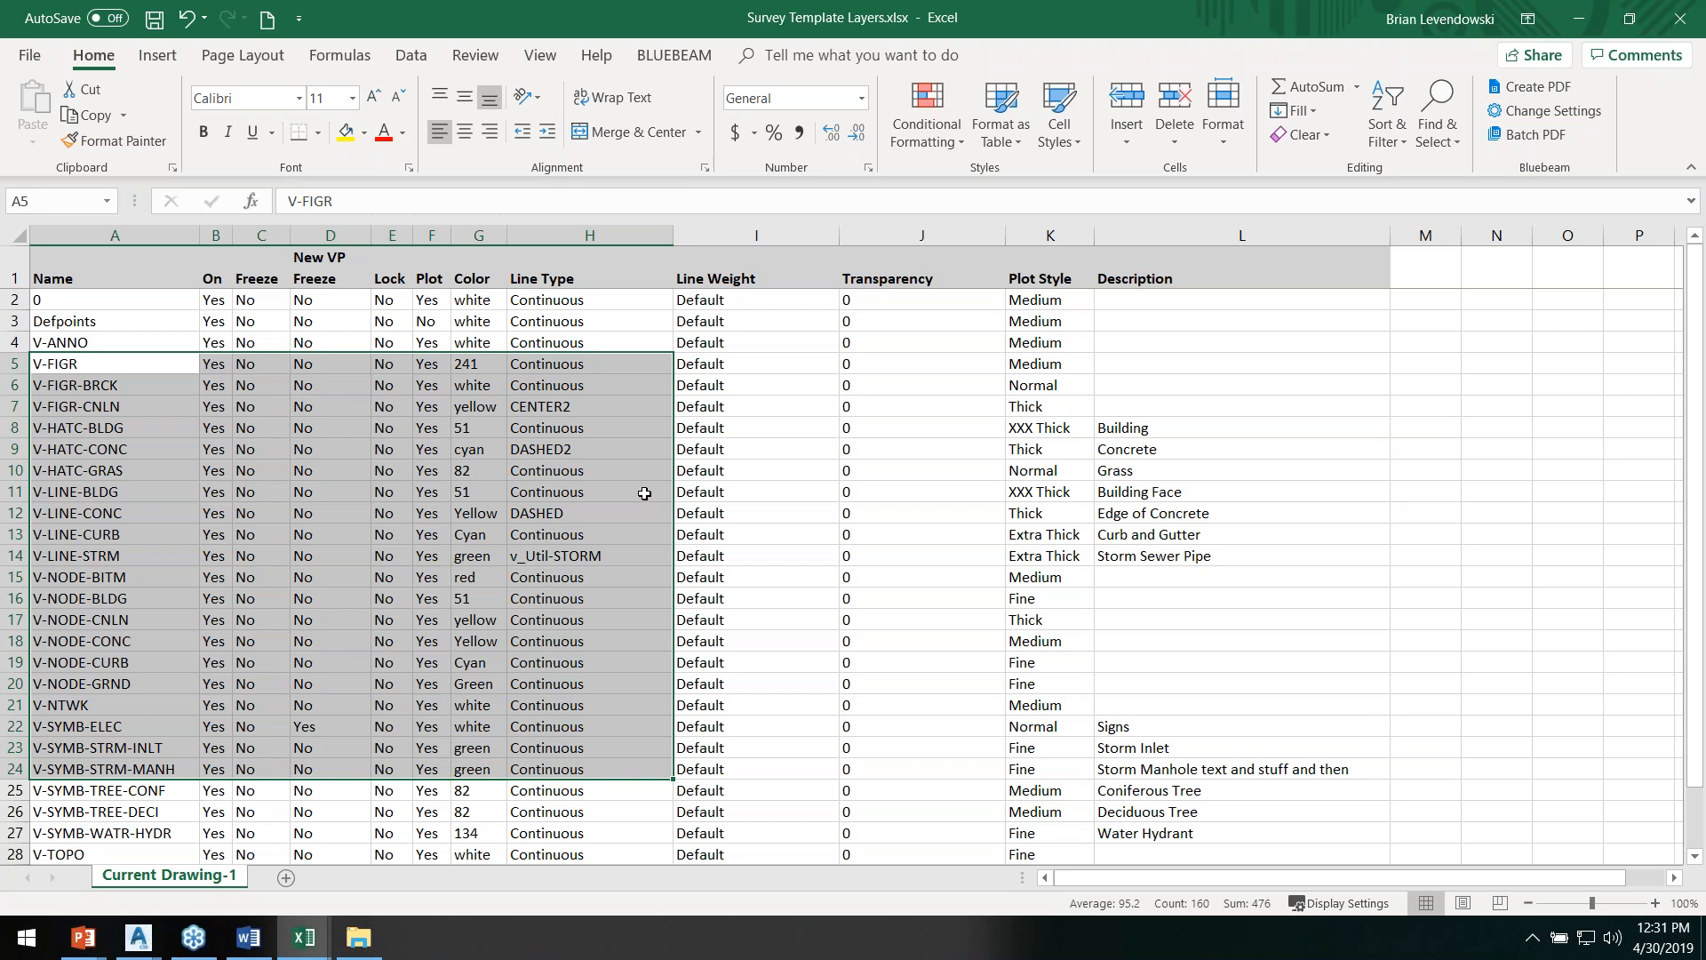
{"action": "left_click_drag", "start_coordinate": [113, 305], "coordinate": [617, 854]}
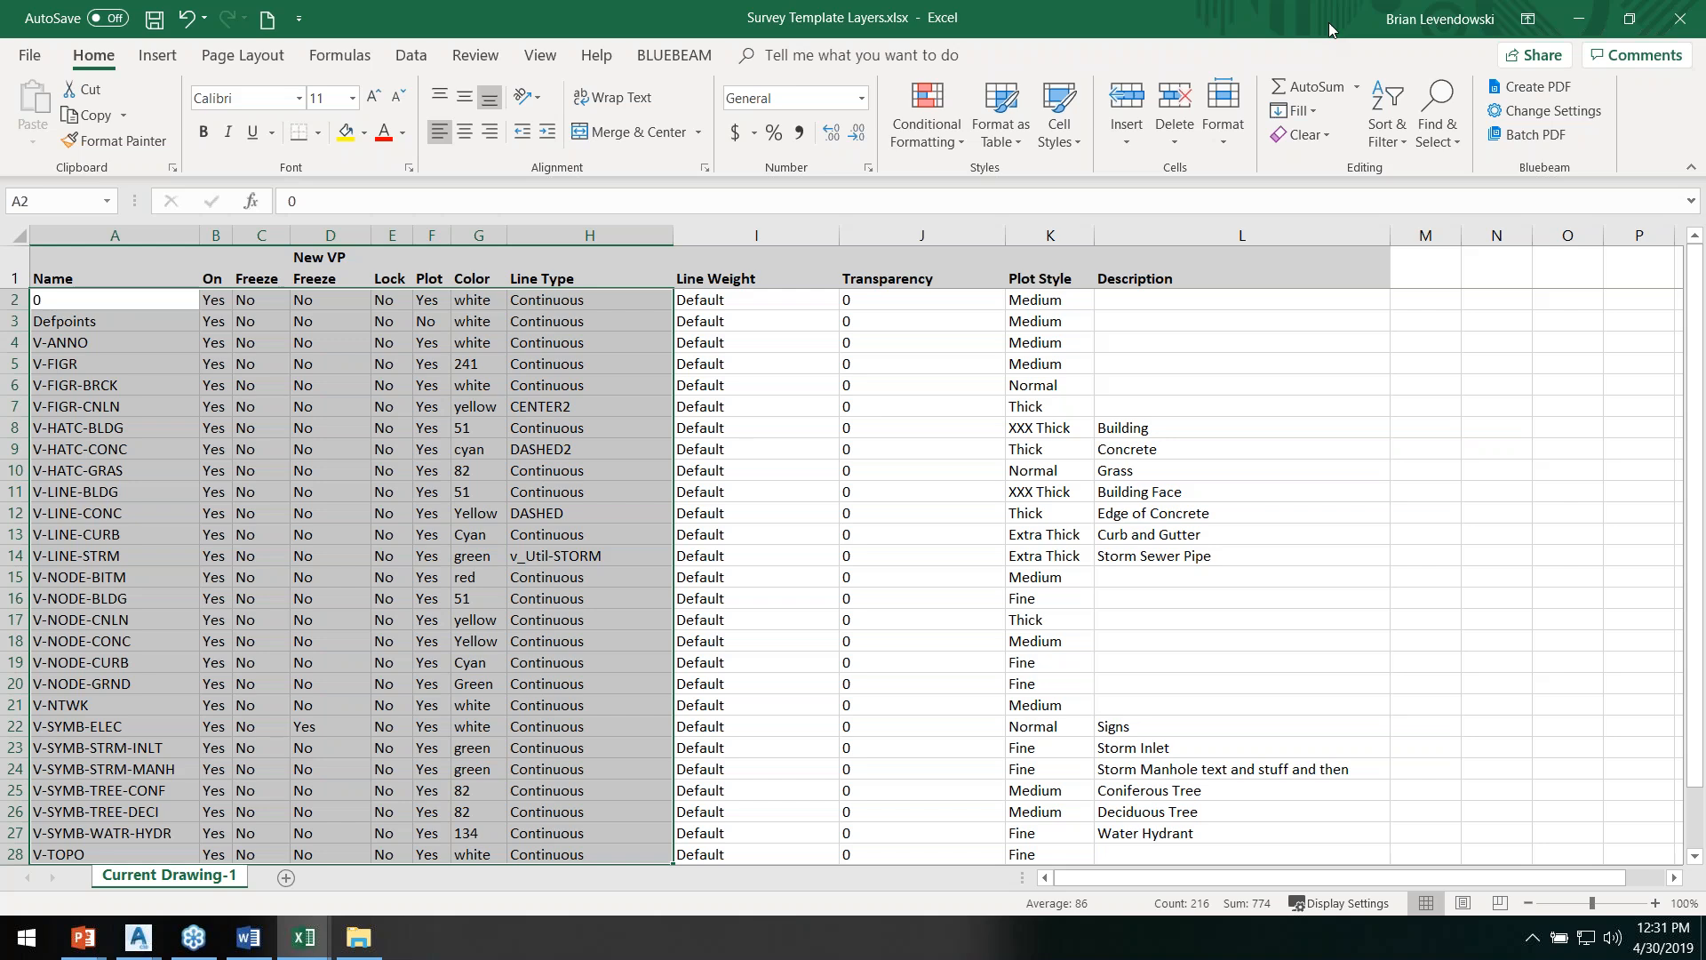
{"action": "left_click", "coordinate": [1579, 27]}
{"action": "left_click", "coordinate": [1582, 27]}
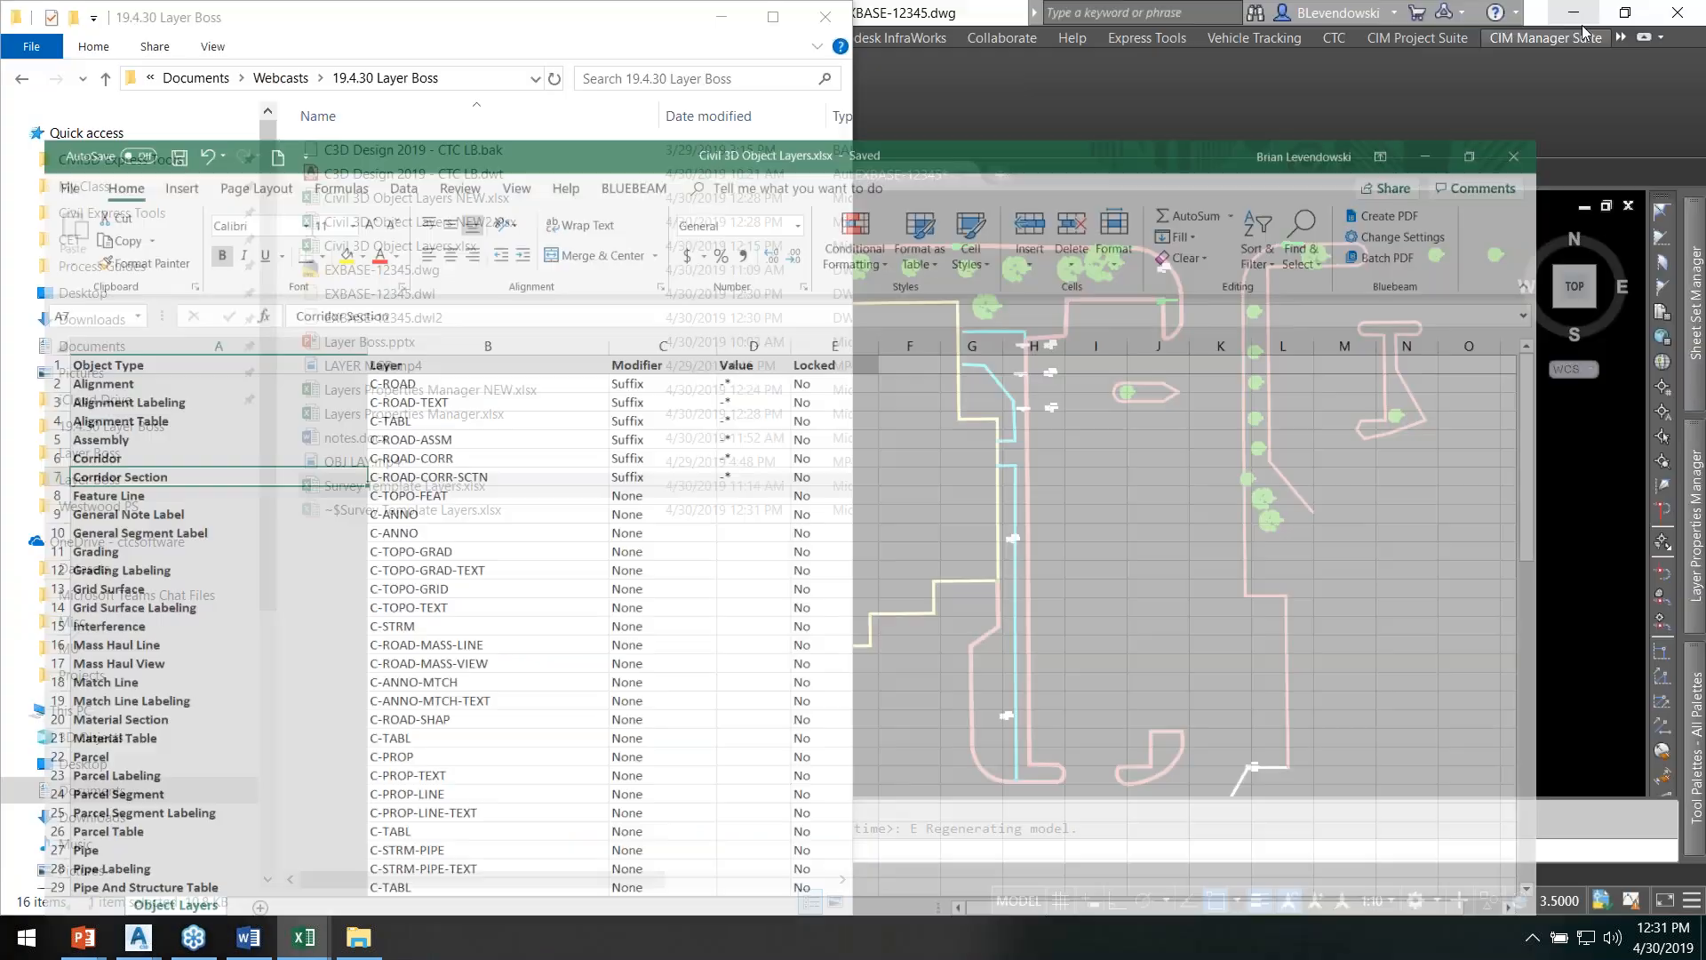
{"action": "left_click", "coordinate": [1317, 397]}
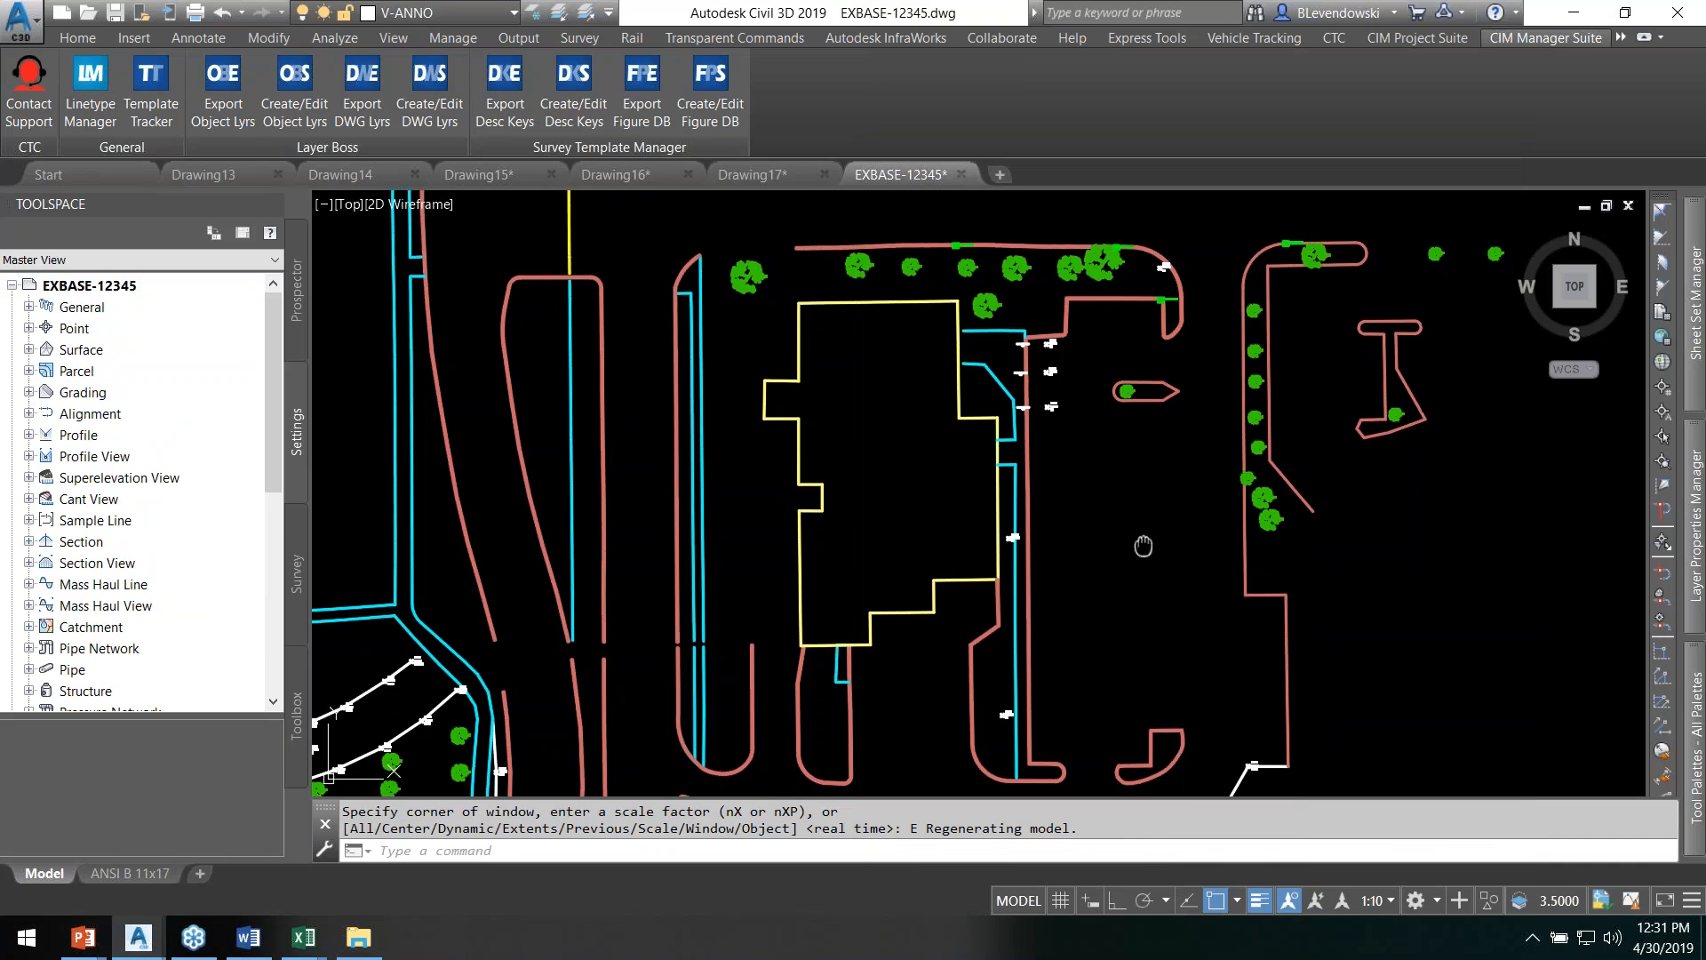
Step: Thaw all layers of the EXBASE-12345 drawing through the All filter of the Layer Properties Manager
{"action": "middle_click_drag", "start_coordinate": [1144, 546], "coordinate": [1090, 525]}
{"action": "type", "text": "LA"}
{"action": "key", "text": "Return"}
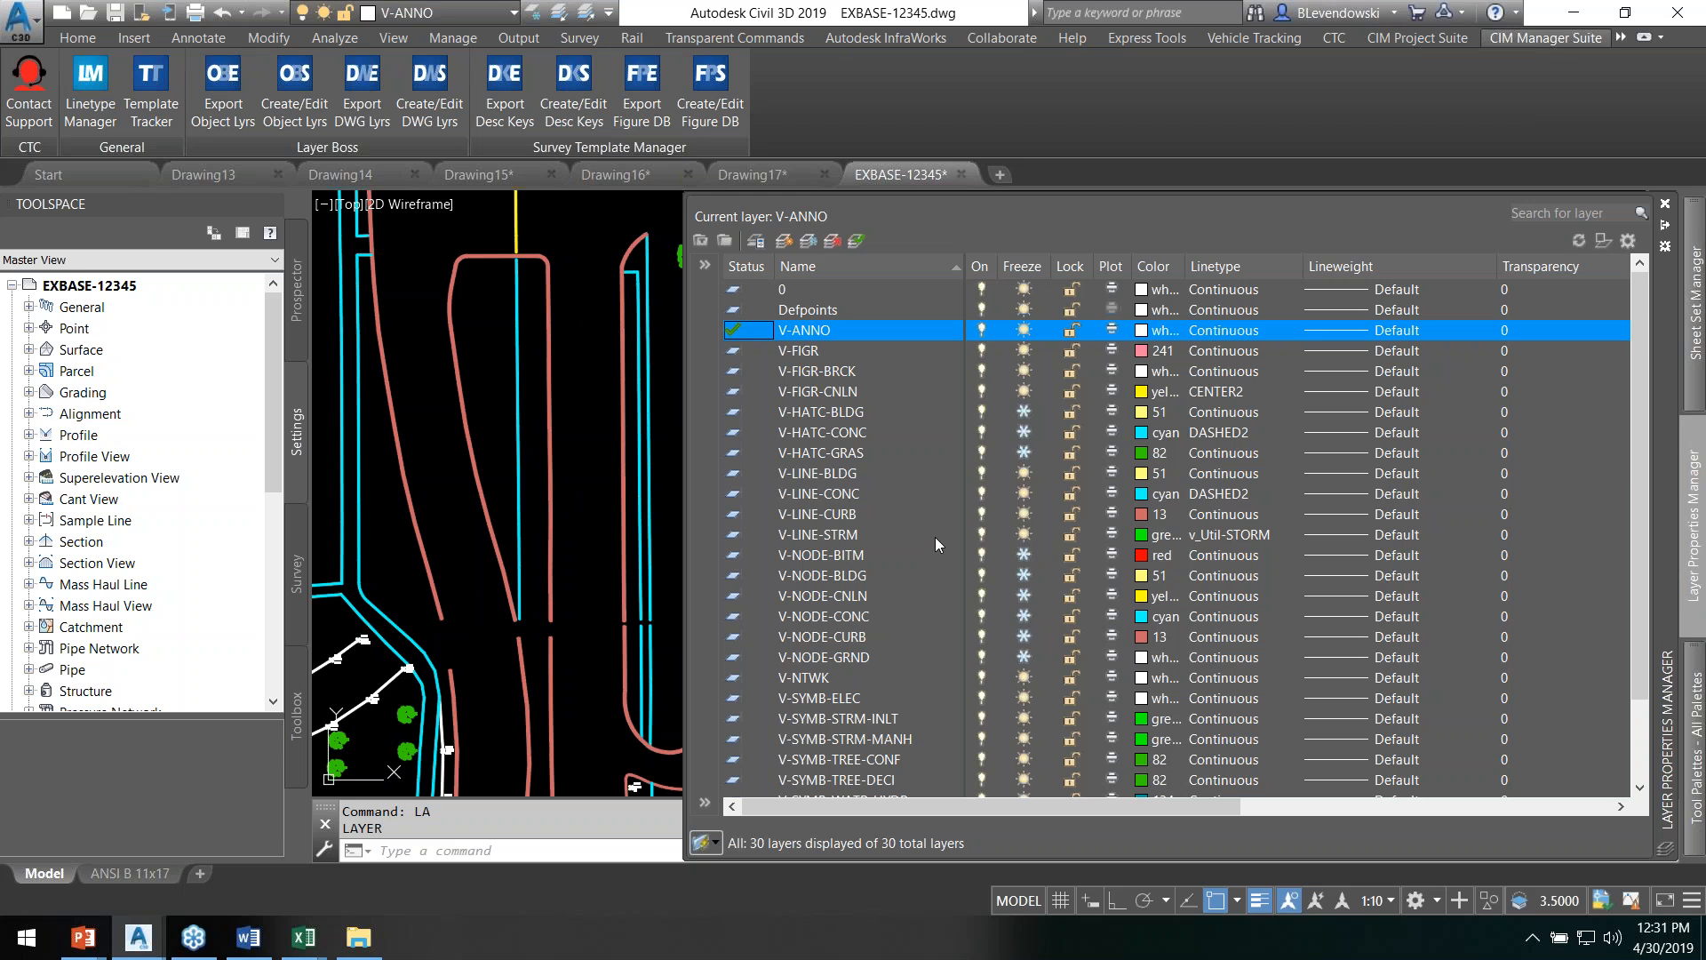
{"action": "scroll", "coordinate": [944, 538], "scroll_direction": "down", "scroll_amount": 2}
{"action": "scroll", "coordinate": [1094, 587], "scroll_direction": "up", "scroll_amount": 2}
{"action": "left_click", "coordinate": [706, 267]}
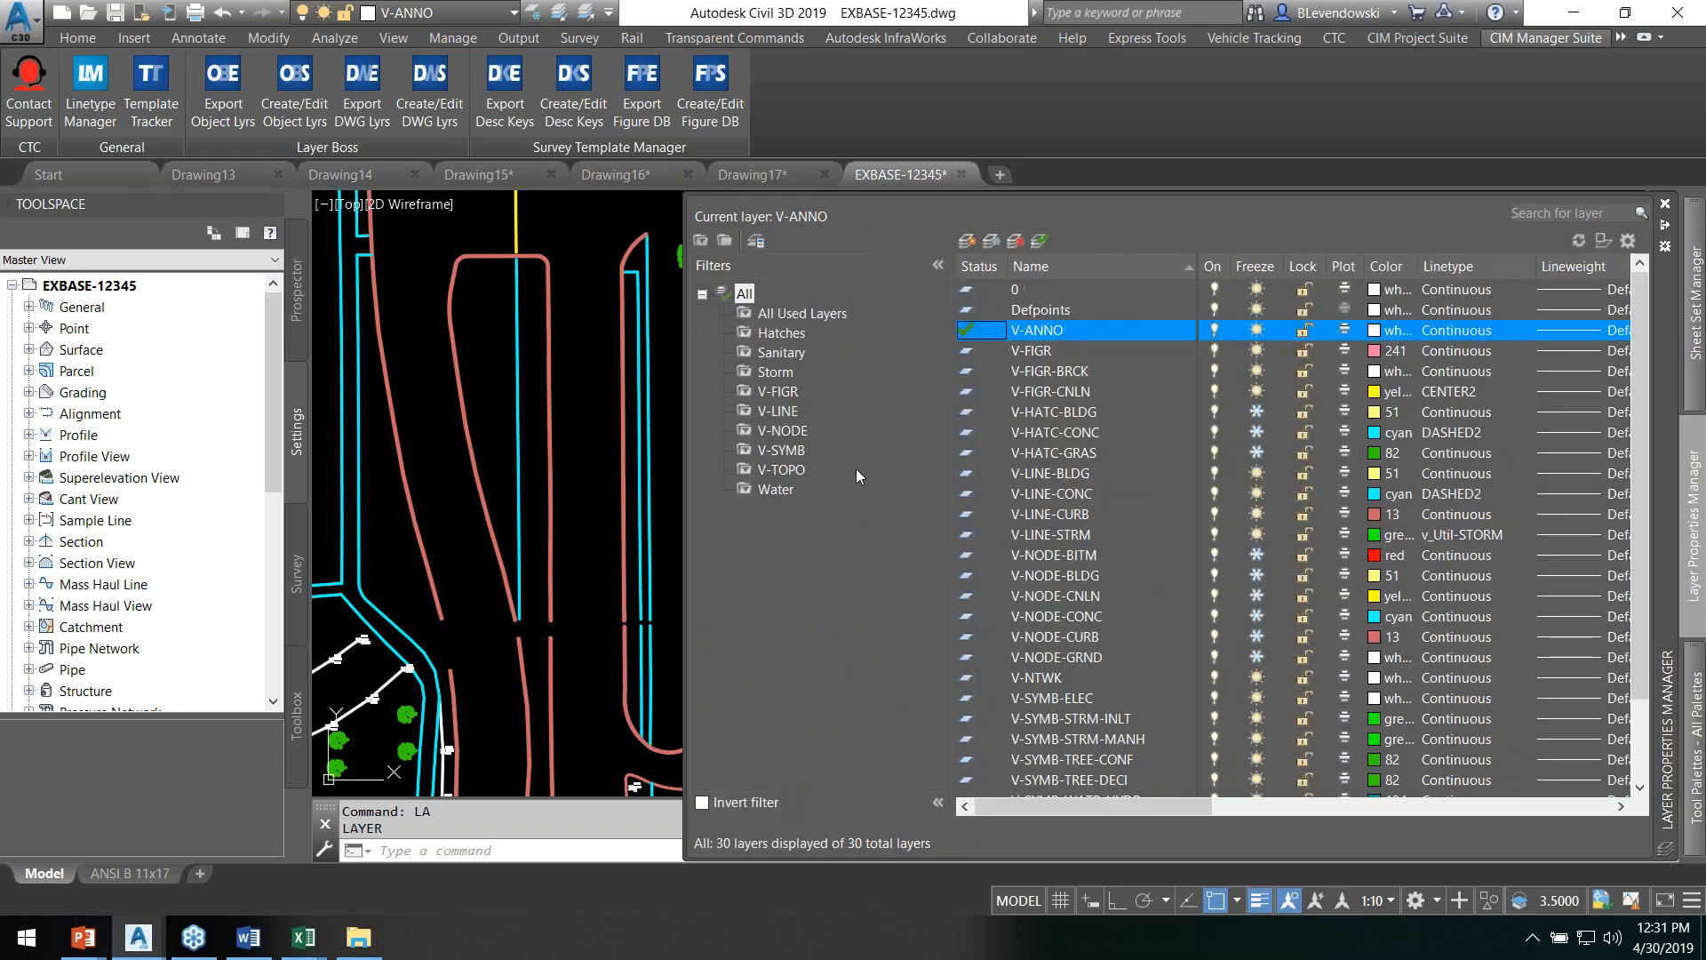
{"action": "right_click", "coordinate": [745, 293]}
{"action": "mouse_move", "coordinate": [918, 299]}
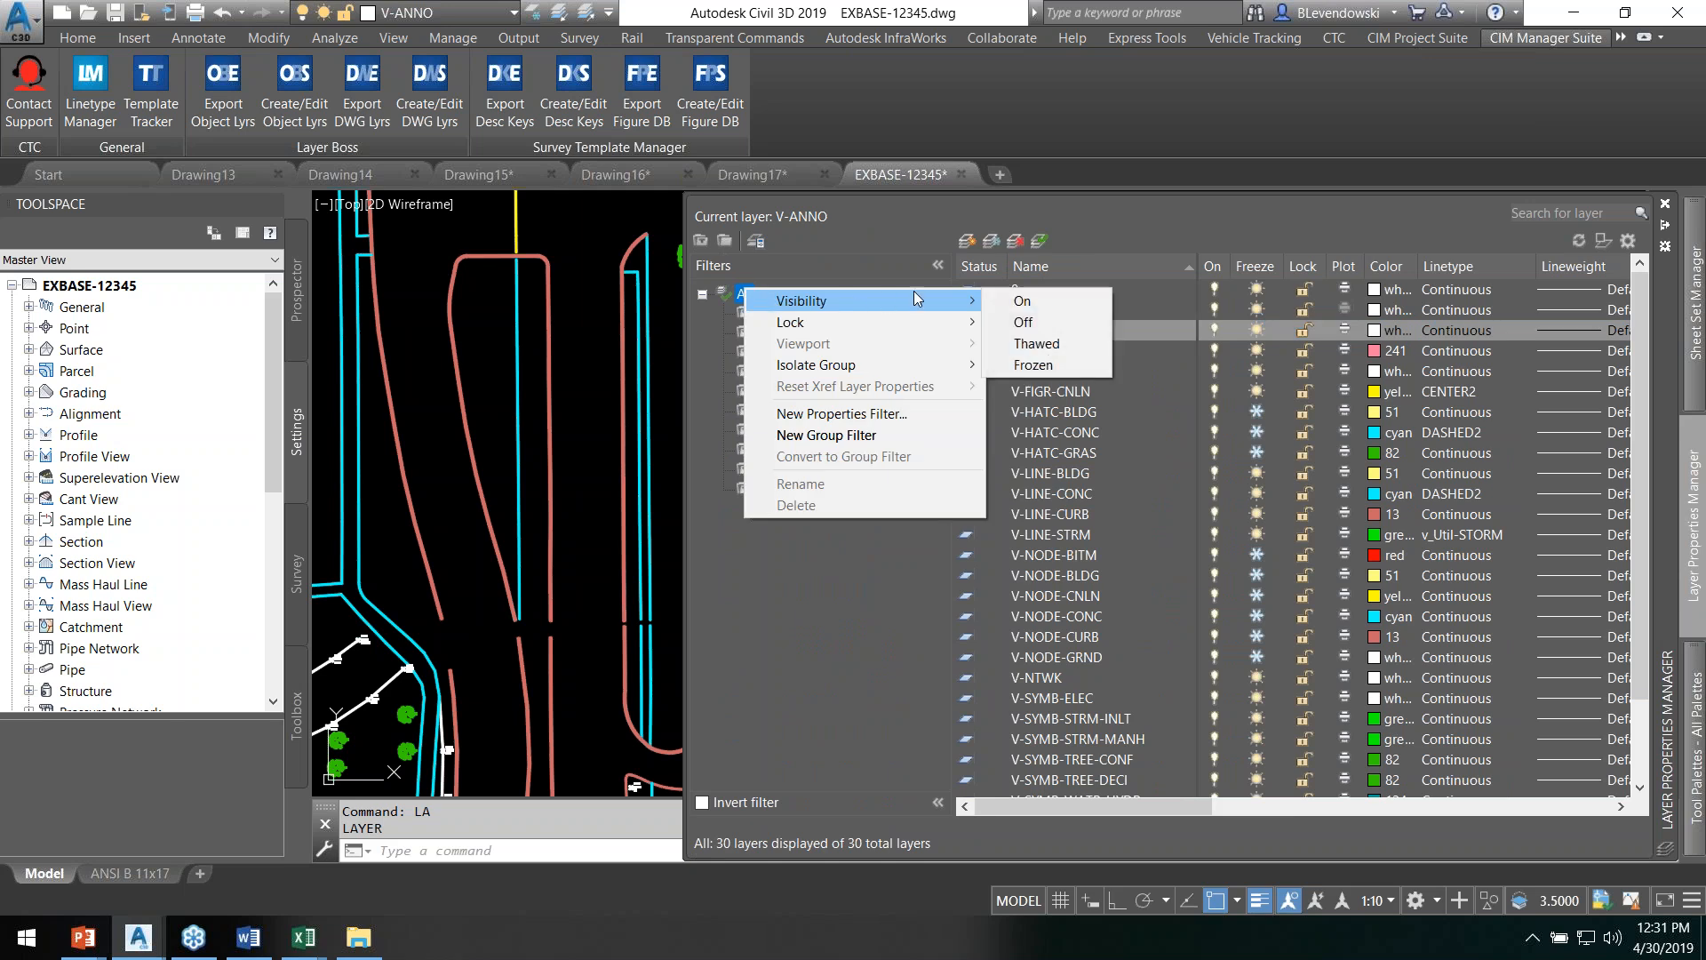
{"action": "left_click", "coordinate": [1031, 346]}
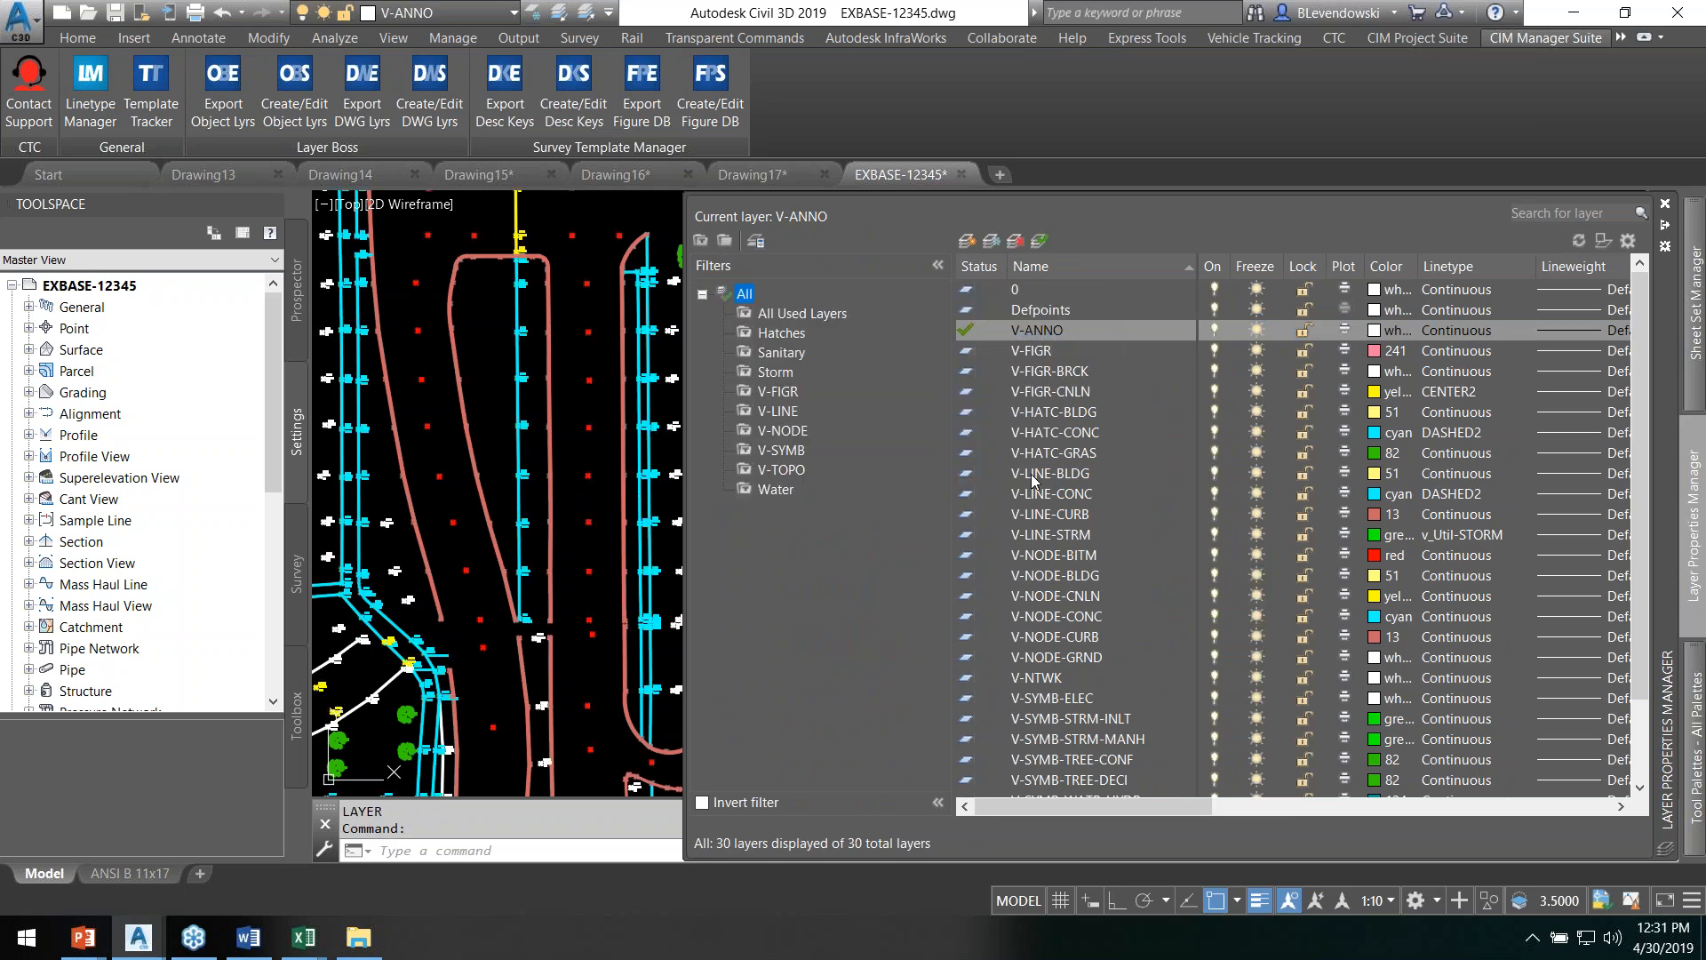
Step: Start Layer Boss Create/Sync Drawing Layers for the current drawing and load Survey Template Layers.xlsx as its Excel source
{"action": "middle_click_drag", "start_coordinate": [677, 524], "coordinate": [518, 500]}
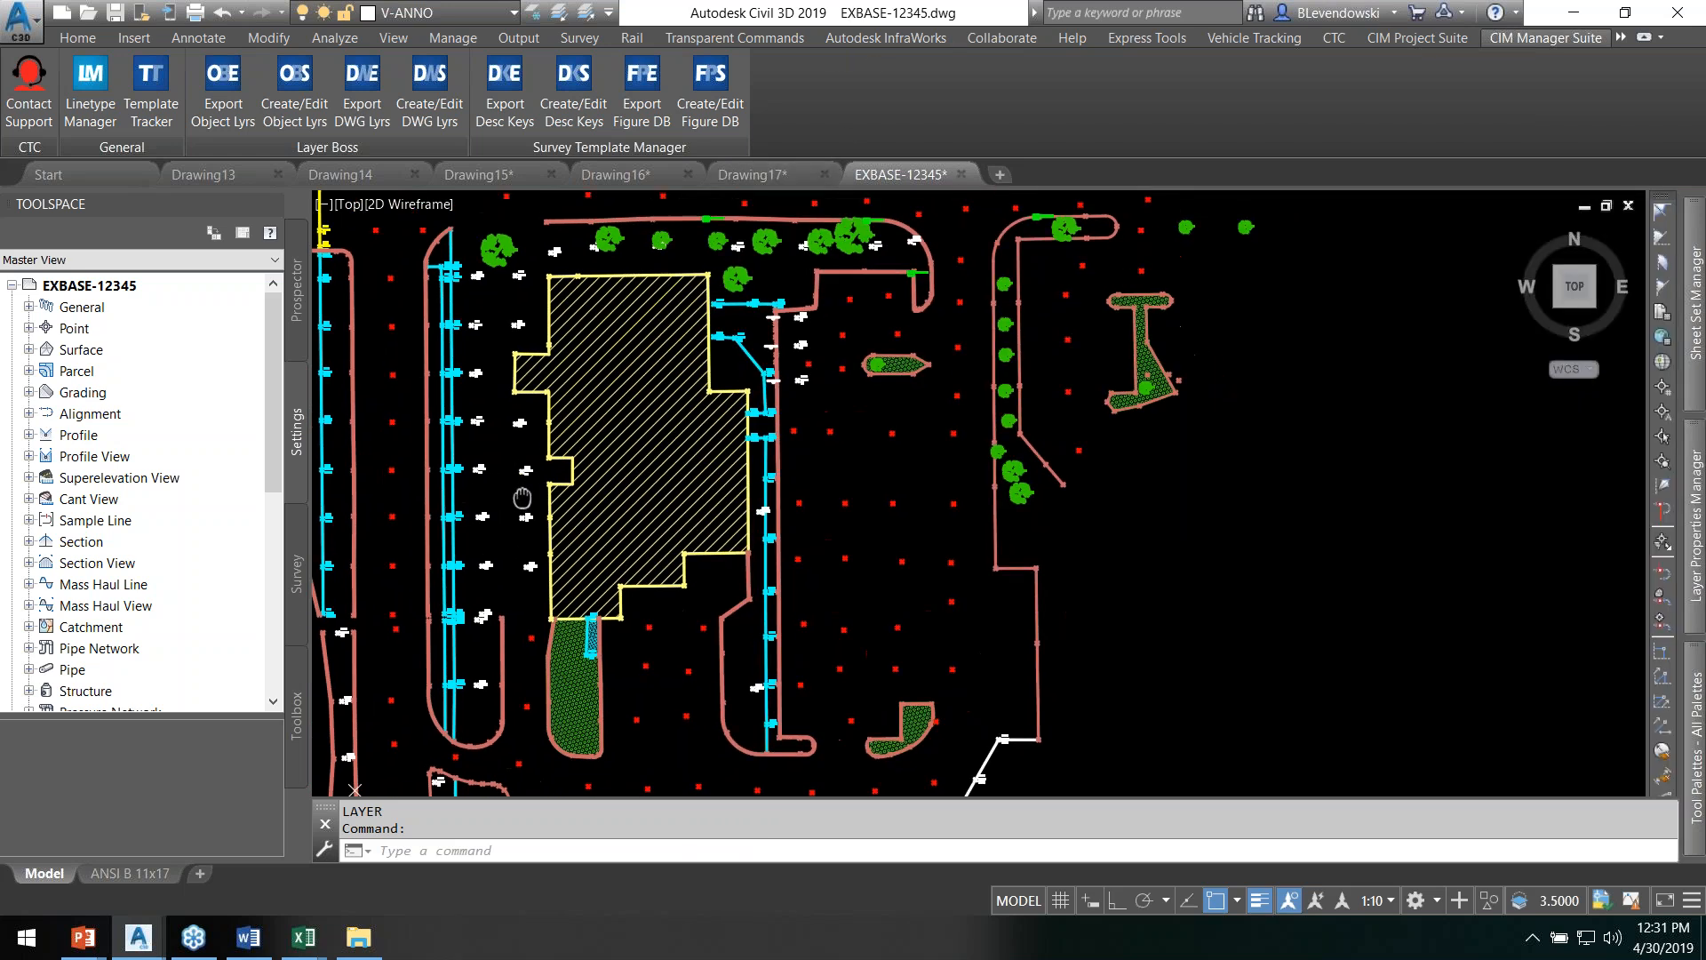
{"action": "middle_click_drag", "start_coordinate": [569, 477], "coordinate": [866, 553]}
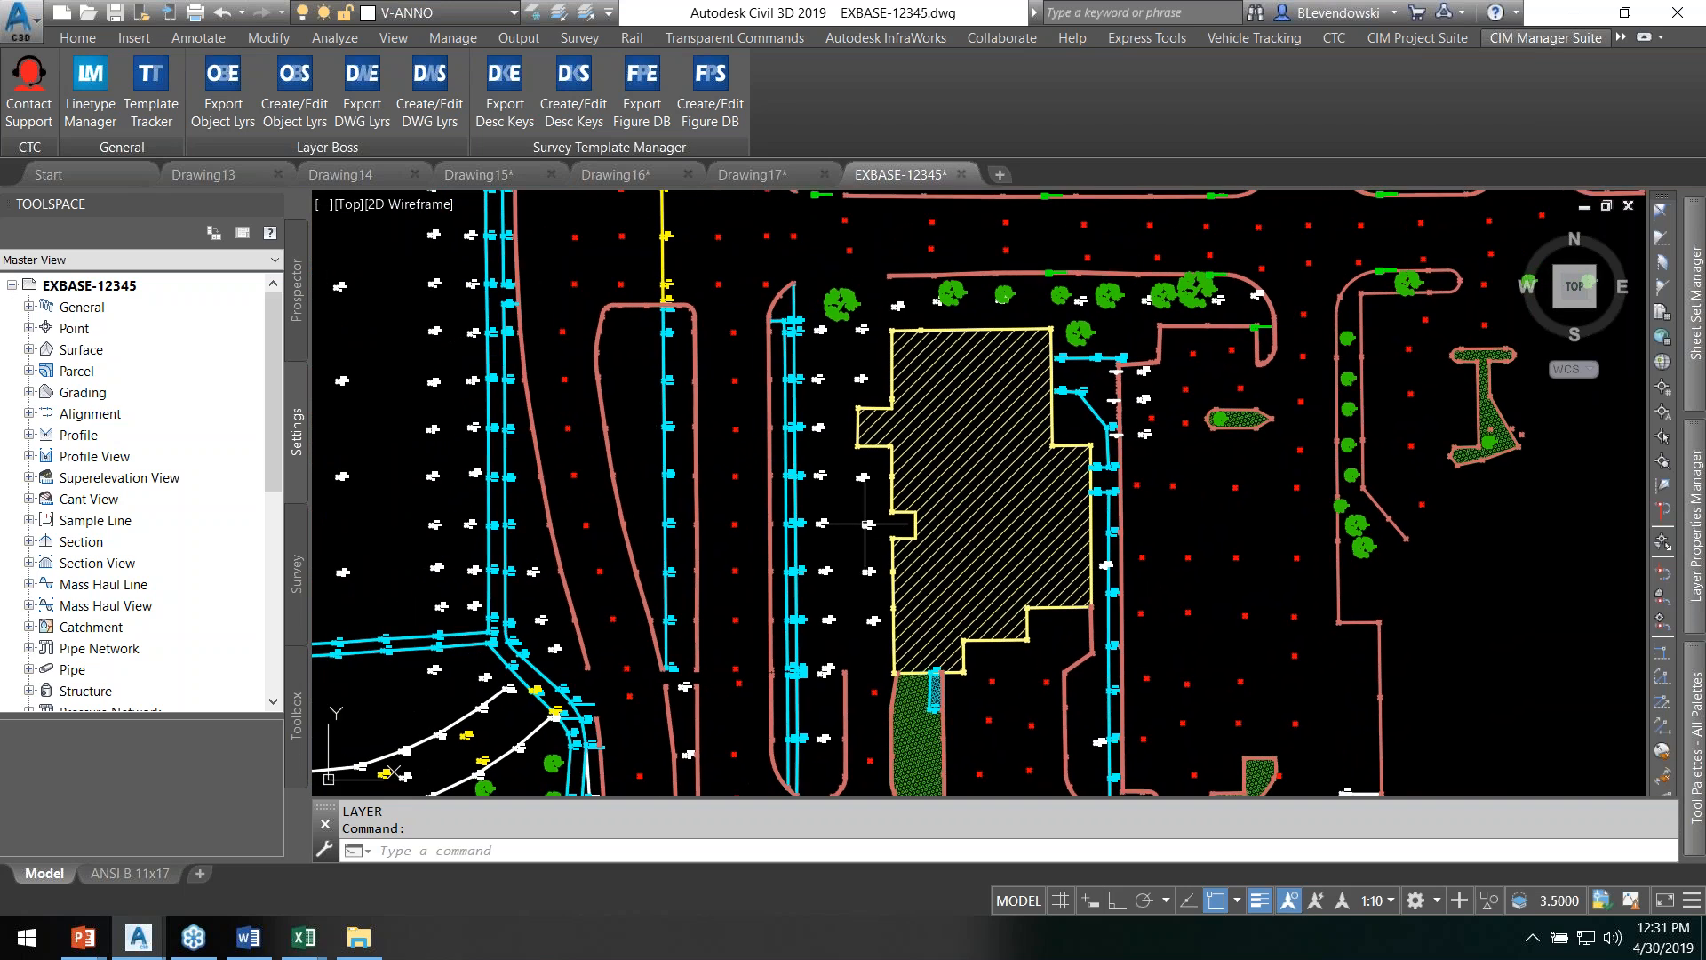
{"action": "middle_click_drag", "start_coordinate": [818, 472], "coordinate": [889, 491]}
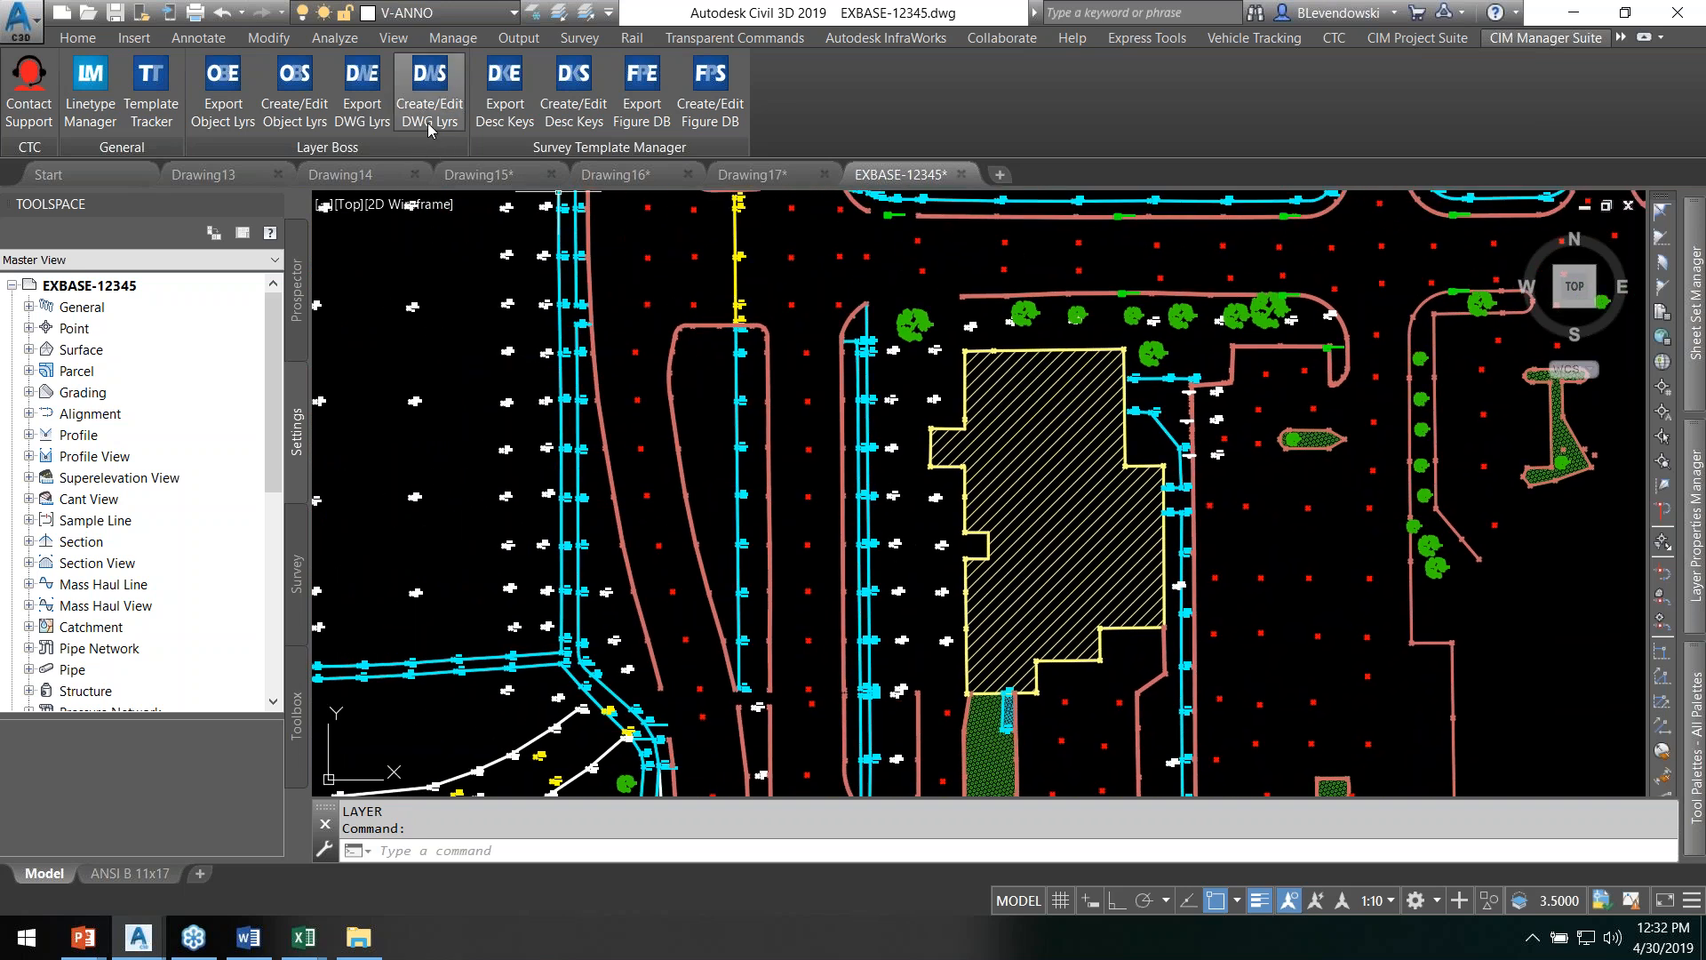
{"action": "left_click", "coordinate": [431, 89]}
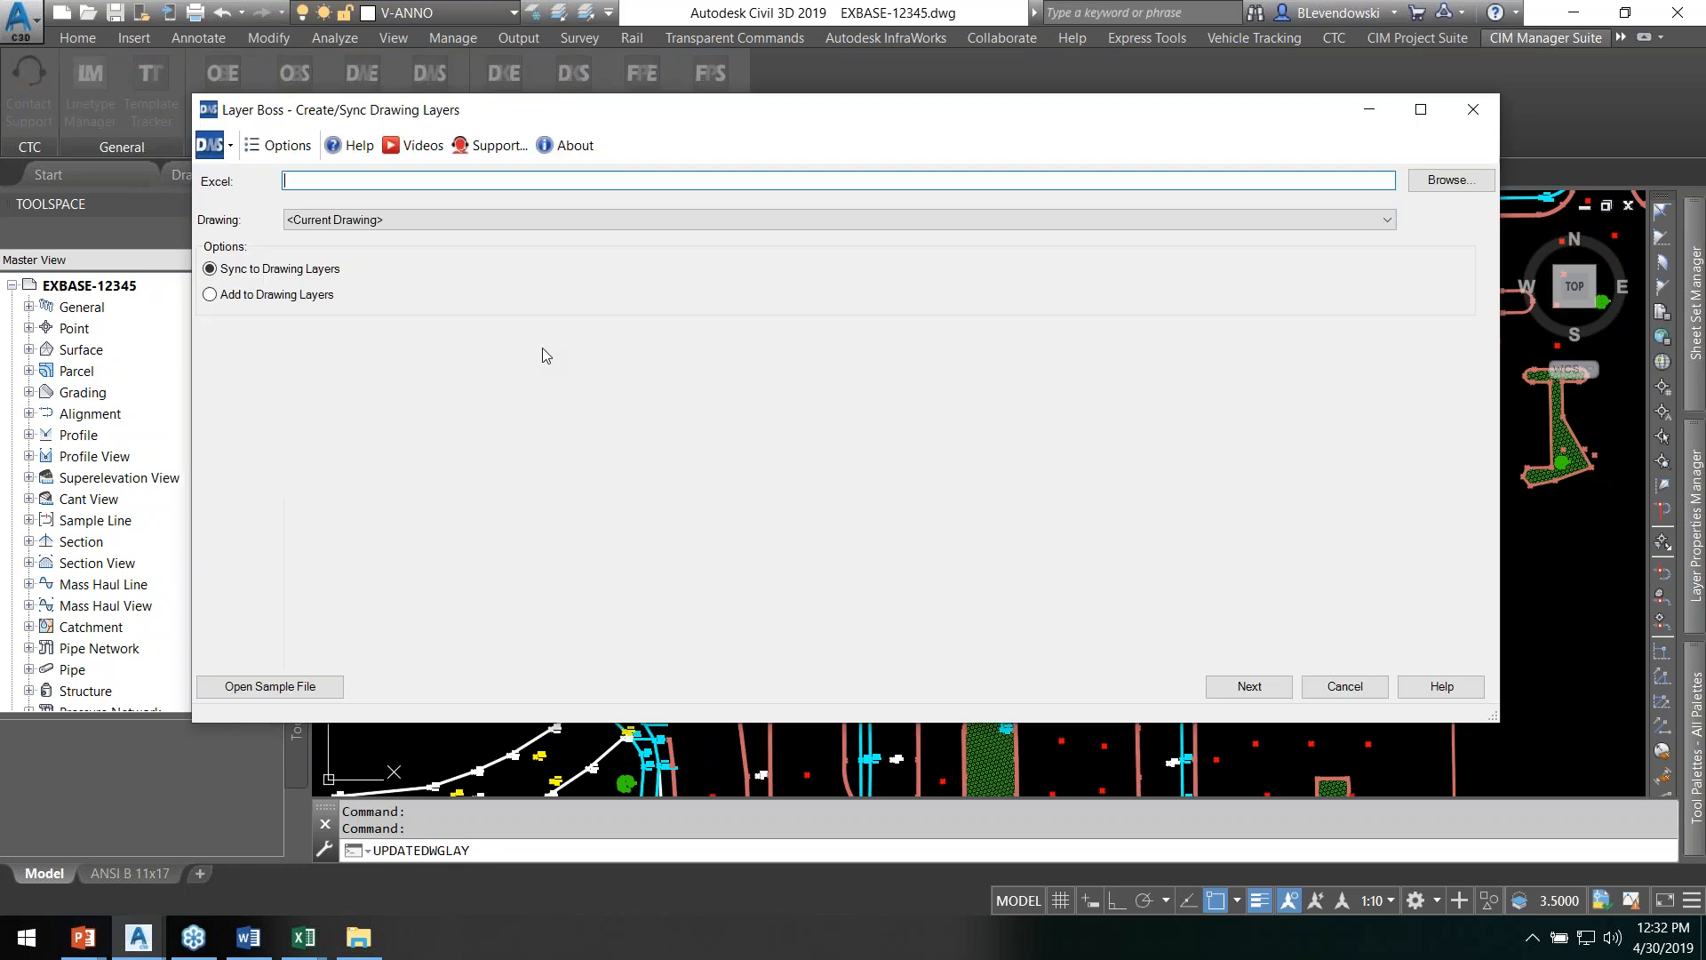
{"action": "mouse_move", "coordinate": [1490, 711]}
{"action": "left_mouse_down"}
{"action": "mouse_move", "coordinate": [1480, 614]}
{"action": "mouse_move", "coordinate": [853, 498]}
{"action": "mouse_move", "coordinate": [794, 423]}
{"action": "left_mouse_up"}
{"action": "left_click_drag", "start_coordinate": [573, 111], "coordinate": [480, 84]}
{"action": "left_click", "coordinate": [627, 156]}
{"action": "left_click", "coordinate": [505, 378]}
{"action": "left_click", "coordinate": [768, 598]}
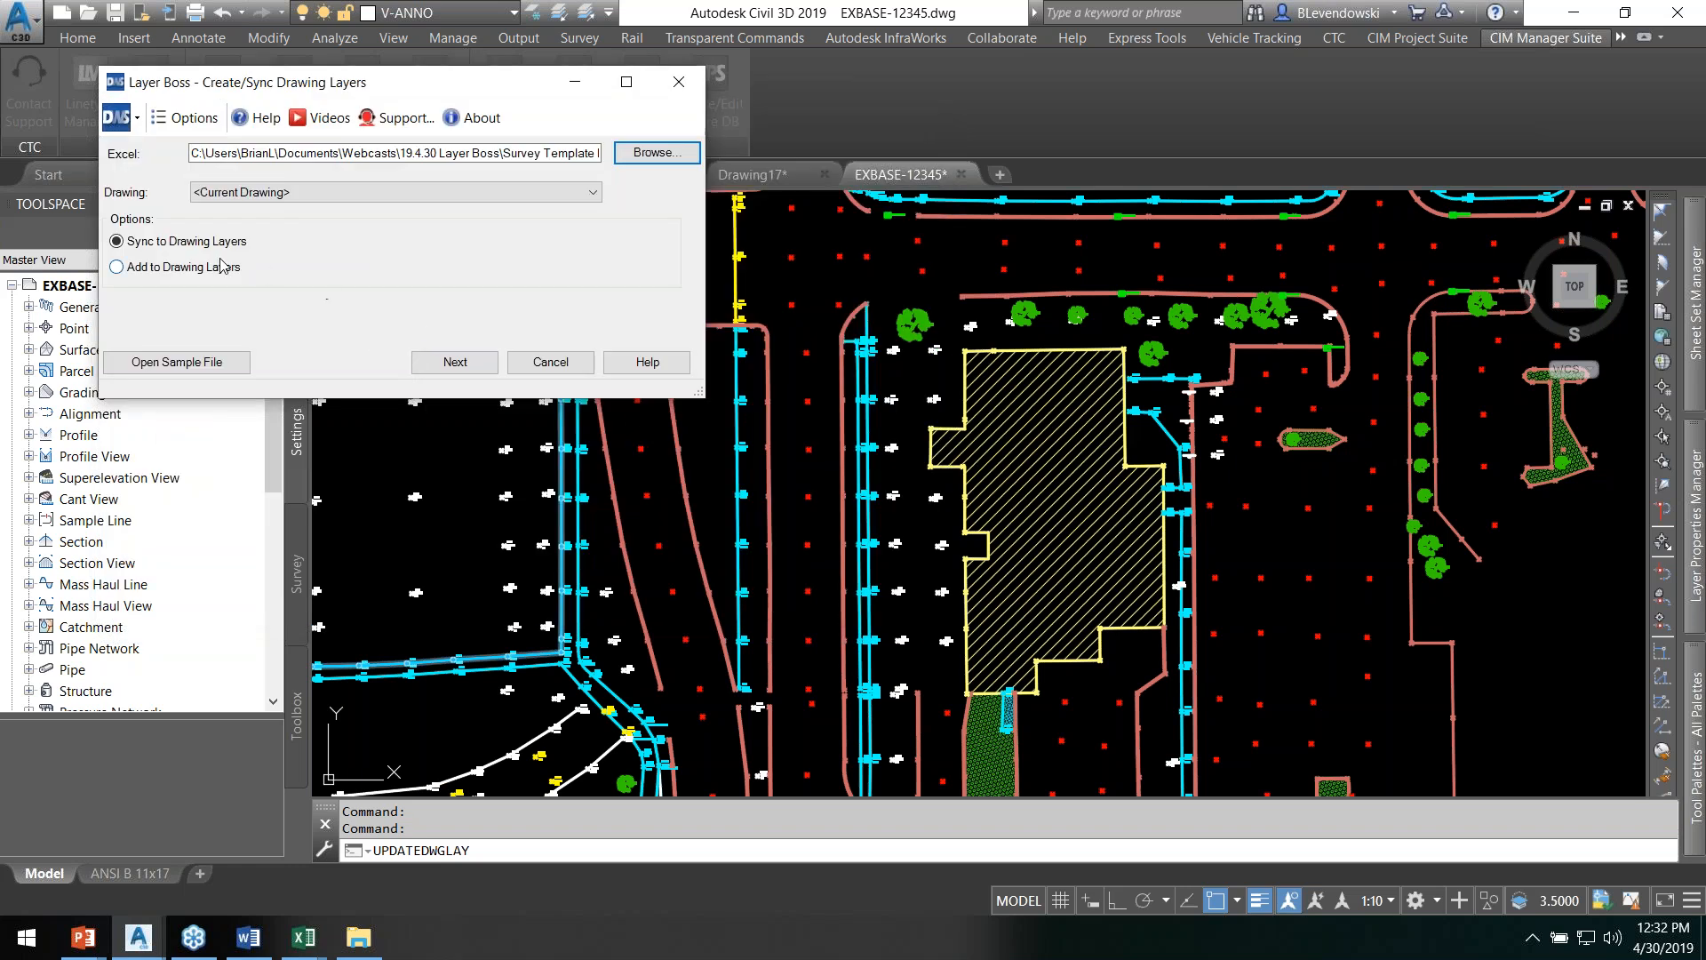
Step: Sync the current drawing's layers to the spreadsheet, applying the updated V-LINE and V-NODE colors, and look over the recolored linework
{"action": "left_click", "coordinate": [454, 361]}
{"action": "left_click_drag", "start_coordinate": [441, 82], "coordinate": [362, 49]}
{"action": "left_click_drag", "start_coordinate": [620, 361], "coordinate": [732, 415]}
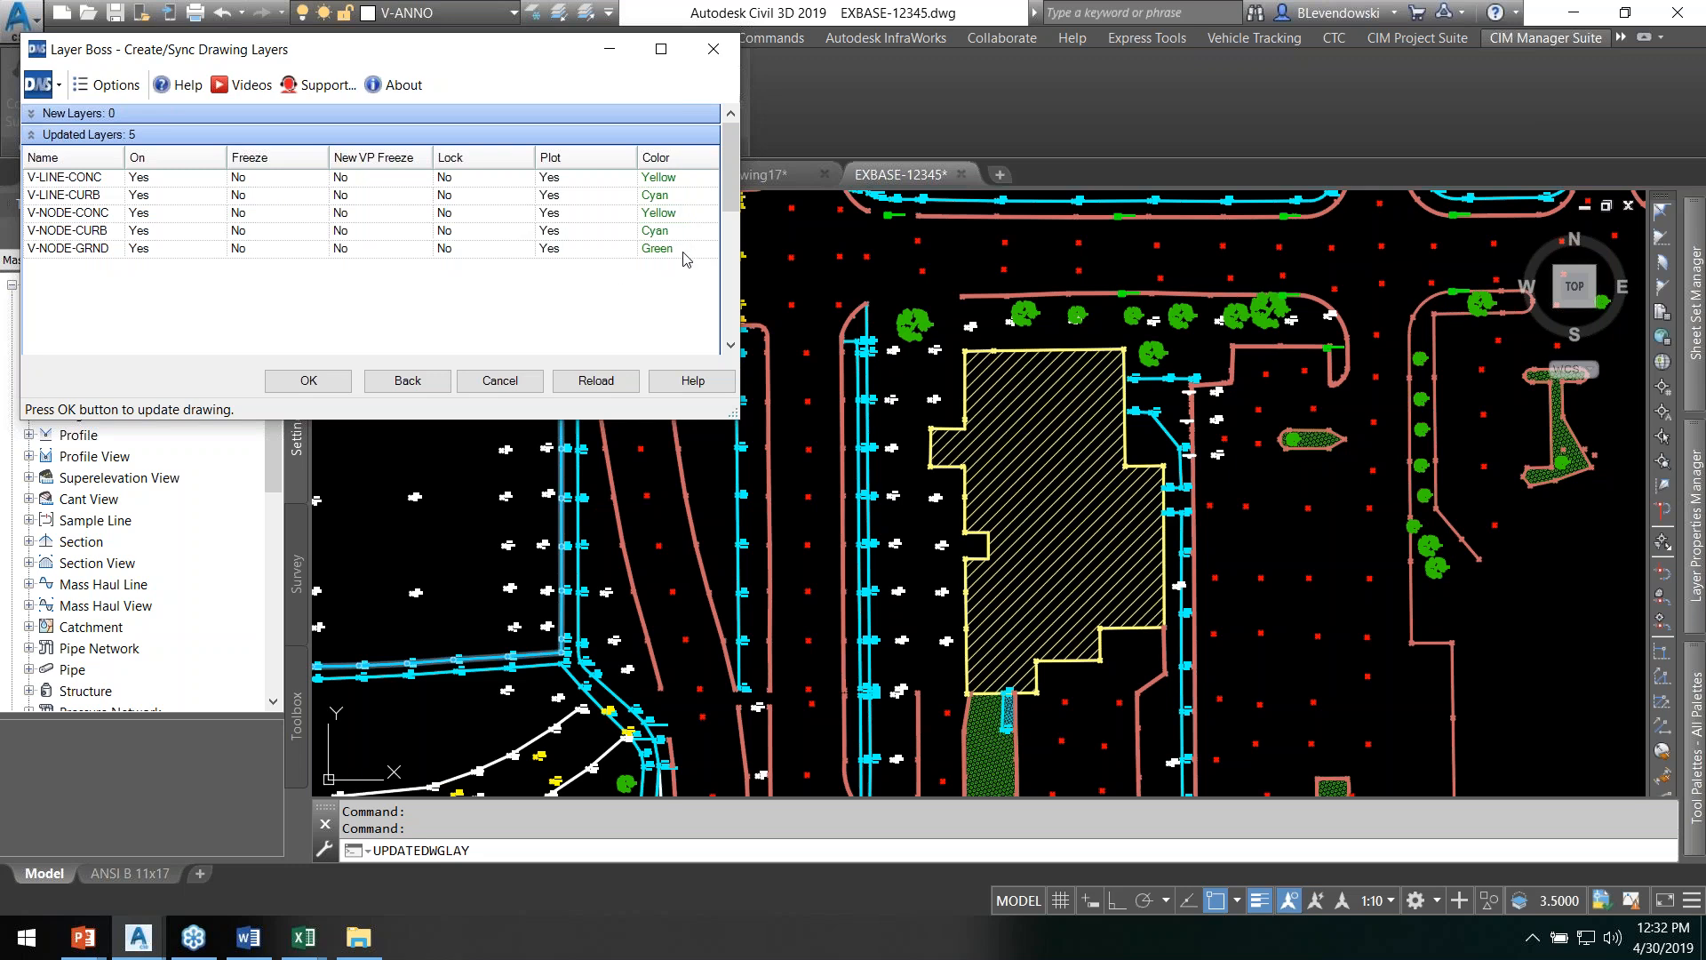
{"action": "left_click", "coordinate": [309, 380]}
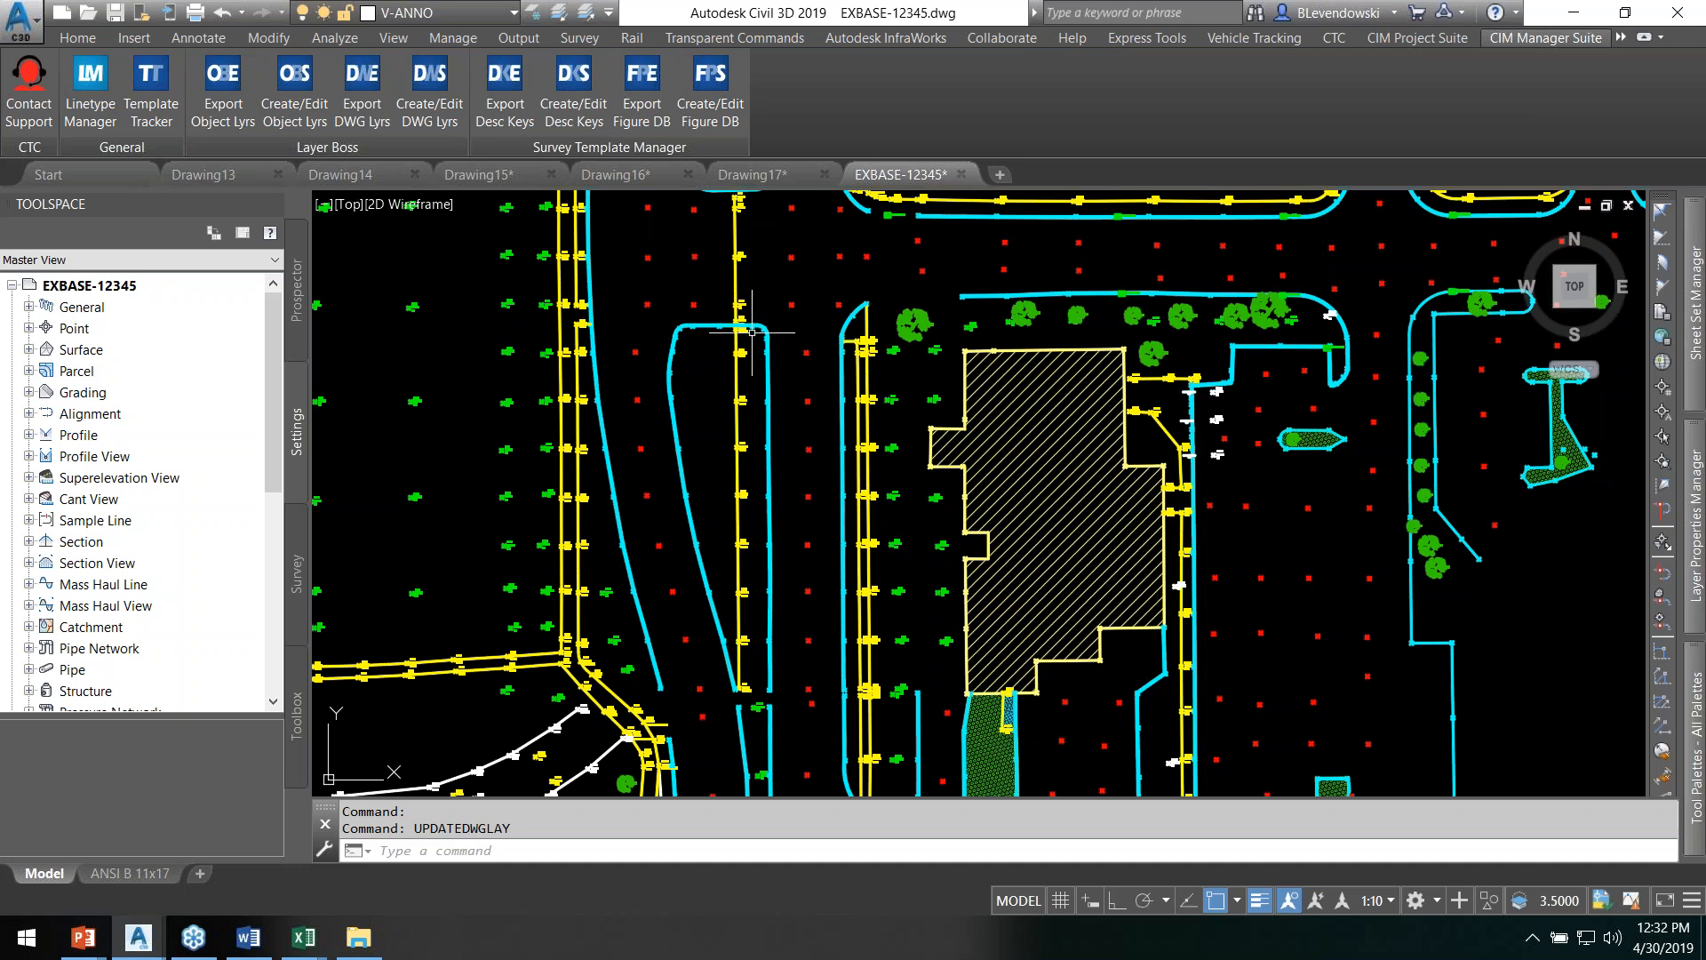
{"action": "middle_click_drag", "start_coordinate": [1134, 448], "coordinate": [1131, 452]}
{"action": "middle_click_drag", "start_coordinate": [925, 571], "coordinate": [919, 585]}
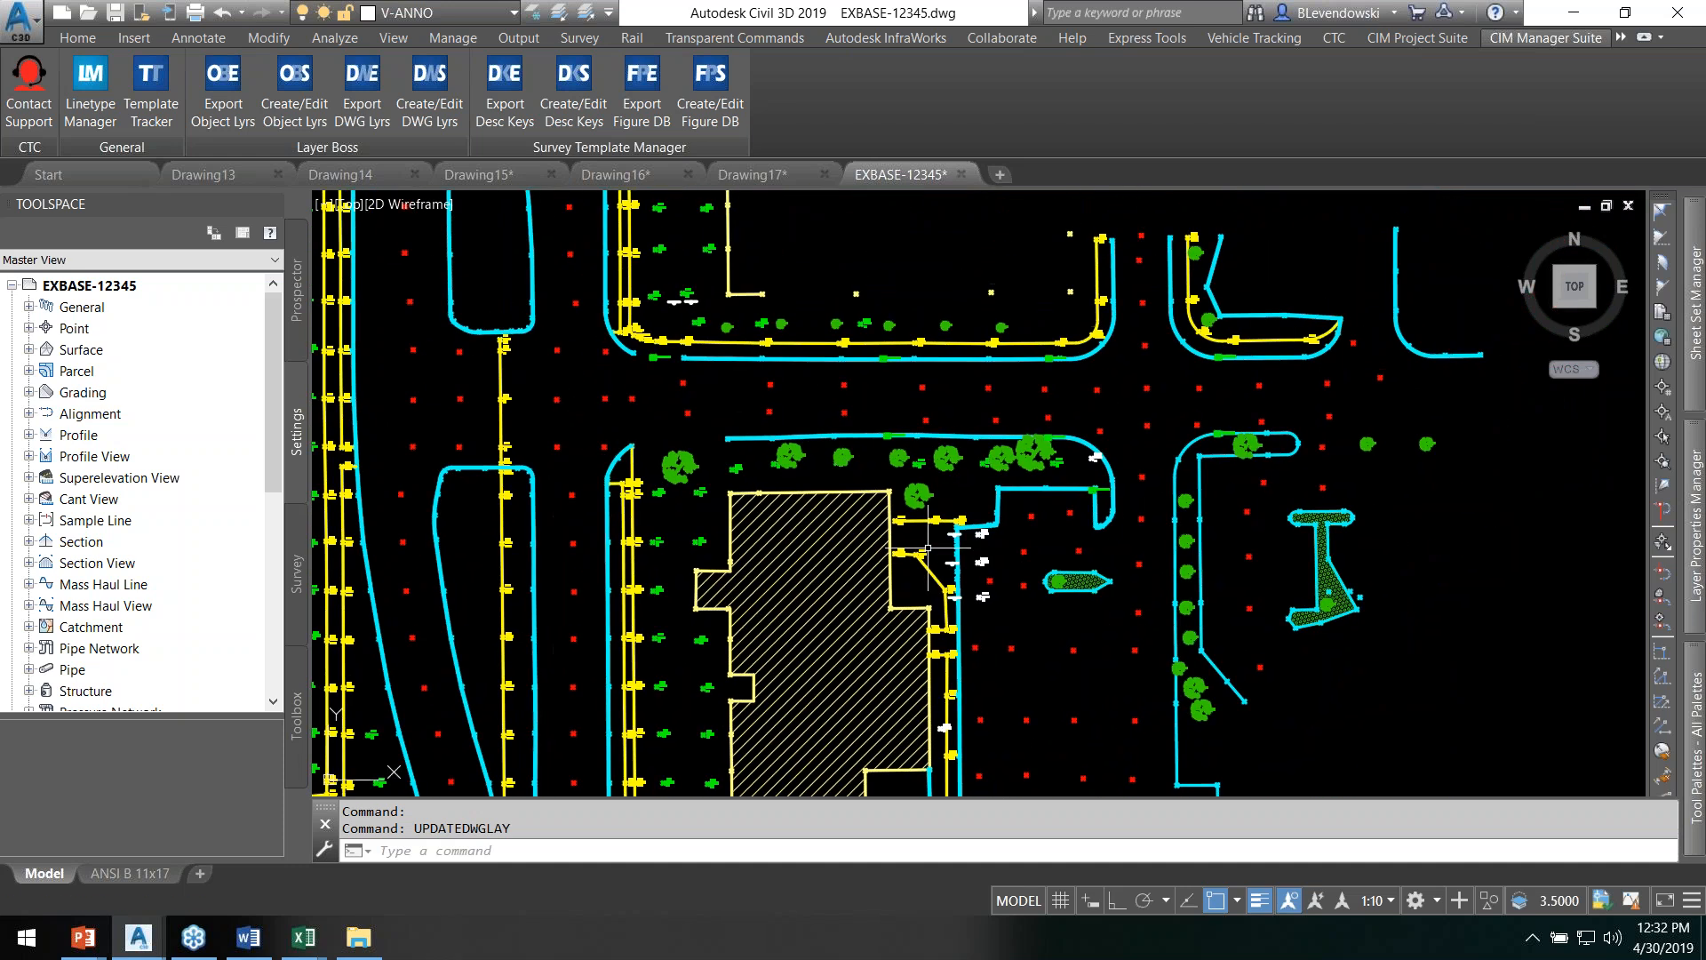
{"action": "scroll", "coordinate": [915, 410], "scroll_direction": "down", "scroll_amount": 1}
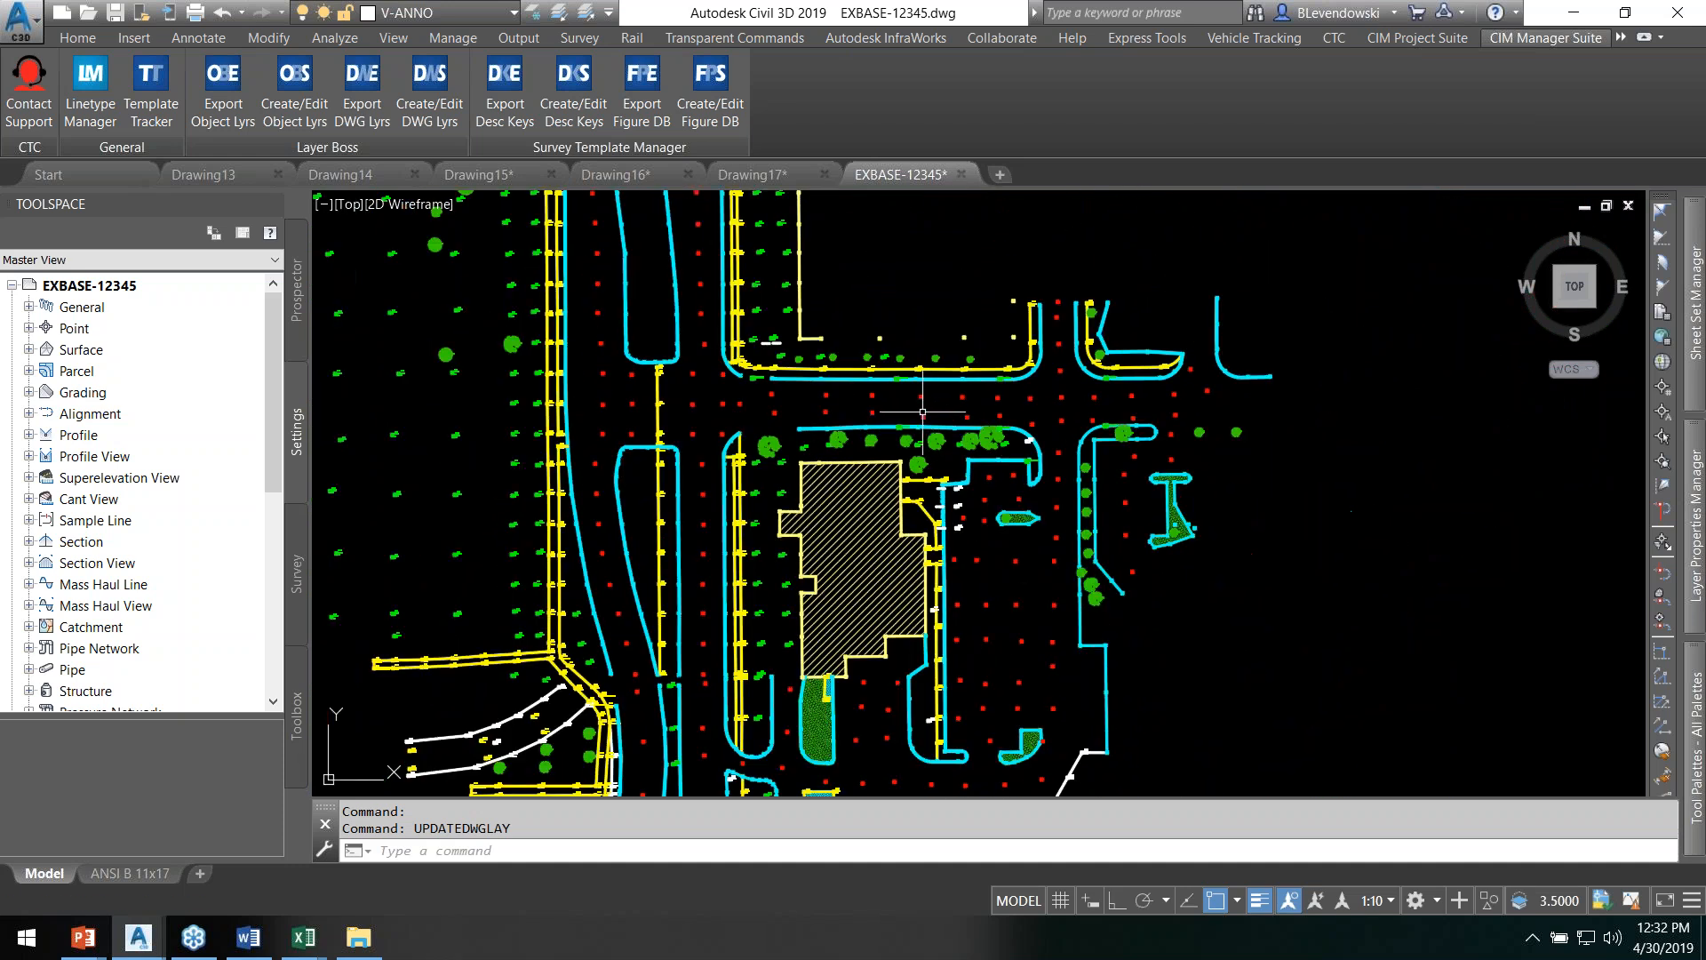
{"action": "mouse_move", "coordinate": [755, 543]}
{"action": "middle_mouse_down"}
{"action": "mouse_move", "coordinate": [867, 471]}
{"action": "mouse_move", "coordinate": [889, 418]}
{"action": "mouse_move", "coordinate": [880, 404]}
{"action": "mouse_move", "coordinate": [873, 418]}
{"action": "middle_mouse_up"}
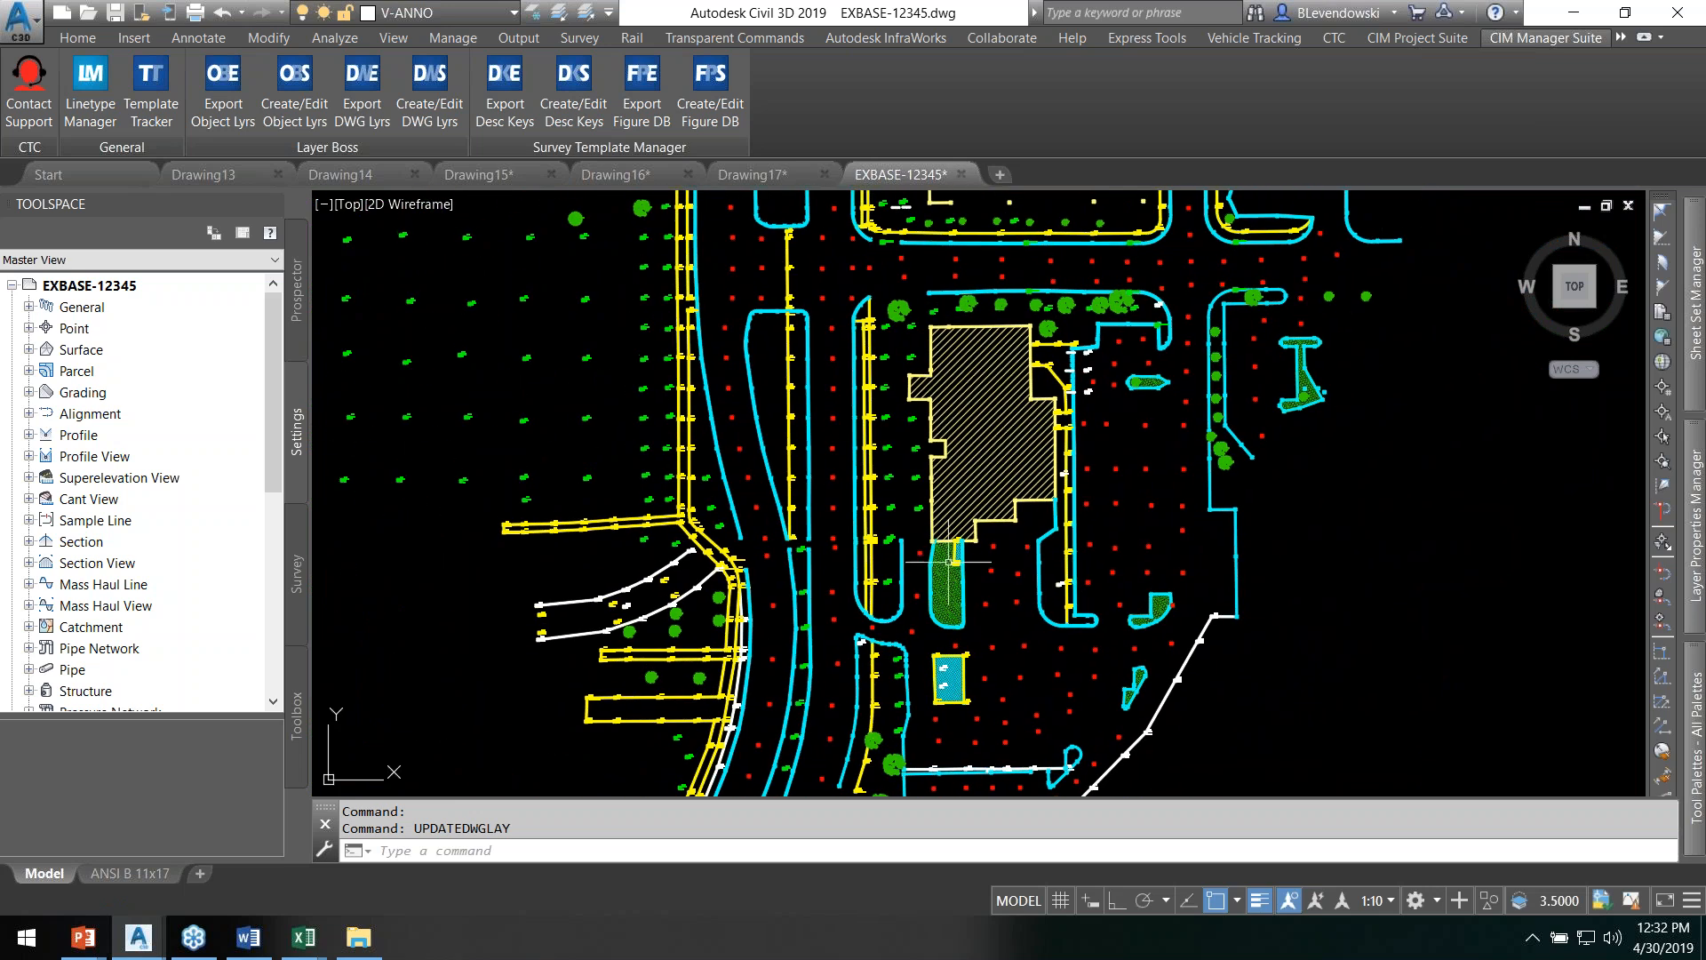
{"action": "middle_click_drag", "start_coordinate": [1354, 467], "coordinate": [1372, 595]}
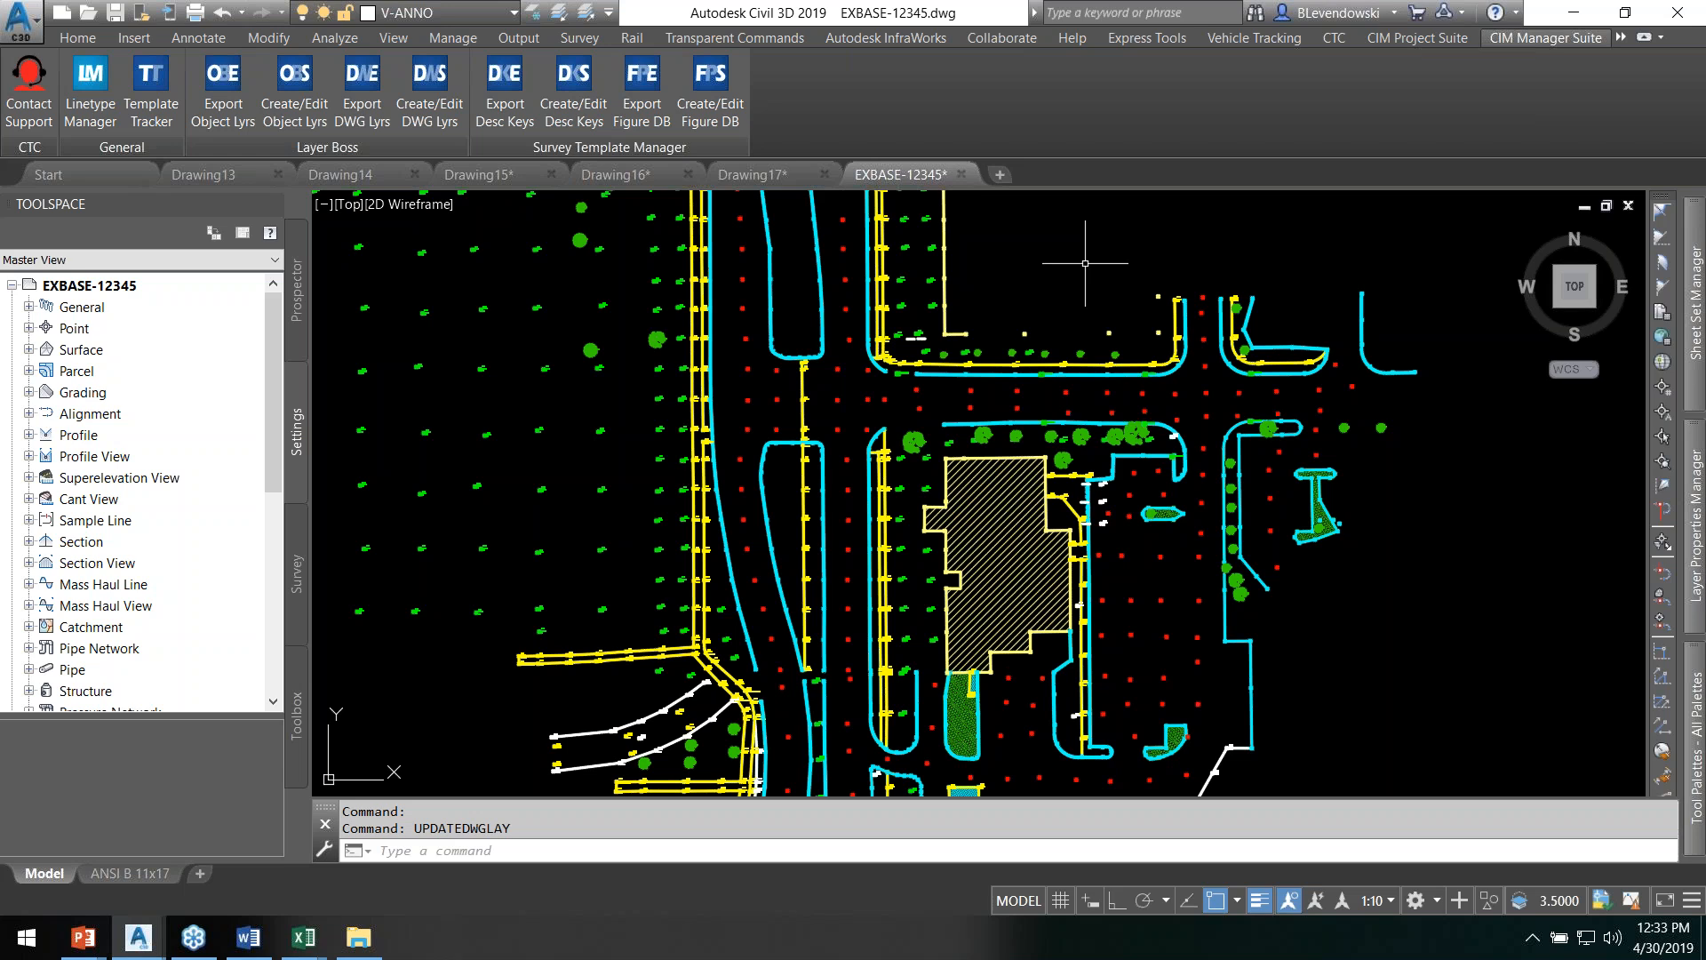
Step: Switch to the Layer Boss slide show in PowerPoint and advance to the first bullet of the Conclusions slide
{"action": "key", "text": "ctrl+alt+Tab"}
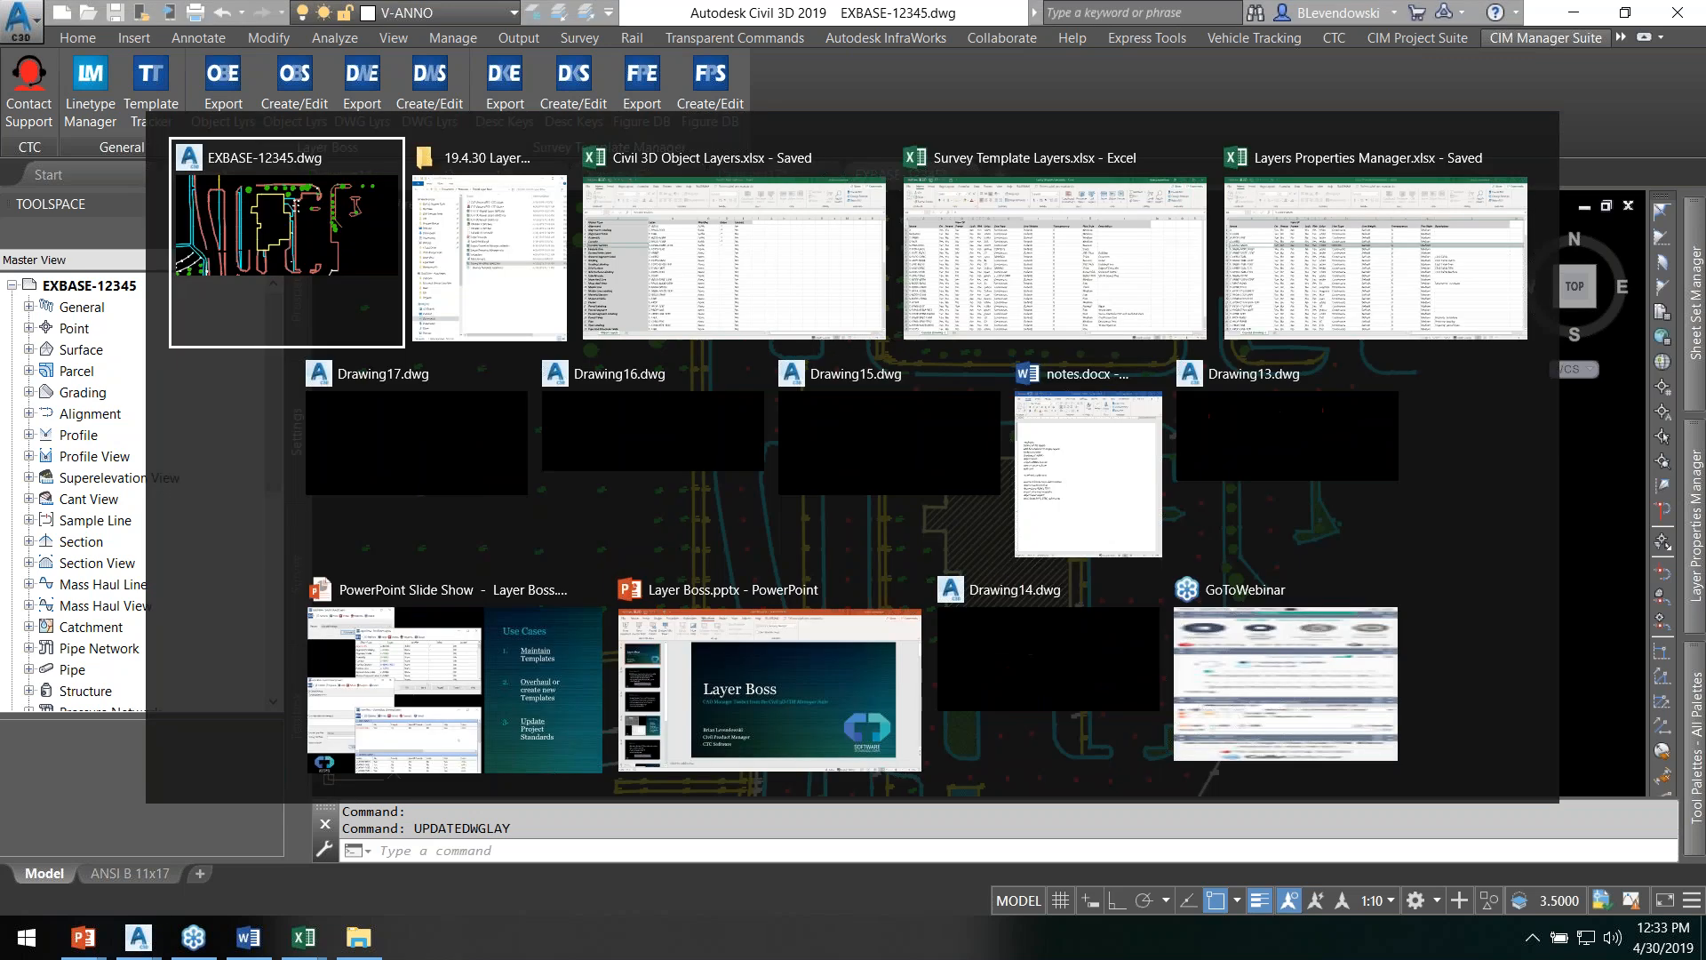
{"action": "left_click", "coordinate": [545, 689]}
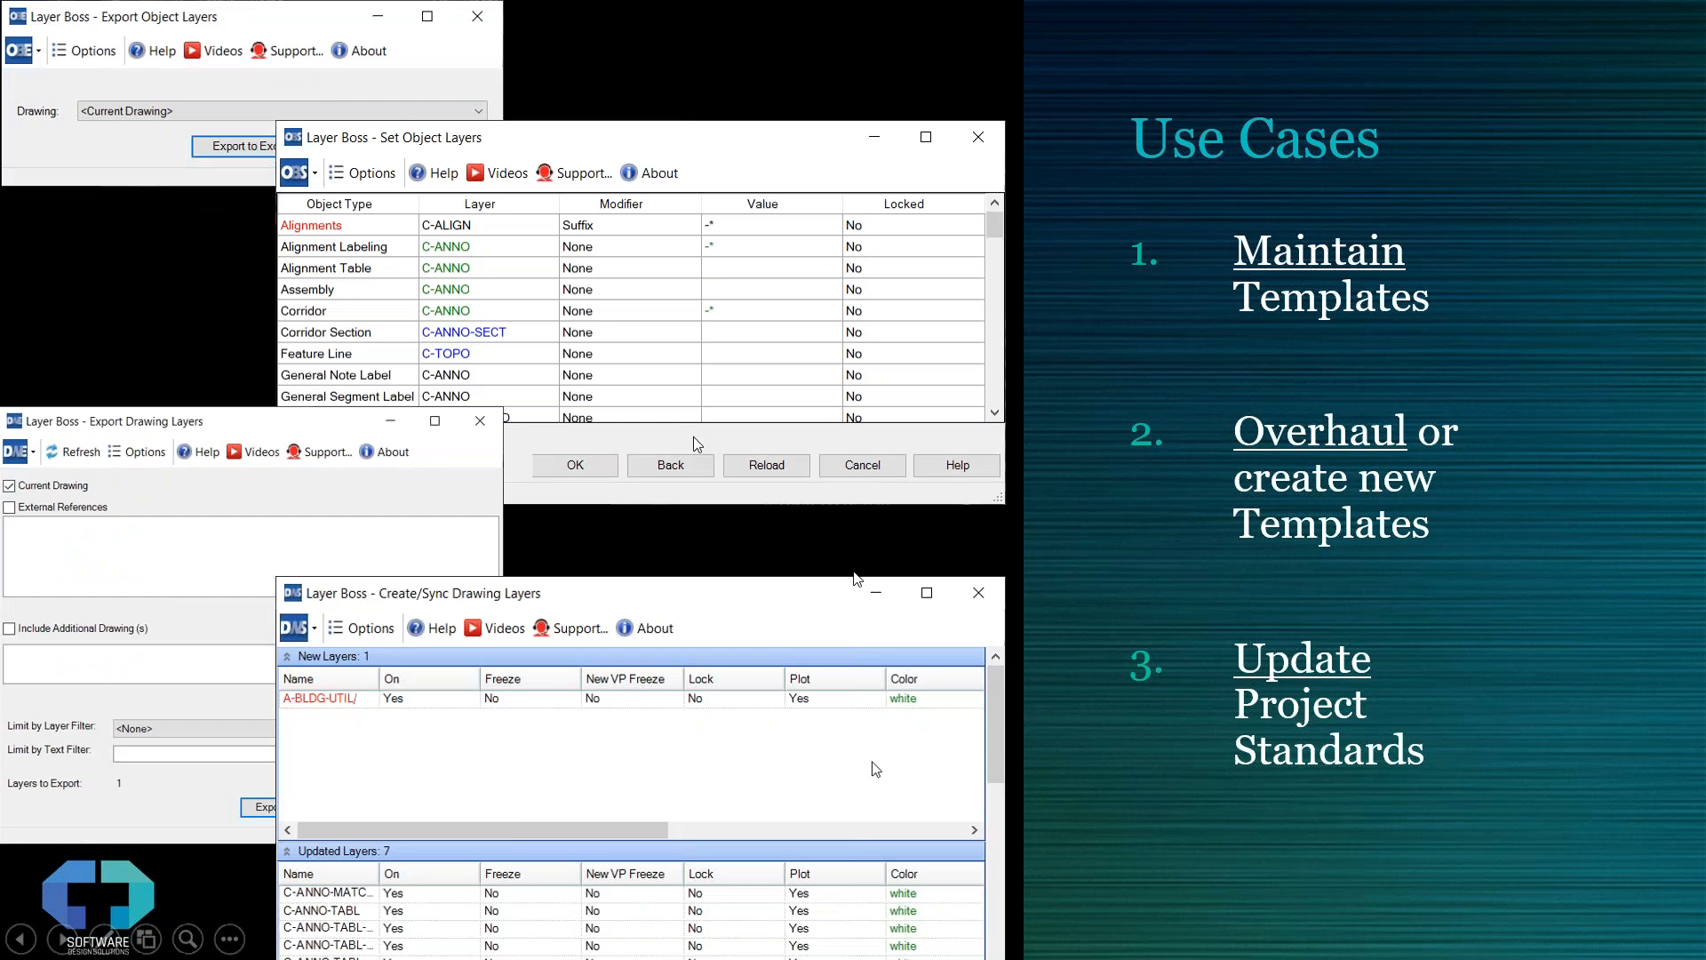
{"action": "left_click", "coordinate": [854, 573]}
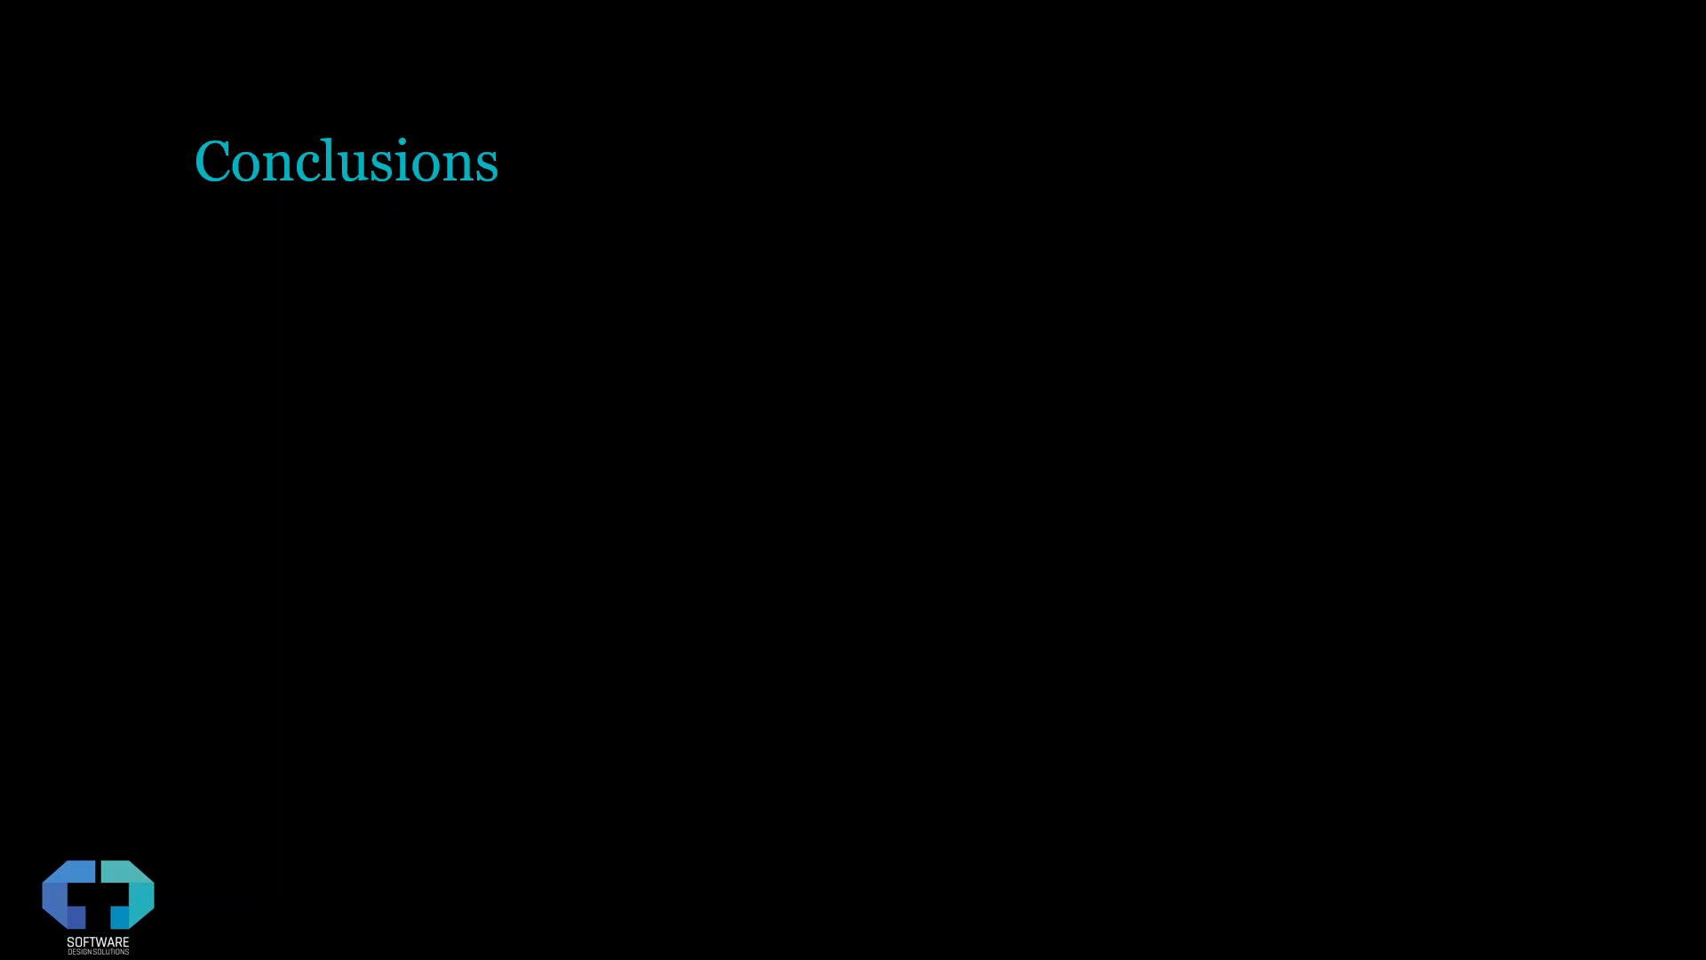
{"action": "key", "text": "Right"}
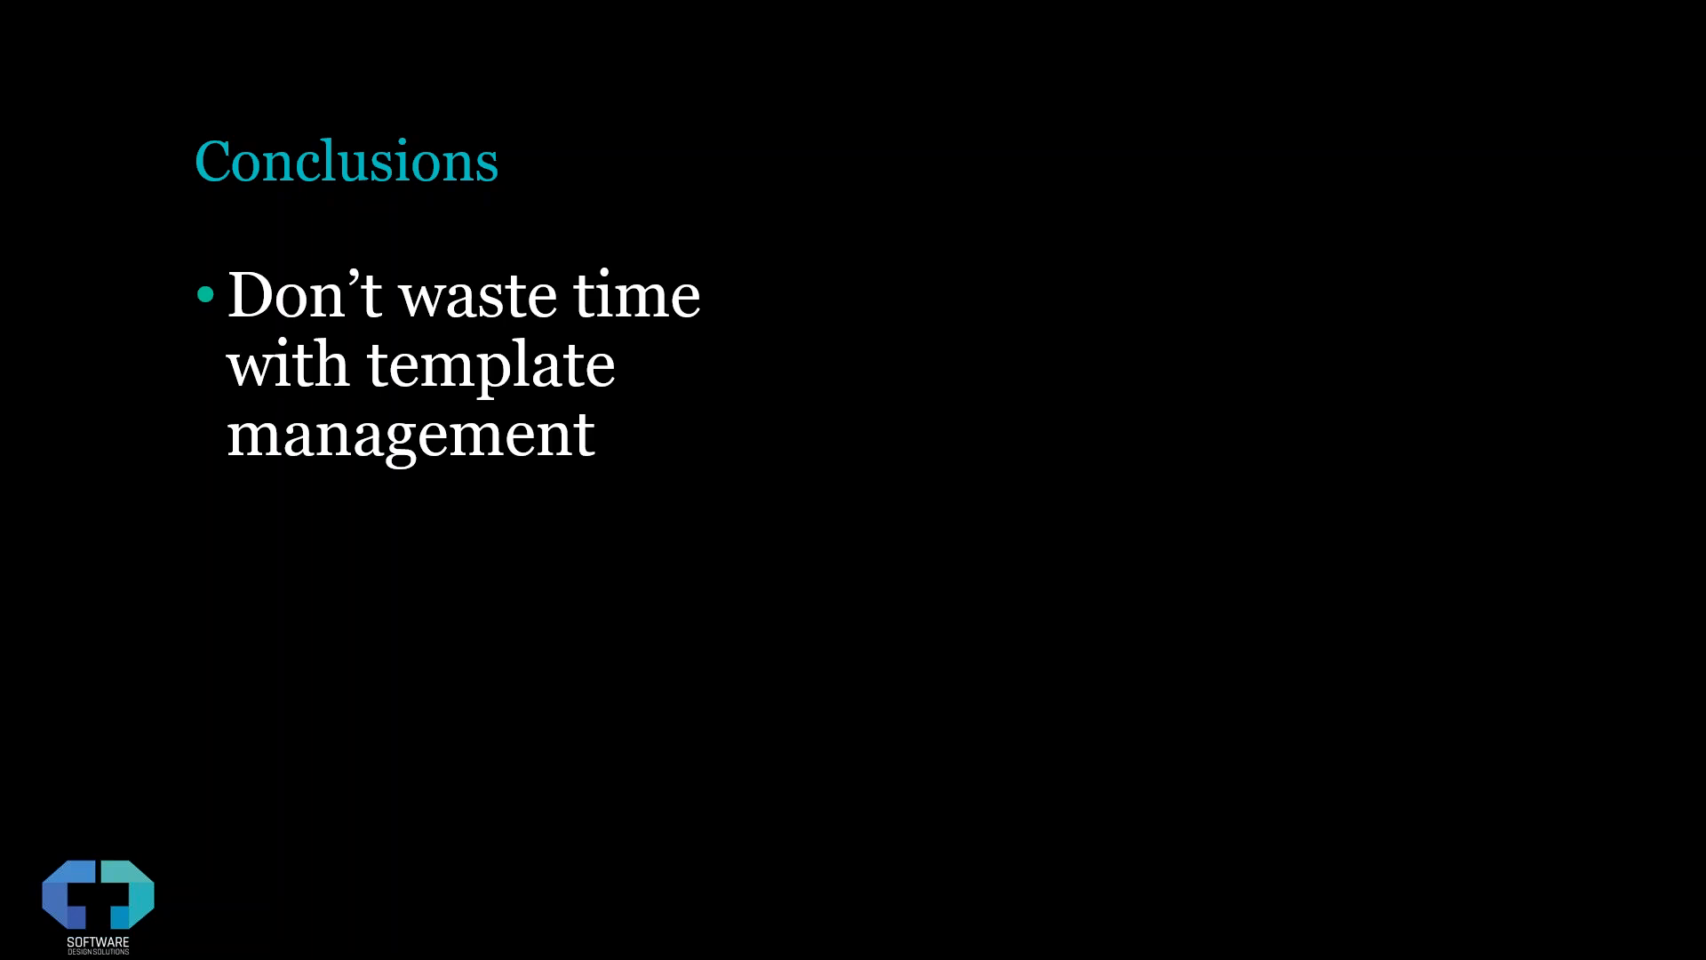